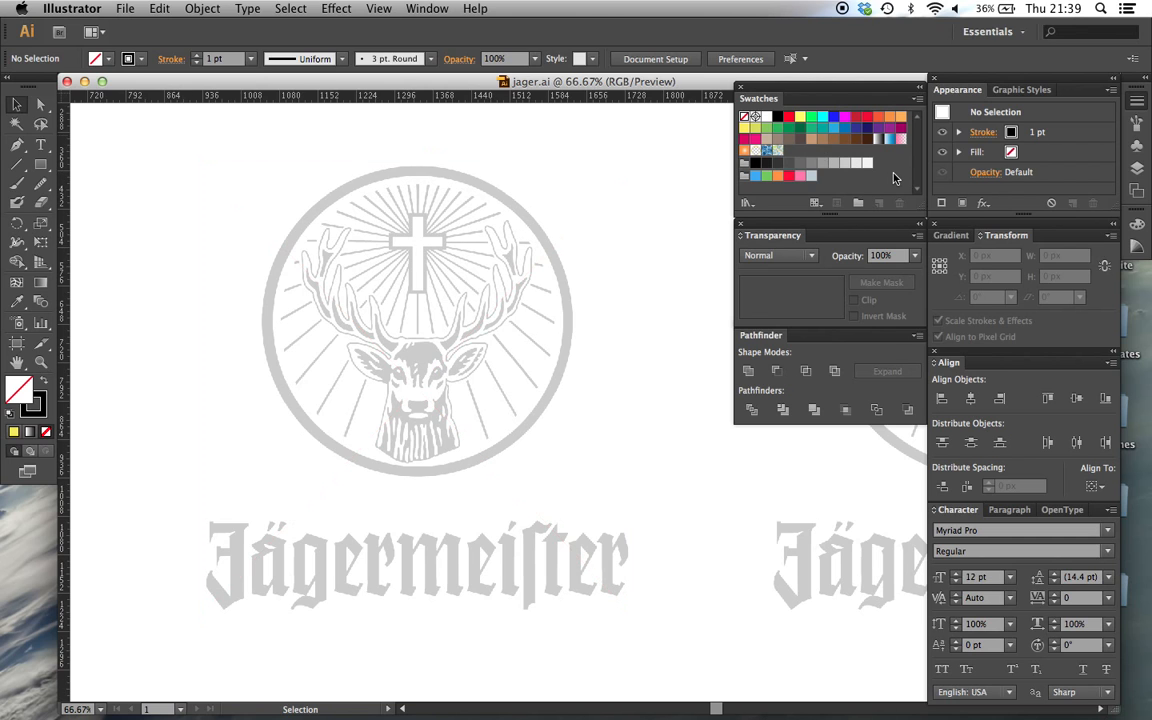
Step: Lock Layer 1 in the layer list and unlock it again
left_click(1140, 168)
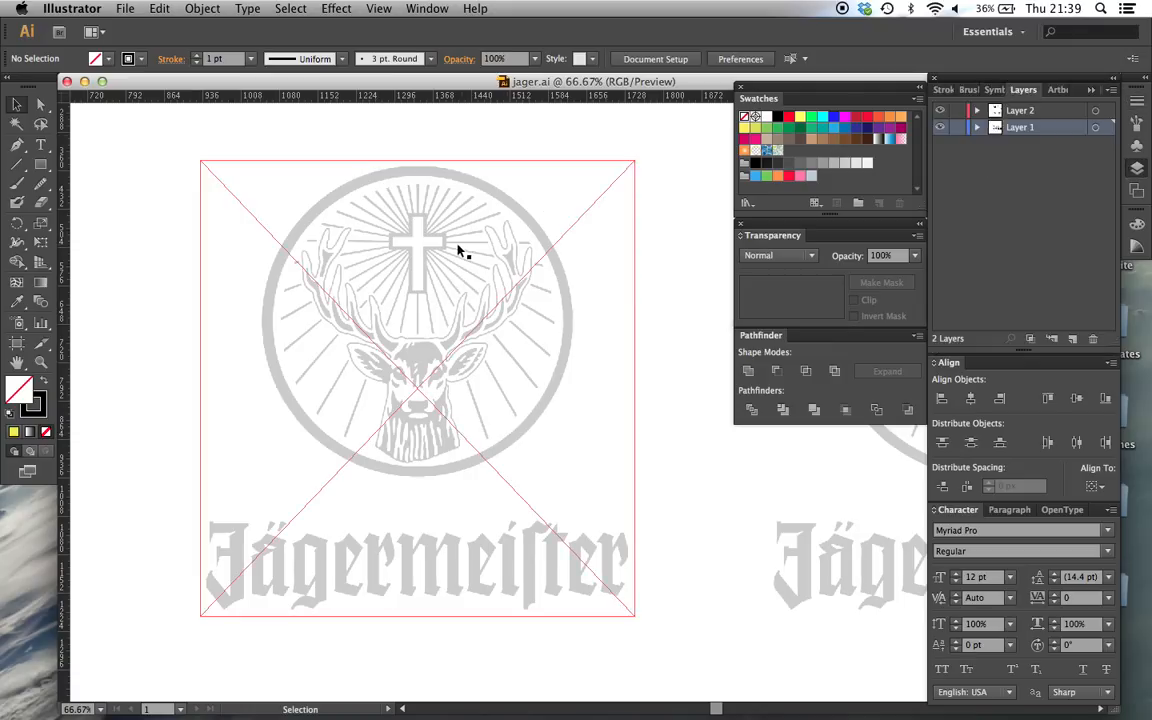
left_click(1031, 128)
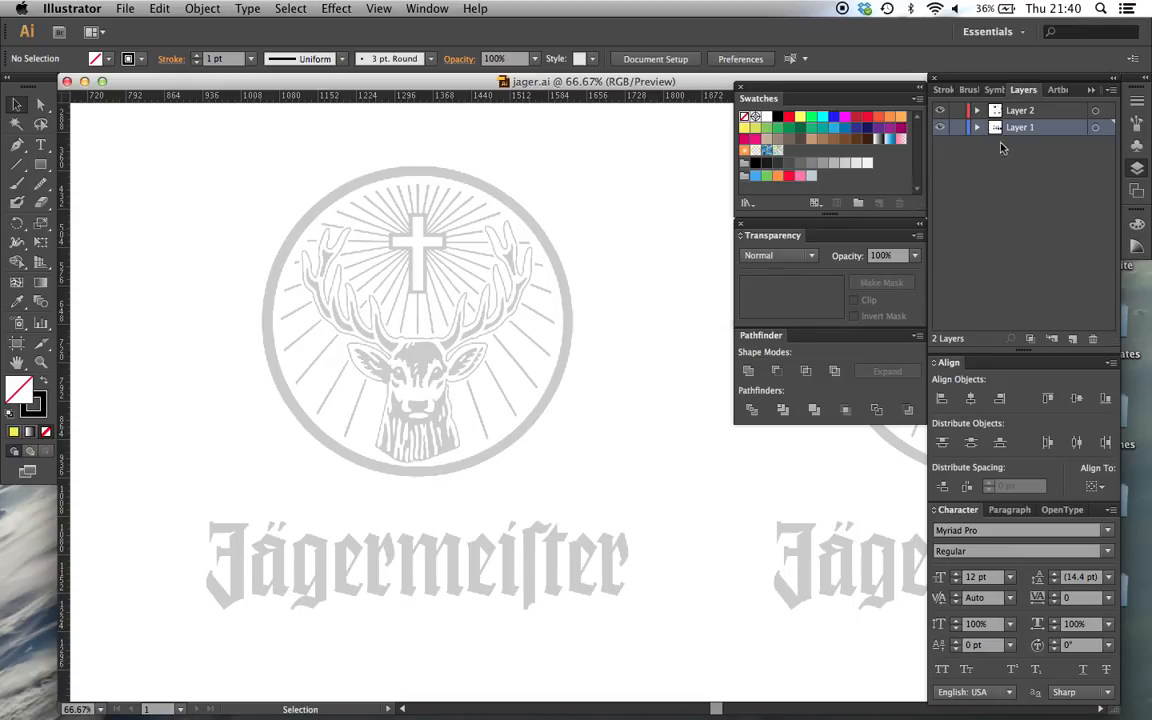
left_click(957, 127)
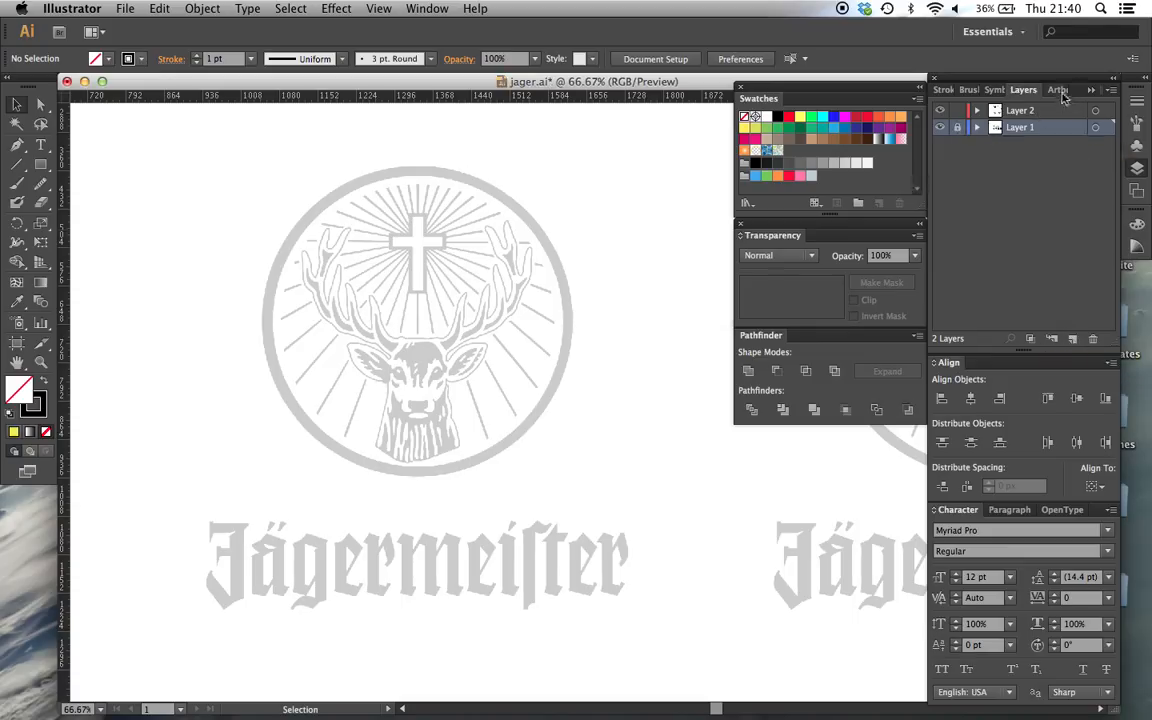
left_click(957, 131)
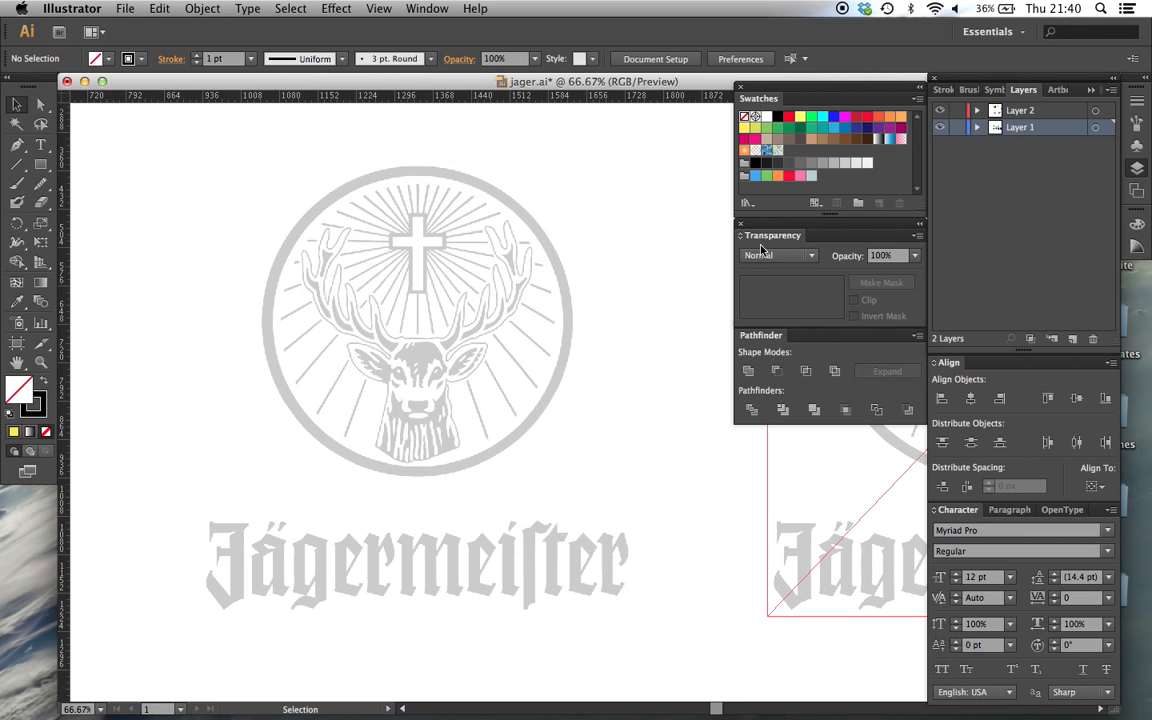
Step: Lock the faded Jägermeister logo image on Layer 2 so it serves as a fixed tracing template
left_click(432, 276)
left_click(201, 9)
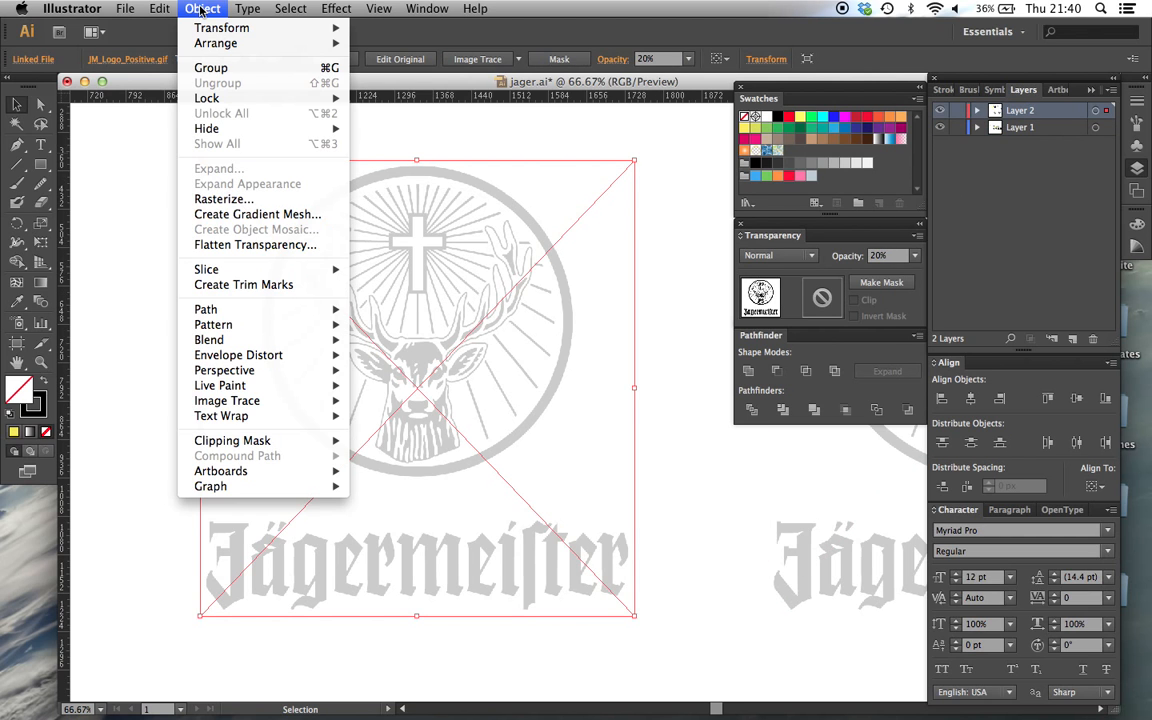
mouse_move(260, 98)
left_click(434, 98)
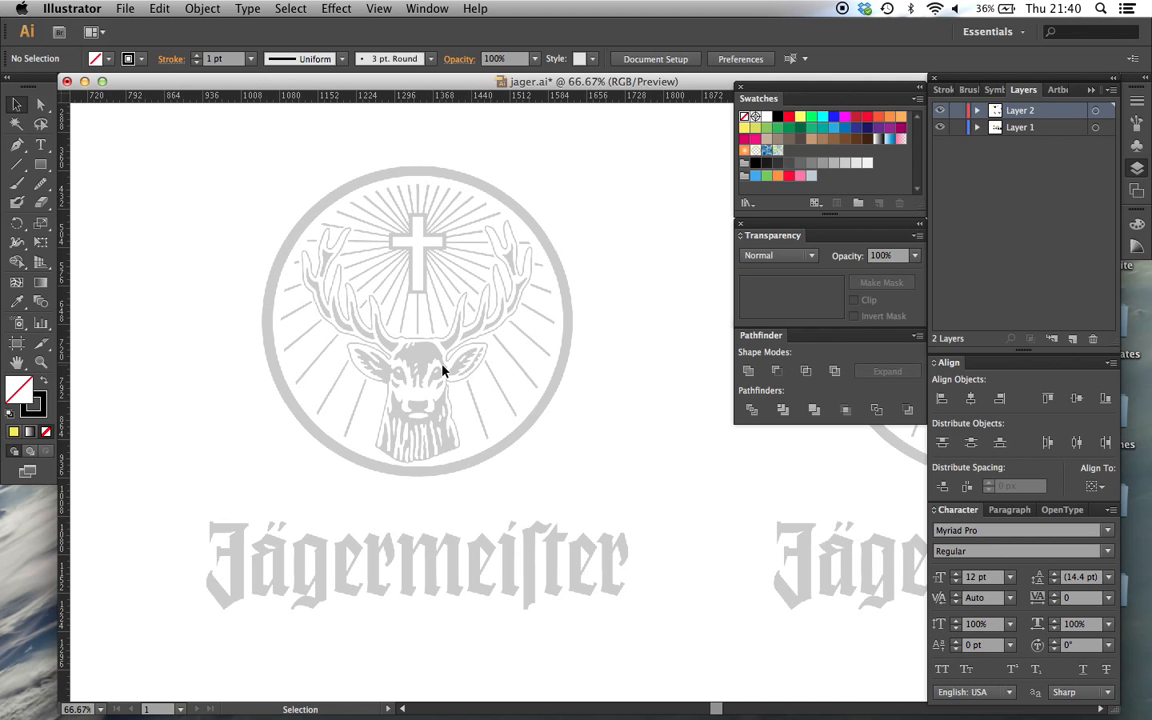
Step: With the Pen tool, draw a straight horizontal practice line with a black stroke in the blank area beside the logo's circle
key("super+equal")
key("super+equal")
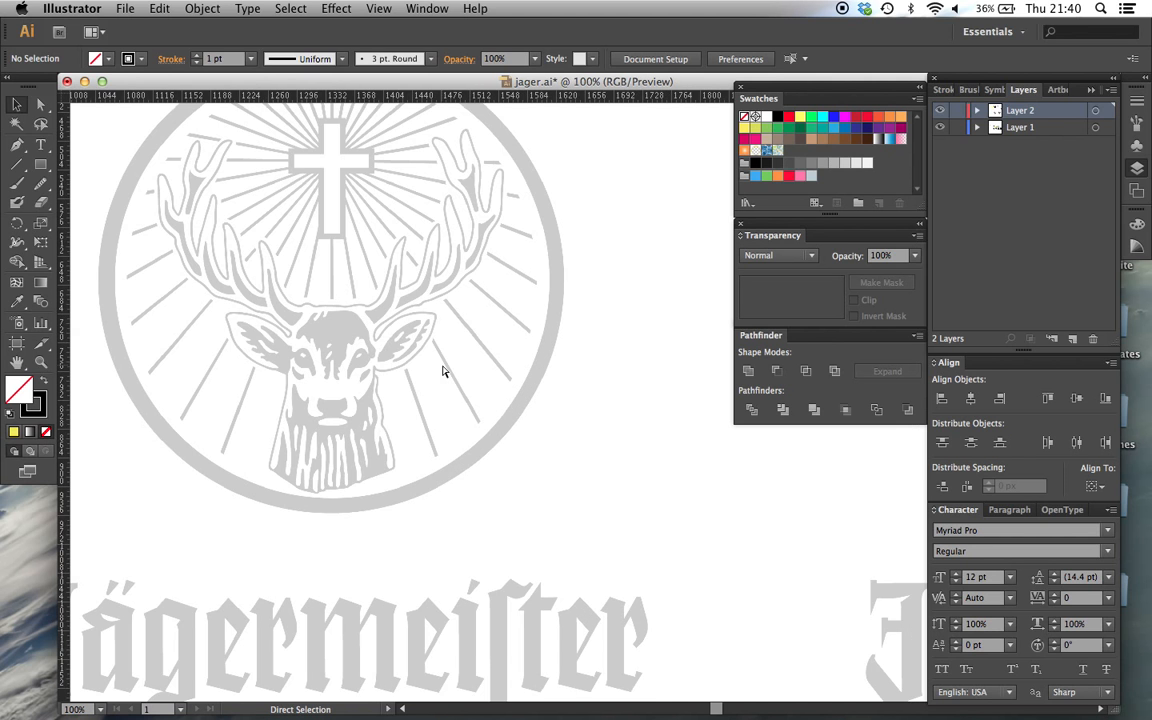
scroll(443, 371, "up", 5)
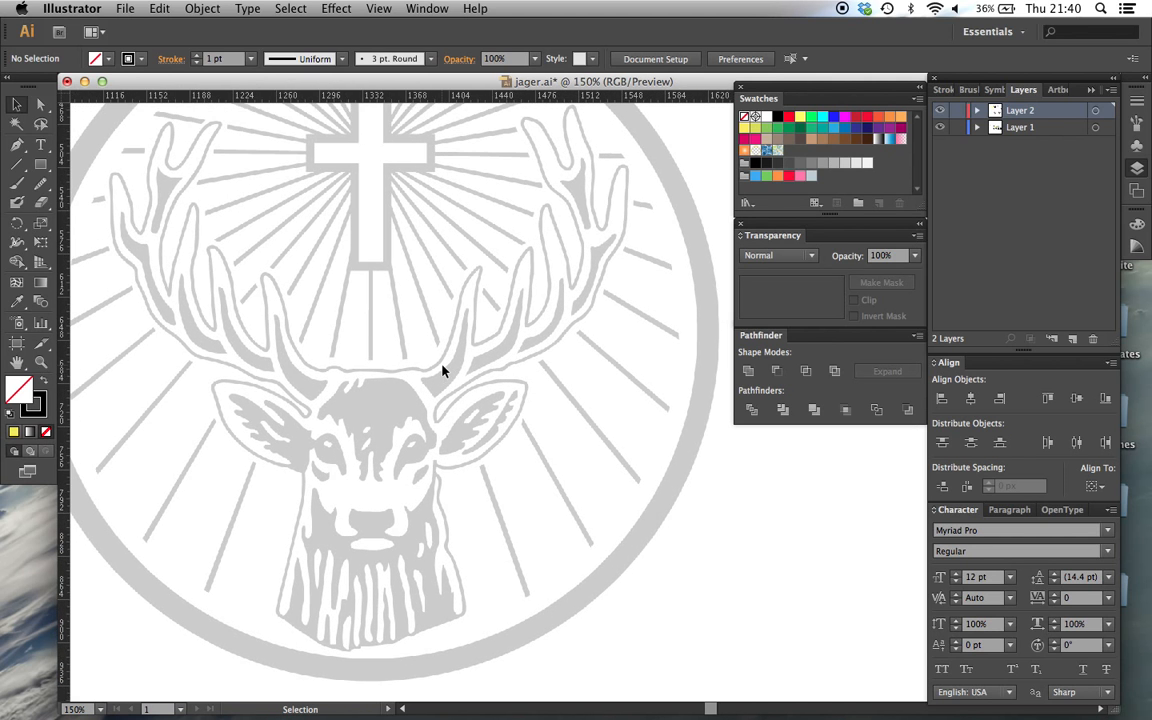
scroll(443, 371, "left", 5)
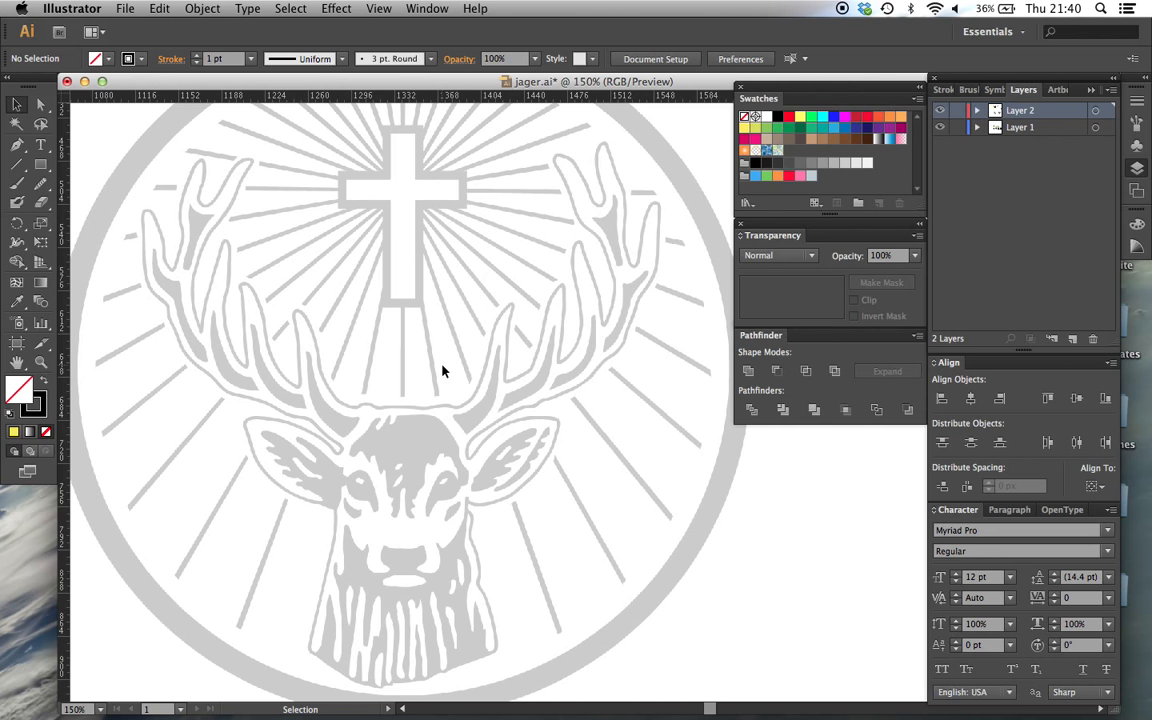
key("super+minus")
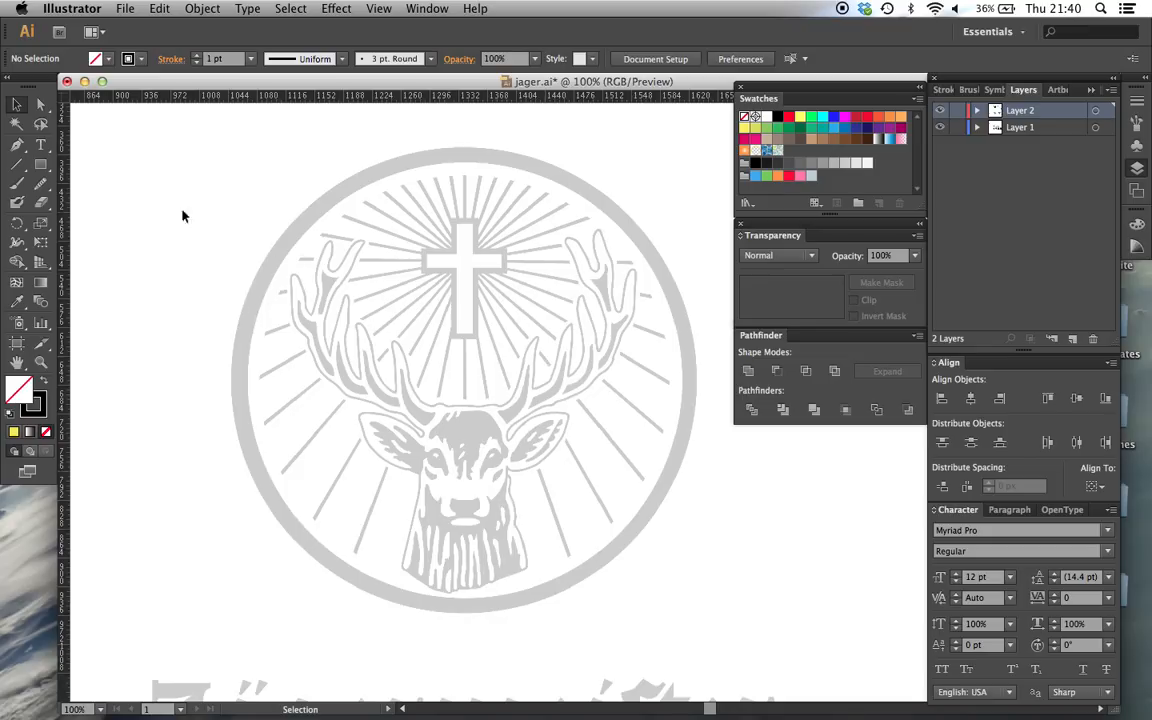
left_click(17, 145)
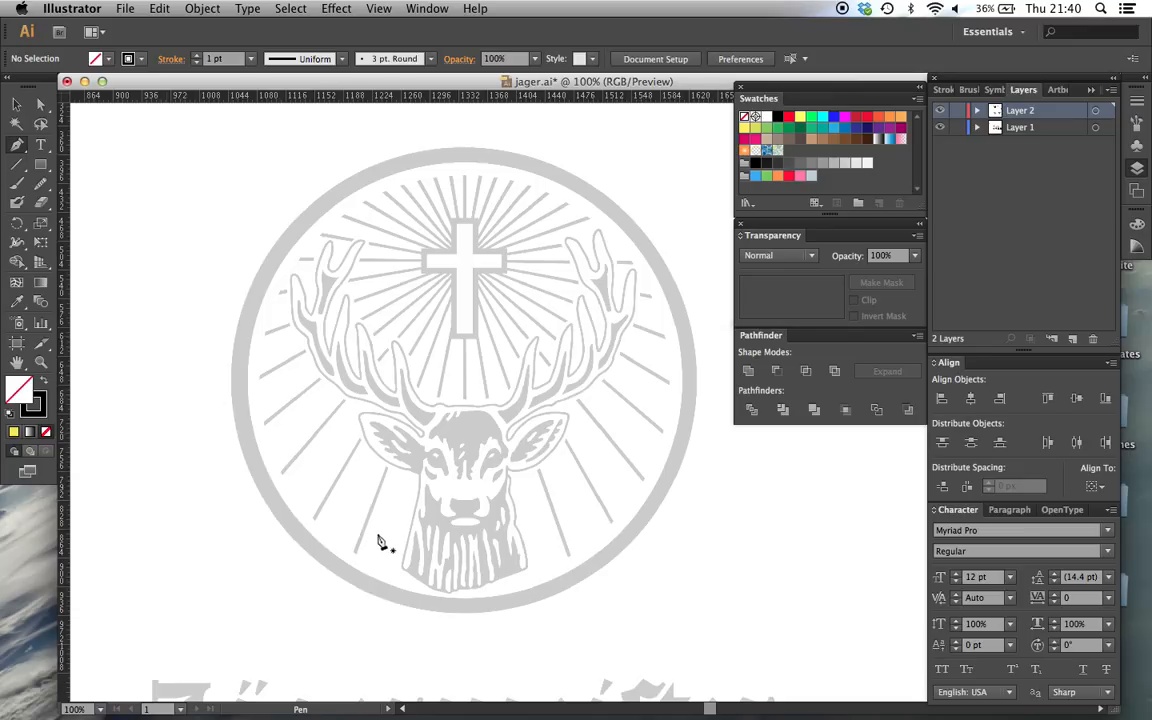
key("v")
left_click(41, 404)
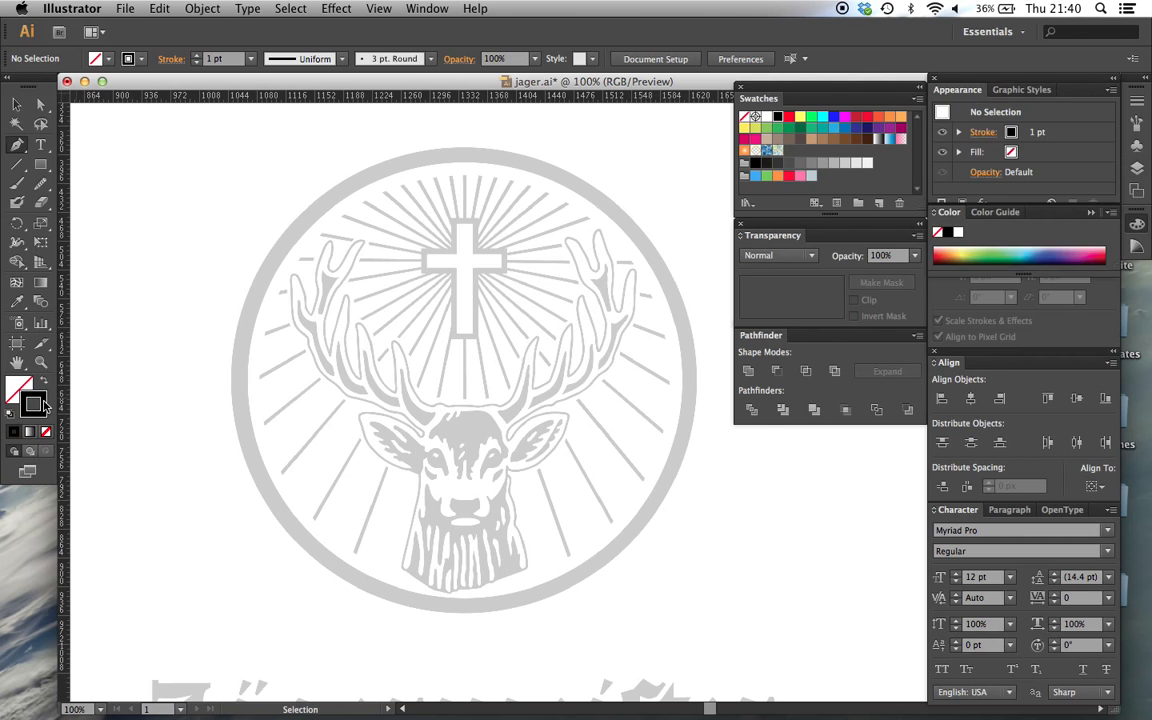
left_click(265, 149)
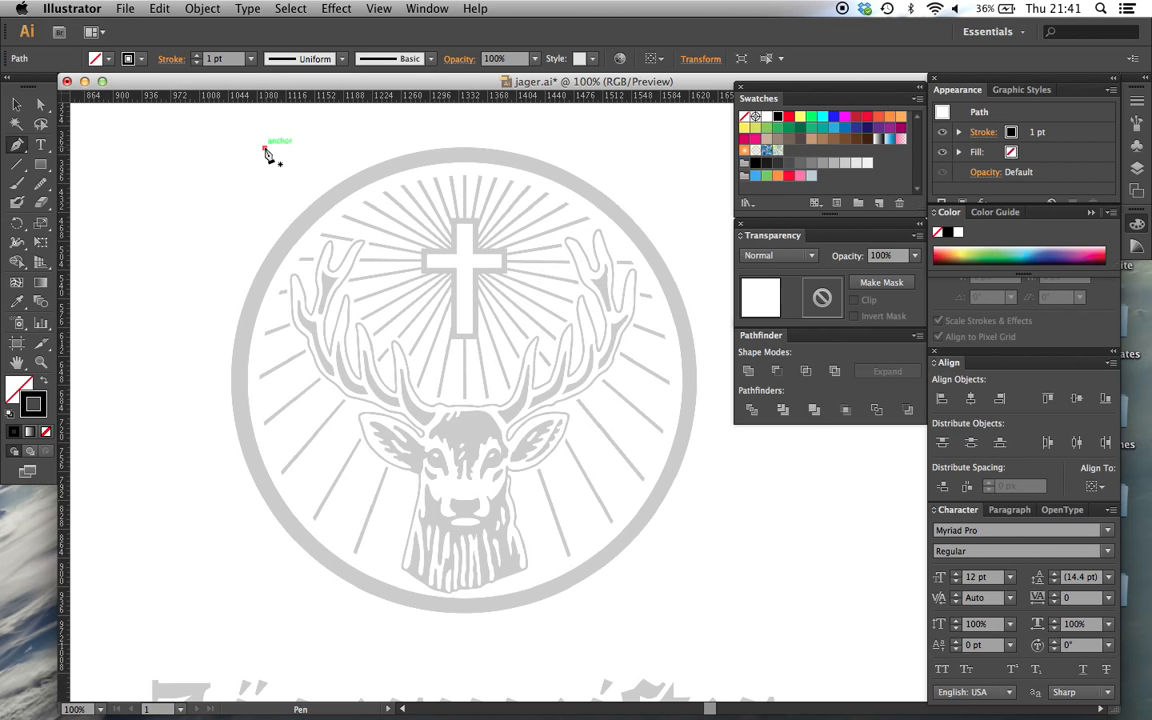
left_click(385, 149)
Step: Draw an arch-shaped practice curve with the Pen tool beside the circle, and delete it together with the practice line
left_click_drag(184, 264, 182, 197)
key("super+z")
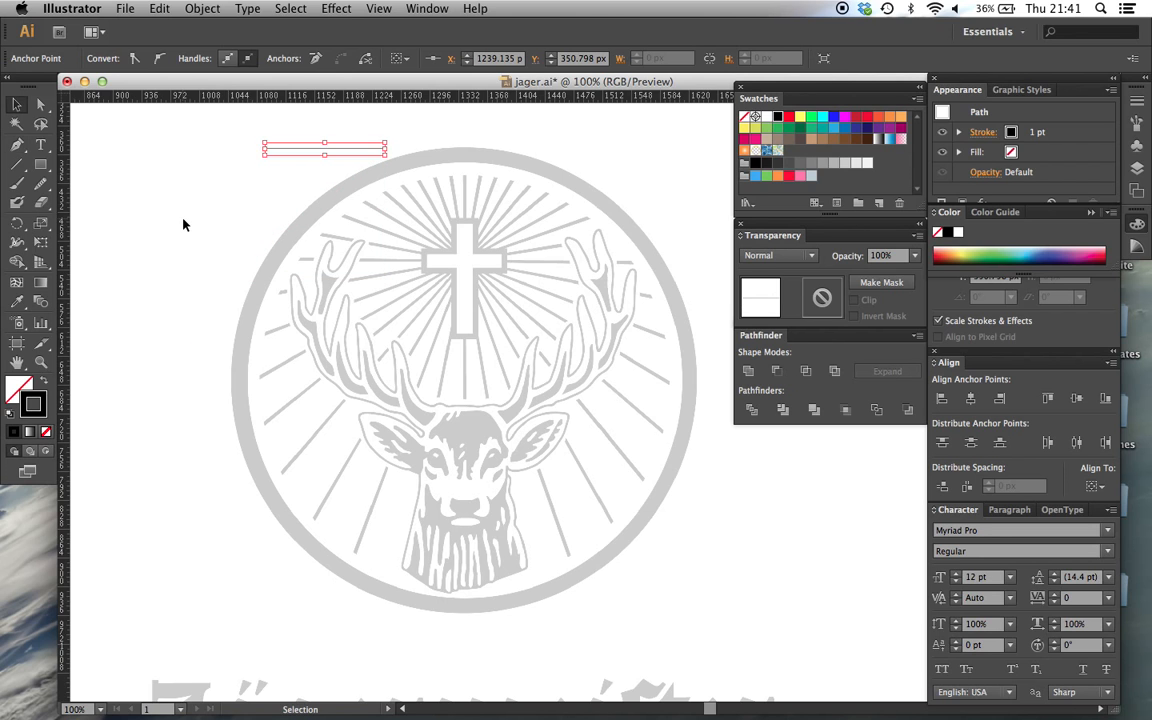
key("v")
left_click(183, 221)
key("p")
left_click_drag(185, 251, 184, 180)
left_click_drag(239, 250, 240, 324)
key("v")
left_click(294, 192)
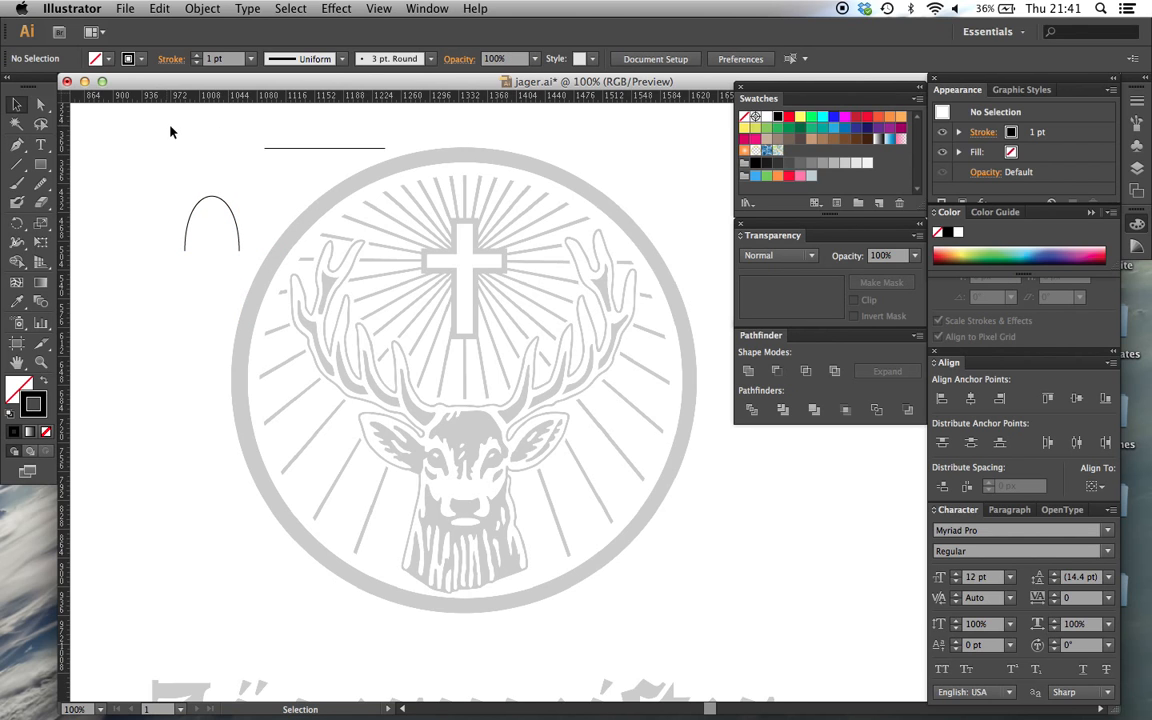
left_click_drag(167, 129, 321, 229)
key("Delete")
Step: Start a Pen path at the base of the stag's innermost left antler tine and curve it up the outer edge
key("super+=")
key("super+=")
key("super+=")
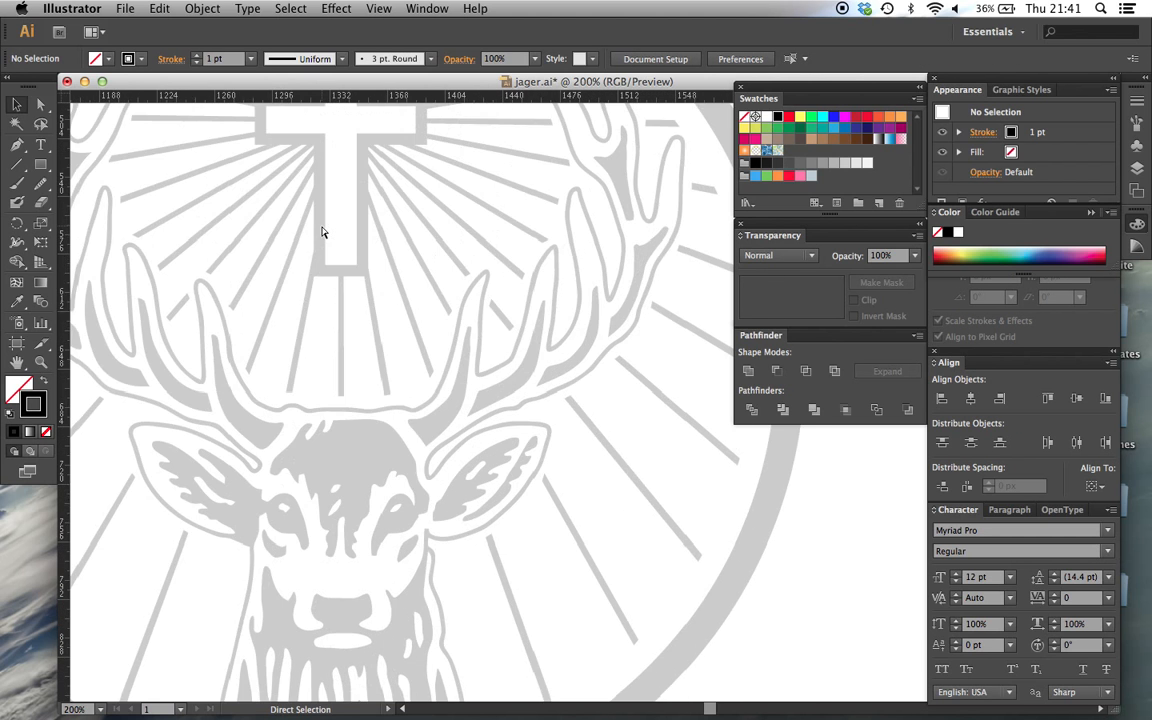
scroll(321, 232, "left", 5)
key("p")
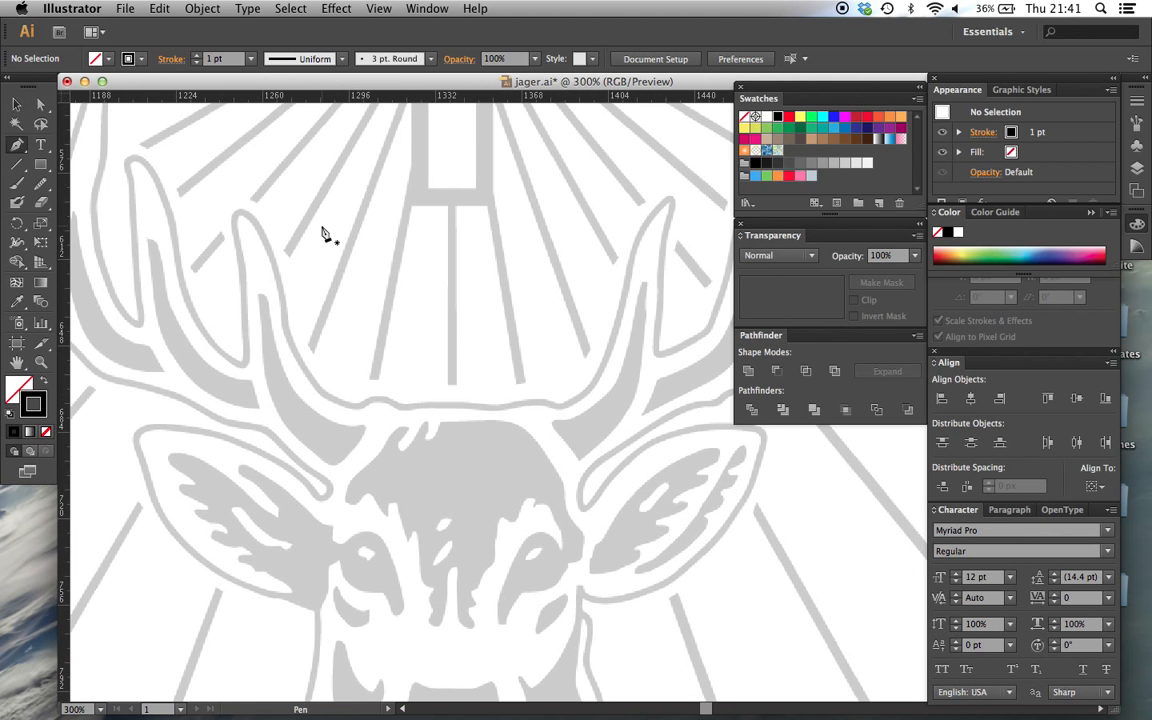
left_click(323, 485)
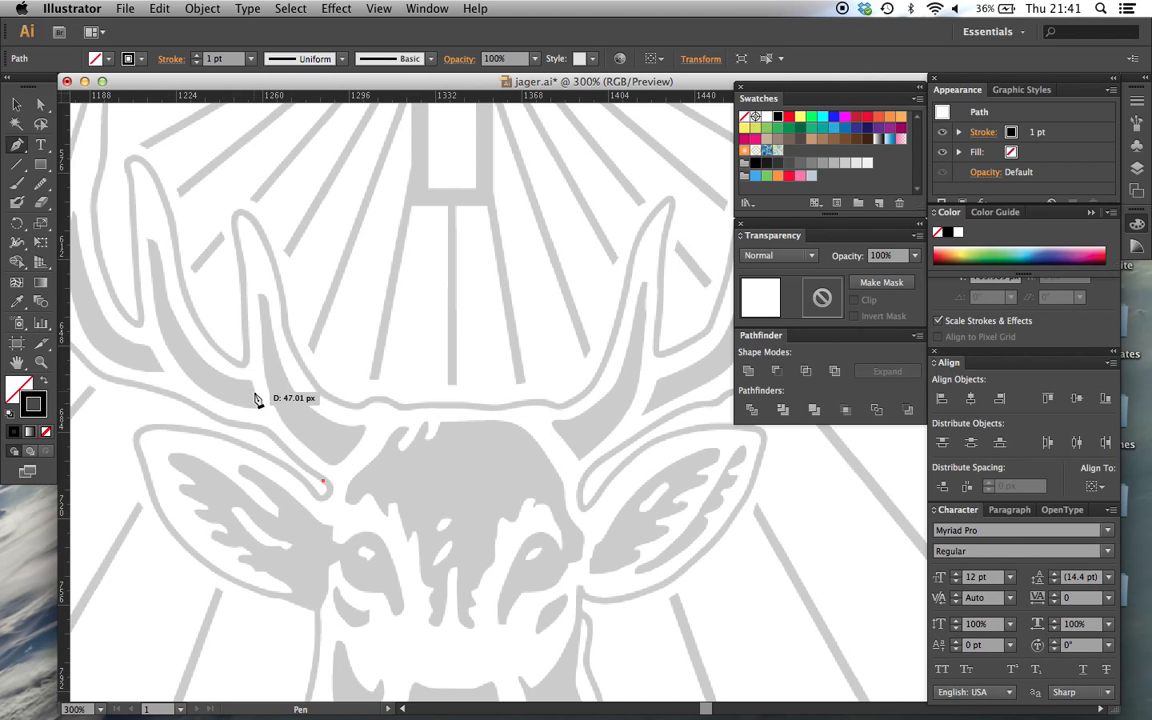
left_click_drag(254, 397, 244, 342)
left_click(275, 333)
key("super+z")
left_click(251, 350)
key("super+z")
left_click(245, 365)
left_click_drag(163, 281, 248, 354)
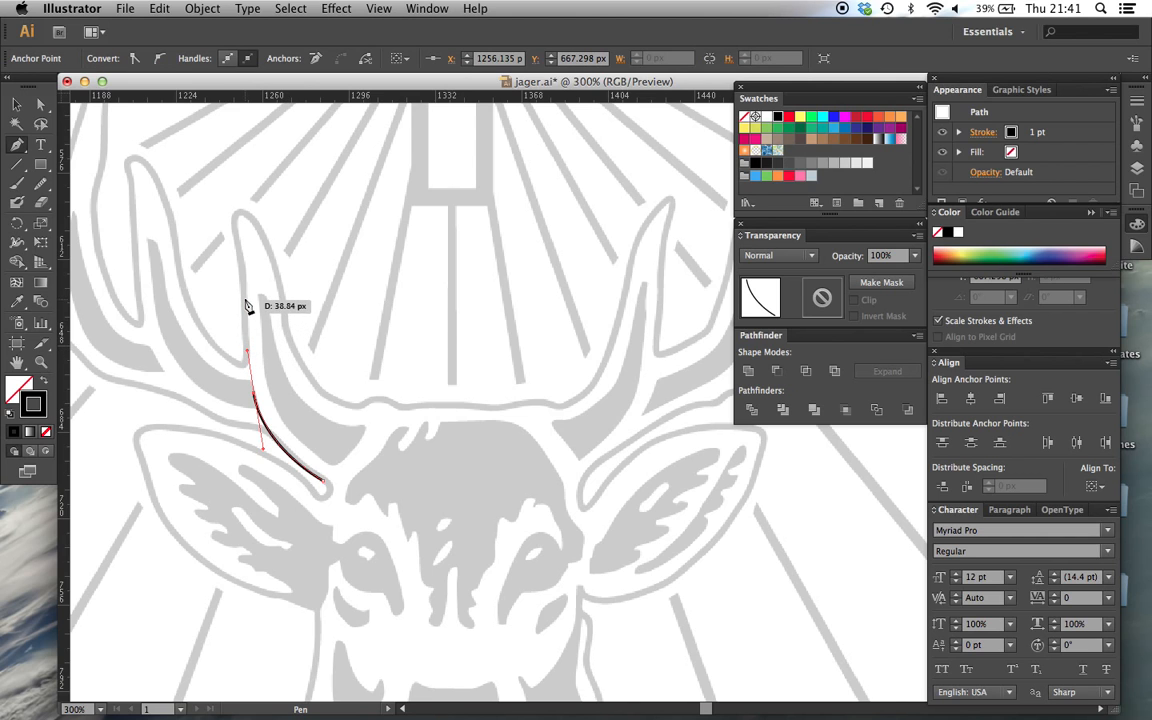
Step: Continue the antler path up to the tine's tip, around it and down the inner edge to the forehead line
left_click_drag(244, 300, 240, 253)
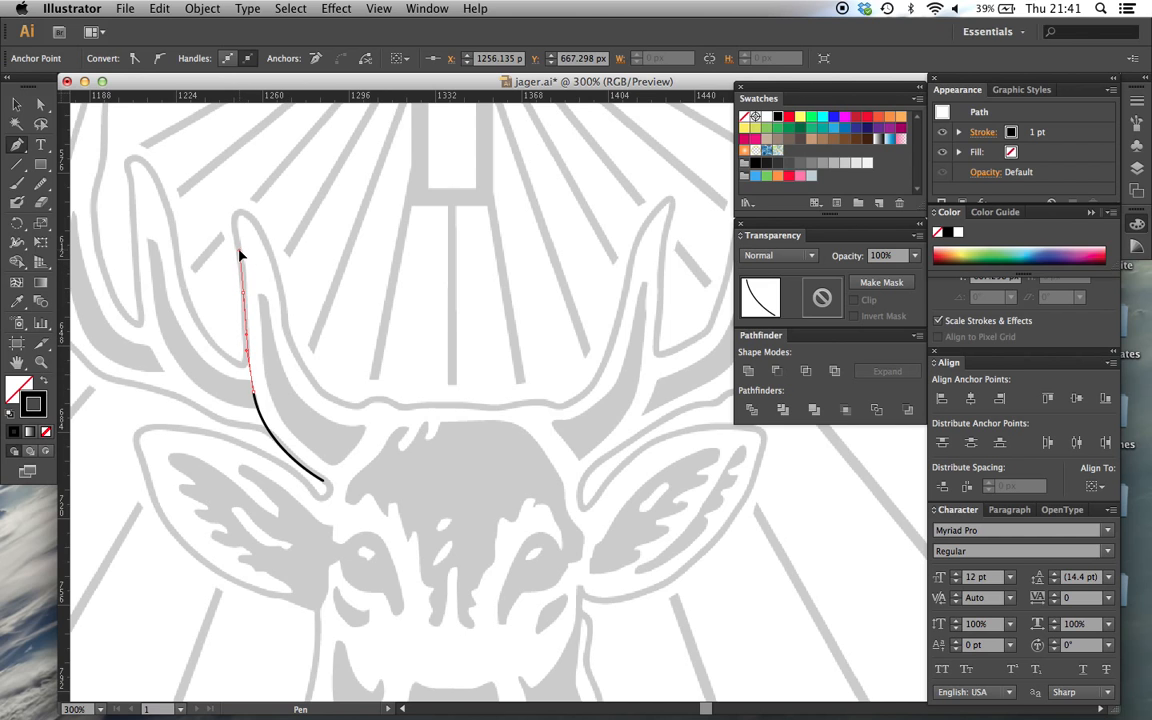
left_click_drag(239, 250, 270, 239)
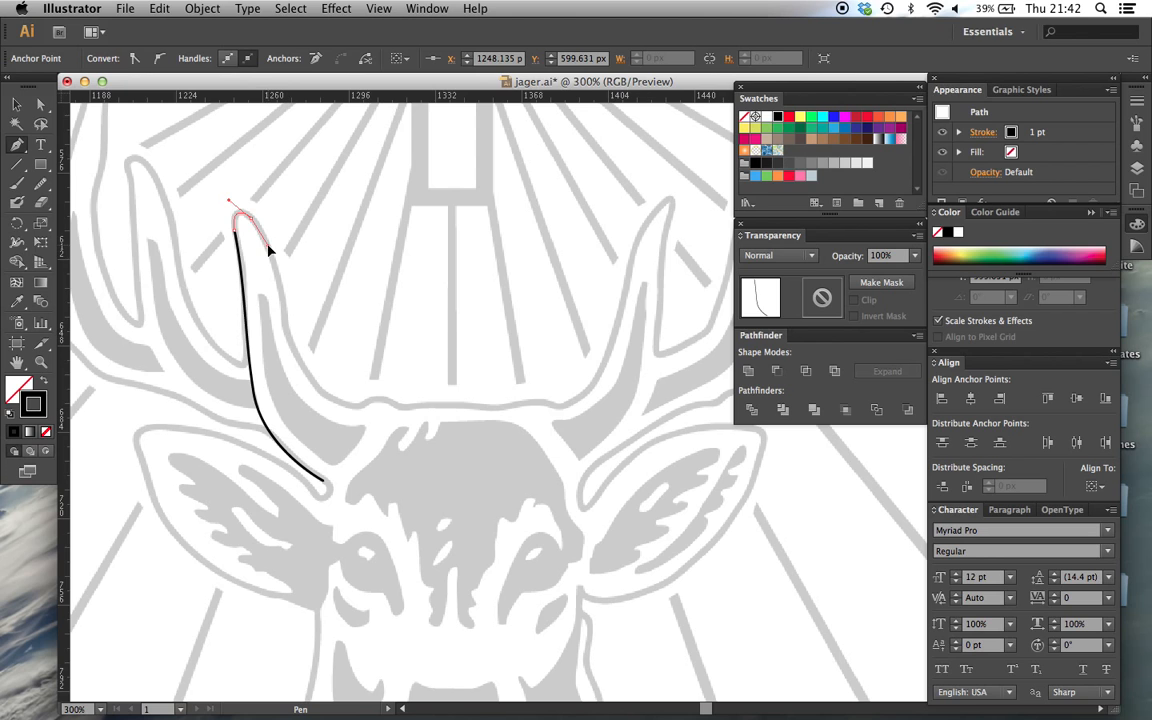
mouse_move(283, 303)
left_mouse_down()
mouse_move(287, 335)
mouse_move(331, 403)
mouse_move(369, 407)
left_mouse_up()
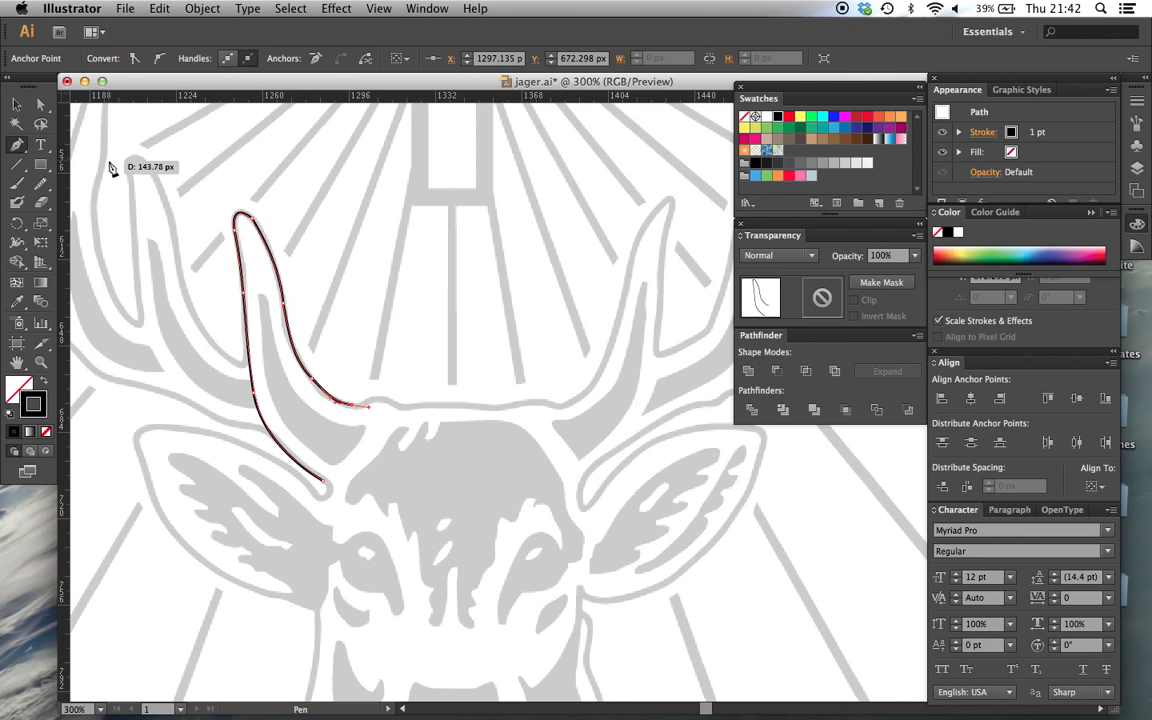
Step: Adjust the curve handle of the lower anchor on the tine's inner edge to fit the template with Direct Selection
left_click(41, 104)
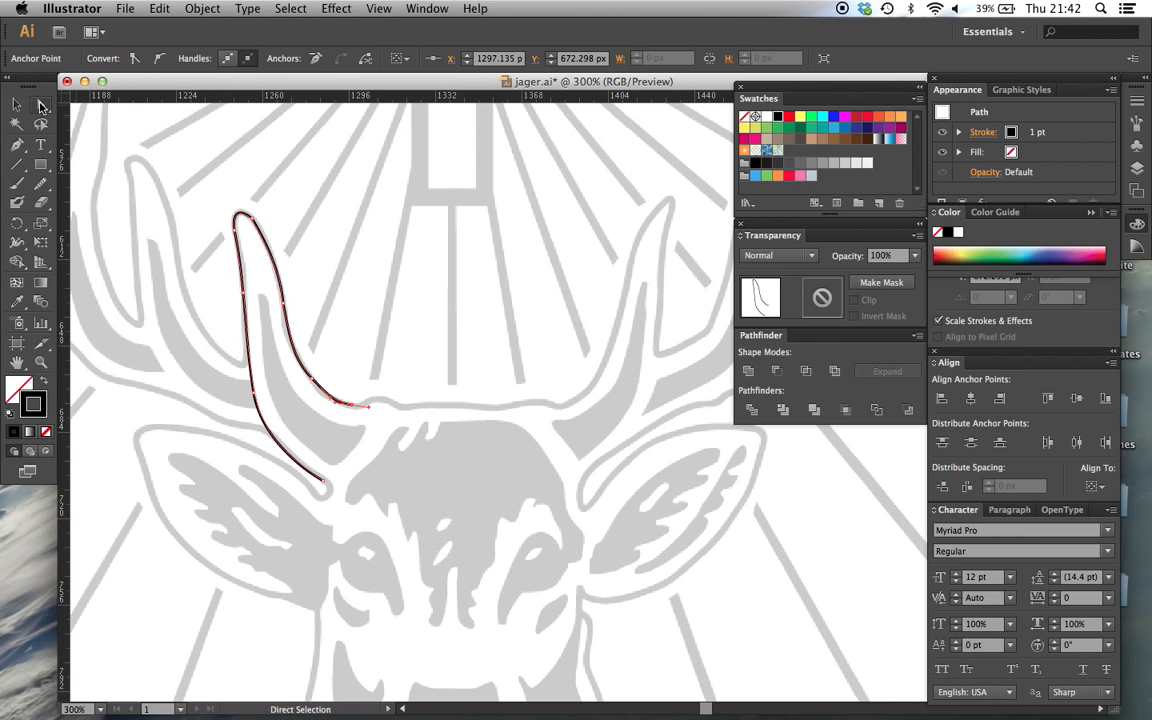
left_click(312, 380)
mouse_move(296, 361)
left_mouse_down()
mouse_move(289, 373)
mouse_move(298, 361)
left_mouse_up()
left_click(341, 353)
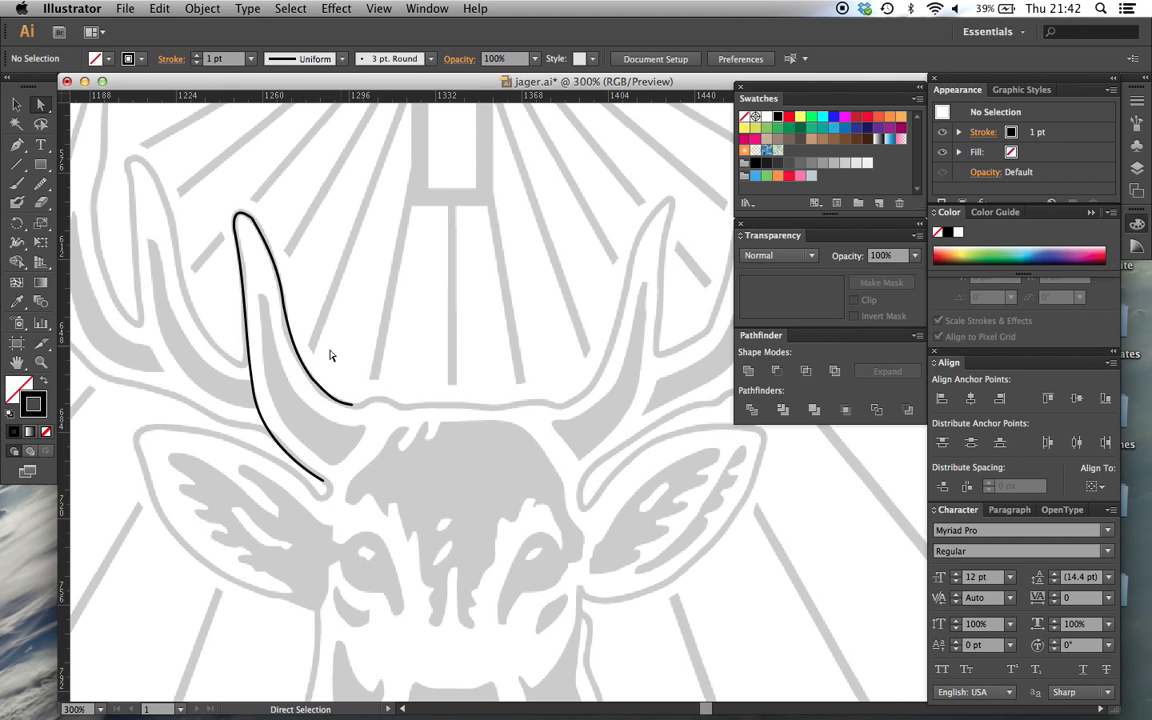
Step: Even out the inner edge of the traced antler tine with the Smooth tool
left_click(302, 336)
left_click(42, 187)
left_click_drag(42, 187, 100, 200)
left_click_drag(306, 366, 320, 388)
left_click_drag(275, 279, 290, 316)
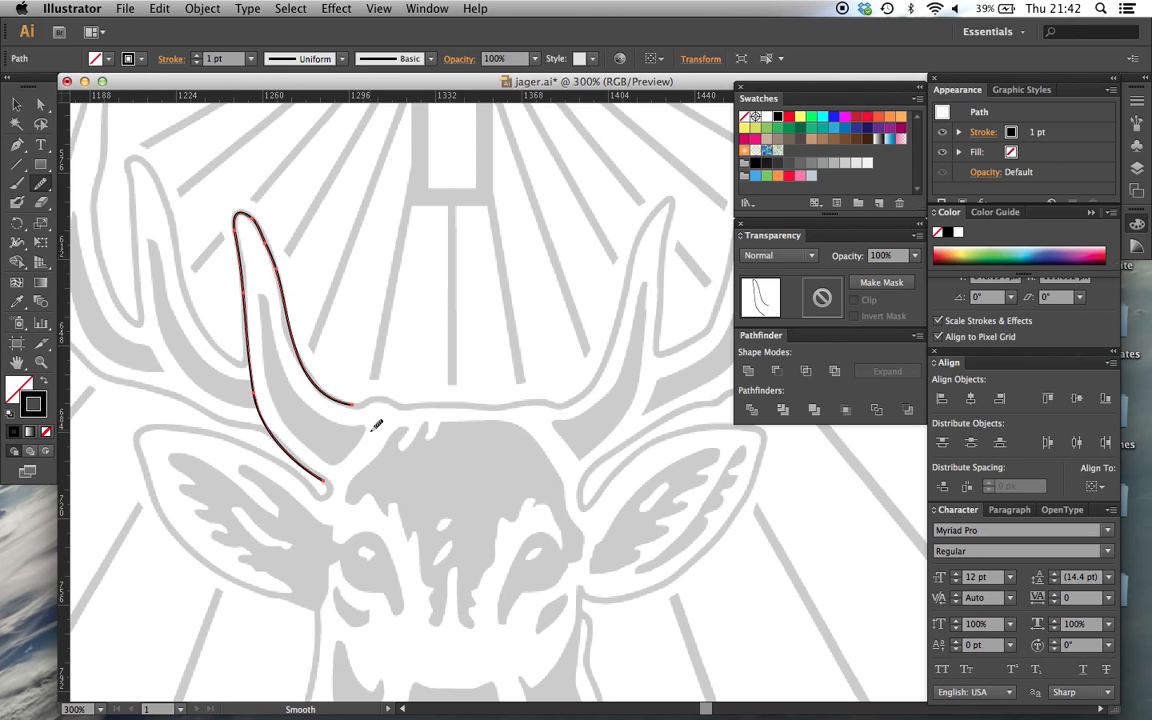
Step: Close the antler tine path with a straight Pen segment between its two open ends and deselect it
key("v")
key("p")
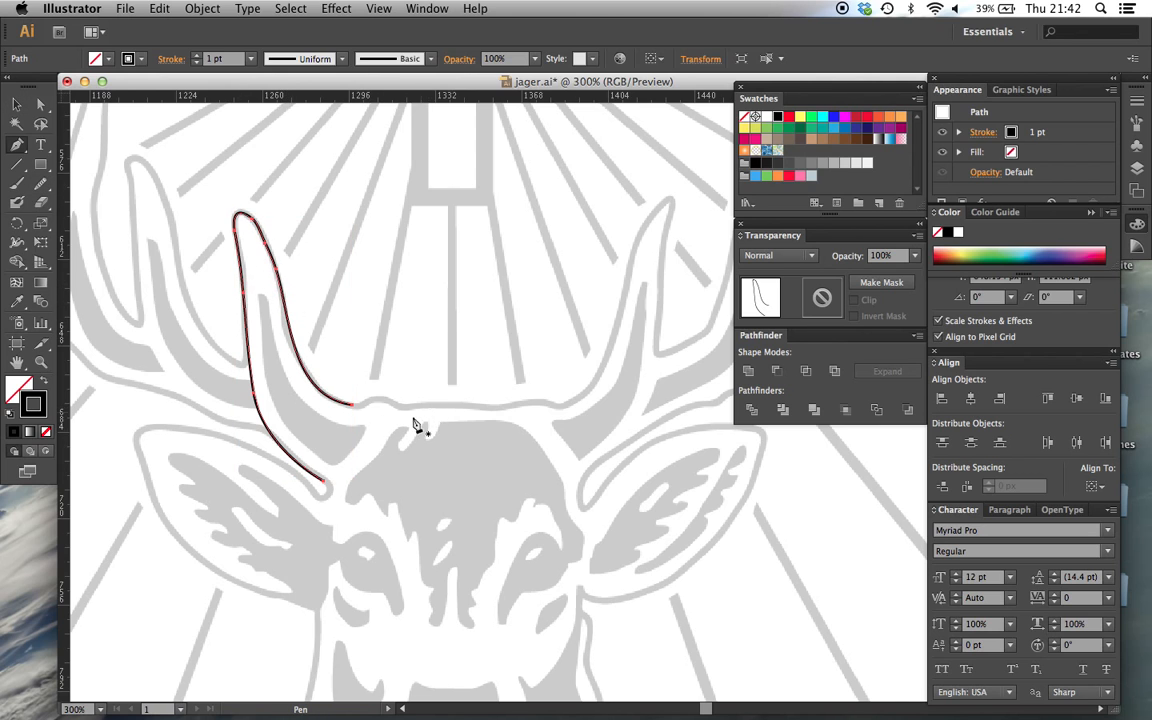
left_click(323, 480)
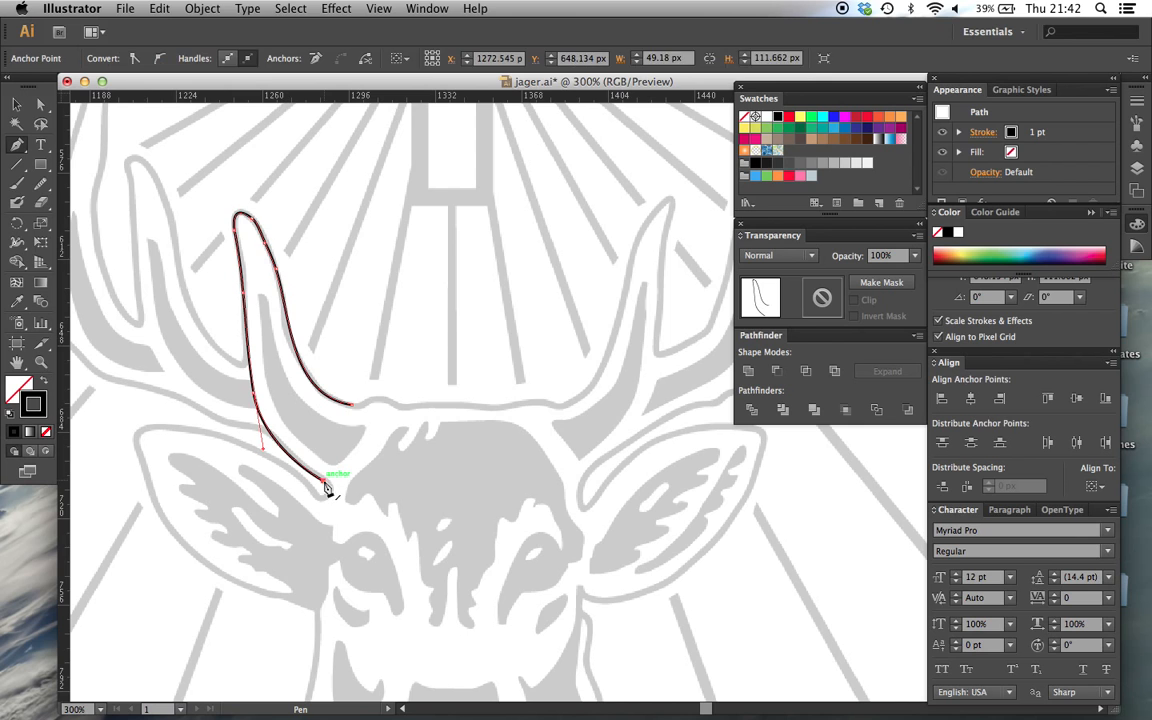
left_click(352, 405)
left_click(456, 367)
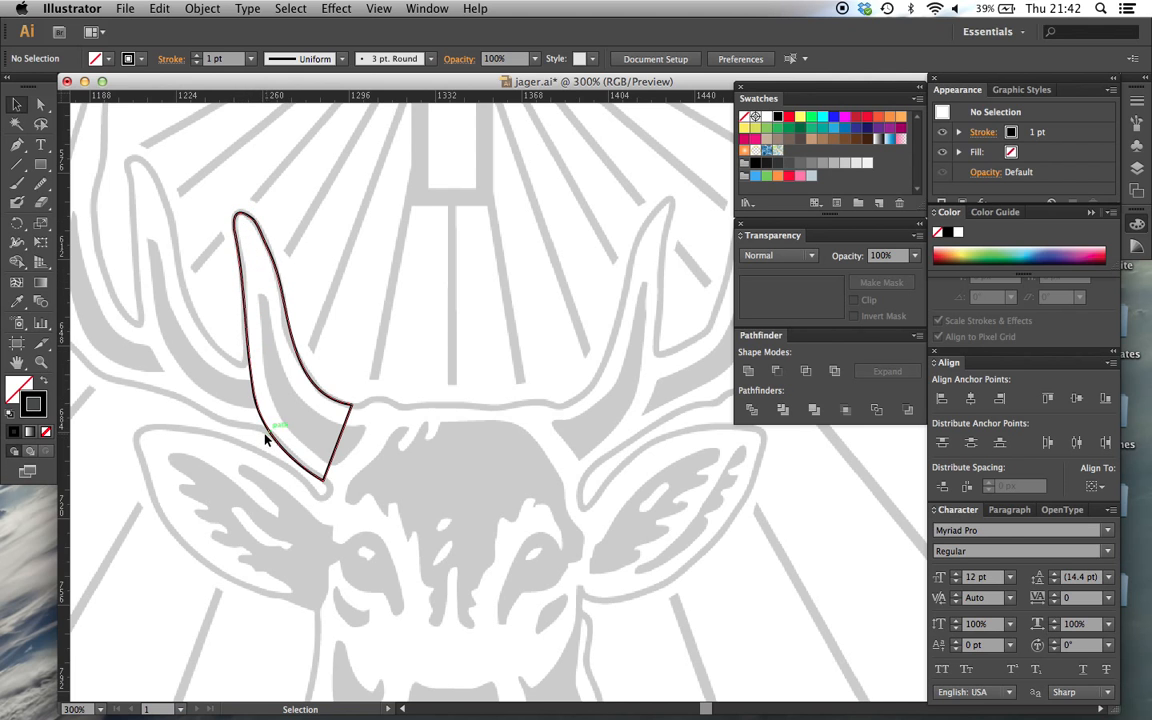
scroll(250, 347, "left", 5)
scroll(250, 347, "up", 2)
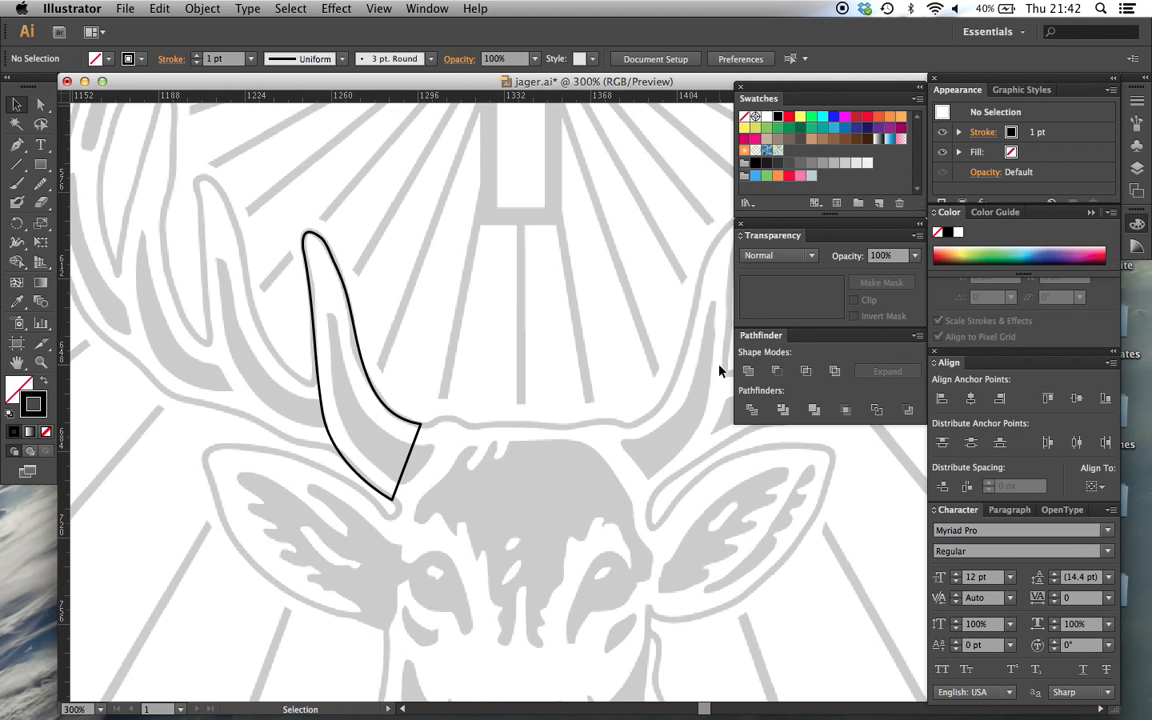
left_click(425, 9)
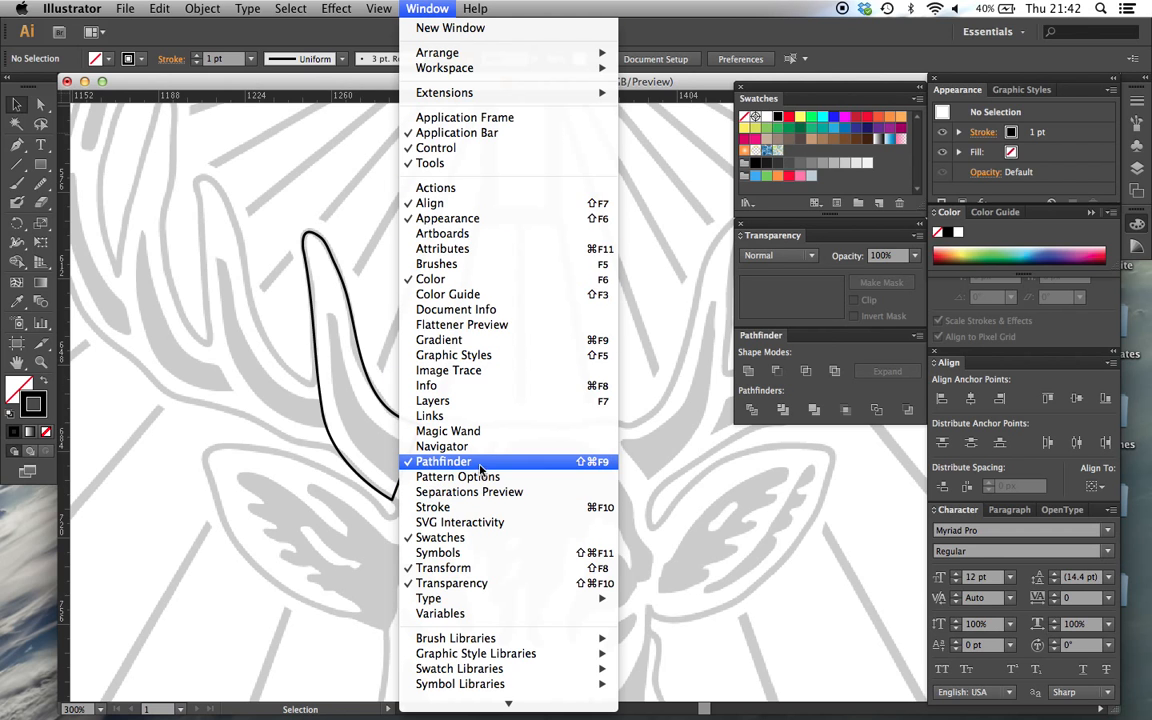
left_click(520, 462)
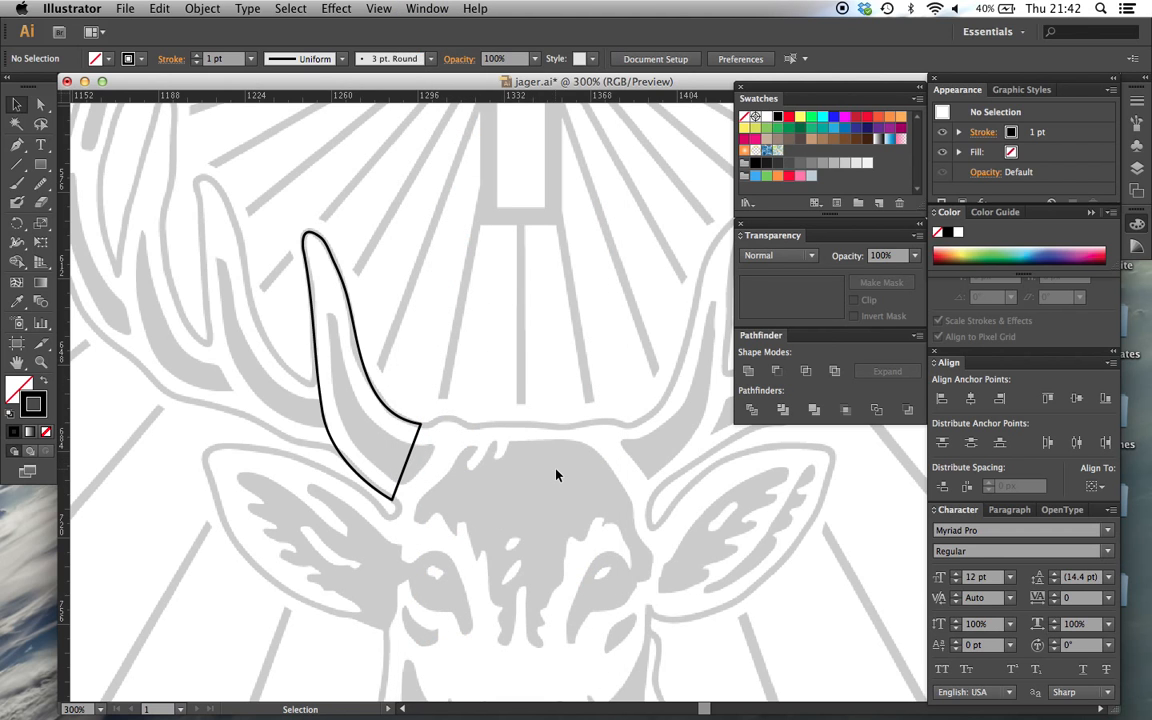
Step: Set the stroke to none and the fill to bright green for new shapes
scroll(557, 475, "down", 15)
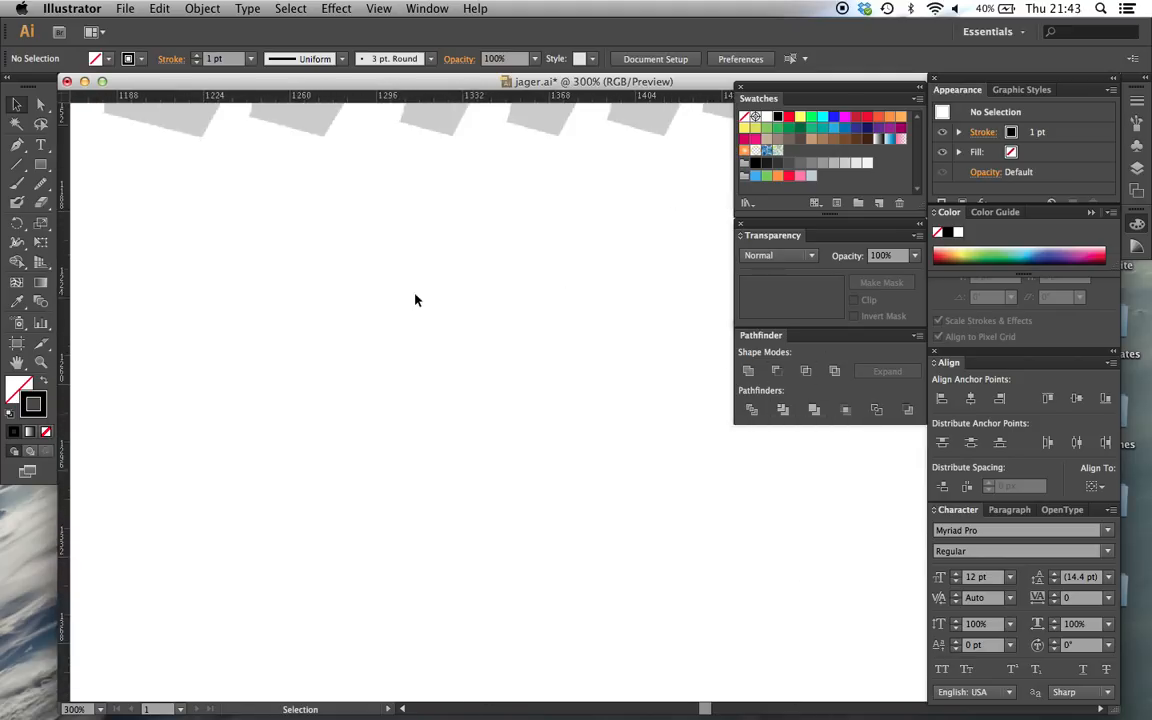
left_click(46, 431)
left_click(14, 383)
left_click(811, 117)
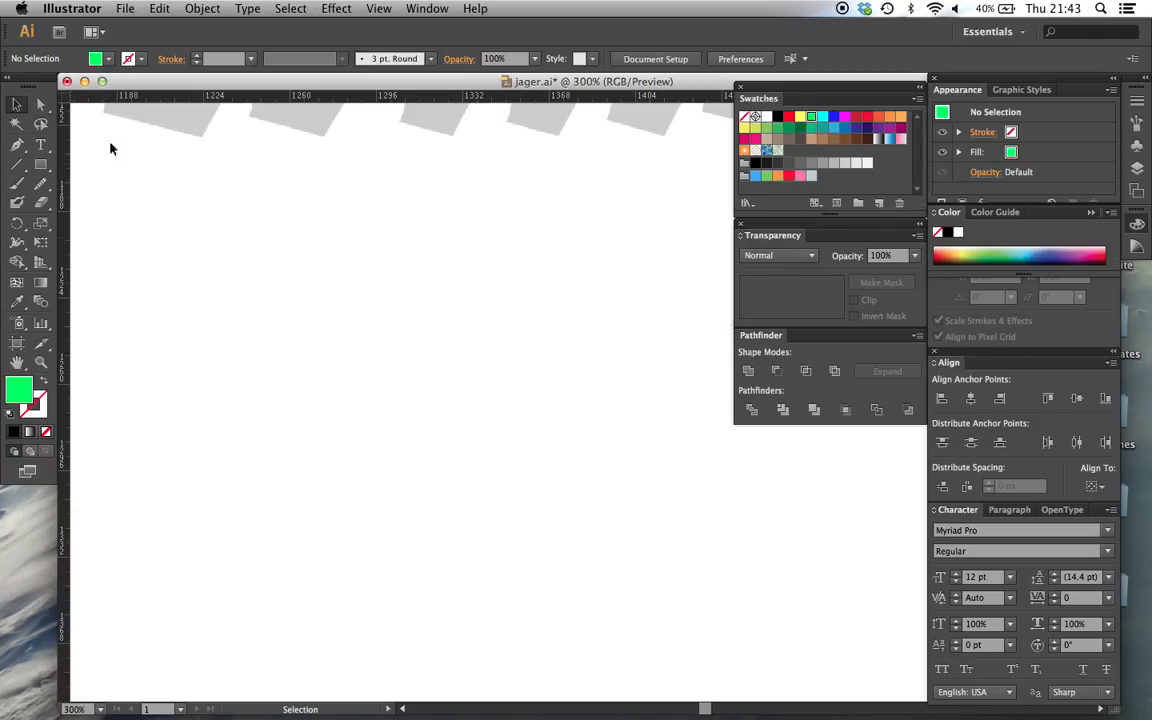
Step: Draw two diagonally overlapping green squares in the empty area below the wordmark and select both
left_click(41, 166)
left_click_drag(224, 306, 344, 423)
left_click_drag(283, 366, 406, 486)
key("v")
left_click(472, 411)
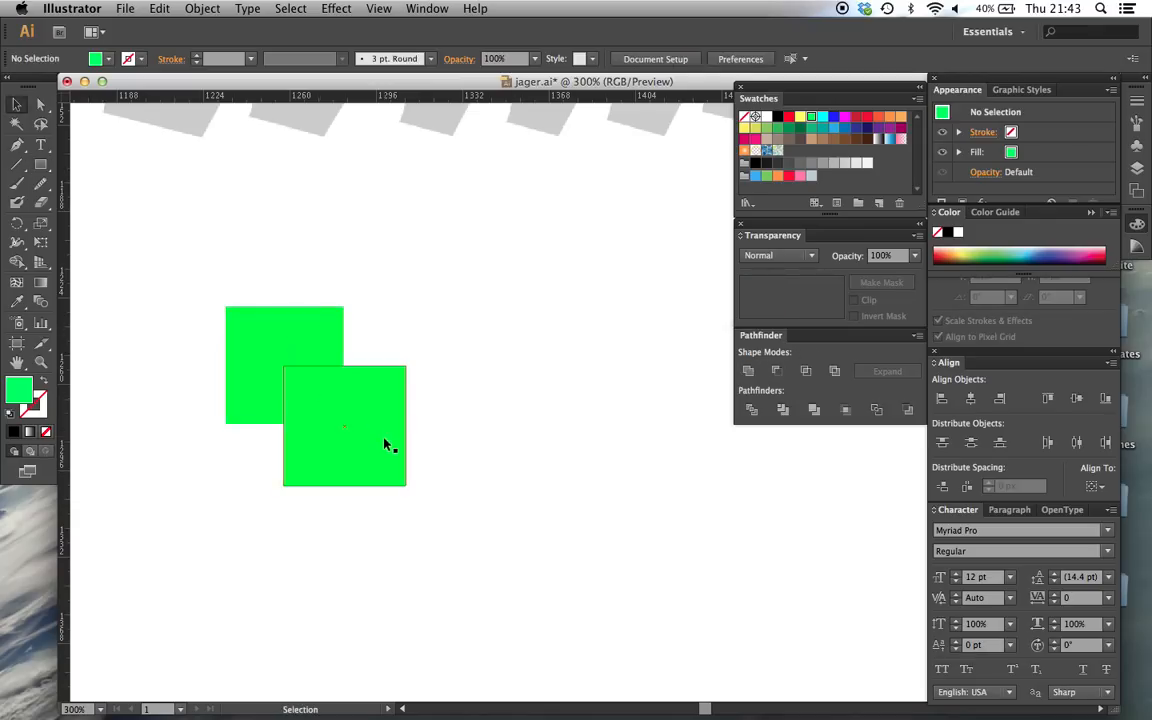
left_click_drag(450, 548, 195, 246)
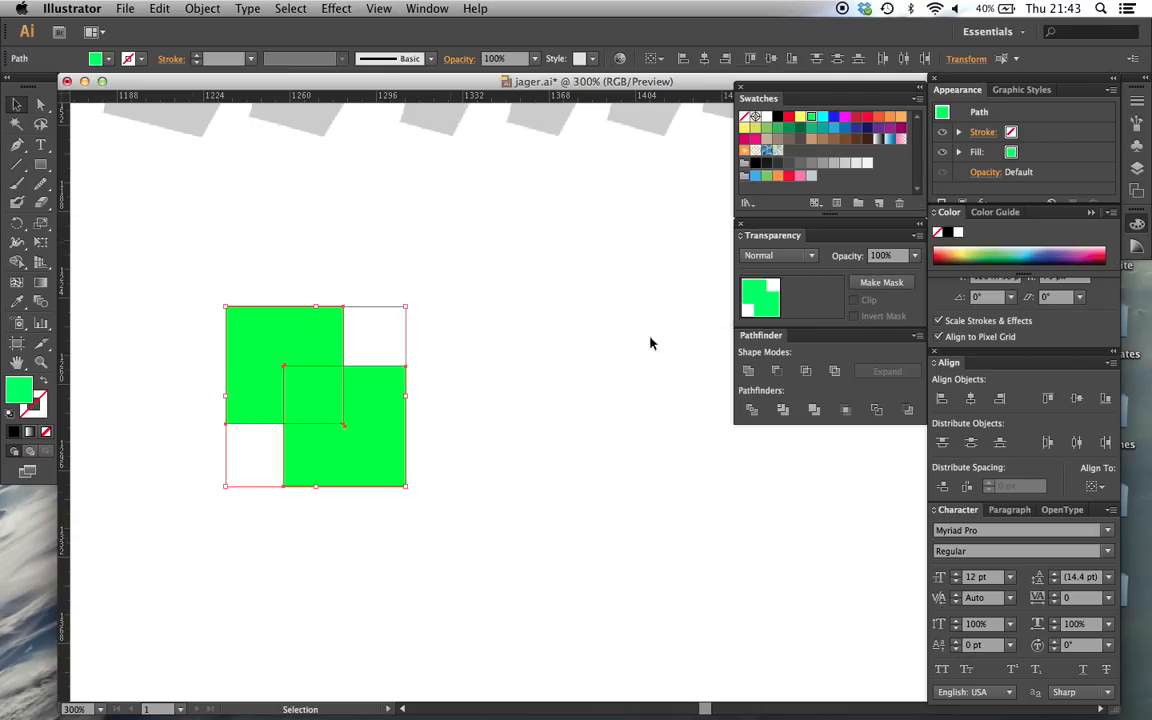
Step: Try Unite on the two overlapping squares, test-move the merged shape, and undo back to two separate squares
left_click(748, 371)
left_click(481, 398)
left_click_drag(358, 419, 445, 352)
key("ctrl+z")
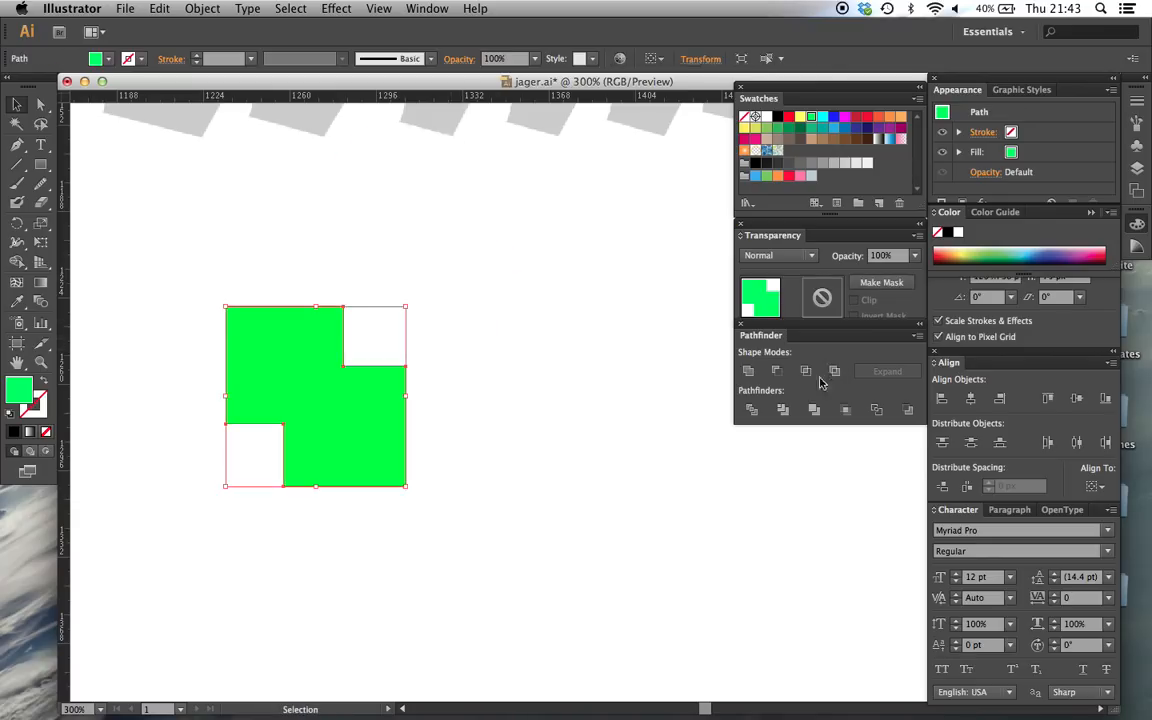
left_click(461, 410)
left_click_drag(436, 535, 244, 328)
left_click(600, 412)
key("super+z")
key("super+z")
Step: Select both squares, try Minus Front to cut the front square out of the back one, and undo it
left_click(521, 447)
left_click_drag(461, 539, 170, 327)
left_click(777, 371)
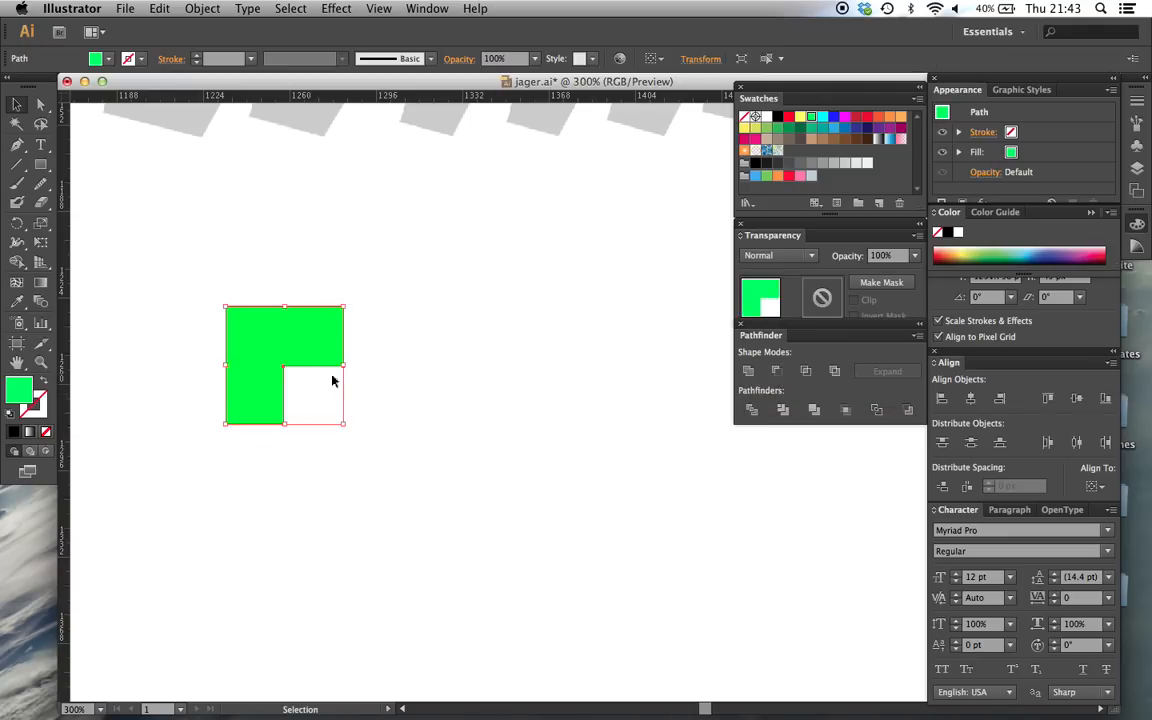
left_click(430, 449)
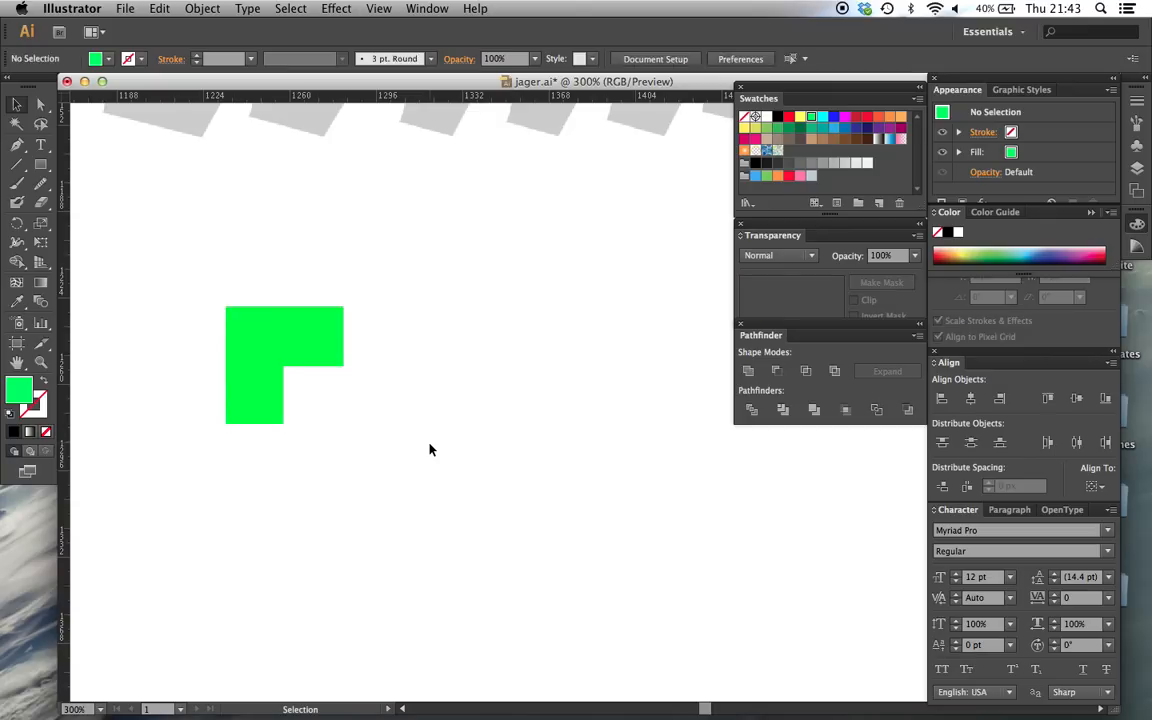
key("super+z")
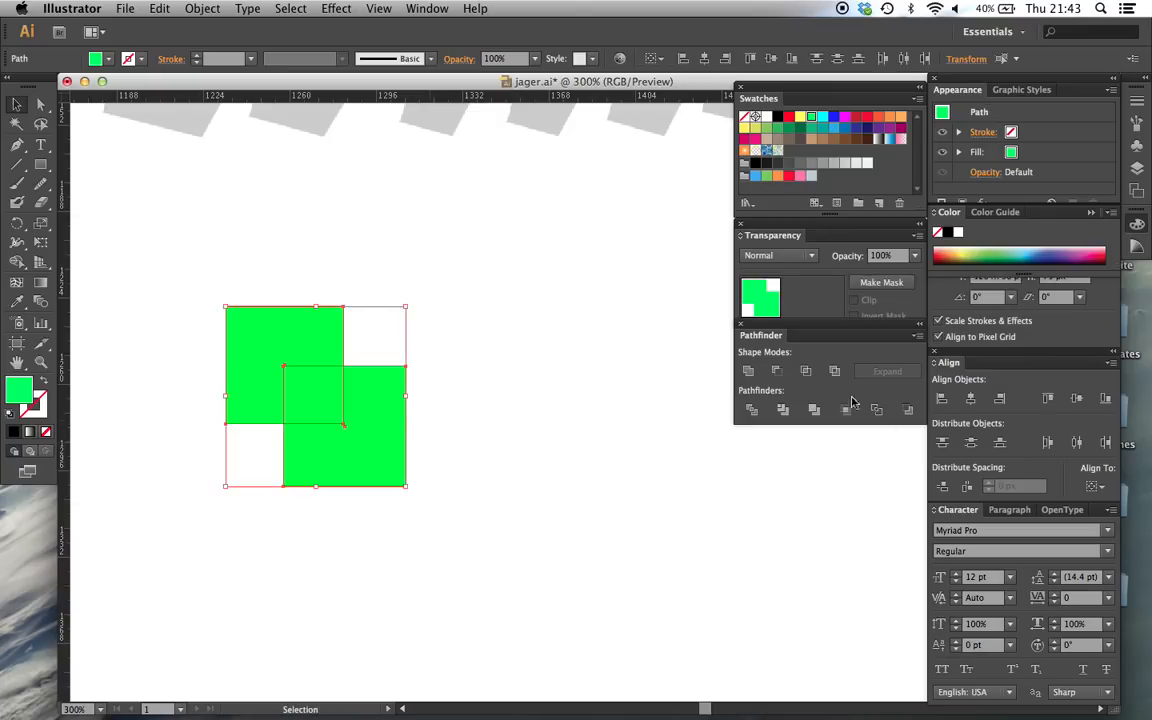
Step: Try Intersect and then Exclude on the two squares, undoing each and stepping back to just the first square
left_click(807, 372)
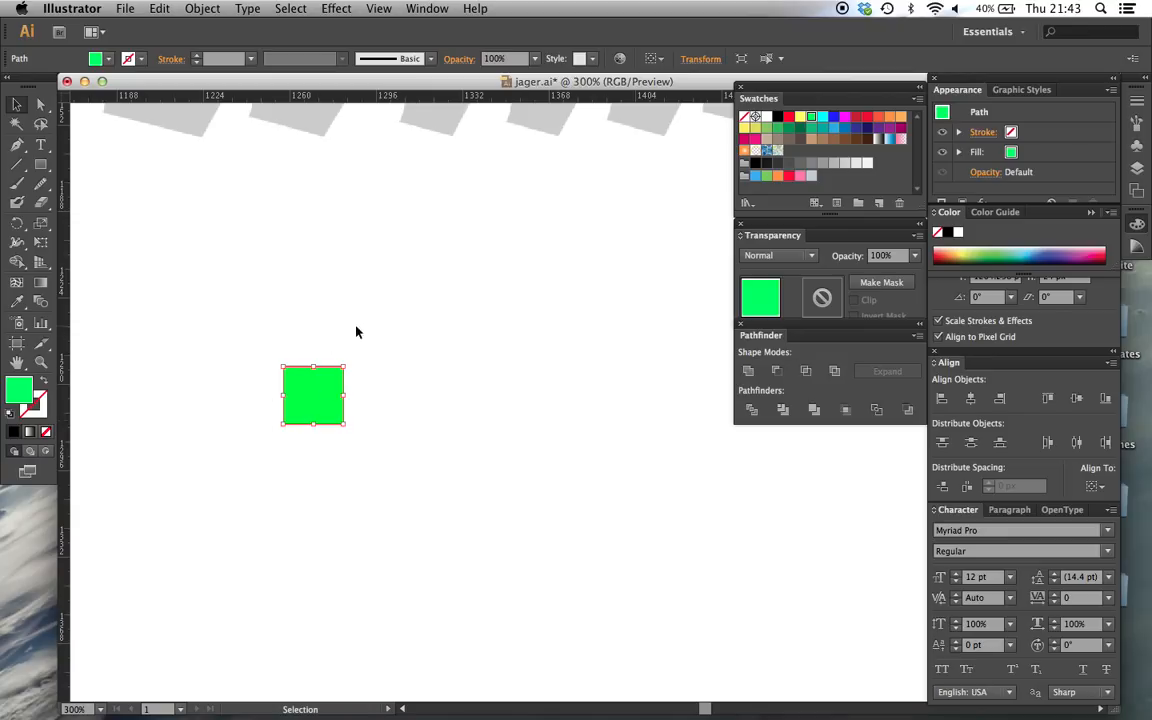
key("super+z")
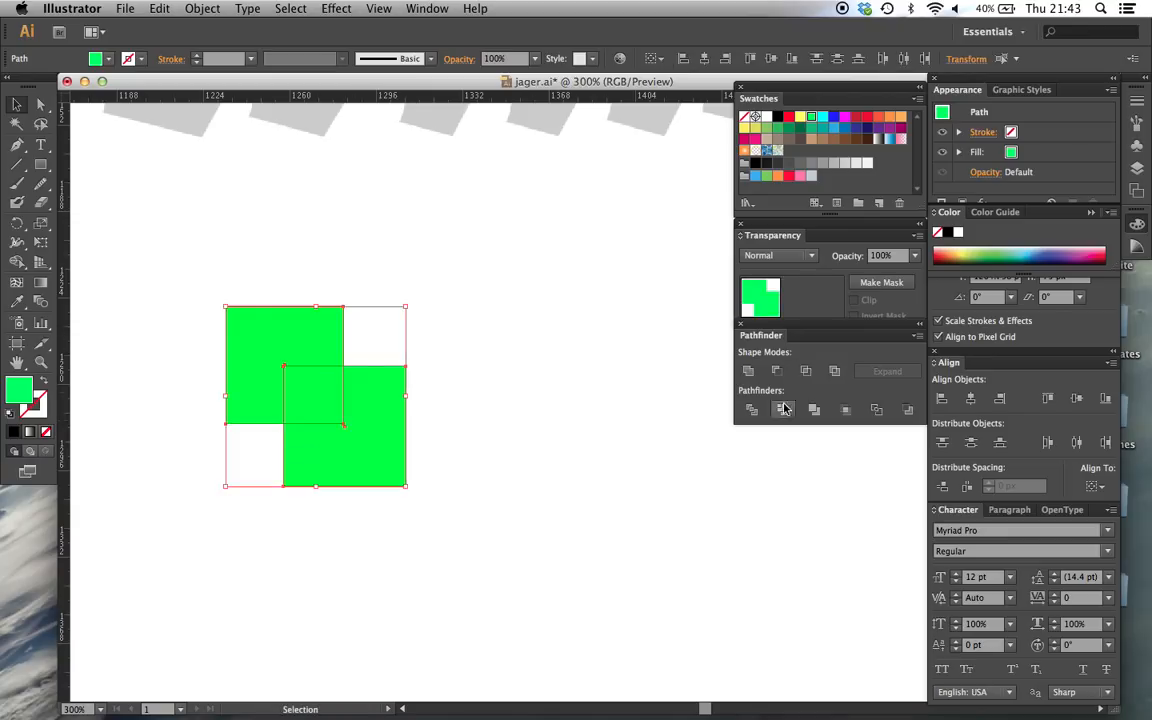
left_click(835, 372)
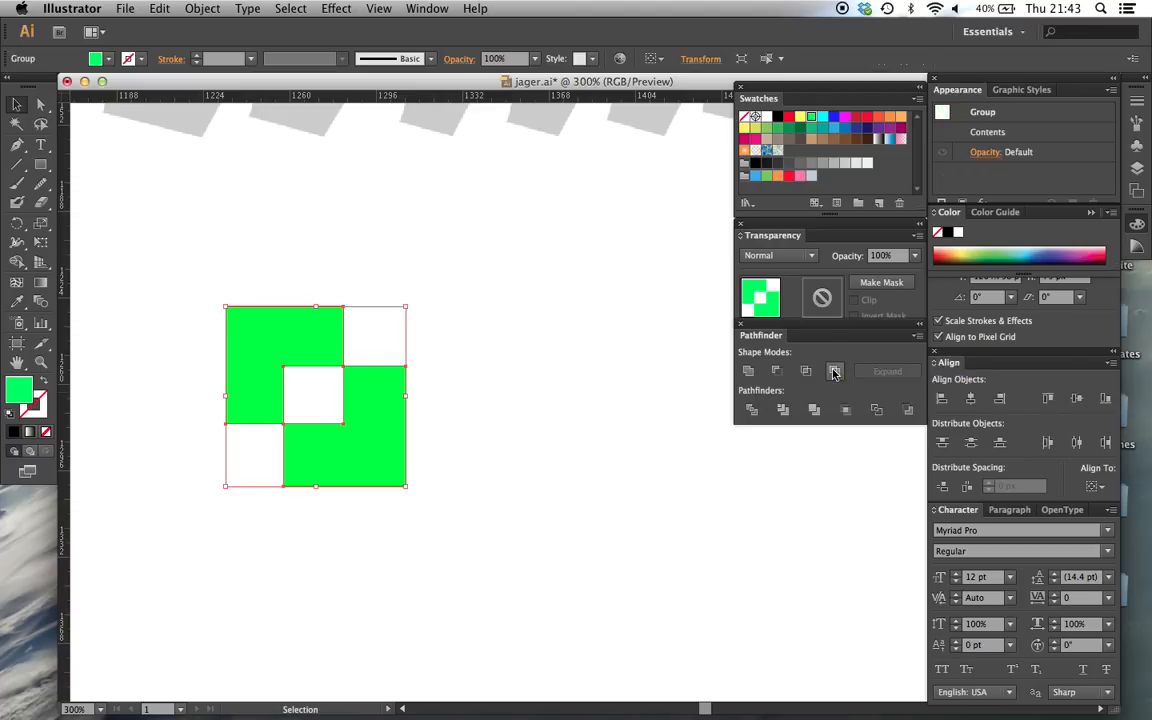
left_click(452, 375)
left_click(373, 442)
key("super+z")
key("super+z")
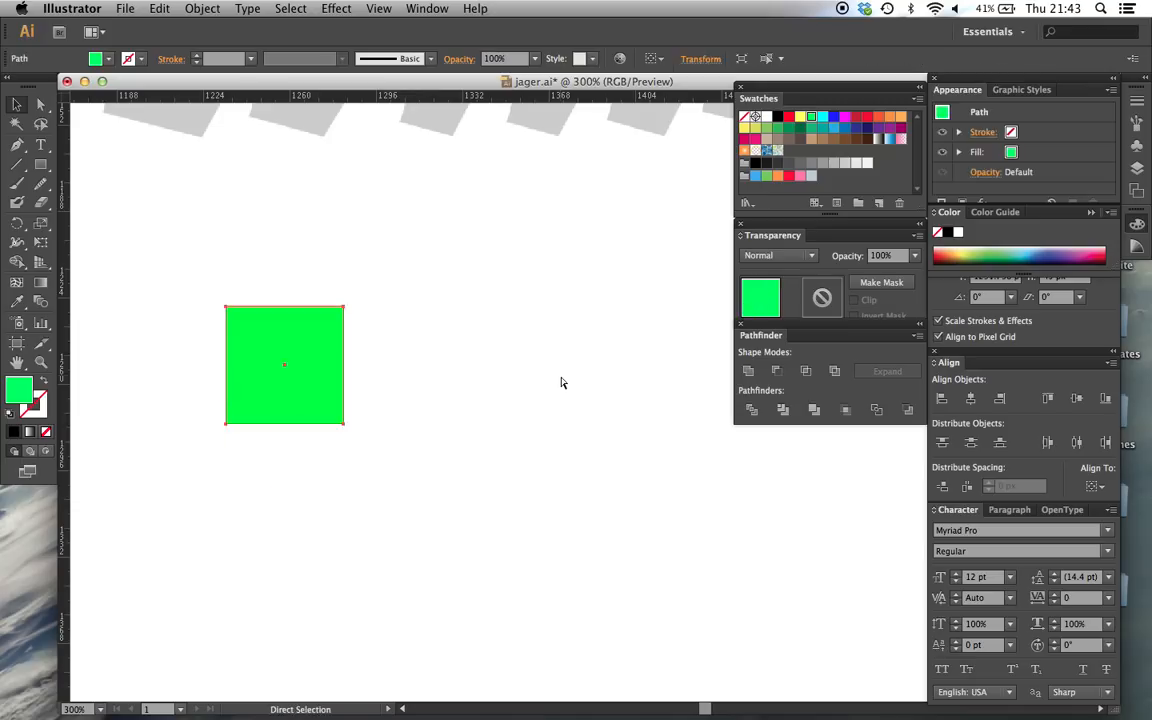
Step: Draw a second green square of equal size overlapping the first one's lower-right corner and select both
left_click(399, 432)
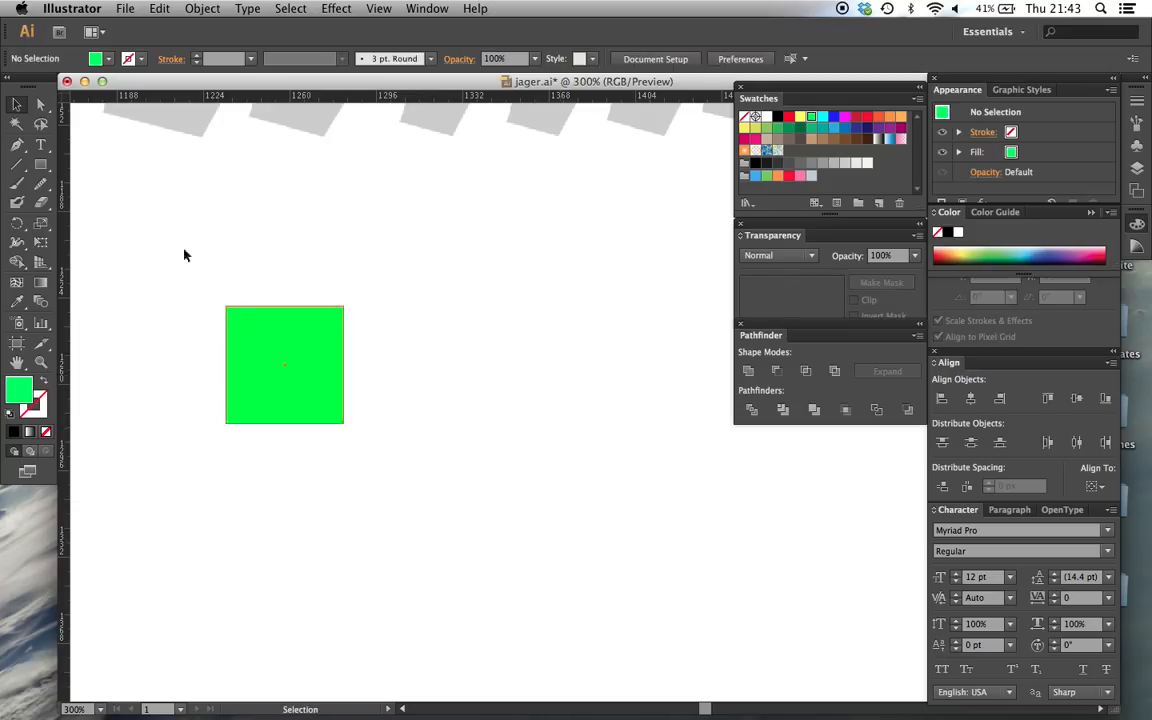
left_click(41, 164)
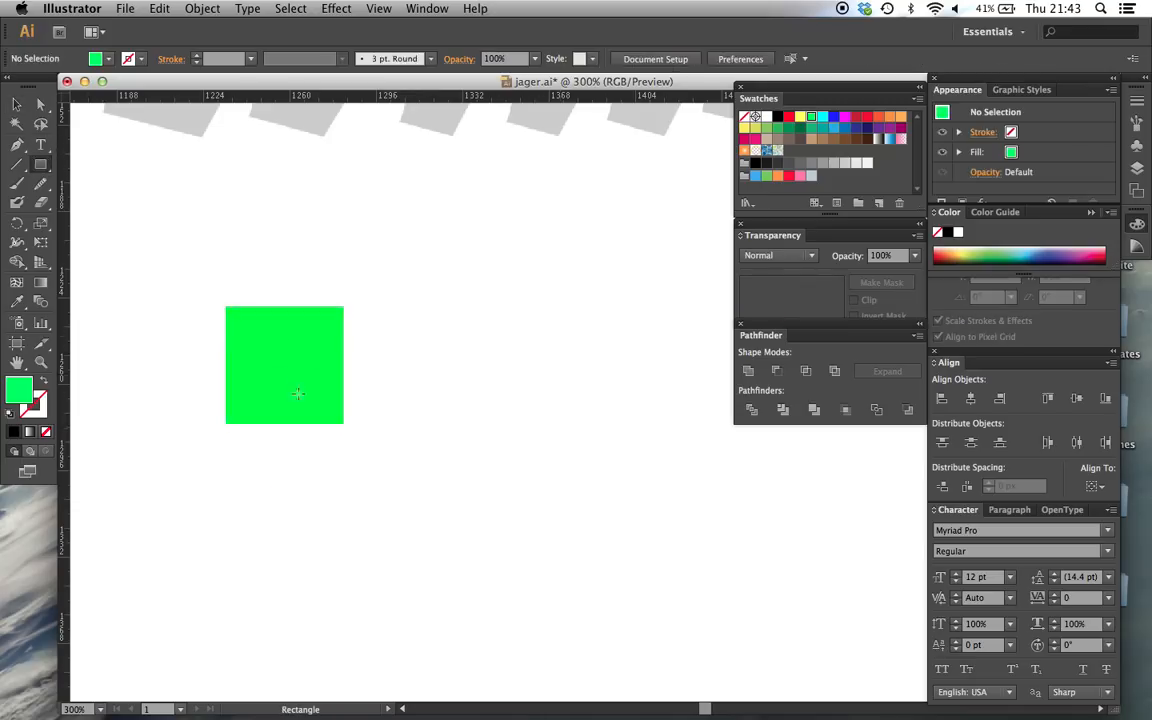
left_click_drag(293, 371, 410, 488)
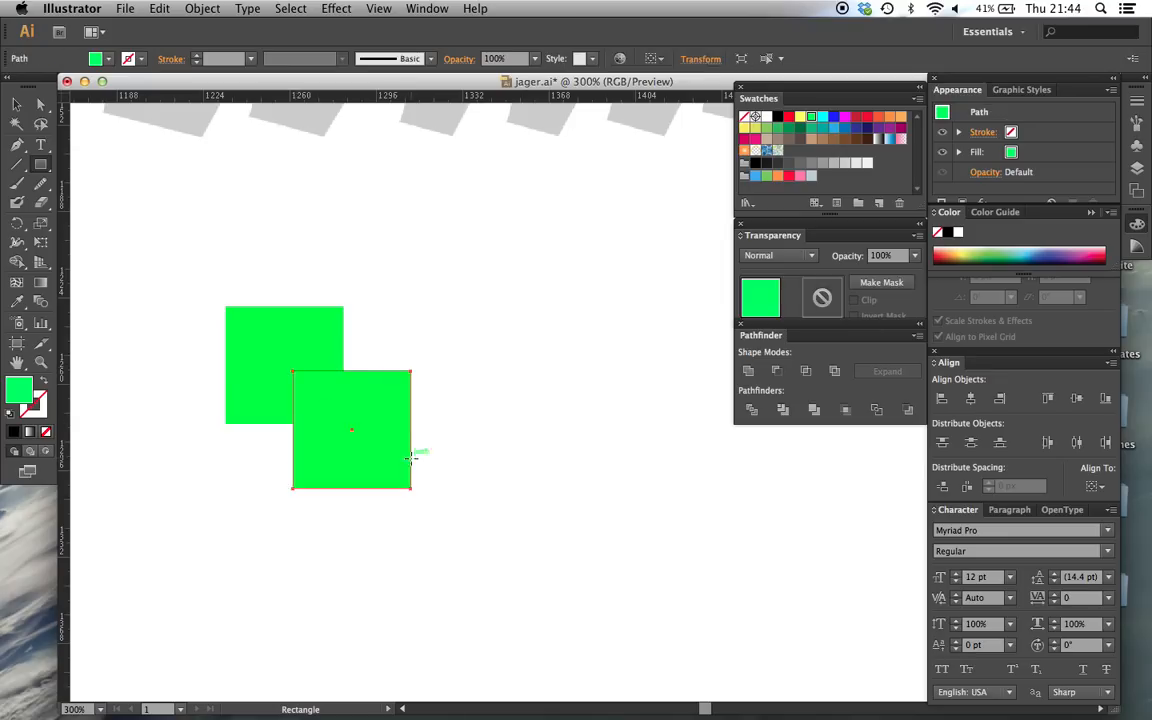
key("v")
left_click(478, 500)
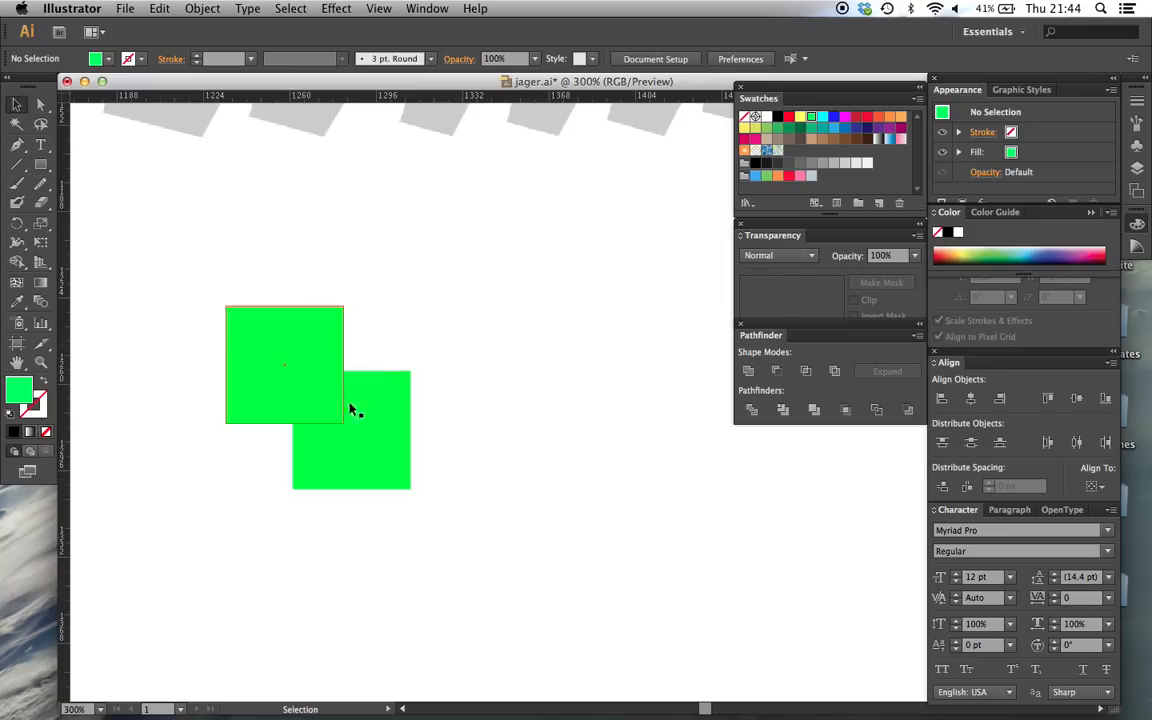
left_click_drag(458, 512, 216, 296)
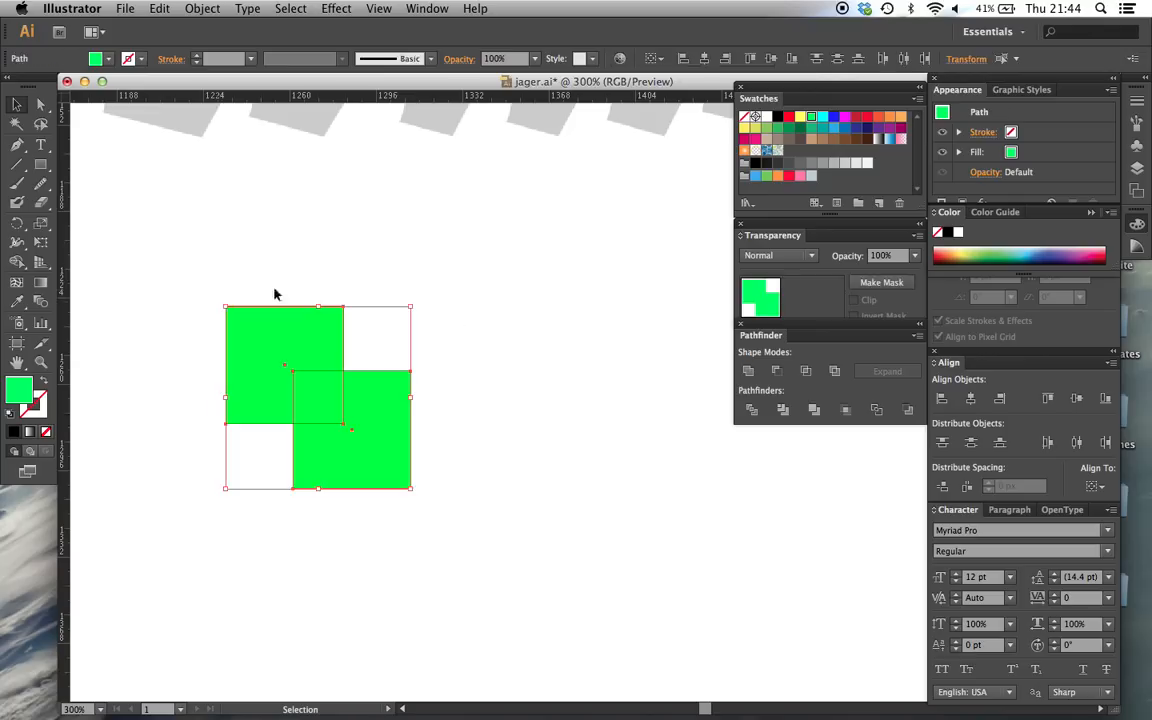
Step: Divide the two overlapping squares with Pathfinder, shift the result slightly to the right, and ungroup it
left_click(750, 411)
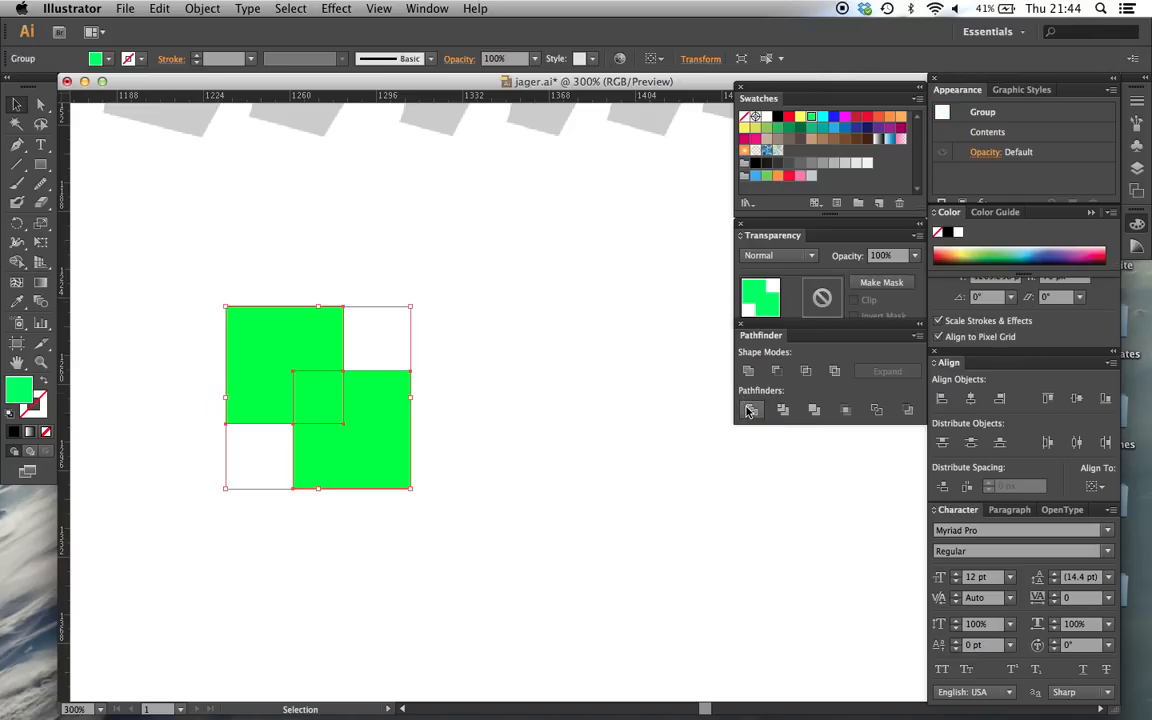
left_click(521, 366)
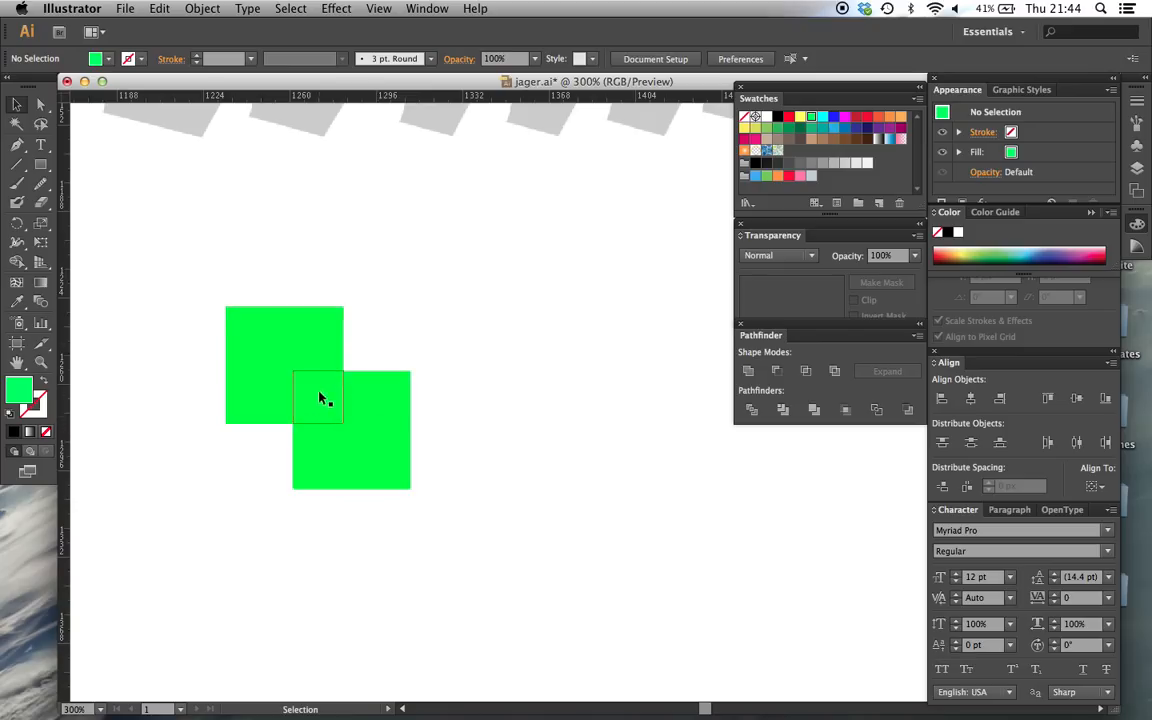
left_click_drag(270, 365, 294, 365)
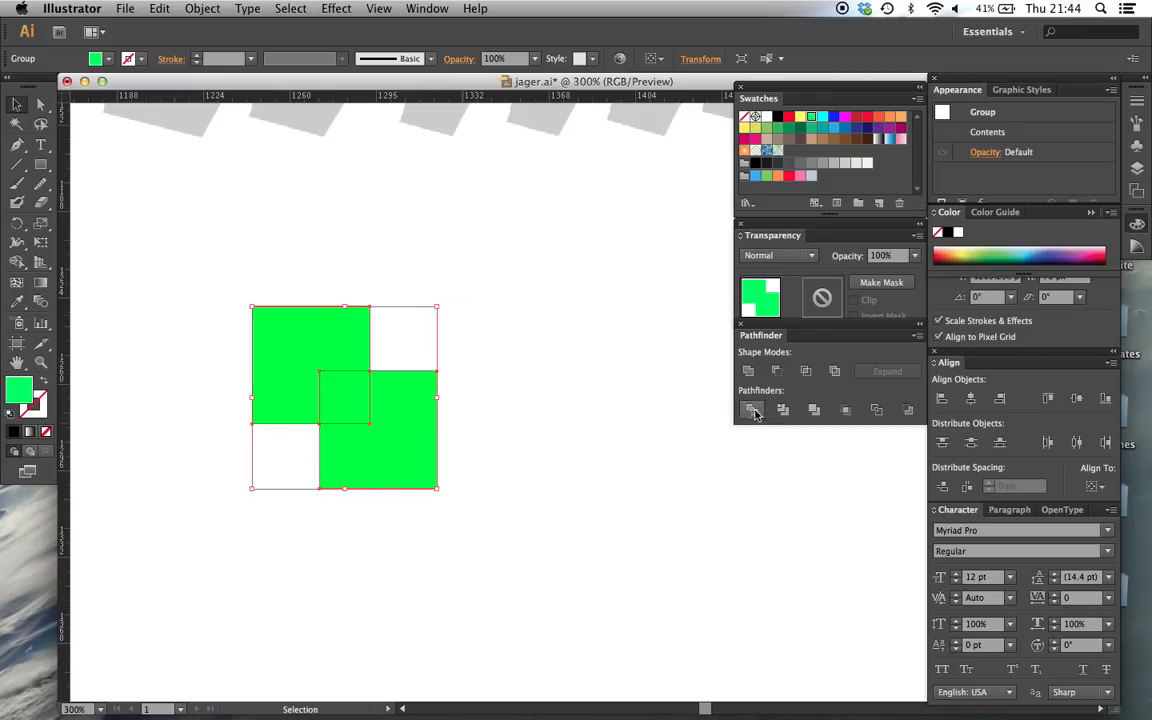
right_click(390, 429)
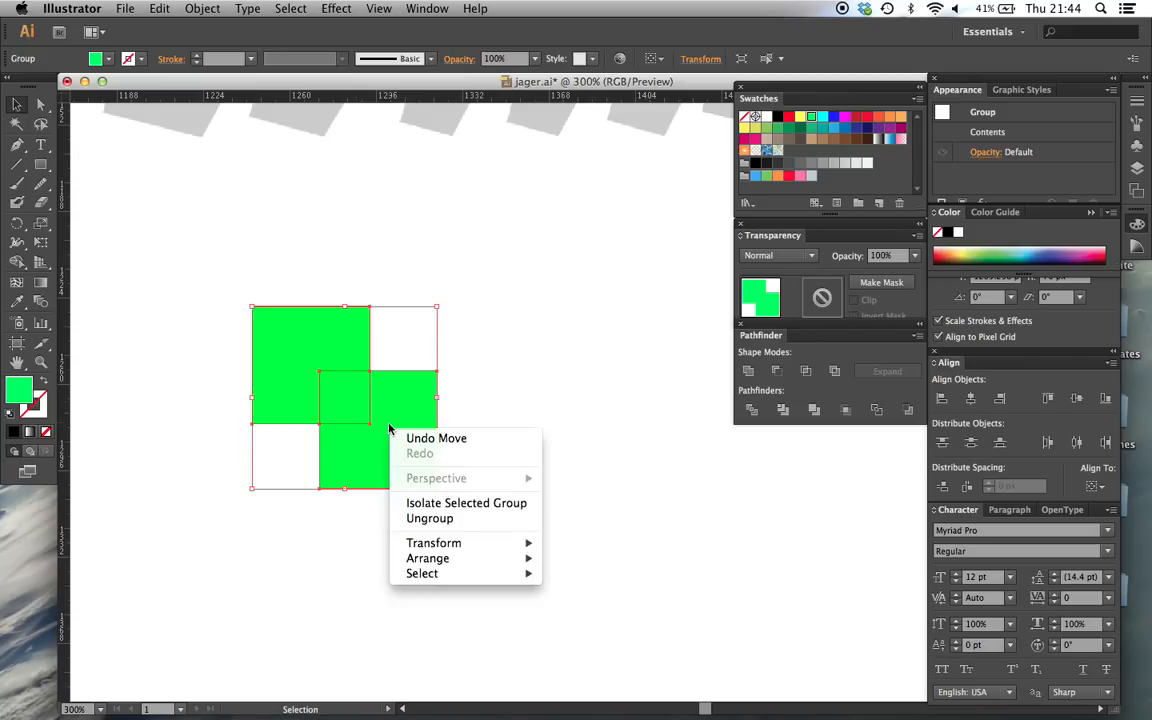
left_click(430, 518)
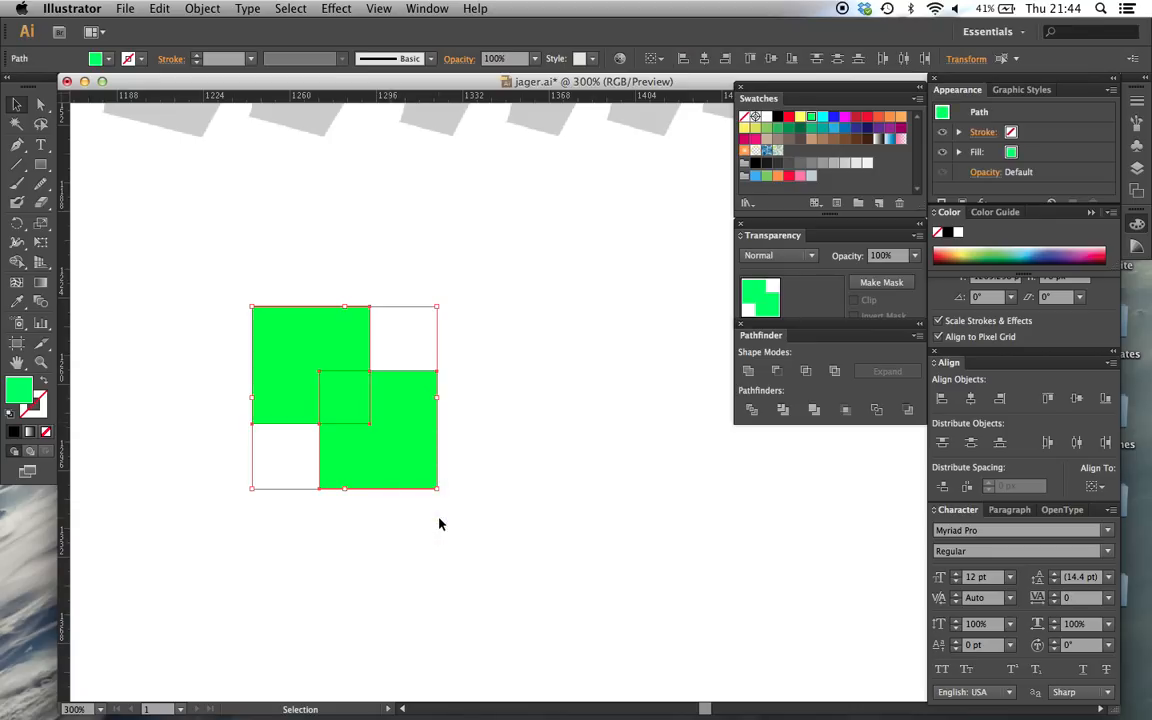
Step: Move the two L-shaped pieces and the small overlap square apart to show the divided parts
left_click(440, 524)
left_click_drag(427, 437, 545, 478)
left_click_drag(360, 410, 490, 335)
left_click_drag(342, 362, 220, 351)
left_click(375, 372)
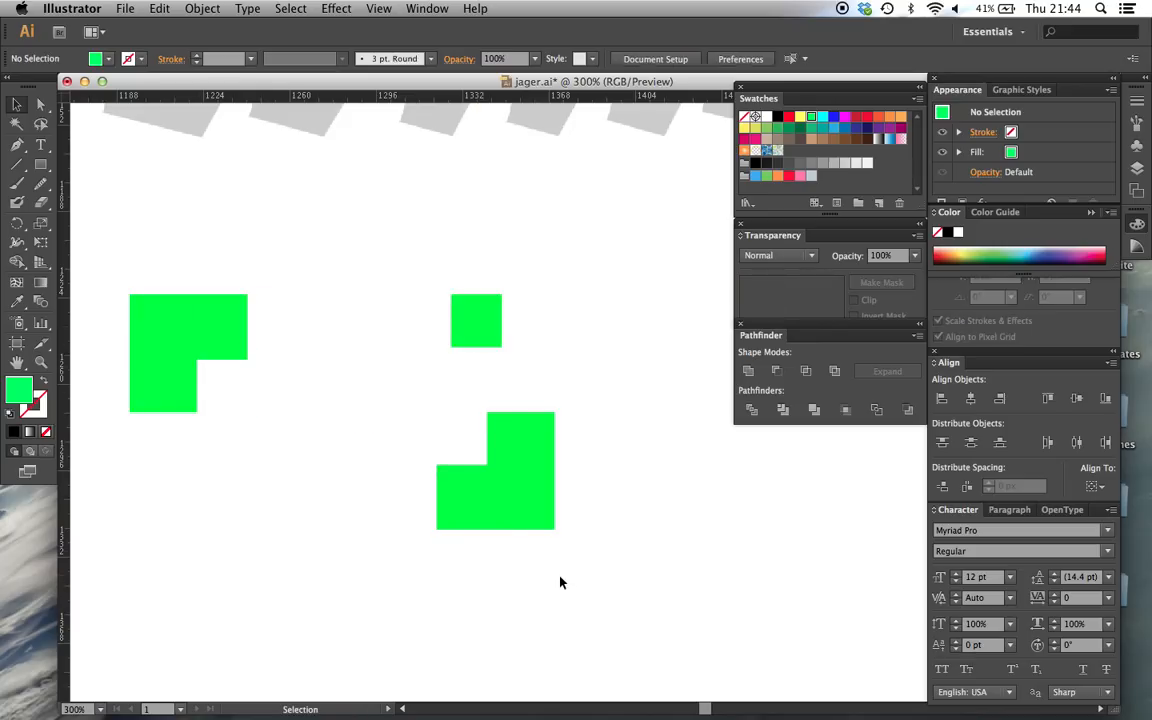
Step: Select the three separated pieces, dismiss the selection options unused, and undo the moves that pulled them apart
left_click_drag(560, 582, 165, 295)
right_click(510, 470)
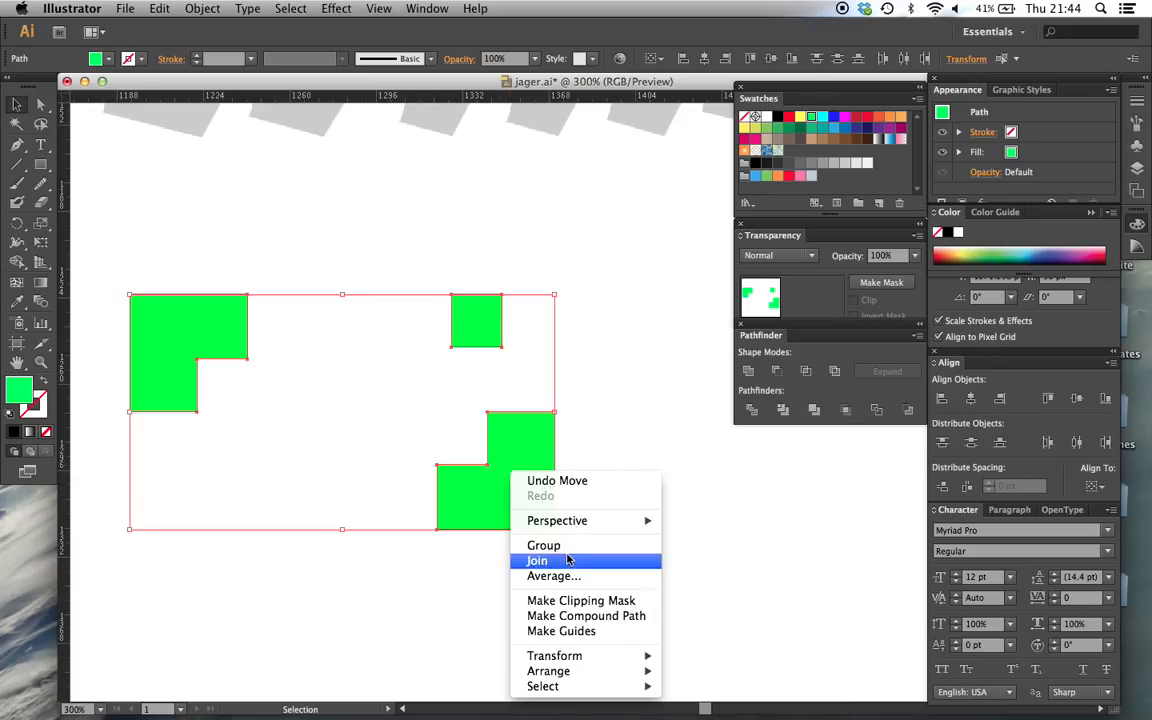
left_click(626, 408)
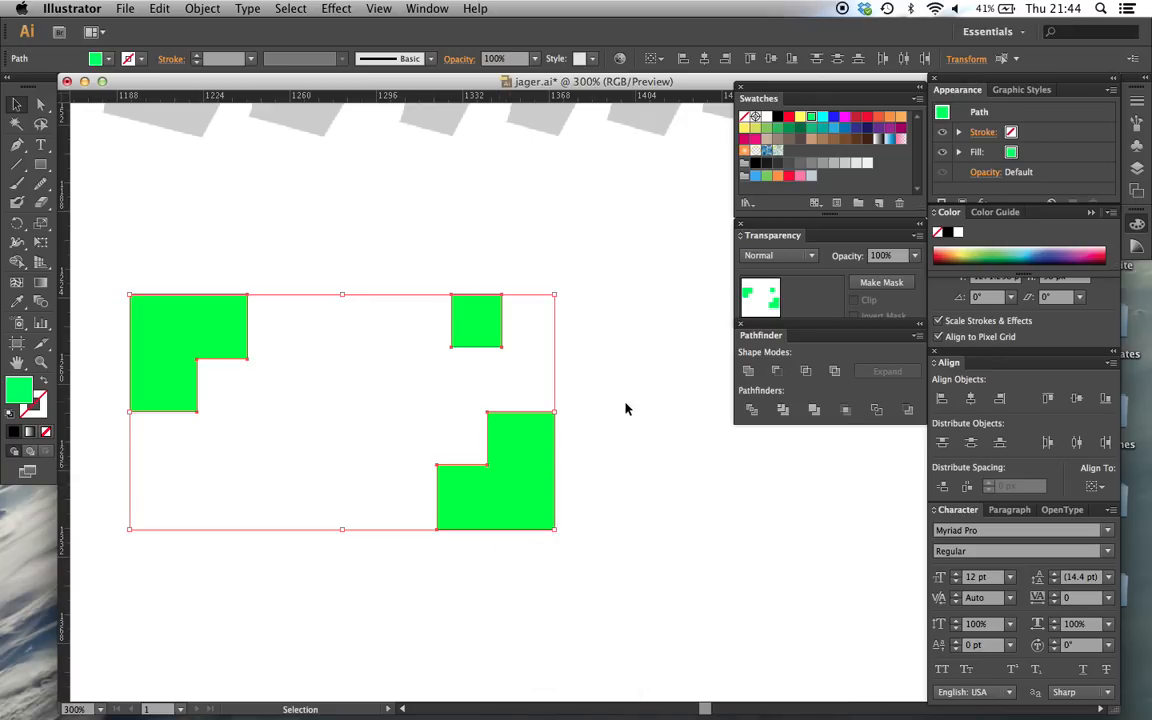
left_click(626, 408)
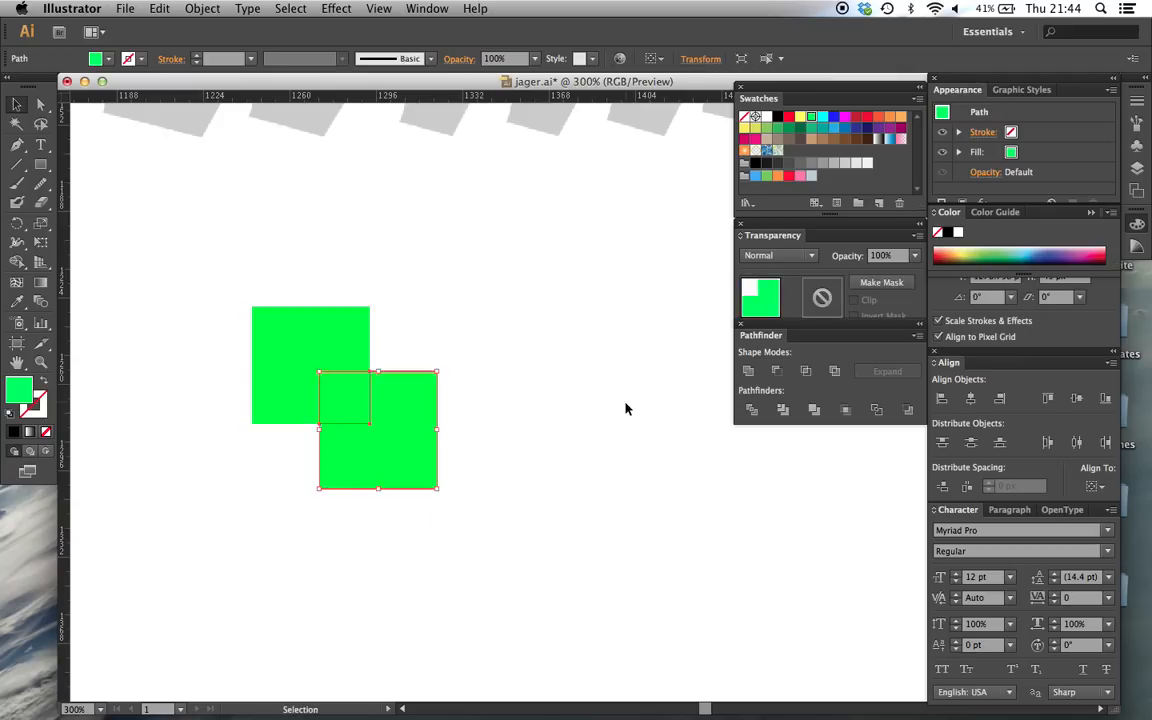
left_click(626, 408)
Step: Return the divided pieces to one group and test-move them together as a unit
left_click_drag(232, 287, 457, 512)
key("super+g")
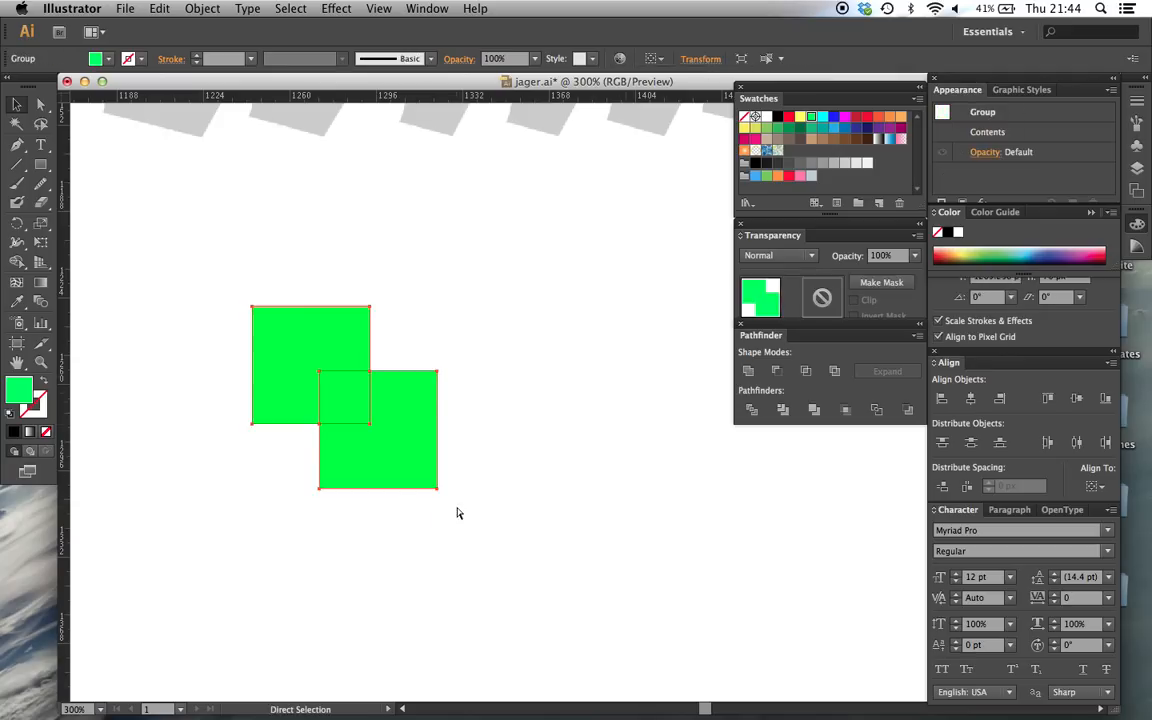
left_click(457, 512)
left_click_drag(410, 443, 451, 443)
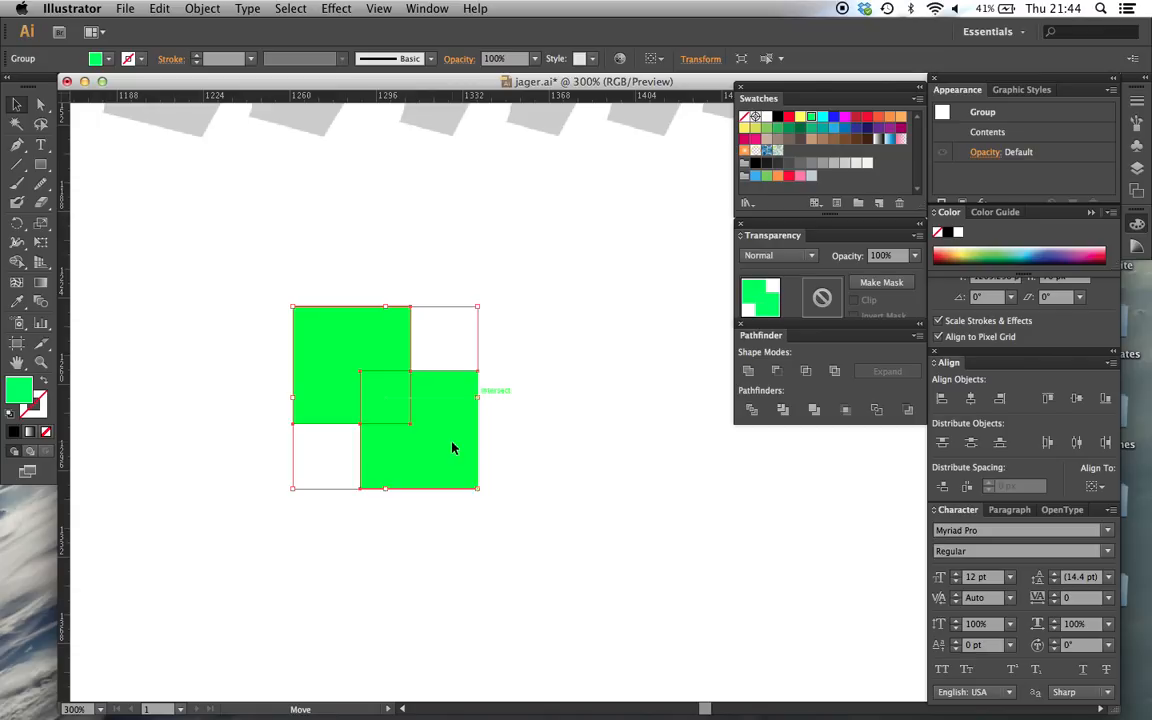
key("super+z")
key("super+z")
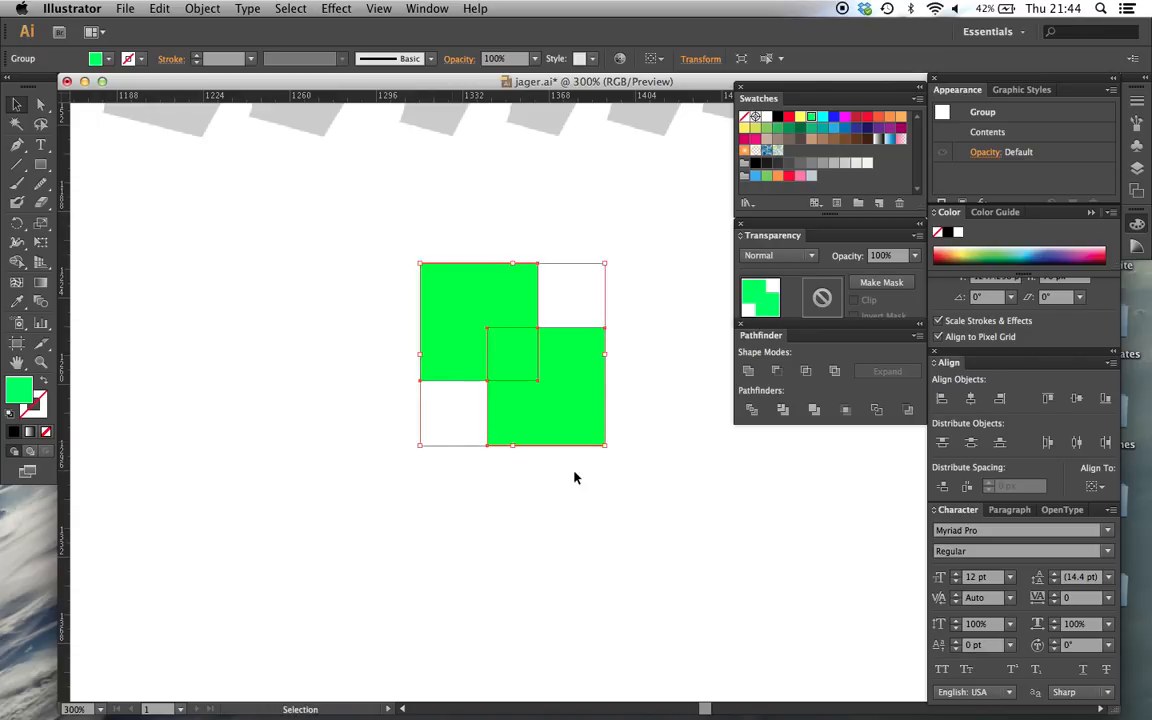
Step: Undo the group move and the Divide, test-move one square and undo that, and reselect both original squares
key("super+z")
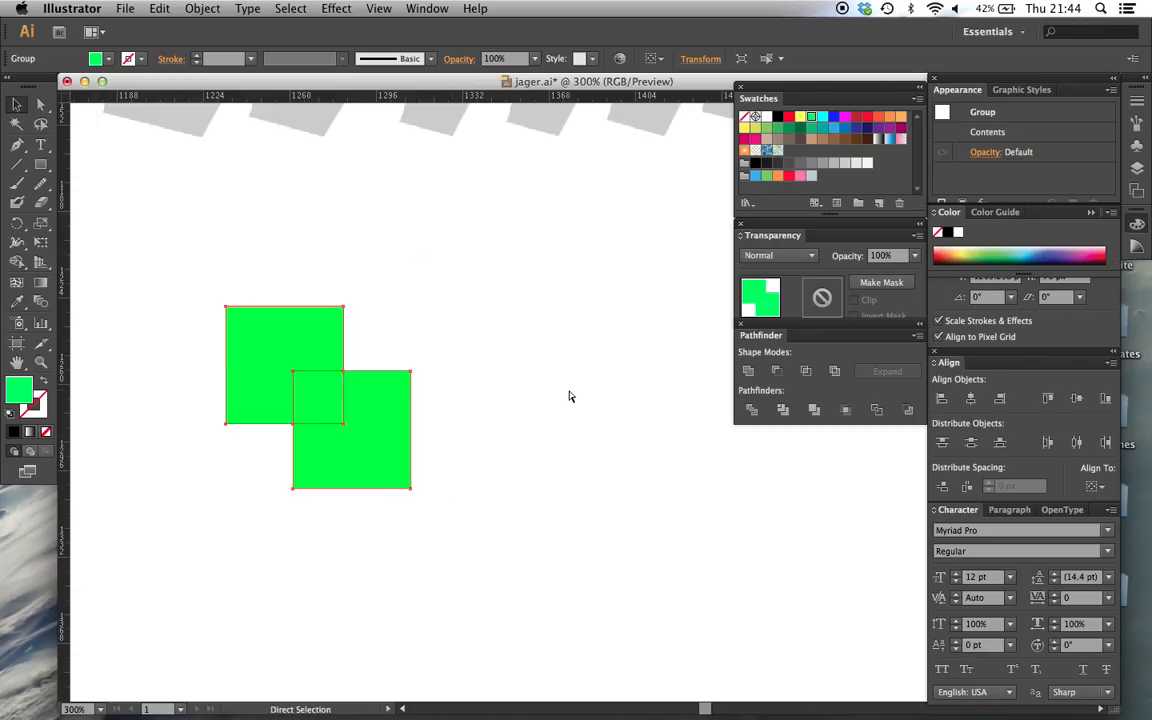
key("super+z")
left_click(568, 396)
left_click_drag(378, 448, 493, 448)
key("super+z")
left_click(465, 522)
left_click_drag(465, 522, 182, 284)
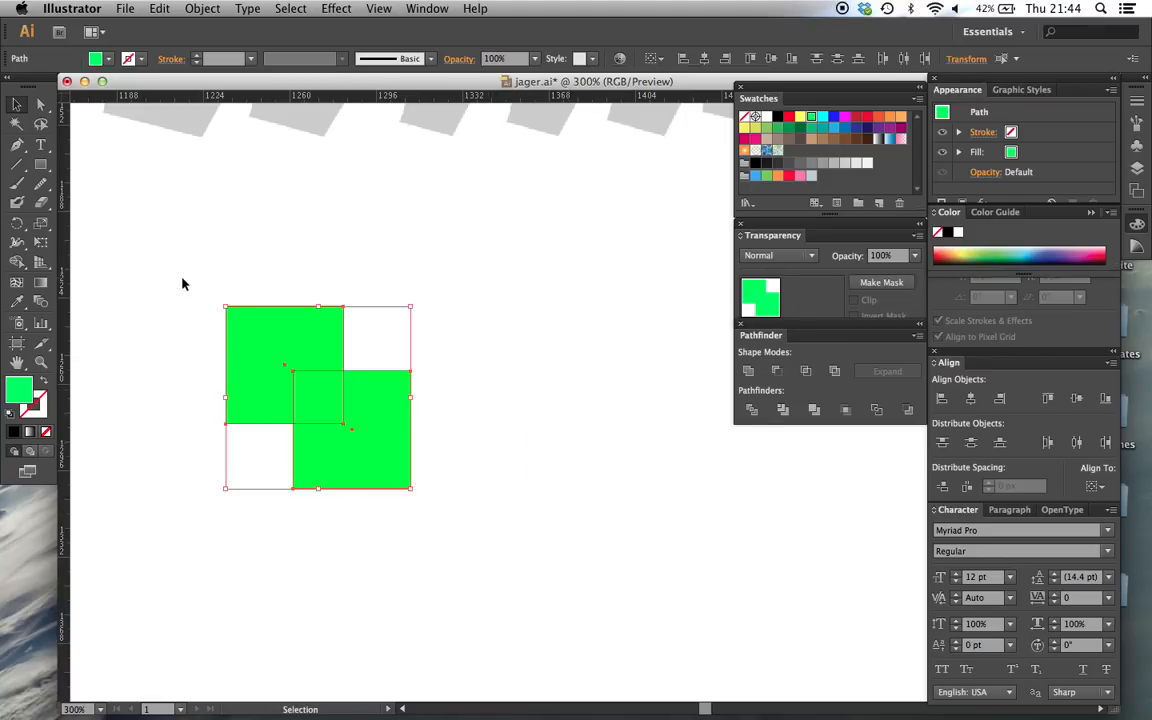
Step: Apply Trim to the two squares, ungroup the result, and move the trimmed L-shape and the full square apart
left_click(782, 411)
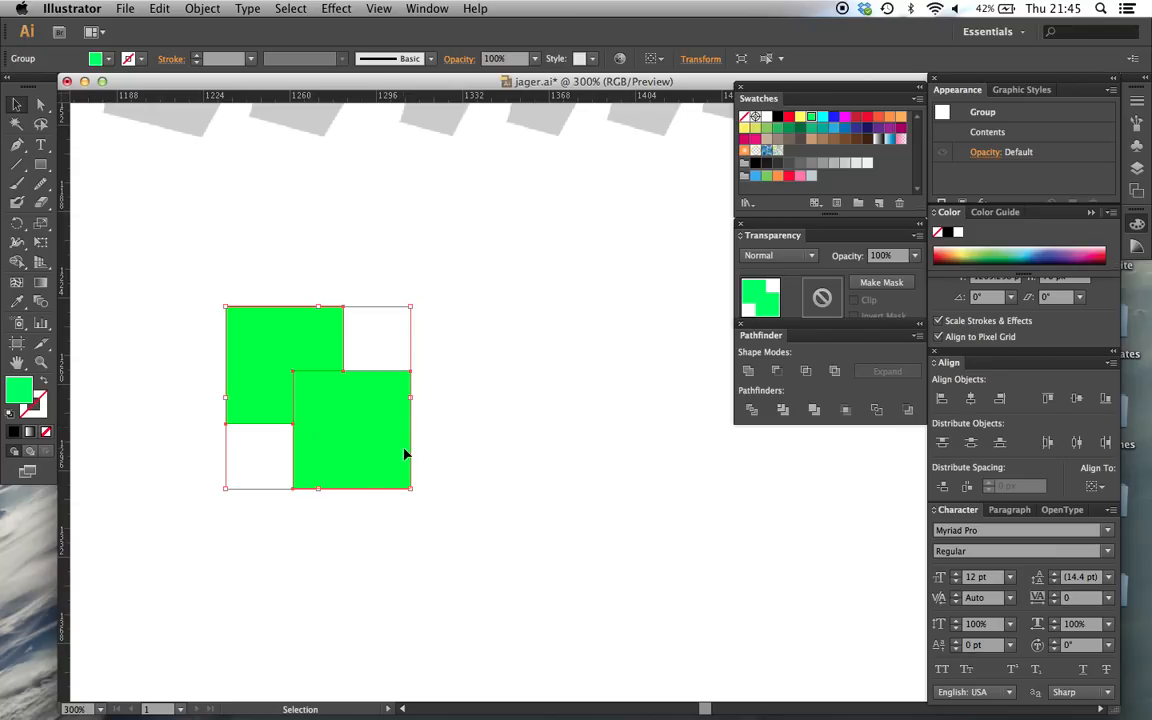
key("shift+super+g")
left_click(437, 428)
left_click_drag(268, 332, 236, 262)
left_click_drag(372, 437, 463, 455)
Step: Undo the piece moves, the ungrouping and the Trim, and reselect both original squares
key("super+z")
key("super+z")
key("super+z")
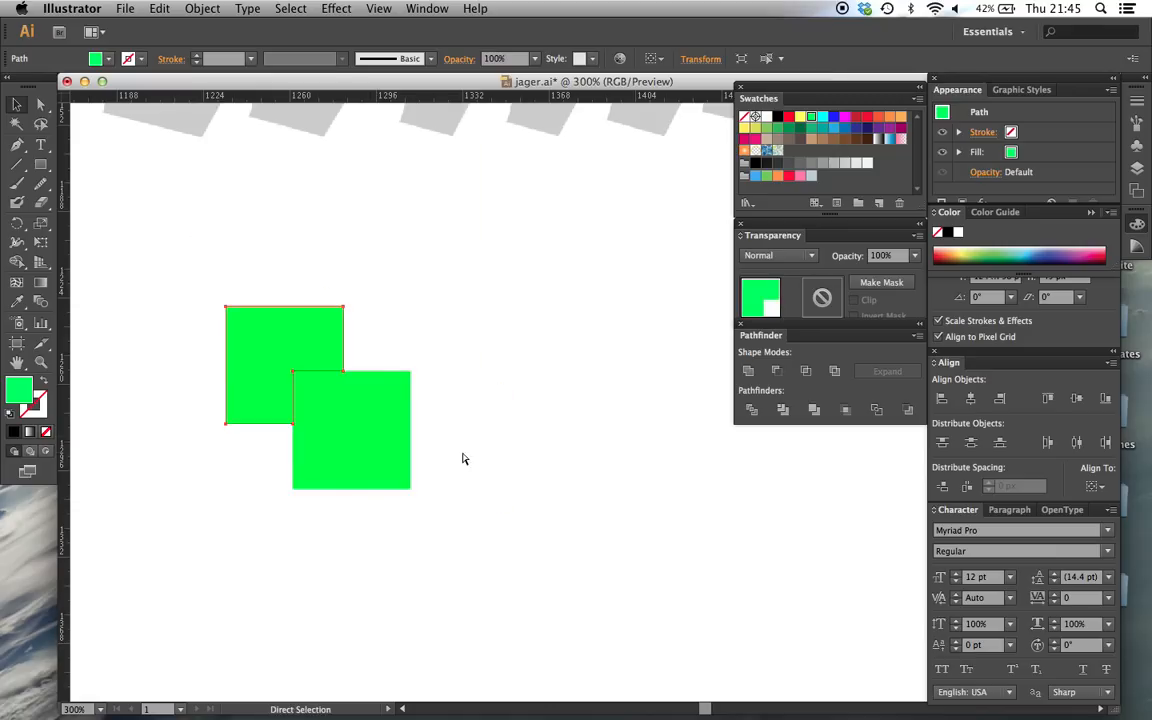
key("super+z")
key("super+z")
key("super+z")
left_click_drag(467, 521, 186, 274)
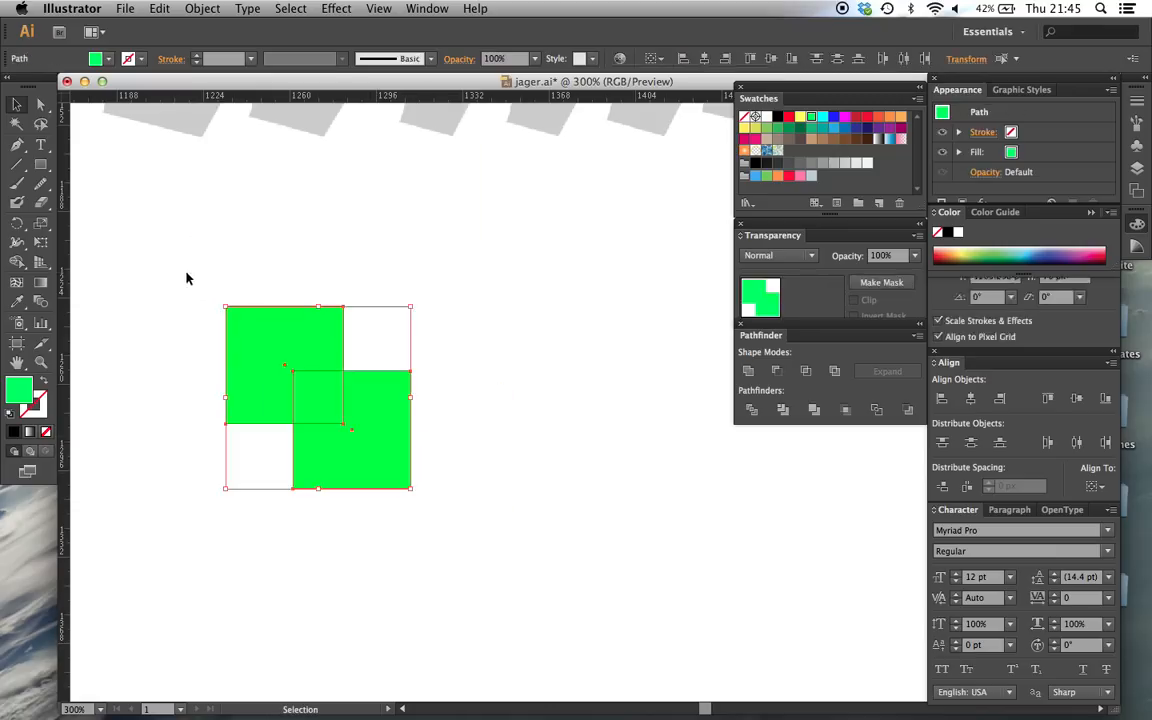
Step: Try Merge on the two squares and undo it, checking their separation with a test move that is also undone
left_click(816, 413)
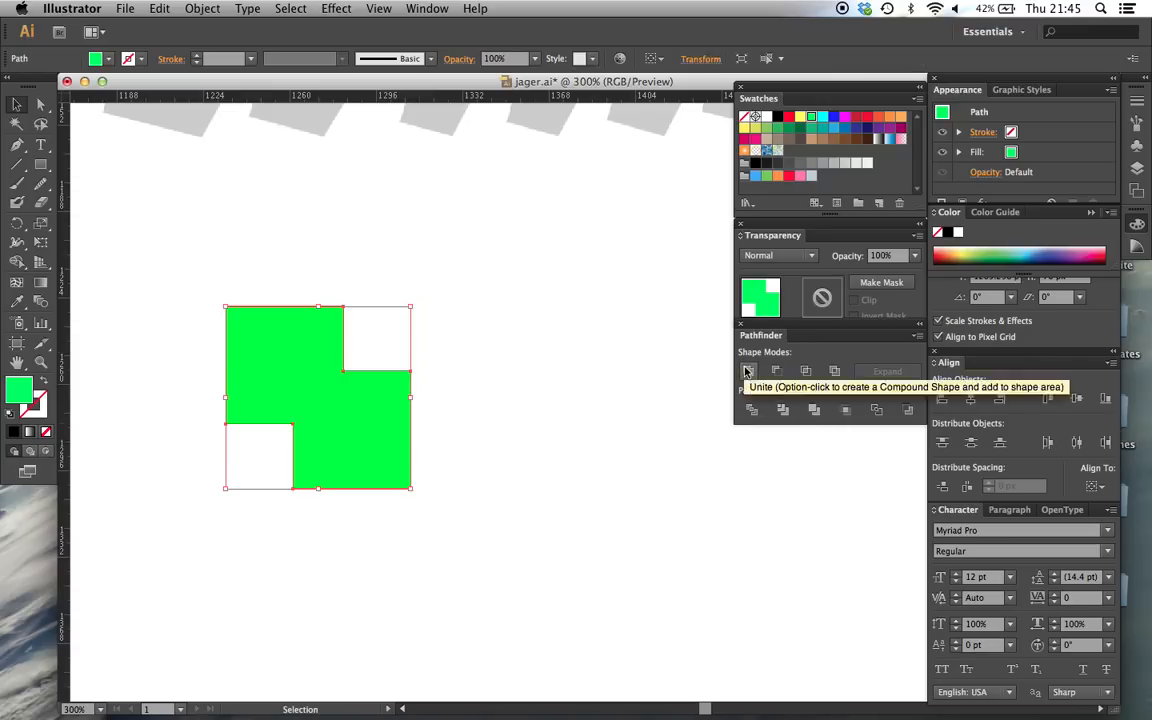
left_click(547, 426)
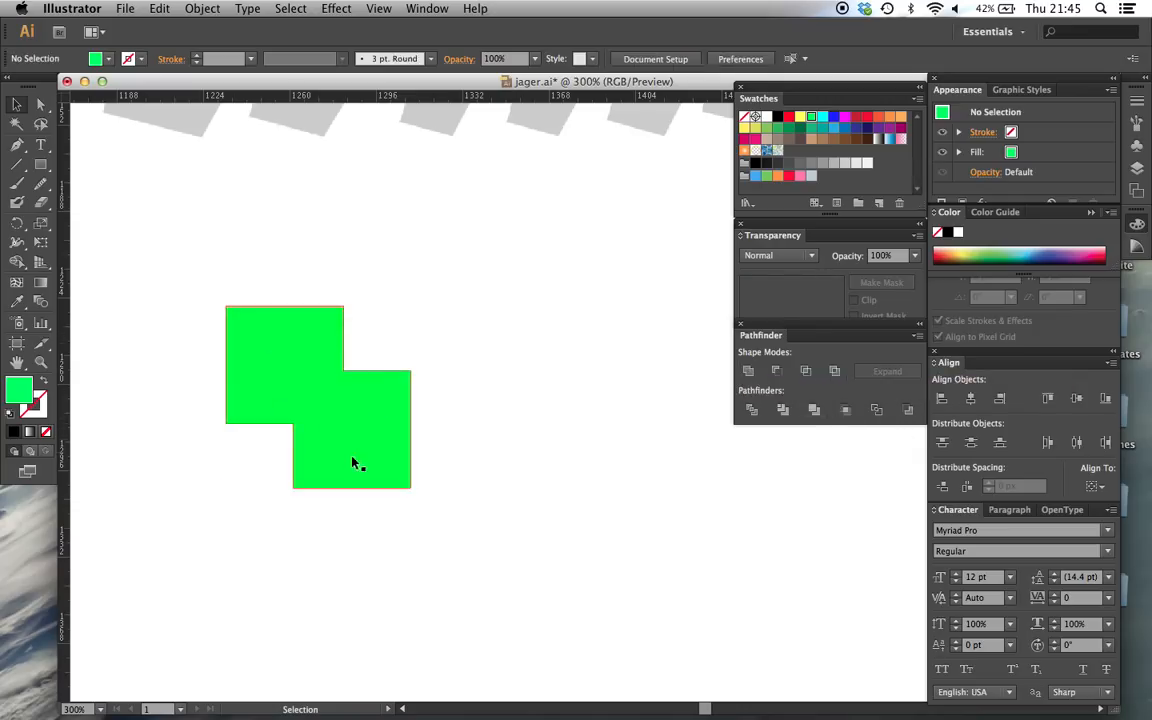
key("super+z")
left_click(475, 450)
left_click_drag(330, 418, 429, 414)
key("super+z")
Step: Reselect both squares, try Crop on them, and undo it
left_click_drag(437, 527, 185, 288)
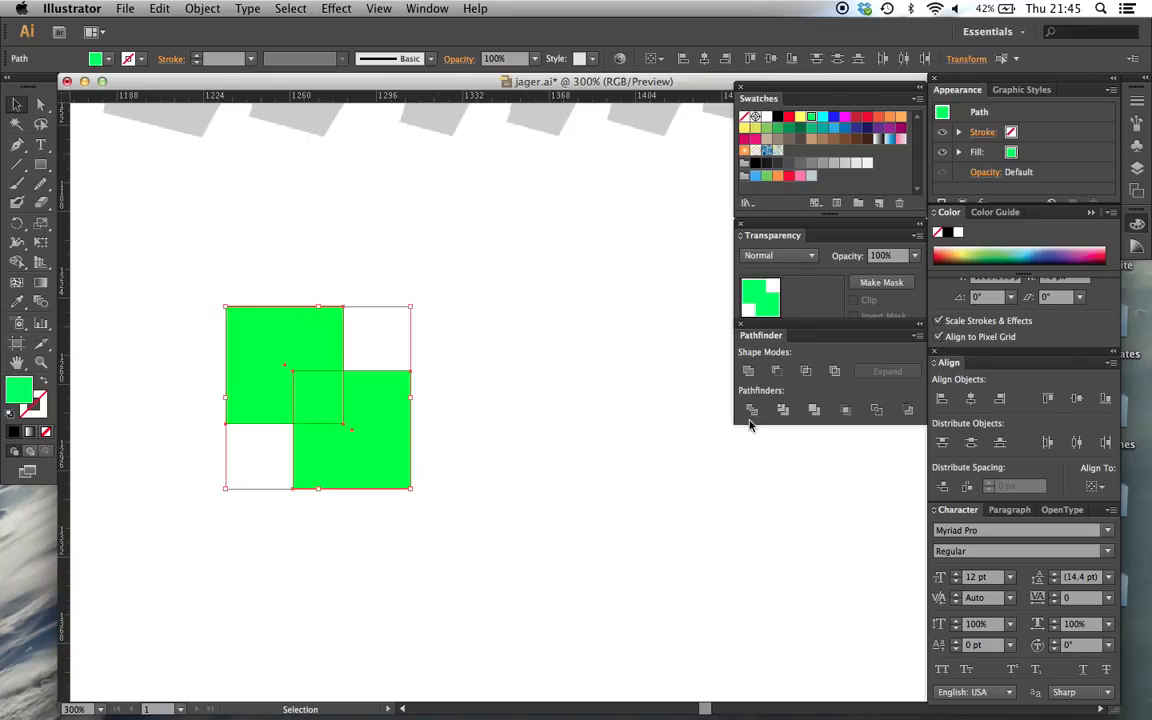
left_click(846, 410)
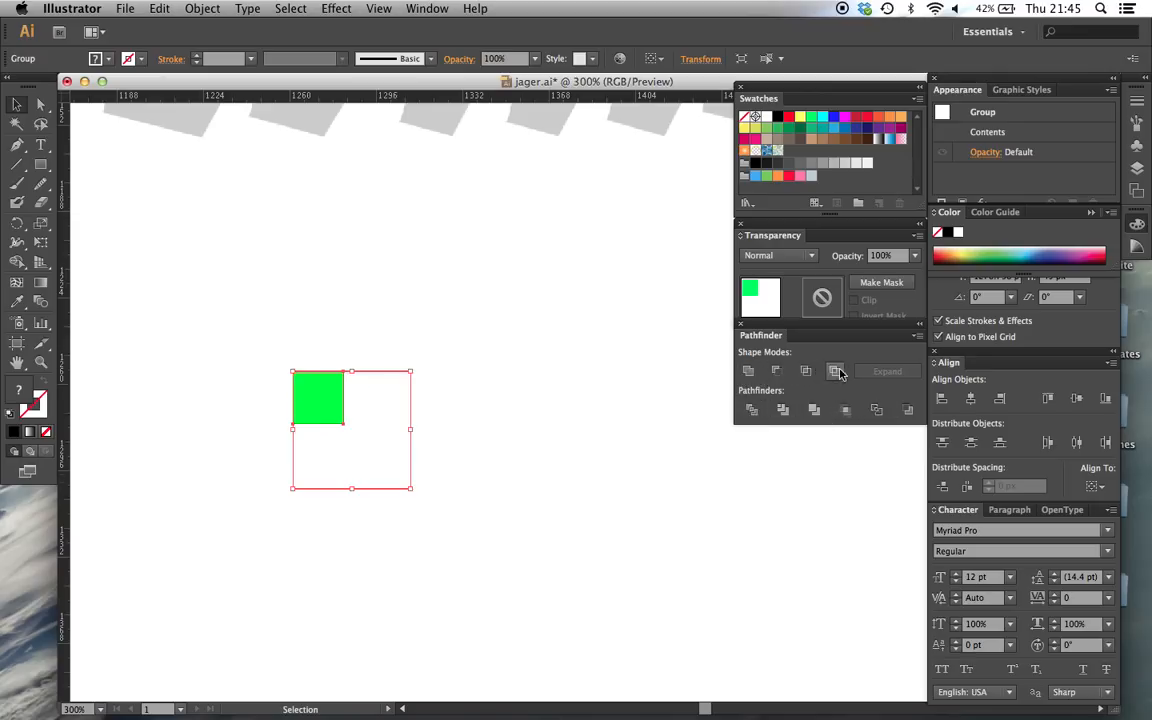
key("super+z")
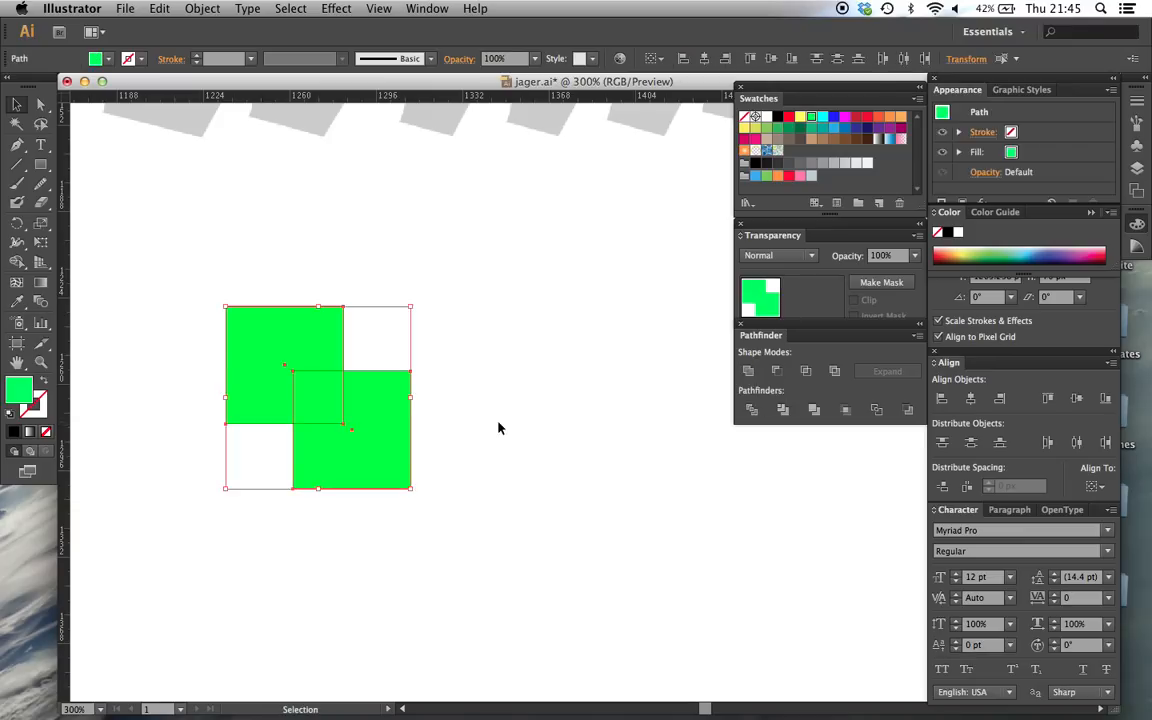
Step: Try the Outline Pathfinder operation on the two squares, undo it, and deselect them
left_click(875, 408)
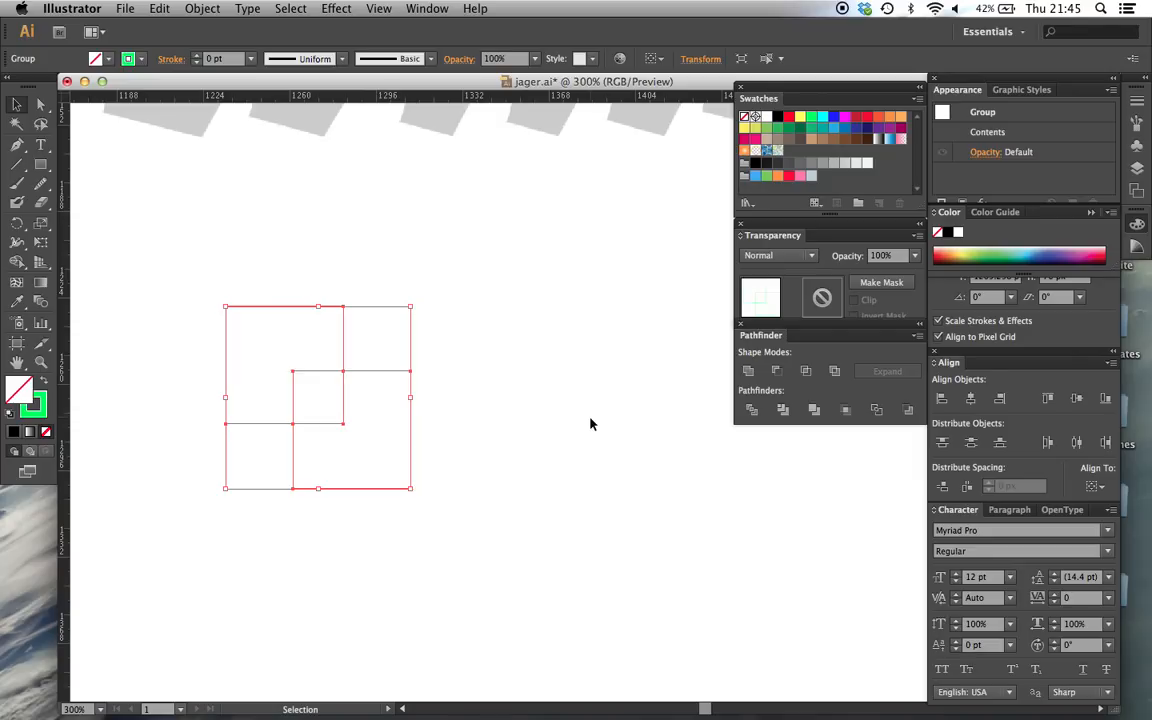
key("super+z")
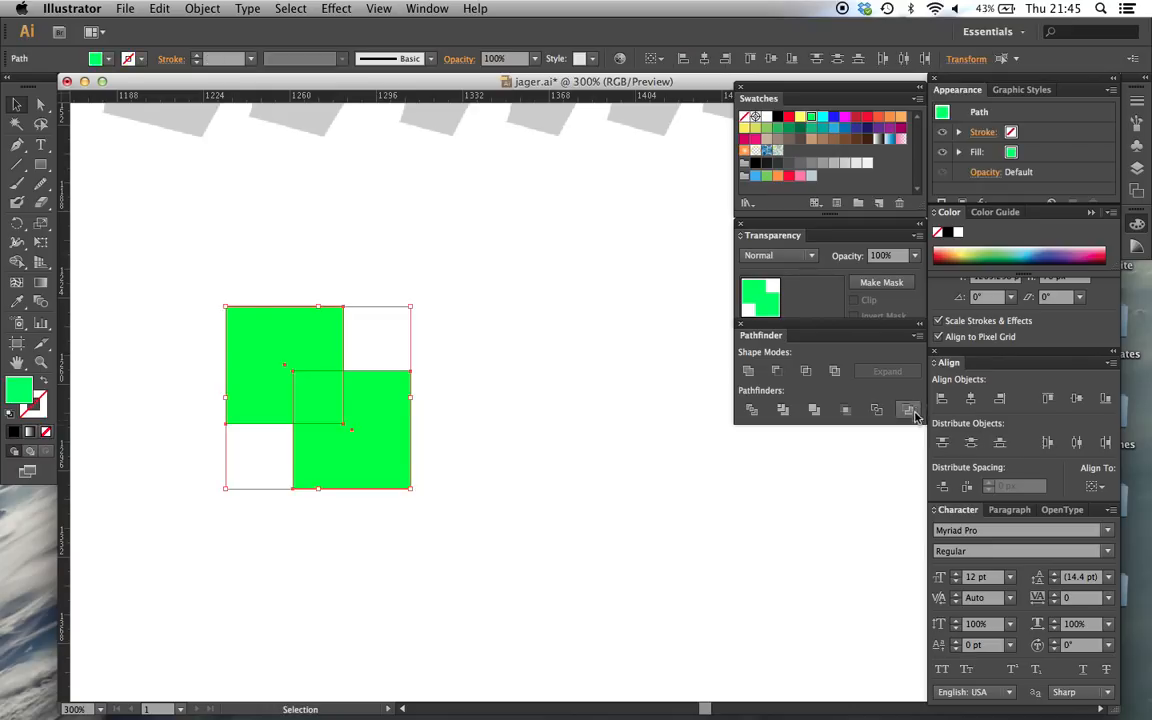
left_click(609, 470)
Step: Duplicate the lower square and place the copy on the opposite side, overlapping the upper square's other lower corner
scroll(609, 470, "left", 3)
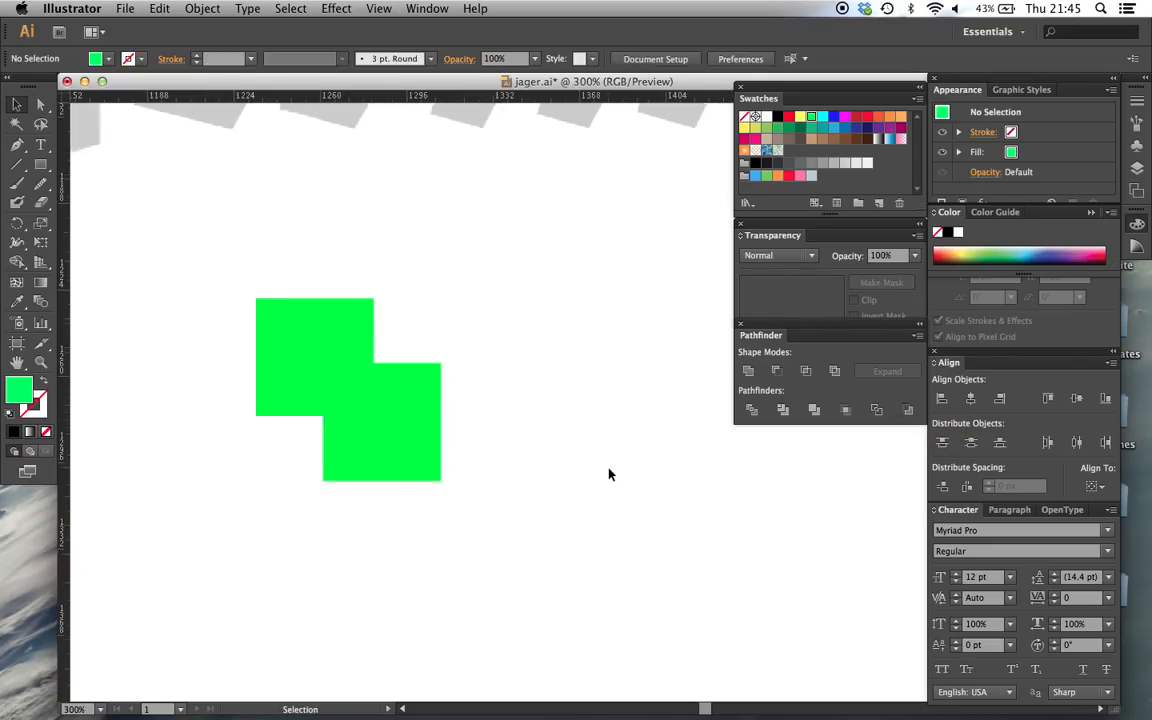
left_click(421, 431)
key("super+c")
key("super+v")
left_click_drag(560, 398, 234, 415)
left_click(429, 519)
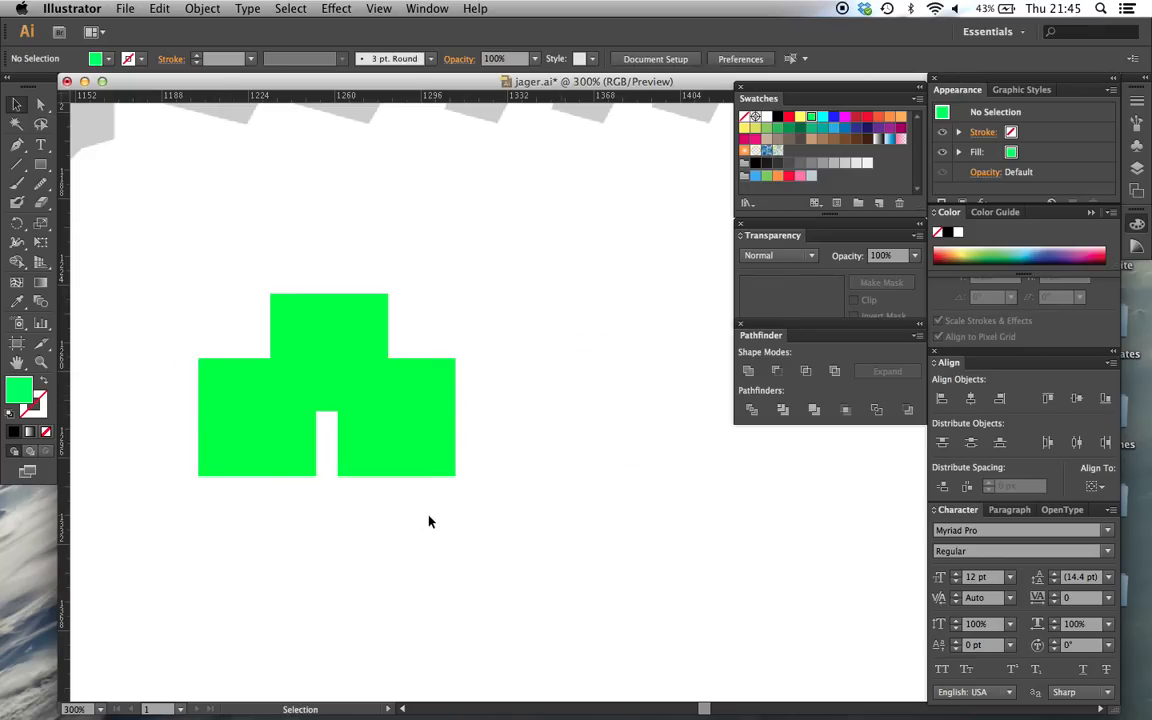
Step: Group the two lower squares and bring the upper square to the front
left_click_drag(429, 519, 248, 438)
right_click(399, 460)
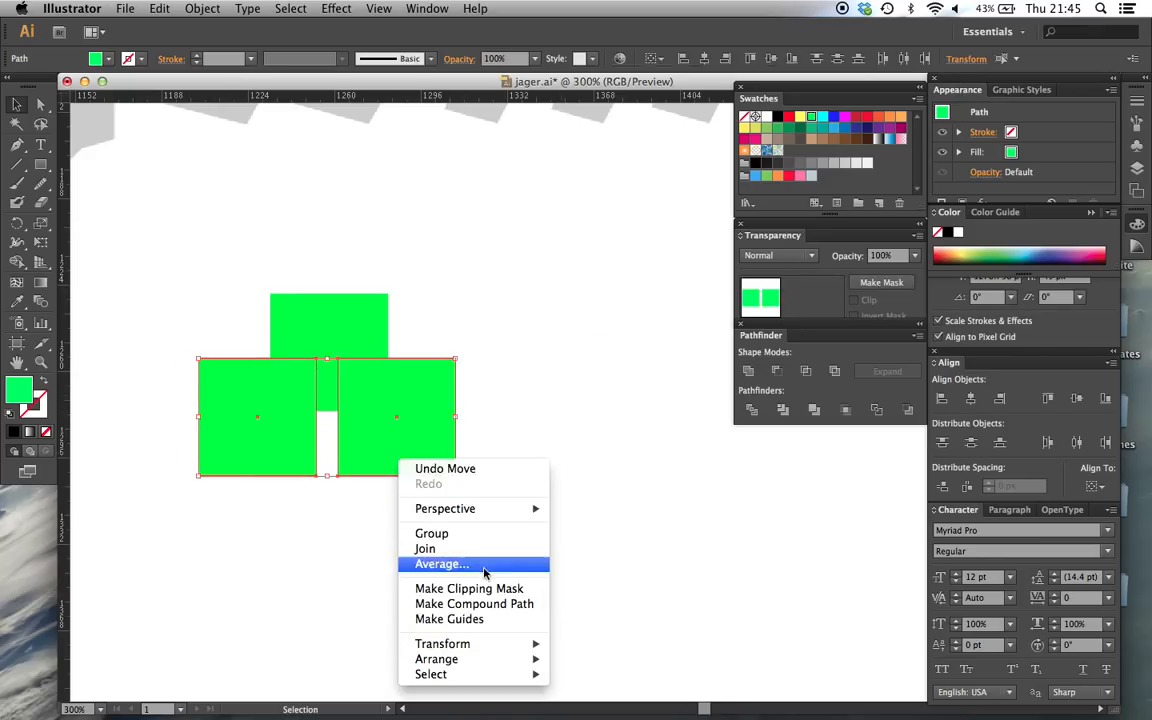
left_click(476, 534)
left_click(371, 335)
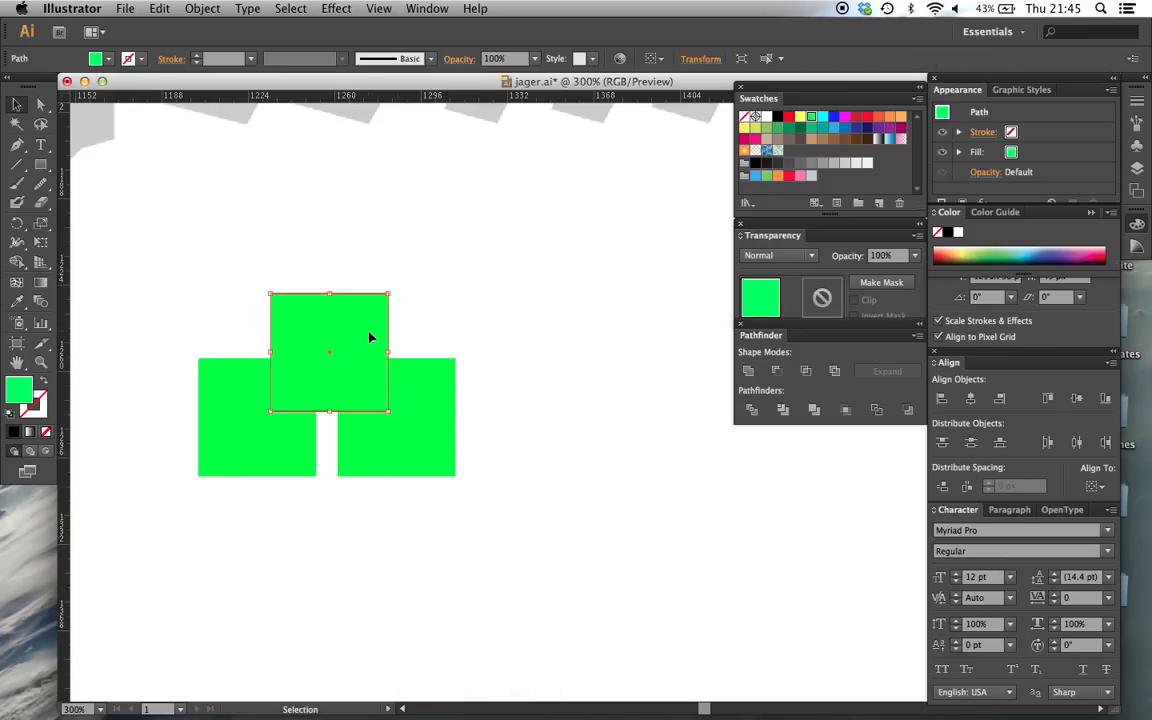
right_click(369, 338)
mouse_move(463, 553)
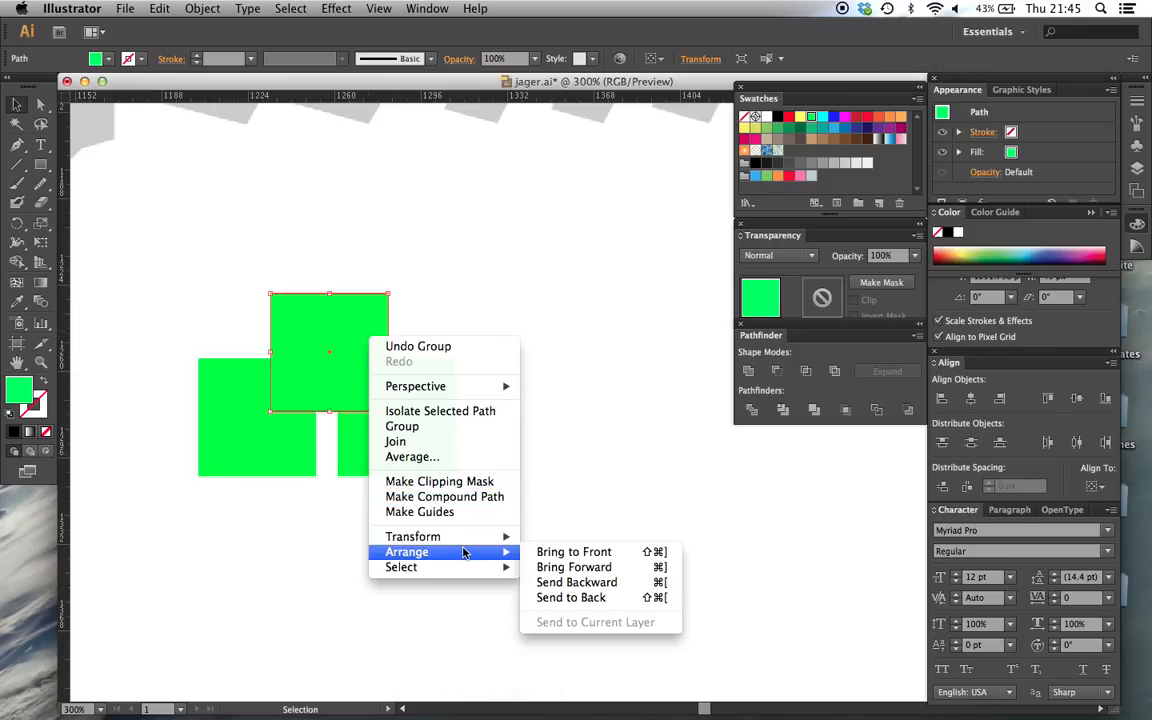
left_click(592, 552)
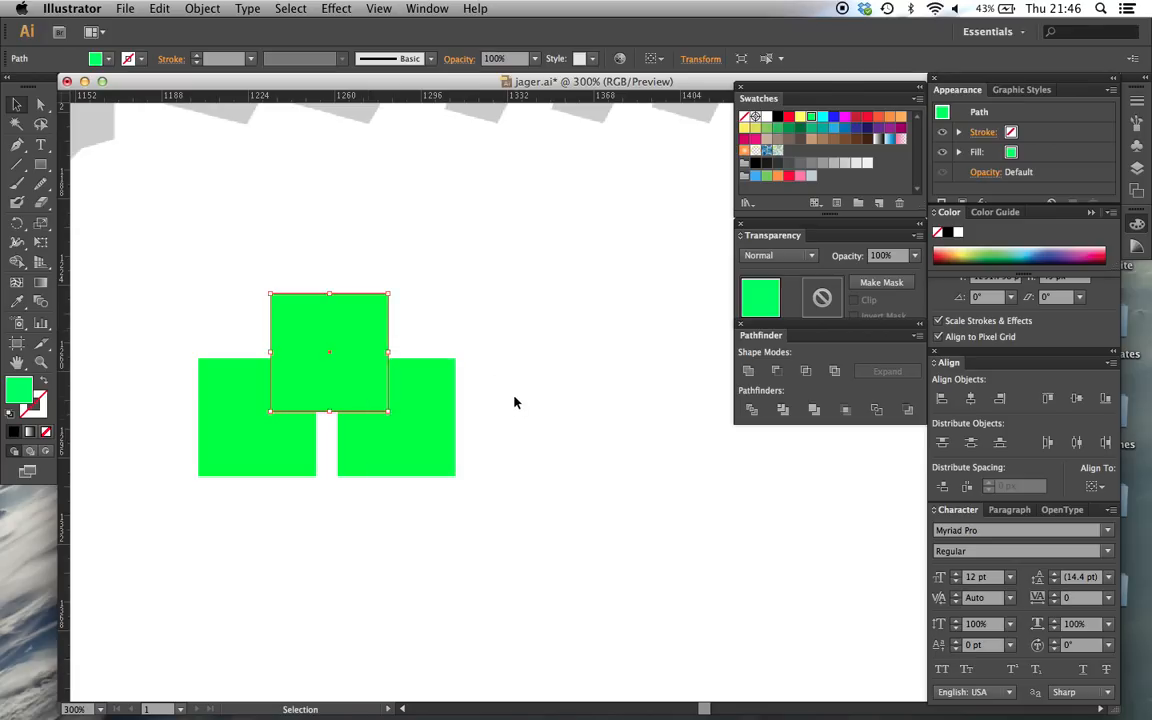
Step: Select the grouped squares together with the upper square, try Minus Back on them, and undo it
left_click(500, 430)
left_click_drag(470, 509, 195, 316)
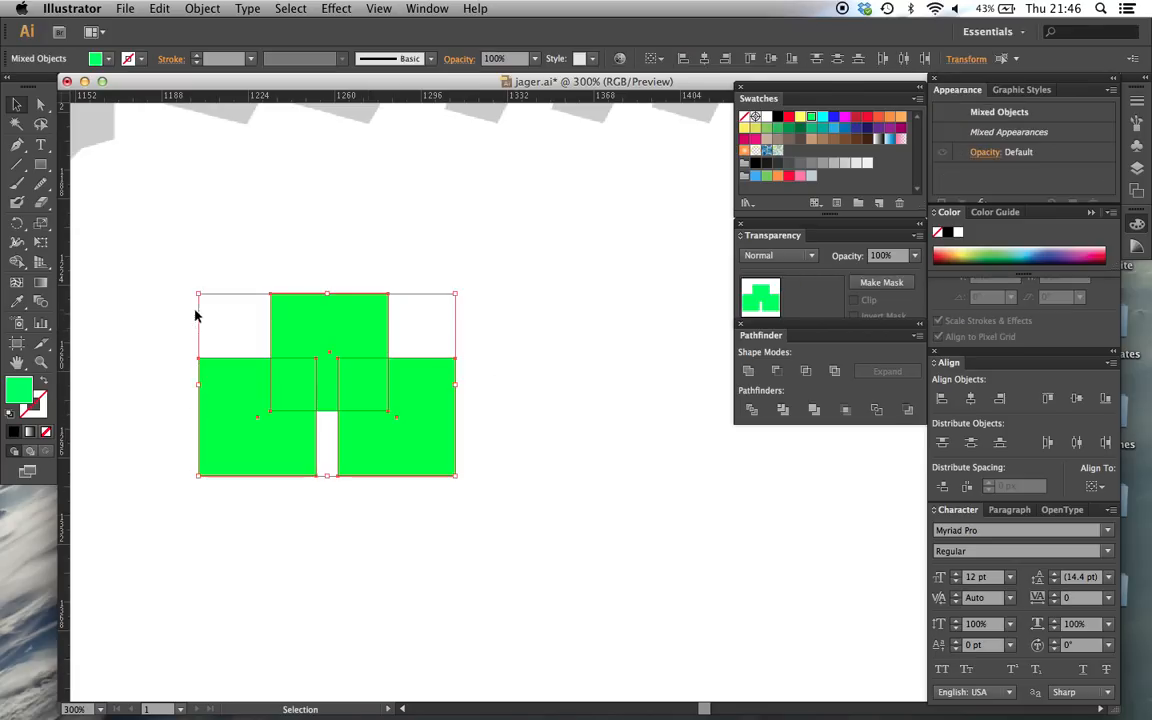
left_click(907, 410)
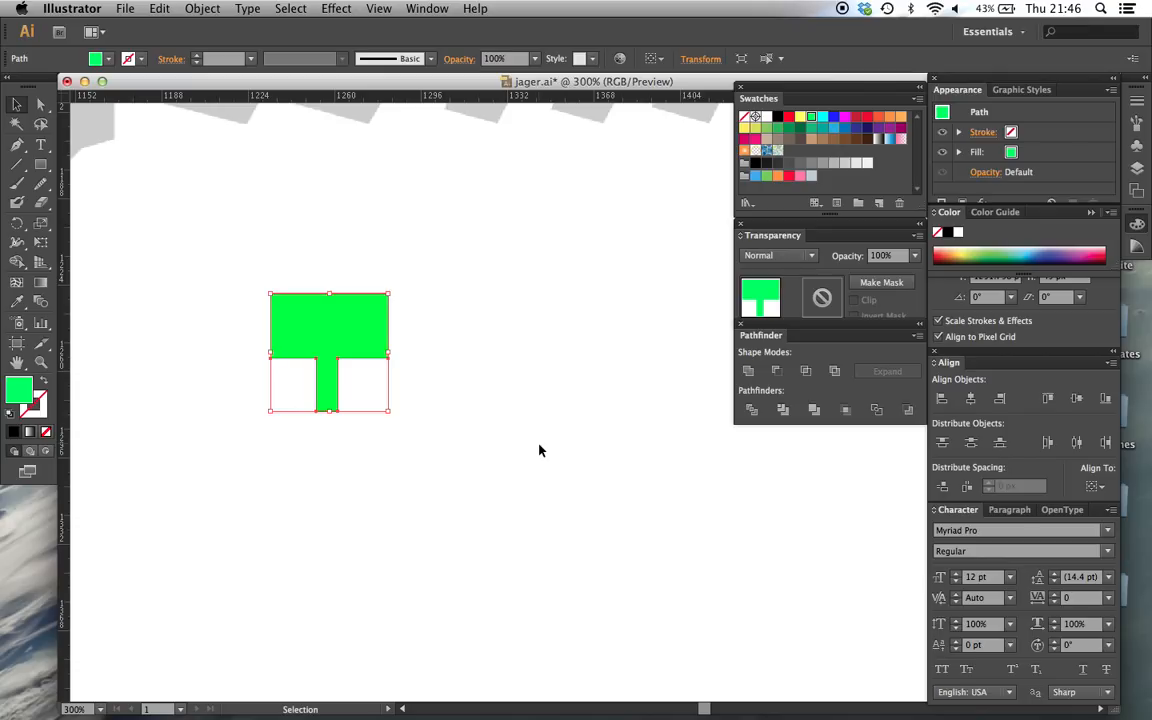
key("a")
key("v")
key("a")
key("super+z")
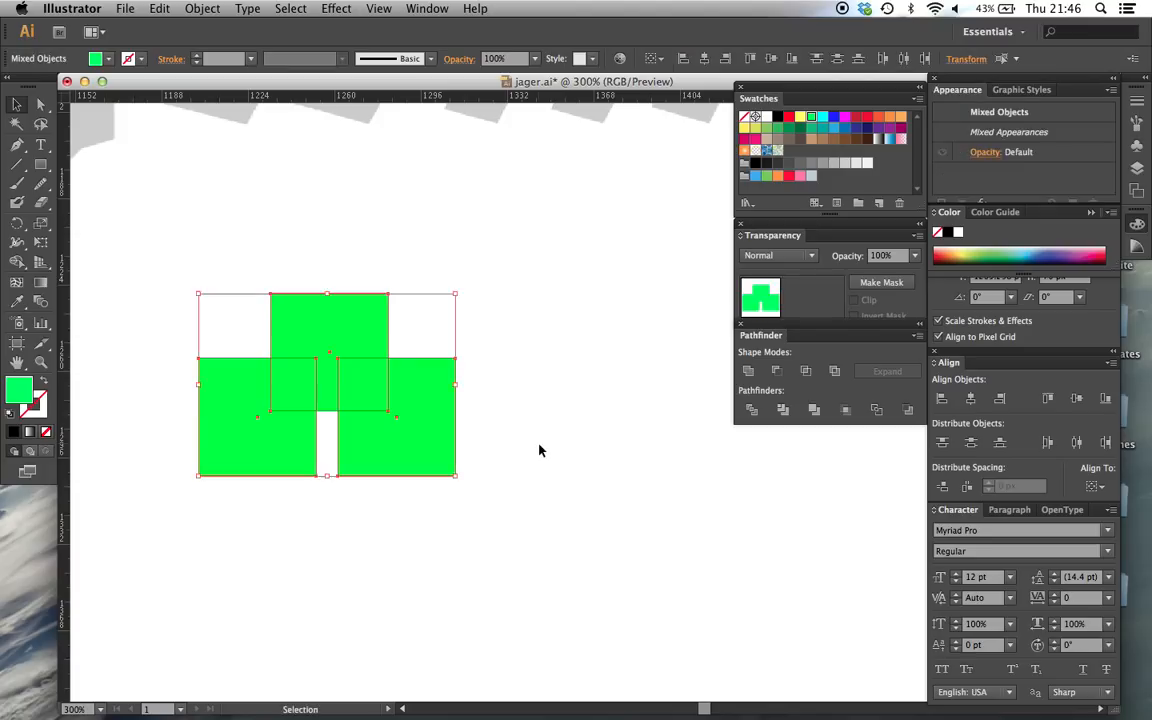
Step: Delete all the green sample squares and return to the traced tine on the stag's antler
left_click(540, 450)
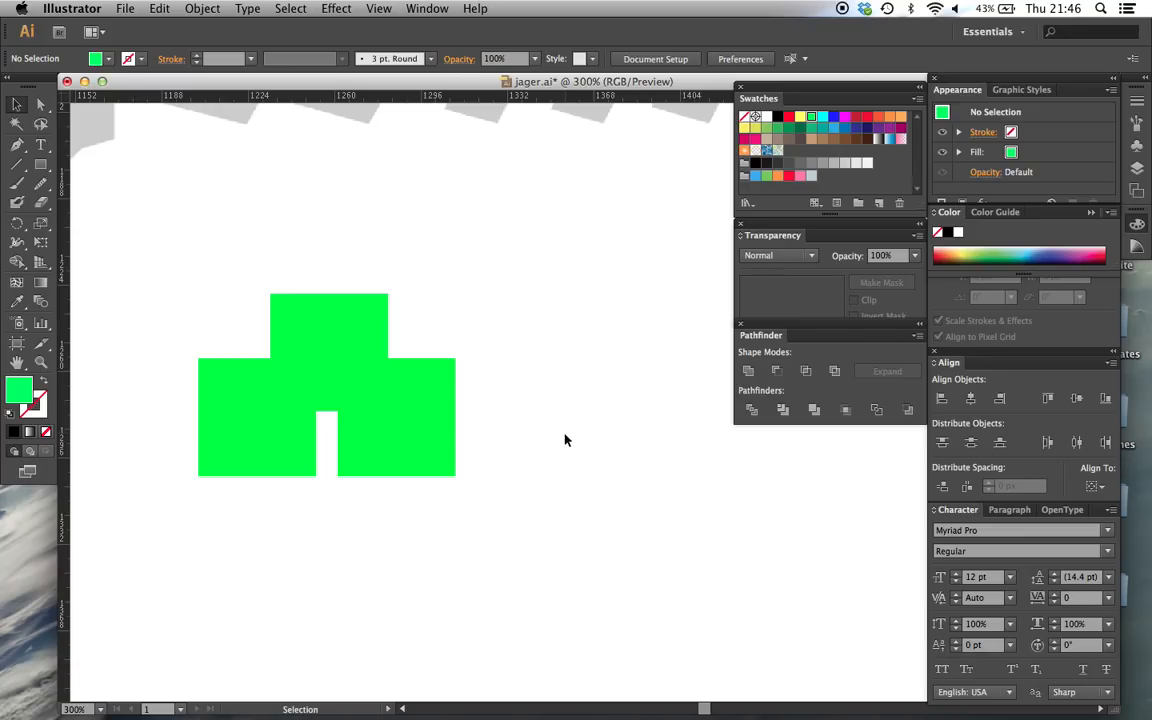
left_click_drag(465, 603, 250, 322)
key("Delete")
scroll(250, 322, "up", 10)
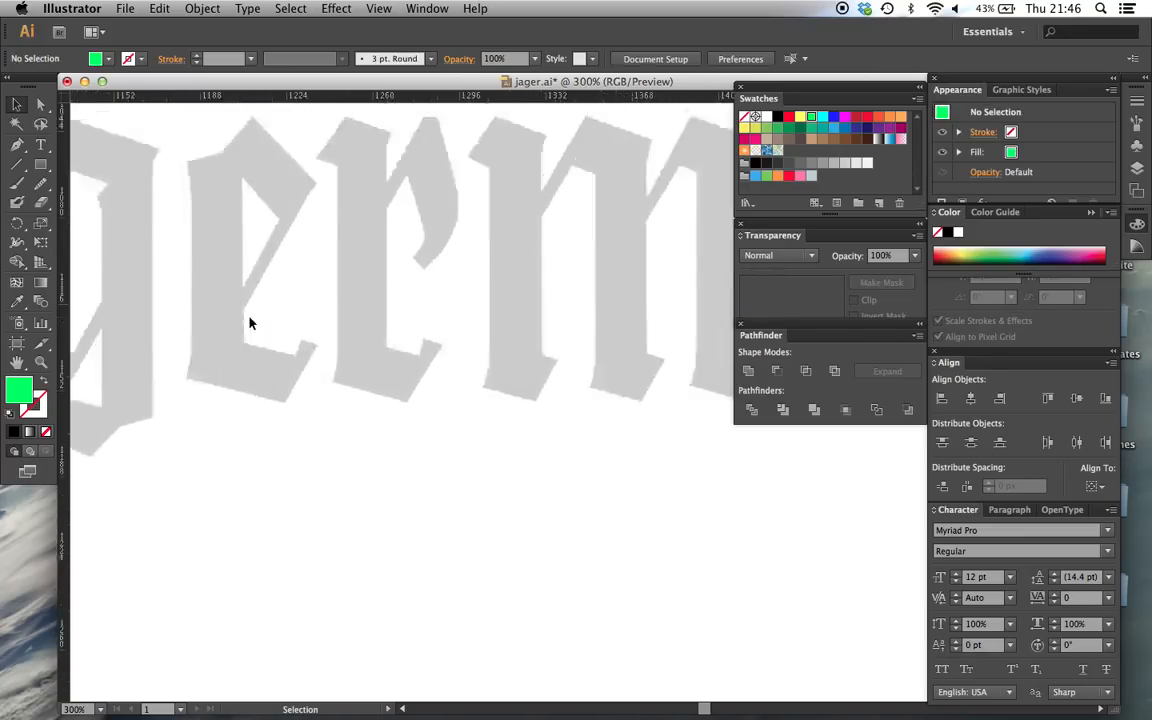
scroll(250, 322, "up", 15)
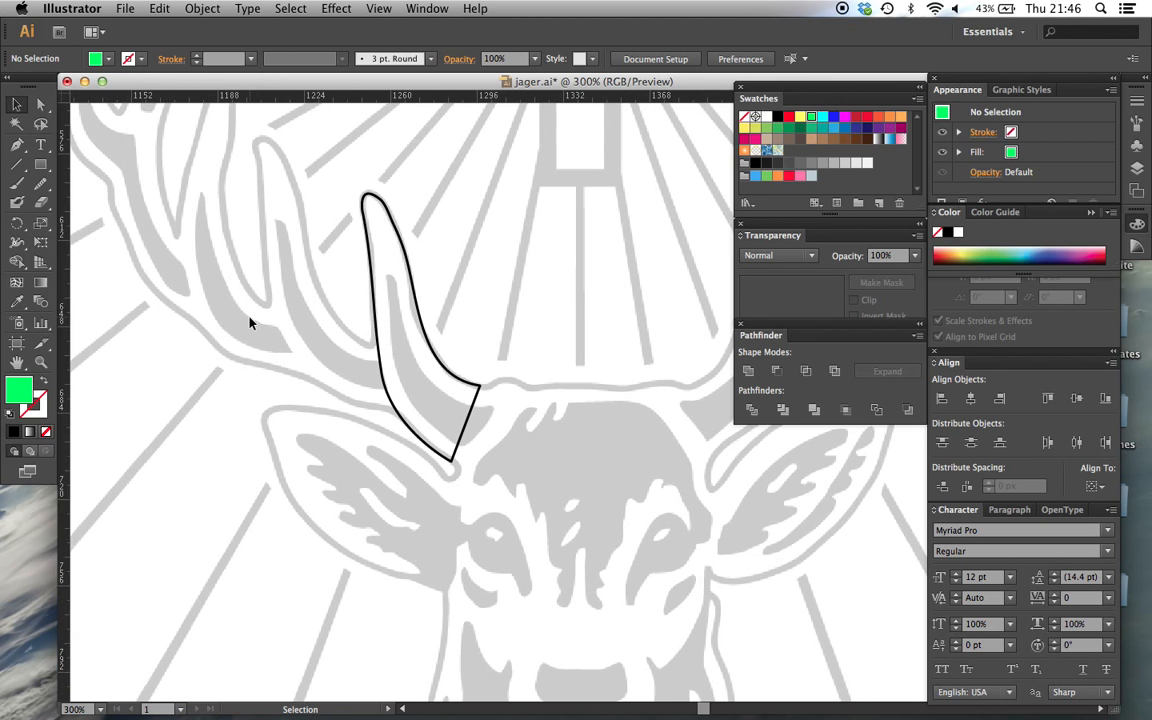
scroll(480, 430, "up", 1)
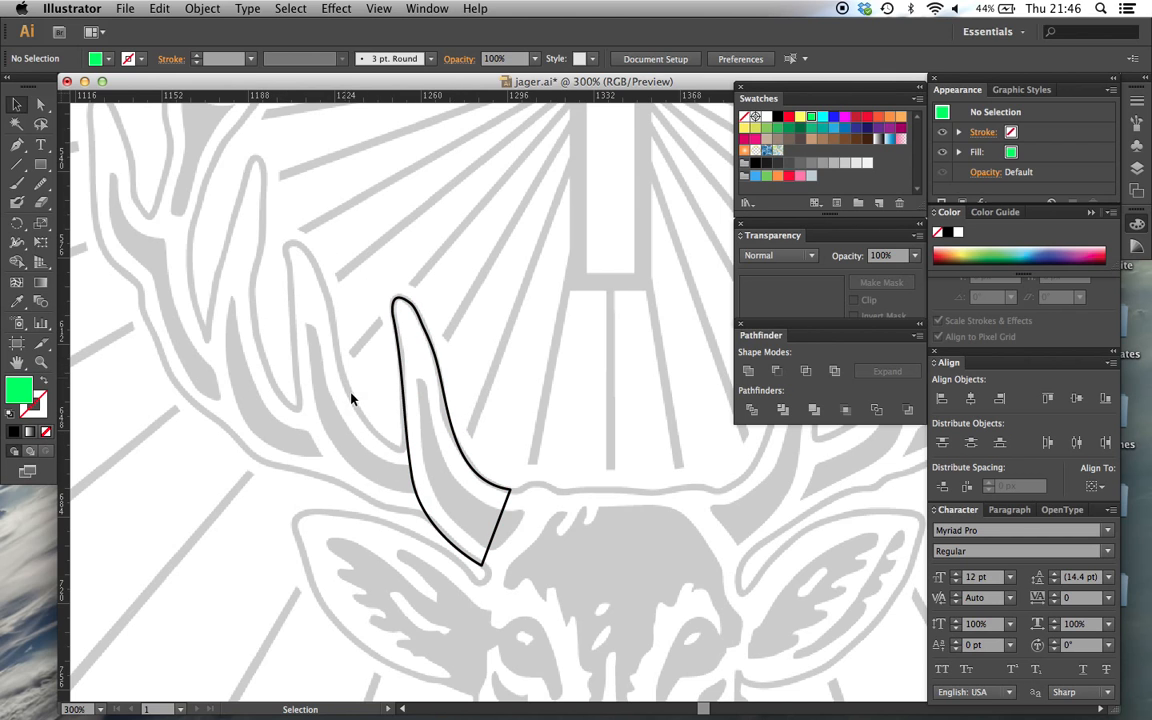
left_click(406, 405)
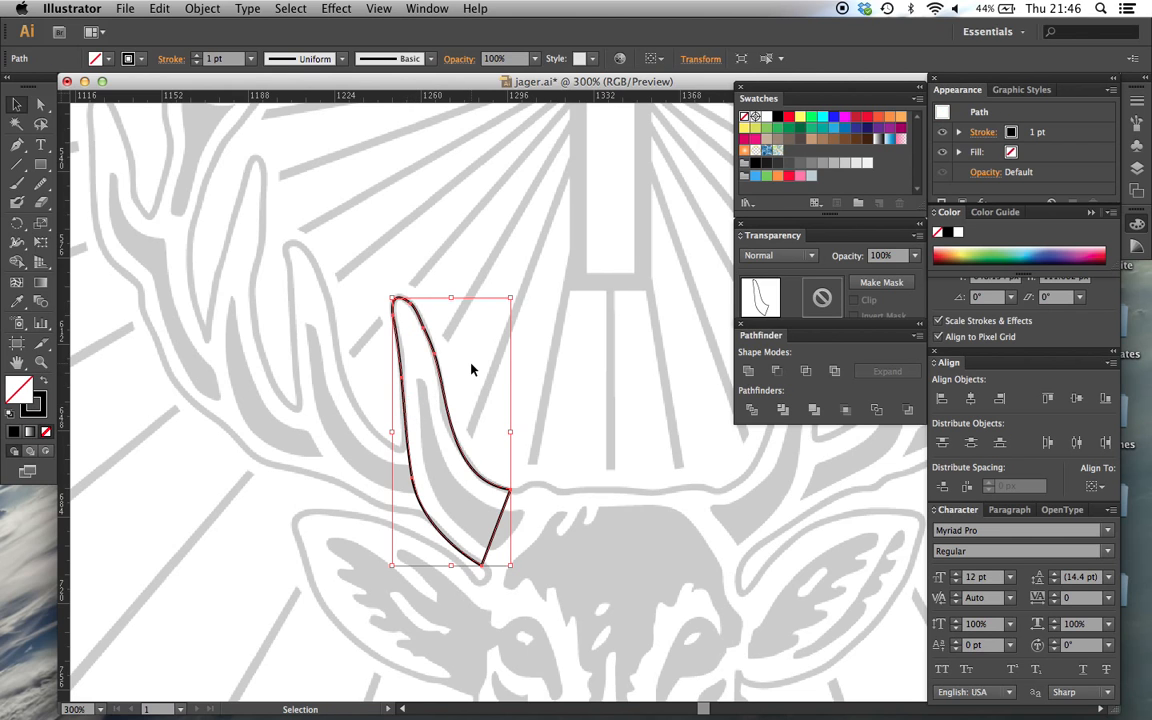
key("a")
key("v")
key("super+c")
key("super+v")
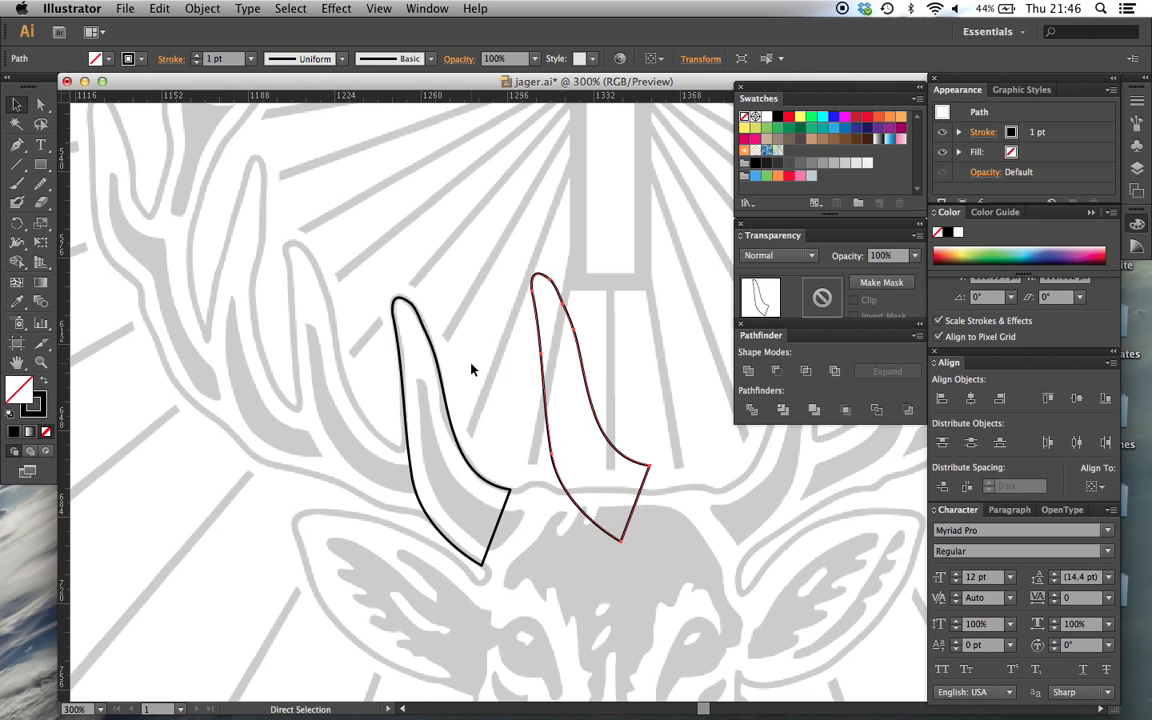
key("Delete")
Step: Duplicate the traced tine outline, delete the extra copy, and fit the remaining duplicate over the neighbouring antler tine
left_click(442, 371)
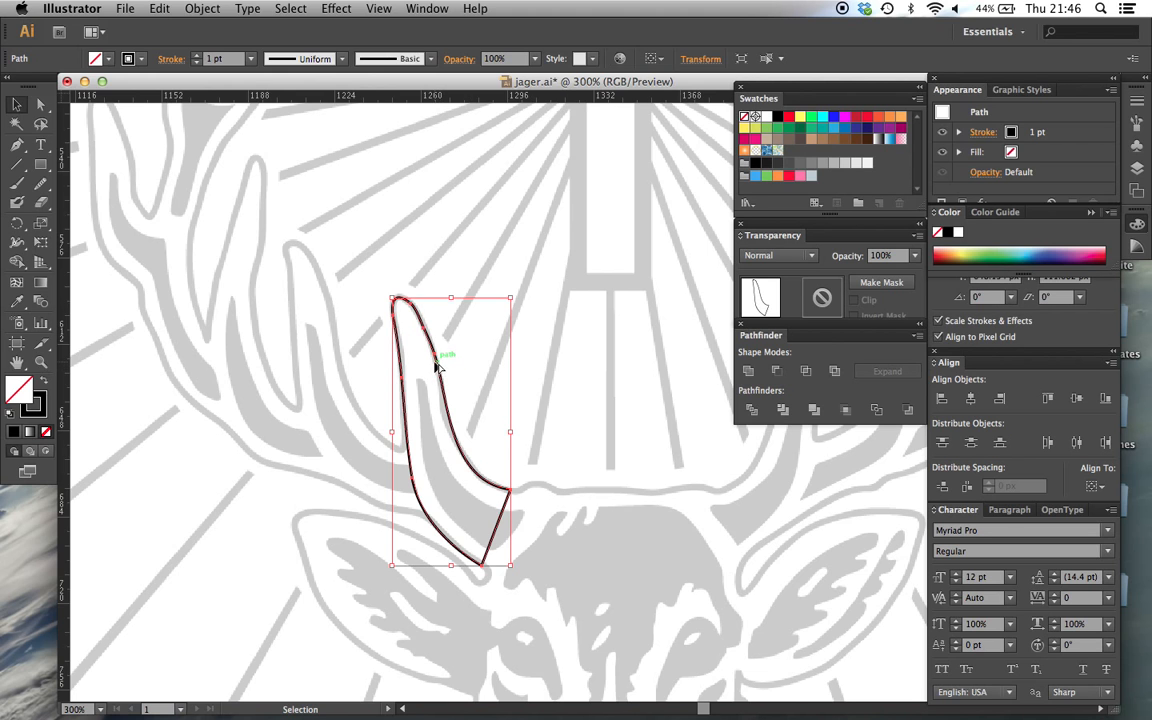
left_click_drag(438, 367, 628, 300)
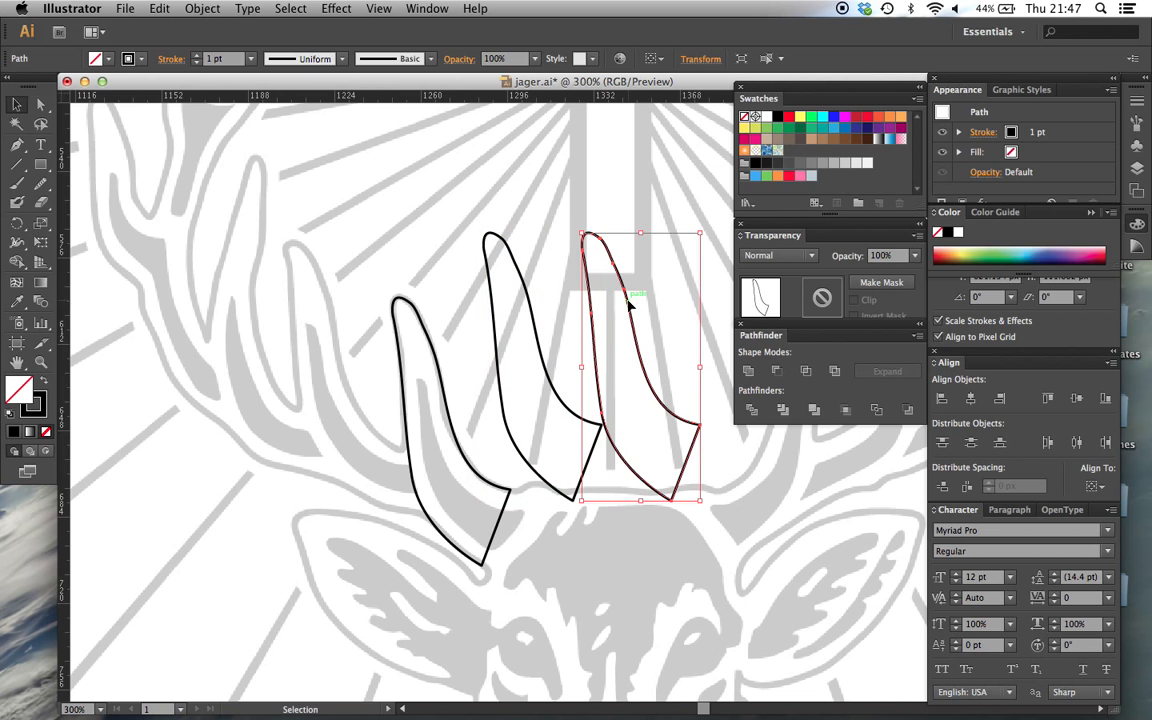
key("Delete")
left_click_drag(535, 332, 339, 340)
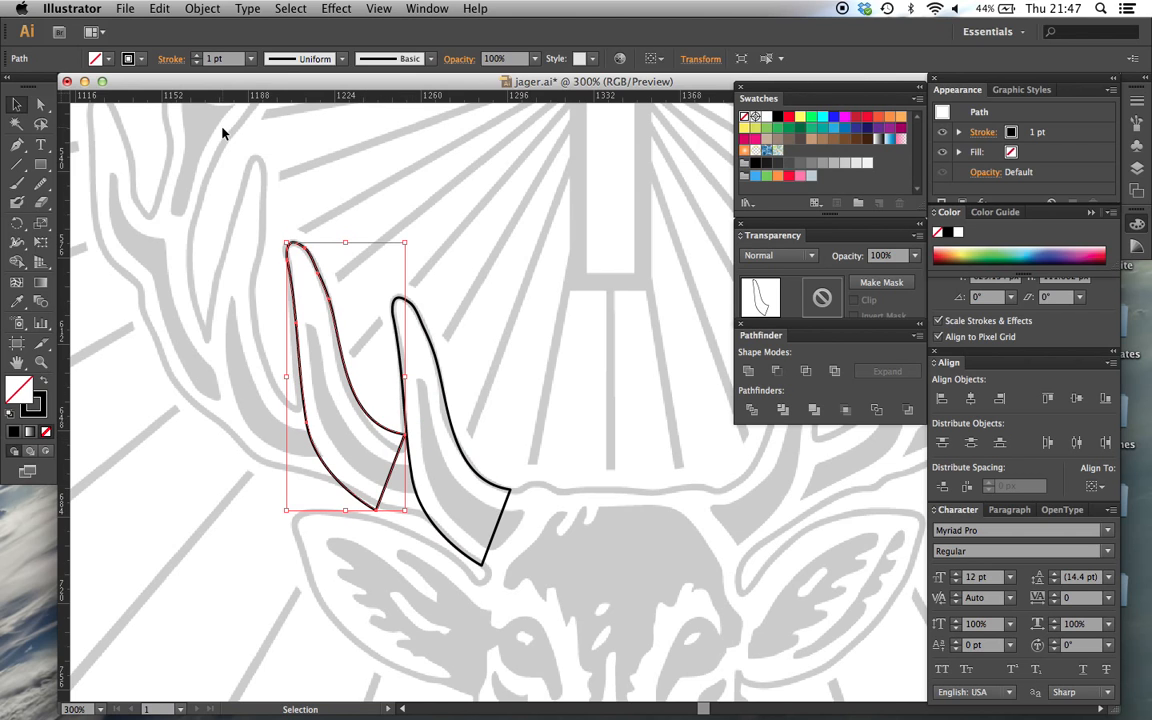
Step: Add an anchor point to the duplicated tine's straight base edge and delete it to open the outline
left_click_drag(17, 145, 80, 176)
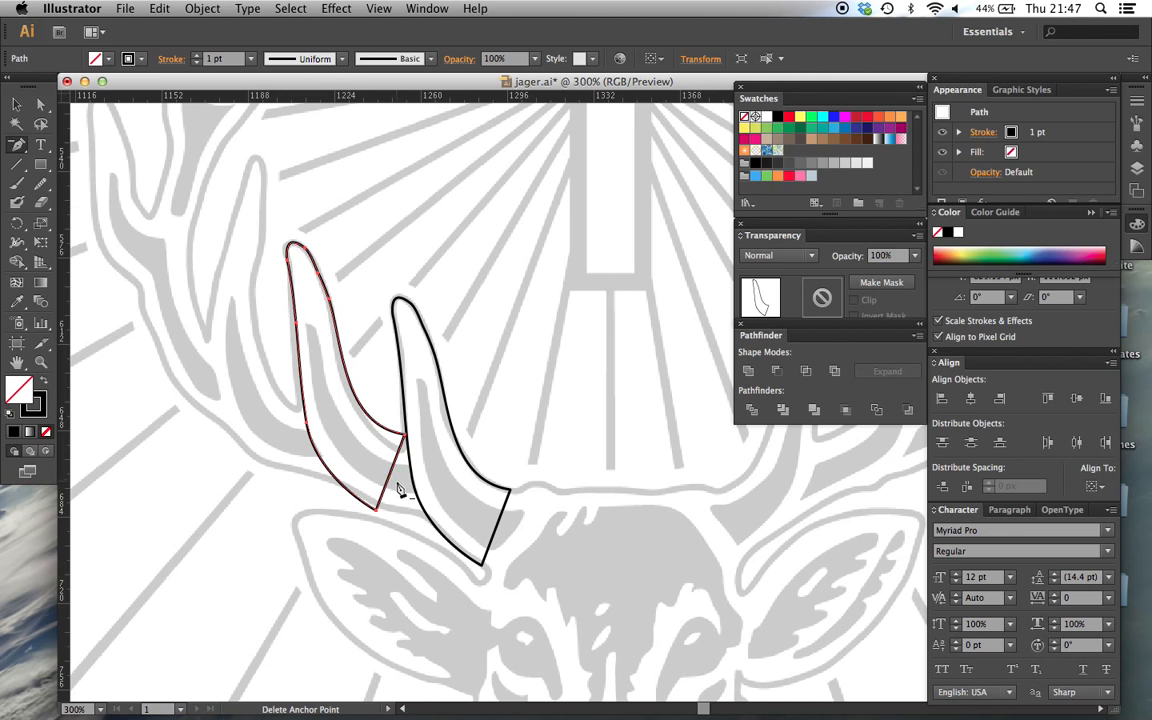
left_click_drag(17, 144, 77, 167)
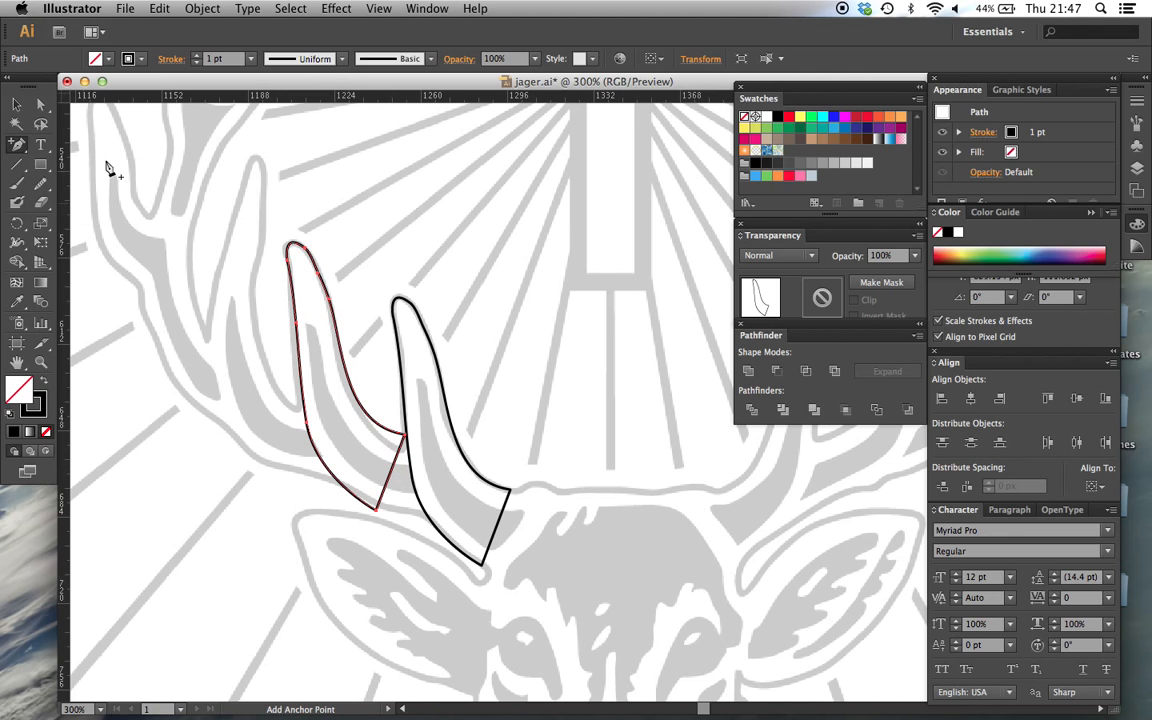
left_click(391, 468)
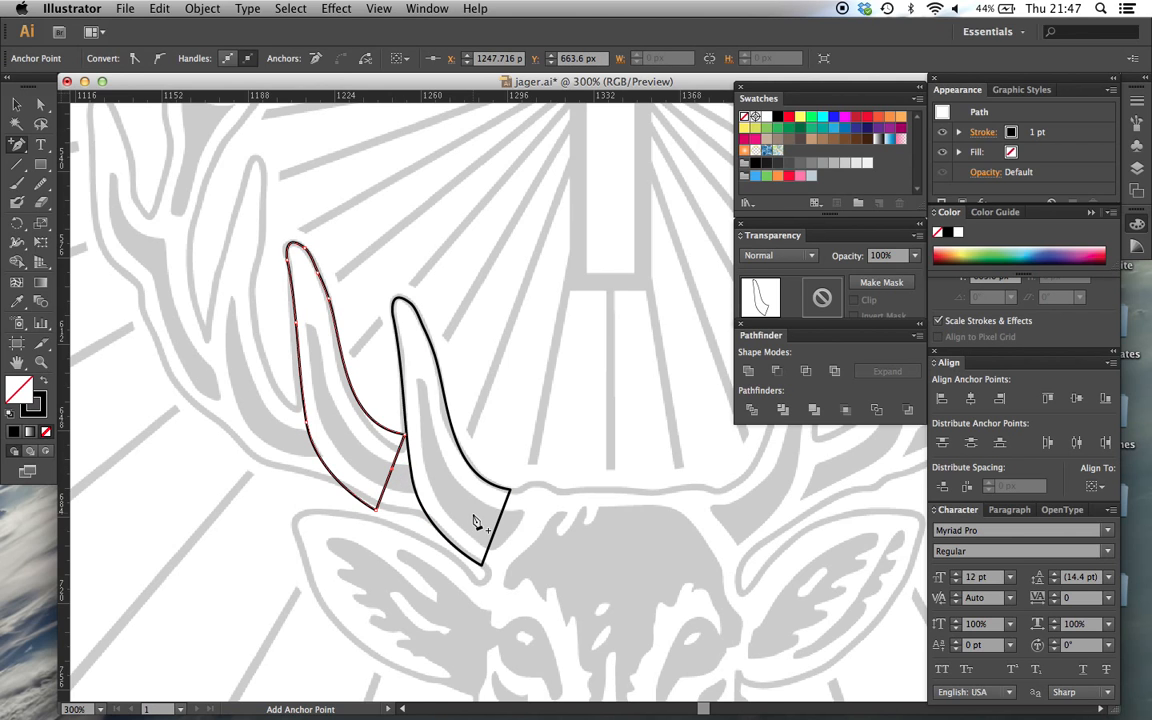
key("BackSpace")
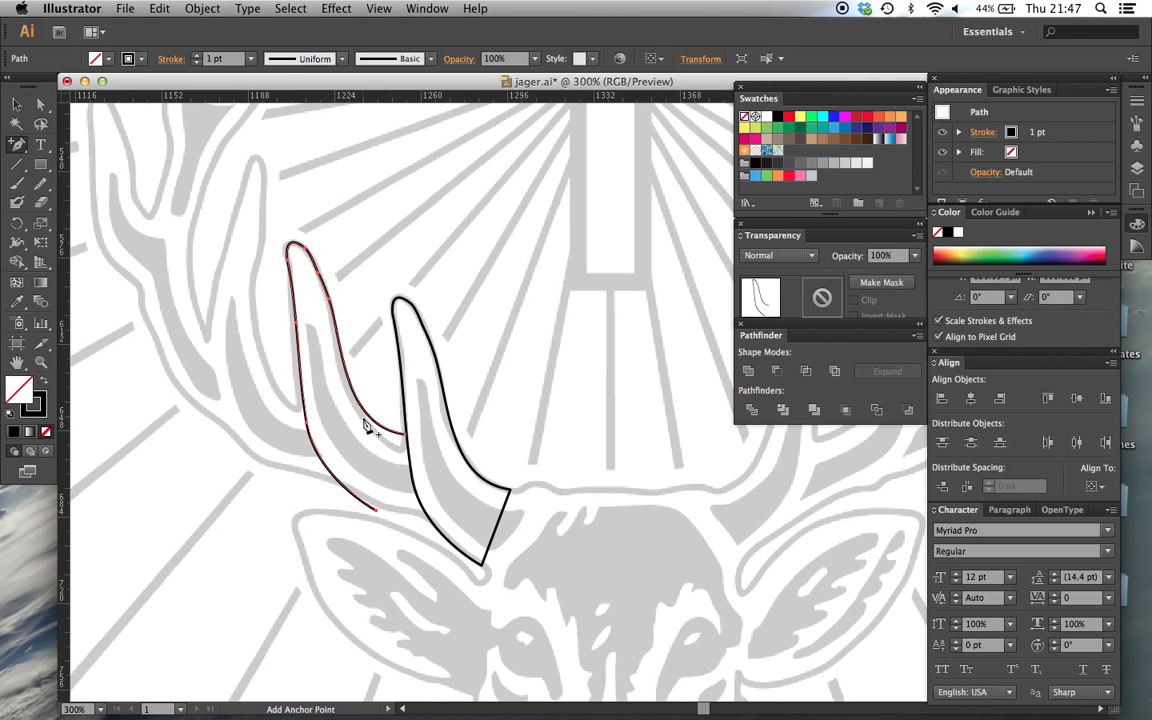
Step: Move the open outline's two end anchors onto the antler edges, placing the upper one at about X 1254.6, Y 656.11 px
key("v")
left_click(41, 104)
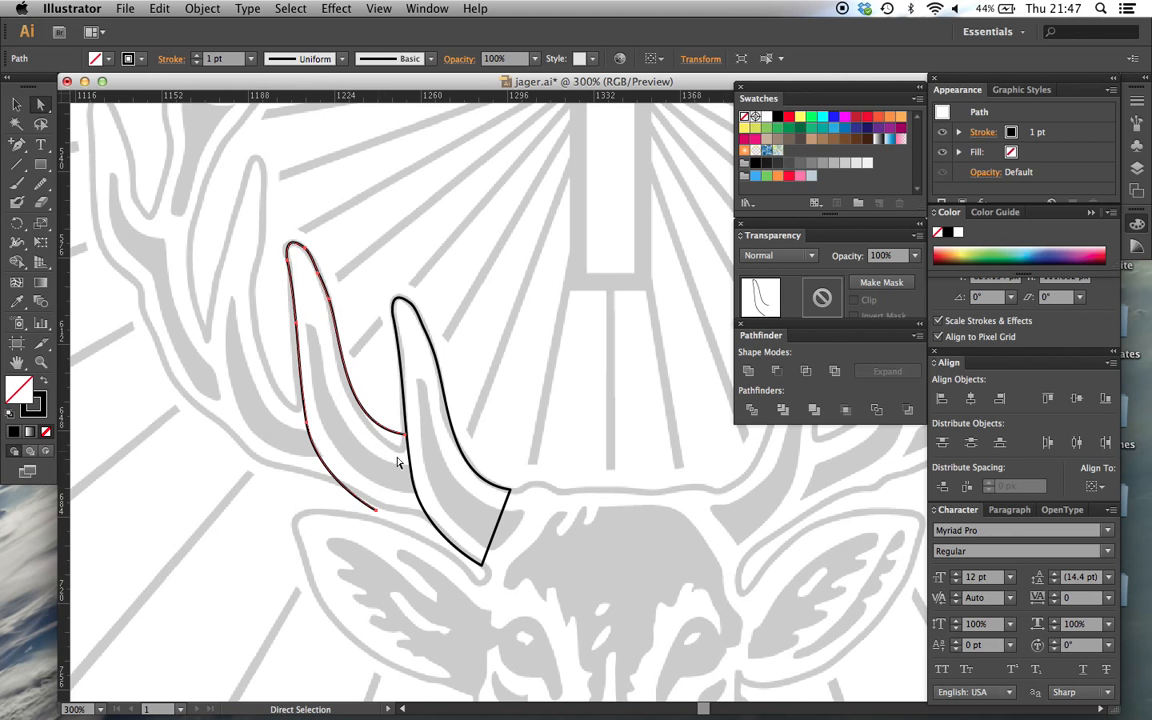
left_click_drag(407, 438, 411, 456)
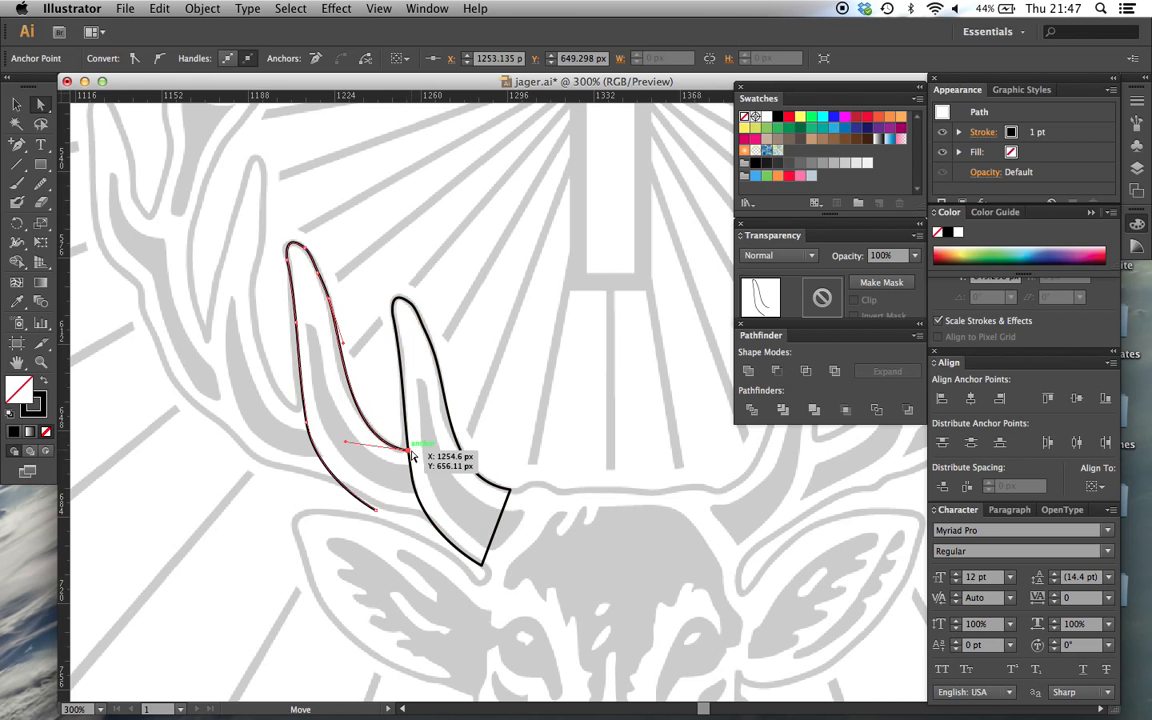
left_click(376, 515)
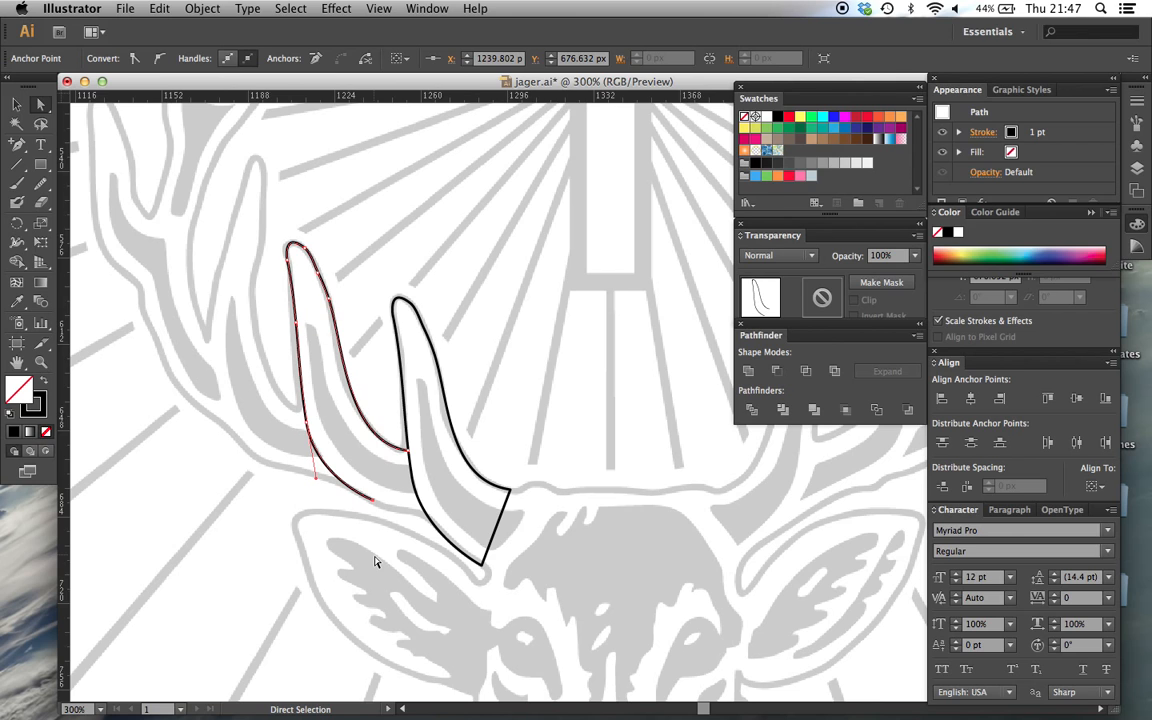
Step: Extend the open outline with the Pen tool along the antler's lower edge to the first tine, close the path, and deselect it
key("p")
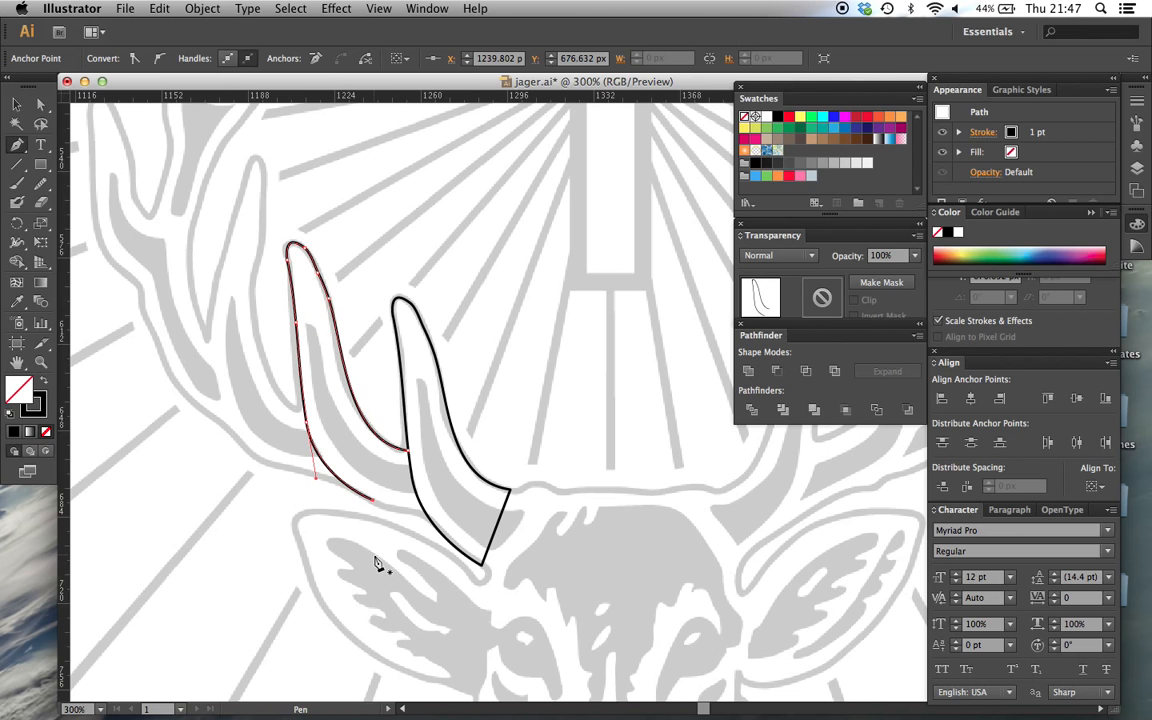
left_click(373, 500)
left_click_drag(434, 523, 450, 540)
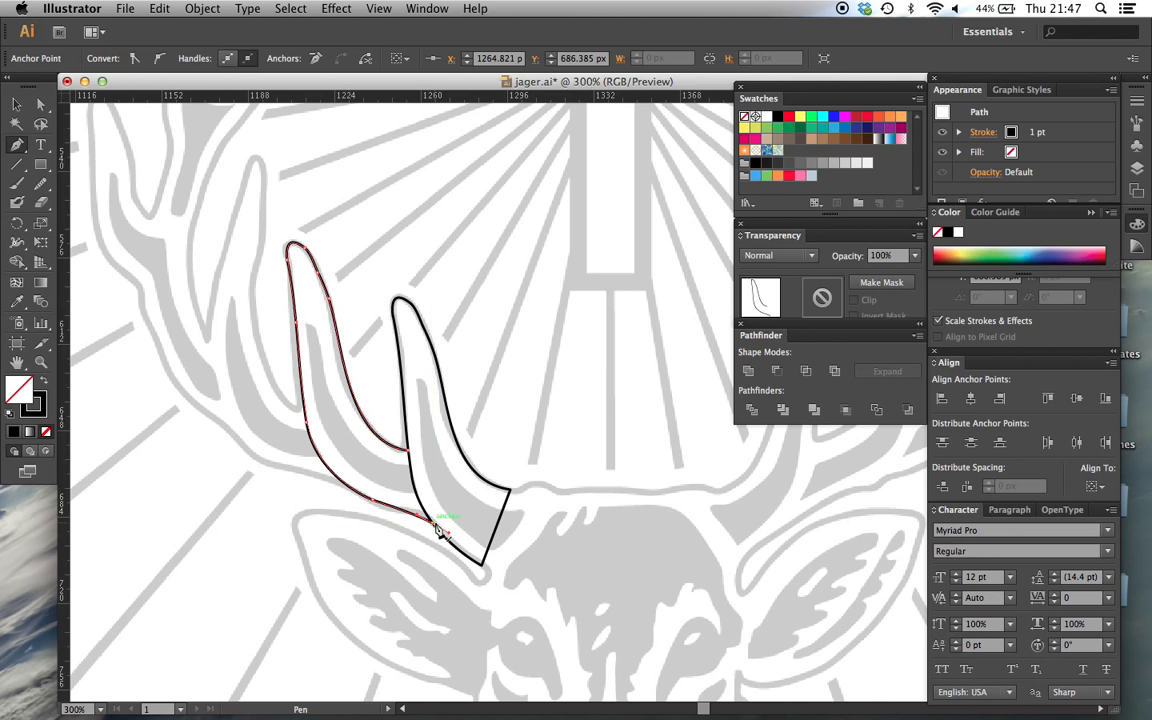
left_click_drag(408, 450, 345, 440)
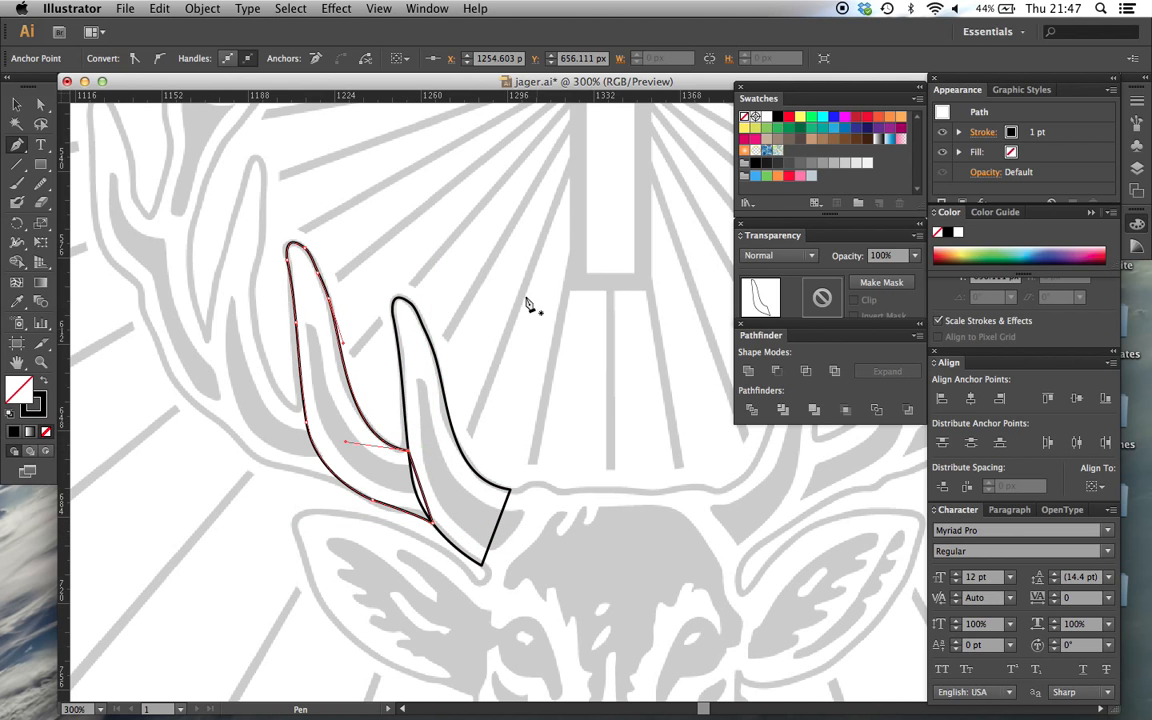
key("v")
left_click(328, 240)
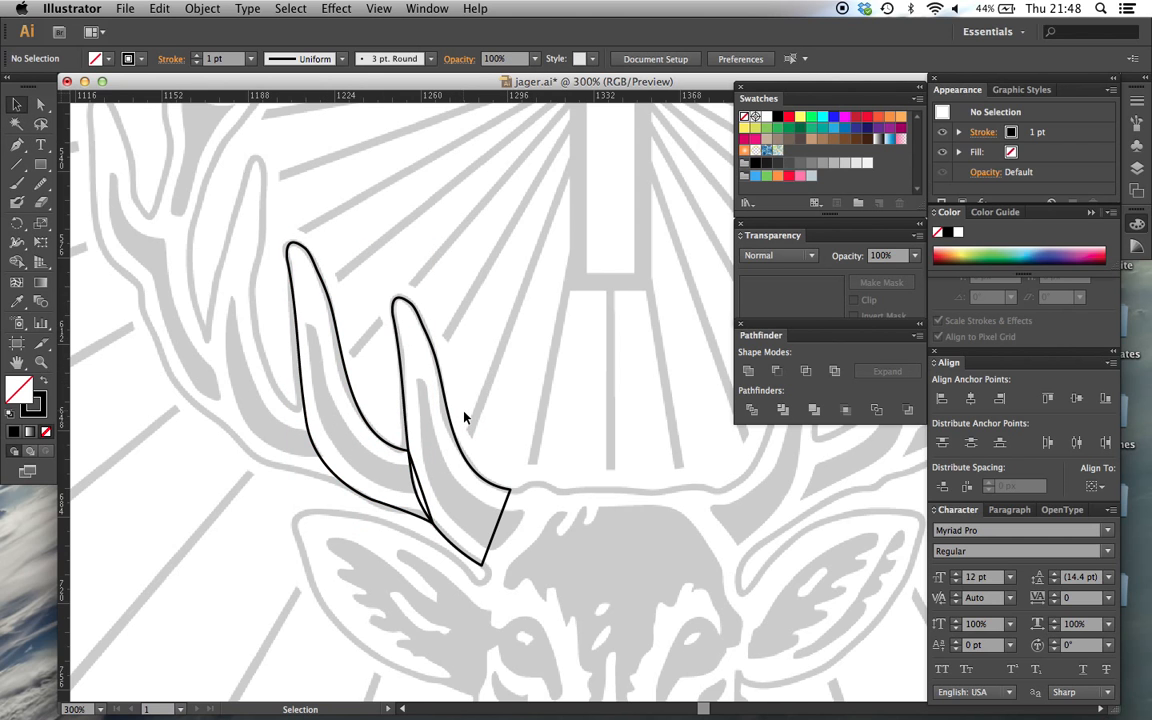
Step: Unite the two traced tine outlines into a single shape and deselect it
left_click_drag(498, 583, 375, 419)
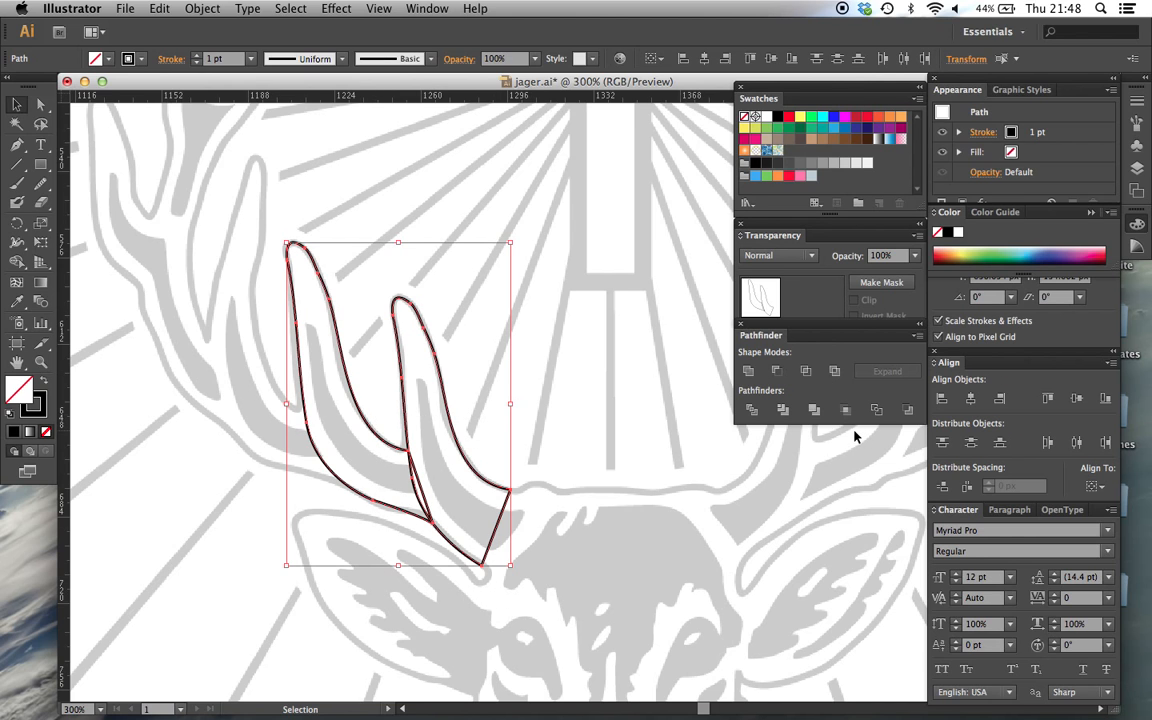
left_click(748, 371)
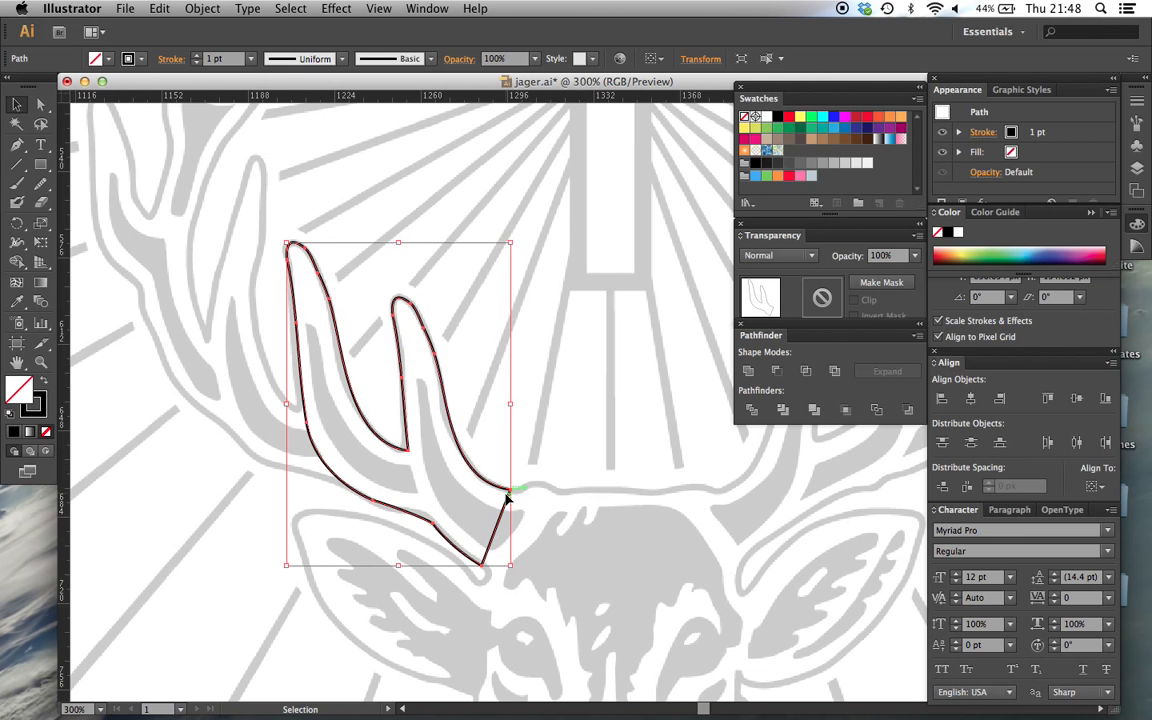
left_click(378, 334)
scroll(375, 334, "up", 3)
scroll(375, 334, "left", 3)
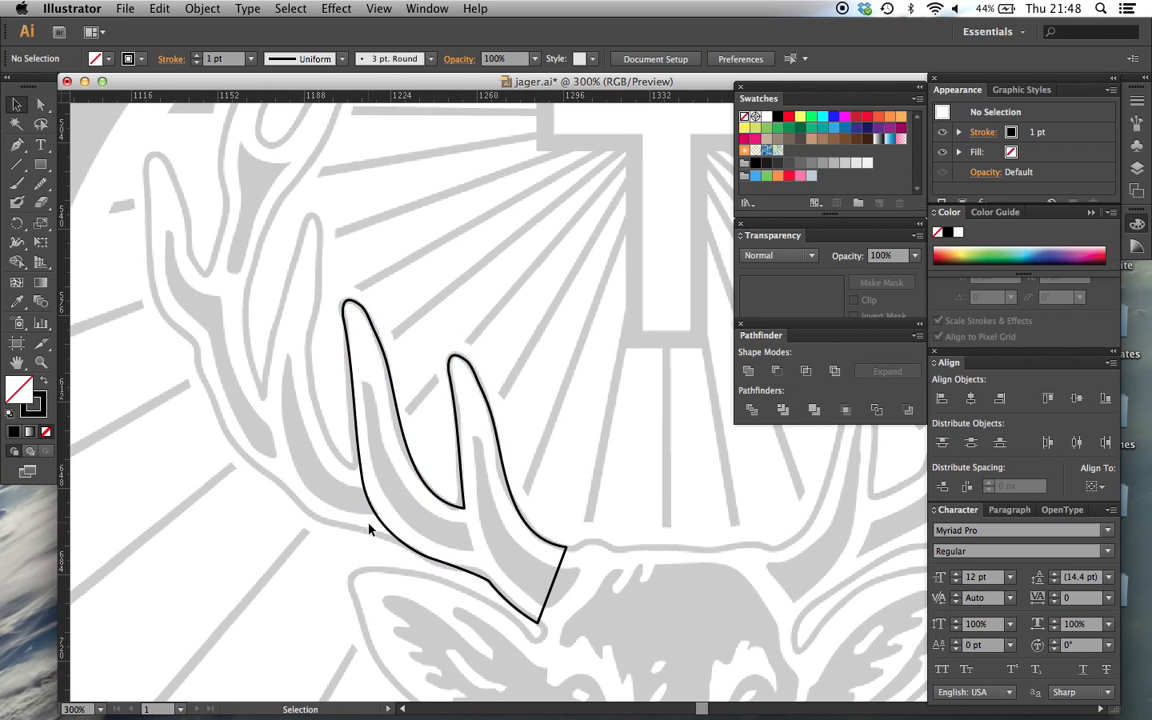
scroll(307, 243, "up", 3)
scroll(307, 243, "left", 1)
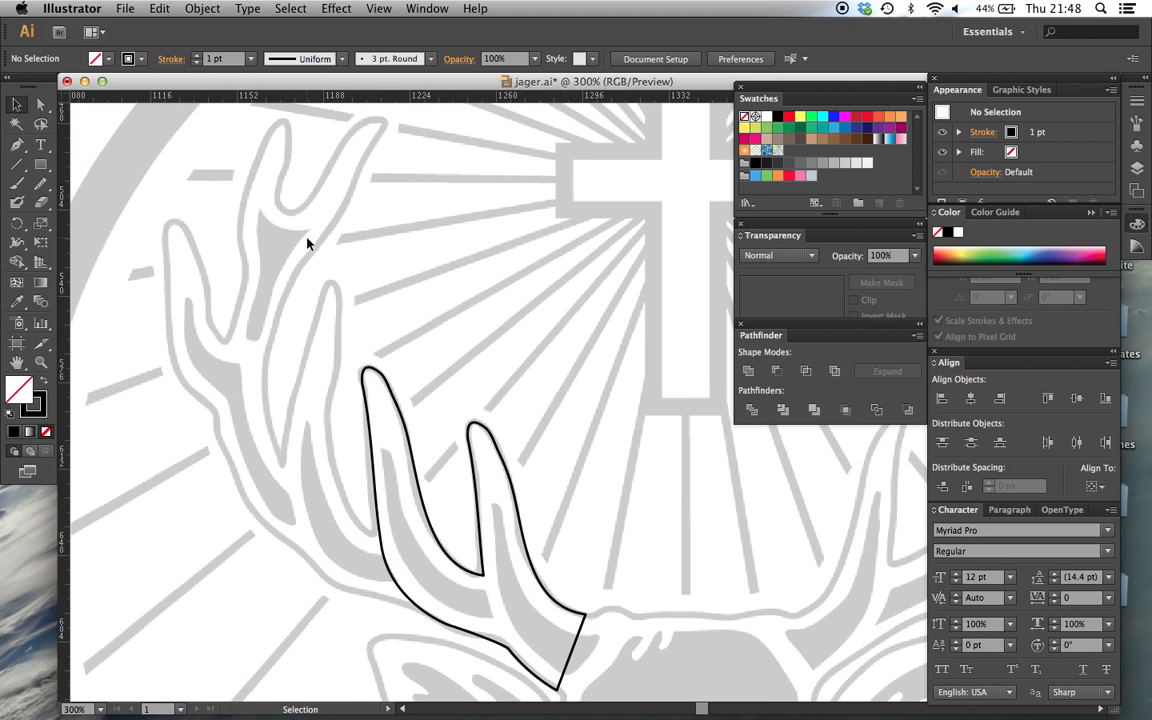
Step: Examine the template's opposite antler and the head between it and the traced tines
scroll(268, 326, "down", 1)
scroll(268, 326, "right", 1)
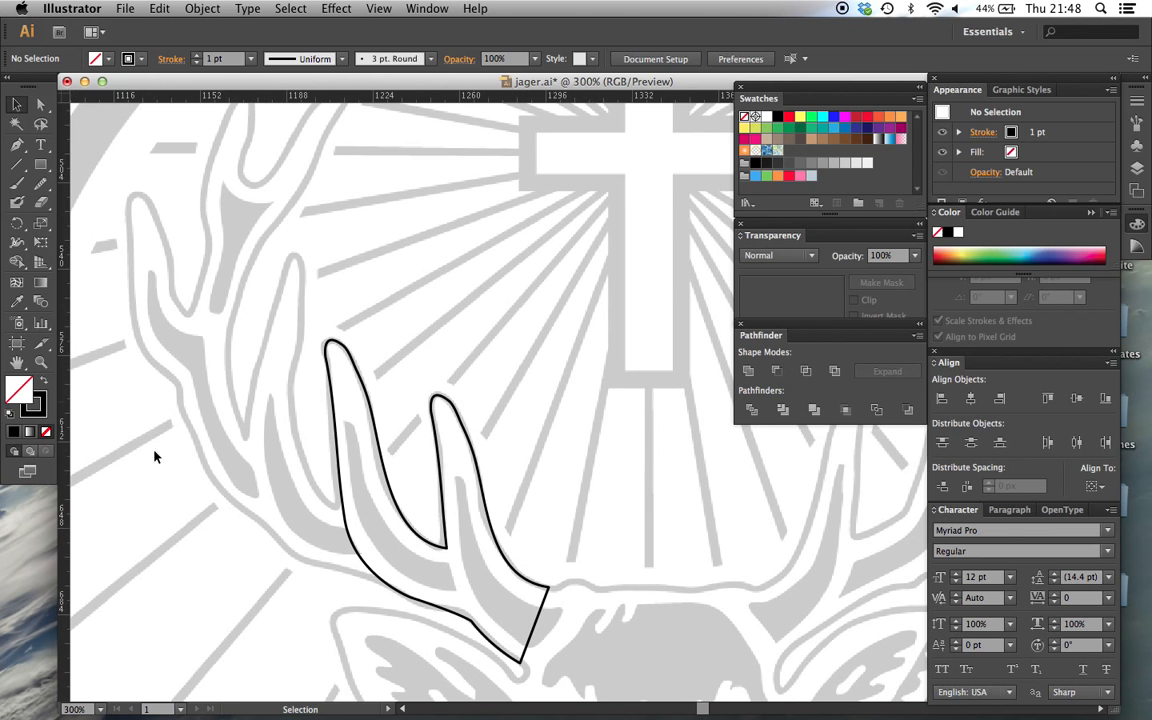
scroll(502, 416, "right", 5)
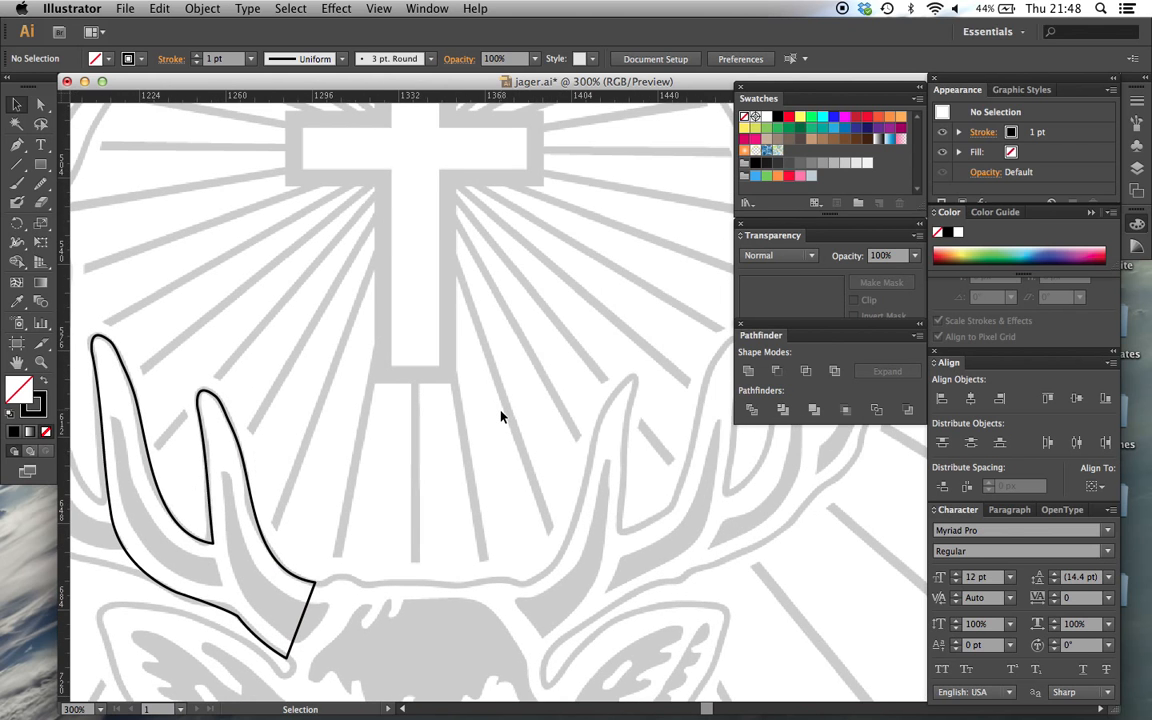
scroll(502, 416, "right", 4)
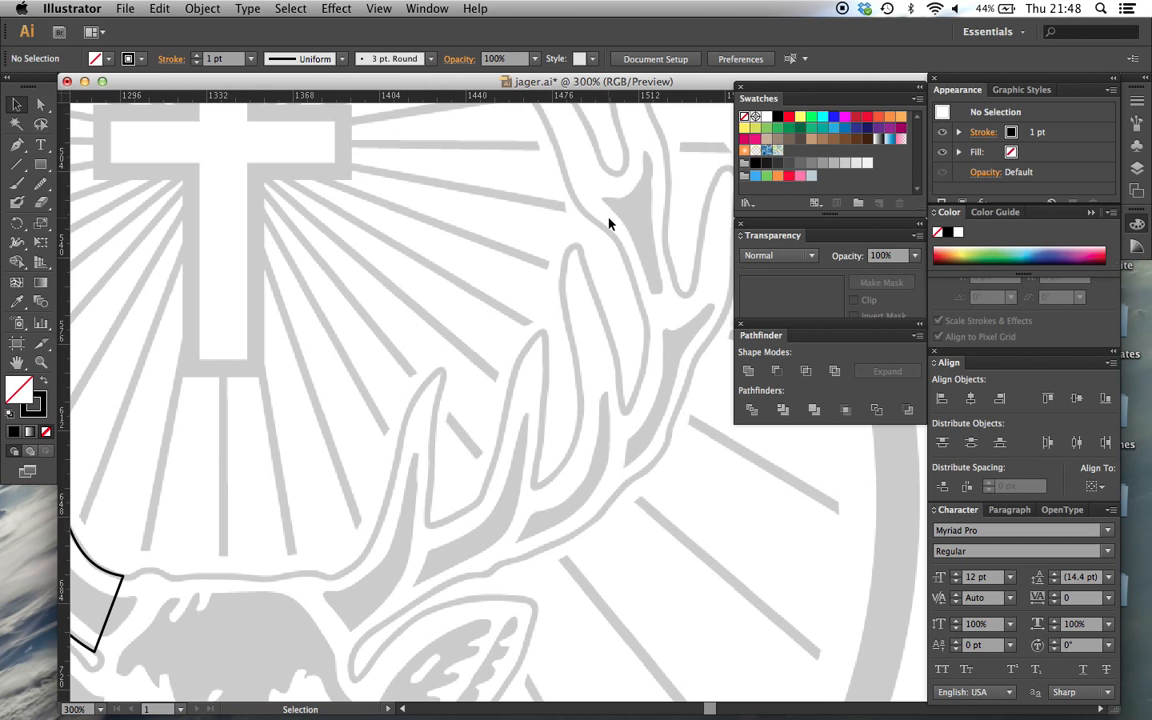
scroll(582, 281, "down", 5)
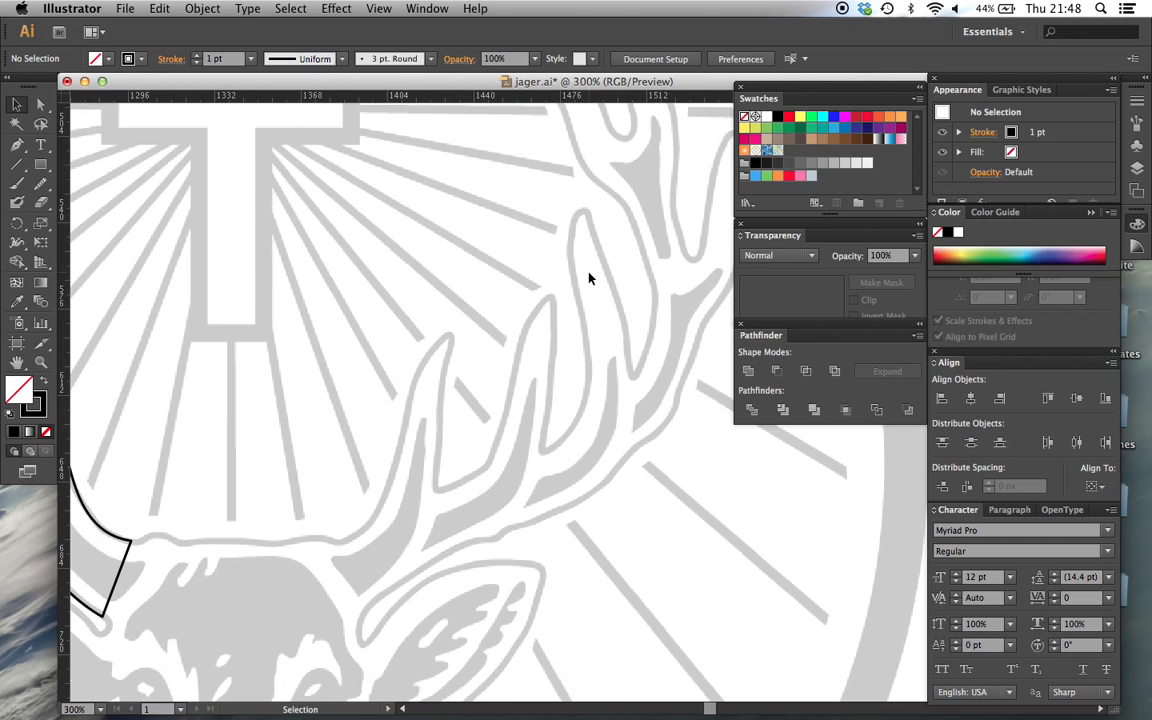
left_click(162, 8)
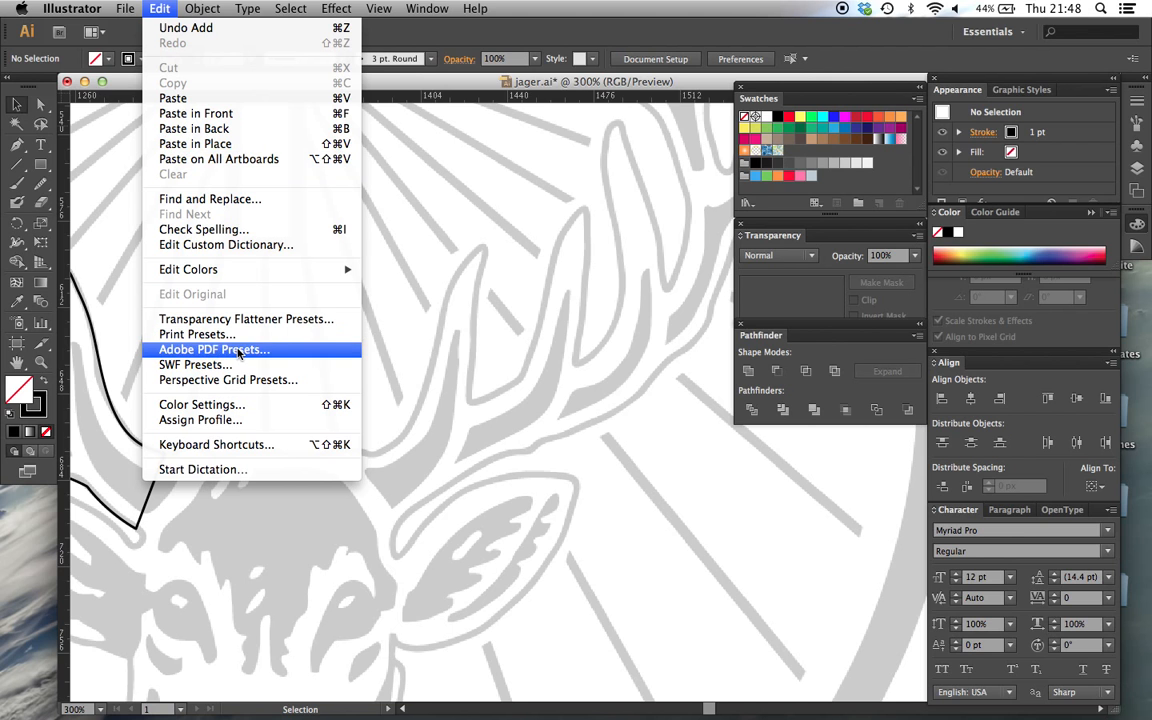
key("Escape")
Step: Try to reflect the united two-tine outline across the vertical axis, and deselect it
scroll(420, 358, "left", 4)
left_click(265, 309)
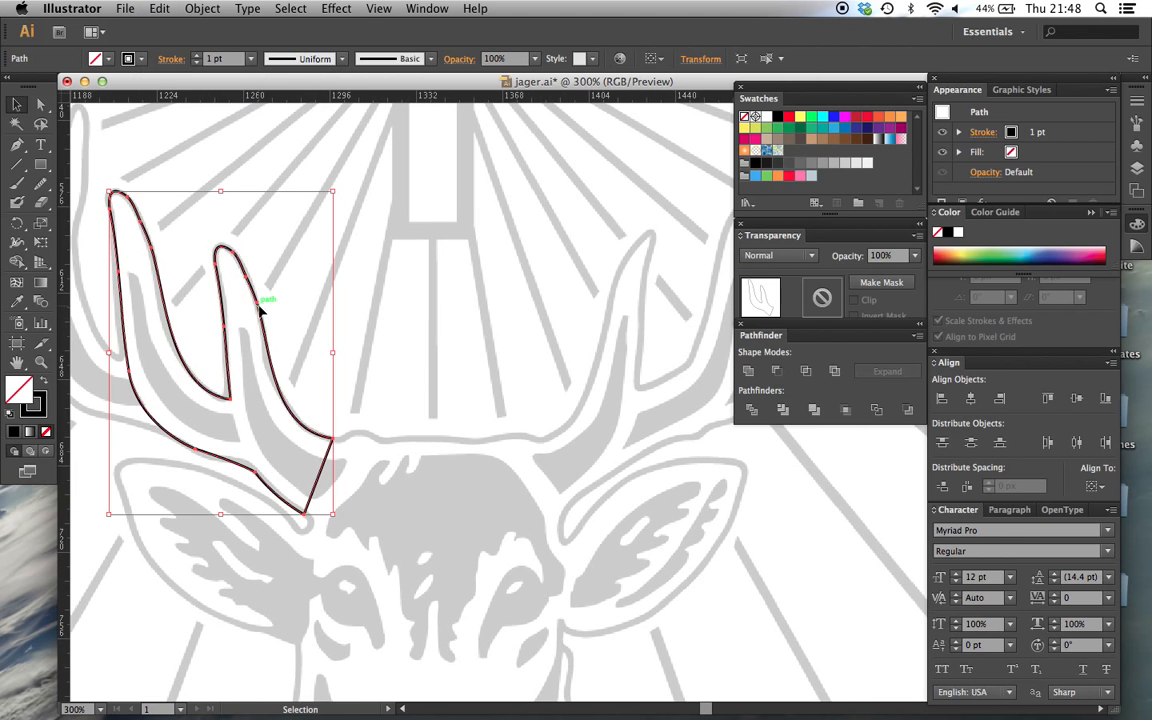
left_click(210, 10)
mouse_move(222, 30)
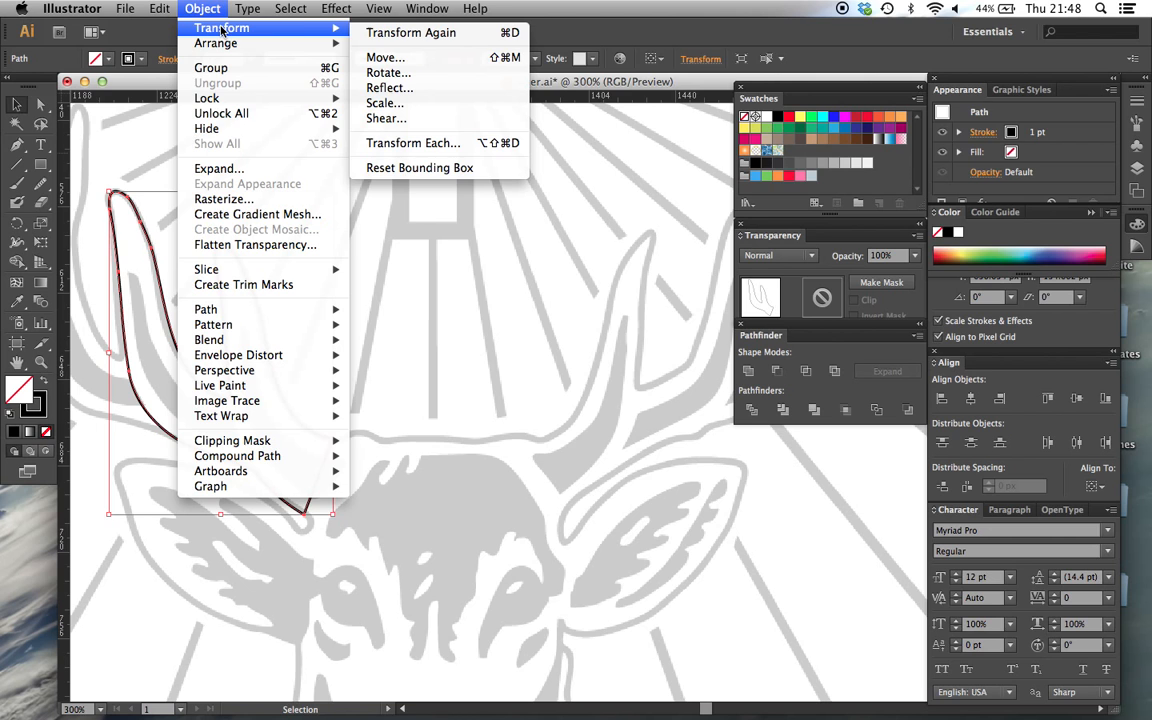
left_click(417, 93)
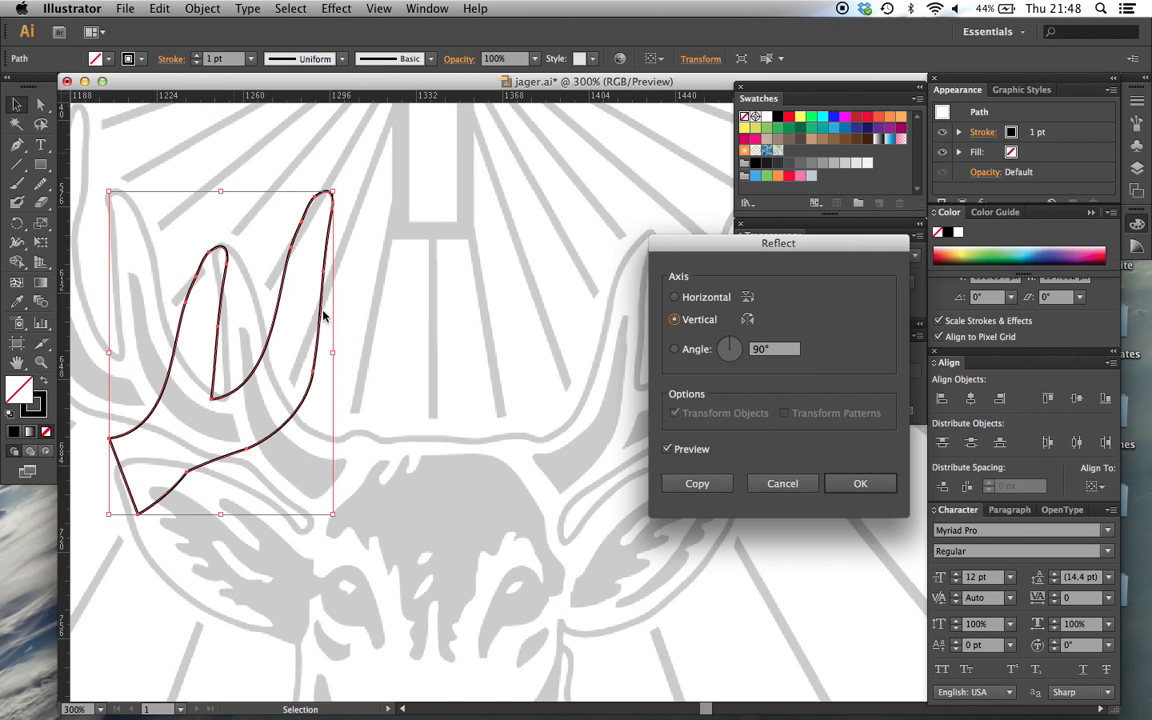
left_click(782, 483)
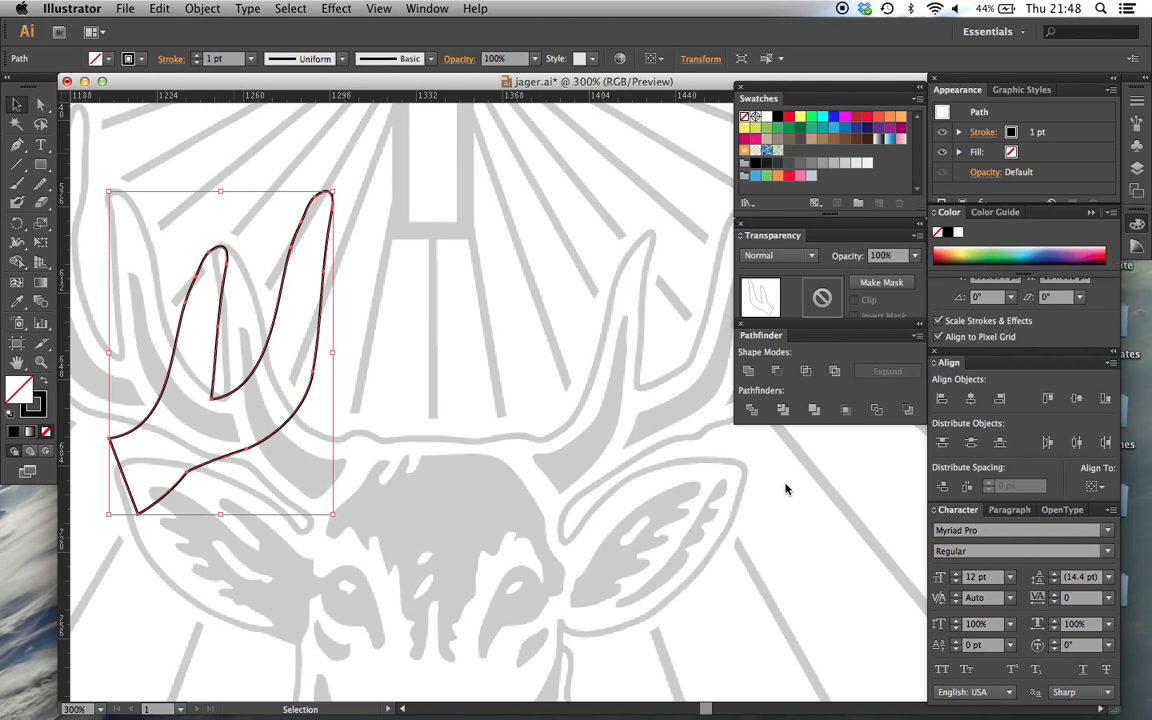
left_click(490, 373)
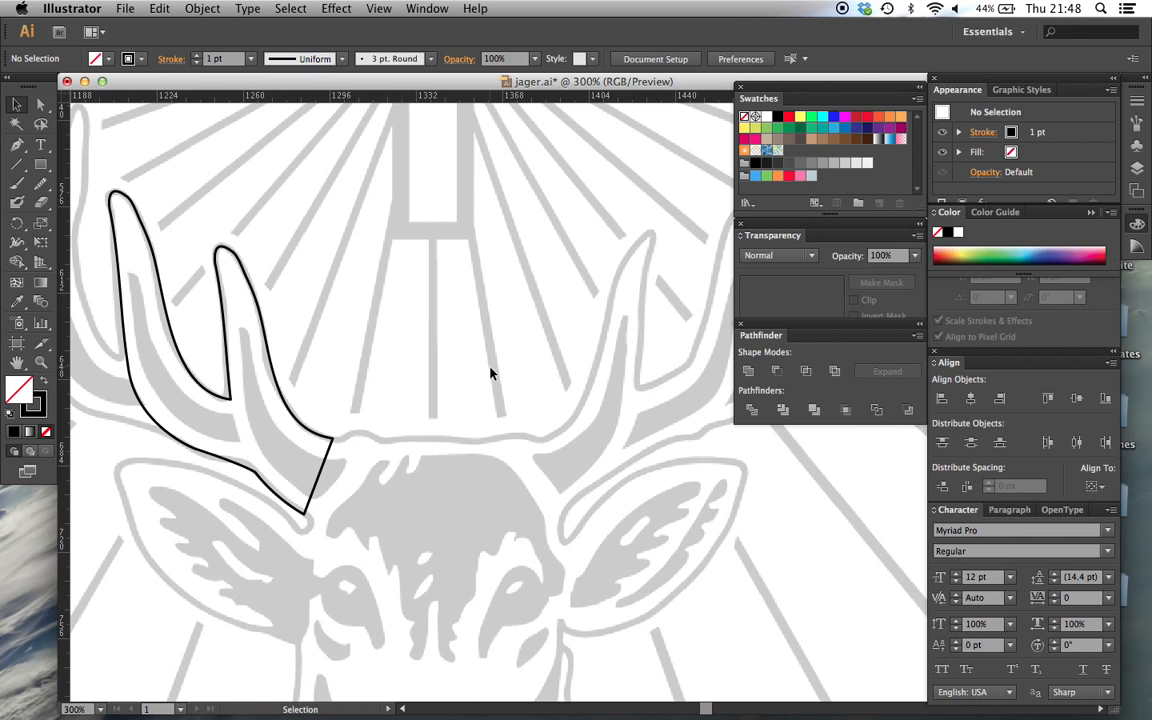
Step: Lock the template image in the second logo copy, which holds the complete antler and head outlines
key("super+minus")
key("super+minus")
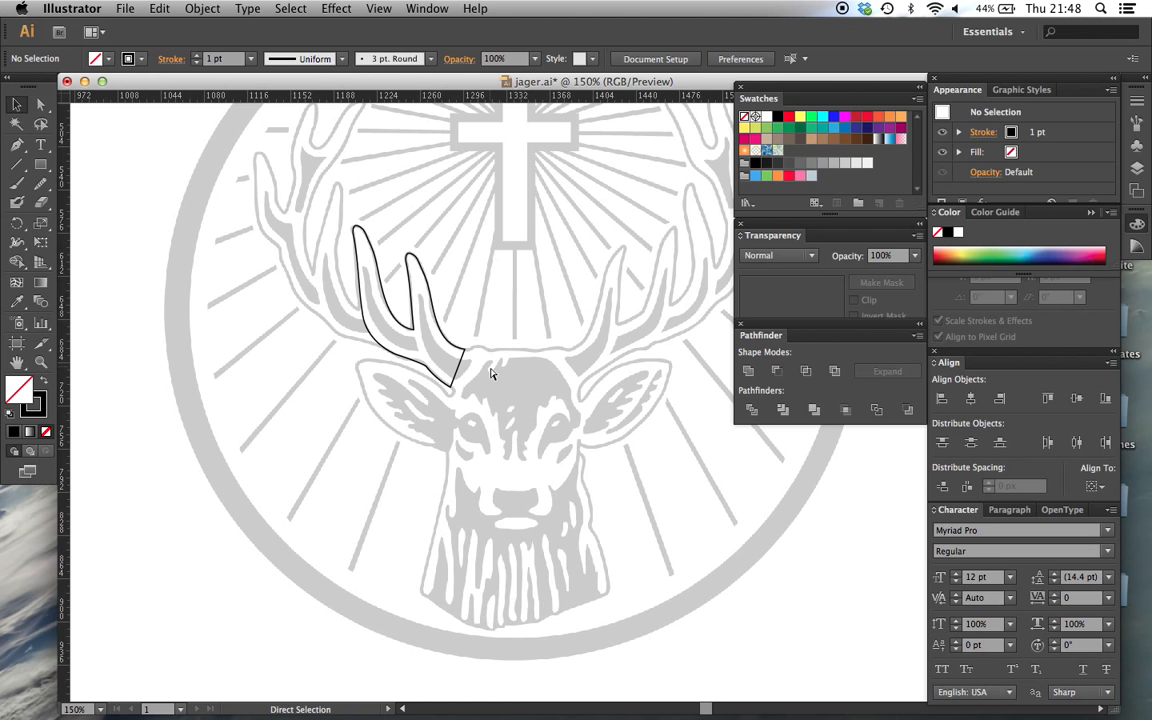
scroll(490, 373, "right", 3)
scroll(490, 373, "right", 15)
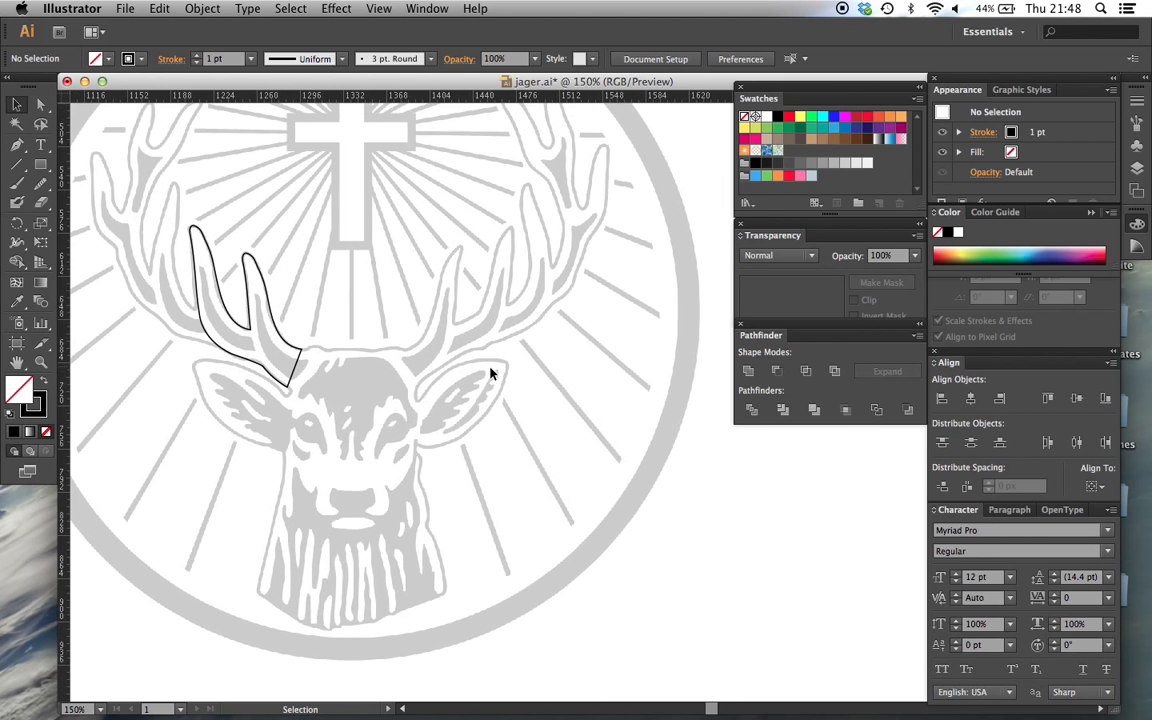
scroll(490, 373, "right", 12)
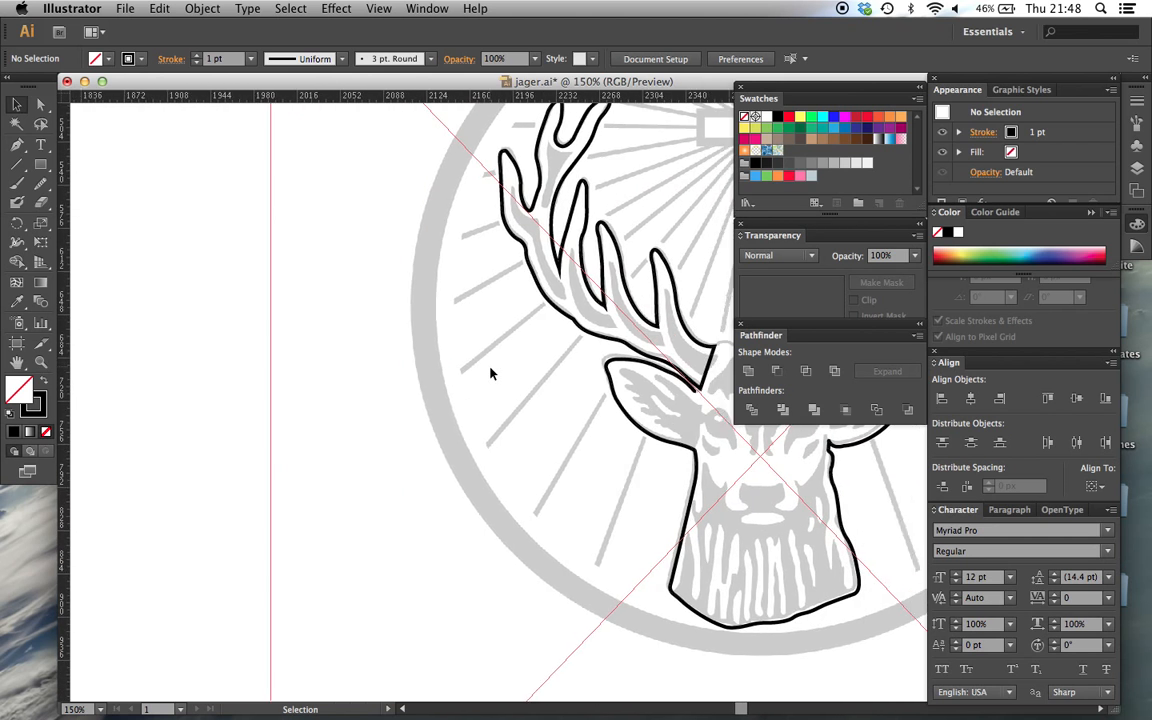
scroll(490, 373, "right", 2)
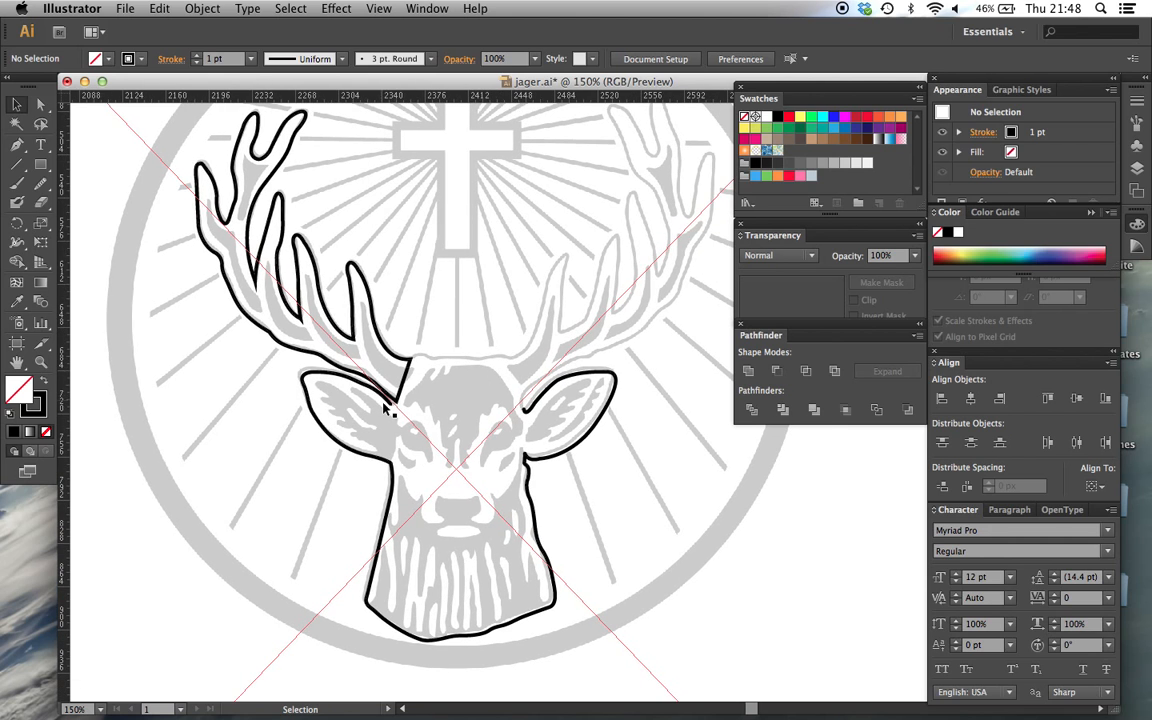
scroll(524, 210, "up", 3)
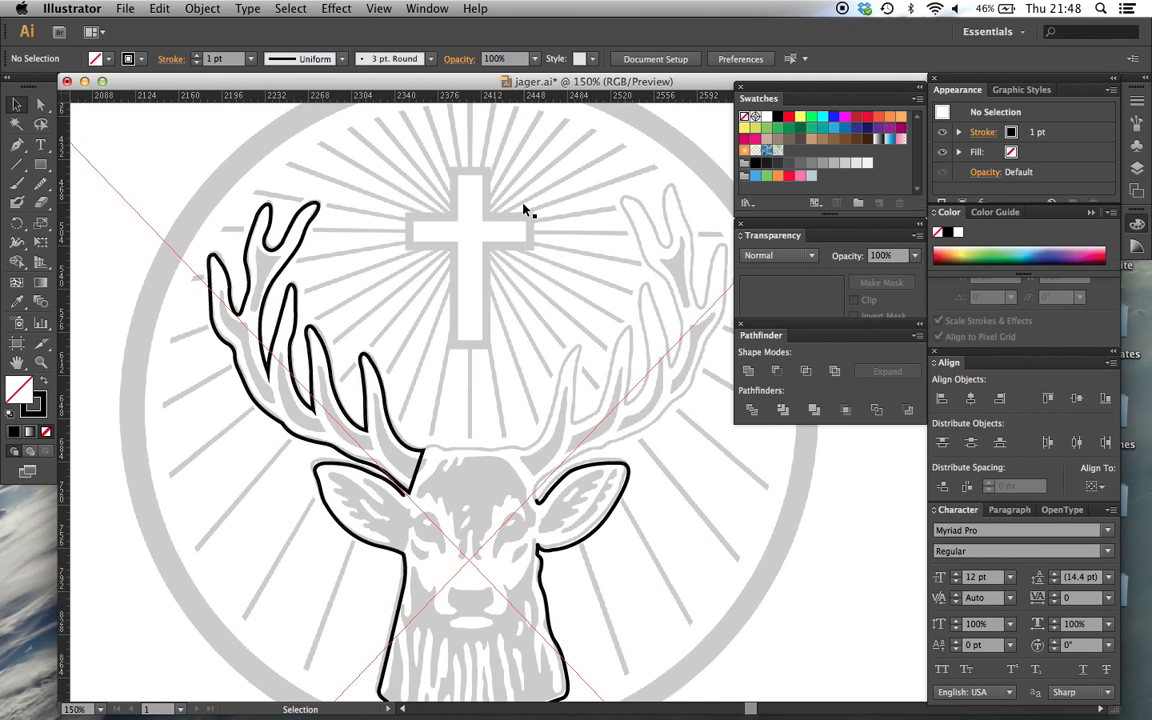
left_click(524, 210)
key("super+2")
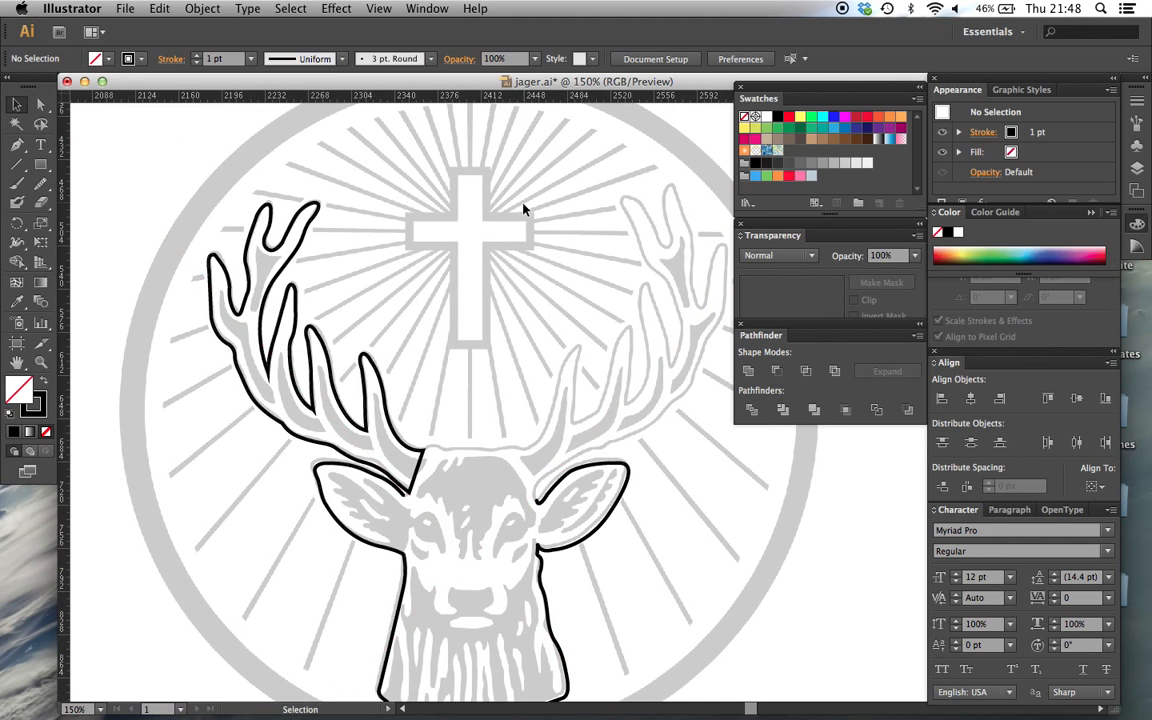
scroll(524, 210, "down", 3)
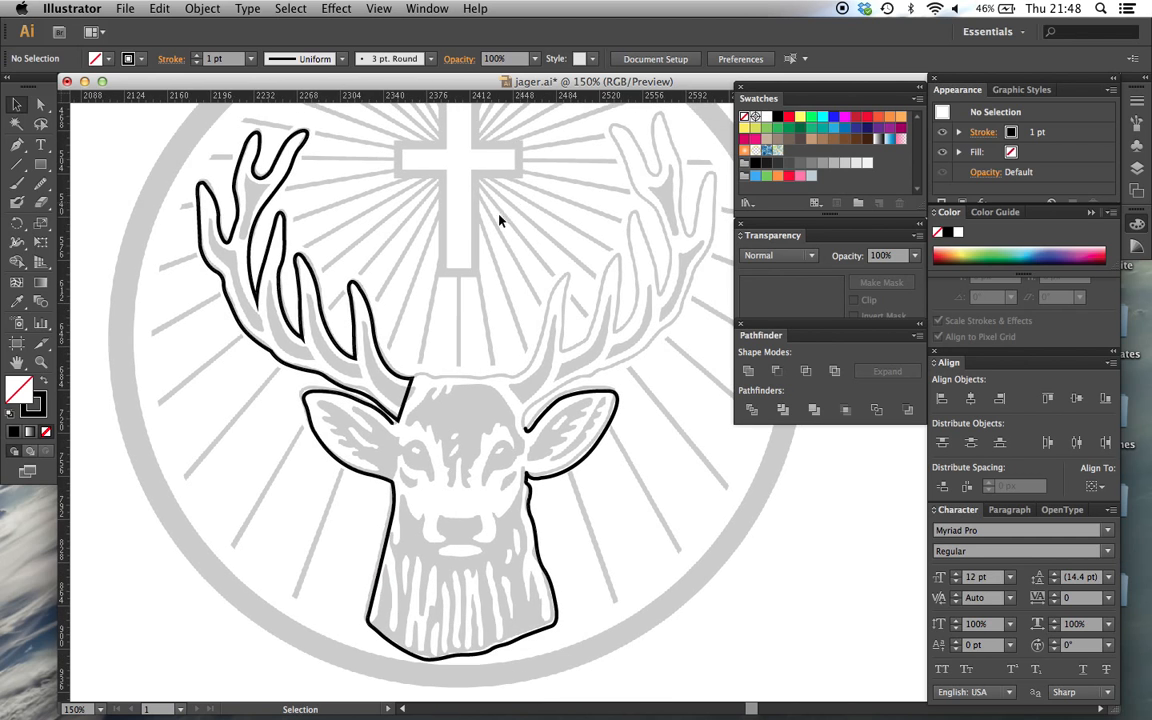
Step: Duplicate the complete antler outline toward the head's other side and reflect the copy across the vertical axis
left_click(375, 331)
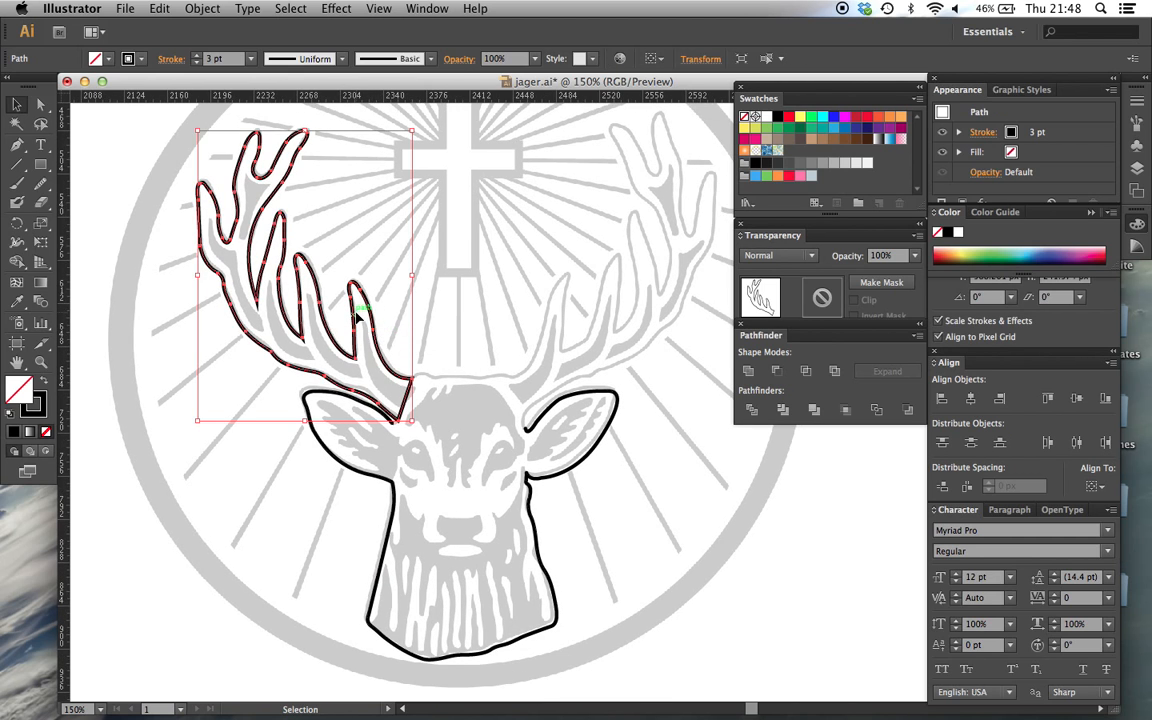
left_click_drag(368, 300, 513, 300)
left_click(202, 8)
mouse_move(214, 32)
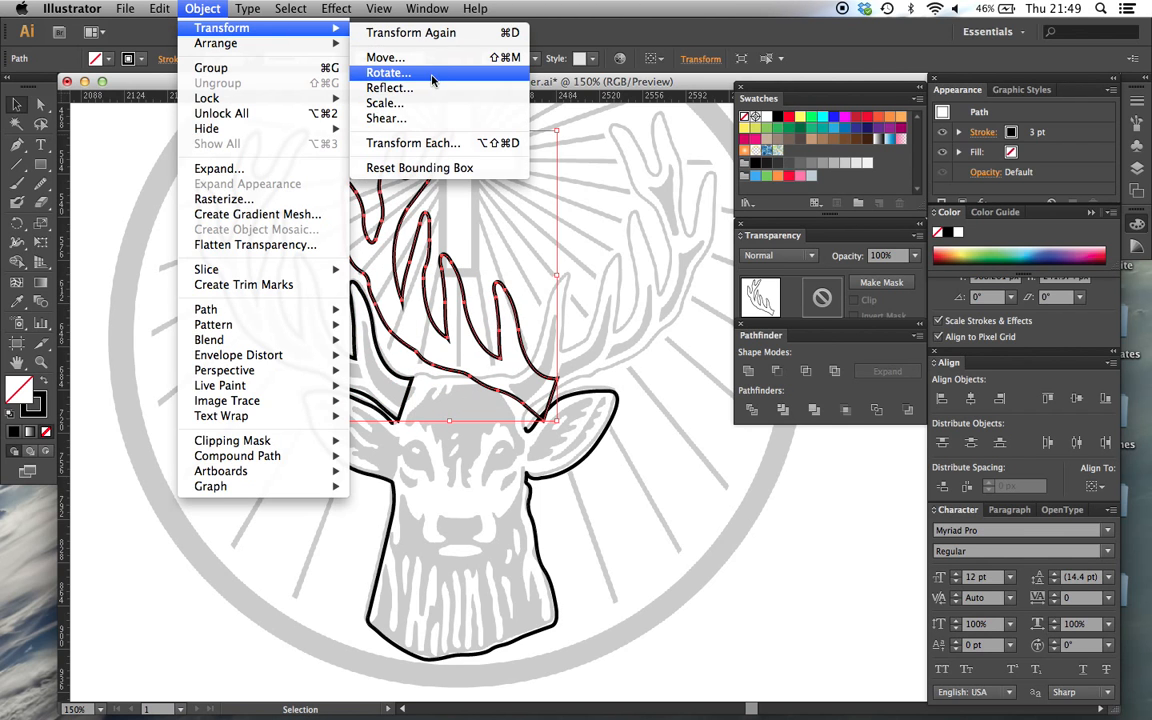
left_click(395, 88)
left_click(861, 484)
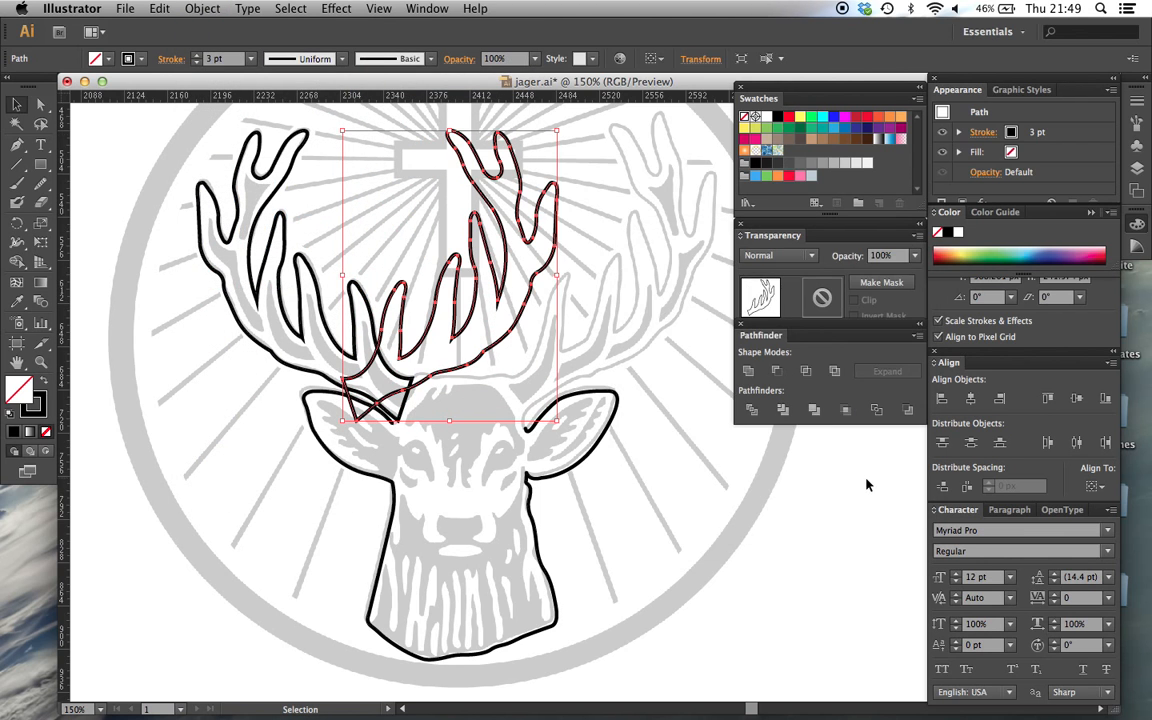
Step: Move the mirrored antler outline over the template's opposite antler and deselect it
scroll(599, 352, "up", 5)
scroll(599, 352, "right", 5)
left_click_drag(503, 262, 664, 264)
left_click_drag(656, 148, 606, 277)
left_click(606, 277)
Step: Move the tip and outer-edge anchors of the mirrored antler's topmost tine onto the template, the edge anchor at about X 2580.6, Y 478.3 px
key("super+equal")
key("super+equal")
key("super+equal")
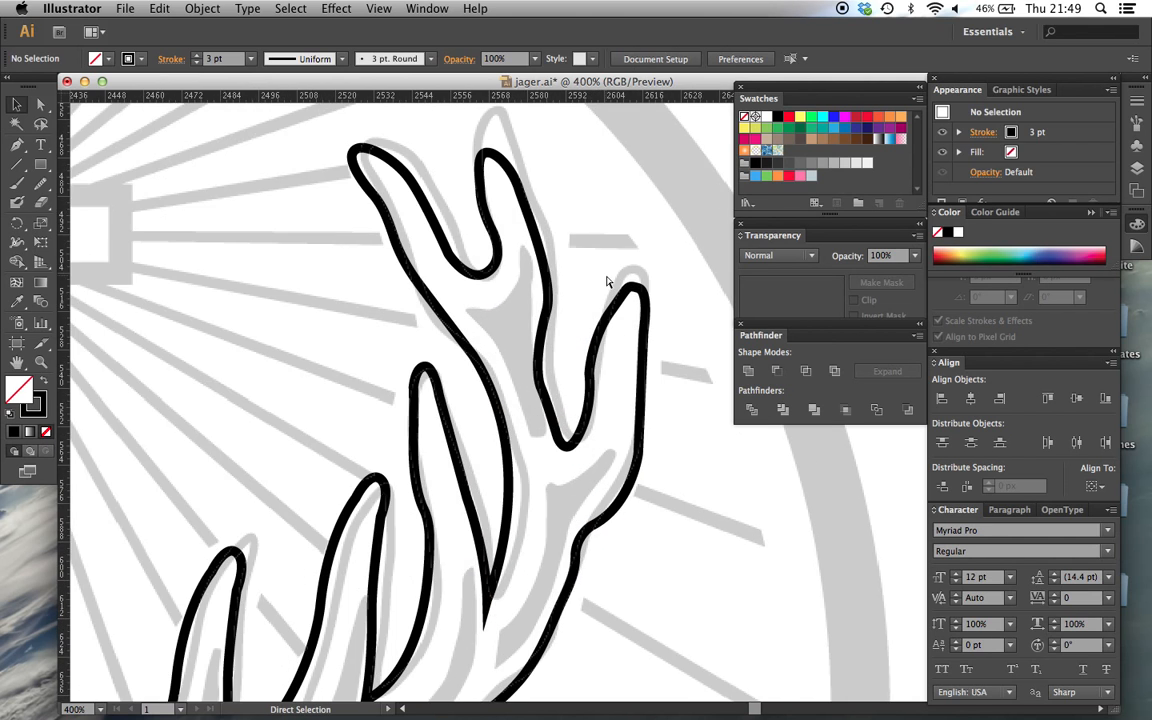
scroll(606, 280, "up", 5)
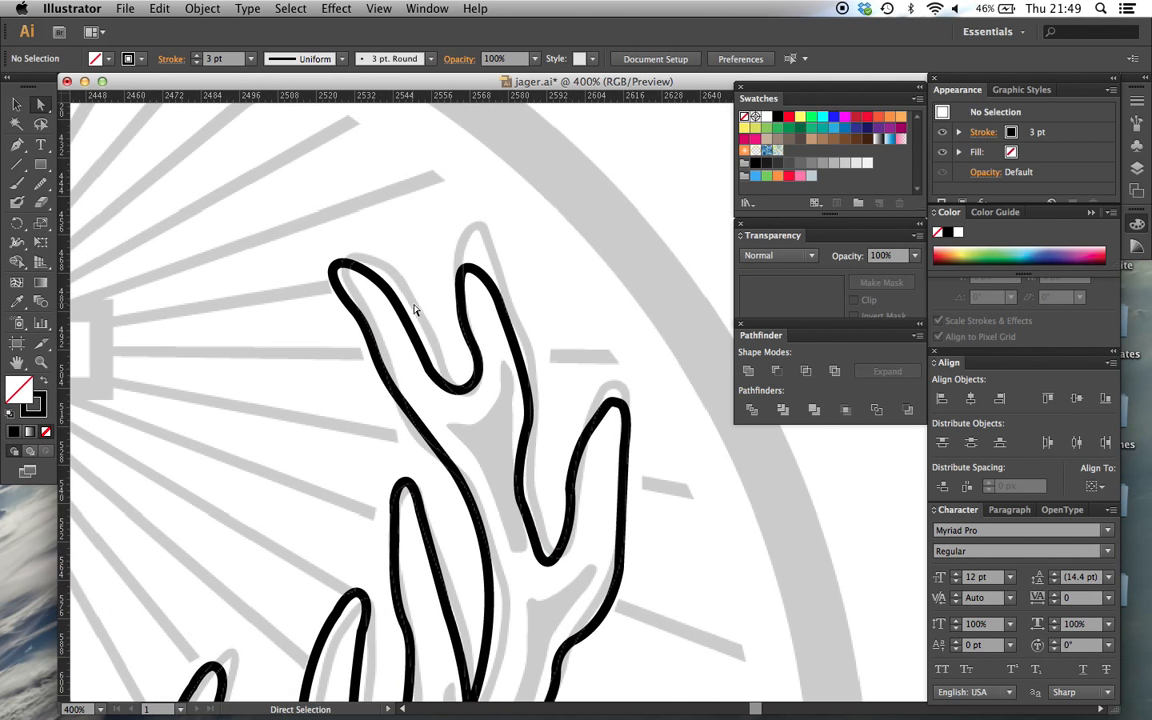
left_click_drag(468, 265, 472, 227)
left_click_drag(499, 304, 518, 313)
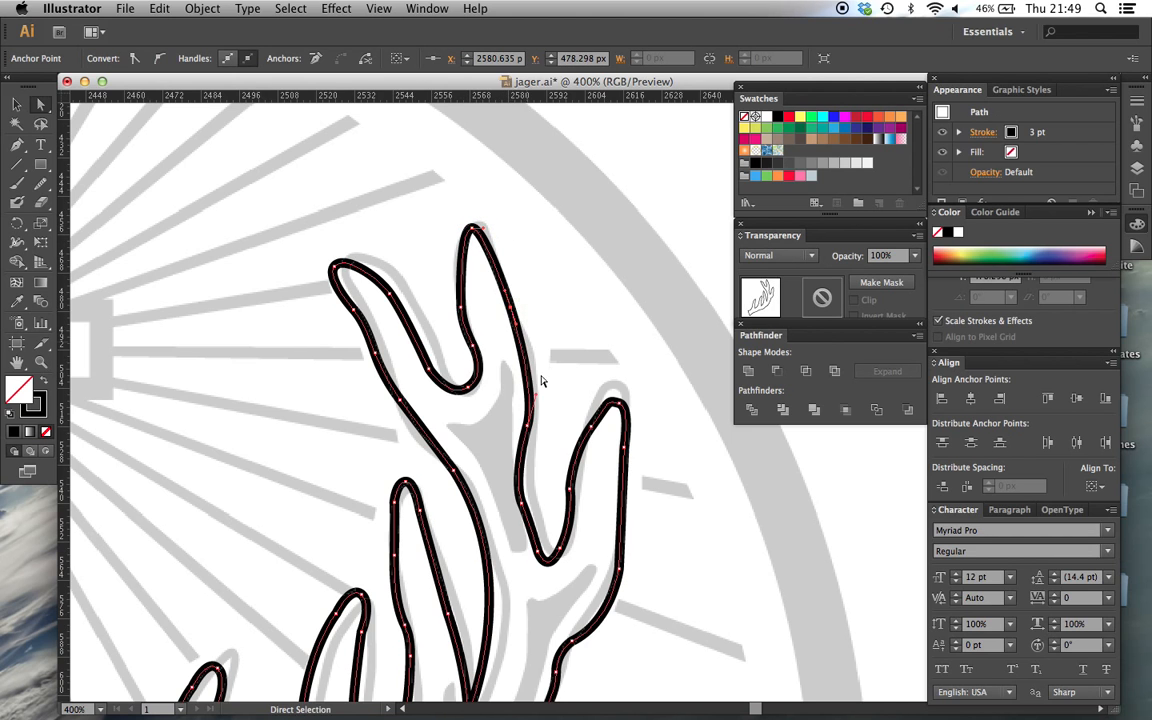
Step: Adjust the anchors along the topmost tine's lower edge and the notch beside it to follow the template, and deselect the outline
left_click(527, 428)
left_click_drag(521, 504, 534, 504)
left_click(538, 552)
left_click_drag(545, 553, 551, 551)
left_click(645, 558)
Step: Examine the rest of the mirrored antler outline against the template, down to where both antlers meet the head
scroll(645, 558, "down", 5)
scroll(645, 558, "left", 2)
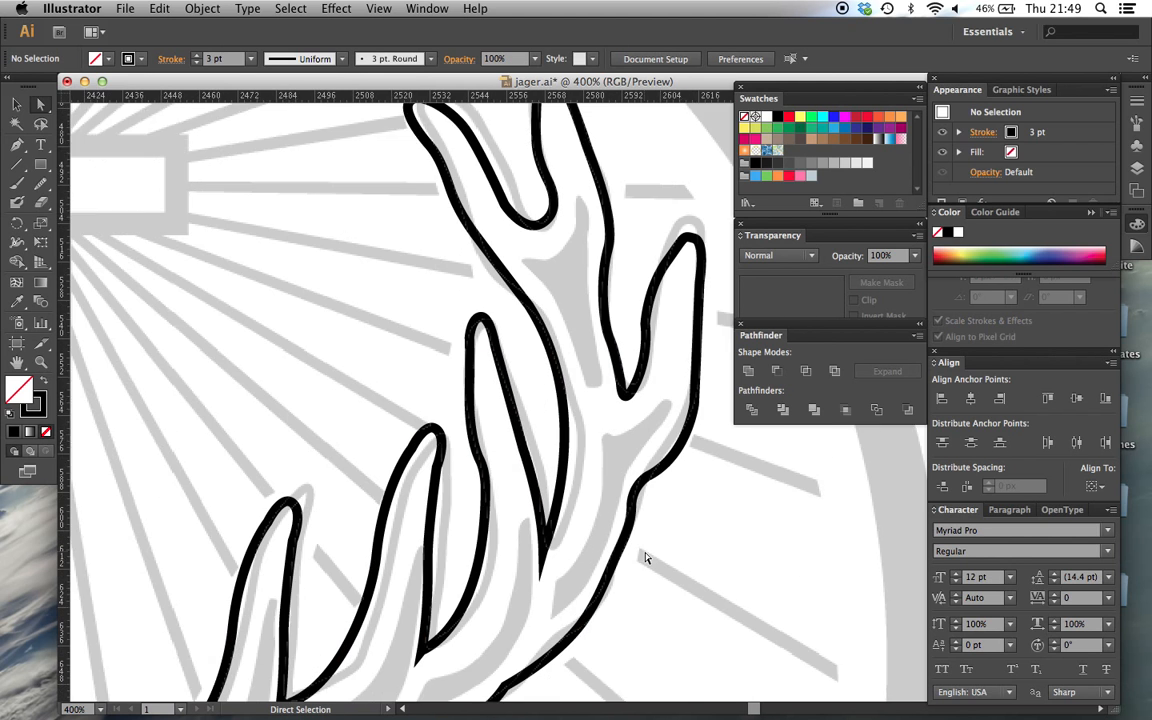
scroll(505, 392, "down", 5)
scroll(505, 392, "left", 4)
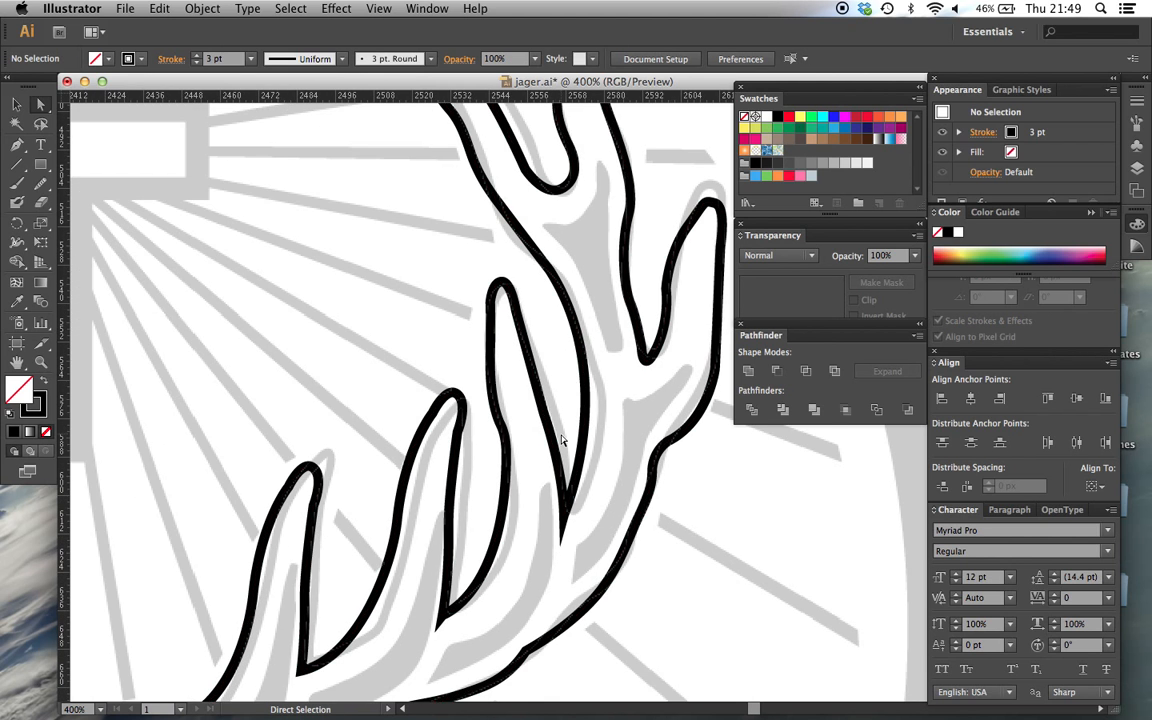
scroll(561, 440, "right", 8)
scroll(561, 440, "up", 4)
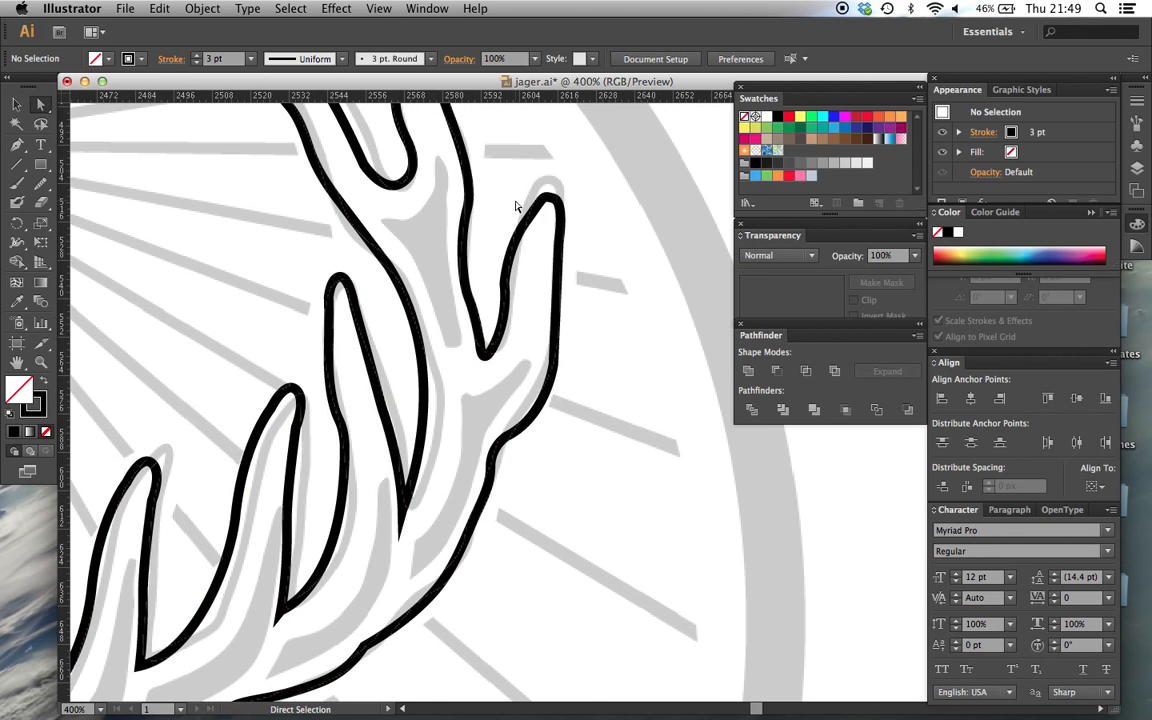
scroll(516, 206, "left", 12)
scroll(516, 206, "down", 5)
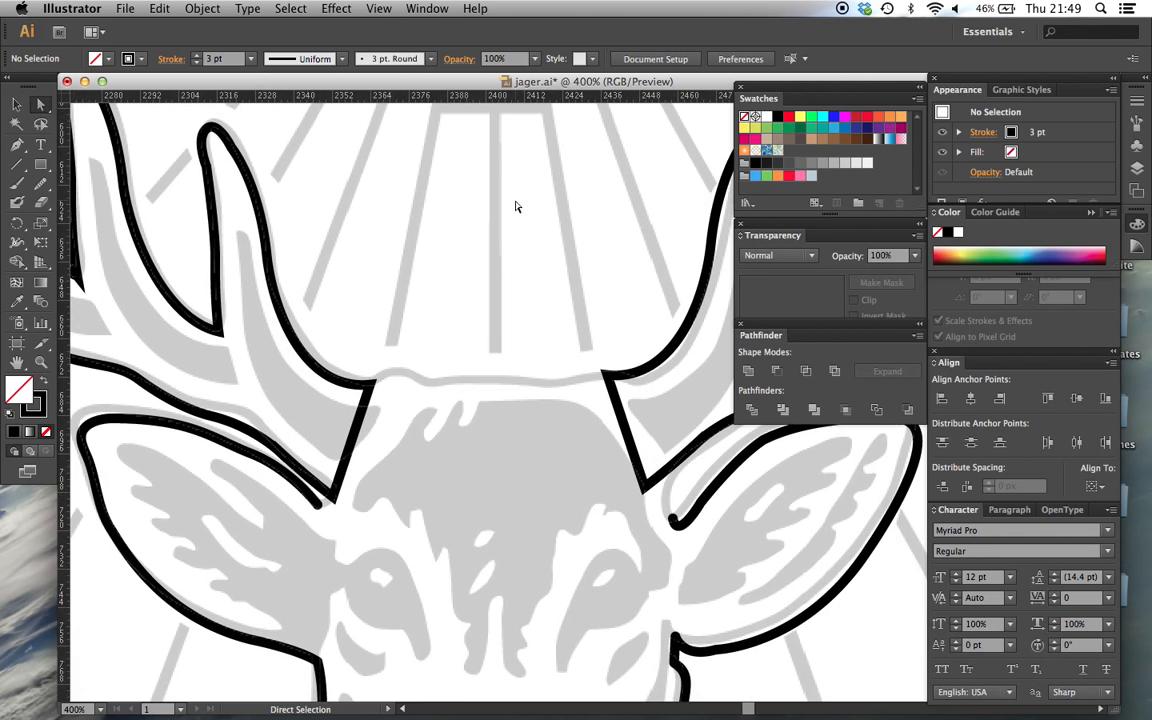
Step: Add an anchor point to the straight base edge of each antler outline and delete it to open both outlines
scroll(516, 206, "down", 2)
scroll(516, 206, "right", 2)
left_click_drag(17, 144, 84, 164)
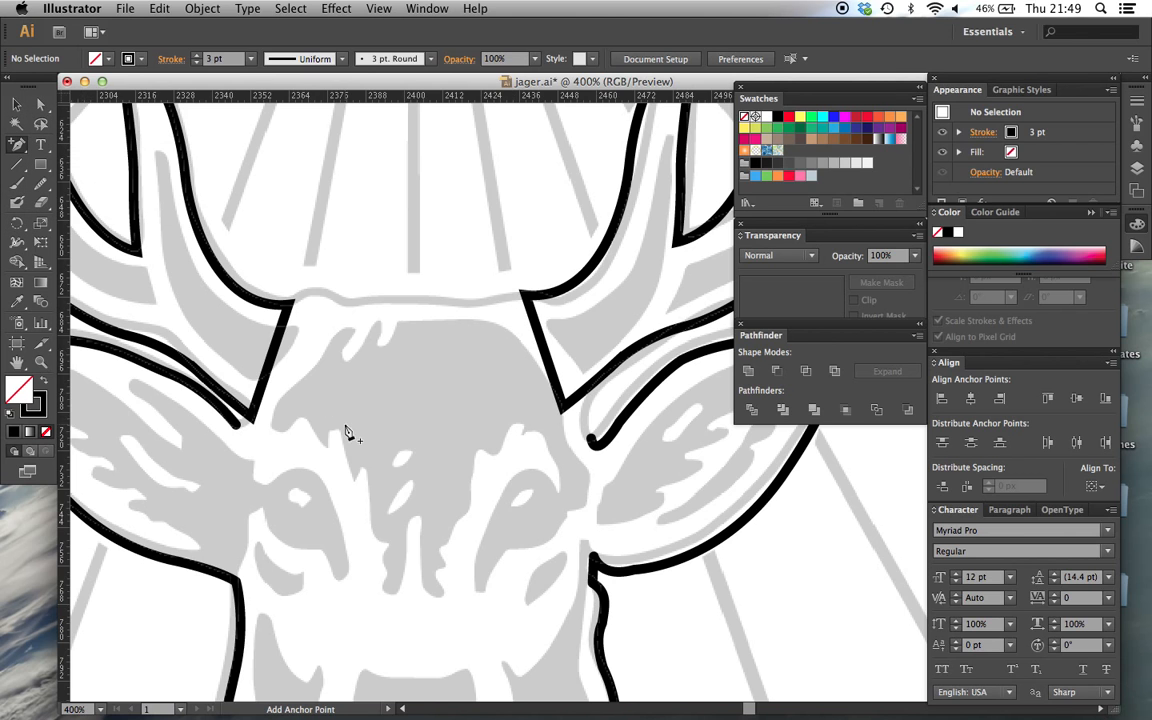
left_click(274, 338)
key("Delete")
left_click(545, 357)
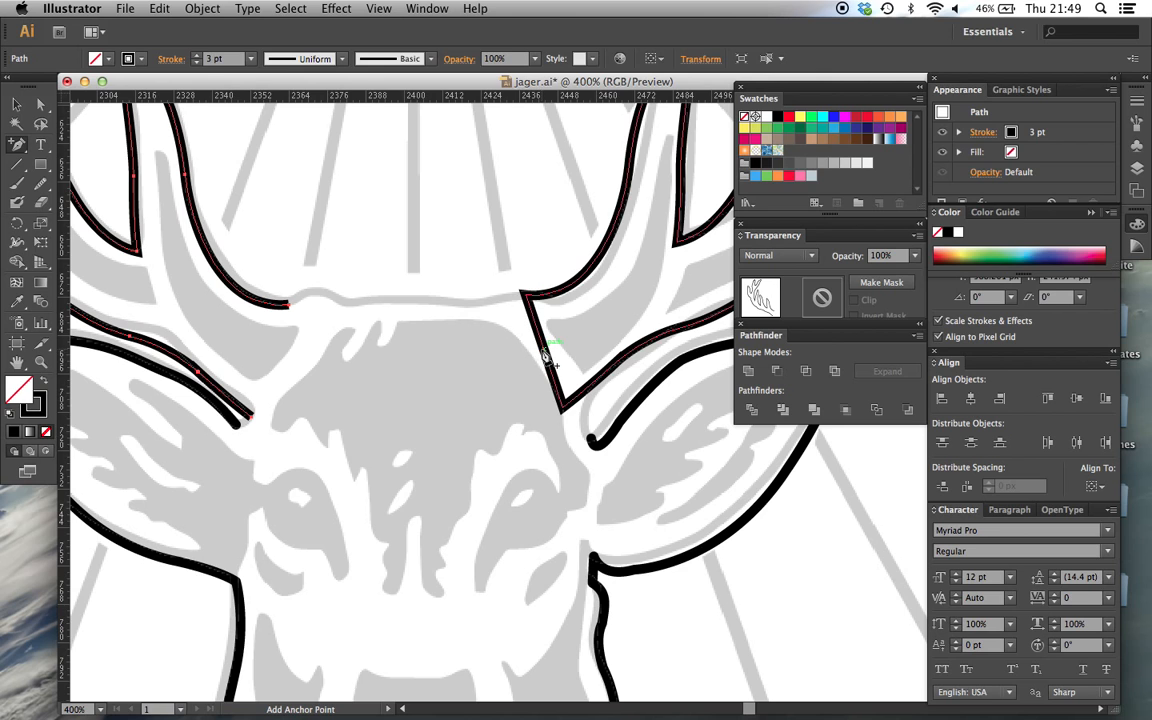
key("Delete")
Step: Join the head outline's open ear end to the original antler's lower end with a curved Pen segment, and deselect the path
key("a")
key("p")
left_click(246, 414)
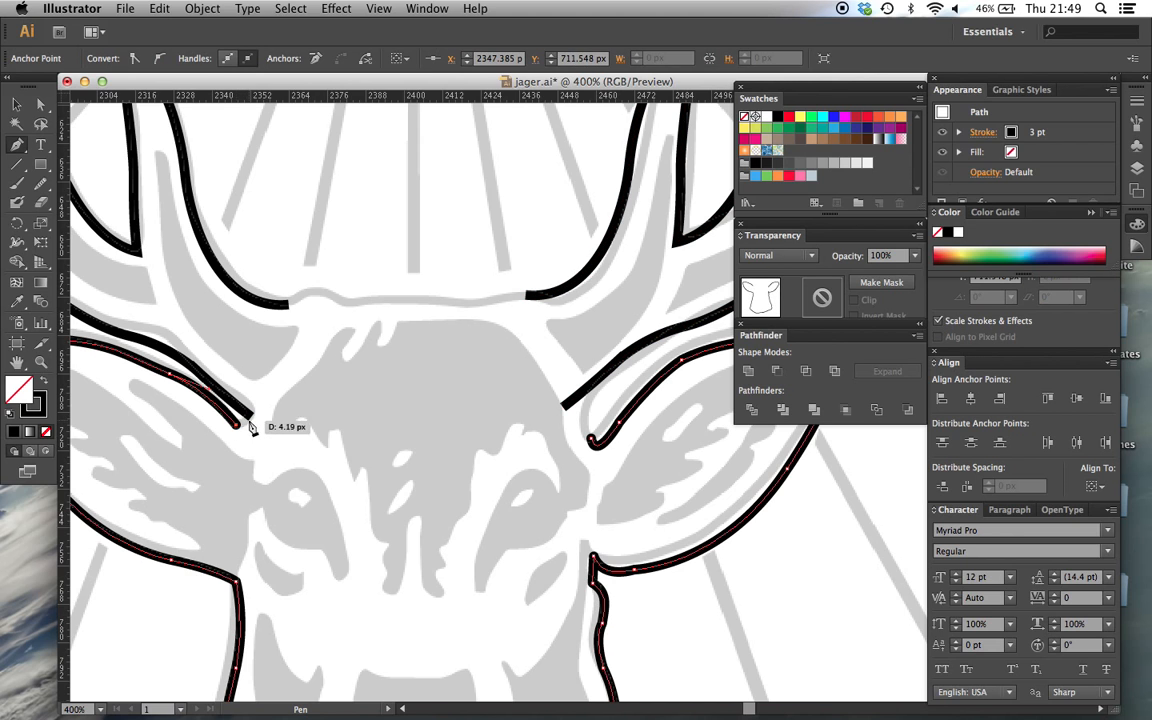
left_click_drag(251, 415, 244, 398)
scroll(386, 378, "right", 4)
scroll(386, 378, "up", 2)
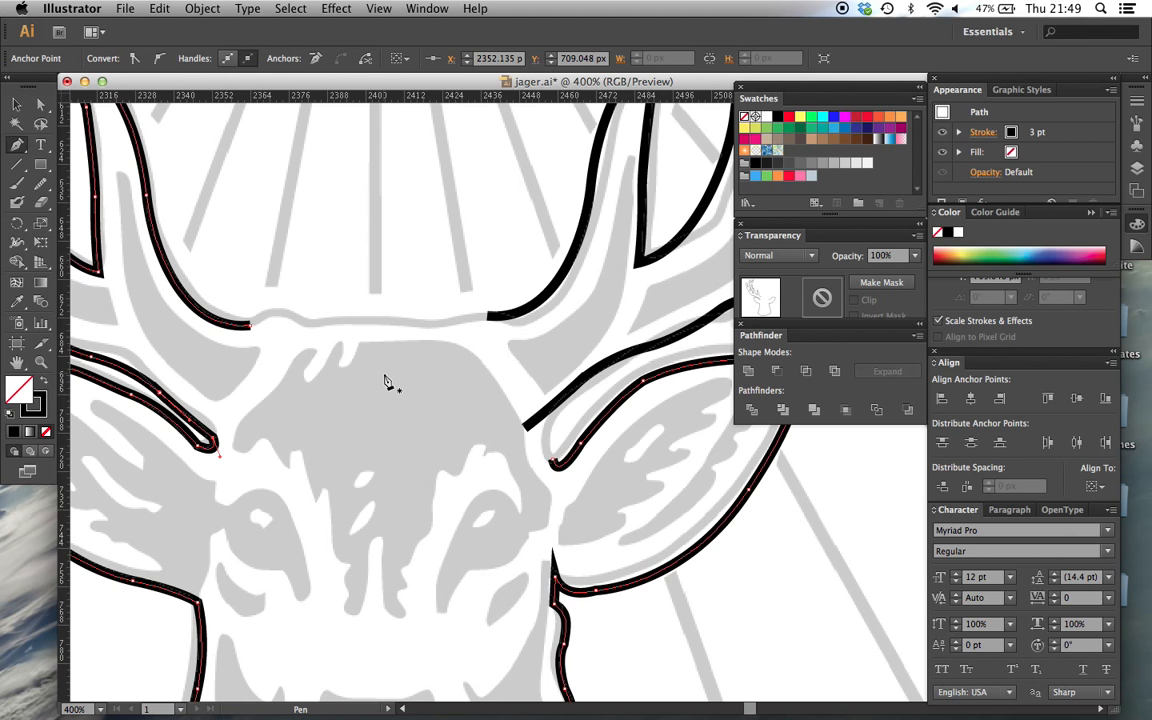
key("v")
left_click(368, 361)
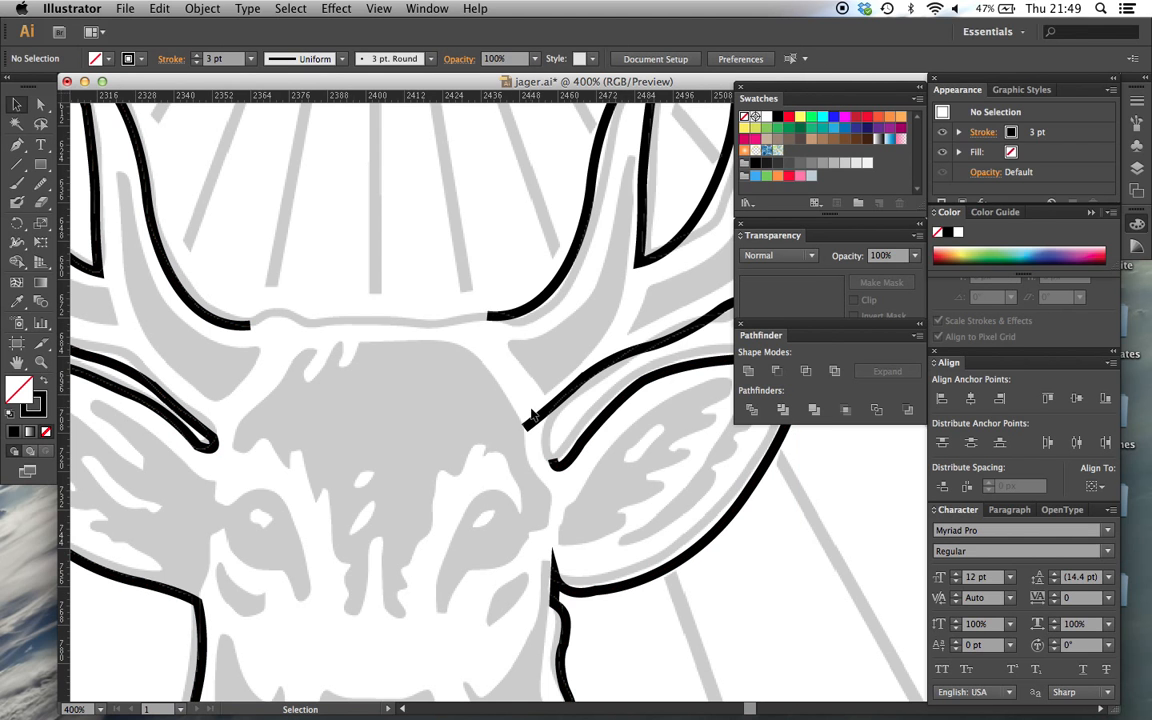
Step: Examine the joined antler, ear and head outline in the next copy of the logo
key("super+minus")
key("super+minus")
key("super+minus")
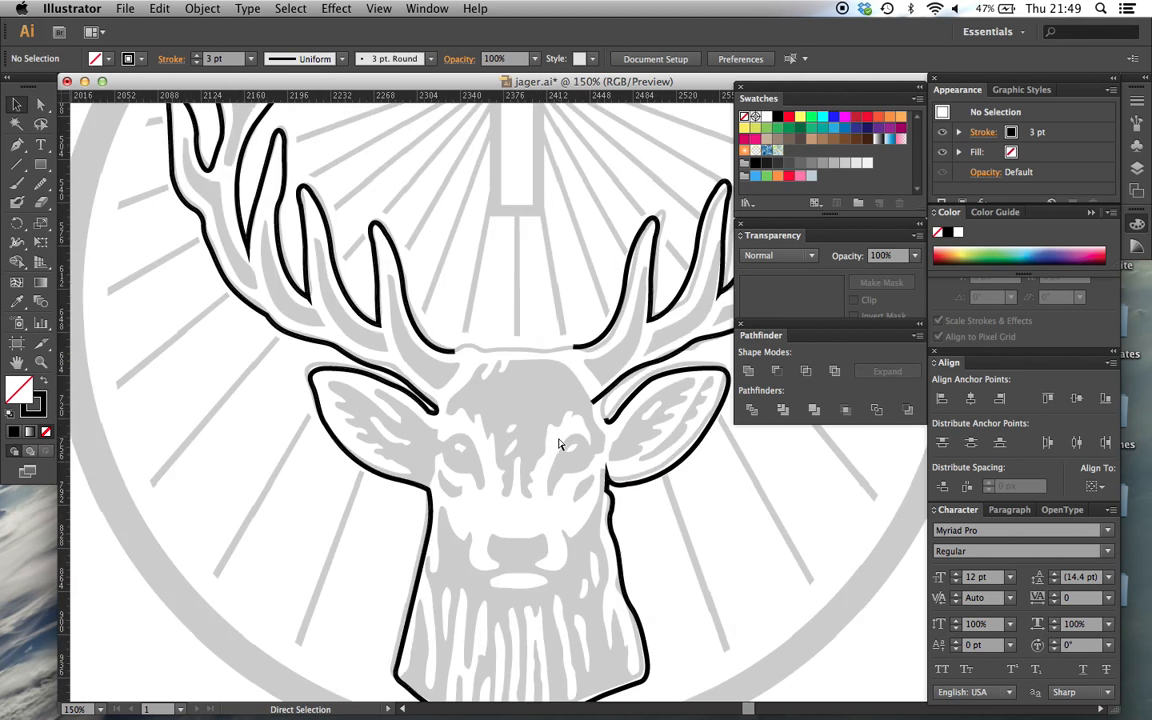
key("super+minus")
scroll(558, 444, "right", 10)
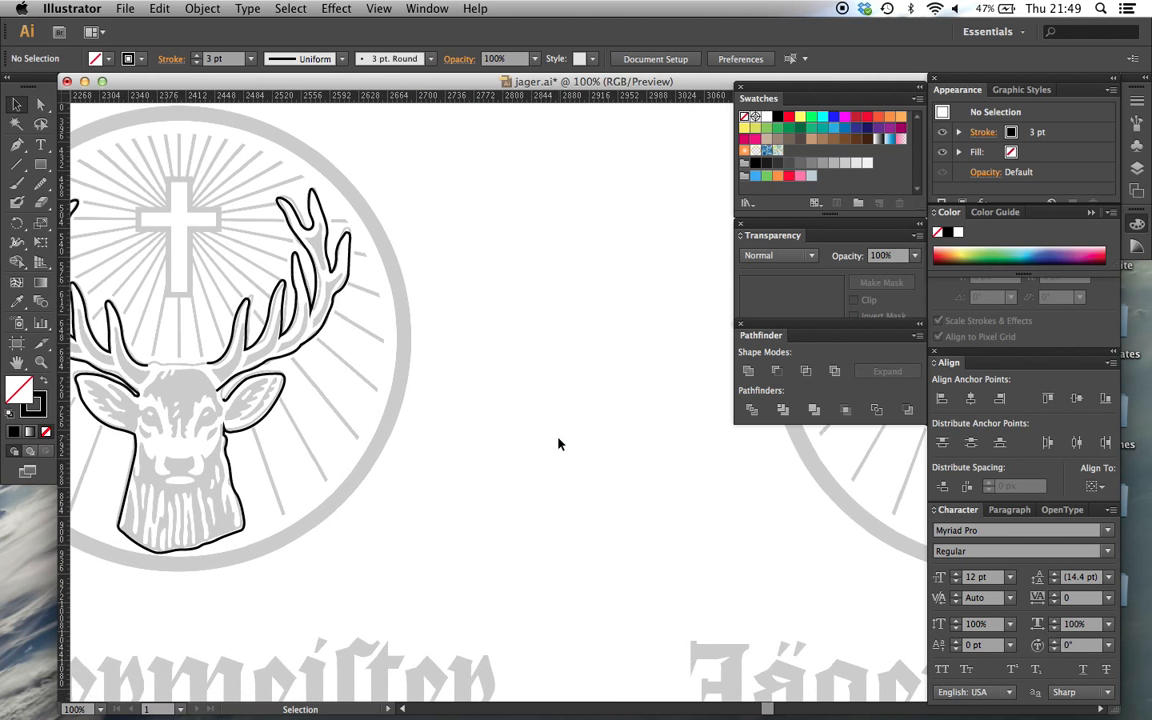
scroll(558, 444, "right", 12)
scroll(560, 444, "right", 2)
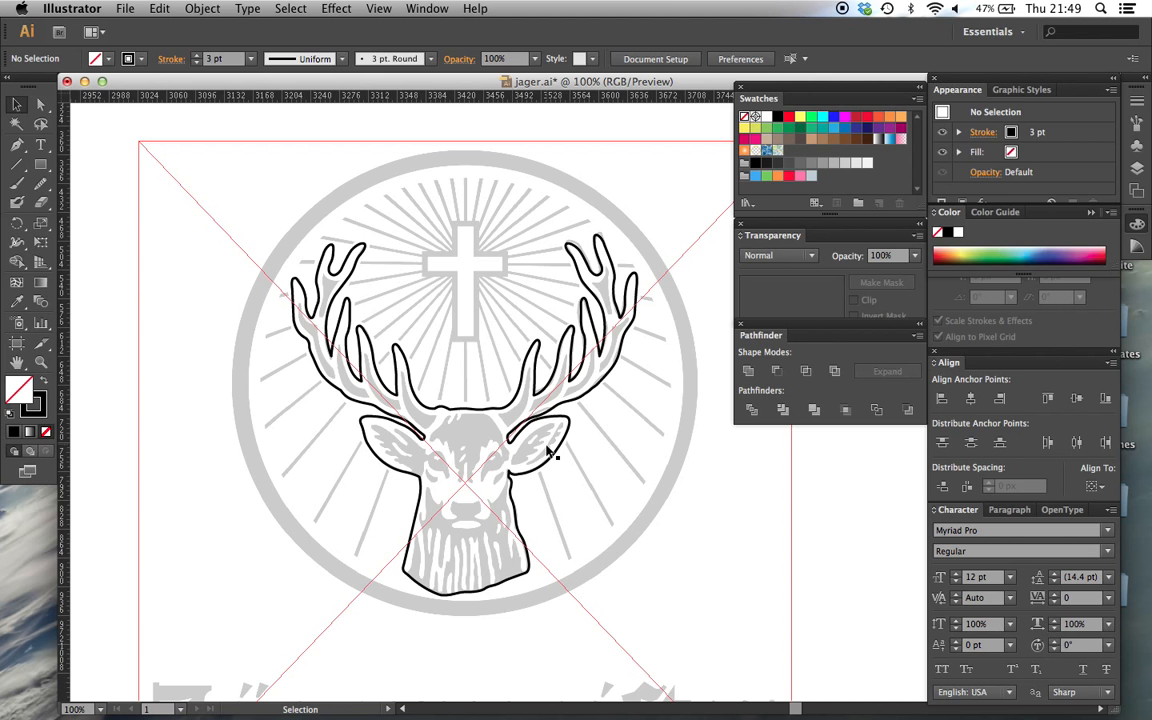
Step: Lock the logo template image in place and make the stroke colour active
left_click(602, 498)
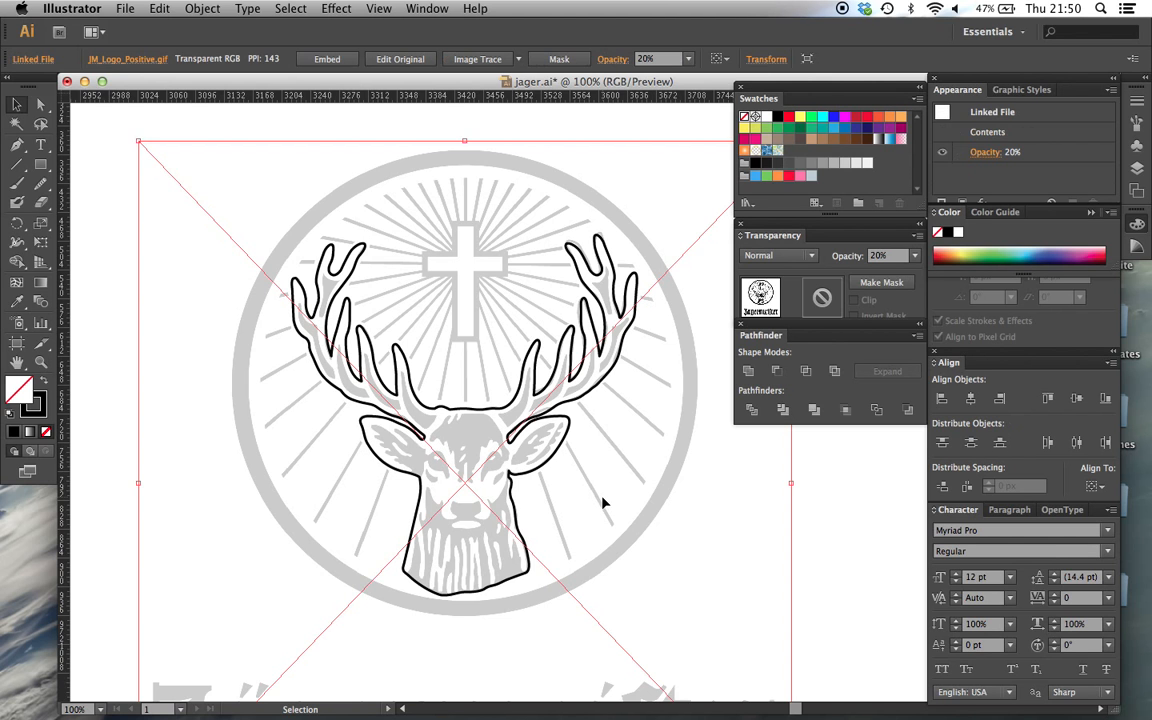
key("super+2")
key("super+equal")
key("super+equal")
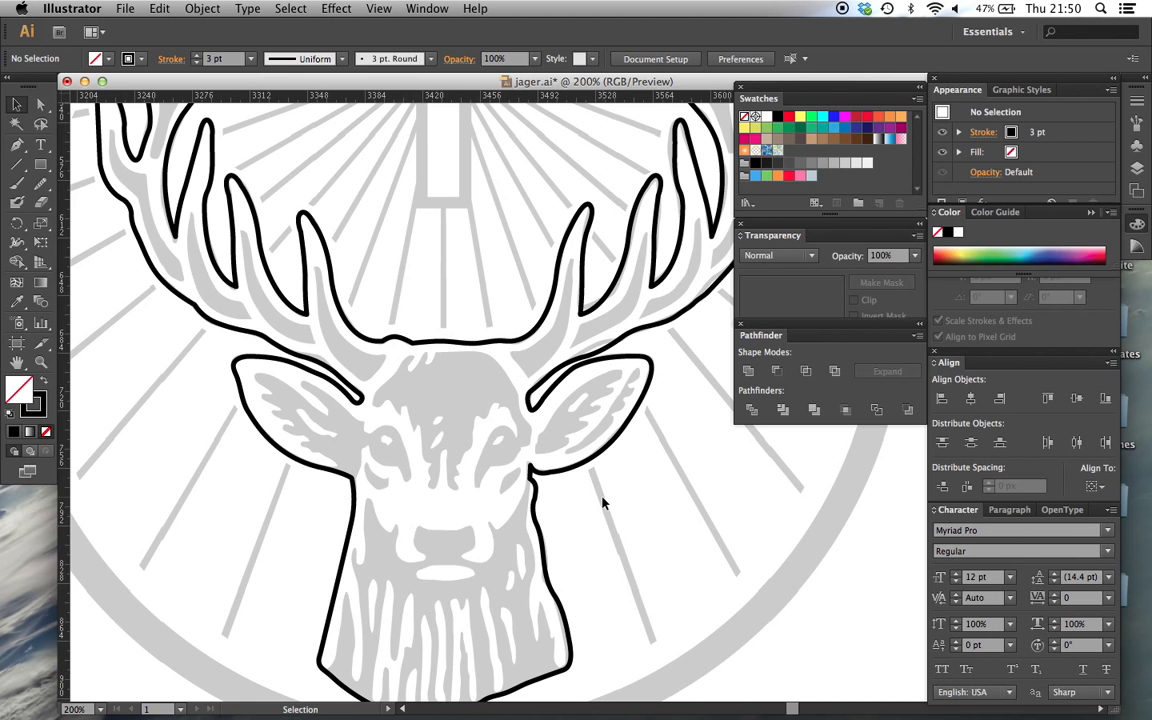
scroll(602, 503, "up", 2)
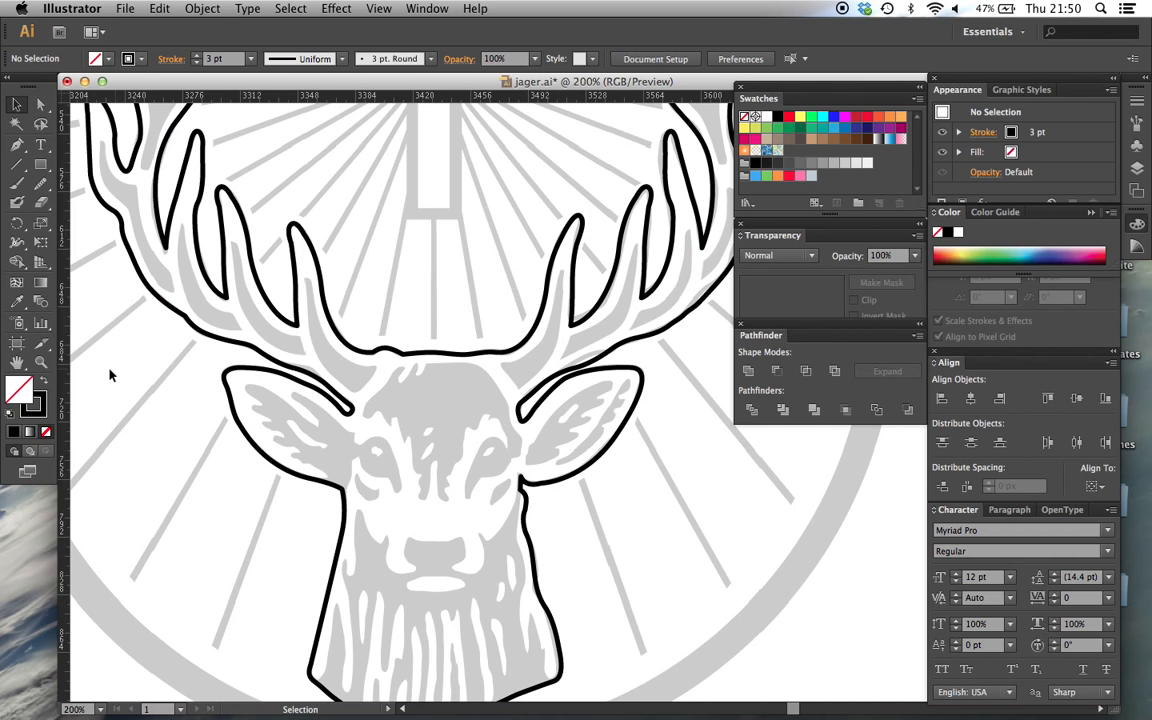
left_click(33, 403)
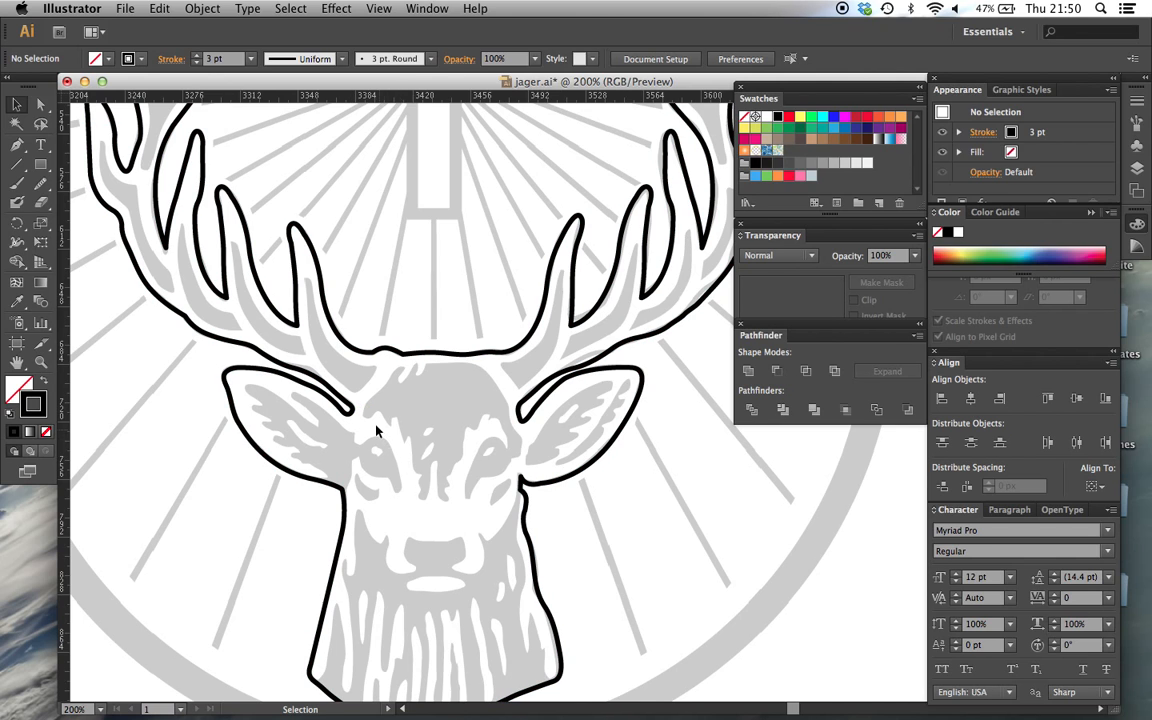
key("super+plus")
key("super+plus")
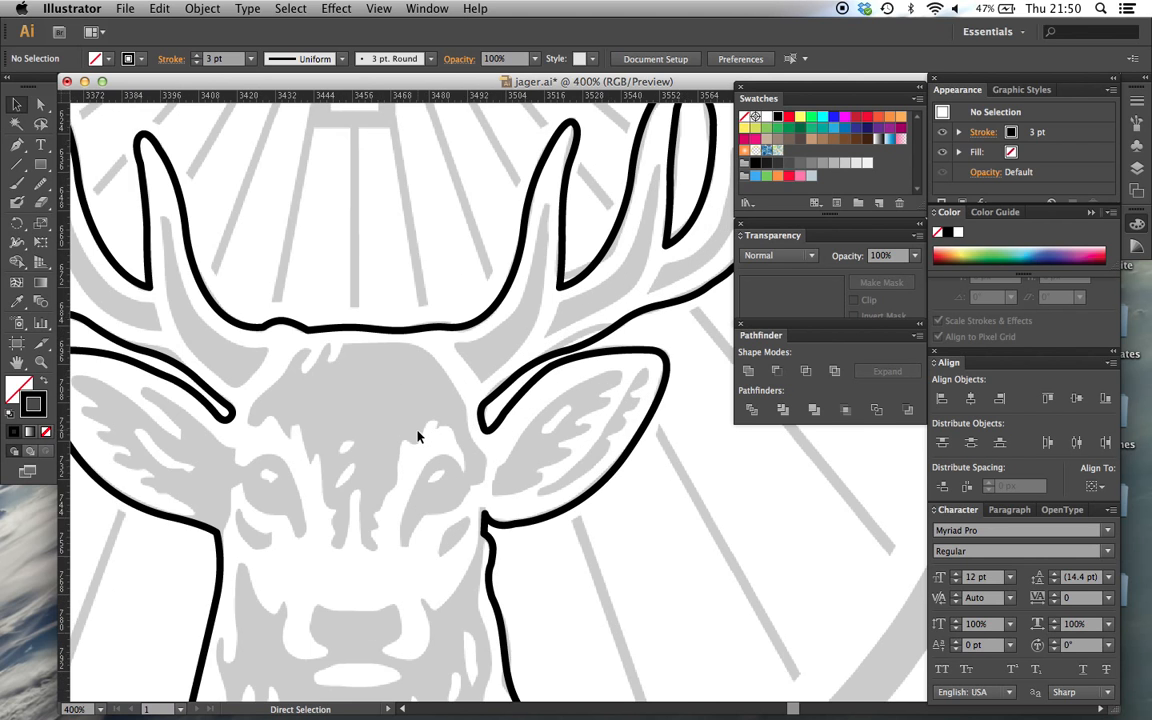
scroll(418, 436, "left", 5)
scroll(418, 436, "down", 4)
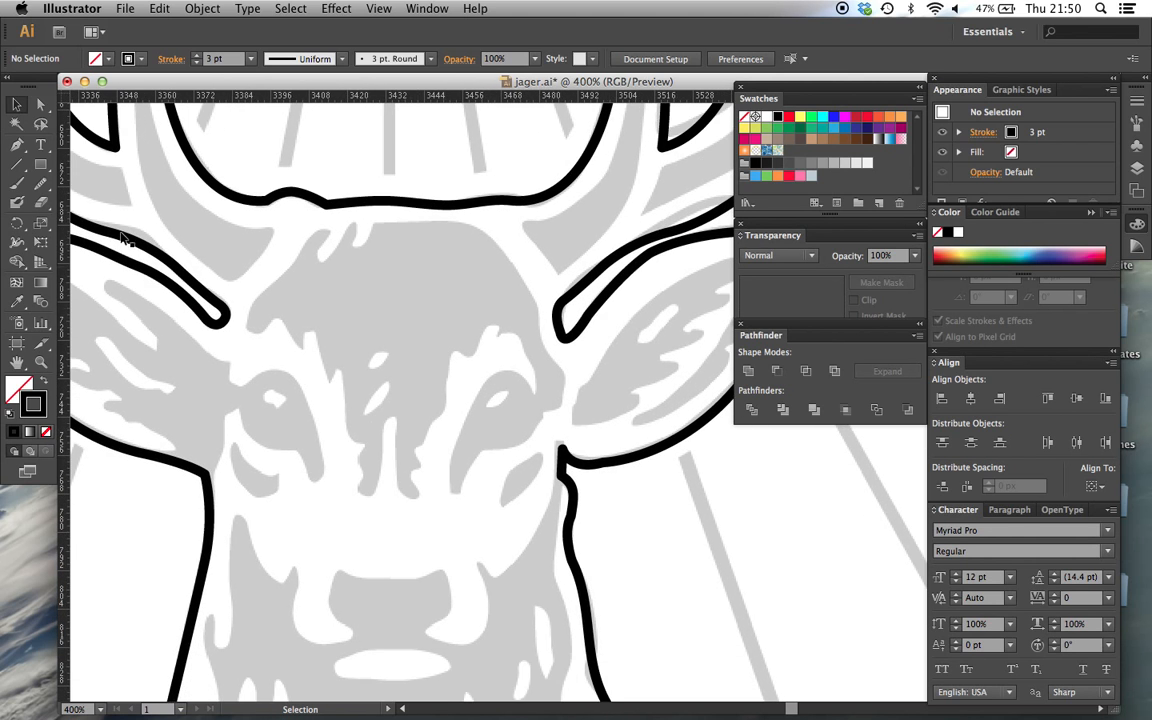
Step: Try tracing the forehead patch's outer edge with a curved Pen path, and delete it
left_click(17, 145)
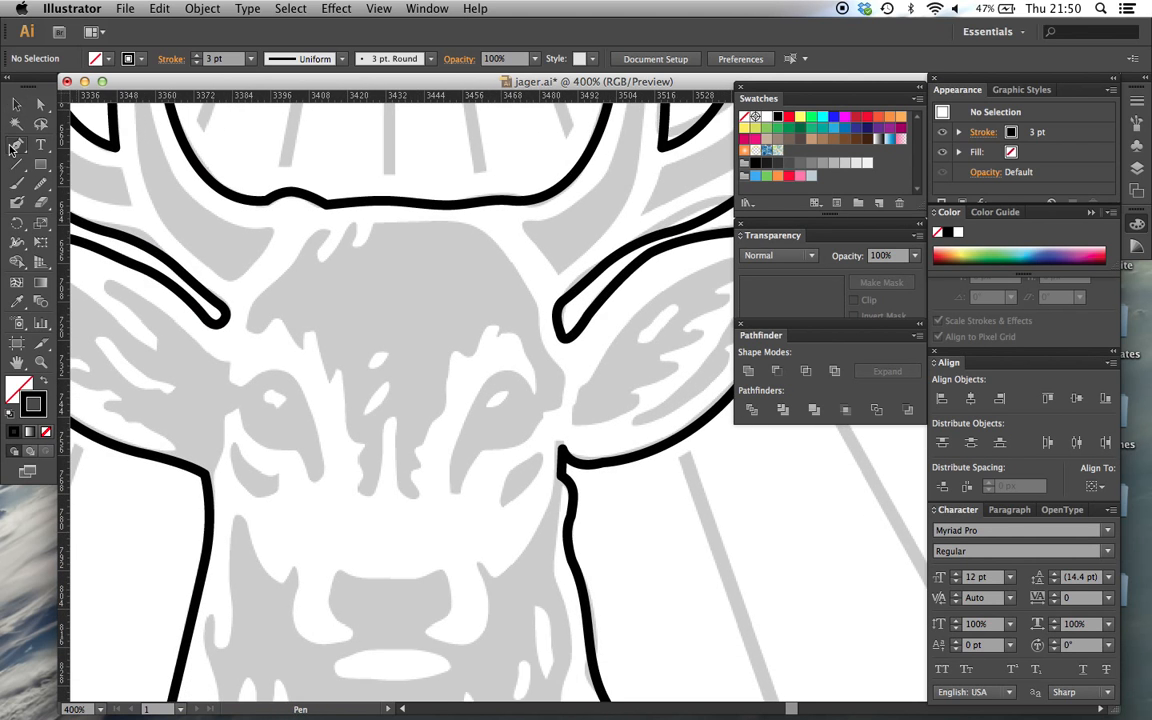
left_click(309, 240)
left_click(300, 256)
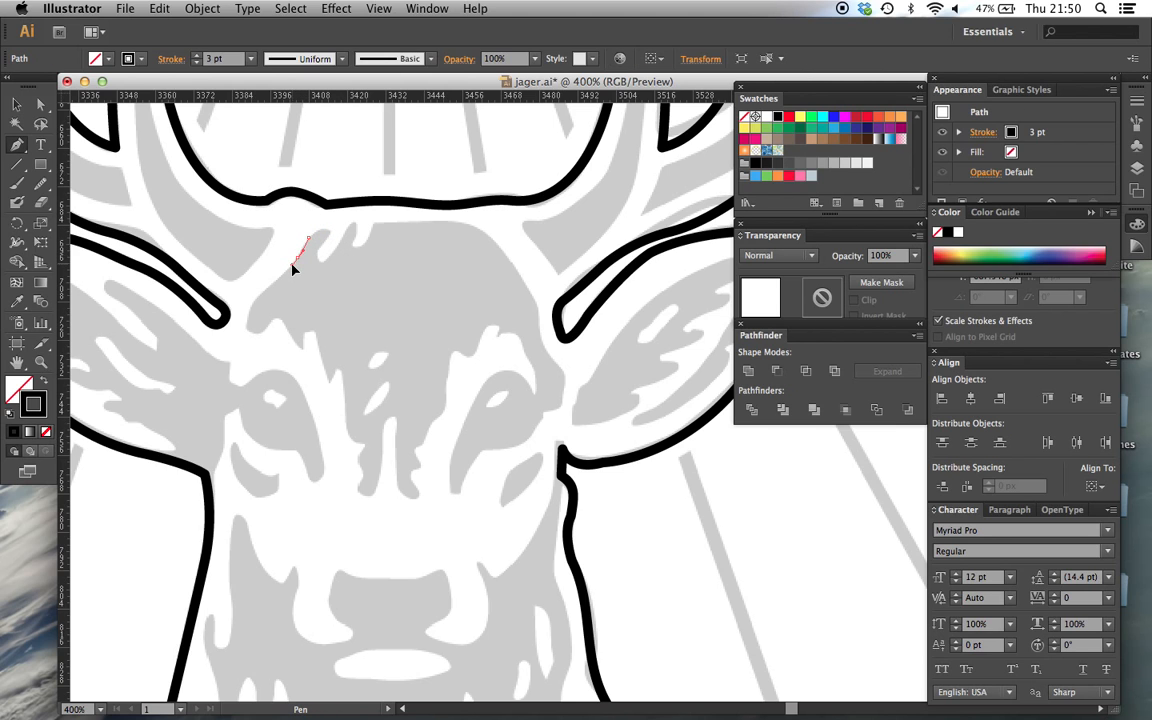
left_click(273, 281)
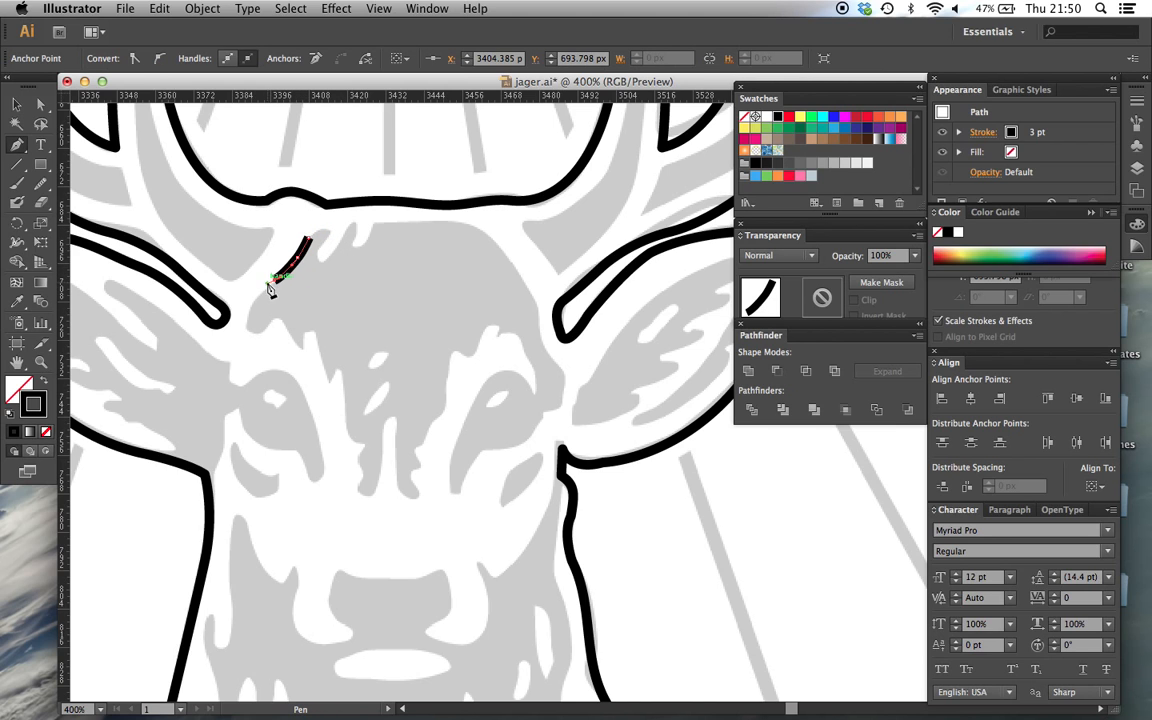
left_click_drag(247, 323, 250, 333)
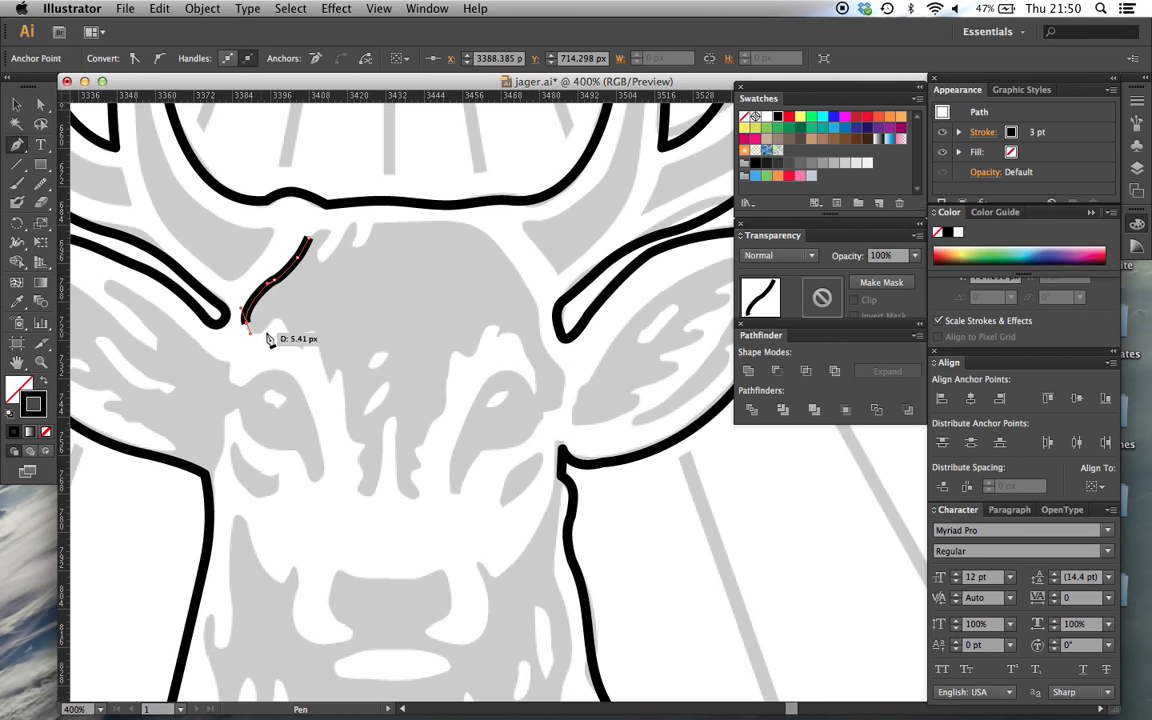
left_click(279, 317)
key("v")
left_click(307, 357)
left_click_drag(307, 357, 268, 272)
key("Delete")
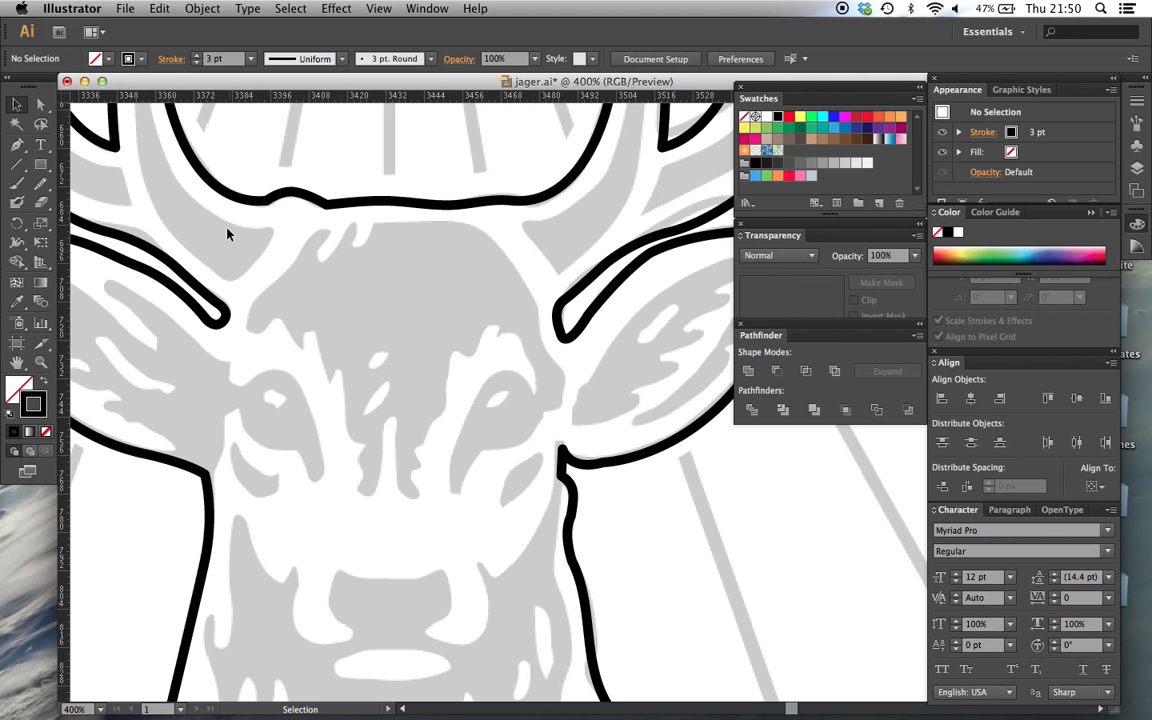
Step: Paint a freehand Paintbrush stroke along the forehead patch's jagged edge, from its upper tip down between the eyes
left_click(15, 185)
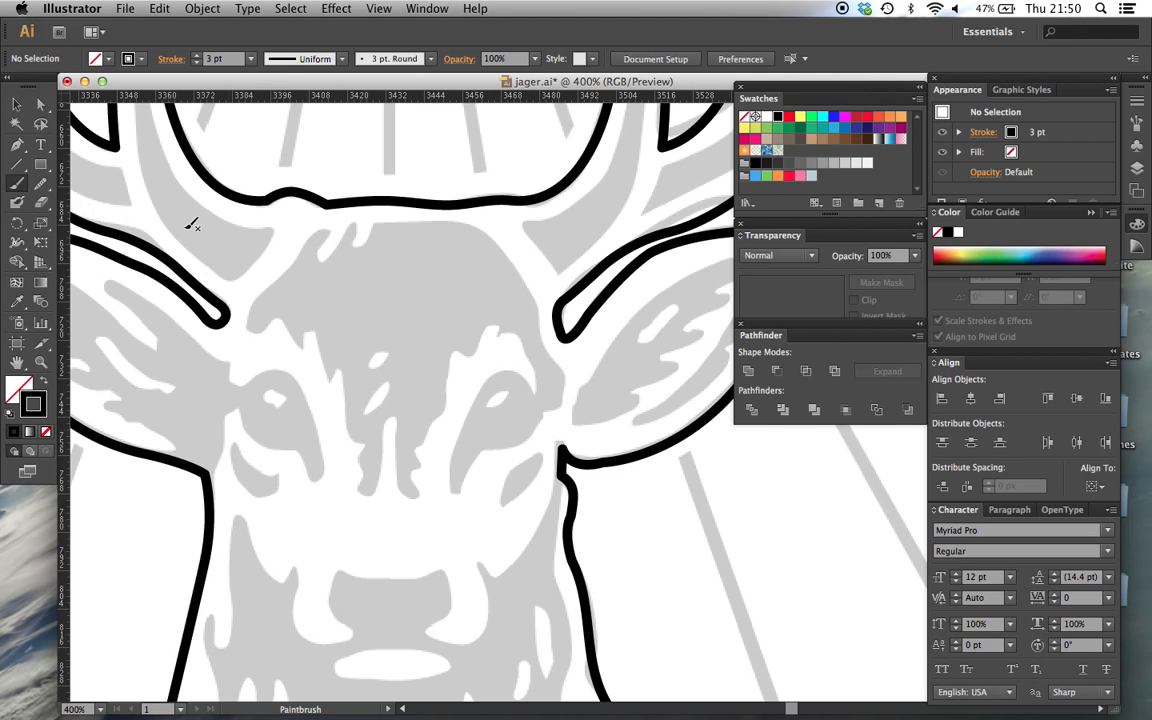
left_click(322, 230)
mouse_move(318, 231)
left_mouse_down()
mouse_move(248, 320)
mouse_move(262, 328)
mouse_move(285, 316)
mouse_move(306, 352)
mouse_move(304, 331)
mouse_move(317, 332)
mouse_move(332, 377)
mouse_move(342, 365)
mouse_move(367, 468)
left_mouse_up()
key("v")
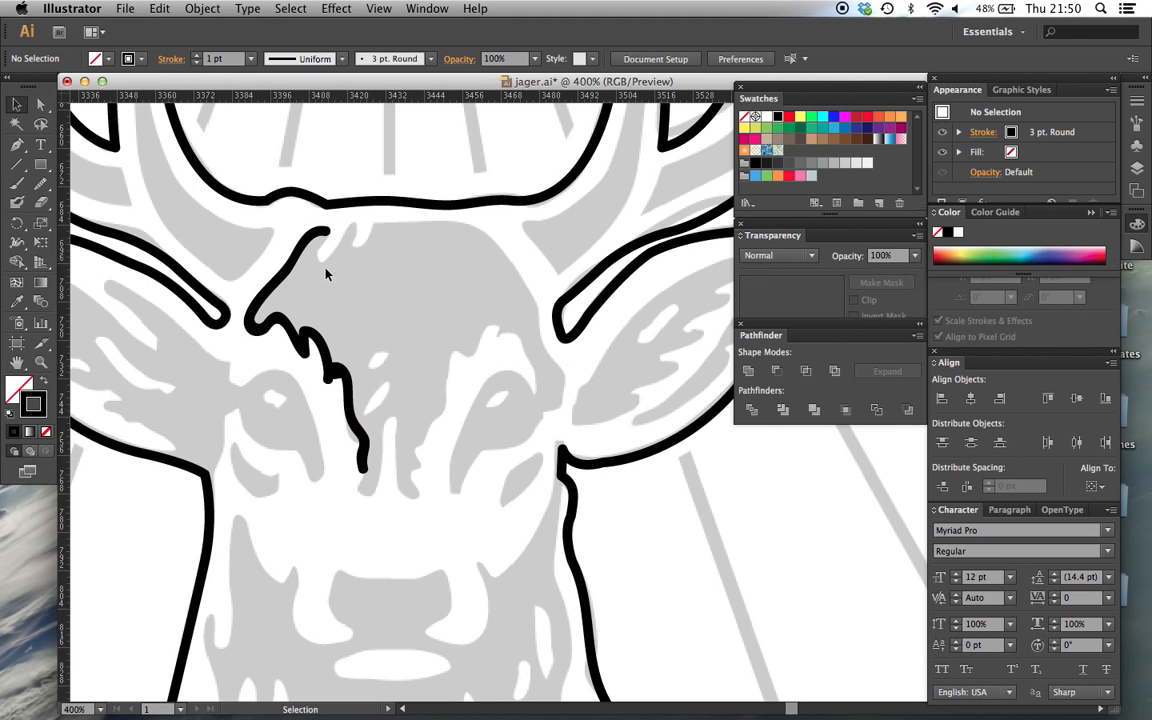
Step: Change the forehead stroke's brush definition to Basic and deselect it
left_click(327, 342)
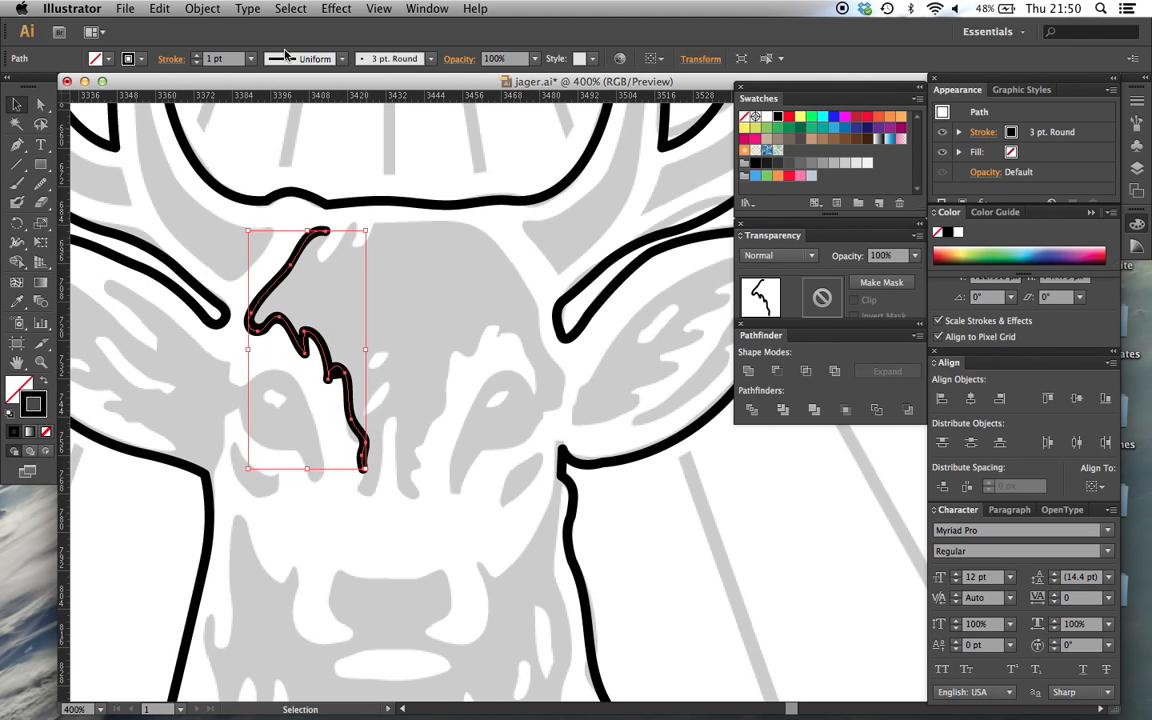
left_click(385, 59)
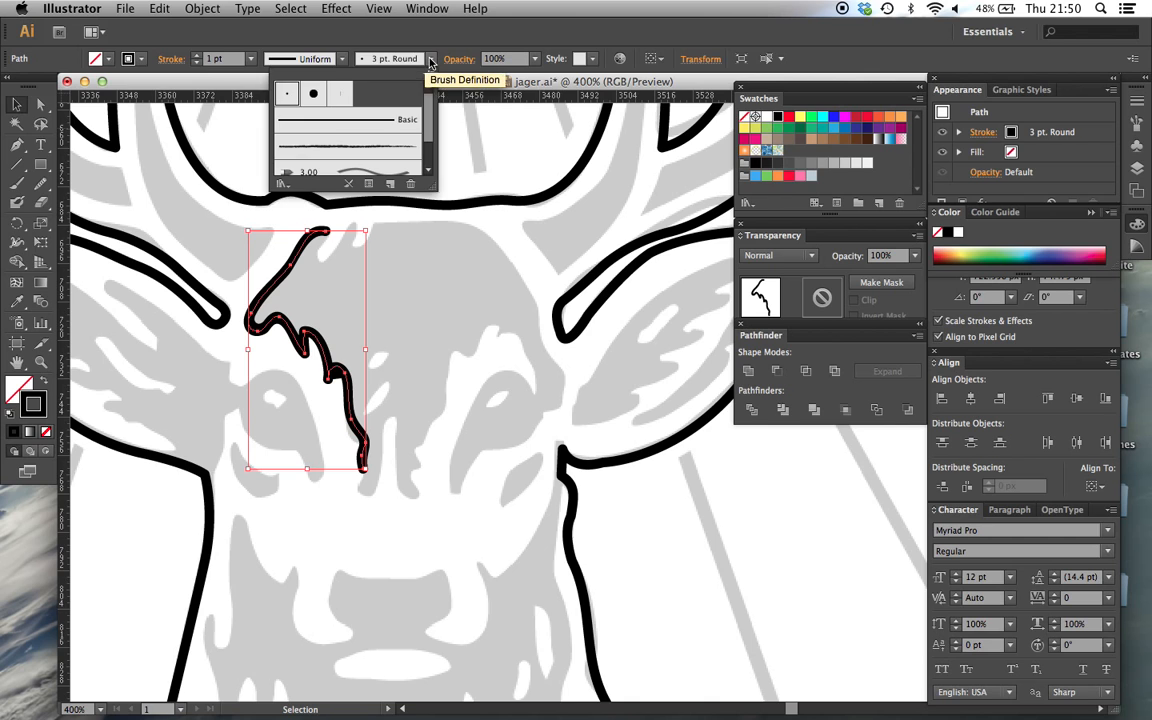
left_click(368, 129)
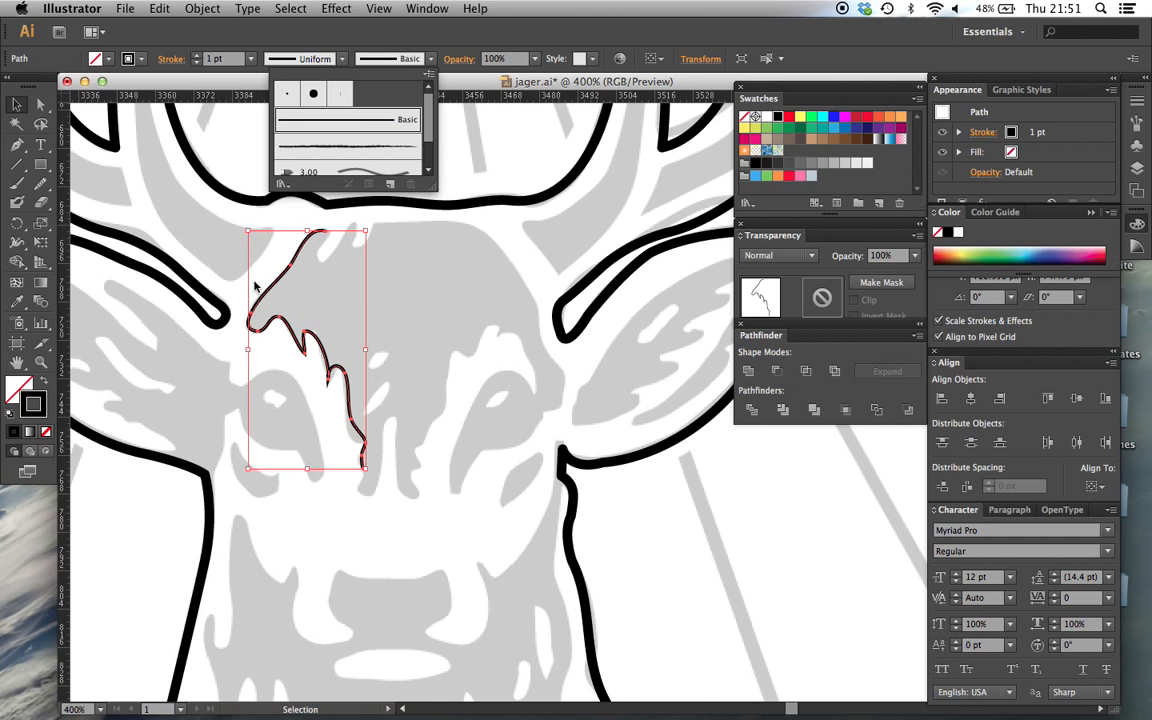
left_click(501, 342)
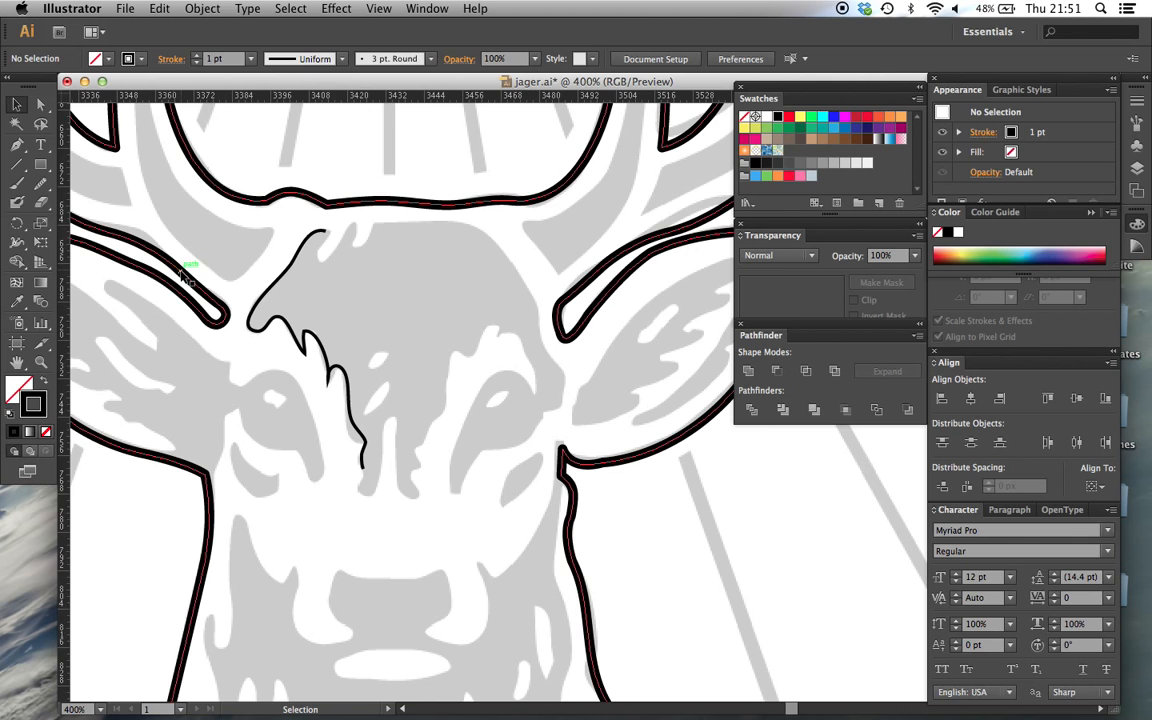
Step: Compare the stroke weight of the outer stag outline with that of the forehead line
left_click(183, 275)
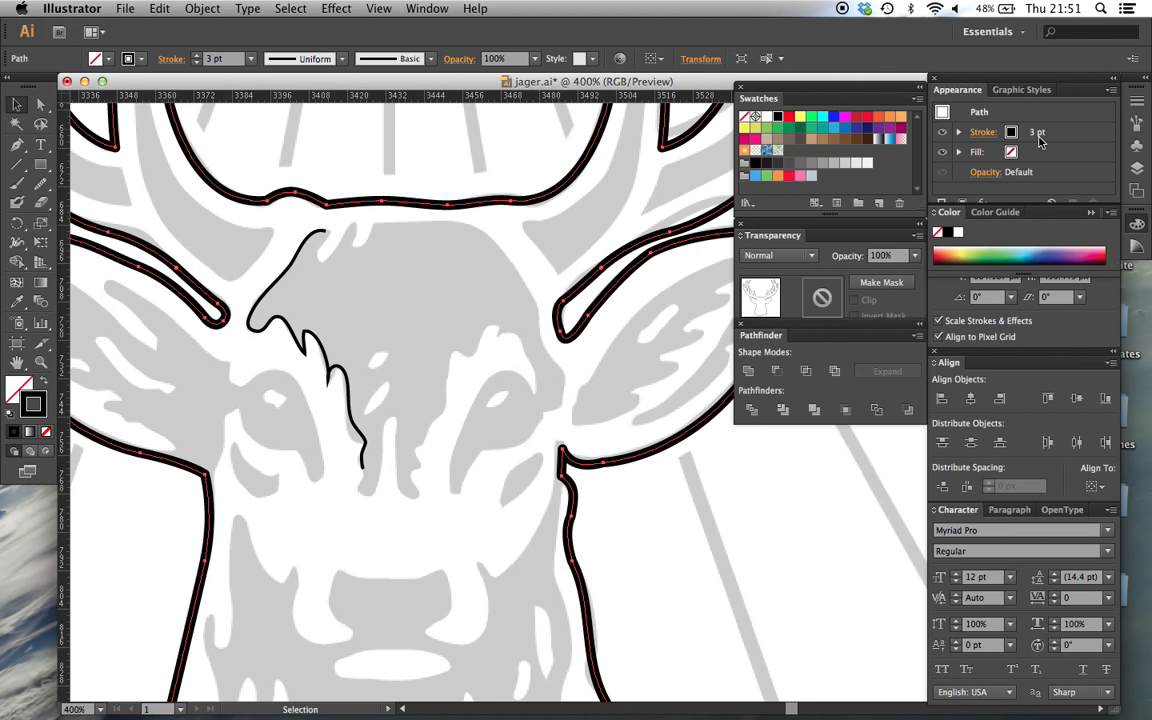
left_click(487, 289)
left_click(268, 296)
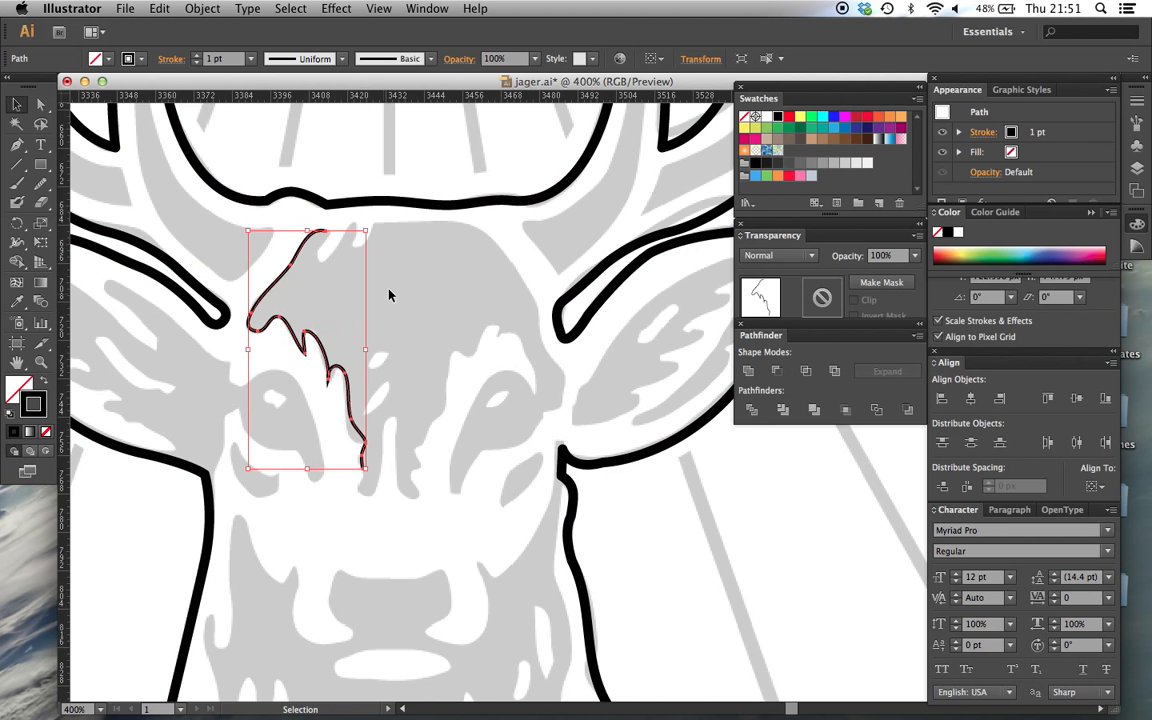
left_click(408, 337)
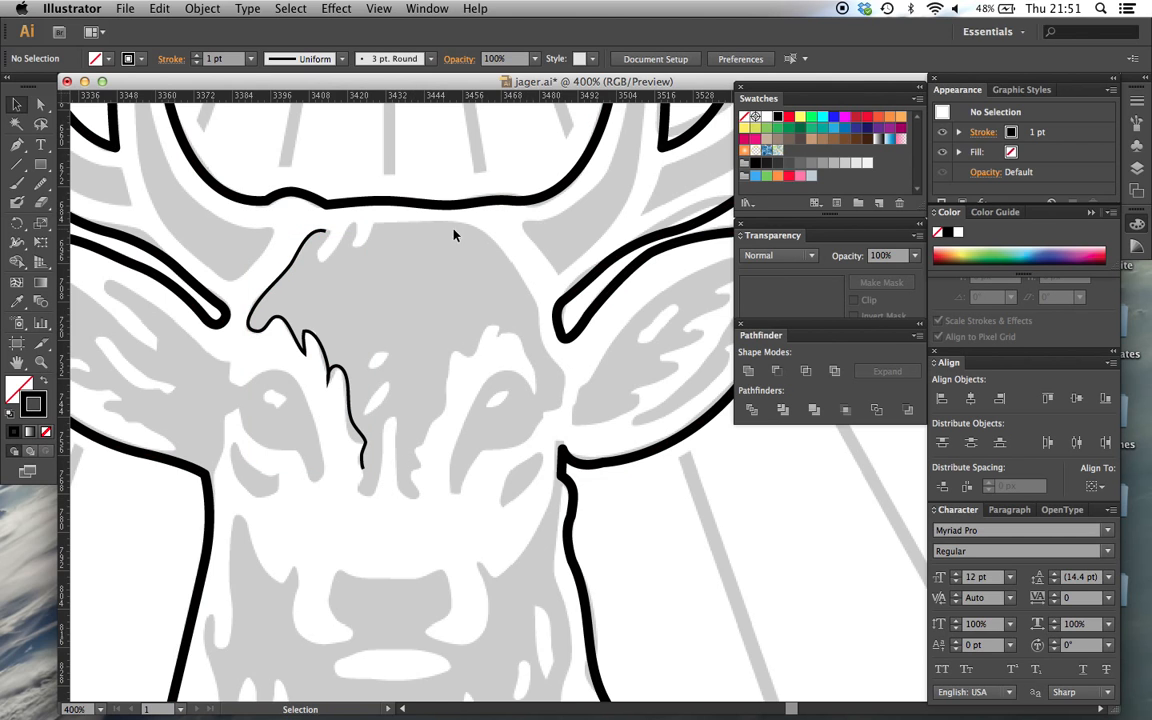
Step: Try to join the forehead line's two ends with a straight Pen segment, undo it and deselect the path
key("p")
left_click(325, 231)
left_click(366, 476)
key("super+z")
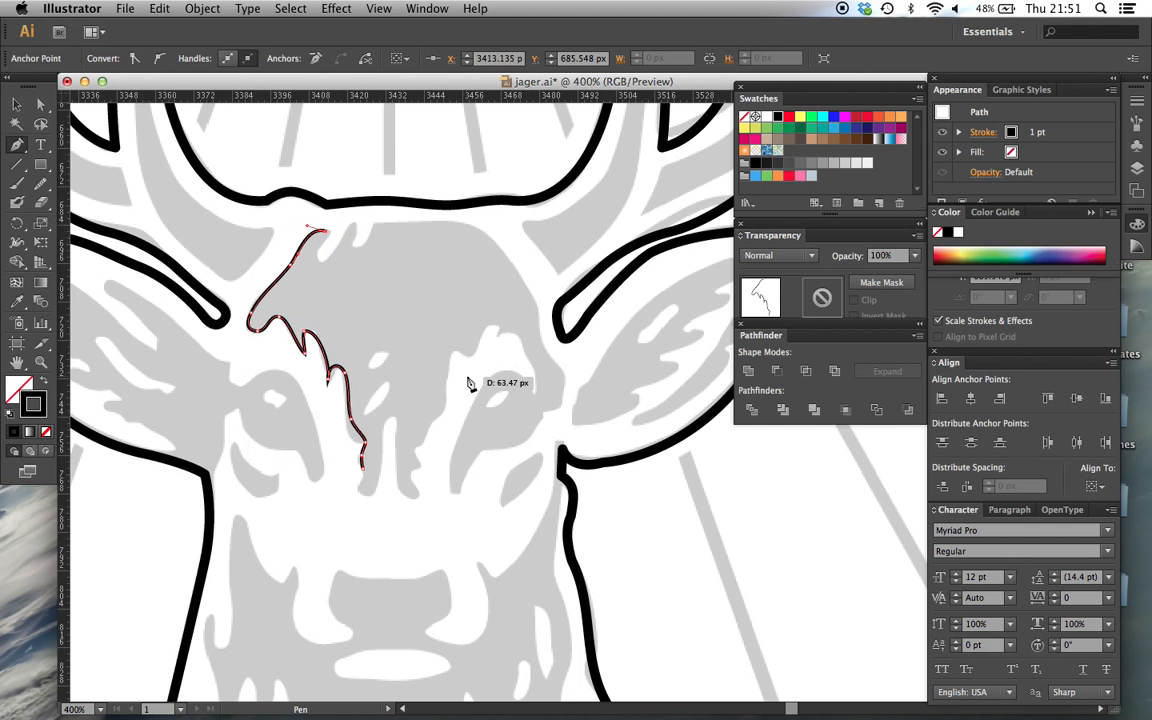
key("v")
left_click(468, 380)
Step: Examine the untraced shading inside the antlers, ears, face and neck of this logo copy
scroll(309, 430, "up", 10)
scroll(309, 430, "left", 10)
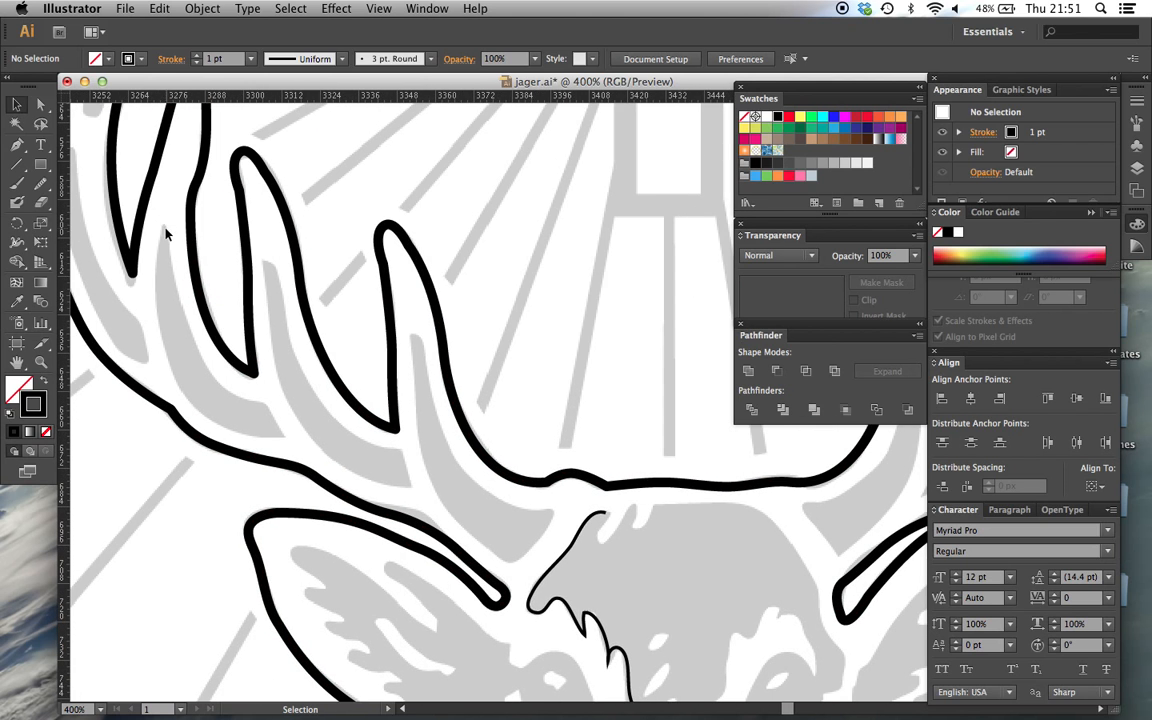
scroll(474, 483, "down", 1)
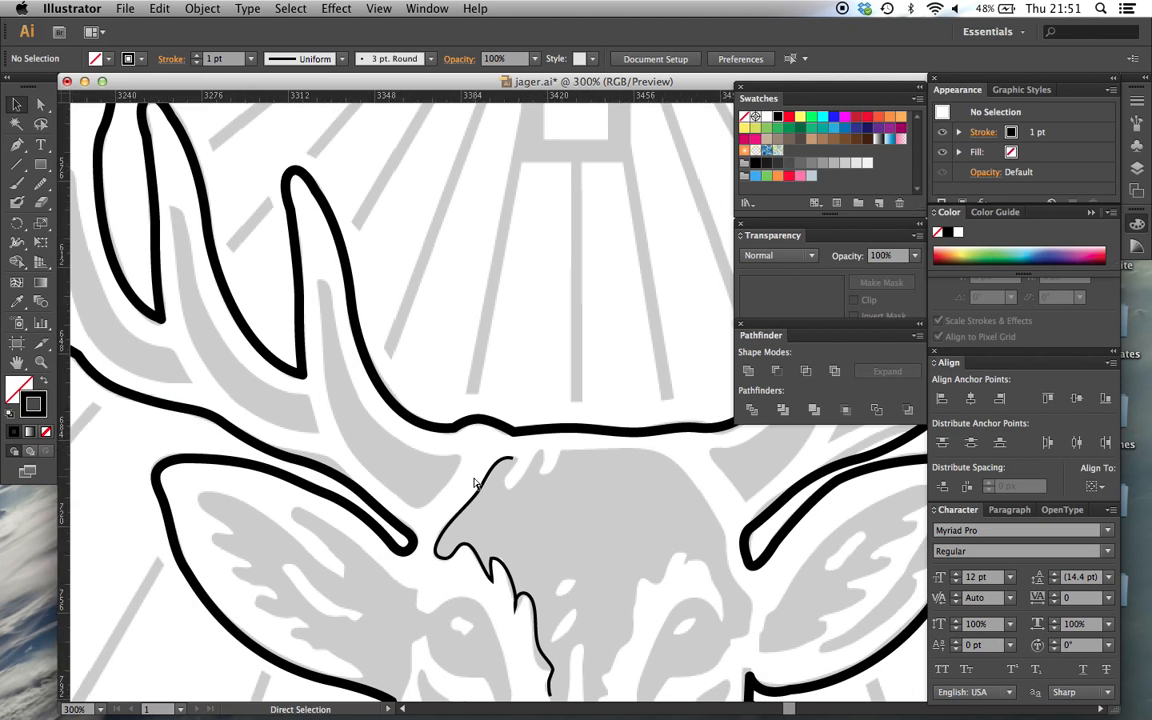
scroll(474, 483, "down", 2)
scroll(474, 480, "right", 2)
scroll(474, 480, "up", 1)
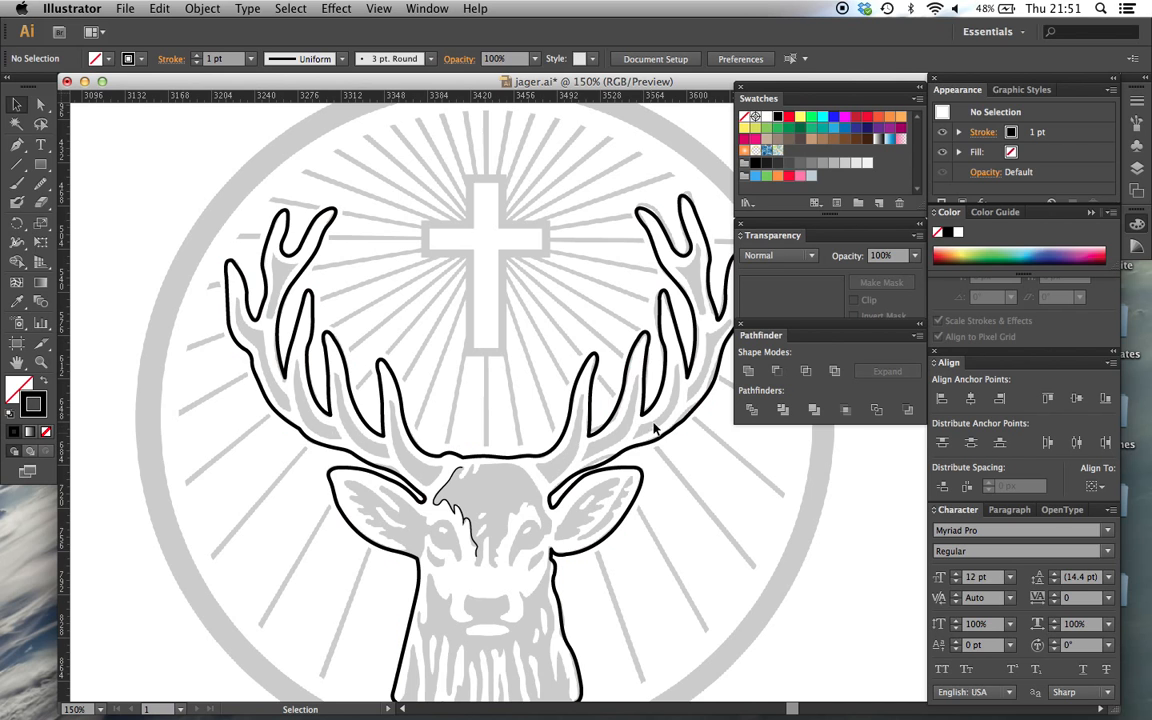
scroll(608, 453, "down", 5)
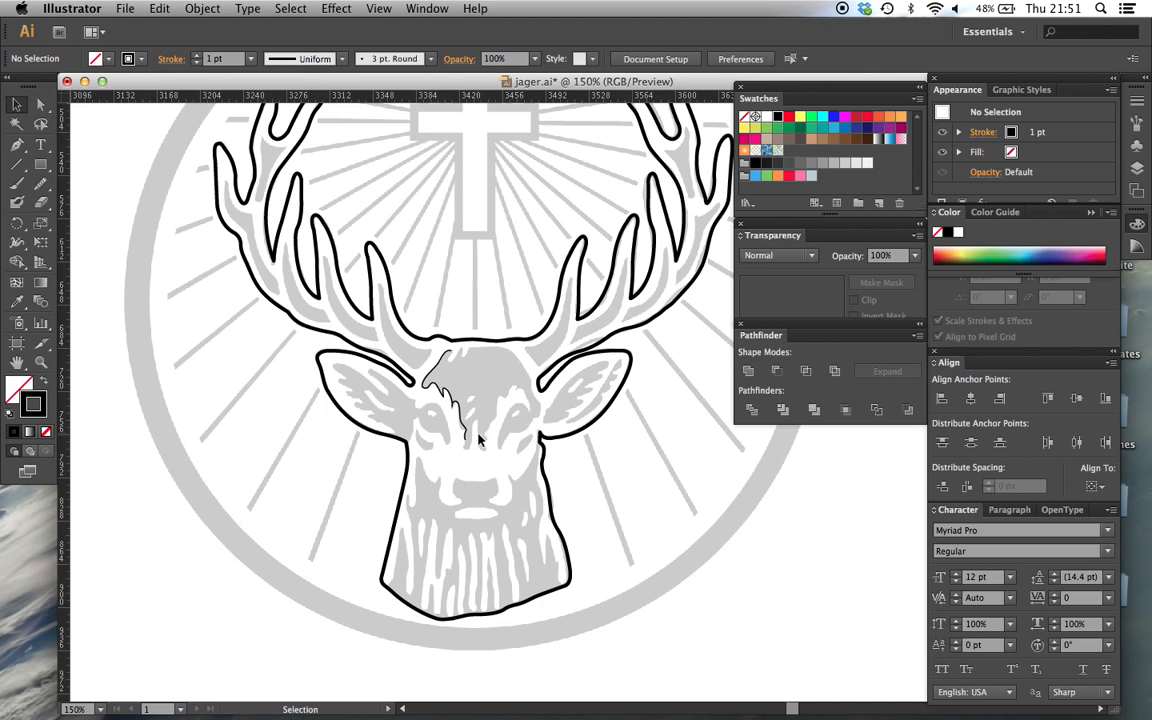
scroll(488, 445, "right", 5)
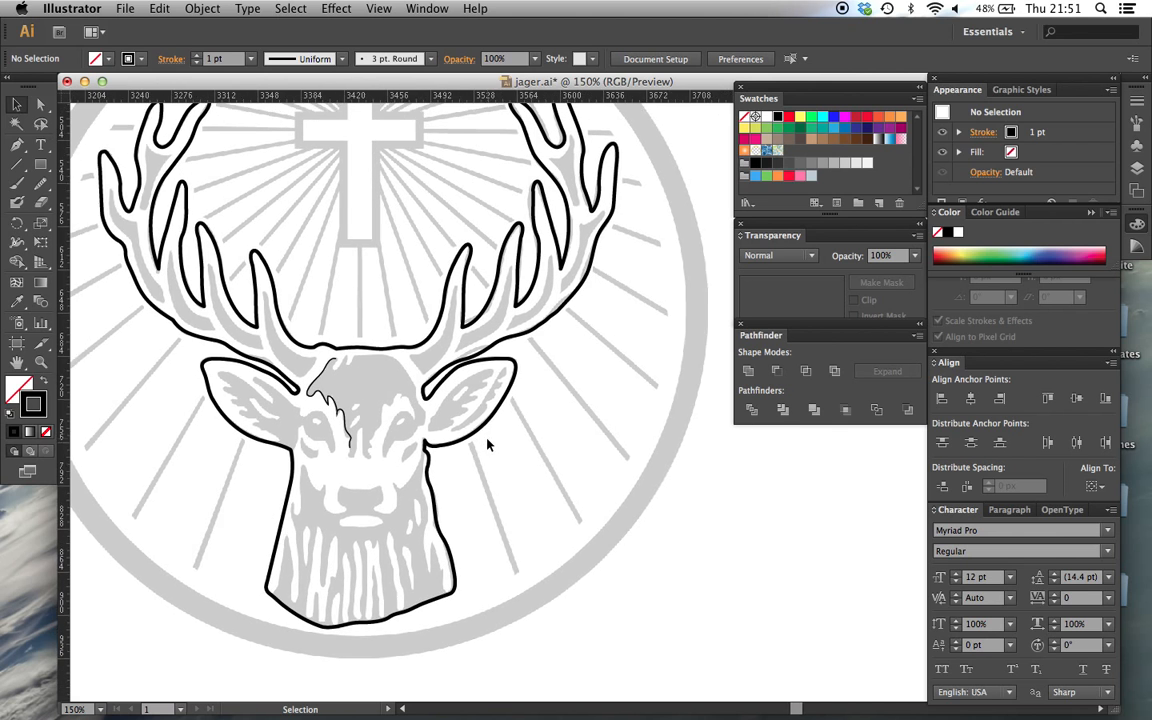
Step: Examine the traced inner details of the antlers, ears, face and neck in the next logo copy
scroll(488, 445, "right", 20)
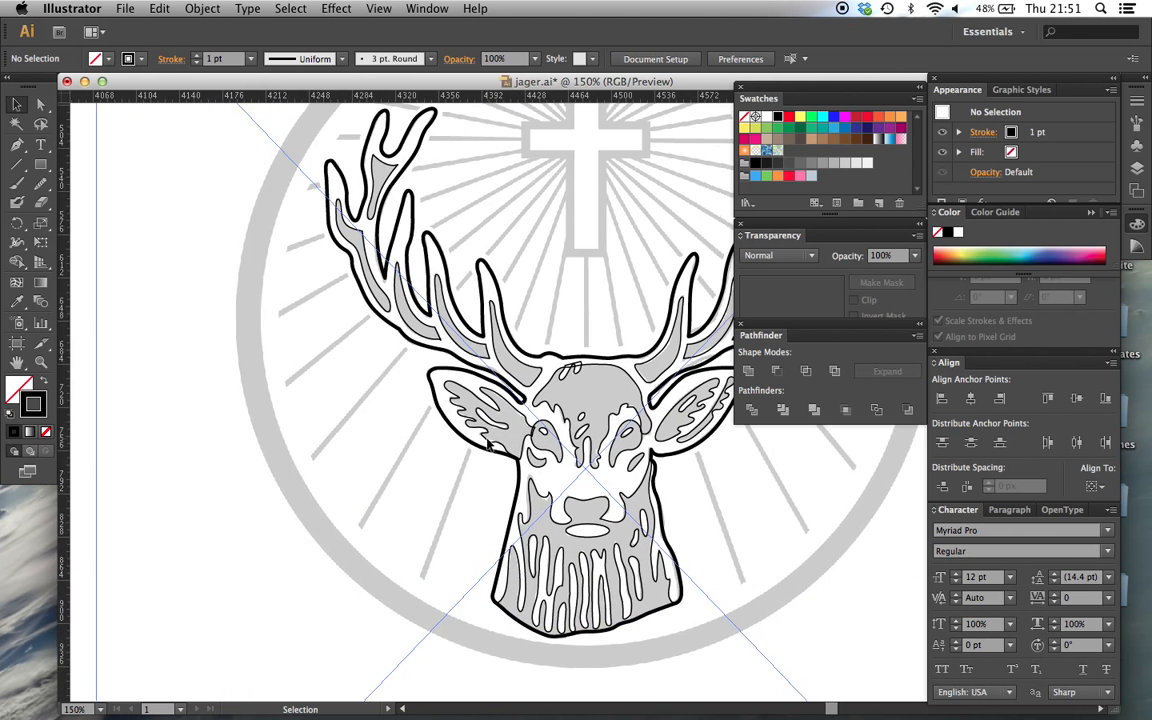
scroll(488, 445, "right", 5)
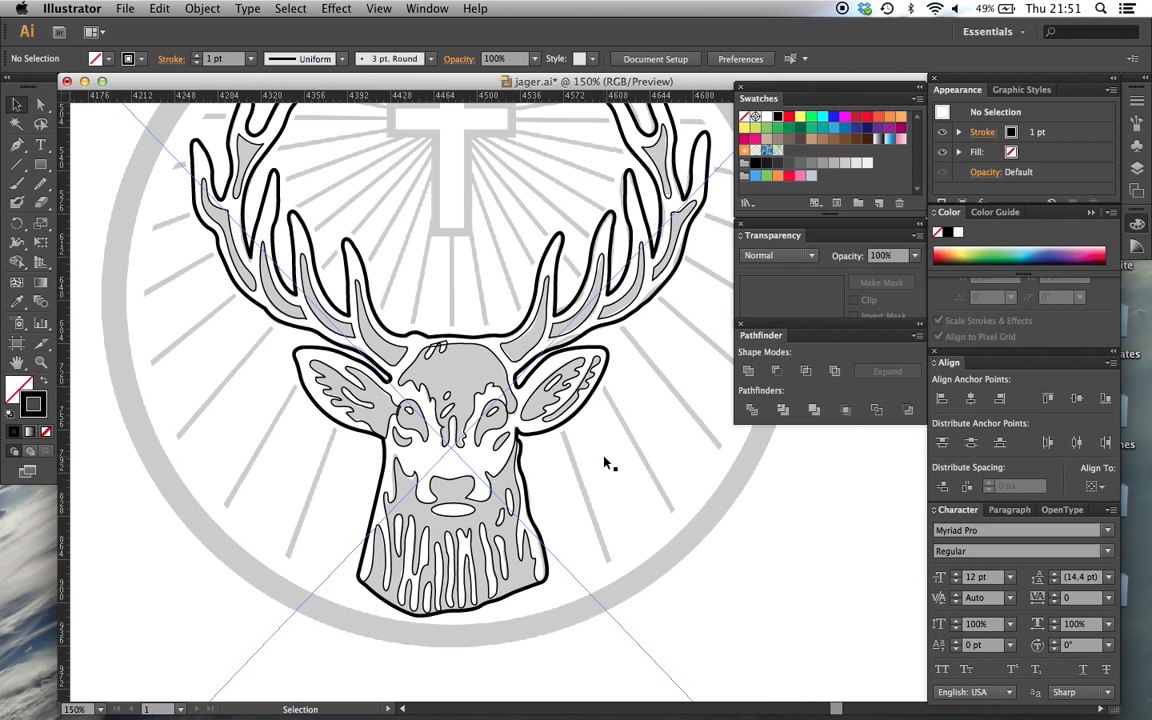
key("super+equal")
key("super+equal")
key("super+equal")
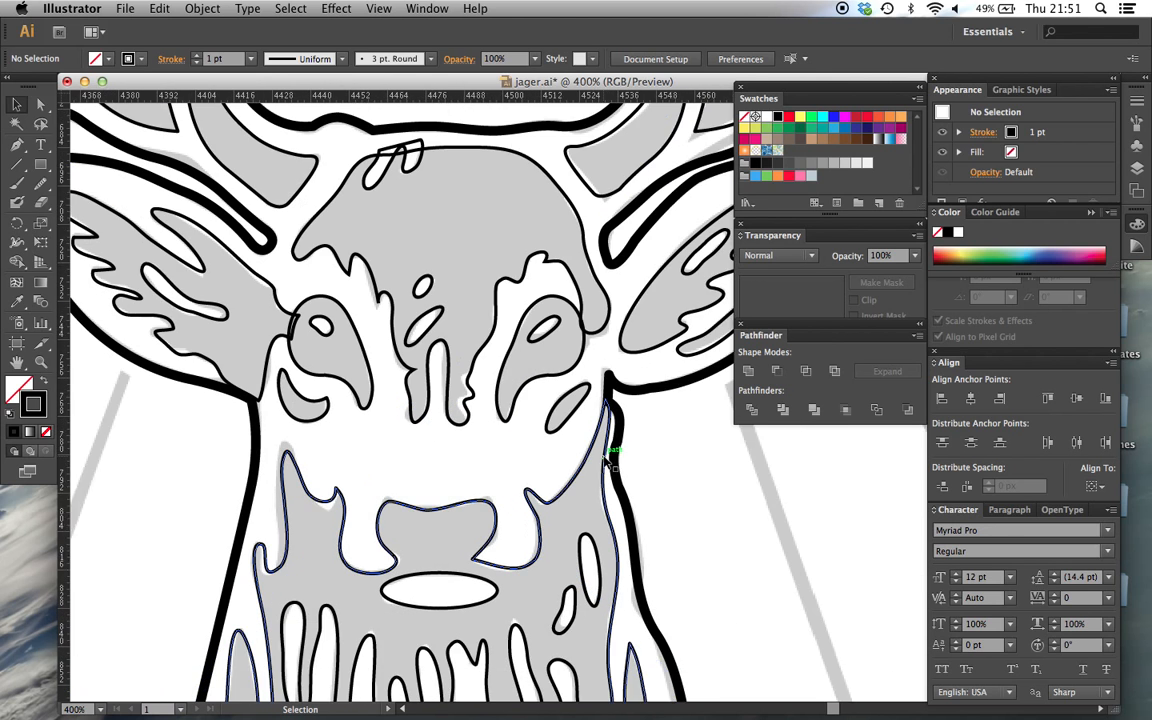
scroll(605, 462, "up", 3)
scroll(605, 462, "left", 2)
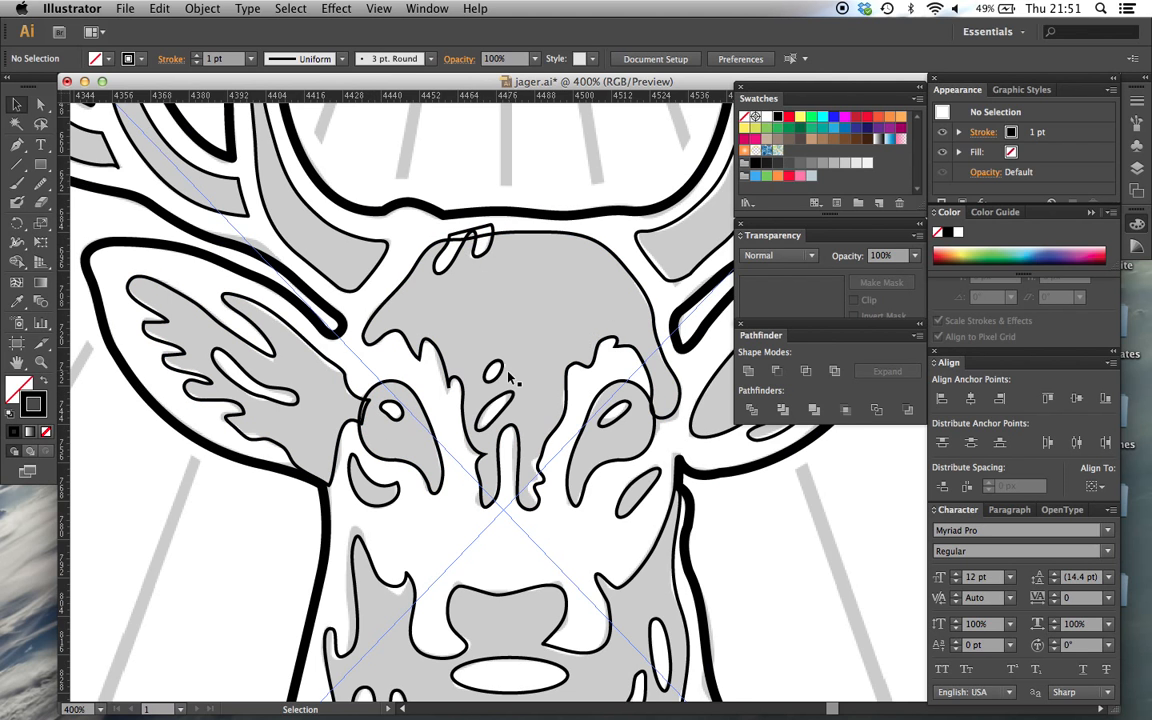
scroll(514, 378, "down", 5)
scroll(512, 378, "right", 3)
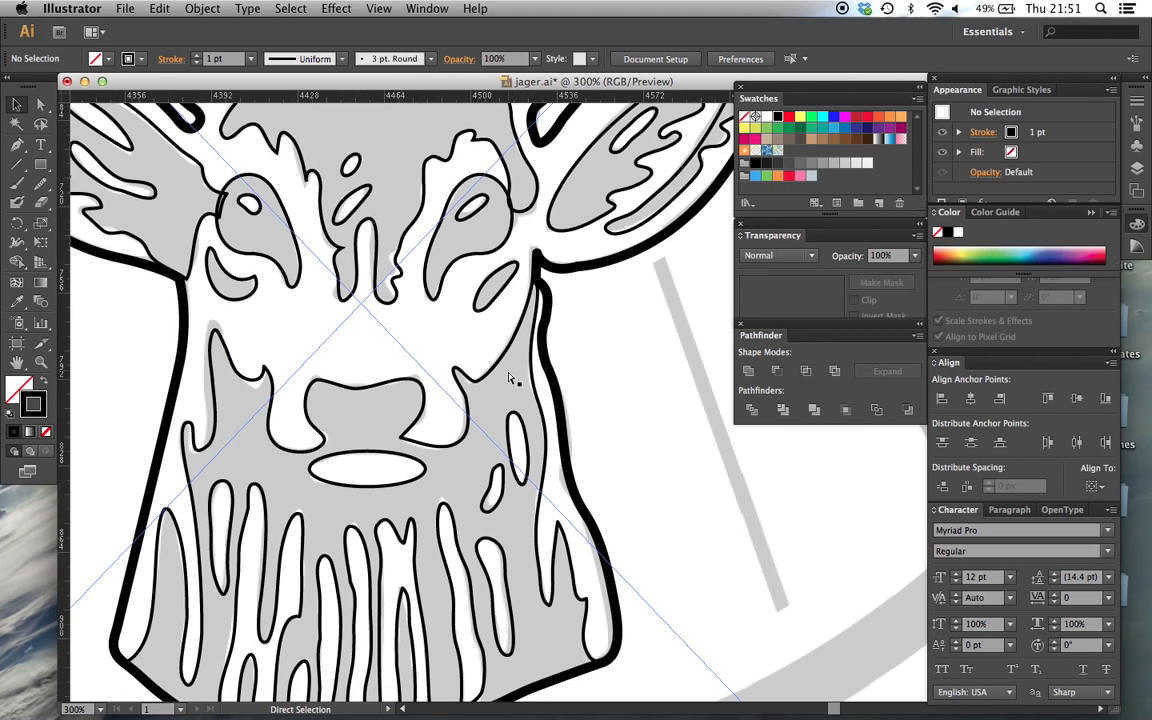
Step: Lock this logo copy's template image together with all the stag paths traced over it
key("super+minus")
key("super+minus")
key("super+minus")
key("super+minus")
key("super+minus")
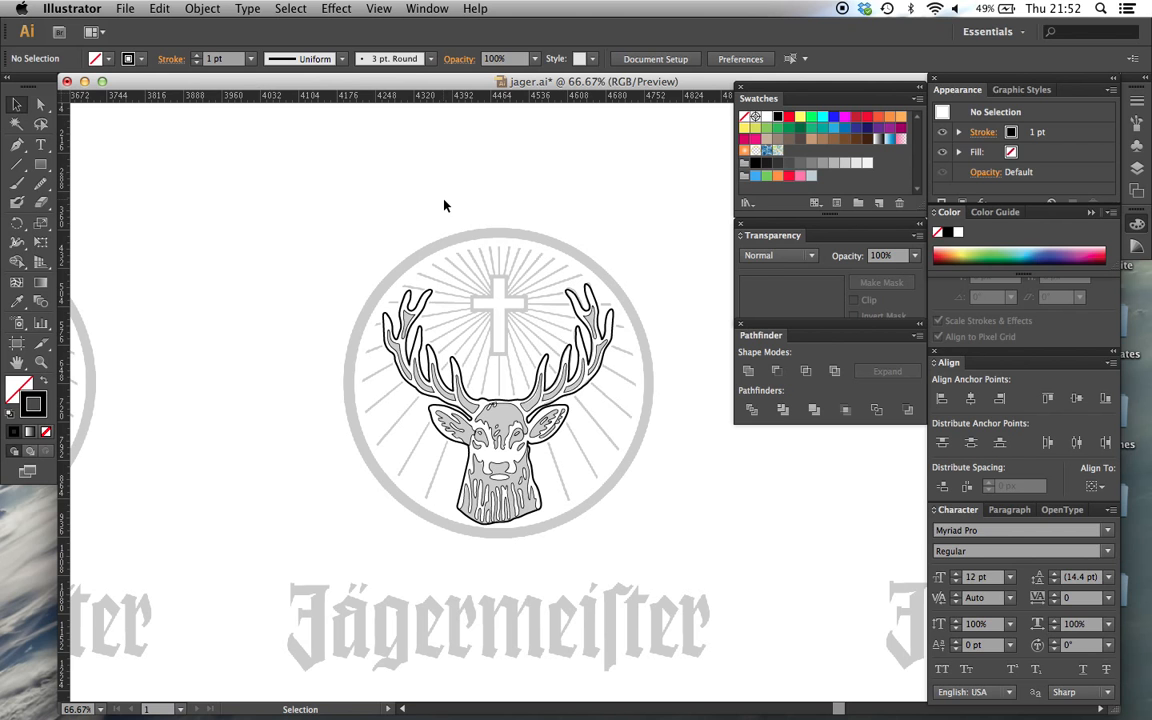
scroll(445, 205, "down", 2)
scroll(445, 205, "right", 1)
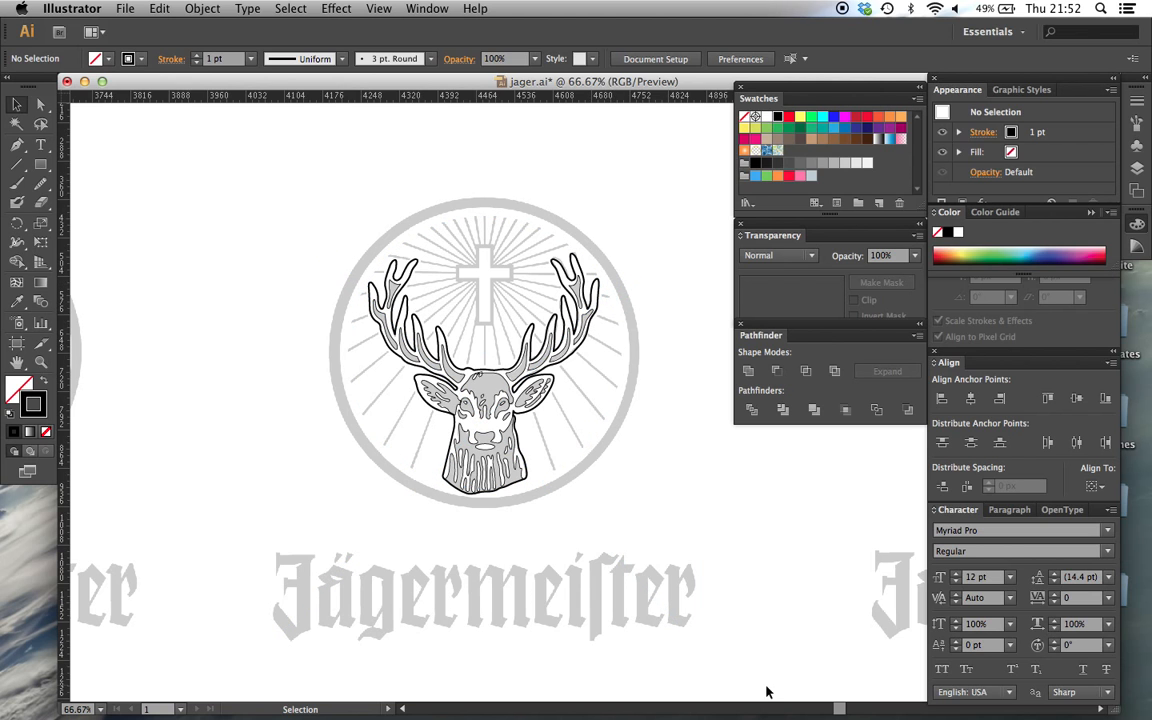
left_click_drag(716, 638, 211, 255)
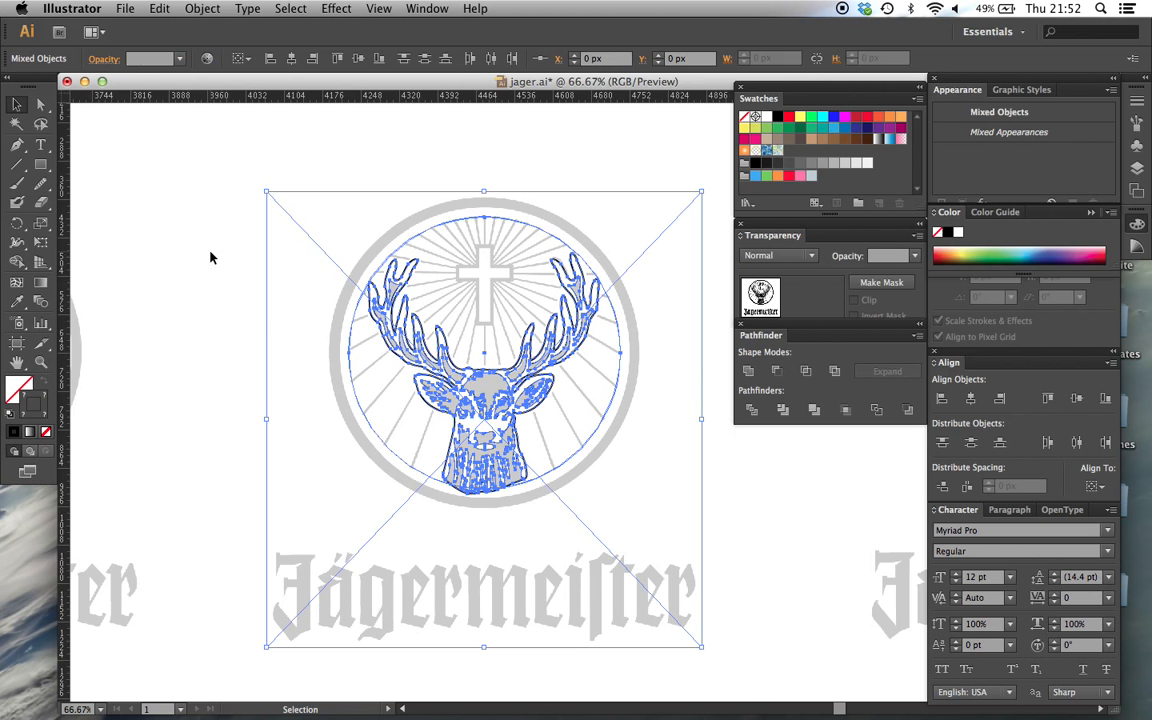
left_click(202, 9)
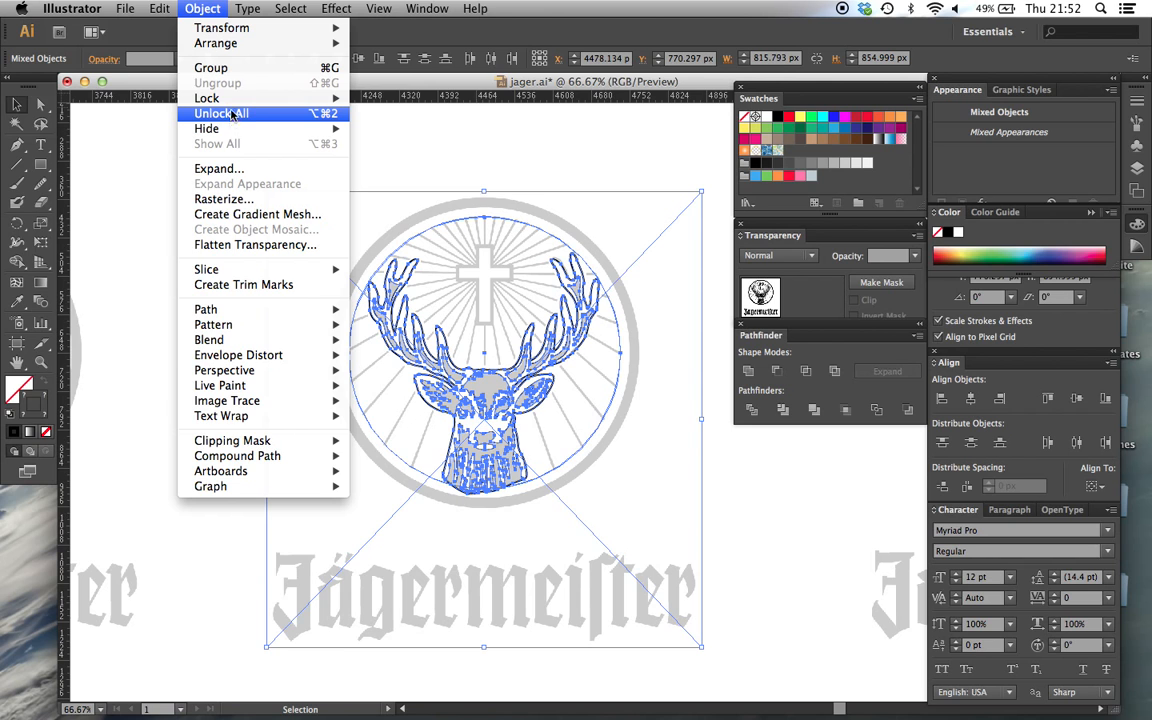
left_click(378, 96)
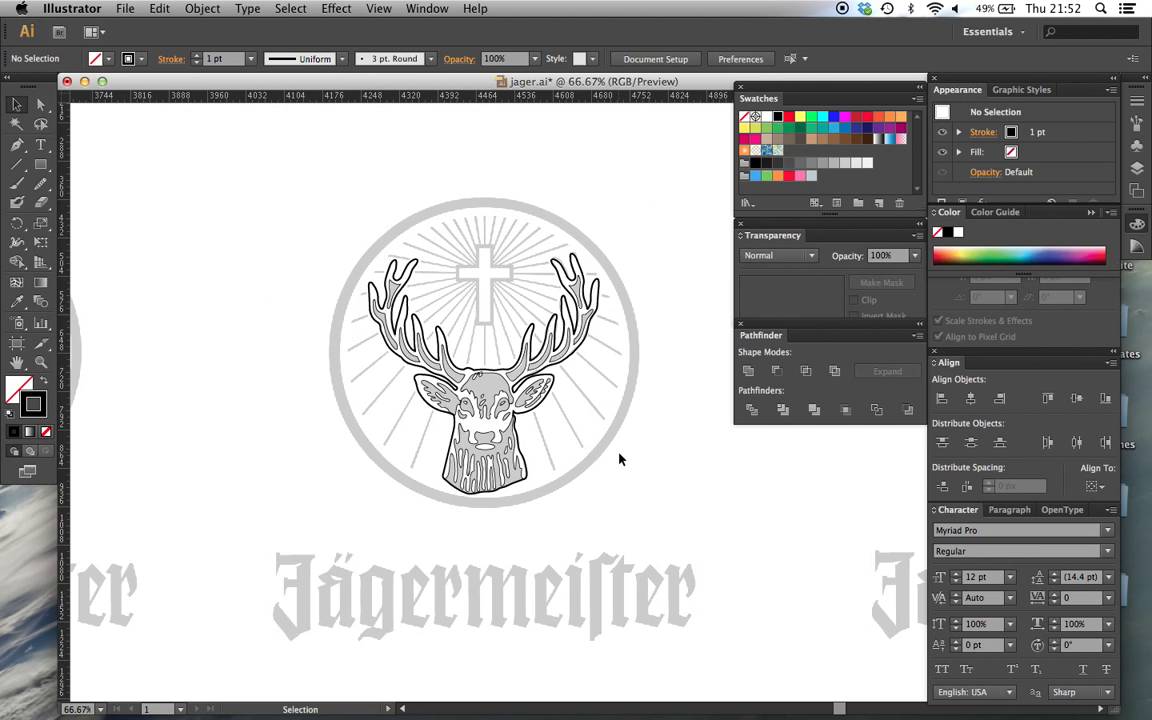
Step: Draw a straight vertical line with the Pen tool from the cross's centre down to the bottom of the stag's neck
key("super+equal")
key("super+equal")
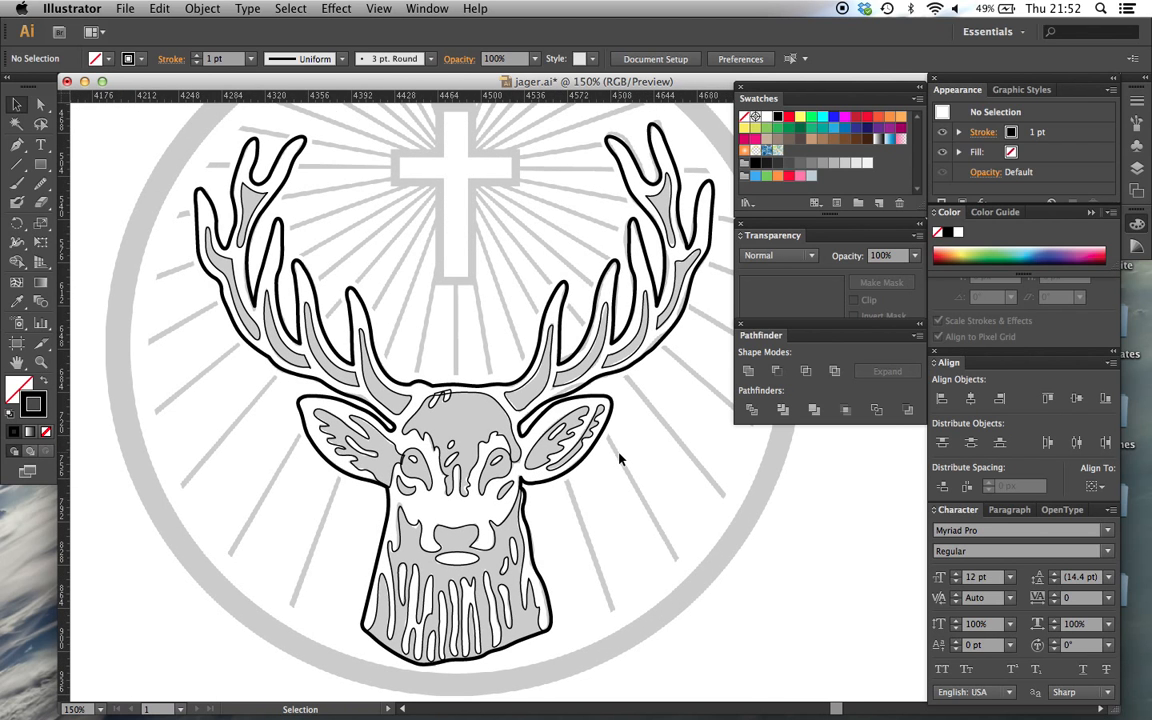
key("super+minus")
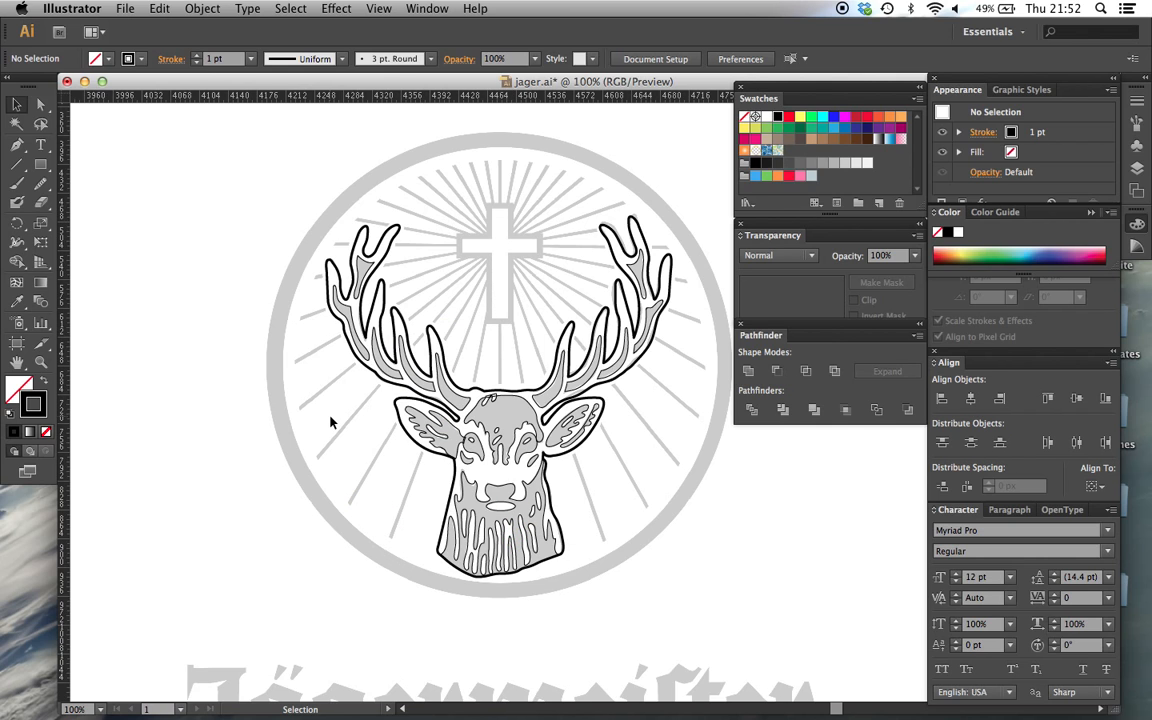
left_click(18, 147)
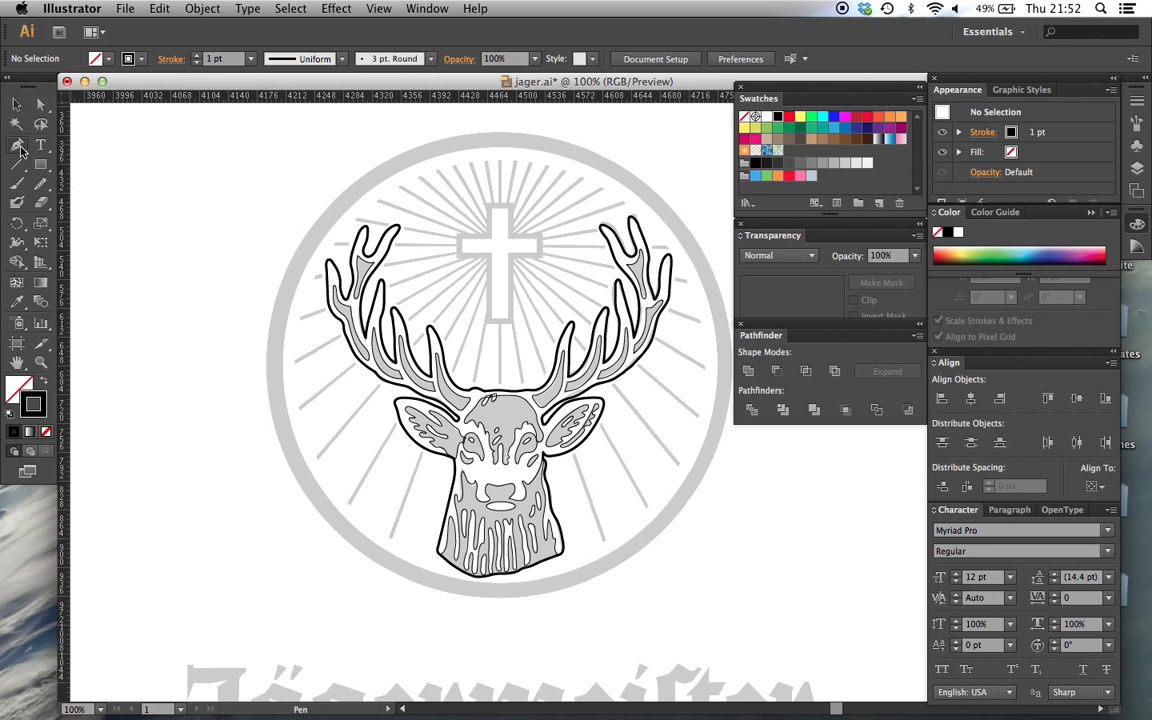
left_click(500, 245)
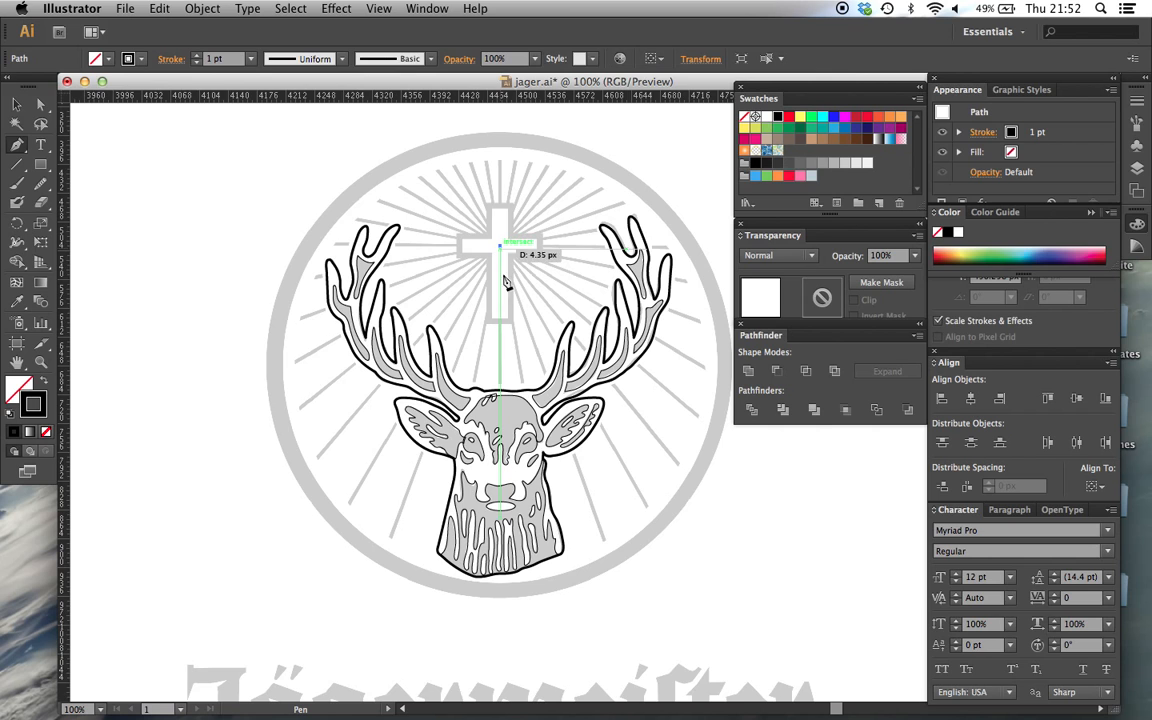
left_click(502, 558)
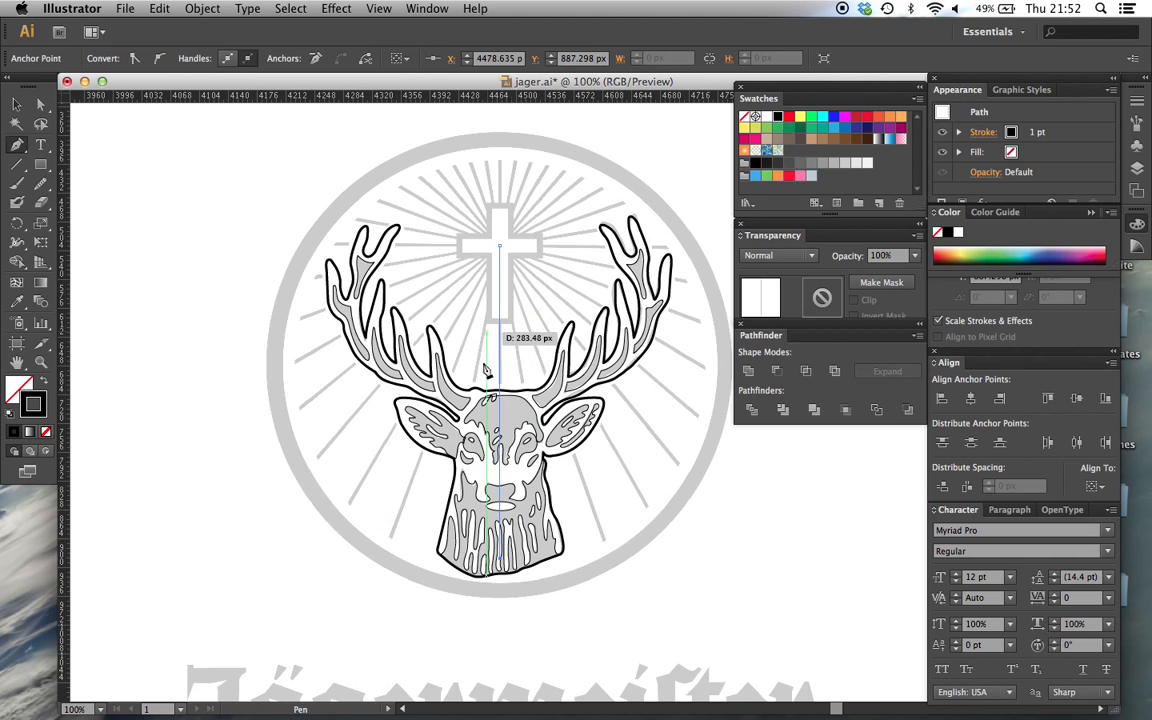
key("v")
Step: Set the vertical line's stroke weight to 2 pt and deselect it
left_click(1135, 101)
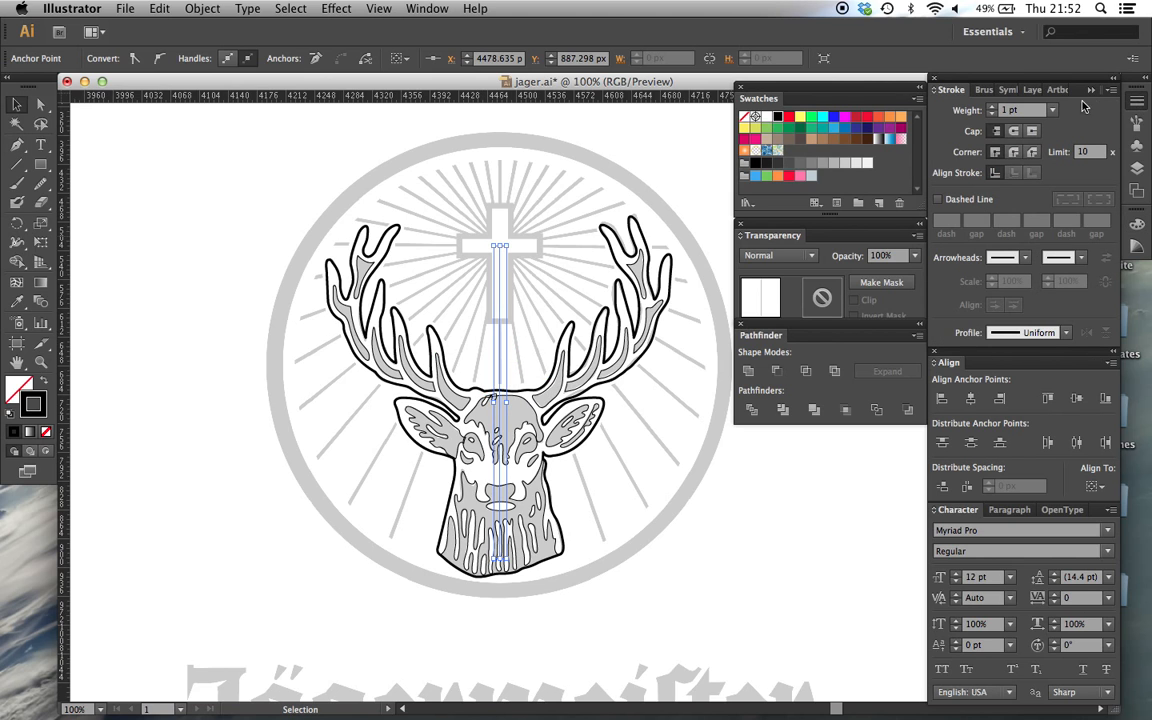
left_click(993, 108)
left_click(508, 250)
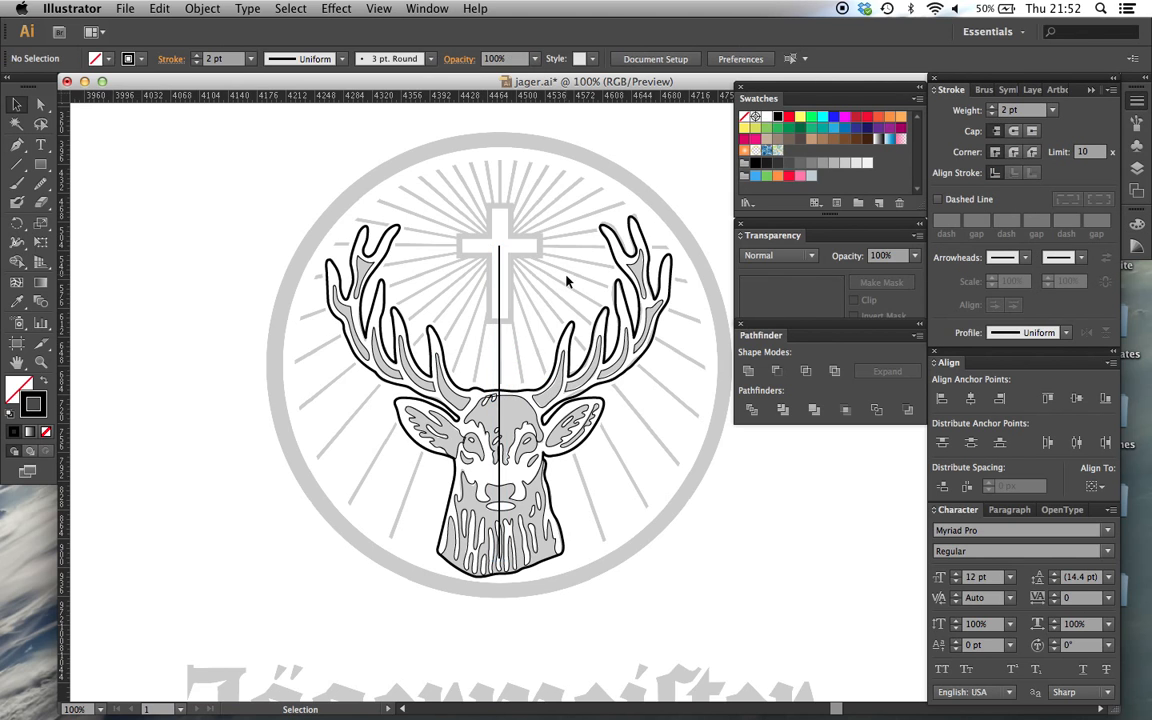
Step: Preview a 30° rotation of the vertical line about its upper end at the cross's centre
left_click(502, 267)
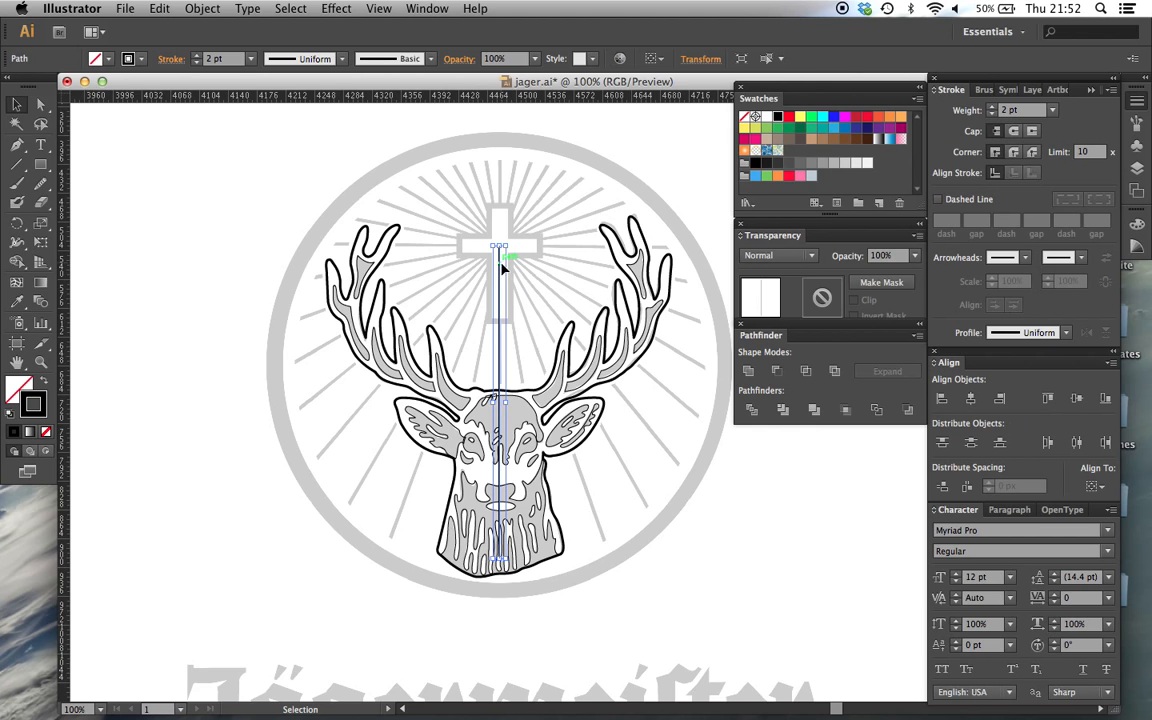
left_click(15, 224)
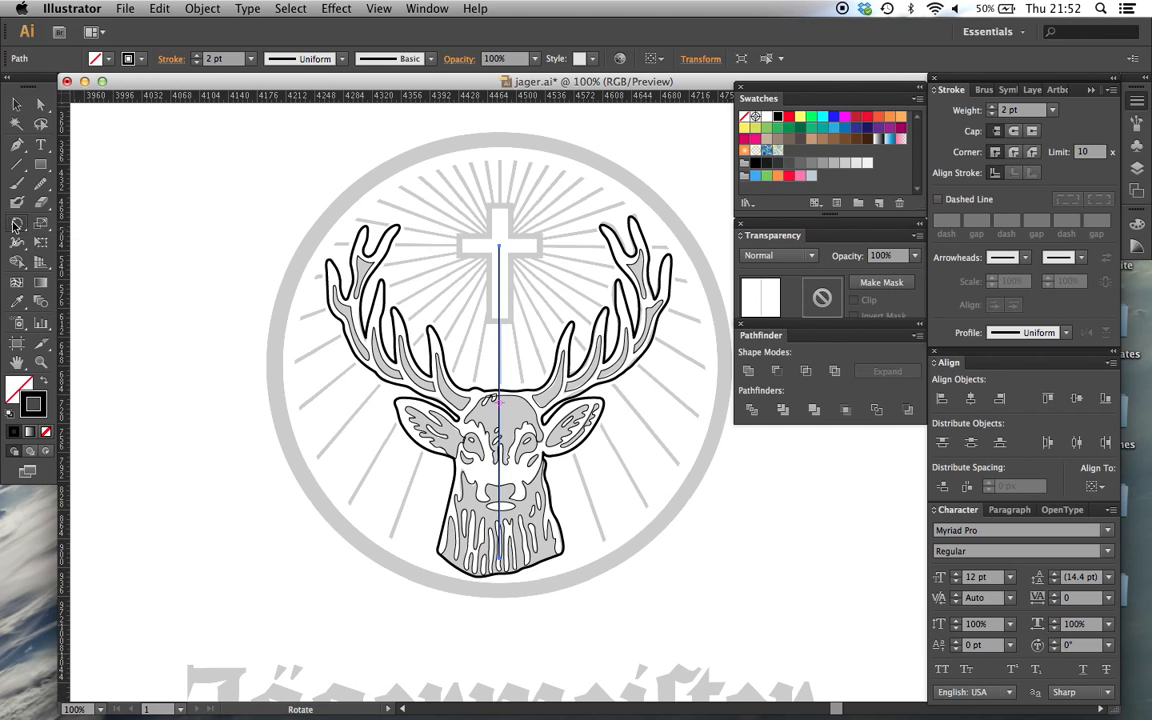
left_click(498, 244, "alt")
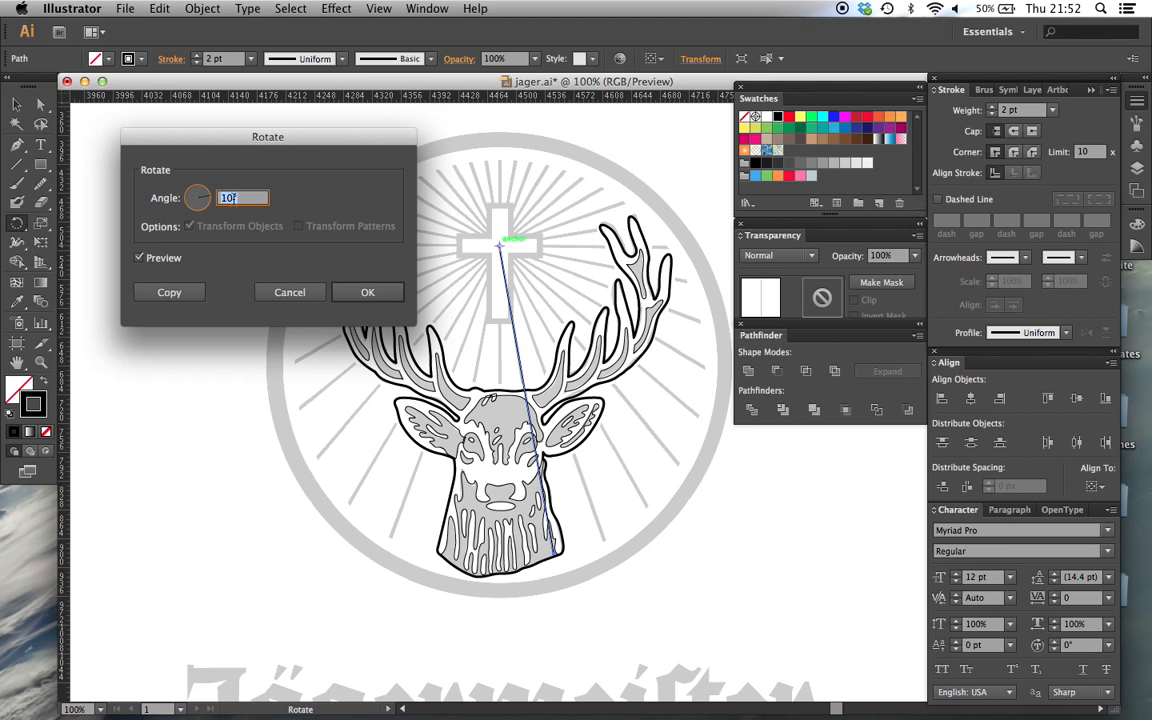
type("30")
left_click(139, 257)
left_click(139, 257)
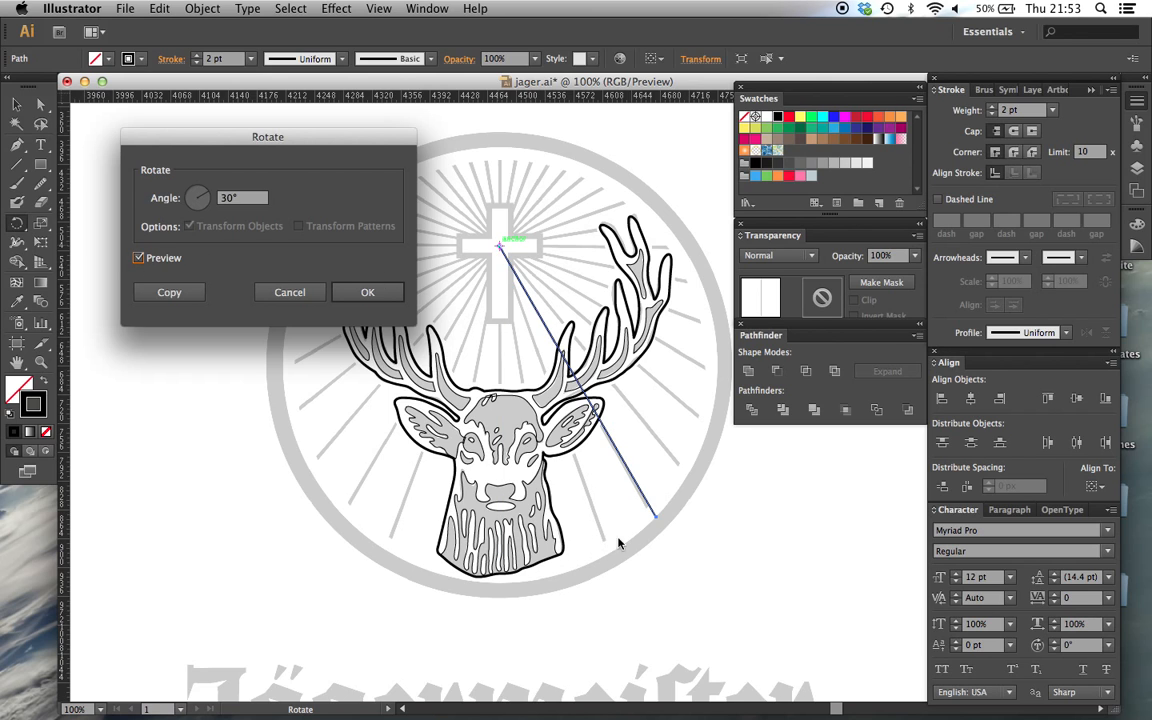
Step: Change the rotation angle to 10° and create the rotated line as a copy
left_click(180, 199)
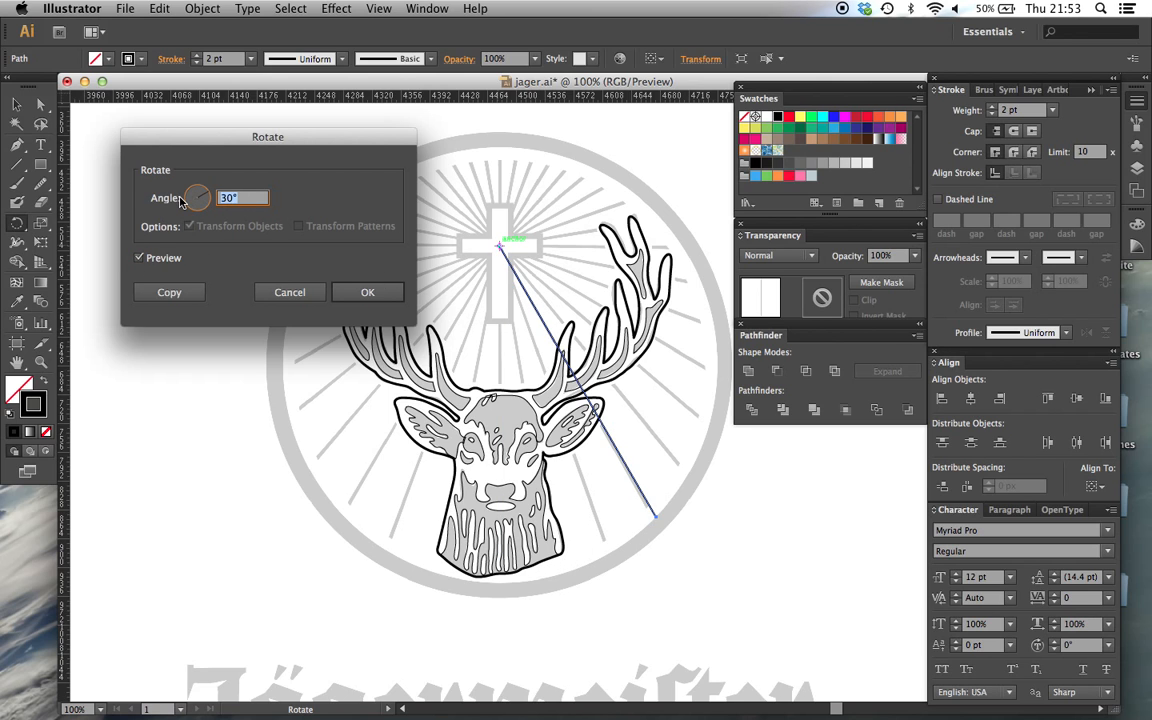
type("10")
key("Tab")
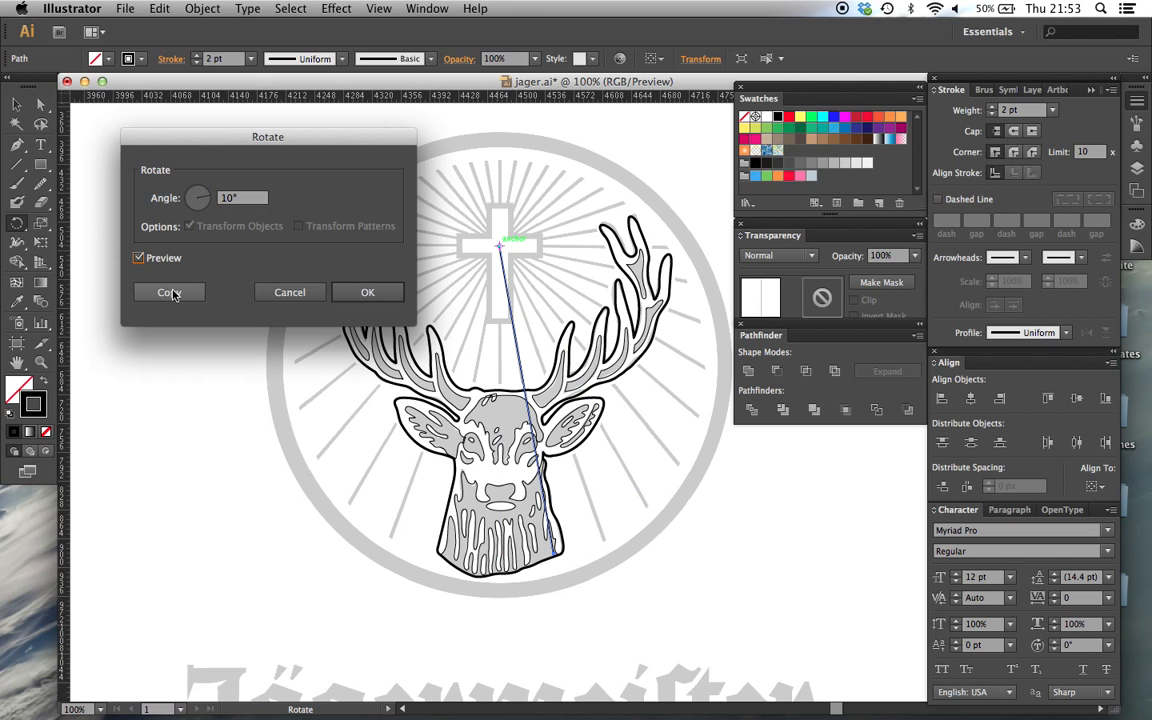
left_click(170, 292)
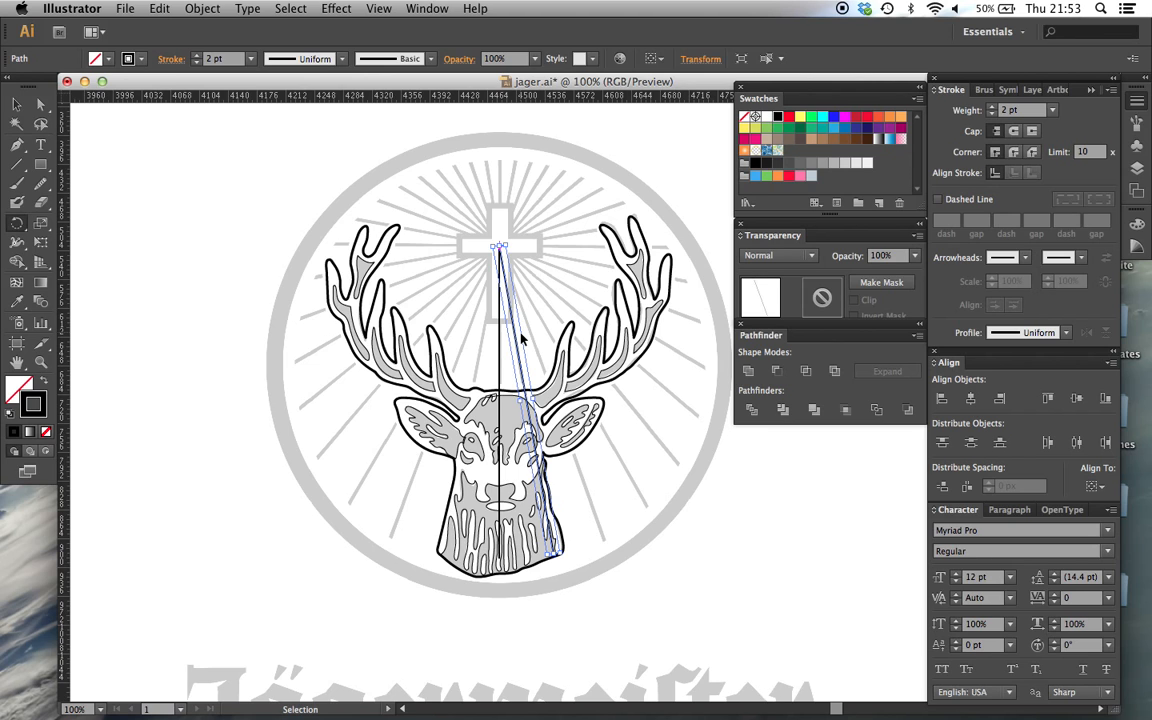
Step: Repeat the 10° rotated copy around the cross's centre until the rays form a full circle, and deselect them
key("super+d")
key("super+d")
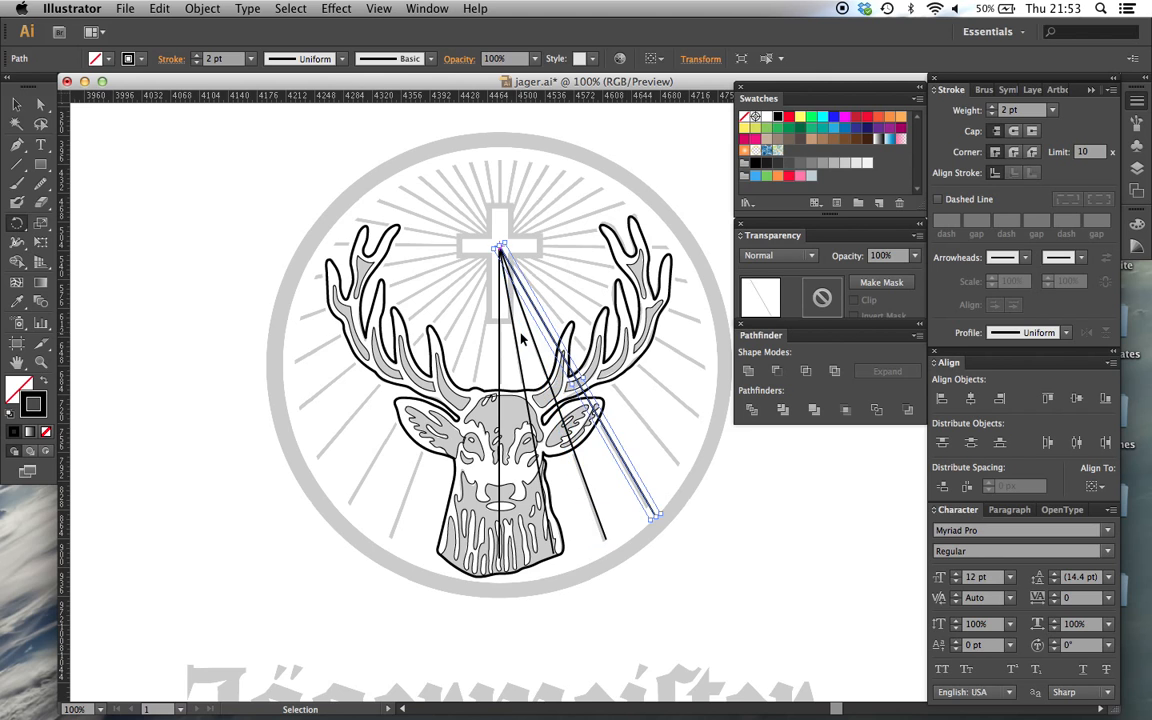
key("super+d")
key("super+d")
key("super+d")
key("super+d")
key("super+d")
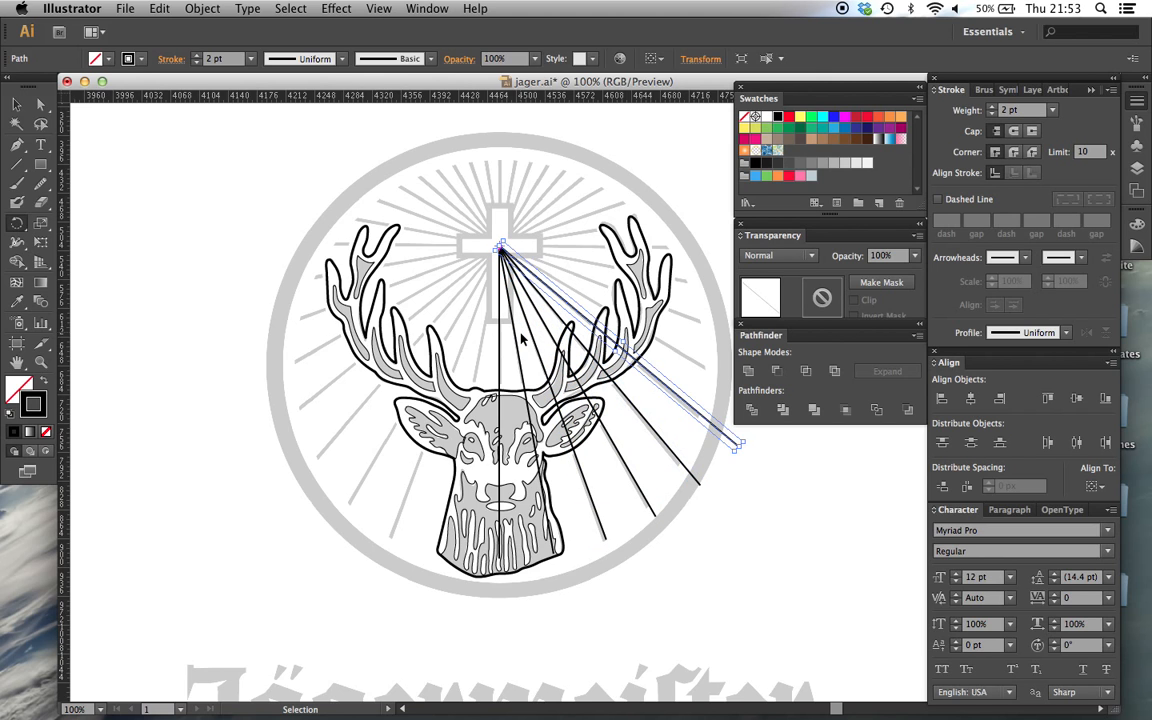
key("super+d")
key("super+d")
key("super+d")
key("super+d")
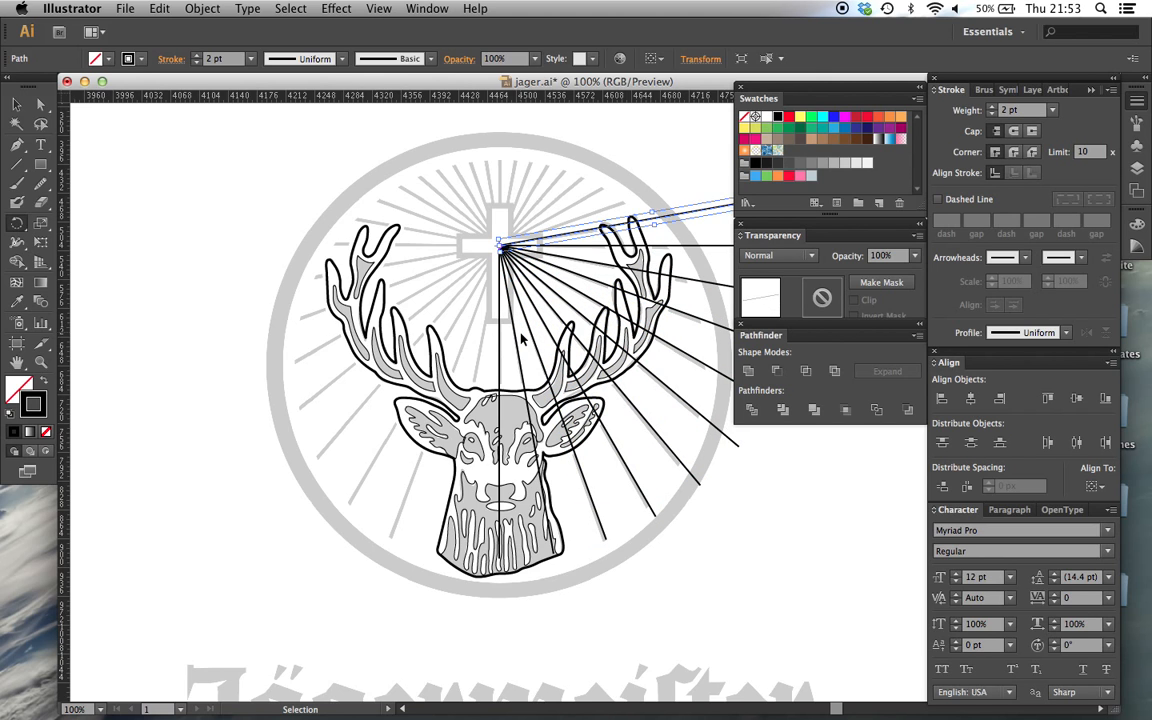
key("super+d")
key("super+d")
key("super+d")
key("super+d")
key("super+d")
key("super+d")
key("super+d")
key("super+d")
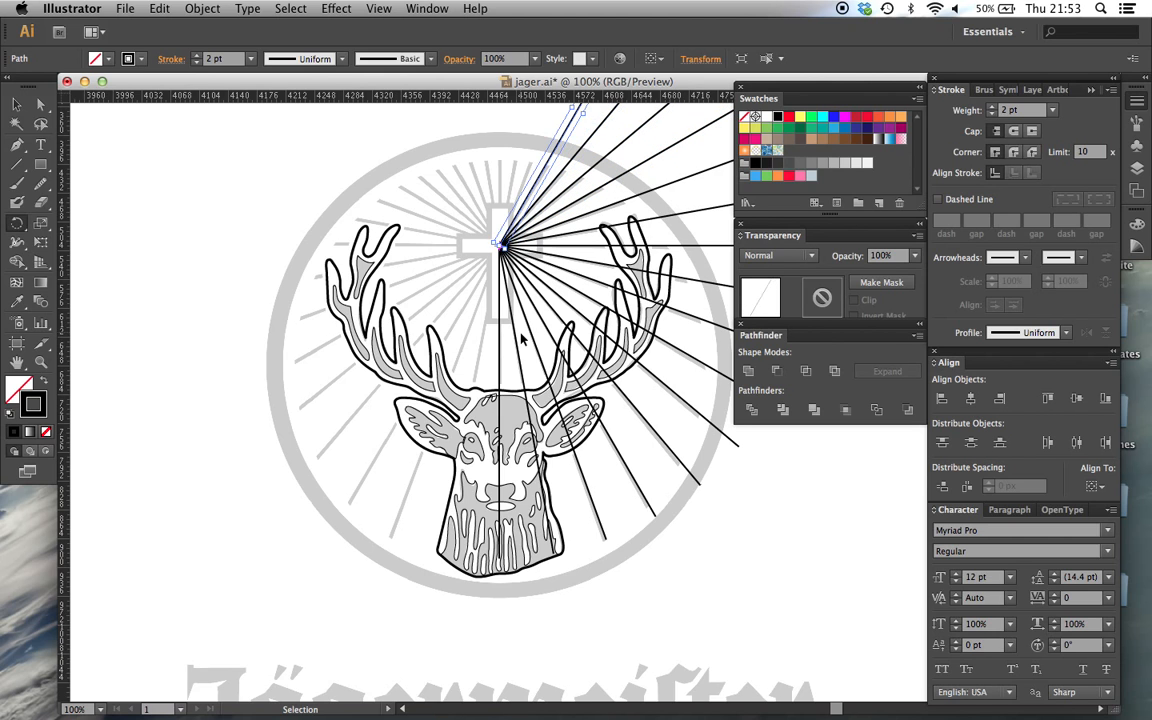
key("super+d")
key("super+d")
key("super+d")
key("super+d")
key("super+d")
key("super+d")
key("super+d")
key("super+d")
key("super+d")
key("super+d")
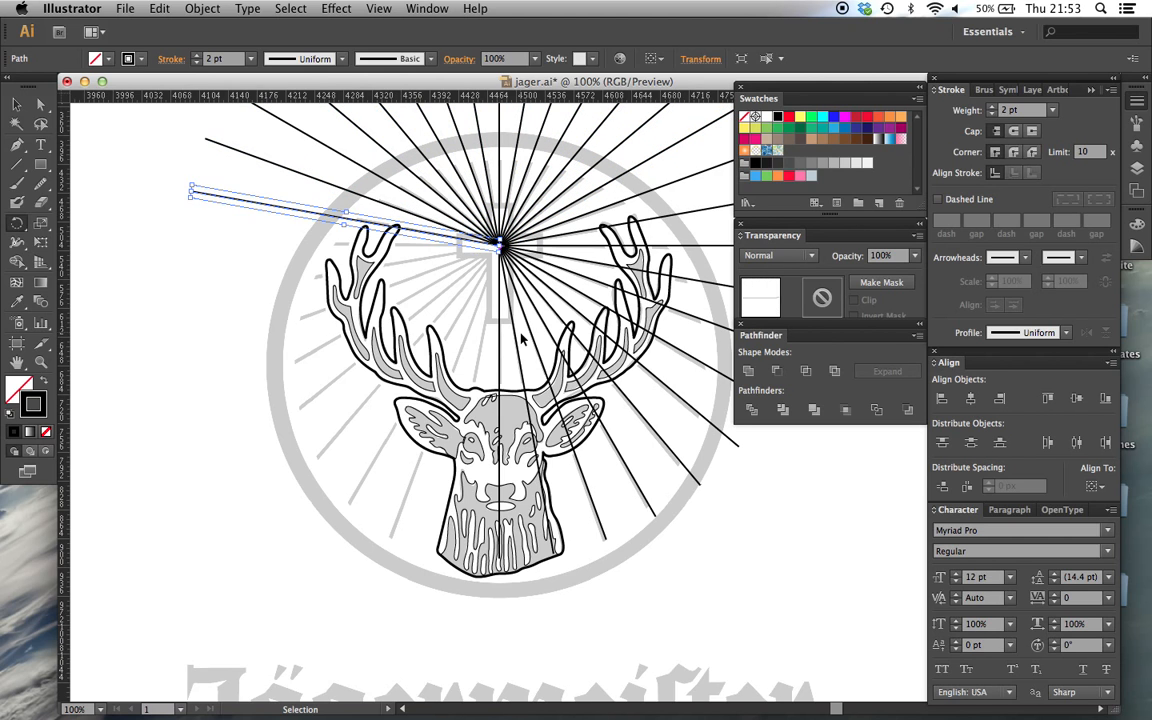
key("super+d")
key("super+d")
key("super+d")
key("super+d")
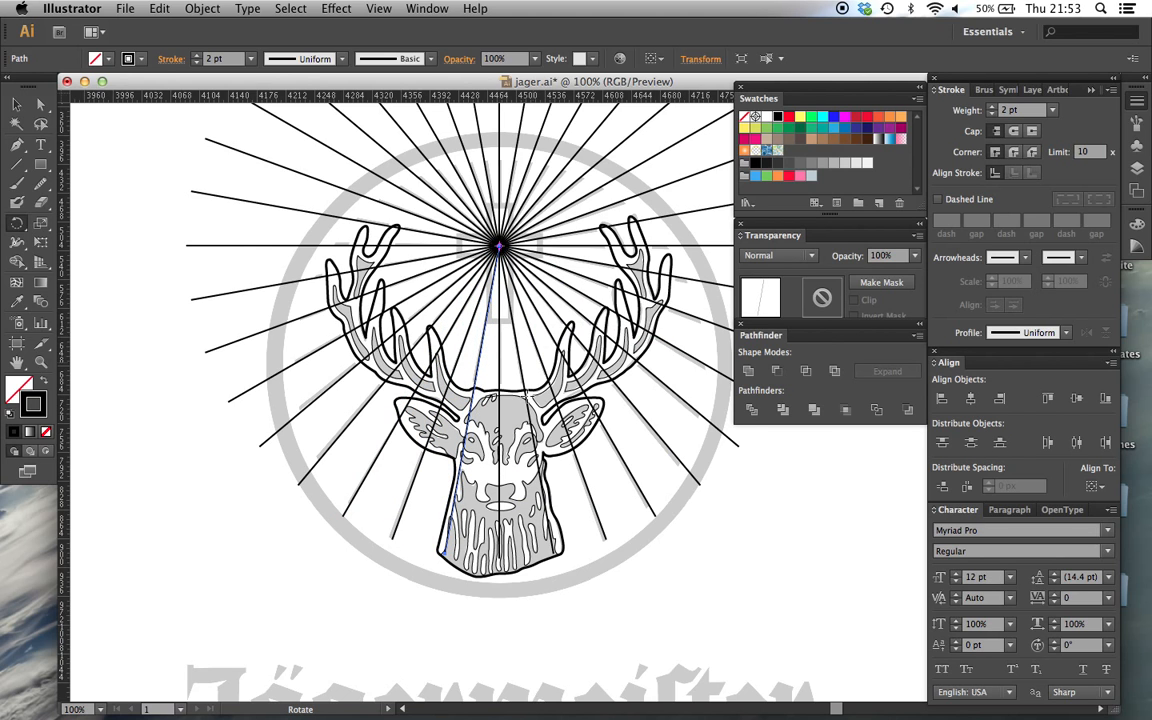
key("v")
left_click(710, 576)
Step: Select all the rays, place a duplicate of them on the pasteboard beside the loose antler shape, and deselect it
scroll(710, 576, "up", 4)
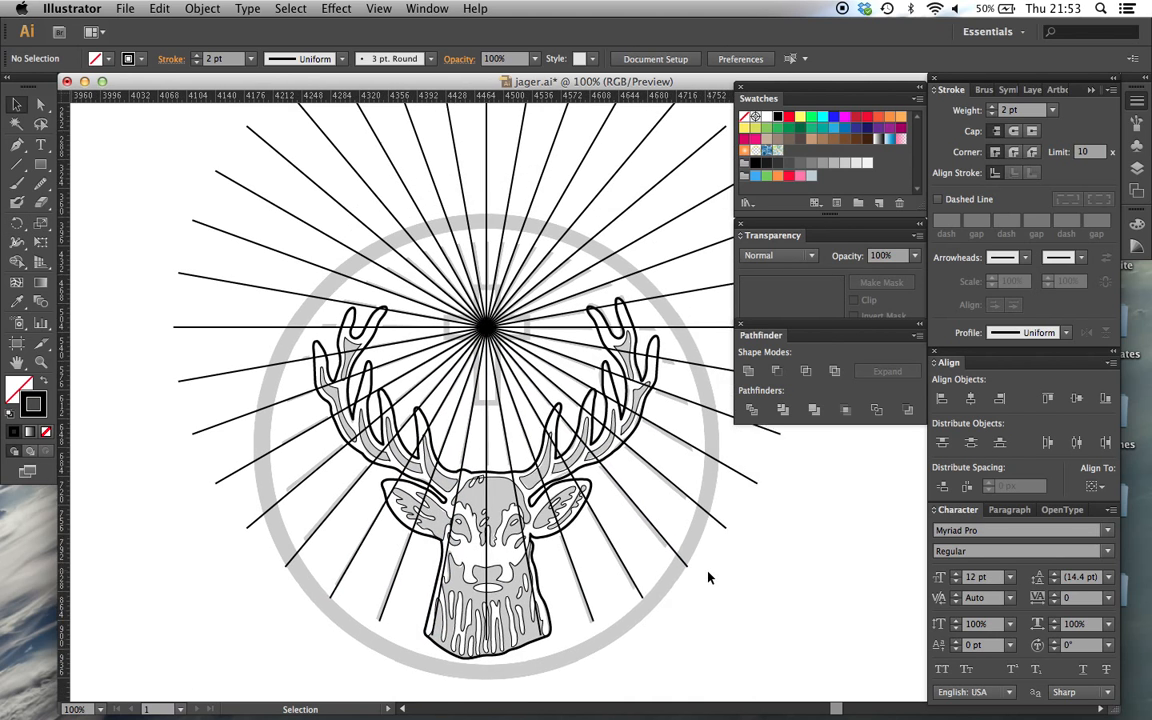
key("super+minus")
key("super+minus")
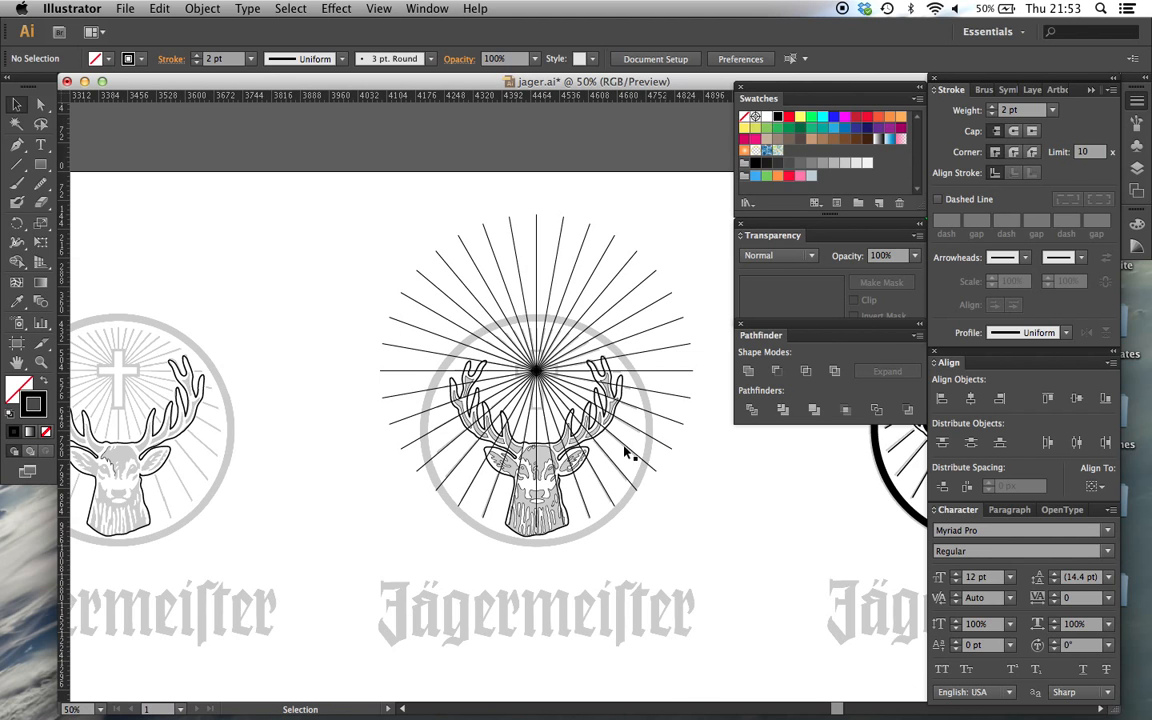
left_click_drag(698, 543, 320, 188)
key("super+plus")
key("super+plus")
key("super+plus")
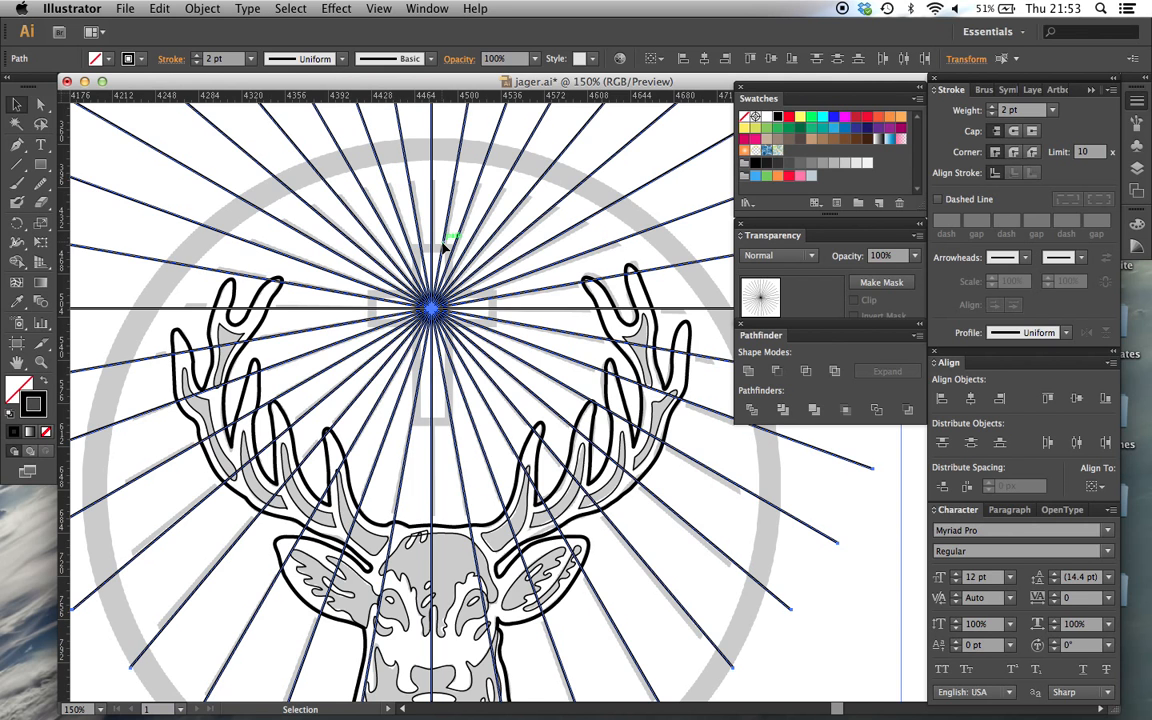
key("super+minus")
key("super+minus")
key("super+minus")
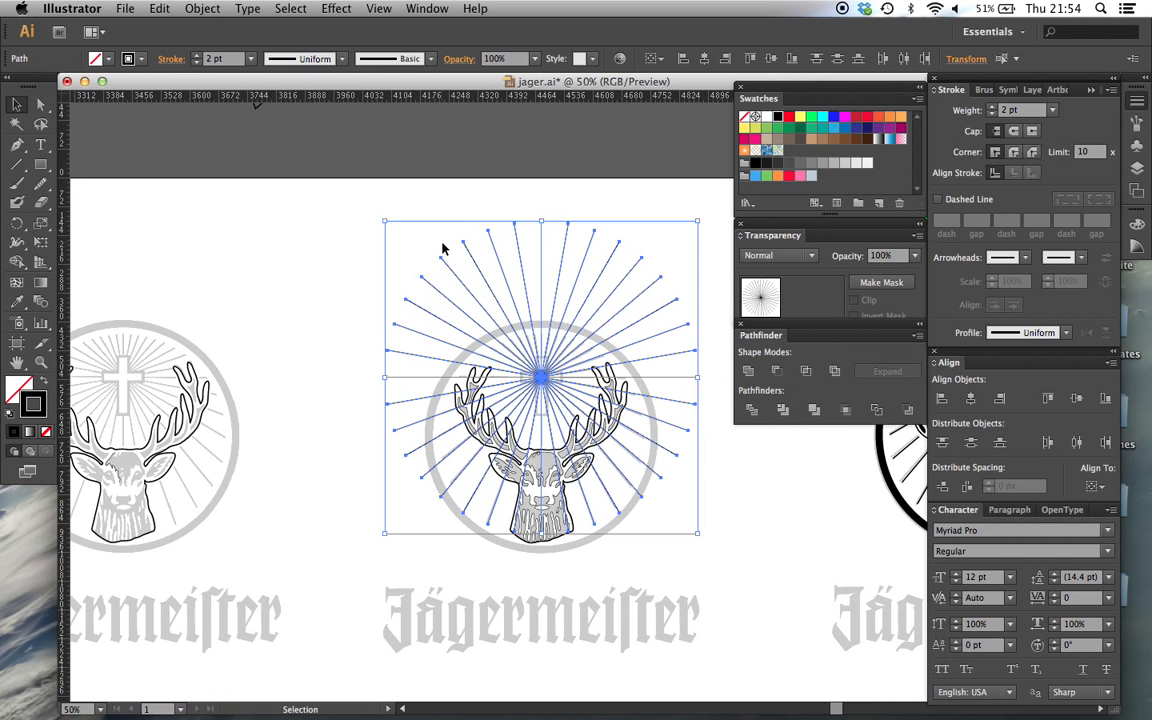
key("super+v")
left_click_drag(590, 402, 245, 228)
scroll(245, 228, "up", 3)
scroll(245, 228, "left", 3)
scroll(384, 347, "up", 4)
scroll(384, 347, "left", 4)
left_click_drag(487, 465, 290, 264)
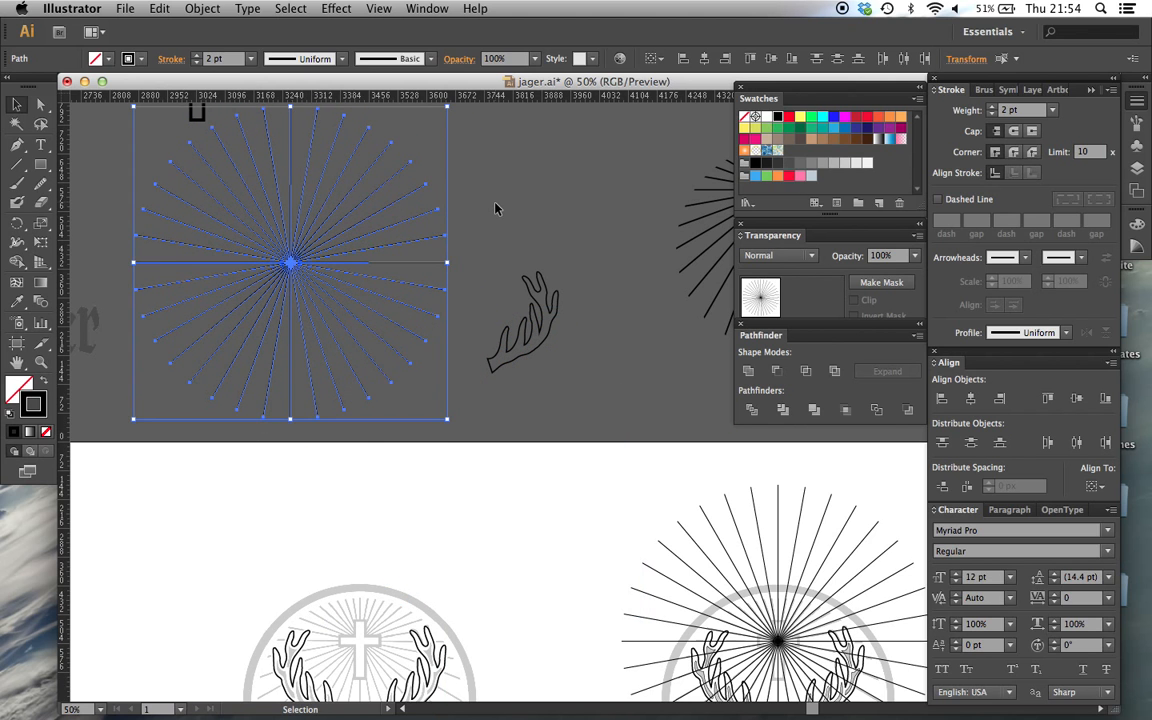
left_click(496, 208)
Step: Compare the duplicated ray burst on the pasteboard with the rays over the stag logo
scroll(496, 208, "down", 5)
scroll(496, 208, "right", 8)
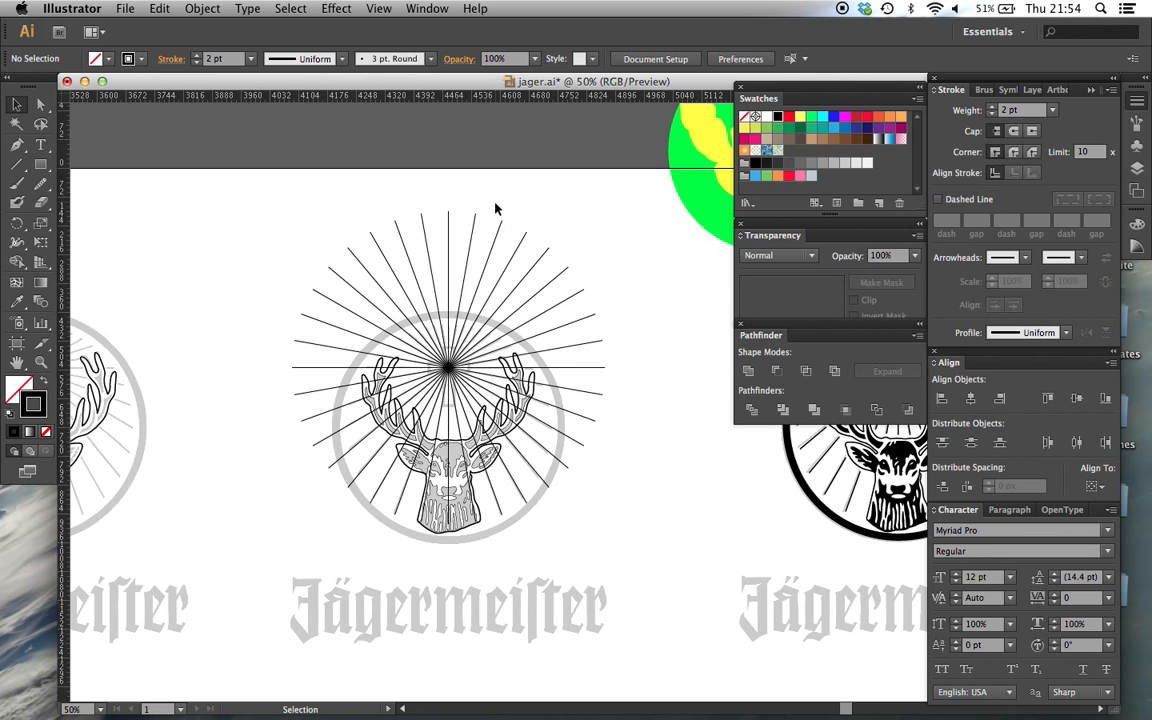
scroll(495, 208, "up", 7)
scroll(495, 208, "left", 12)
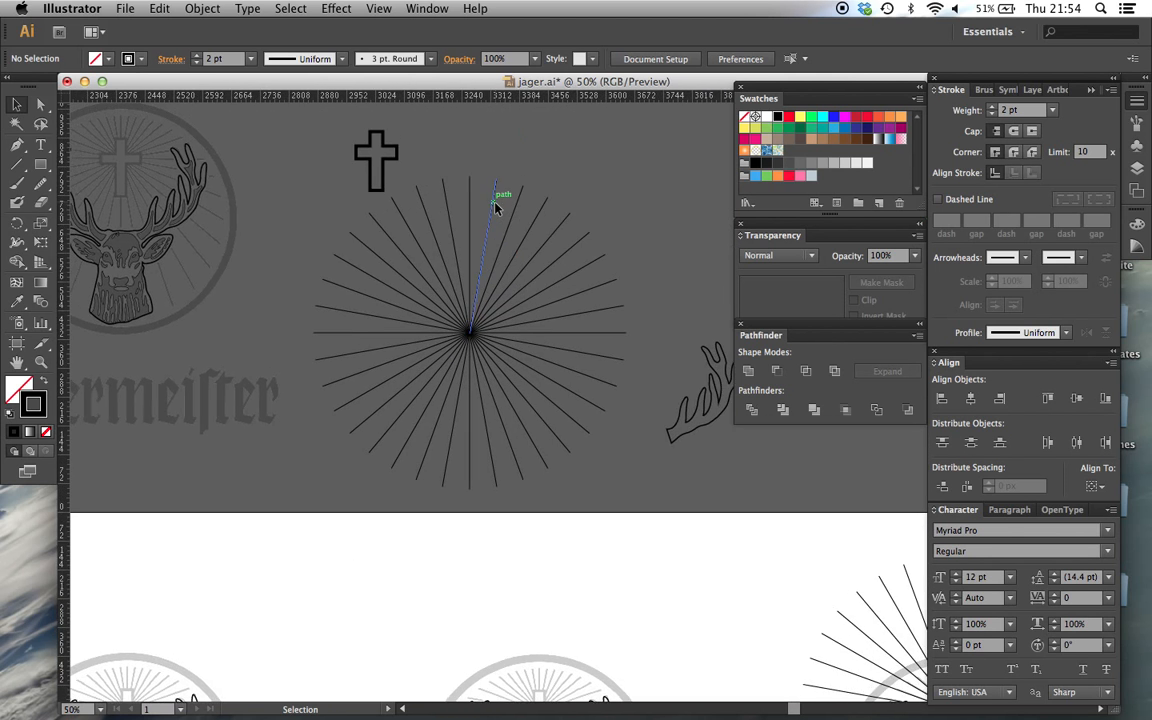
scroll(495, 208, "left", 2)
scroll(495, 208, "up", 1)
scroll(559, 281, "right", 7)
scroll(559, 281, "down", 2)
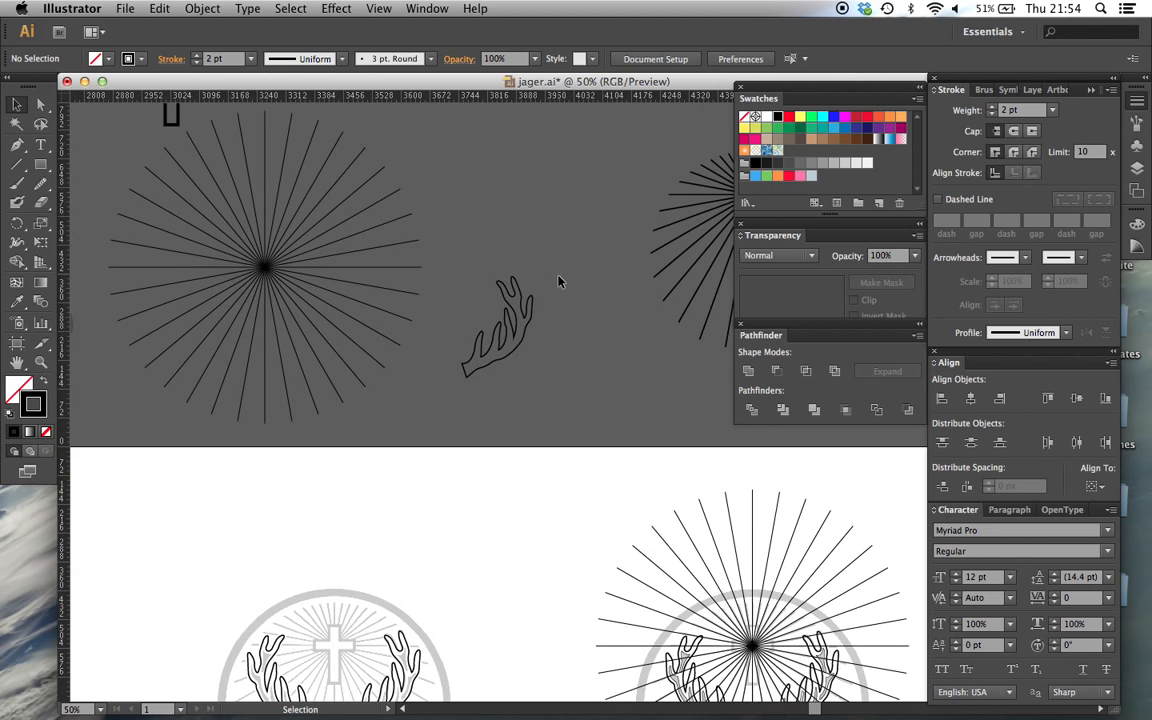
scroll(559, 281, "down", 3)
scroll(559, 281, "right", 2)
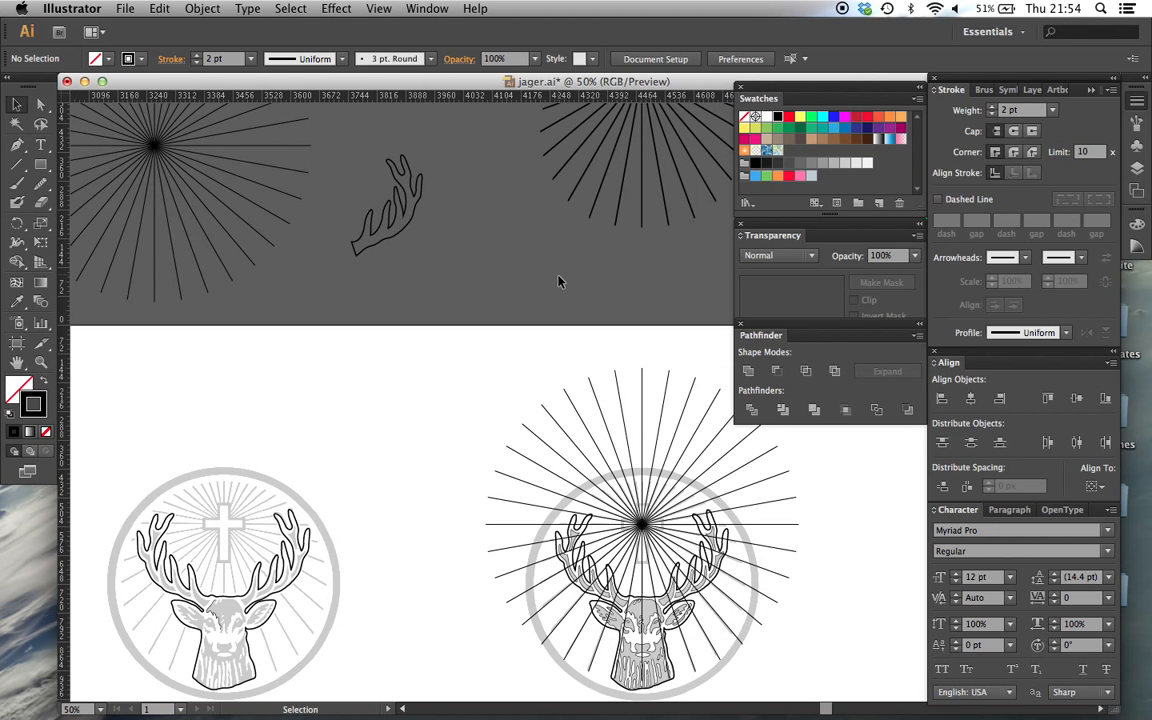
scroll(559, 281, "down", 2)
scroll(559, 281, "right", 1)
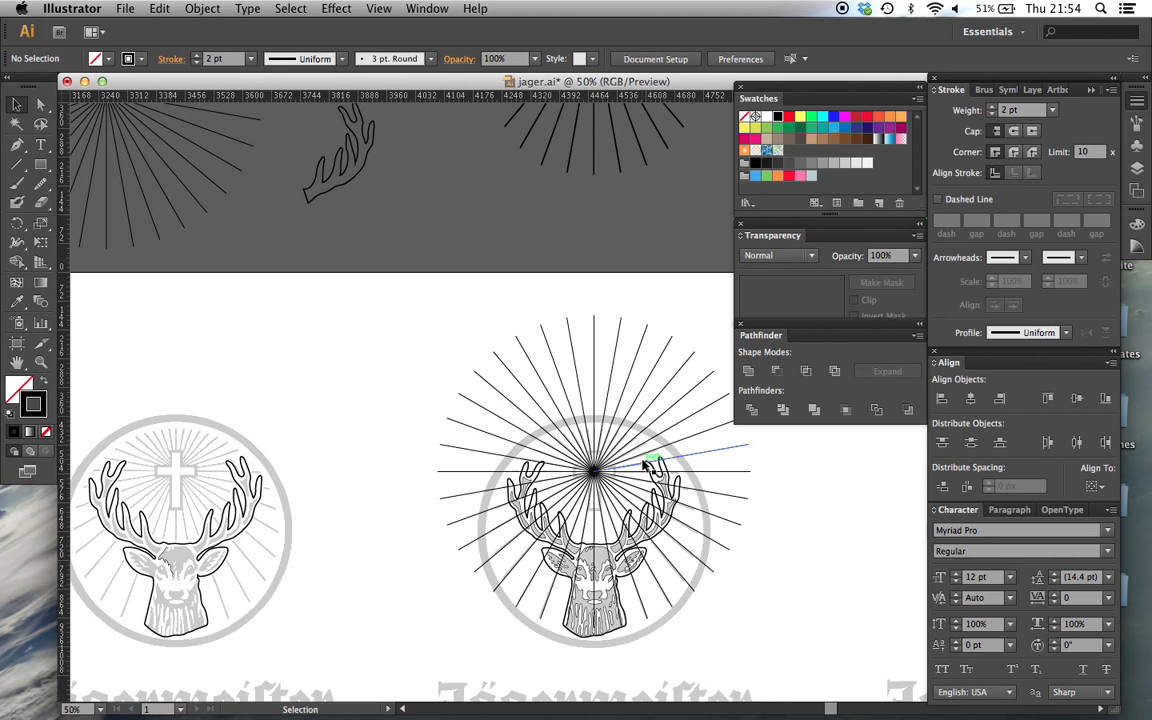
Step: Select all the rays over the stag logo and expand their fill and stroke into filled shapes
scroll(648, 465, "right", 2)
scroll(648, 465, "down", 2)
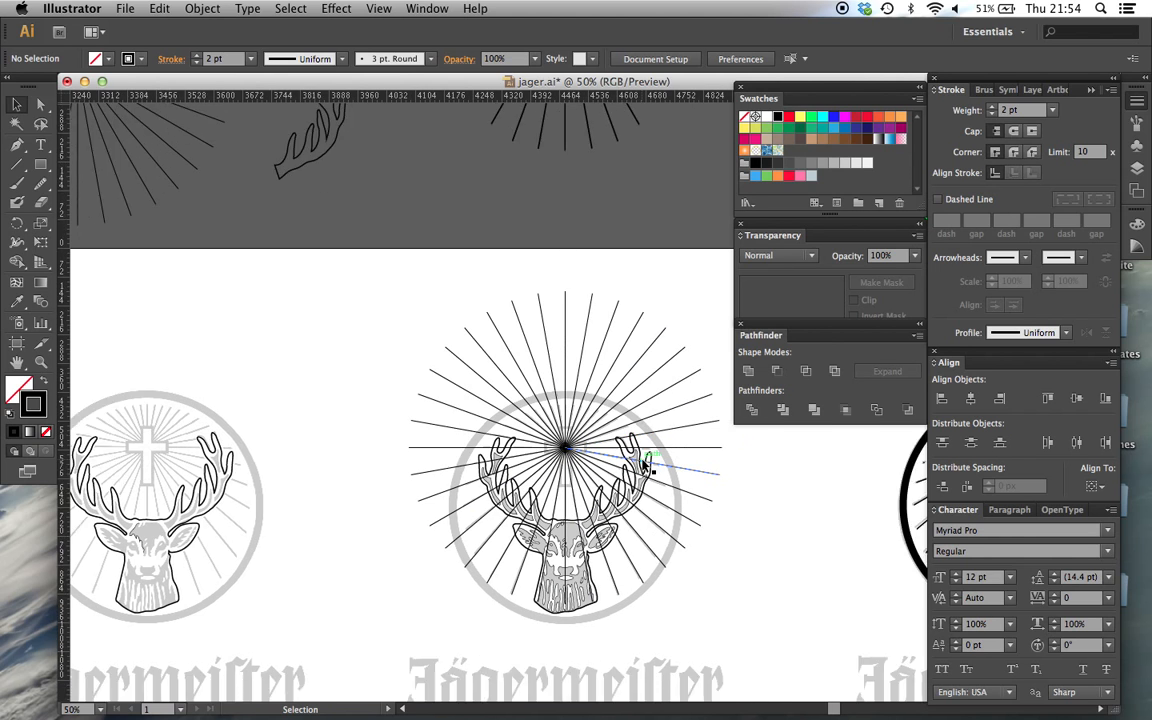
key("super+equal")
key("super+equal")
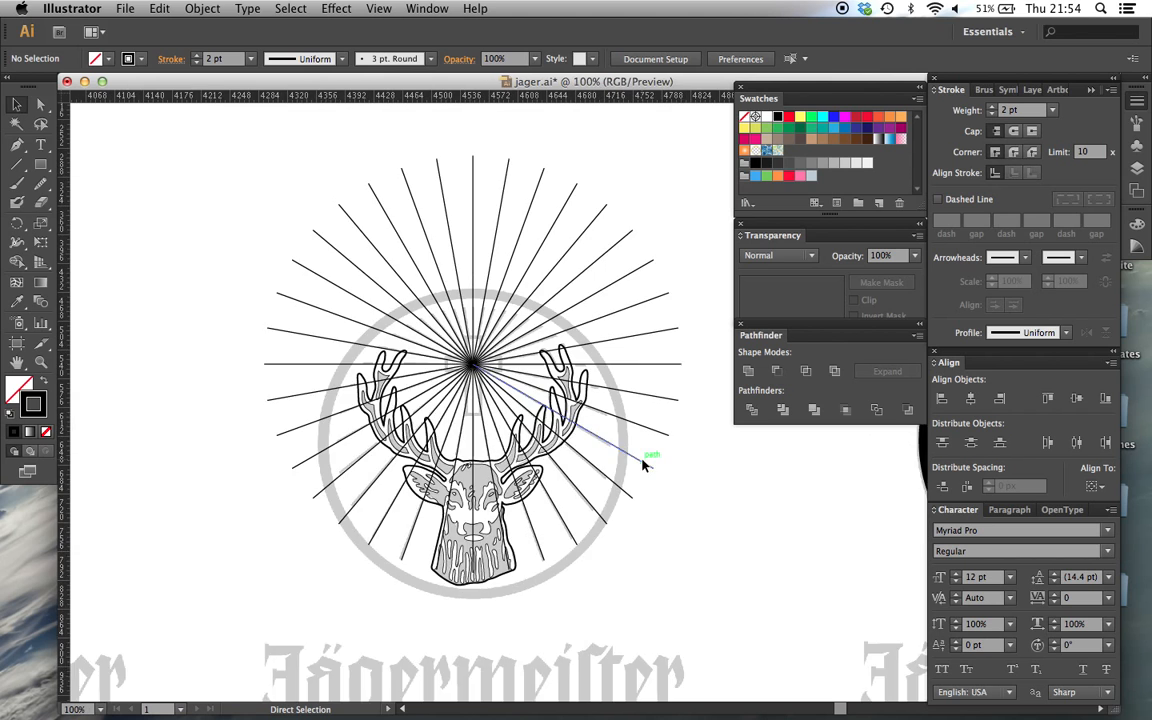
left_click_drag(727, 668, 126, 148)
left_click(195, 10)
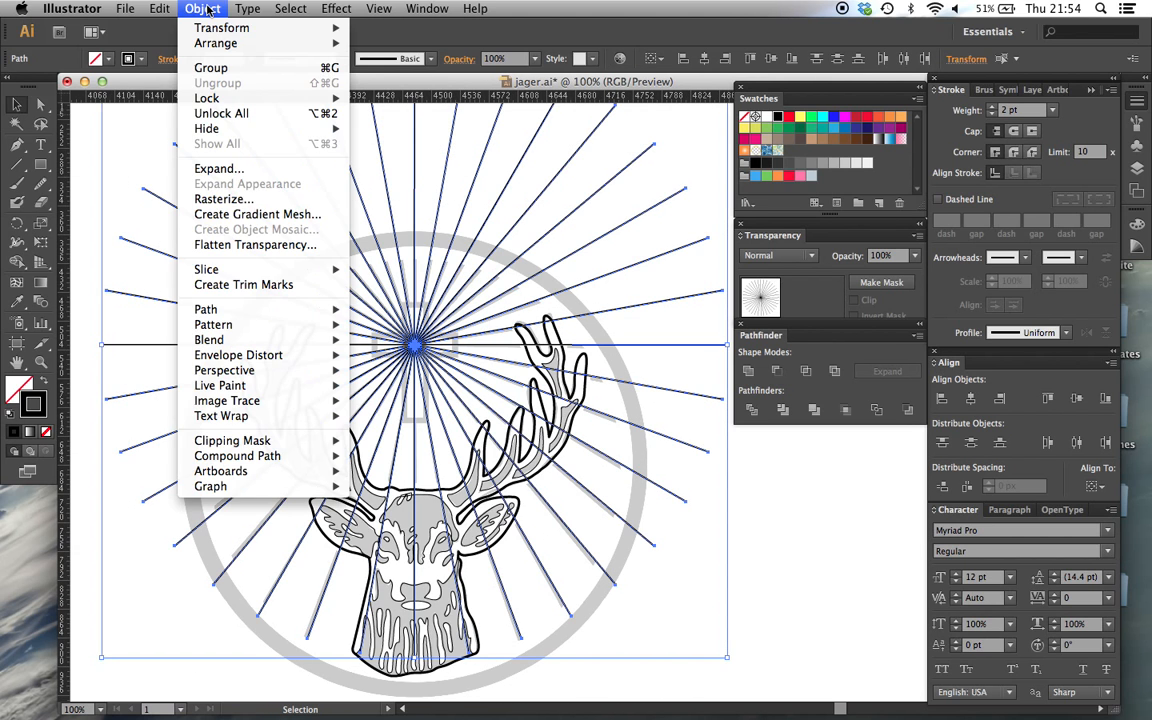
left_click(222, 168)
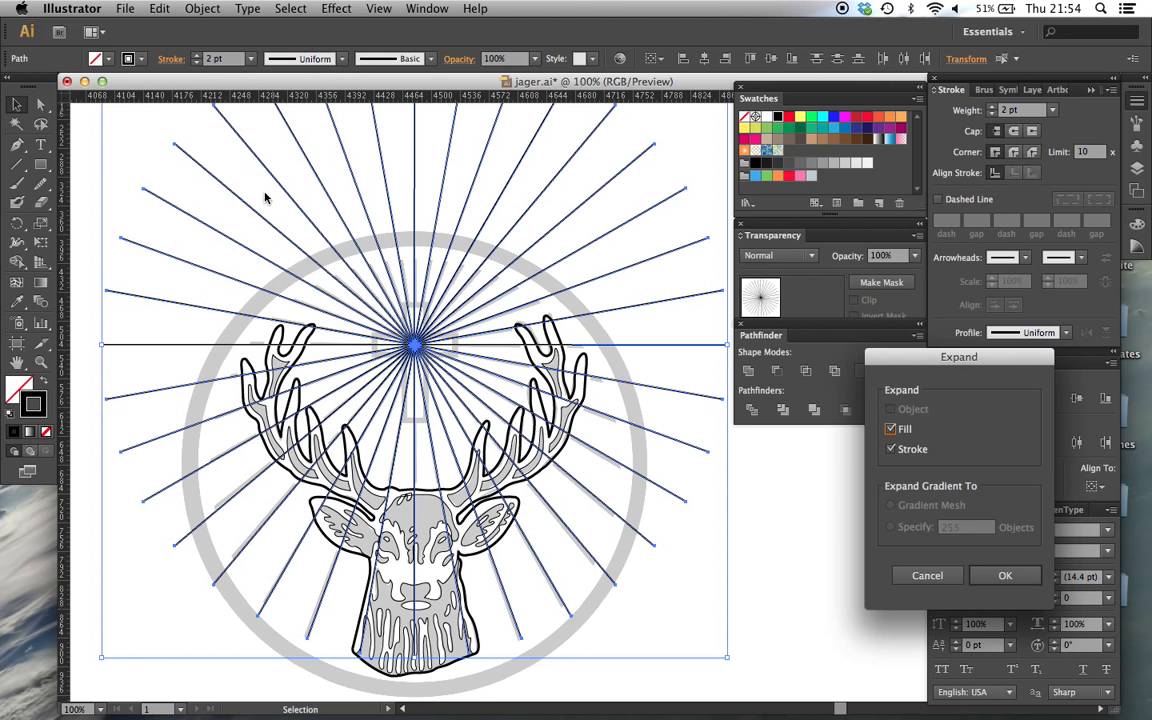
left_click(1005, 576)
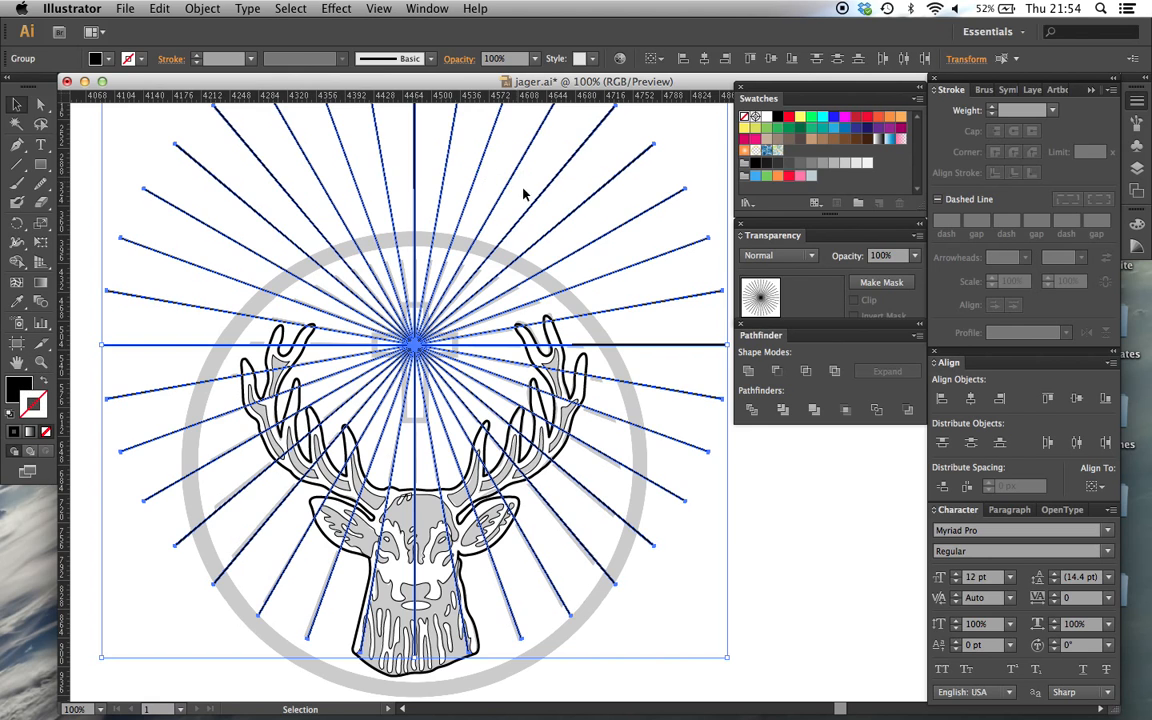
Step: Unite the expanded rays over the stag into one single shape and deselect it
left_click(17, 388)
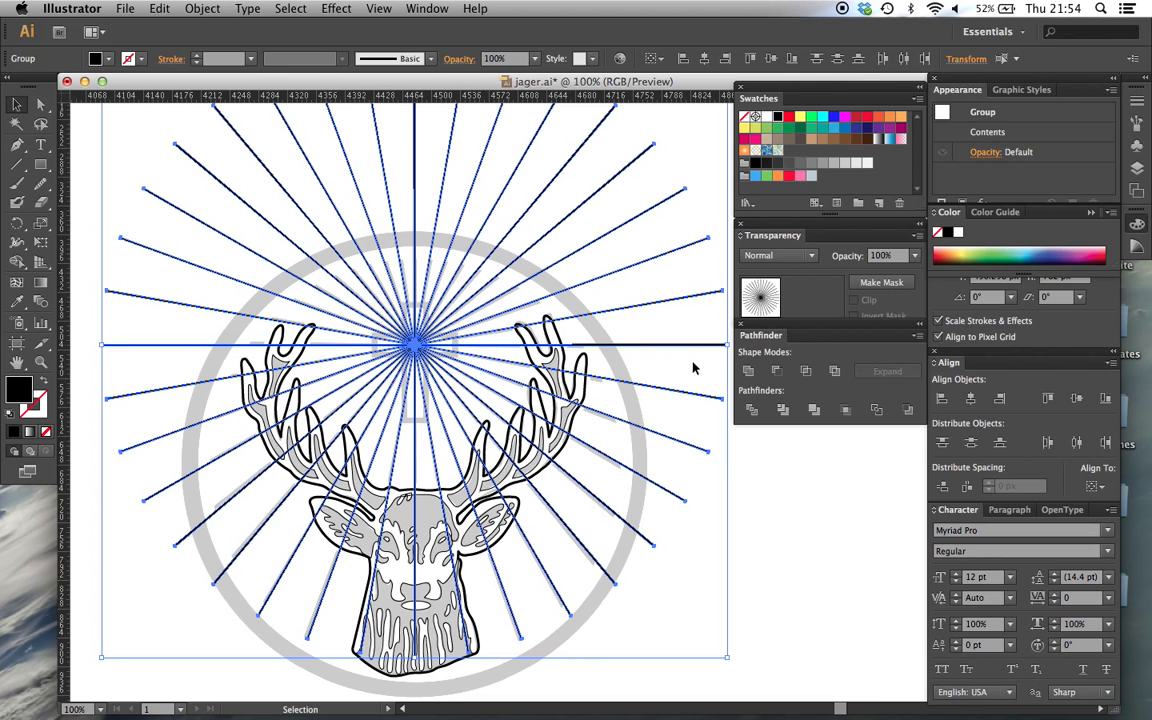
left_click(749, 372)
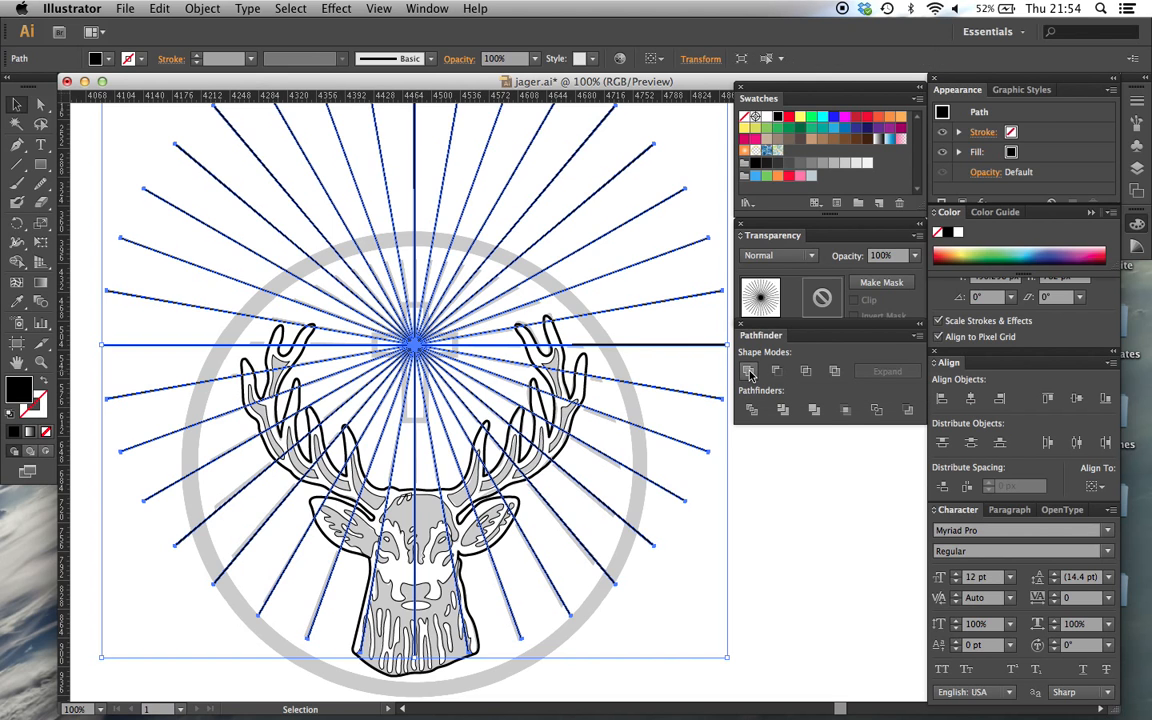
left_click(720, 462)
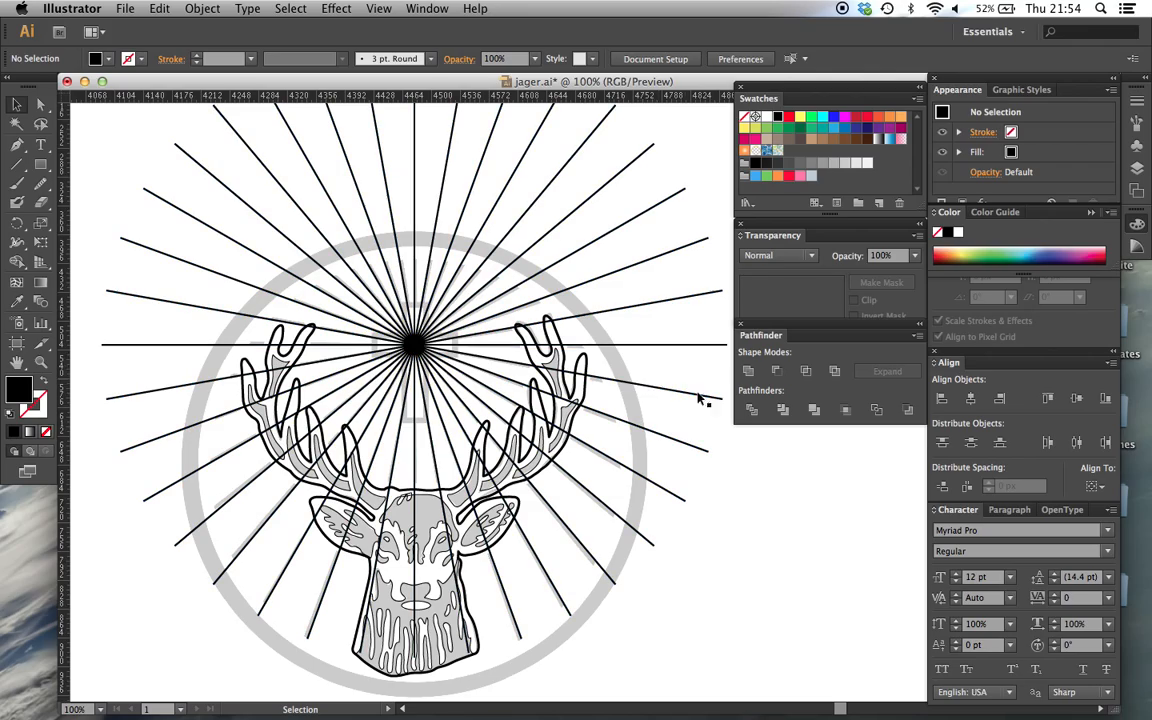
left_click_drag(660, 392, 581, 470)
key("super+z")
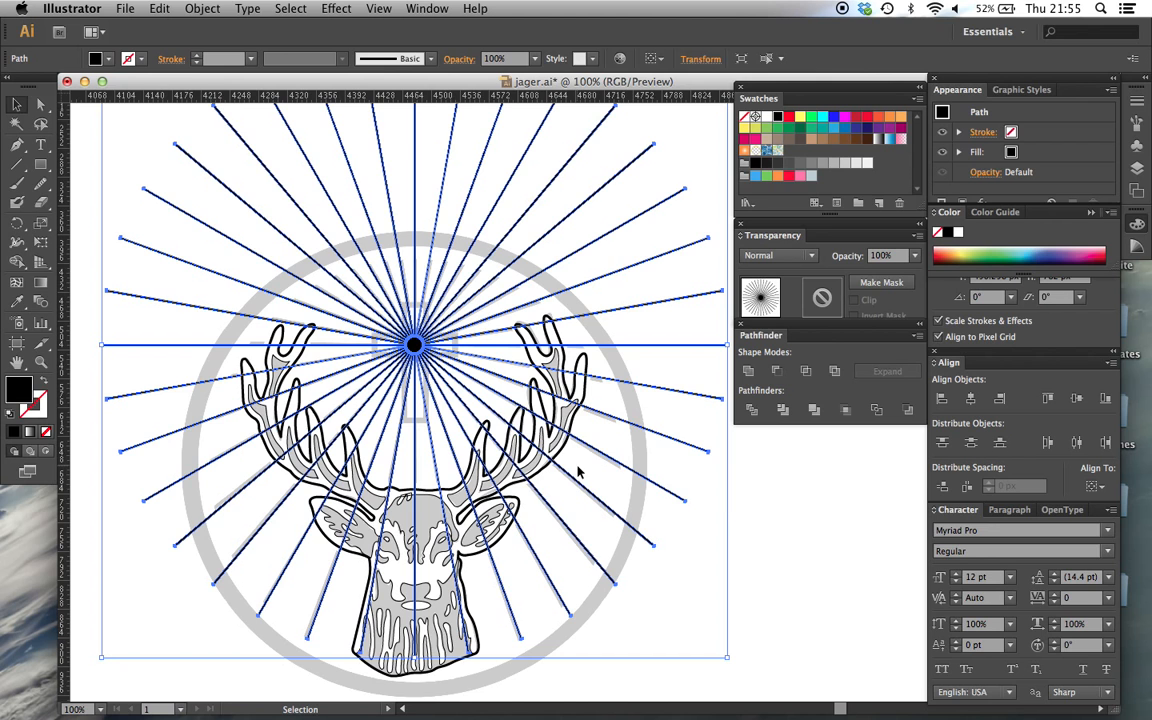
left_click(795, 511)
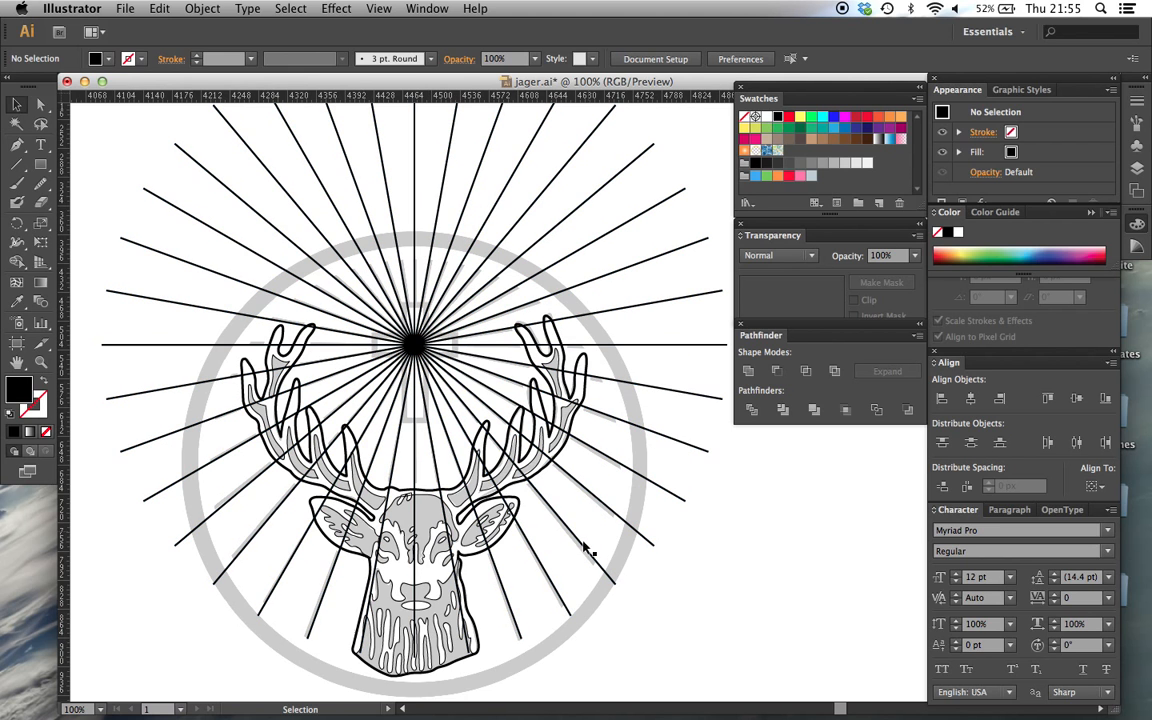
Step: Draw a circle with no fill and a black stroke outward from the base of the cross, spanning most of the grey ring
key("super+minus")
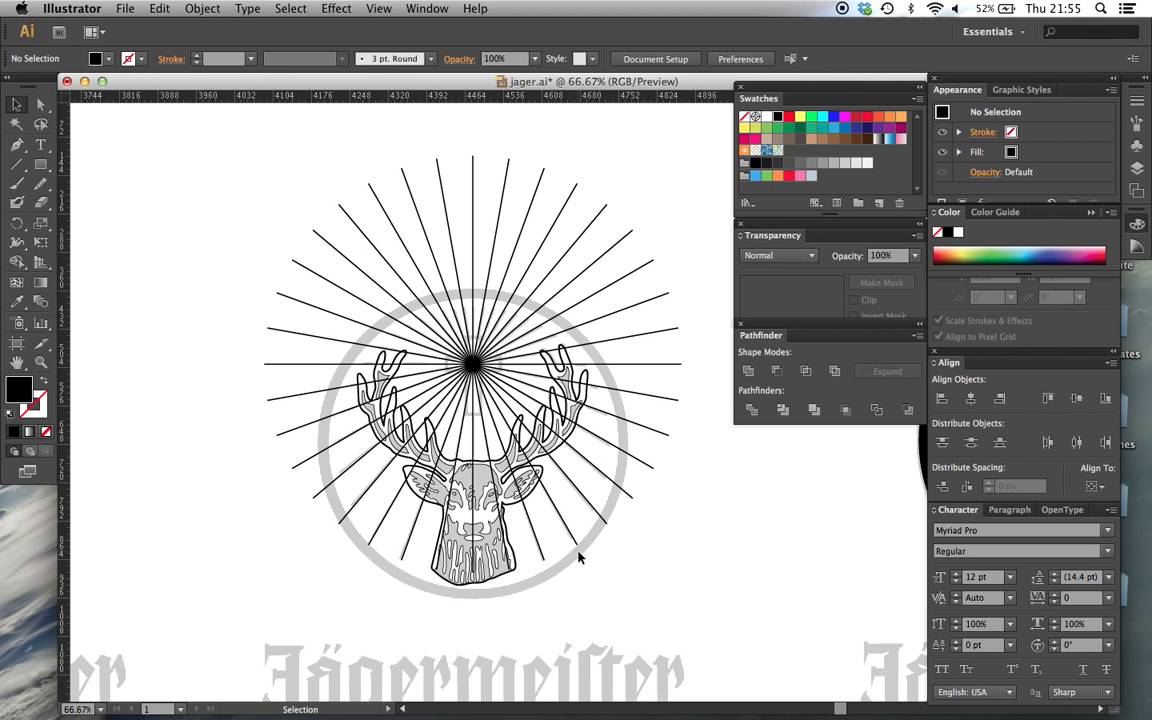
key("super+plus")
scroll(470, 492, "down", 4)
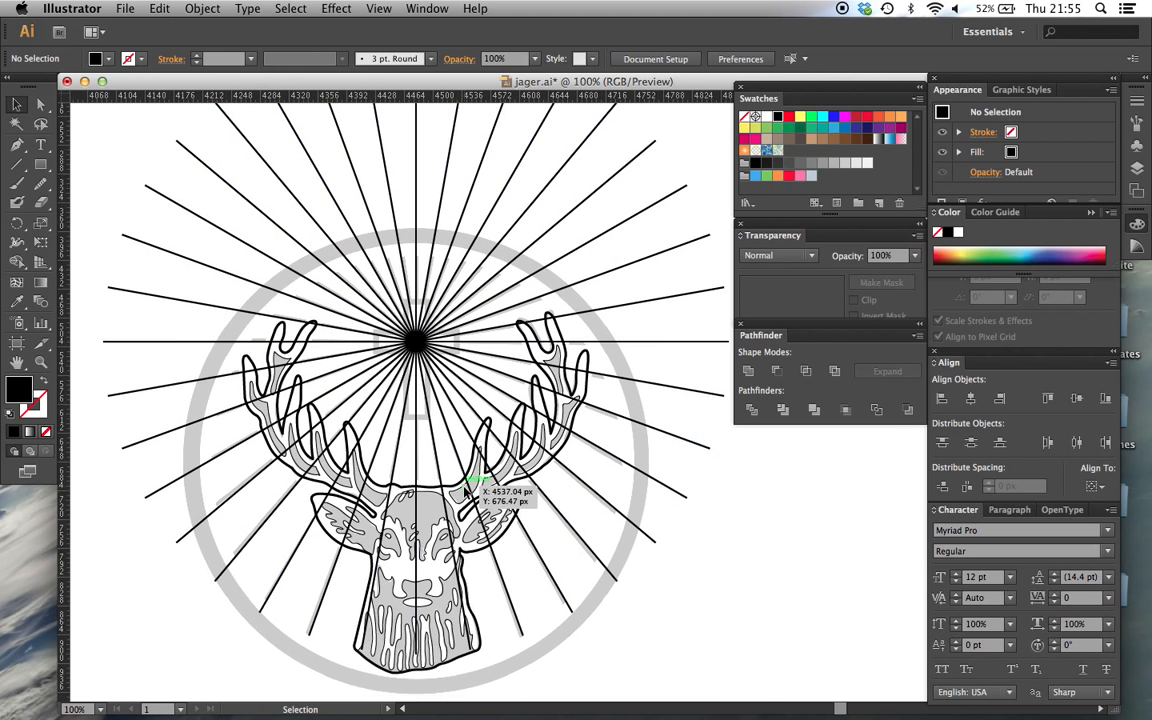
left_click(40, 164)
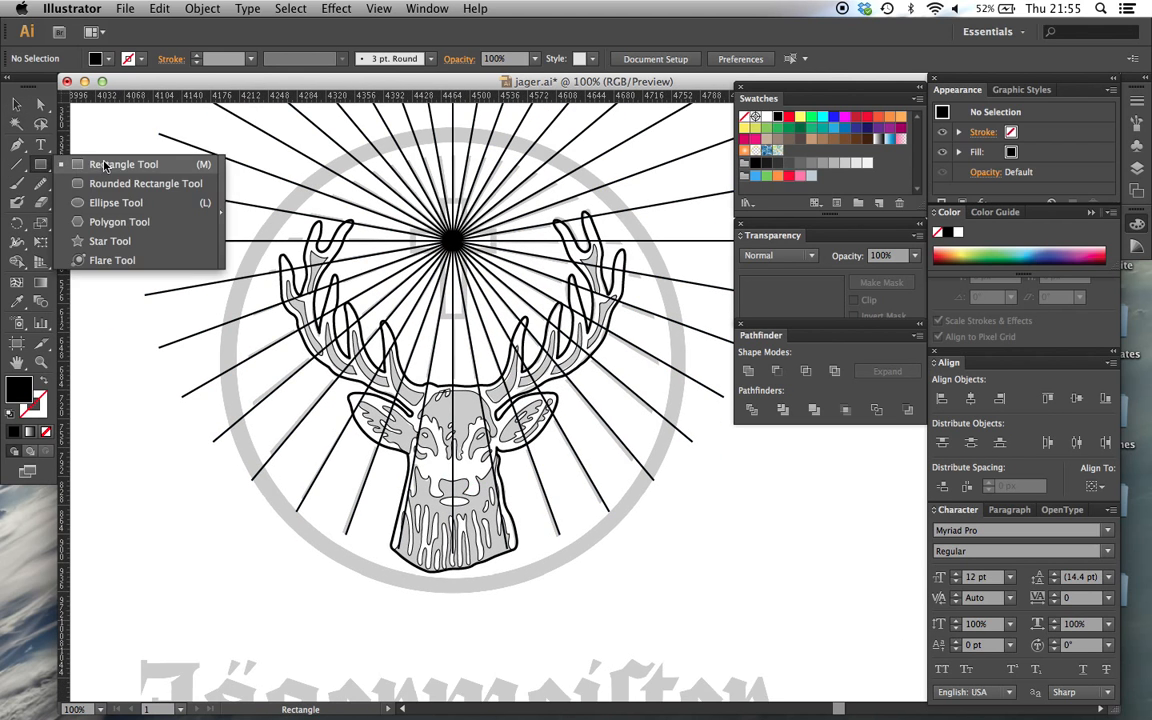
left_click(105, 199)
left_click(42, 379)
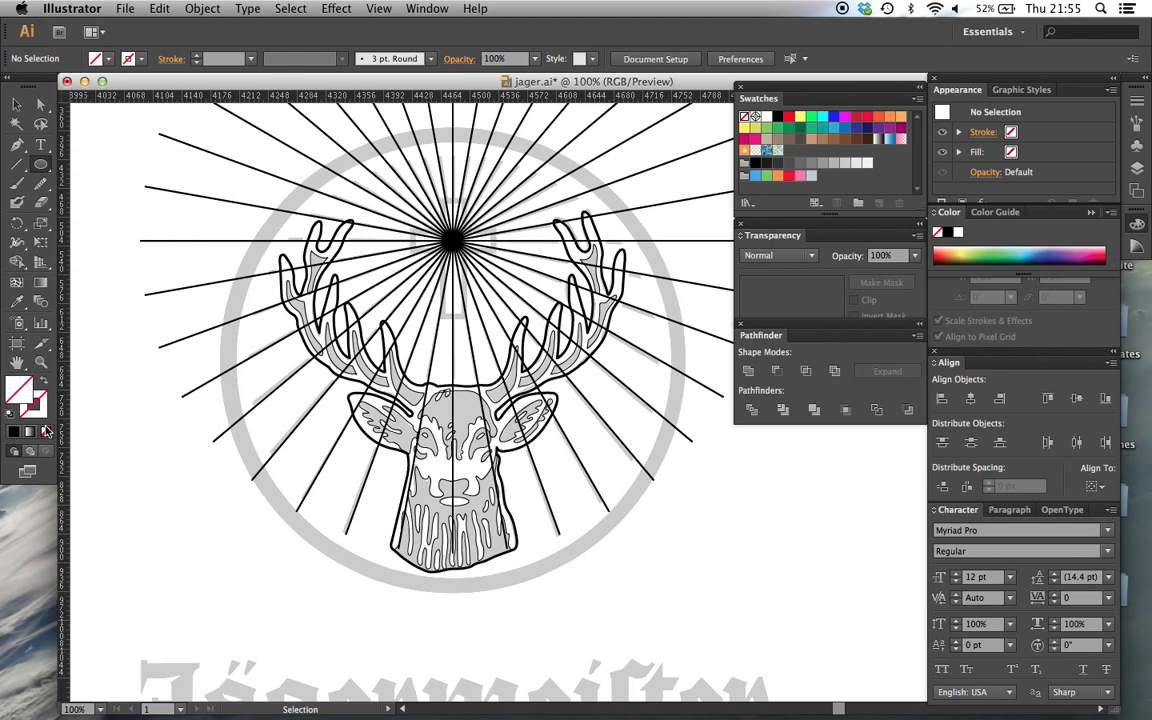
left_click(14, 432)
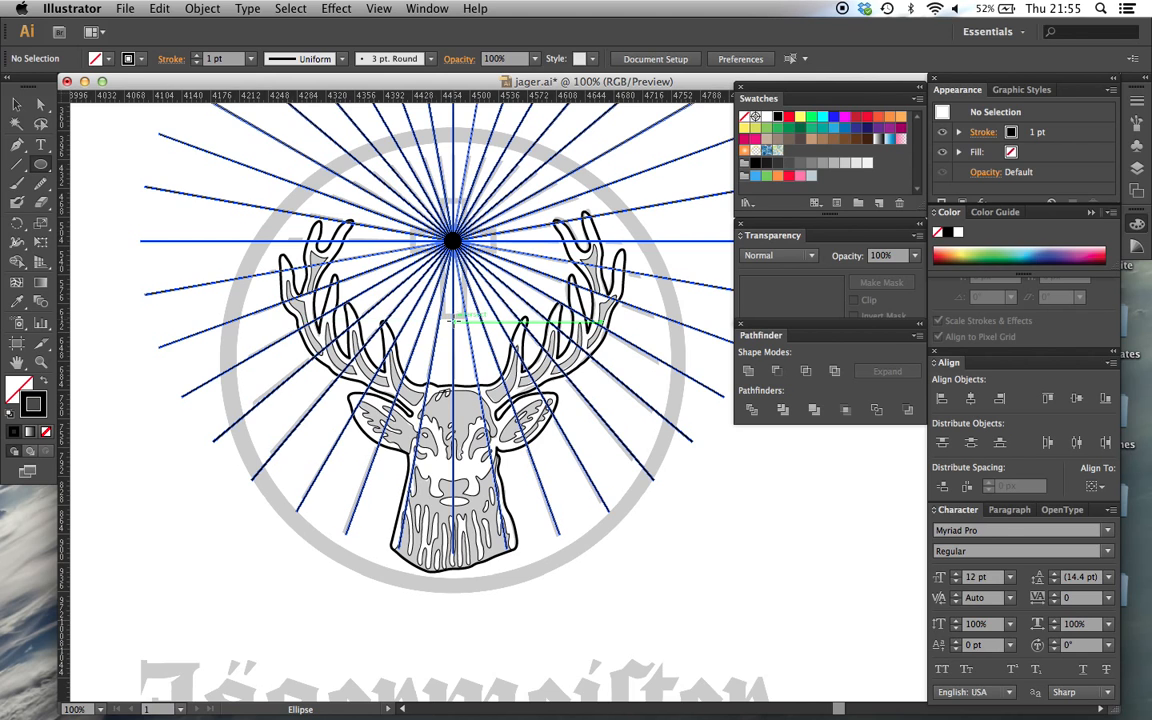
left_click_drag(453, 320, 645, 514)
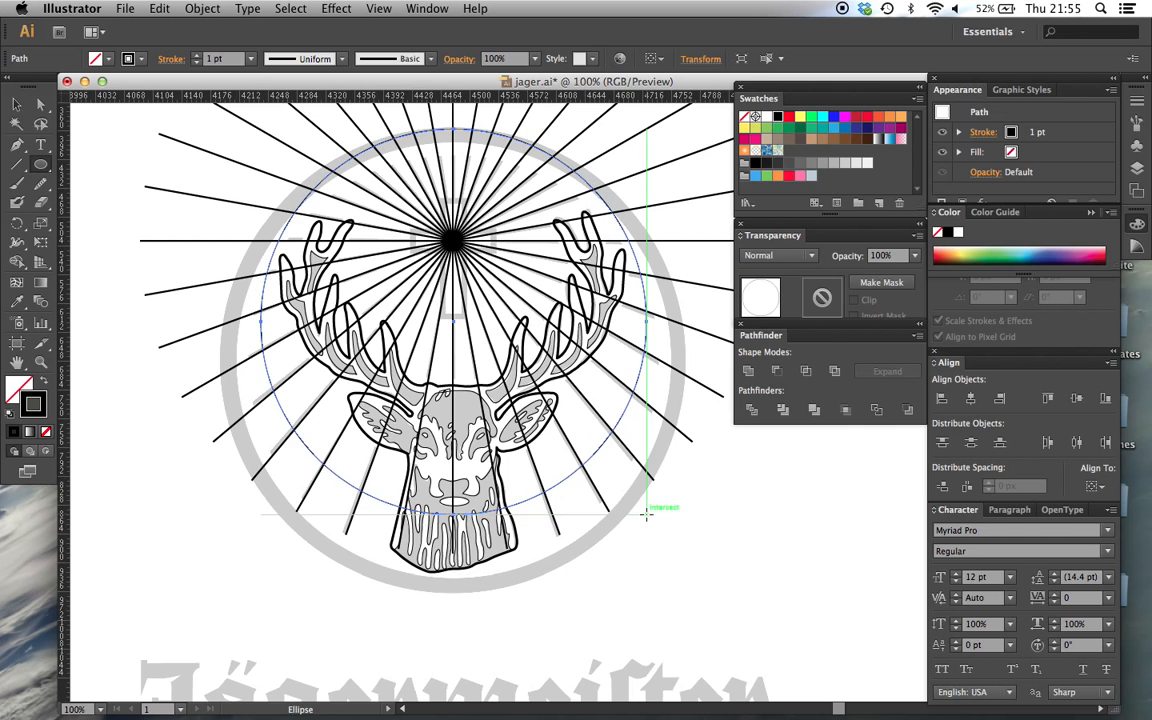
key("v")
left_click(670, 465)
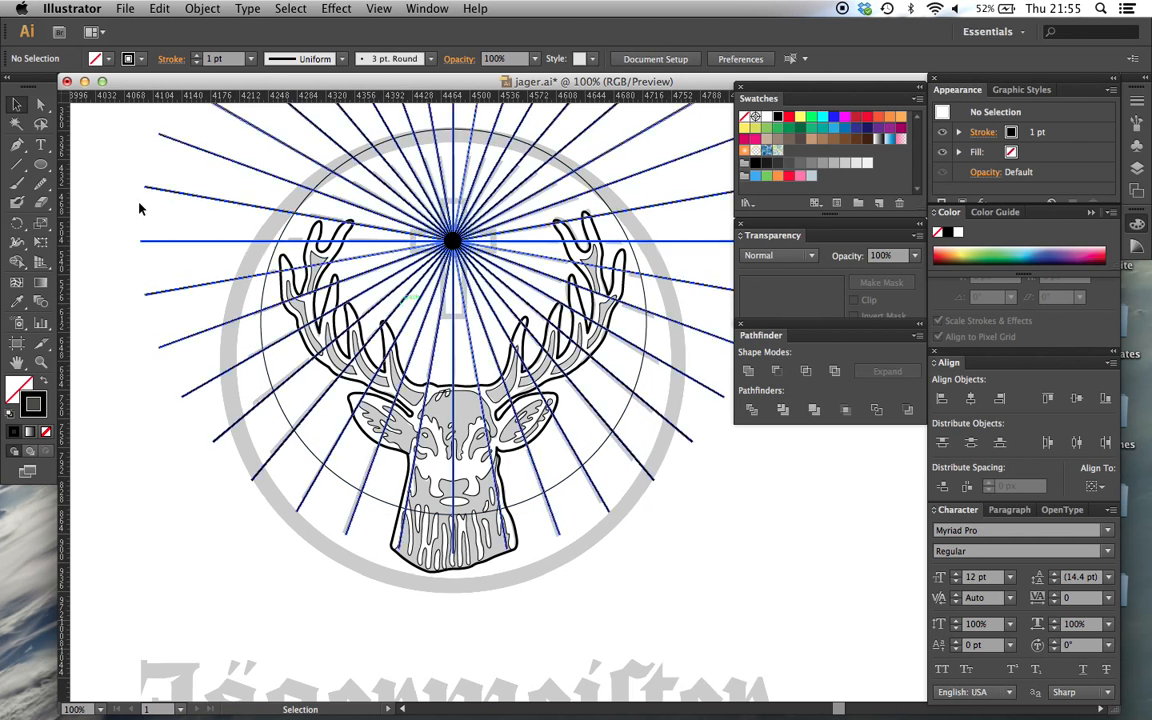
Step: Nudge the circle straight down until it is centred inside the logo's grey ring
left_click(621, 426)
key("shift+Down")
key("shift+Down")
key("shift+Down")
key("shift+Down")
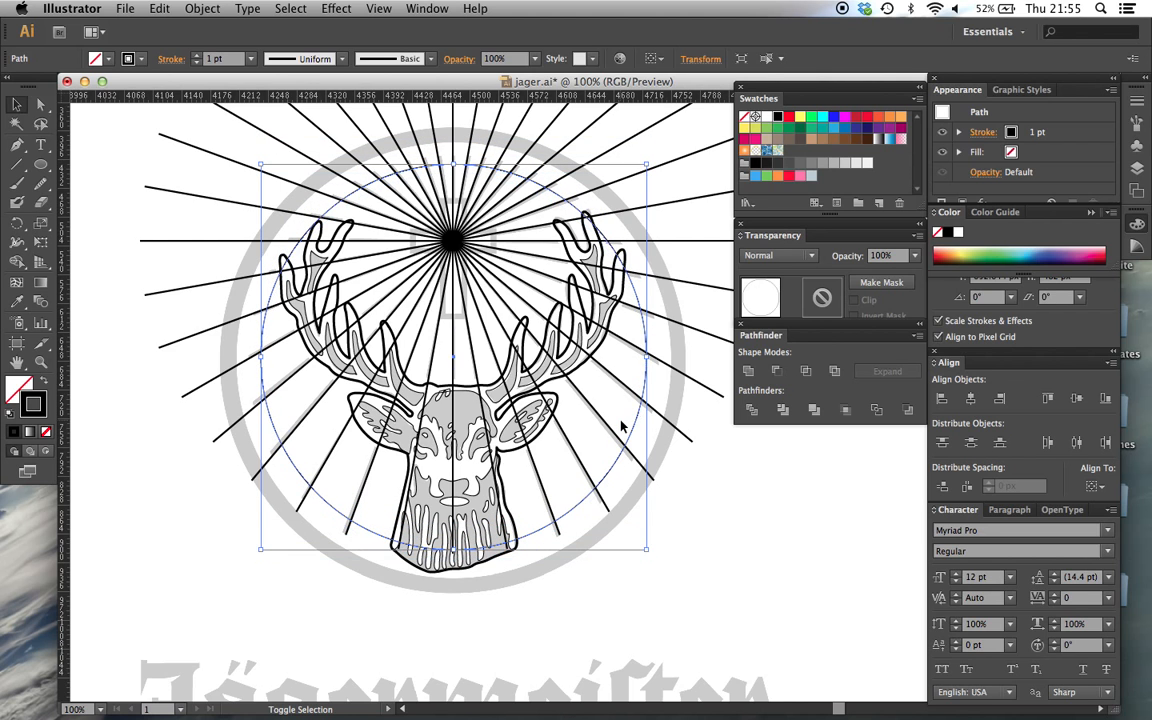
key("Down")
key("Down")
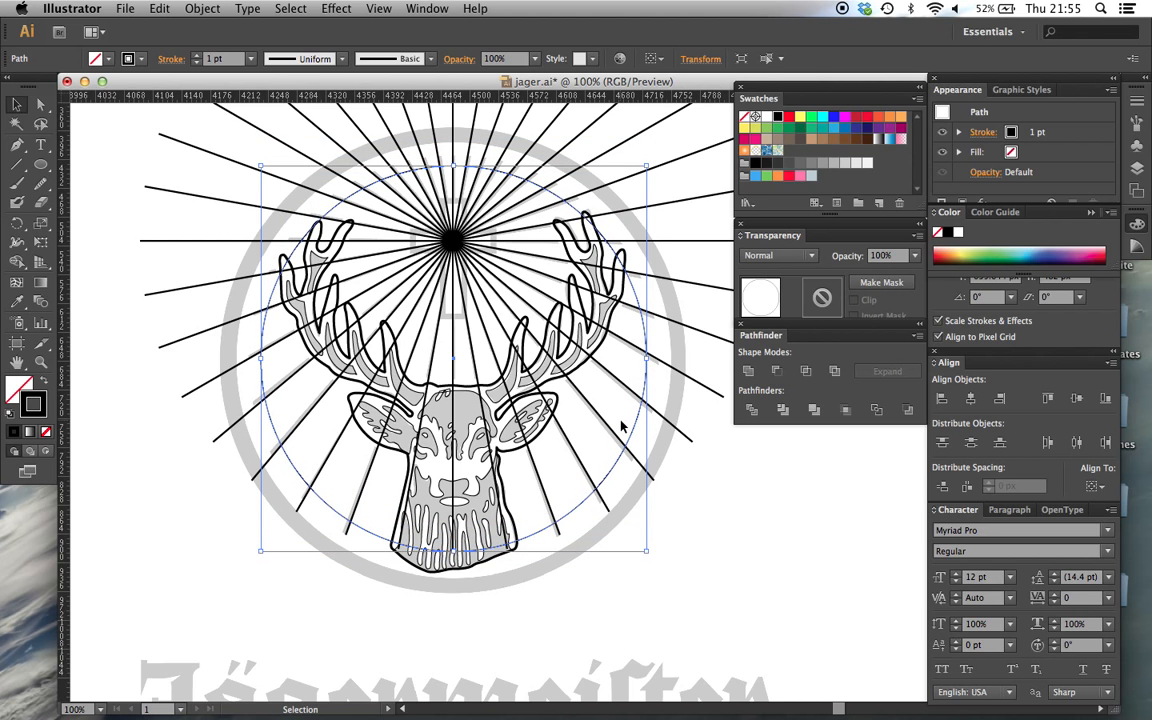
Step: Enlarge the circle slightly from its centre to match the ends of the logo's grey rays, and bring it to the front
scroll(556, 243, "up", 2)
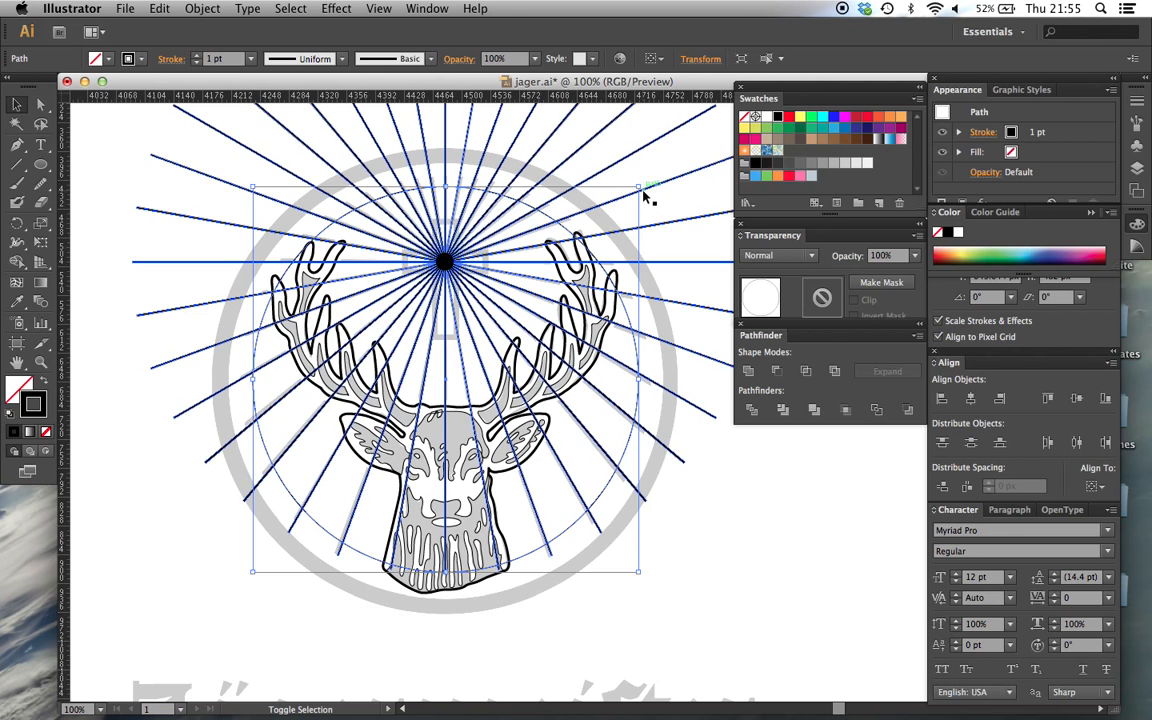
left_click_drag(641, 186, 653, 162)
left_click(748, 548)
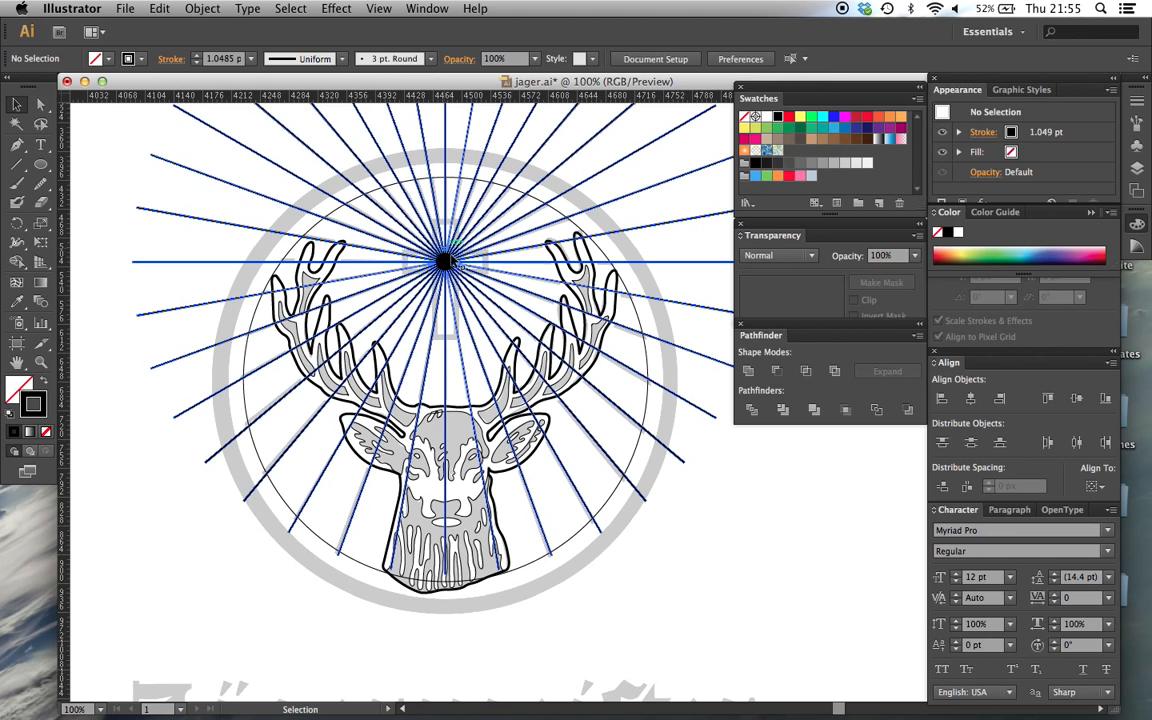
right_click(578, 233)
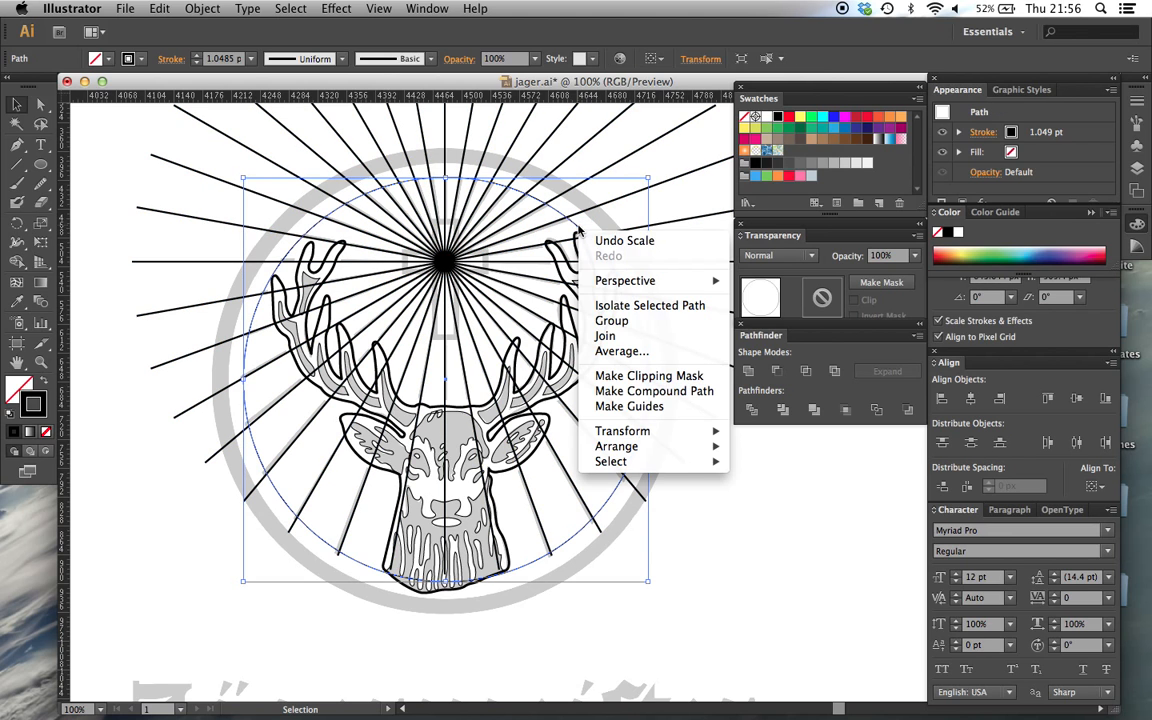
mouse_move(712, 447)
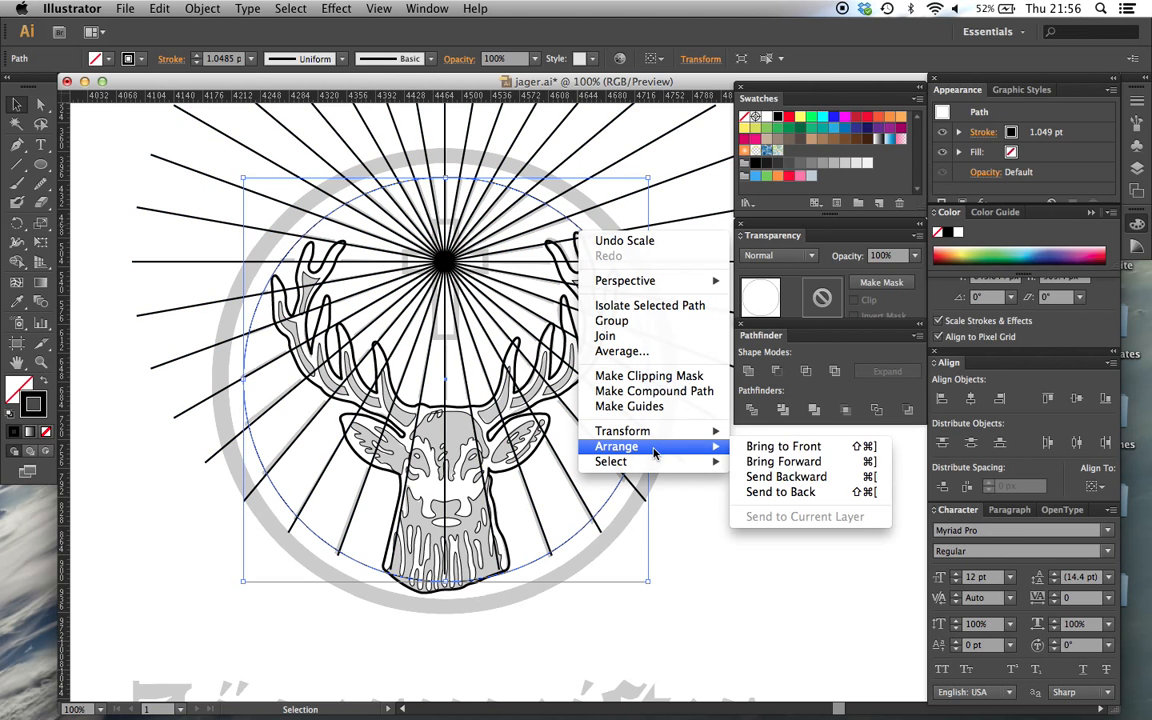
left_click(785, 449)
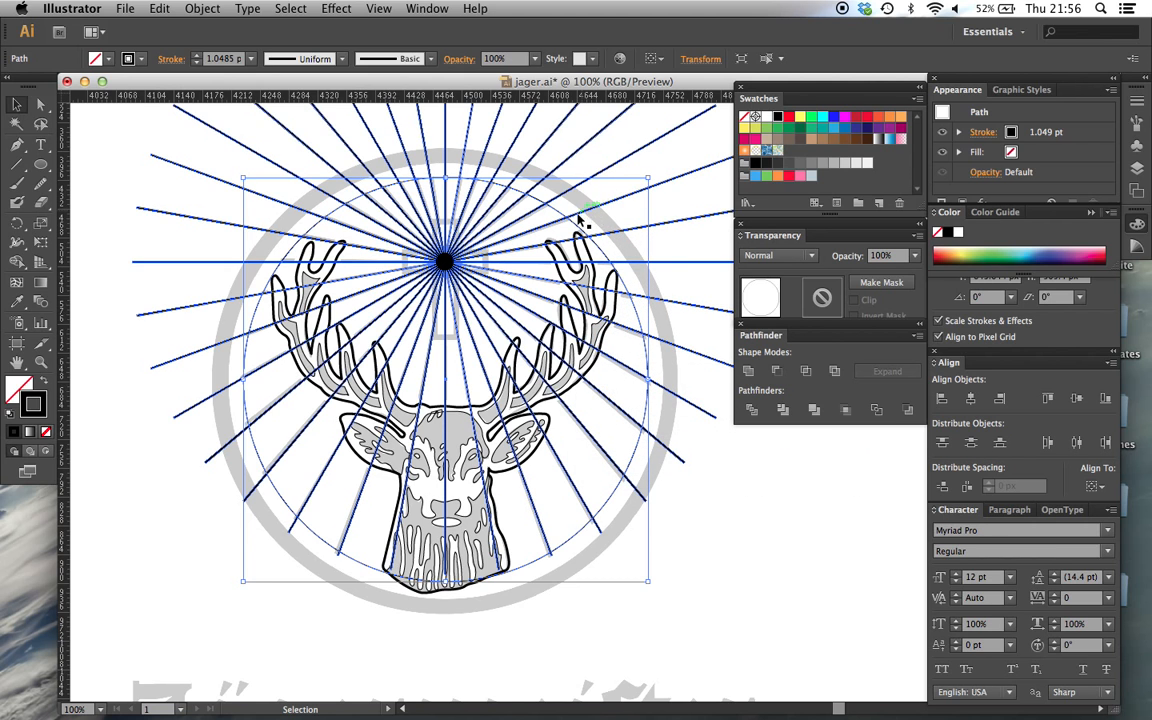
Step: Select the circle together with the united rays, make a clipping mask from them, and deselect it
left_click_drag(722, 591, 504, 373)
left_click(203, 9)
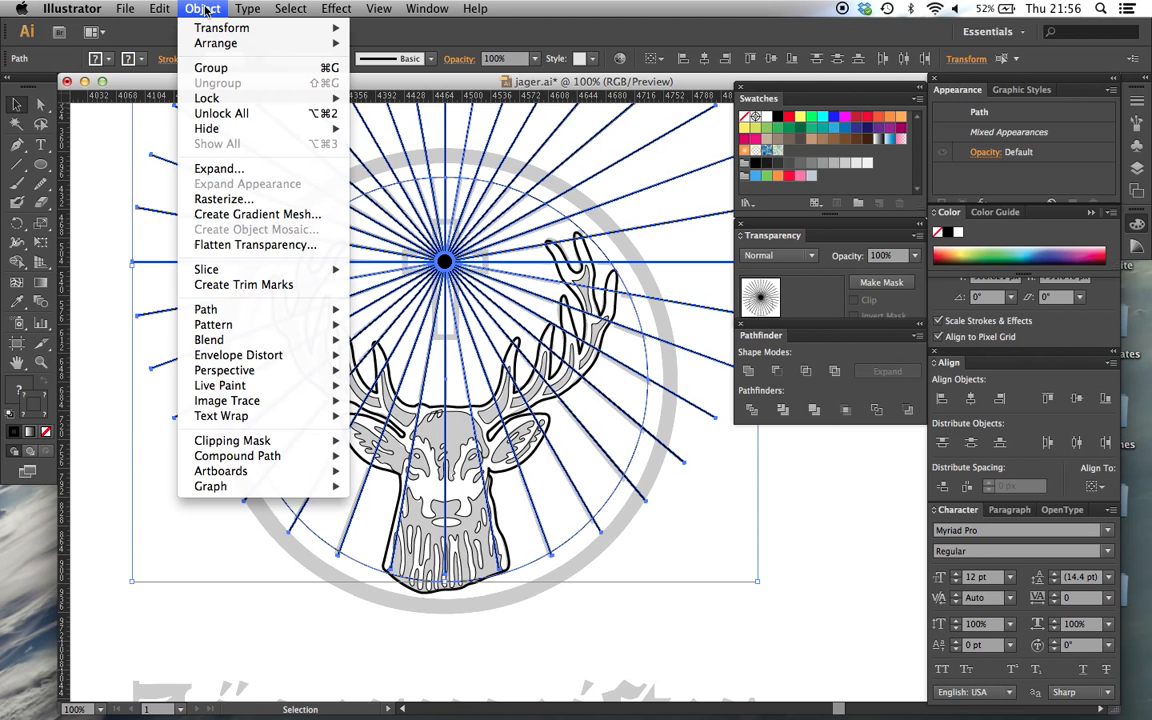
mouse_move(310, 441)
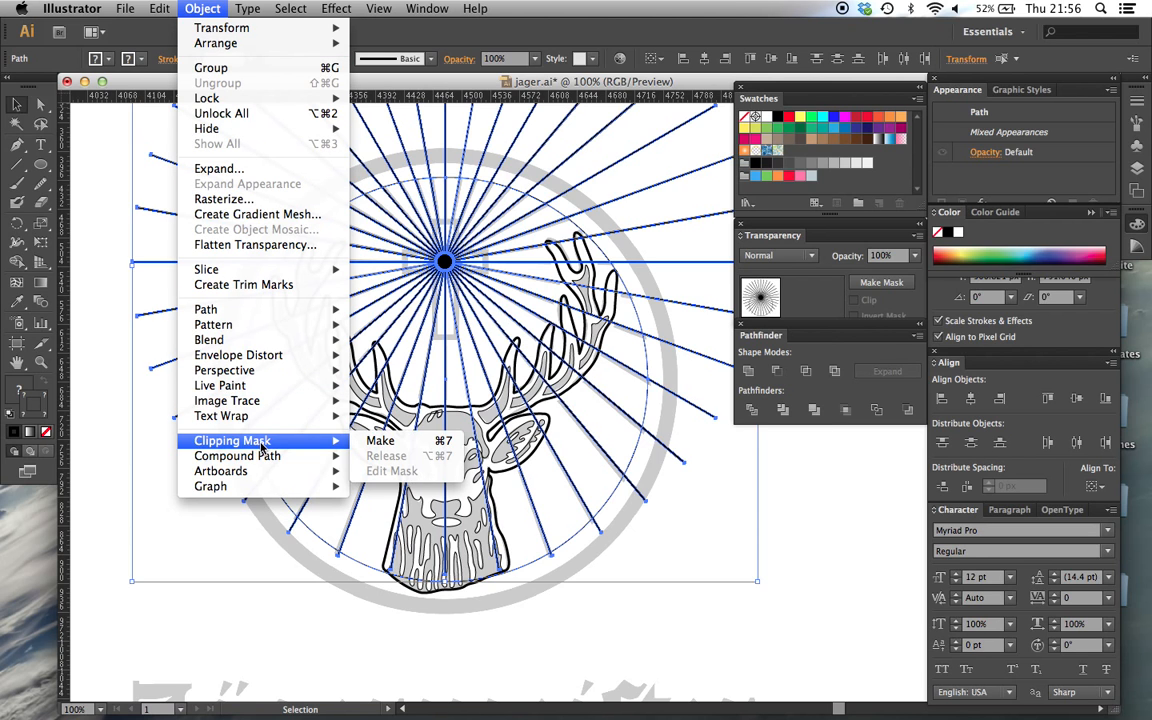
left_click(381, 441)
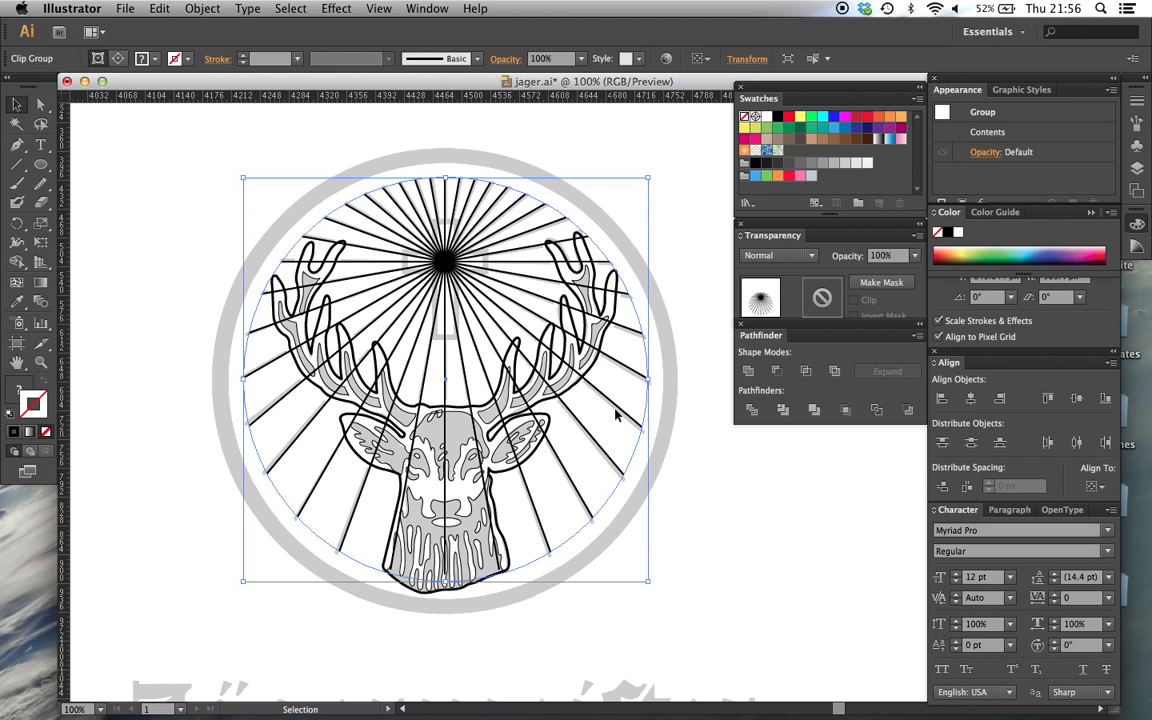
left_click(789, 607)
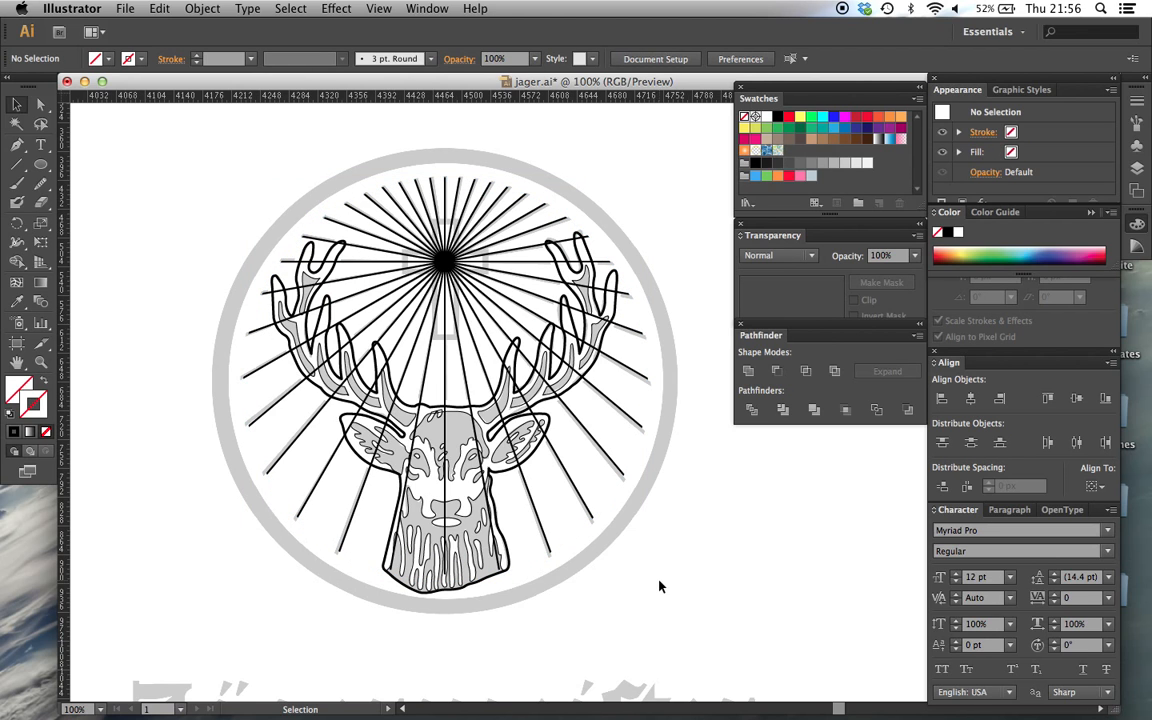
Step: Release the clipping mask on the rays and undo that release
left_click_drag(650, 610, 340, 278)
left_click(202, 8)
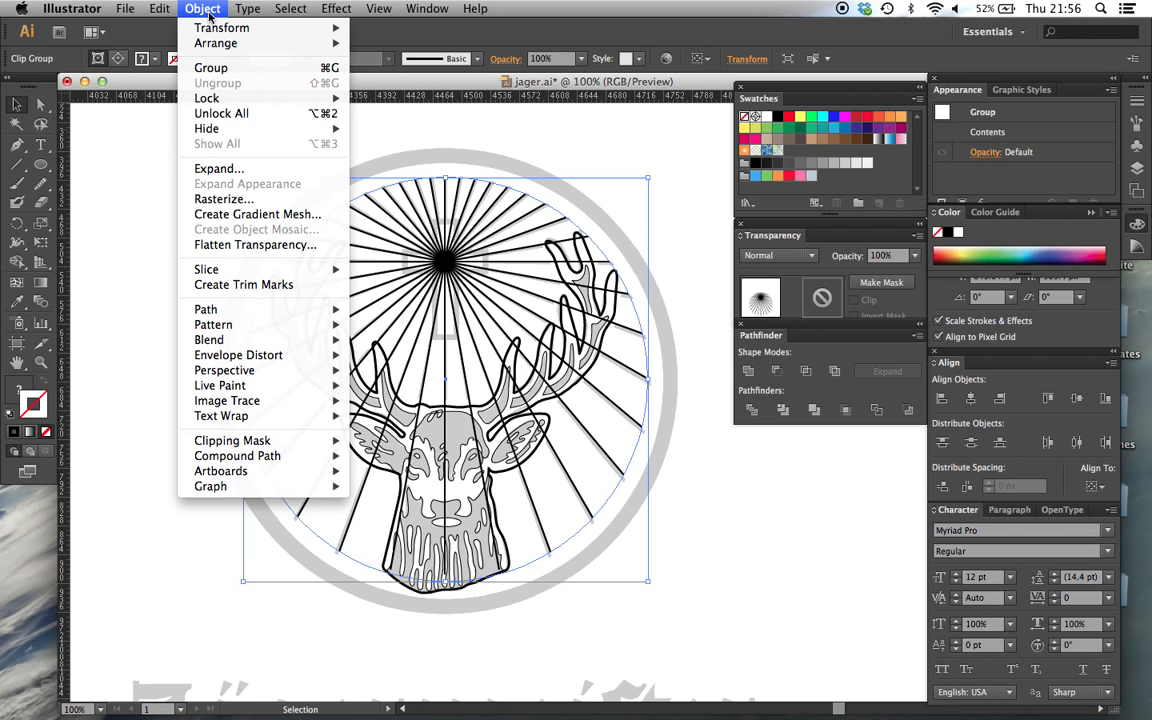
mouse_move(277, 449)
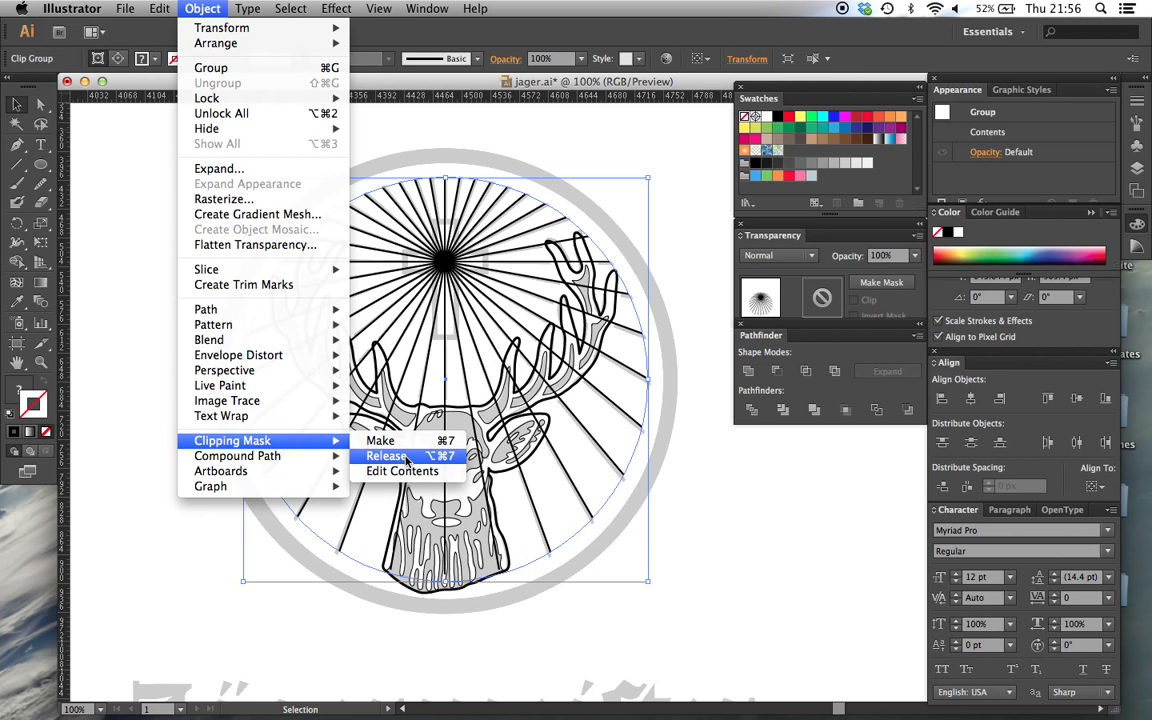
left_click(386, 456)
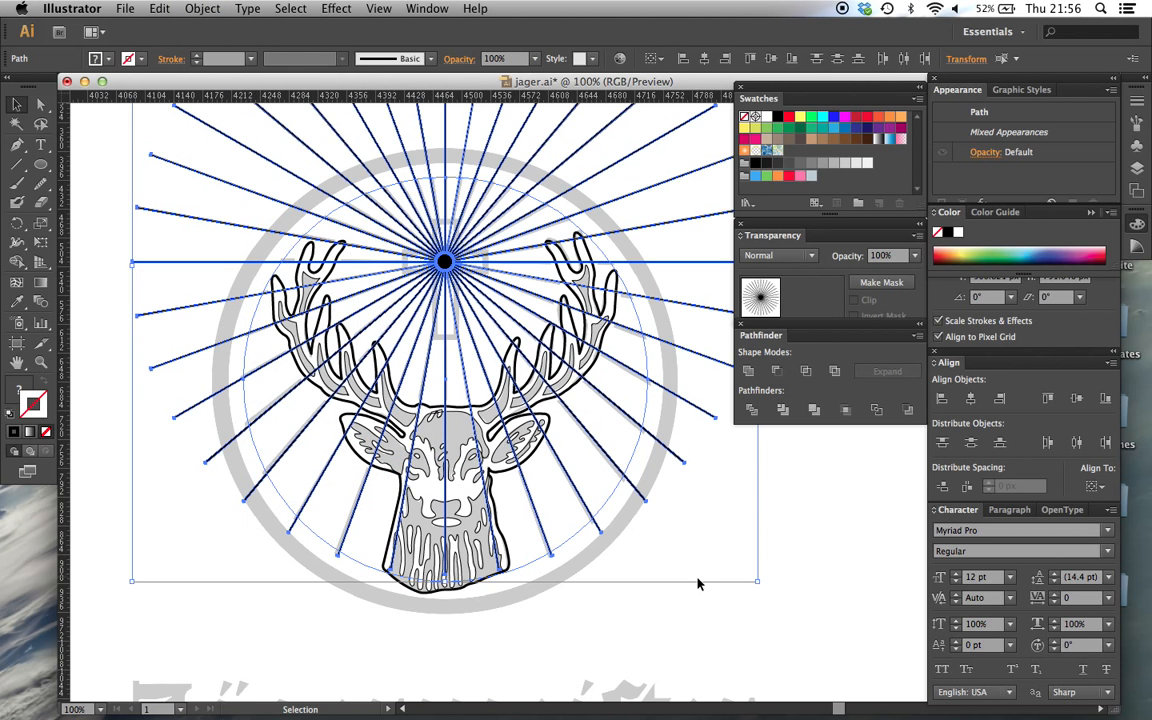
left_click(698, 605)
scroll(698, 605, "left", 1)
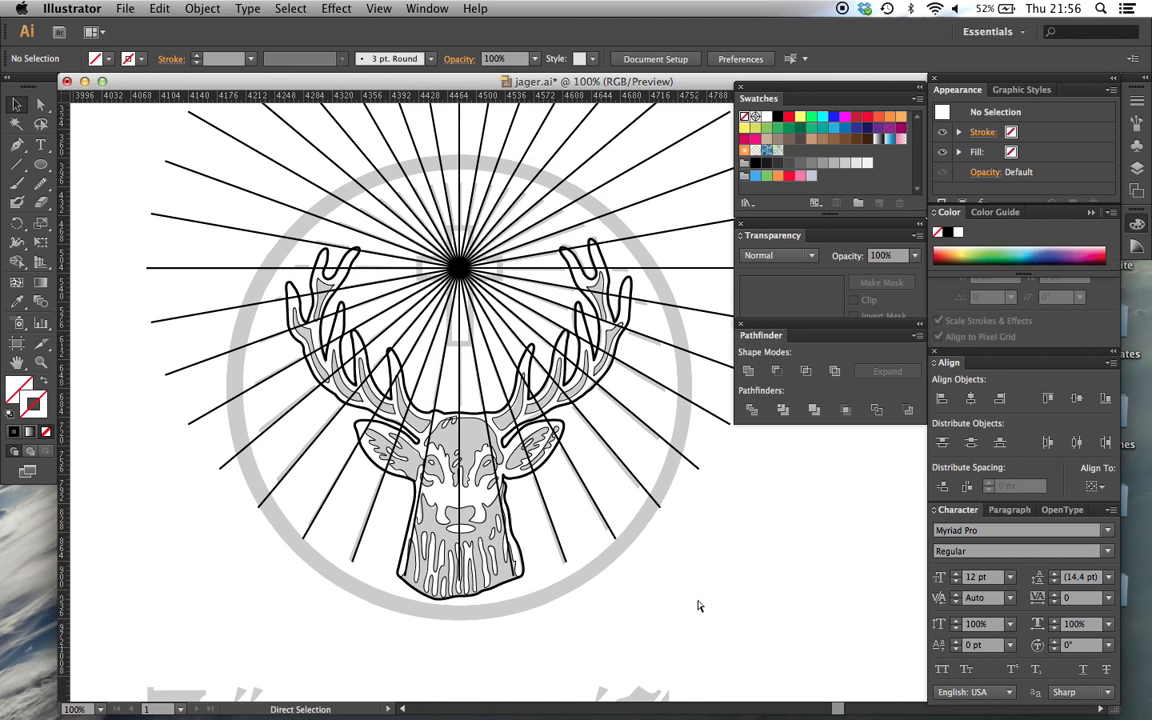
key("super+z")
left_click(698, 604)
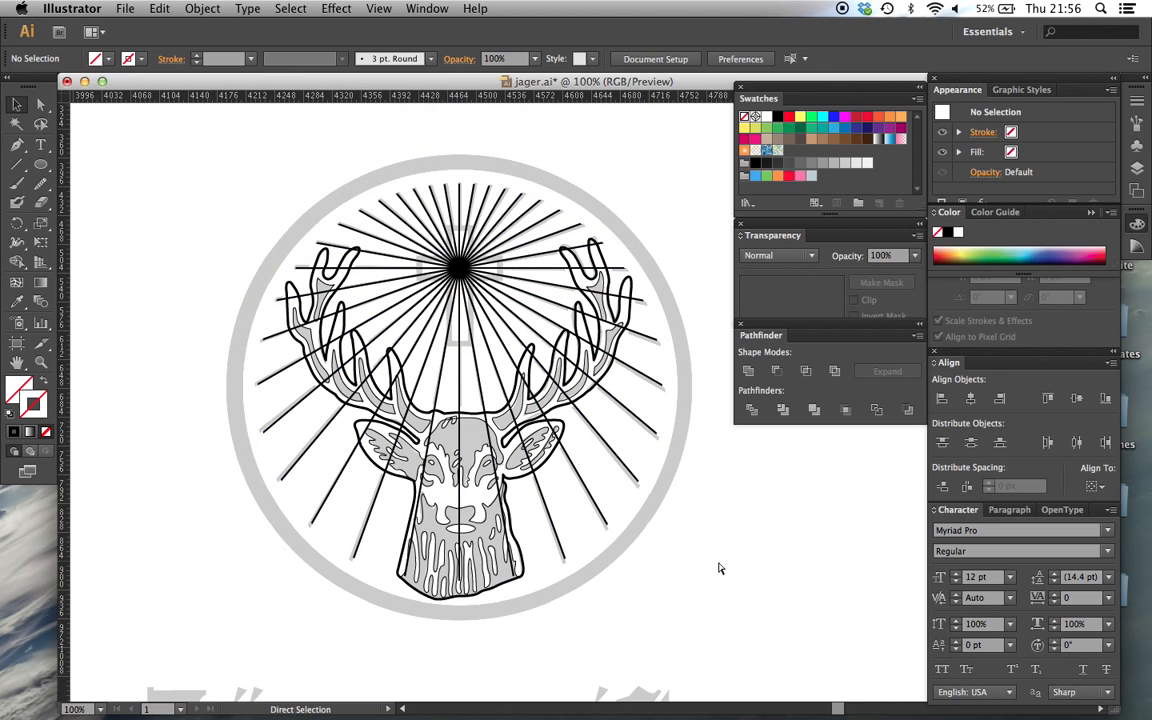
key("super+minus")
key("super+minus")
key("super+plus")
key("super+plus")
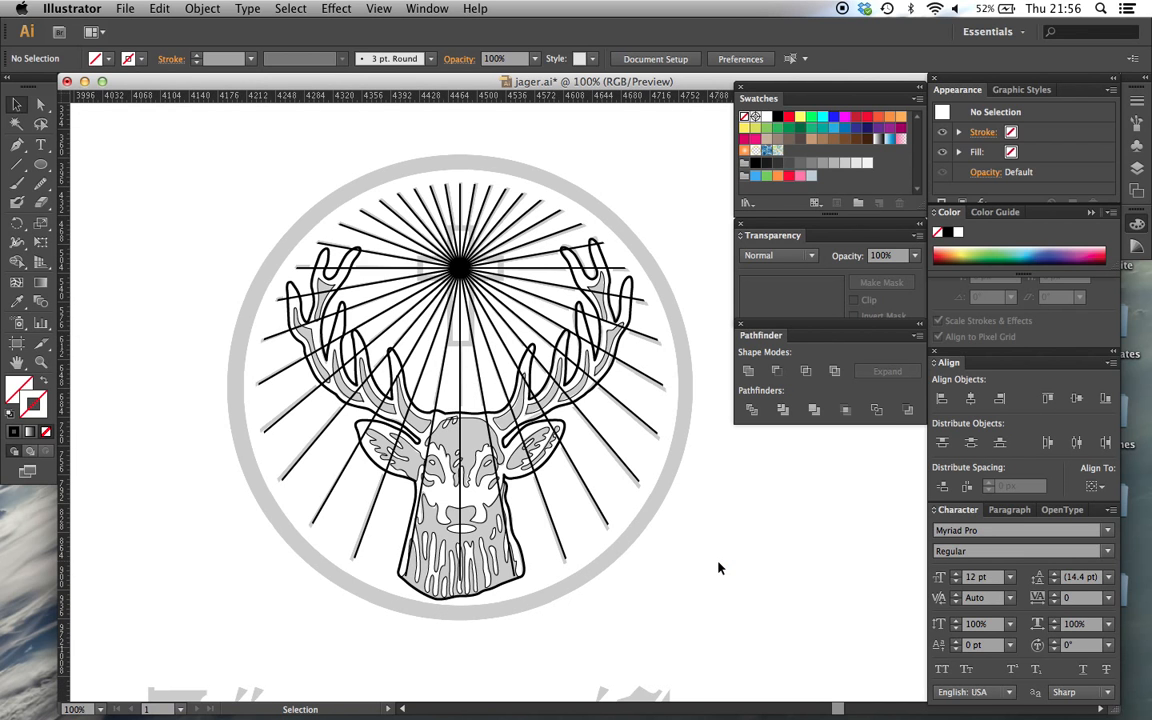
scroll(520, 420, "up", 1)
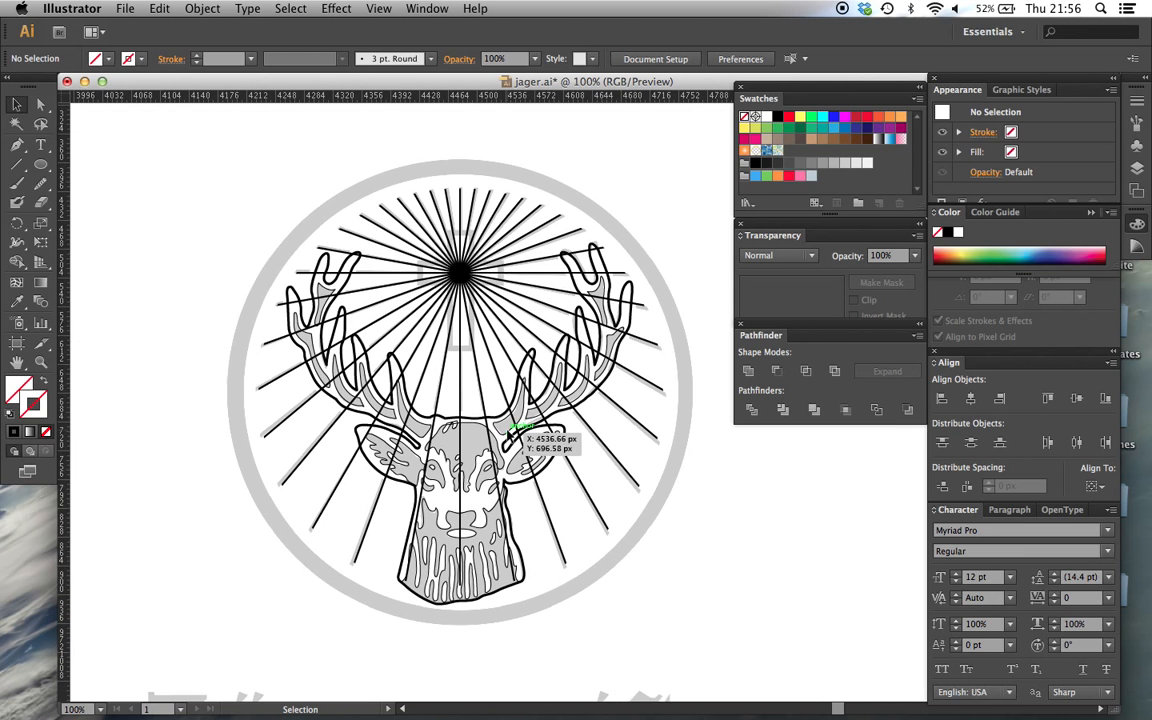
scroll(495, 508, "left", 15)
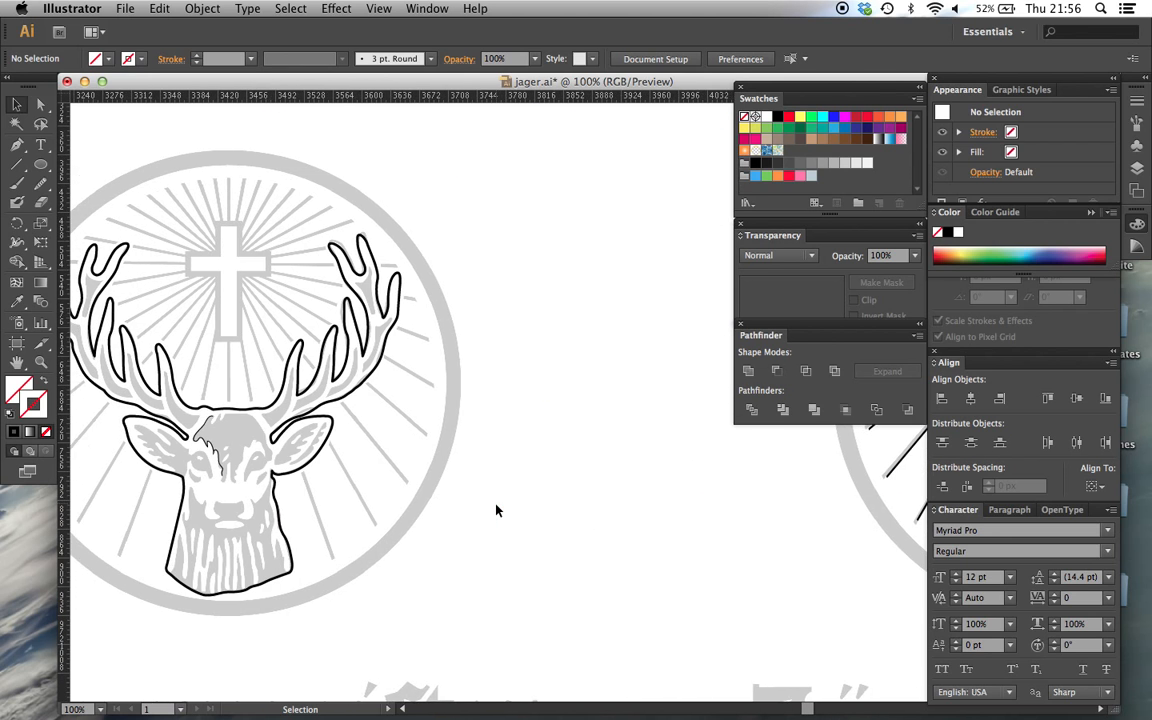
scroll(496, 510, "left", 1)
scroll(496, 510, "up", 1)
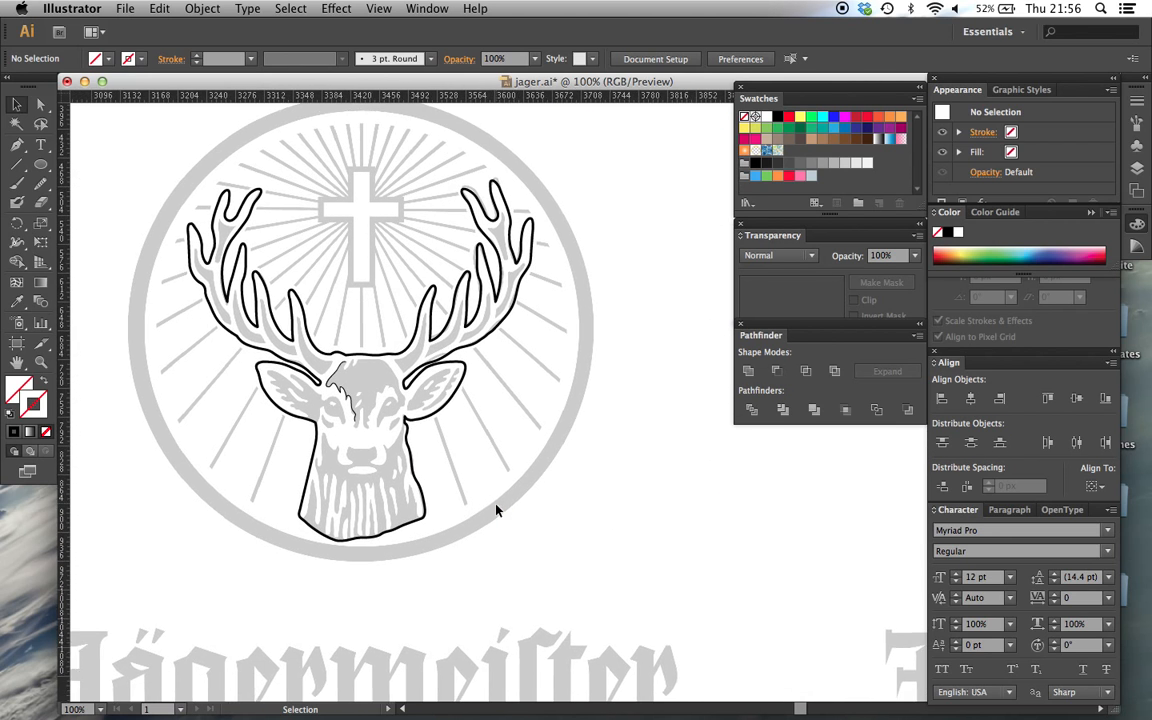
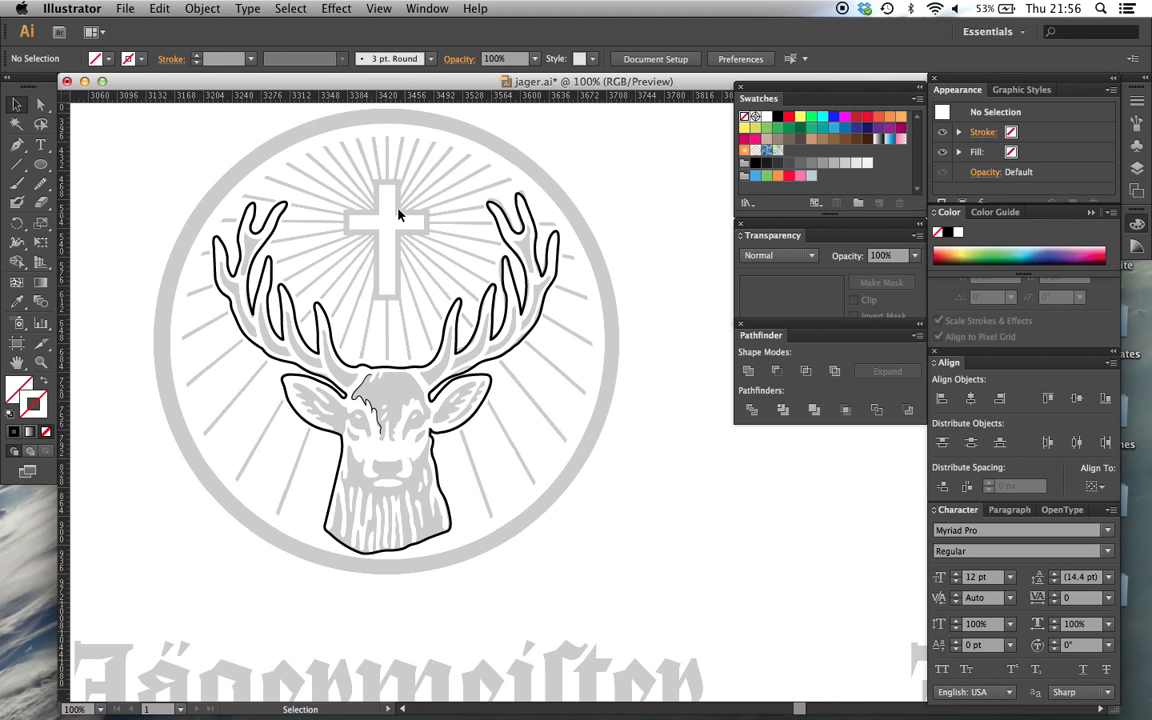
scroll(490, 255, "right", 15)
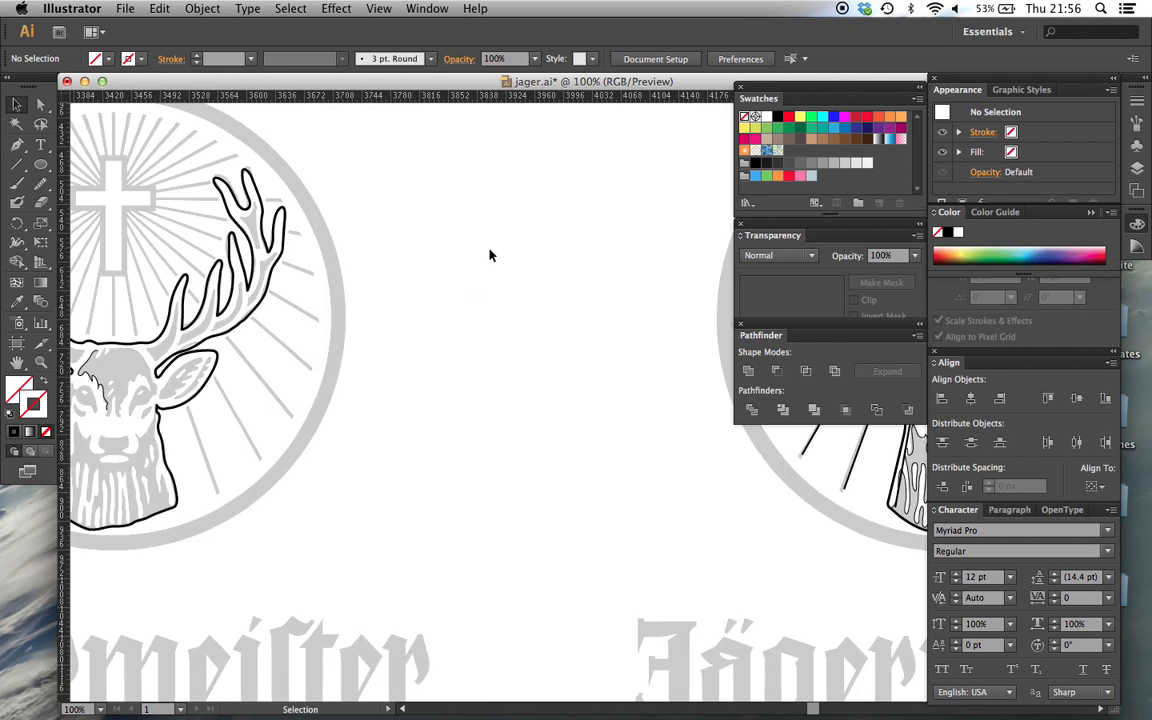
scroll(490, 255, "up", 2)
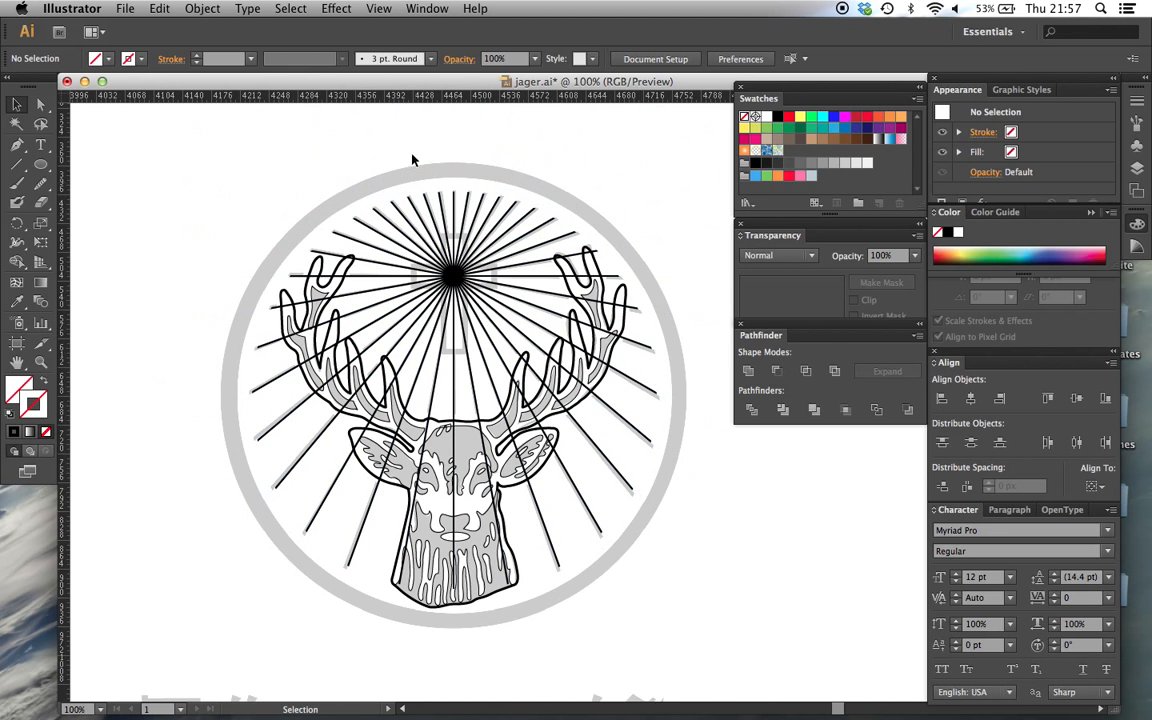
Step: Draw a rectangle over the vertical bar of the logo's grey cross and apply a black stroke
left_click_drag(44, 167, 93, 167)
key("super+equal")
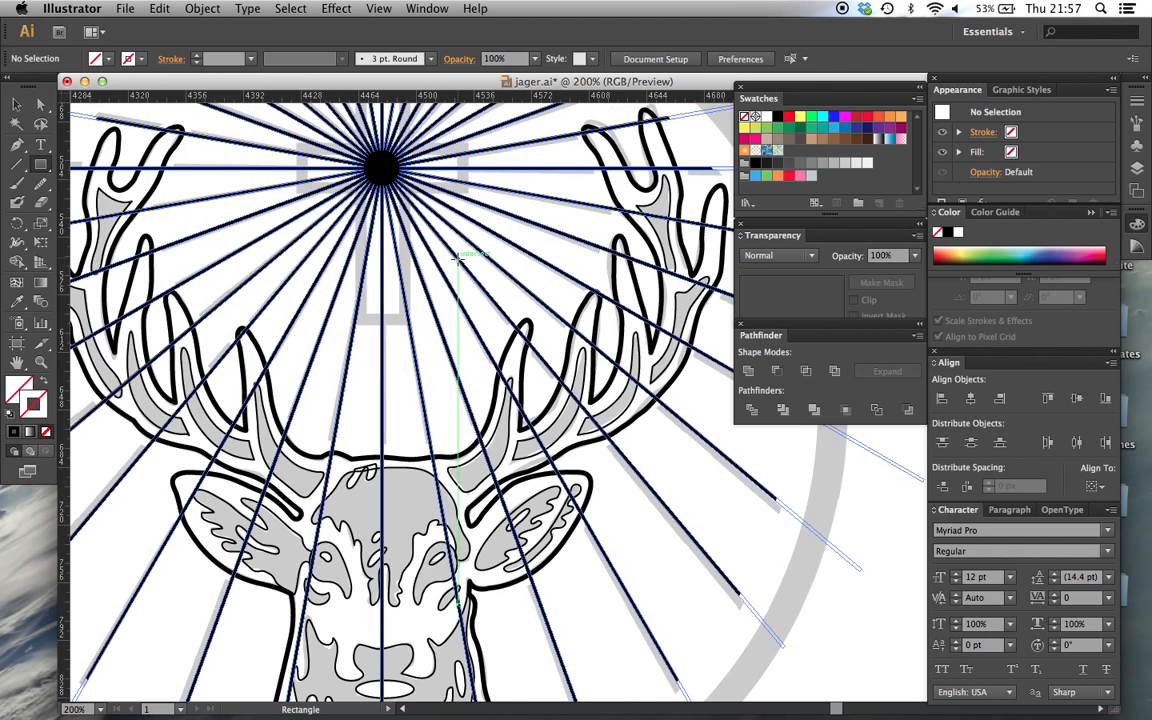
scroll(457, 258, "up", 3)
scroll(457, 258, "left", 2)
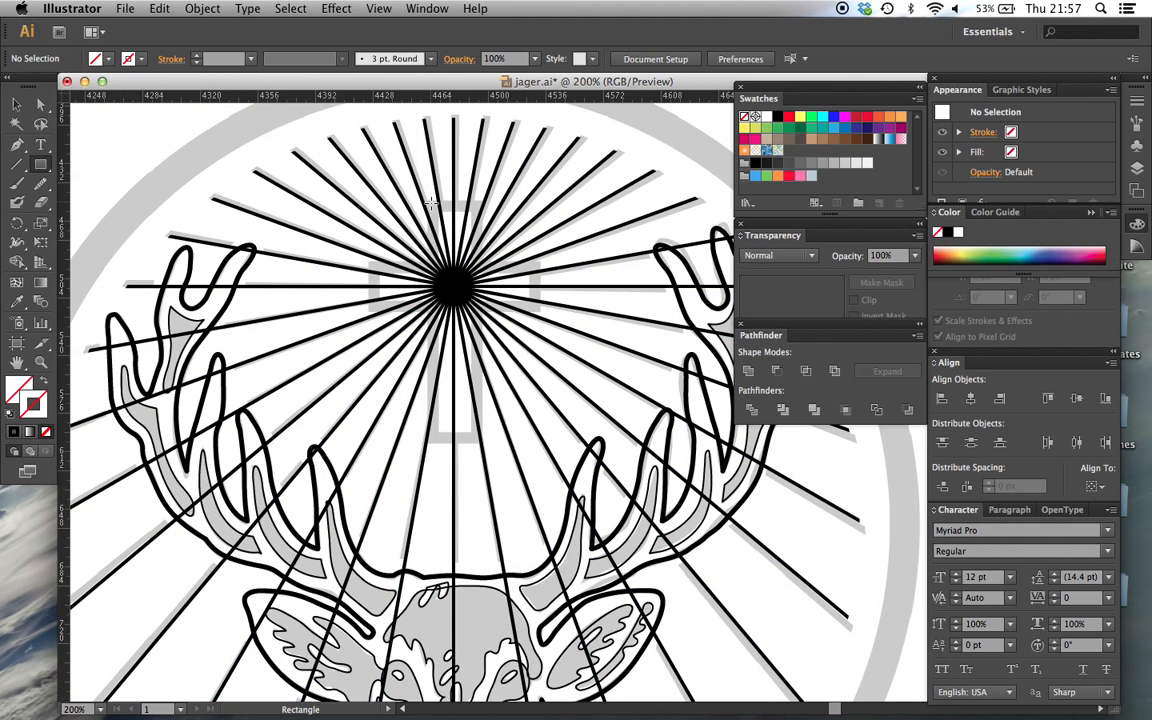
left_click_drag(430, 203, 479, 435)
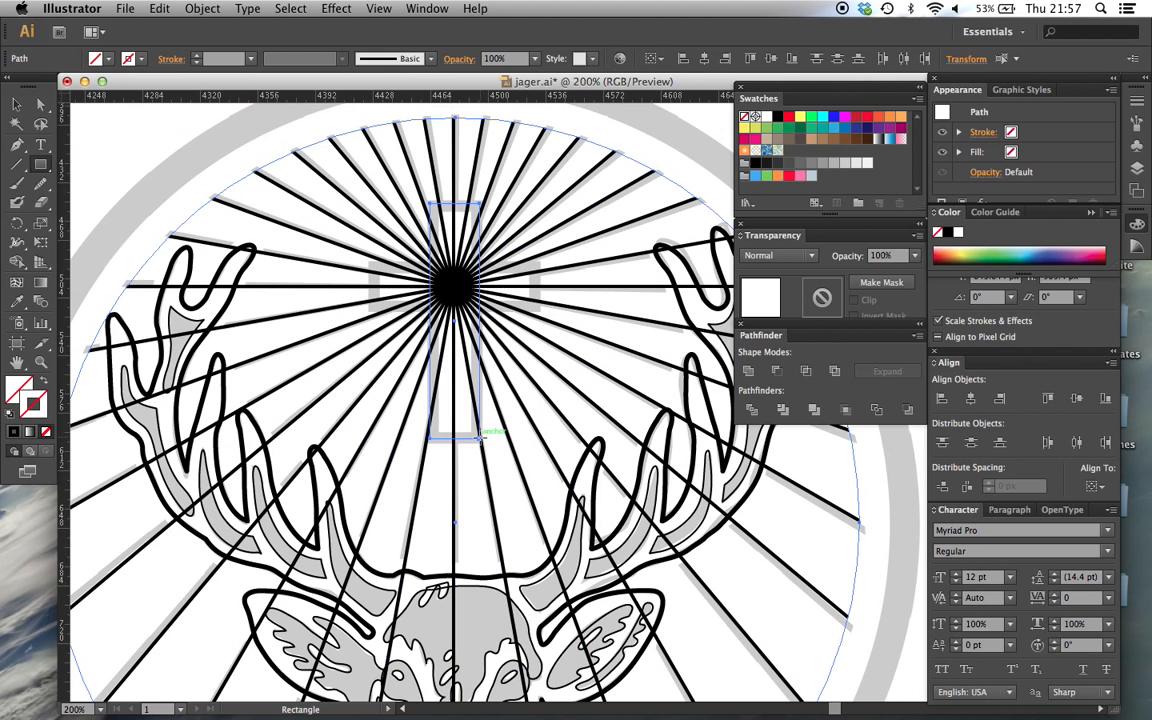
left_click(12, 434)
key("v")
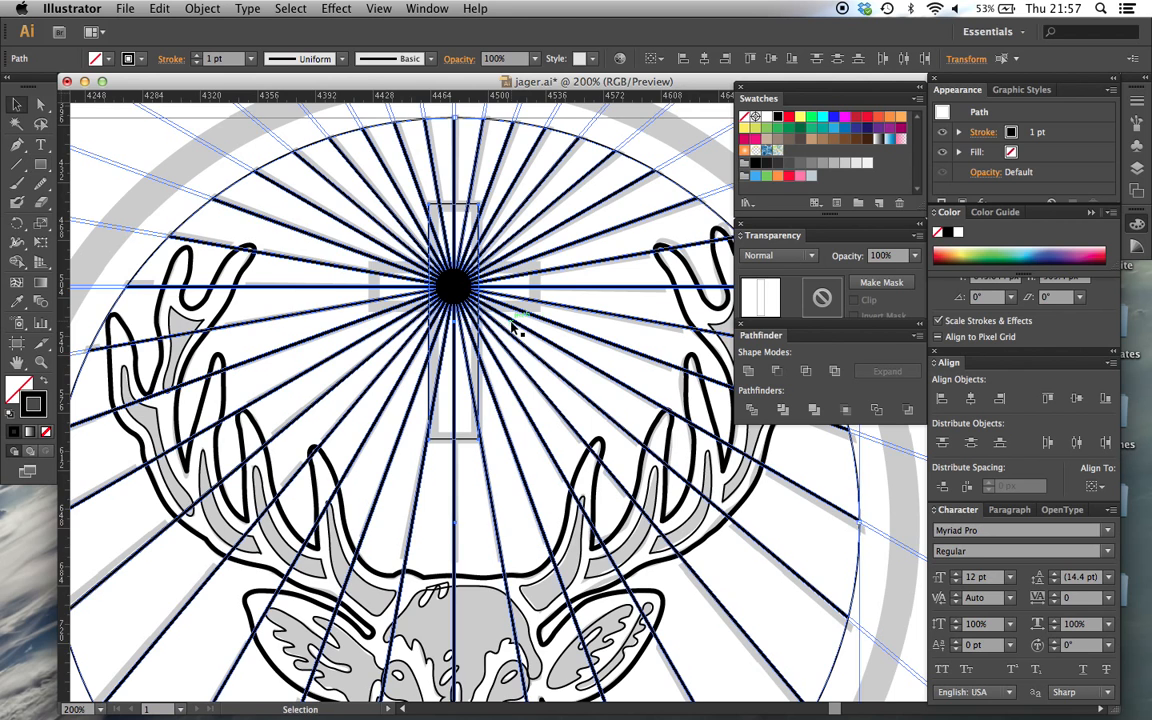
Step: Set the stroke weight of the vertical cross rectangle to 3 pt and deselect it
scroll(511, 327, "up", 5)
left_click(542, 147)
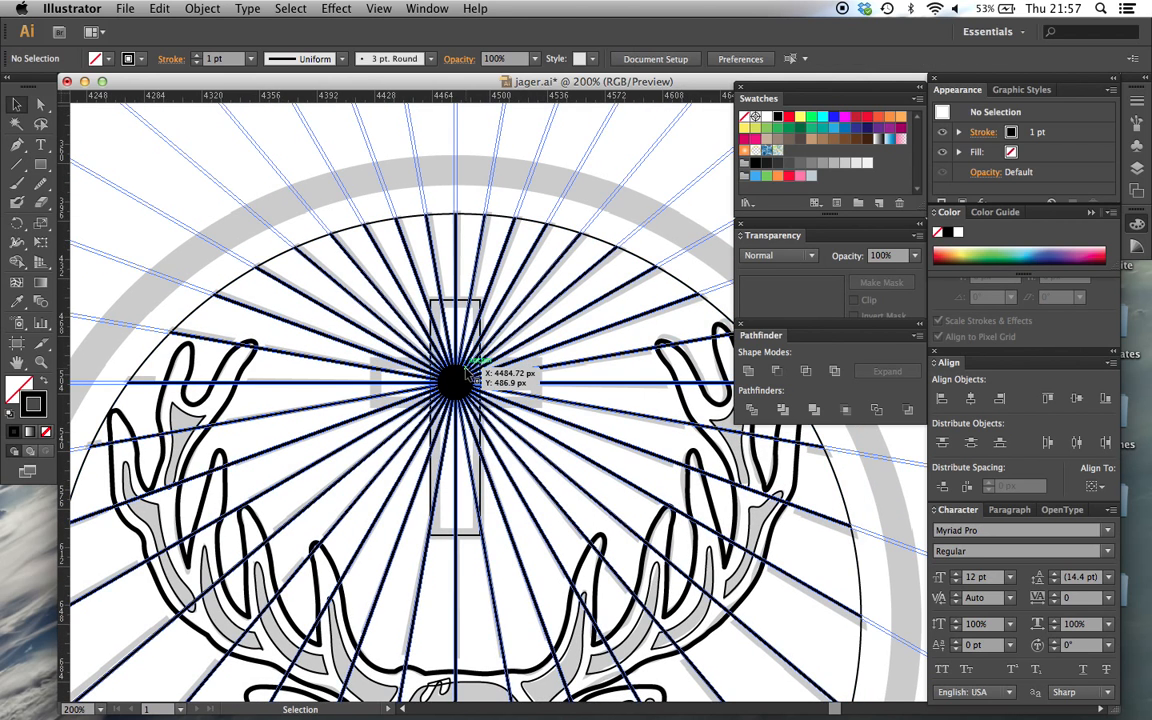
left_click(431, 312)
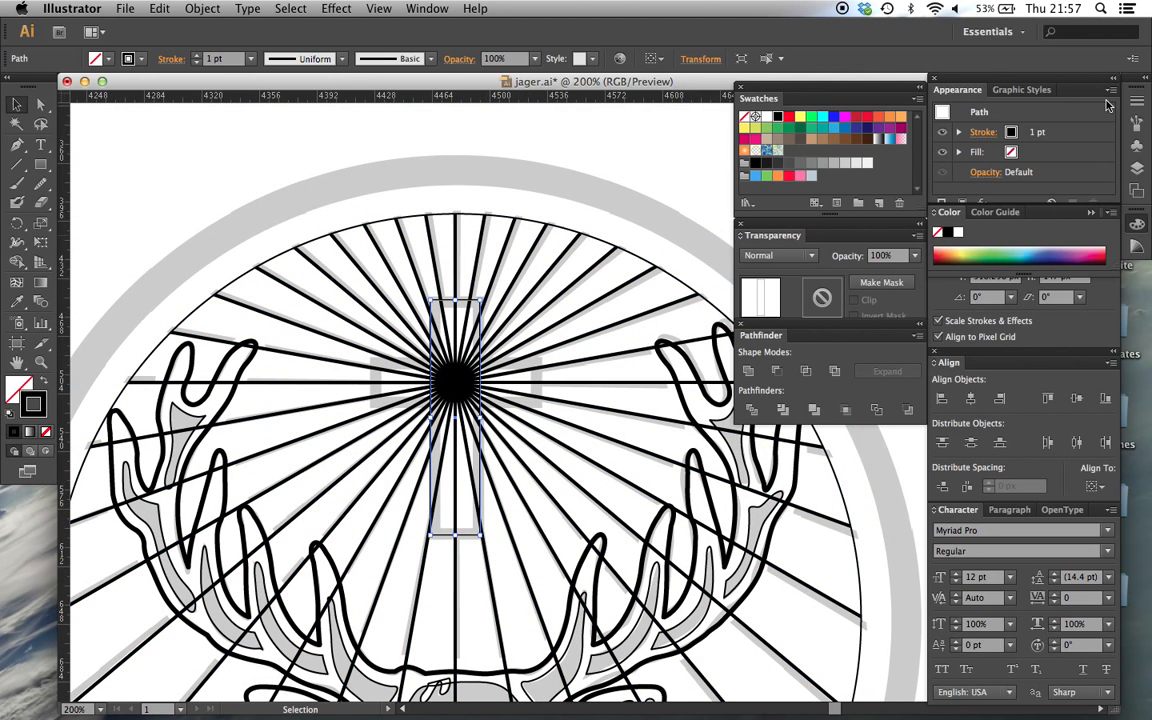
left_click(1137, 101)
left_click(993, 107)
left_click(993, 107)
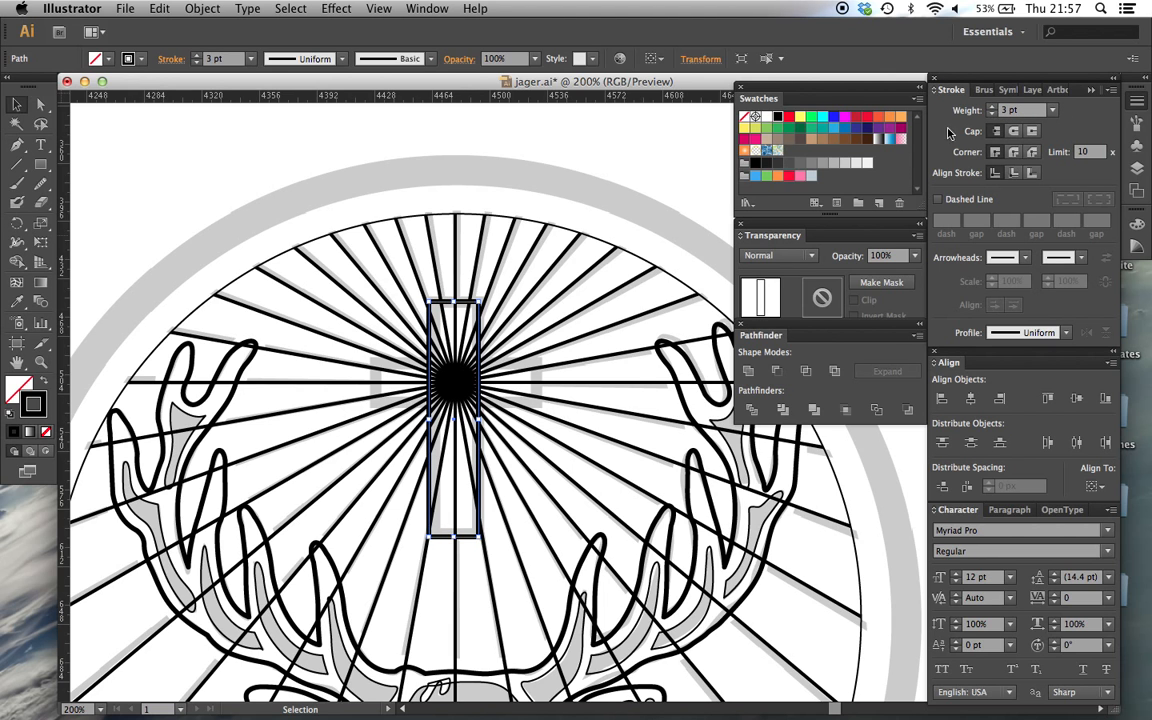
left_click(590, 152)
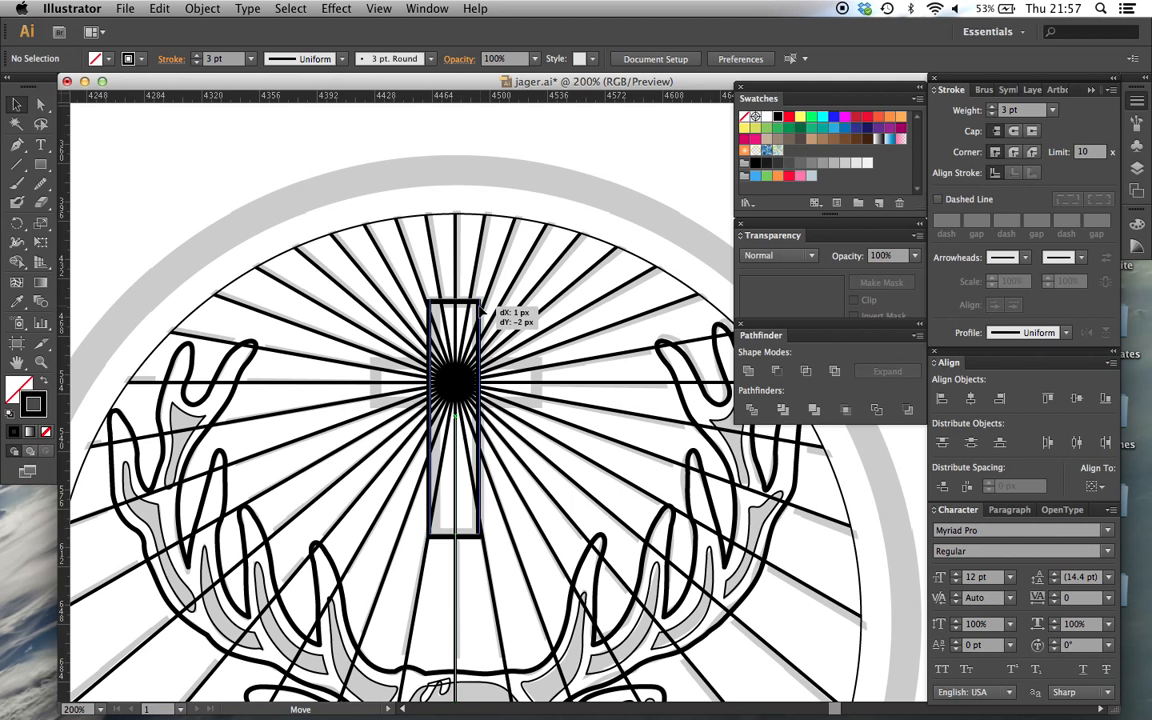
Step: Nudge the rectangle 1 px across and 2 px up, then rotate a pasted copy 90° over the grey cross's horizontal bar
left_click(478, 420)
key("super+c")
key("super+v")
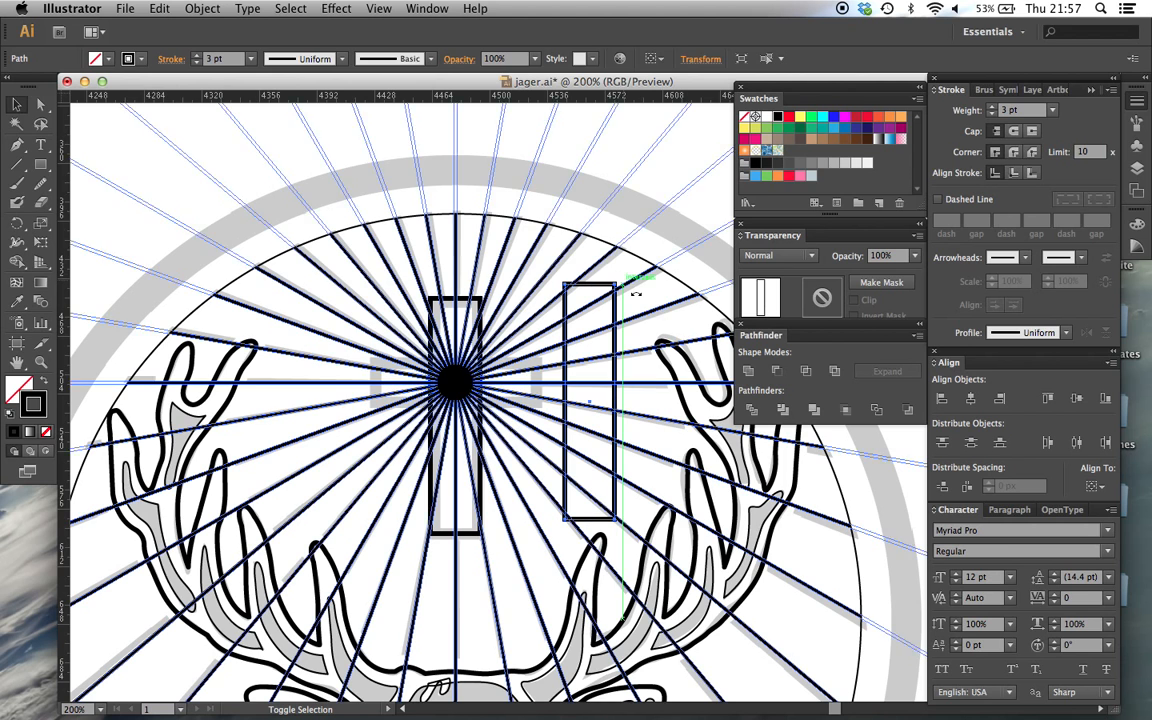
left_click_drag(617, 280, 538, 362)
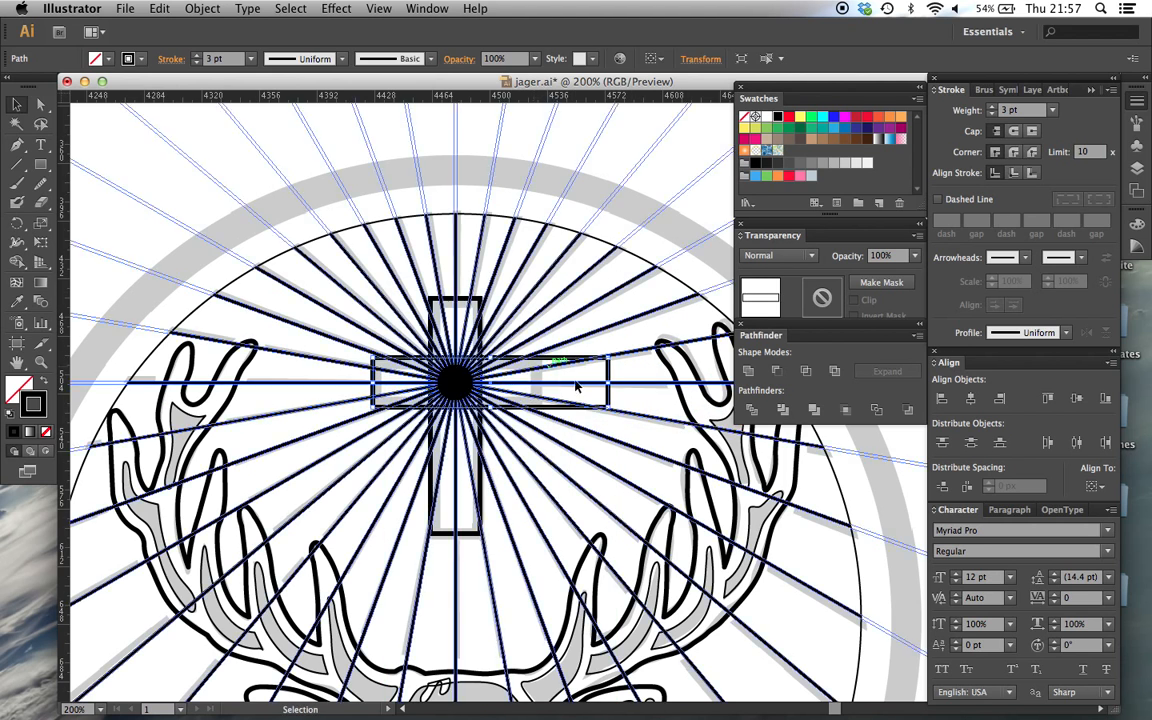
Step: Shorten the horizontal rectangle to match the arms of the grey cross and deselect it
left_click_drag(608, 381, 538, 385)
key("super+minus")
key("super+minus")
key("super+minus")
key("super+plus")
key("super+plus")
key("super+plus")
scroll(600, 168, "up", 1)
left_click(564, 167)
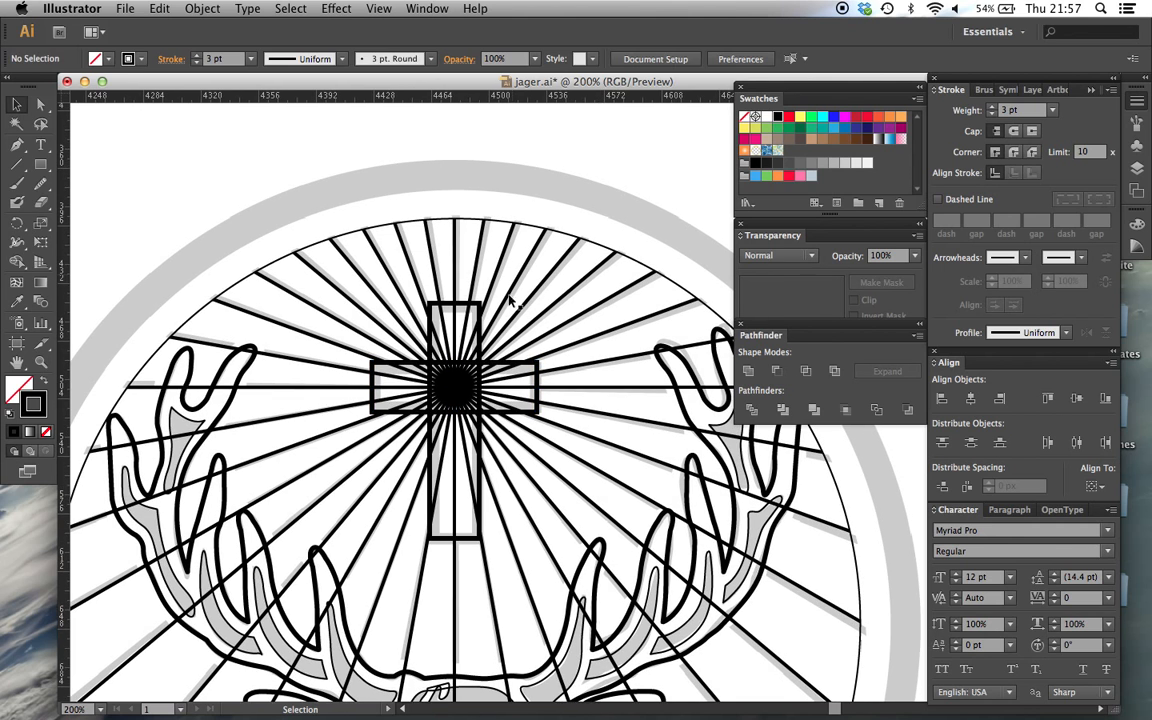
Step: Unite the vertical and horizontal rectangles into a single cross outline
left_click(440, 313)
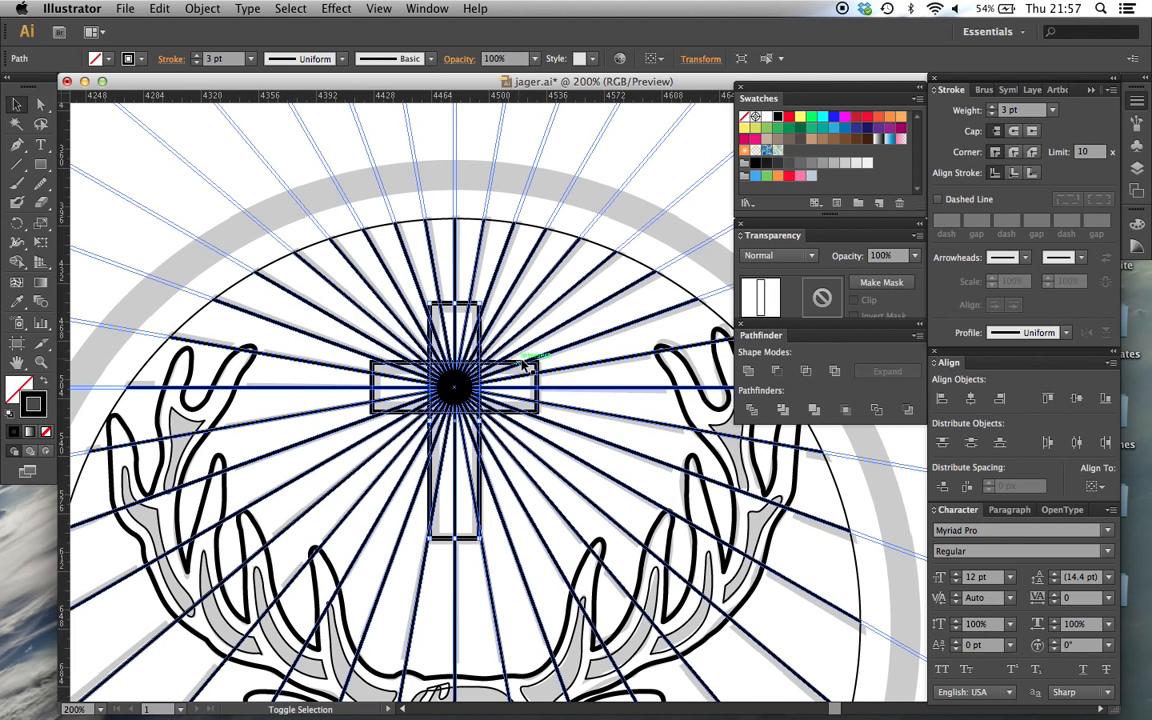
left_click(534, 364, "shift")
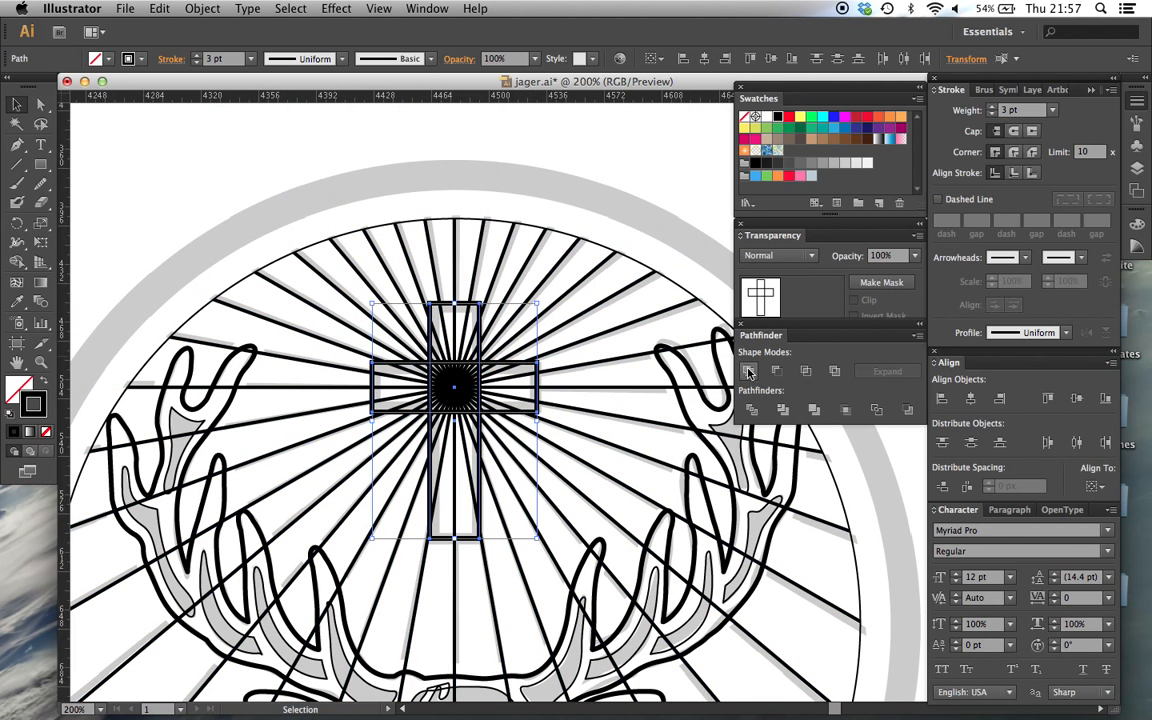
left_click(749, 371)
Step: Place a duplicate of the cross outline in the blank area above the logos, near the artboard's upper edge, and deselect it
key("super+minus")
key("super+minus")
key("super+minus")
key("super+minus")
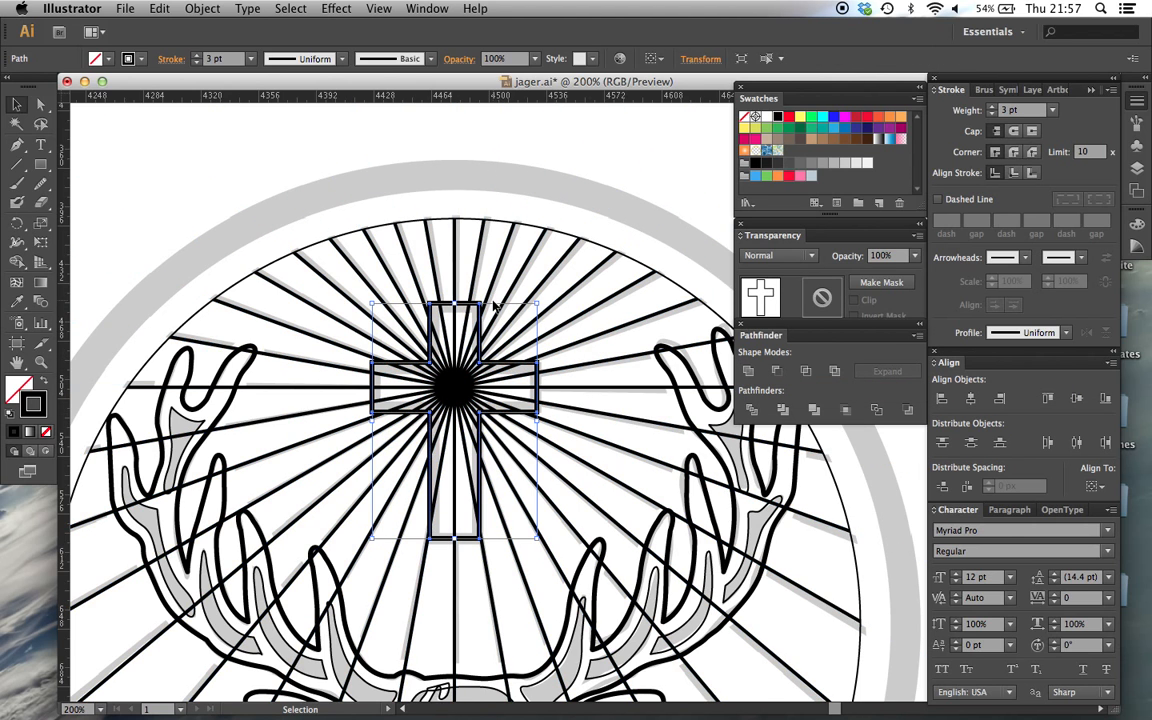
key("a")
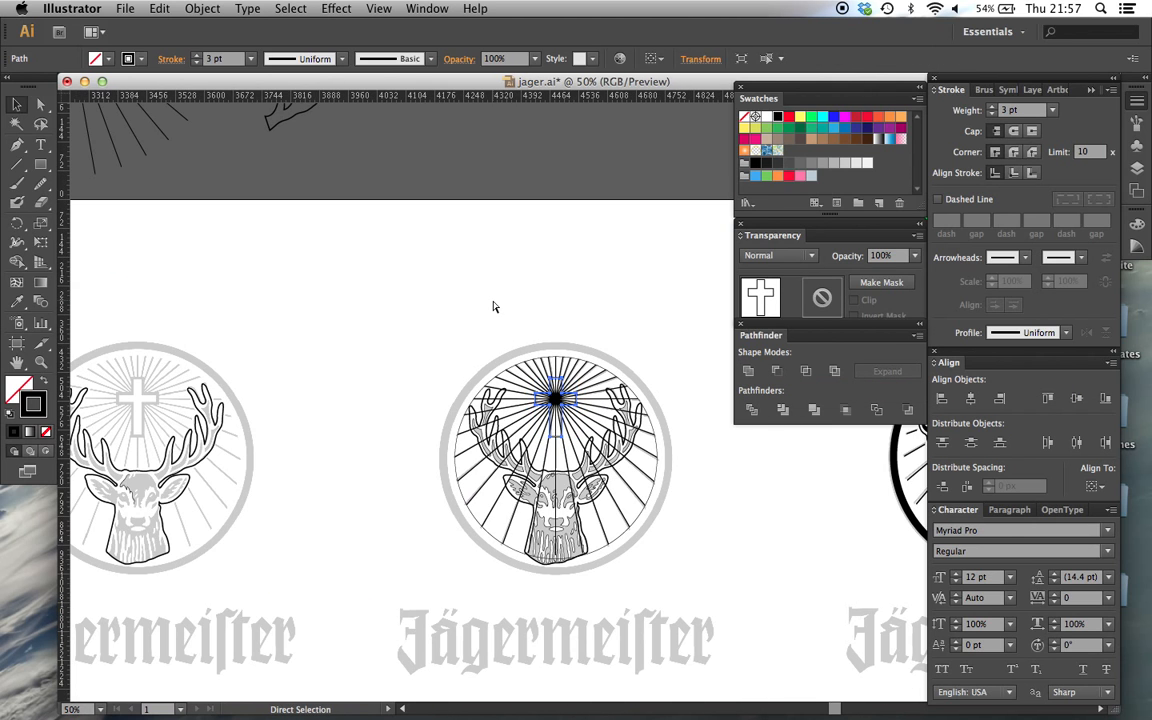
left_click_drag(566, 380, 378, 216)
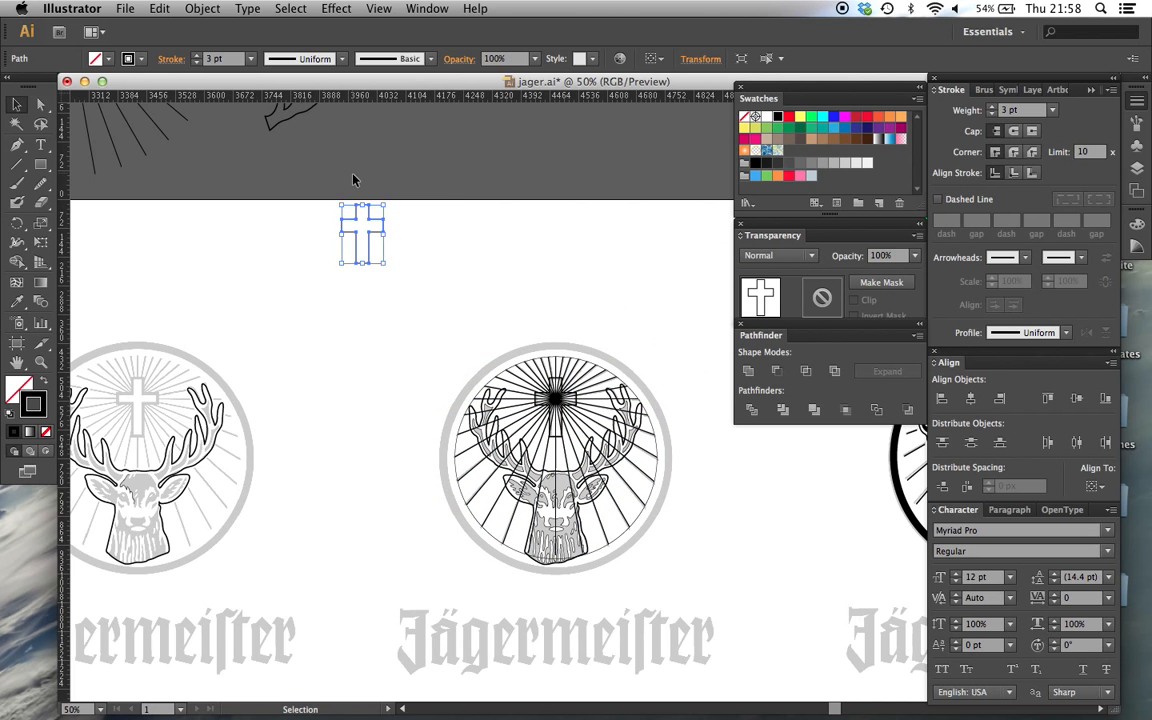
left_click(463, 299)
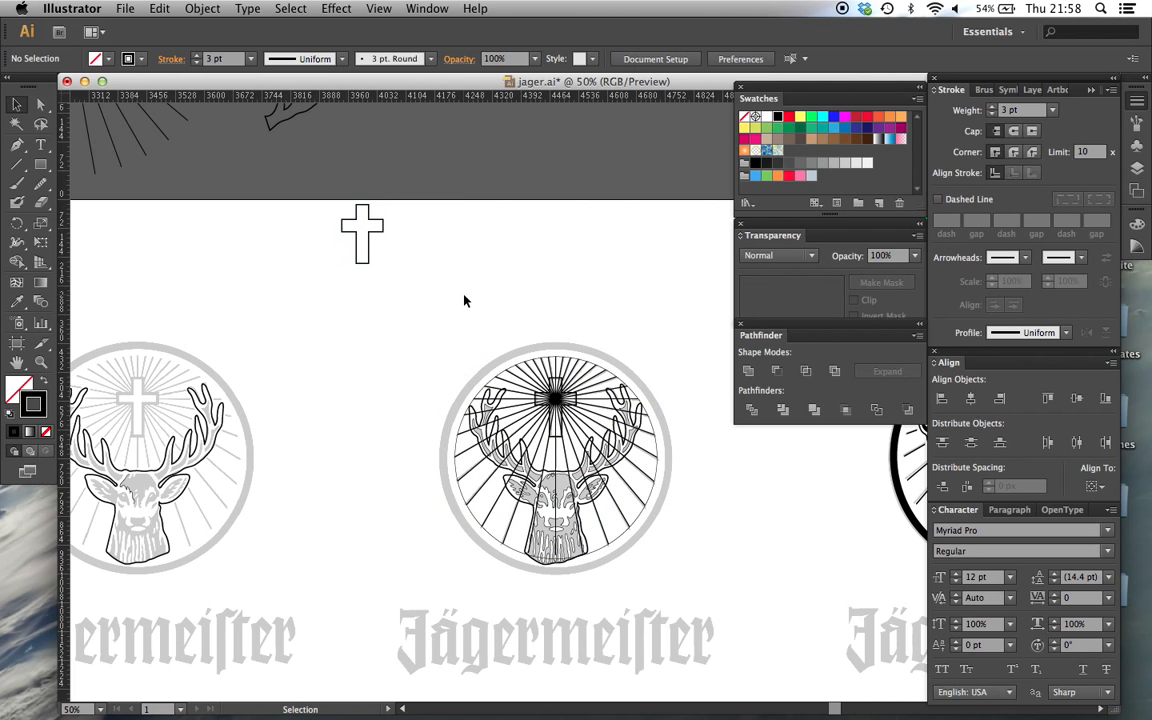
Step: Select the stag's outer outline on the neighbouring logo copy and return to the logo with the traced rays
scroll(463, 297, "down", 3)
scroll(463, 297, "right", 3)
key("super+equal")
key("super+equal")
key("super+equal")
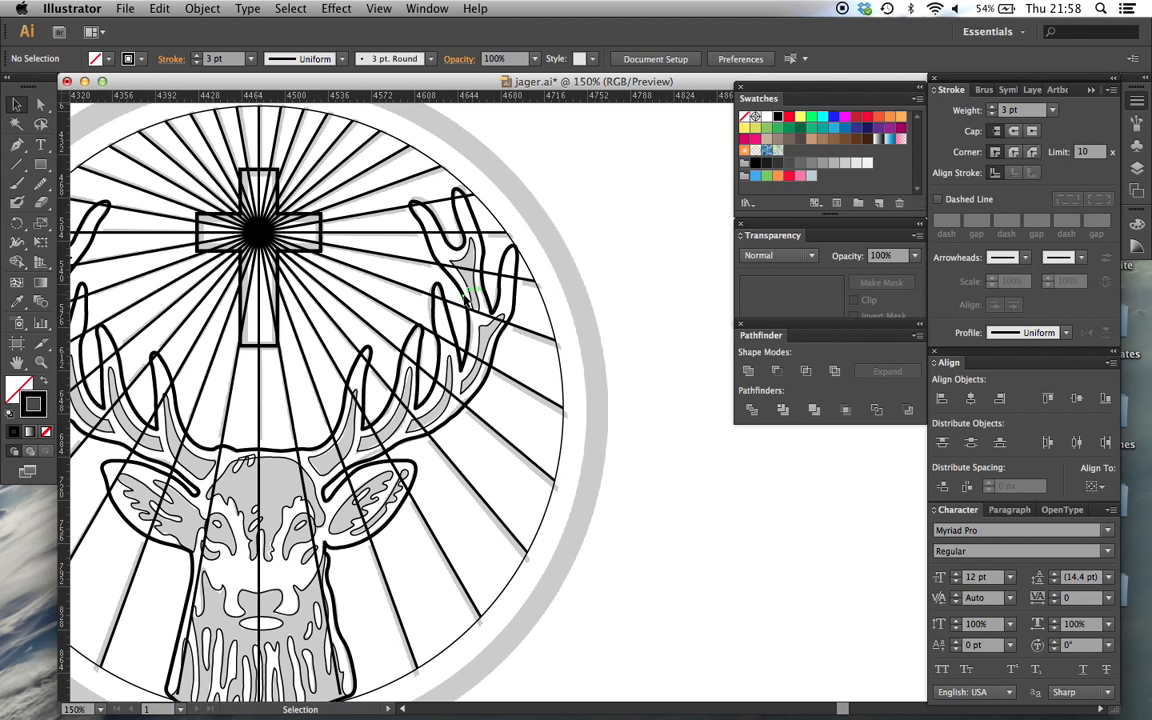
scroll(485, 228, "left", 10)
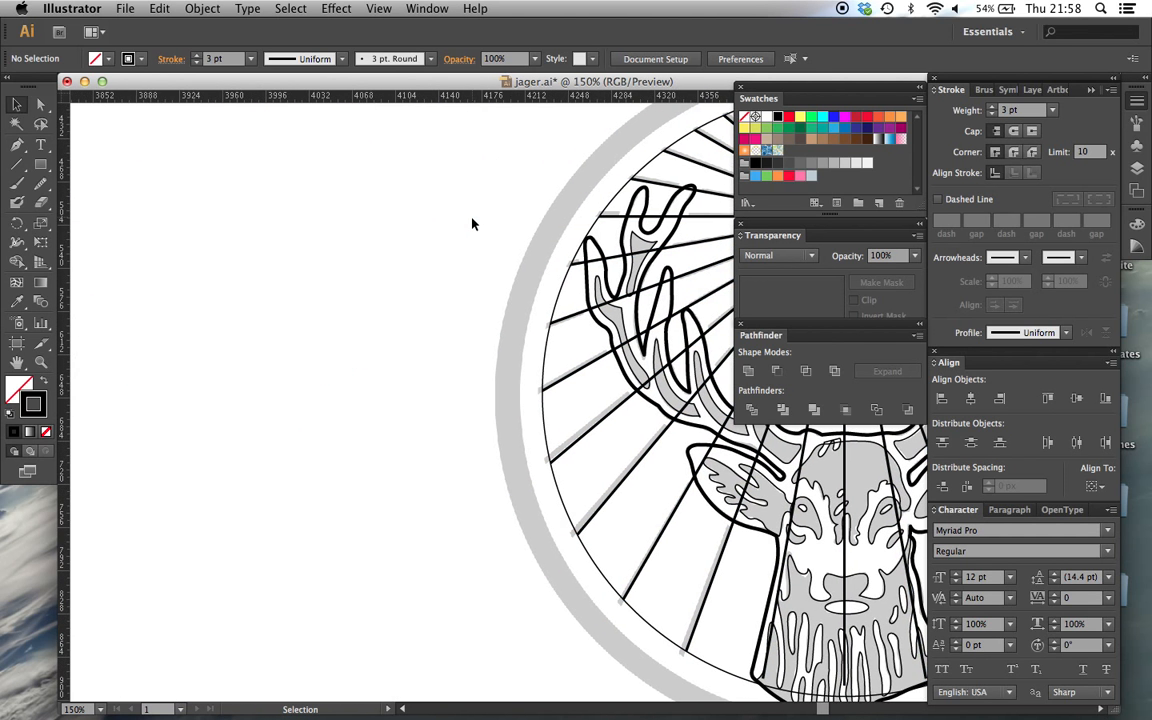
scroll(473, 224, "left", 2)
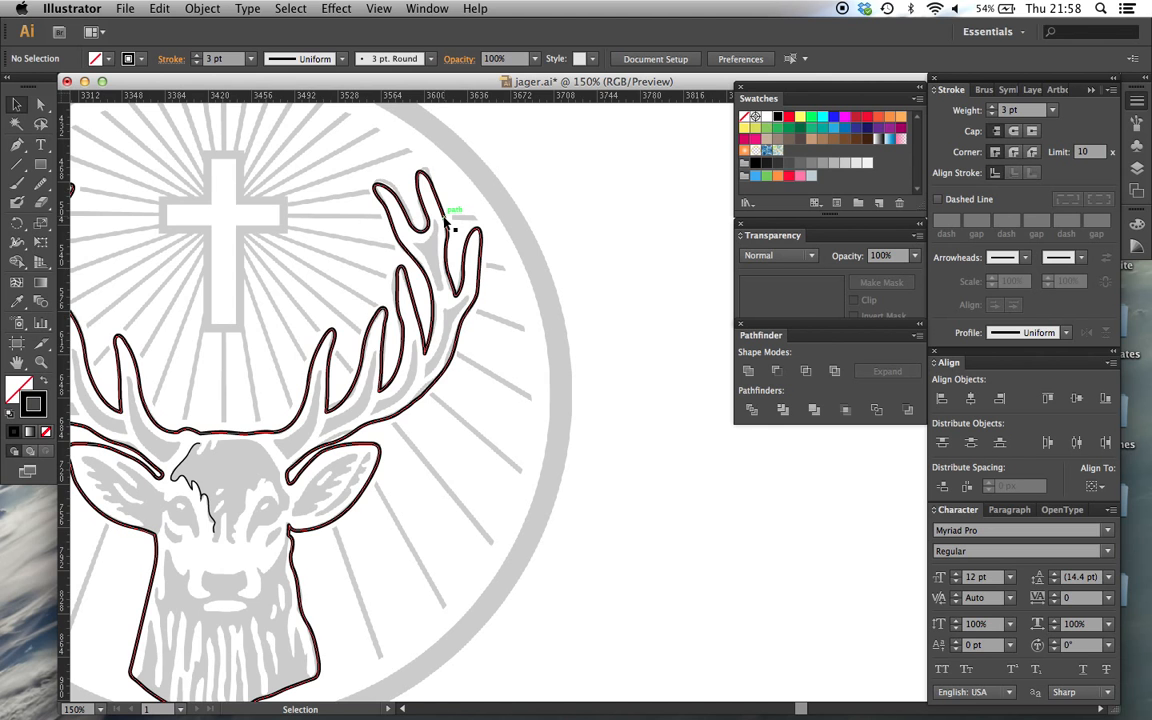
left_click(446, 224)
scroll(659, 402, "right", 12)
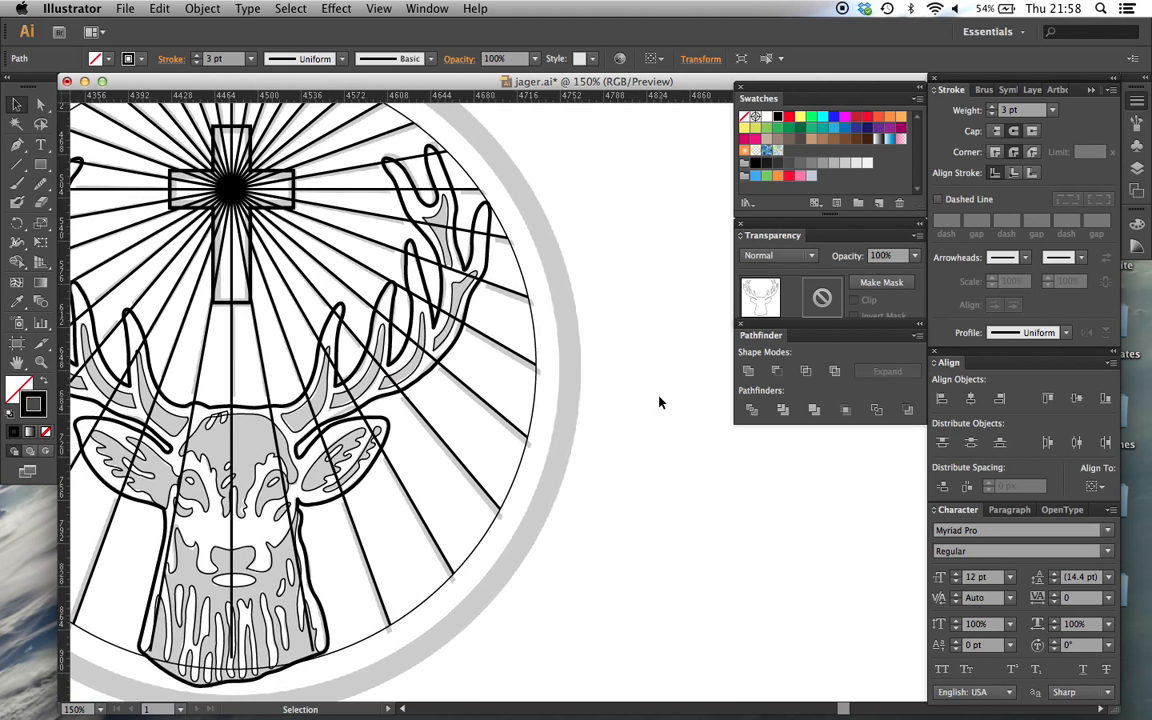
Step: Paste a copy of the deer head outline and place it in the empty area below the Jägermeister lettering
key("a")
key("v")
key("super+v")
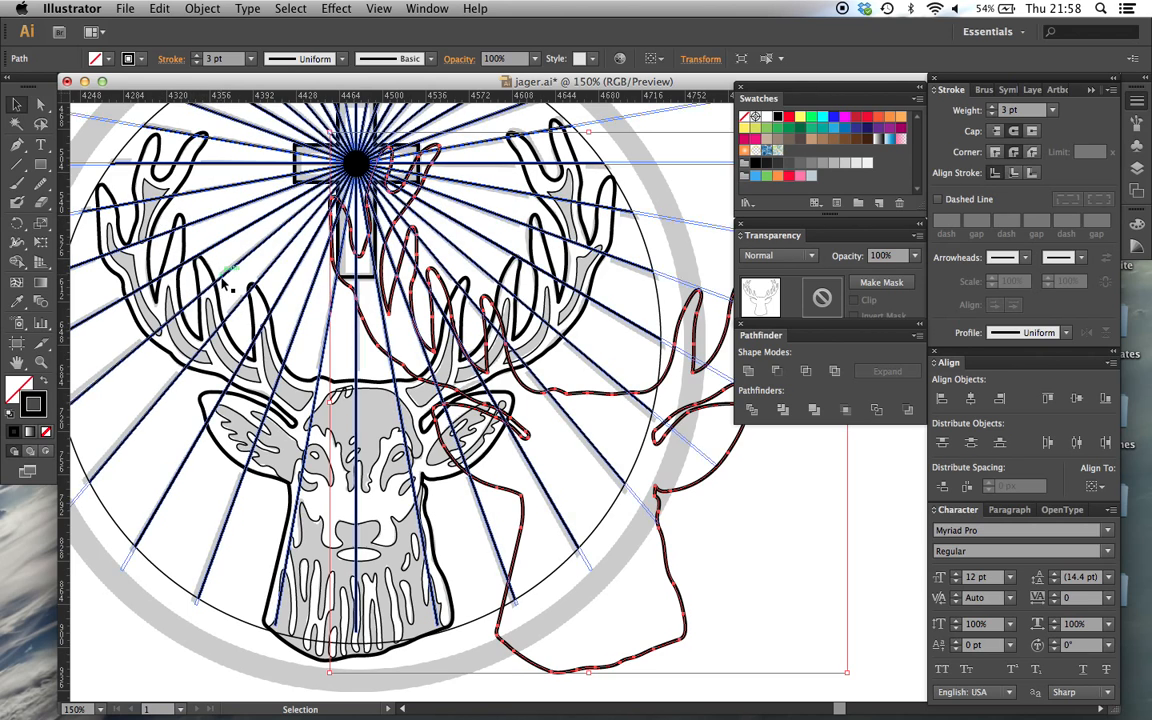
scroll(404, 330, "down", 6, "alt")
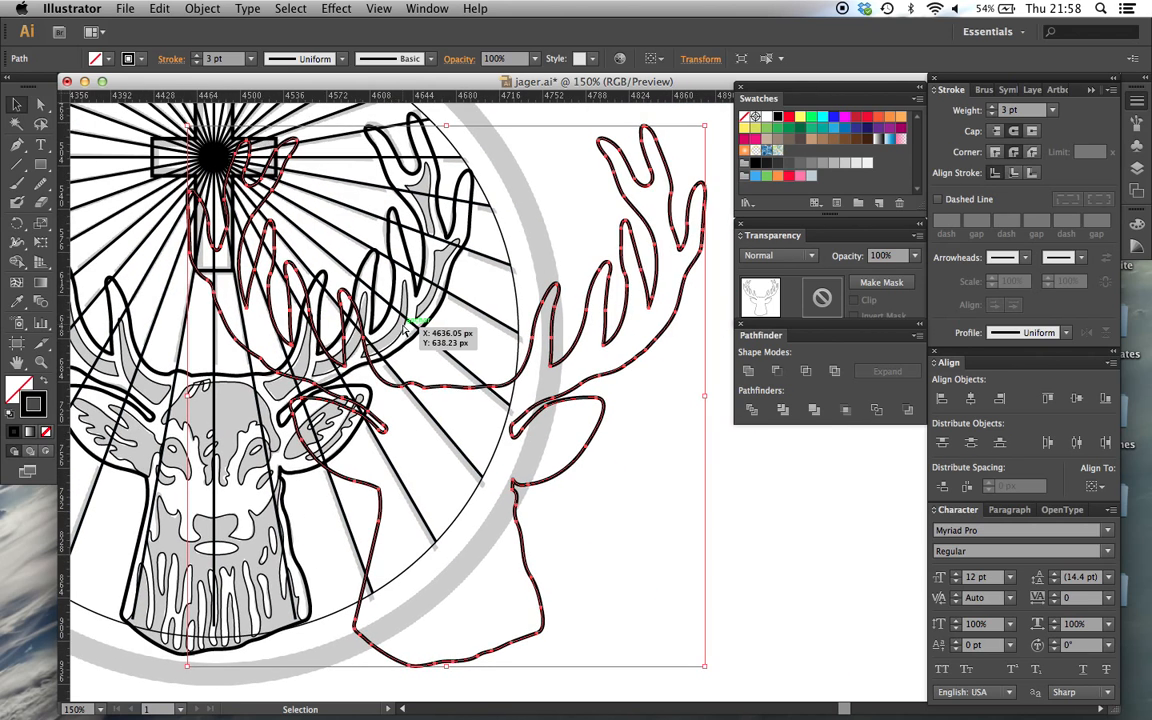
left_click_drag(480, 360, 497, 550)
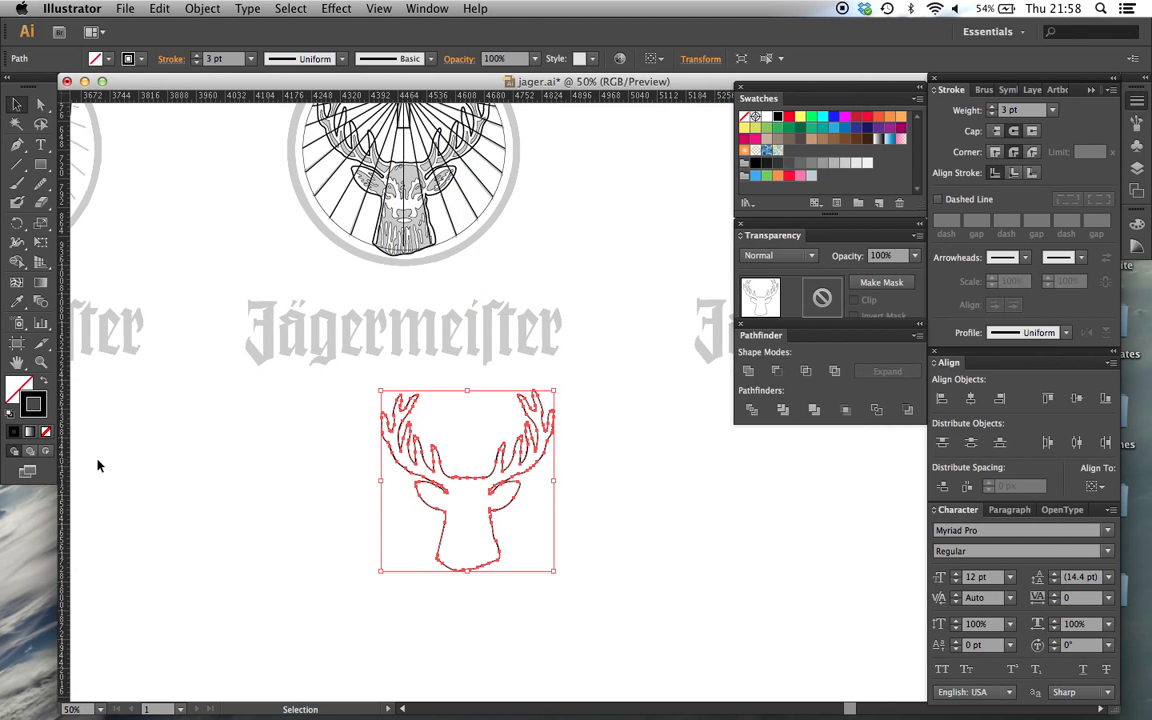
Step: Fill the copied deer head outline with yellow
left_click(10, 389)
left_click(13, 433)
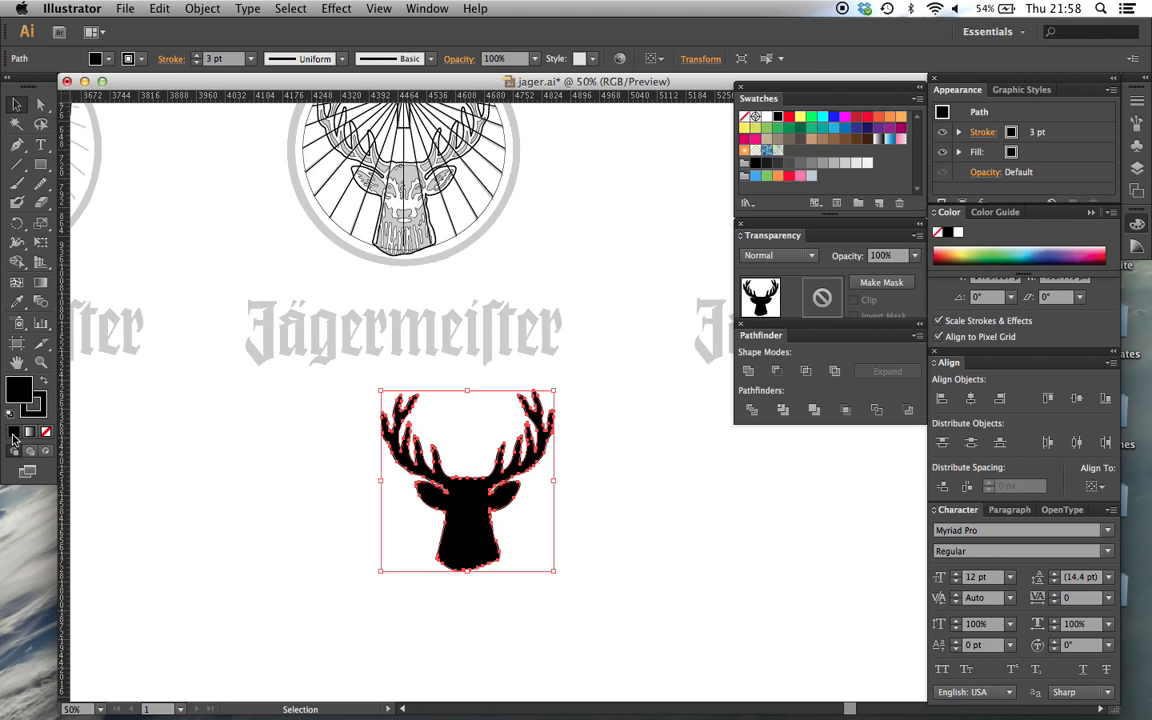
left_click(801, 118)
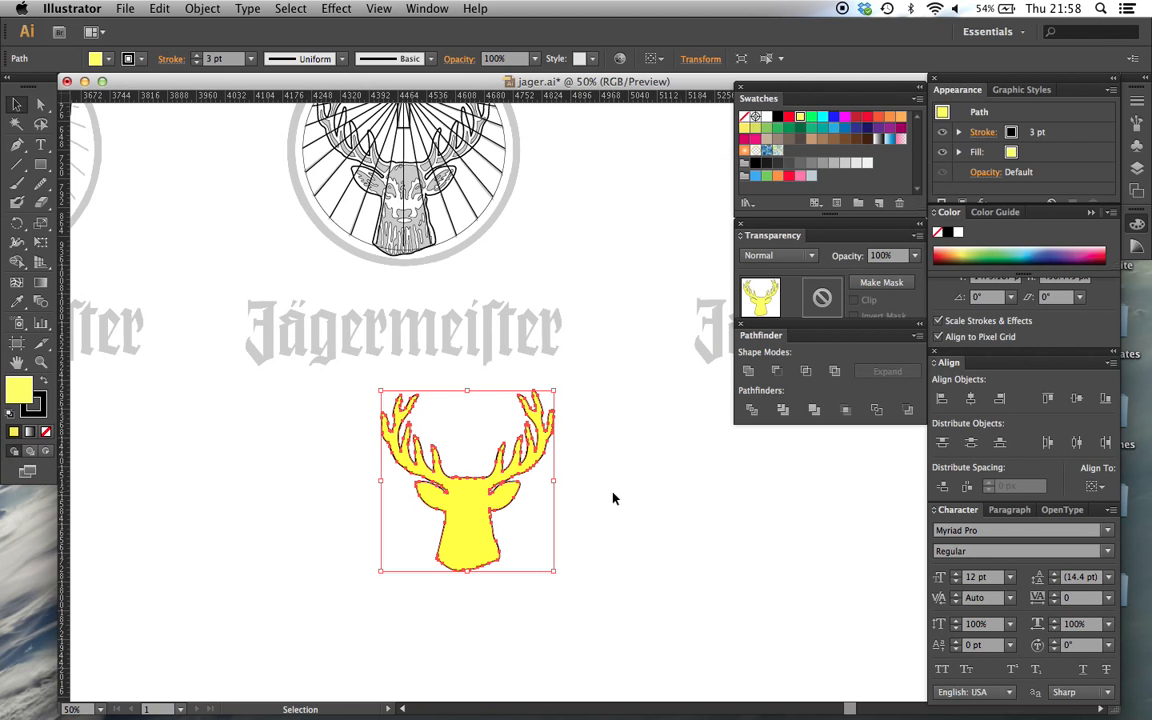
Step: Set the copied deer head's stroke weight to 14 pt and colour the stroke yellow
left_click(43, 408)
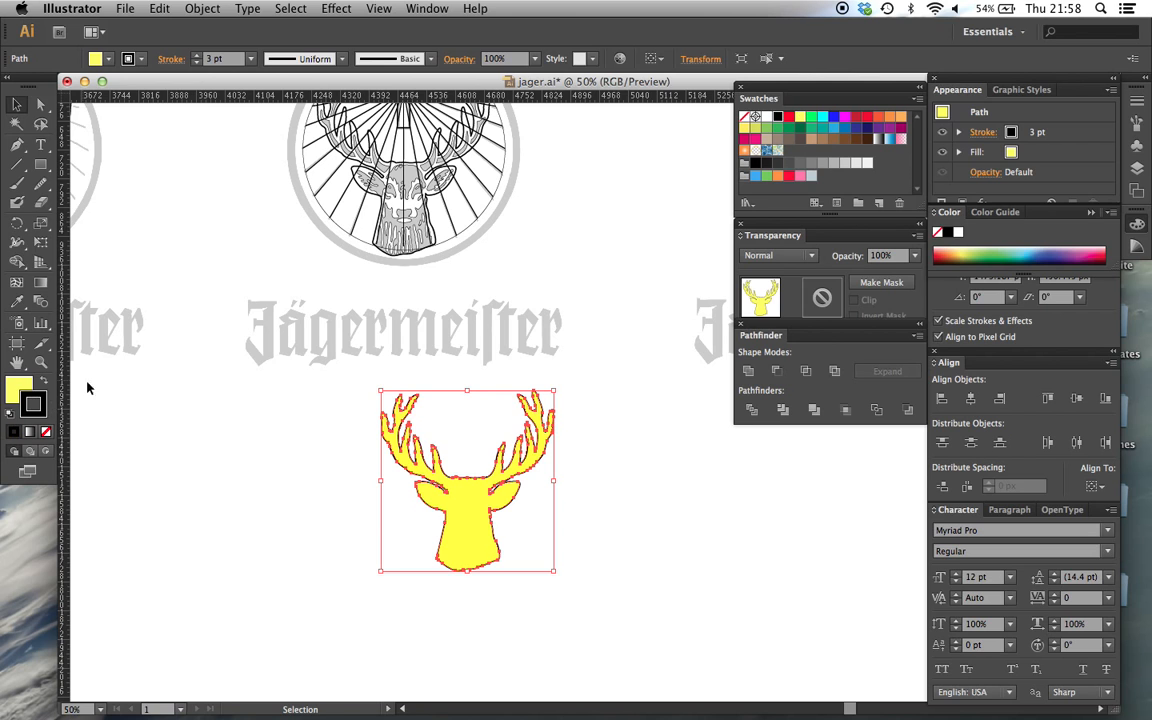
left_click(1137, 101)
left_click(991, 107)
left_click(991, 107)
left_click(991, 107)
left_click(991, 107)
left_click(991, 107)
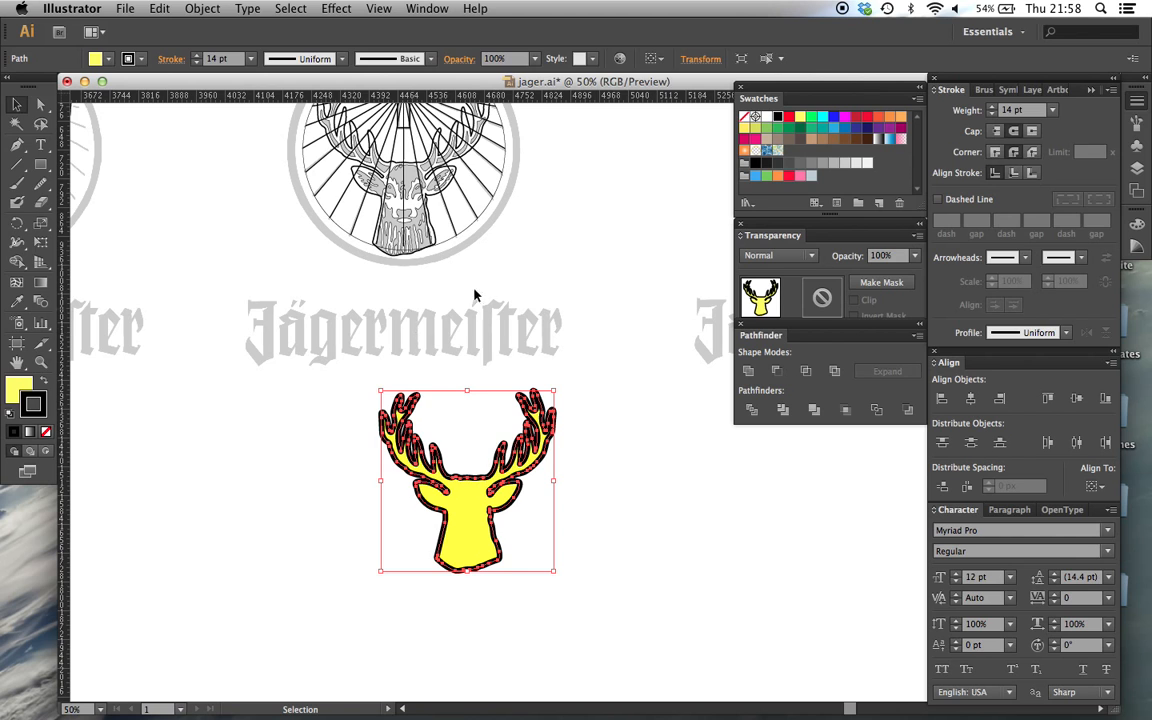
left_click(800, 117)
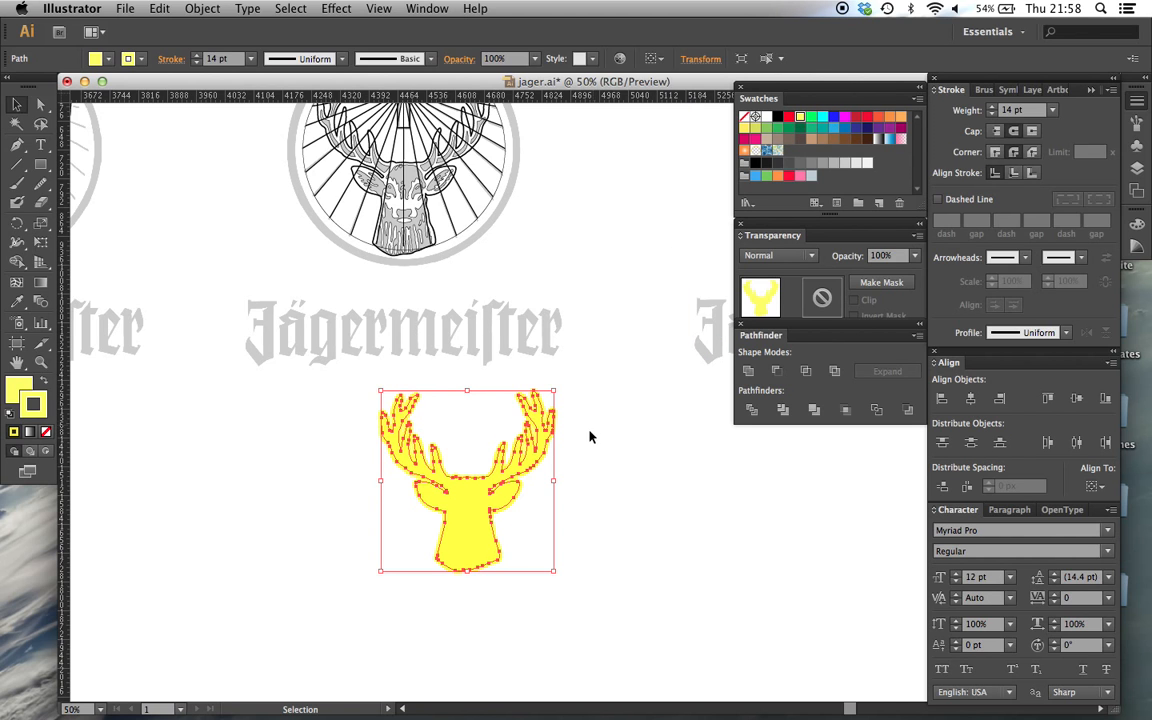
Step: Thicken the yellow deer head's stroke to 17 pt
left_click(517, 519)
mouse_move(575, 581)
left_mouse_down()
mouse_move(319, 349)
mouse_move(299, 348)
left_mouse_up()
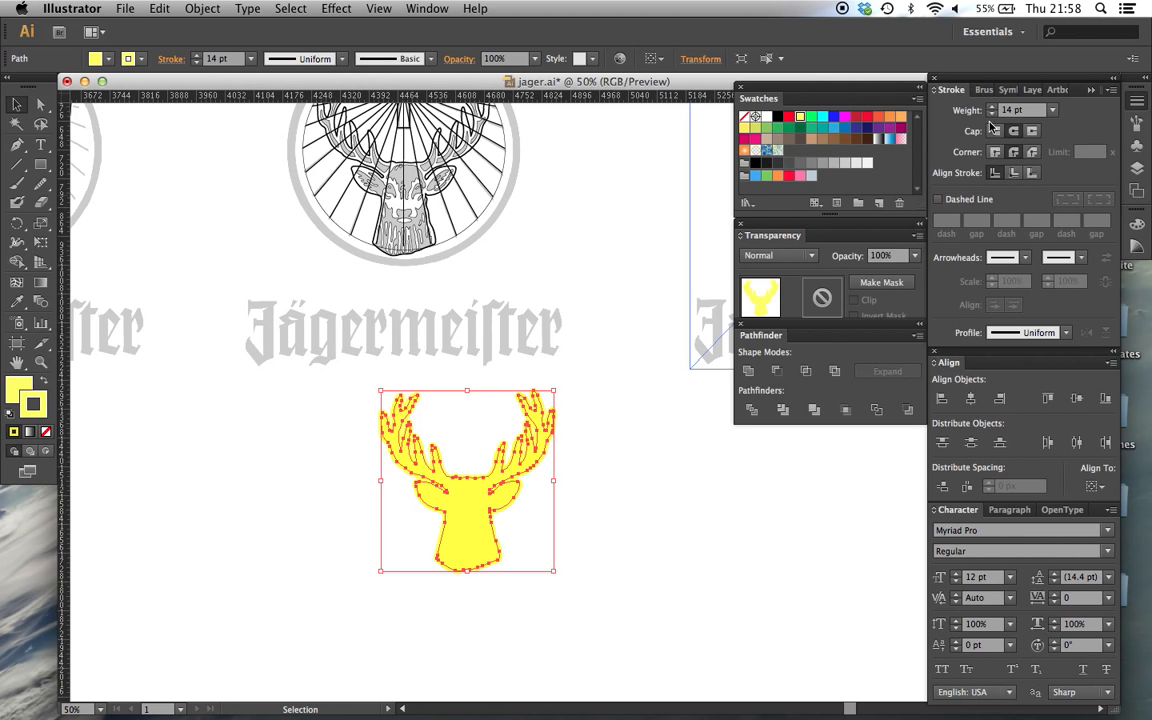
left_click(622, 468)
scroll(622, 470, "down", 2)
scroll(622, 470, "left", 2)
key("super+equal")
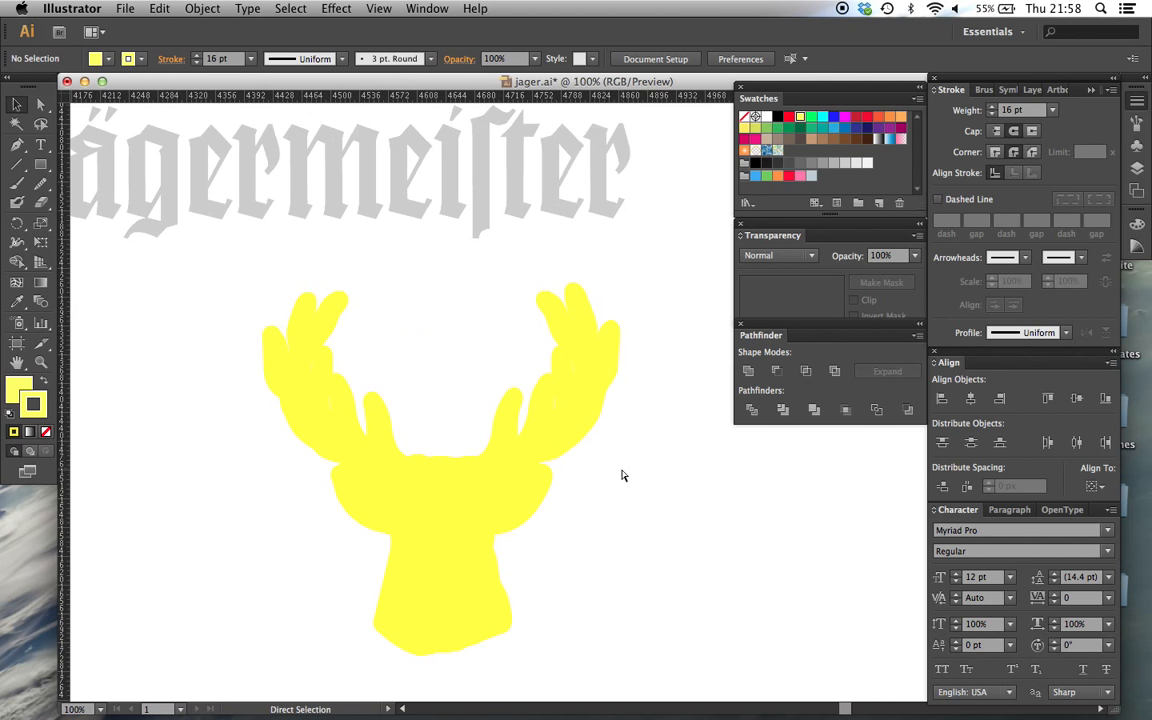
left_click_drag(606, 487, 267, 315)
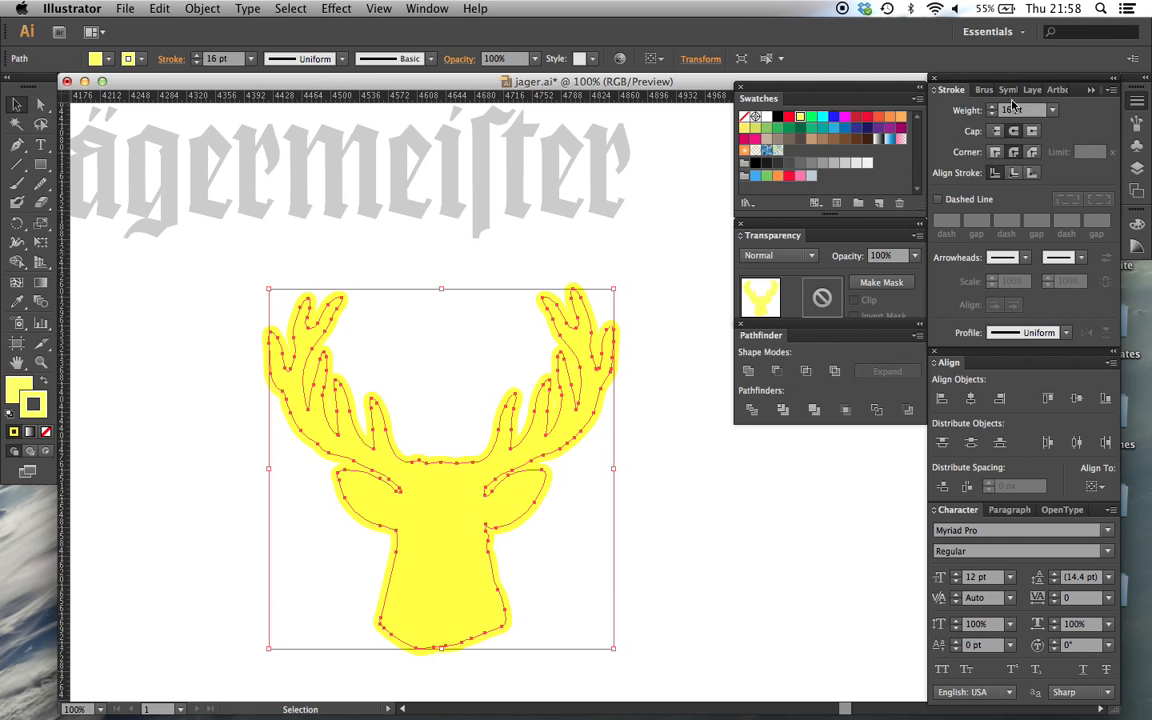
left_click(697, 522)
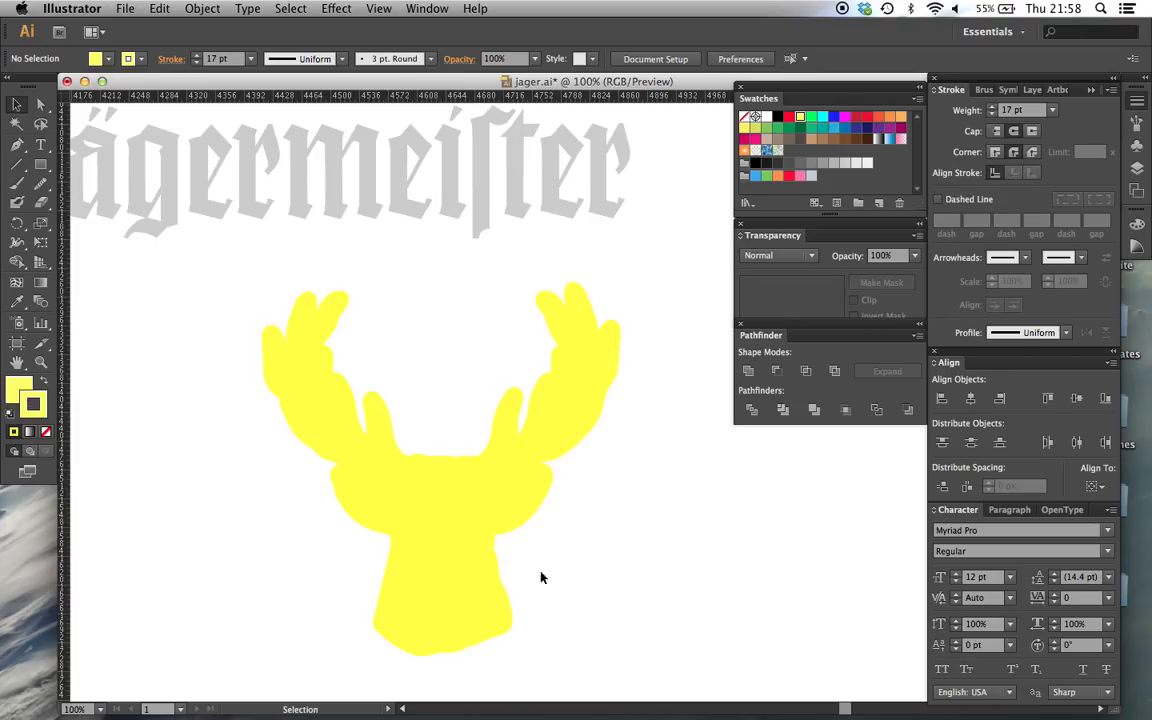
Step: Expand the yellow deer head's fill and stroke and unite the resulting shapes into a single silhouette
left_click_drag(586, 622, 267, 314)
left_click(202, 8)
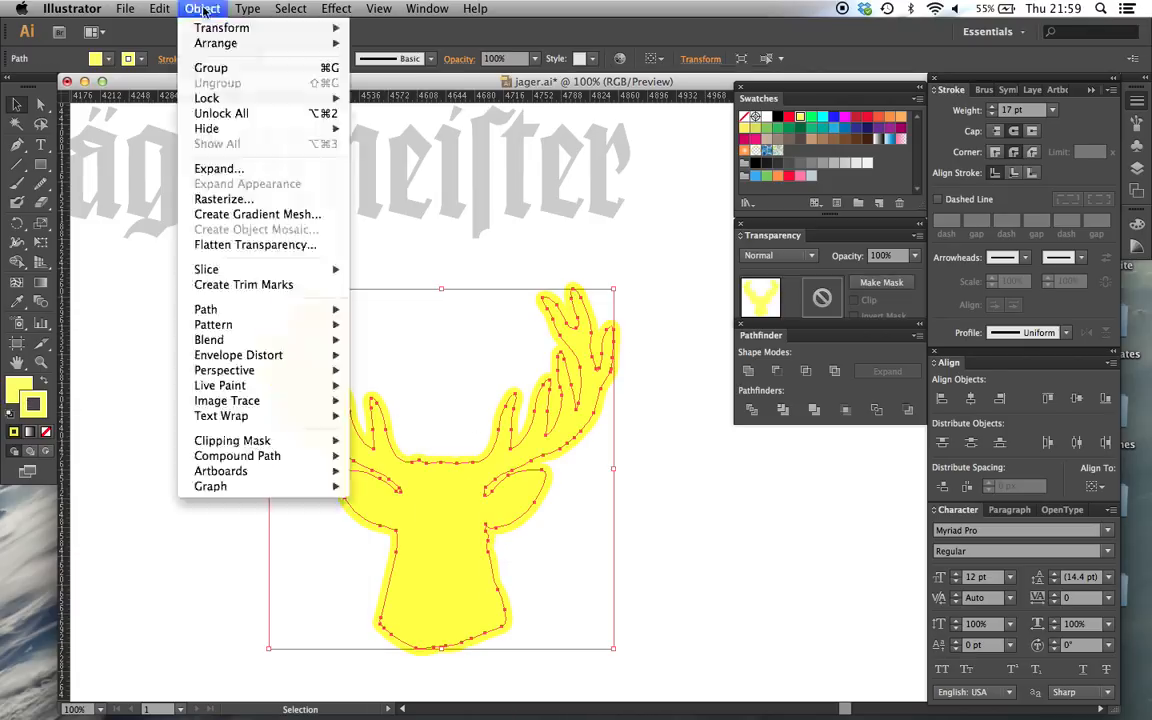
left_click(220, 168)
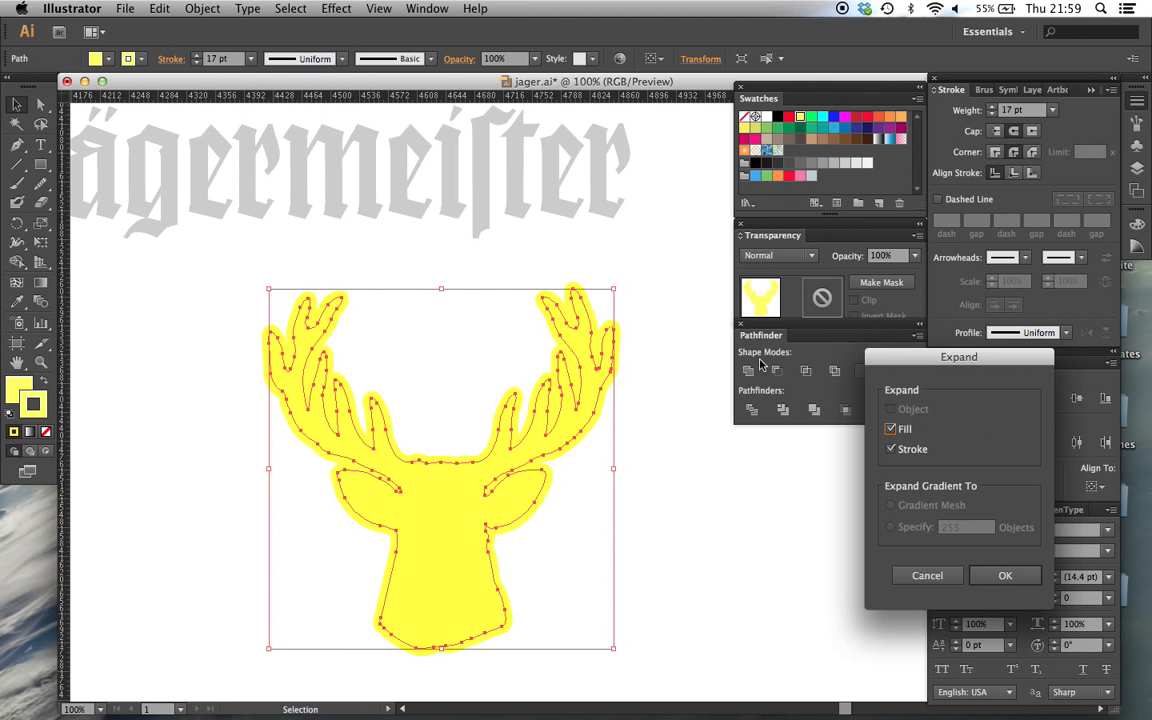
left_click(1018, 580)
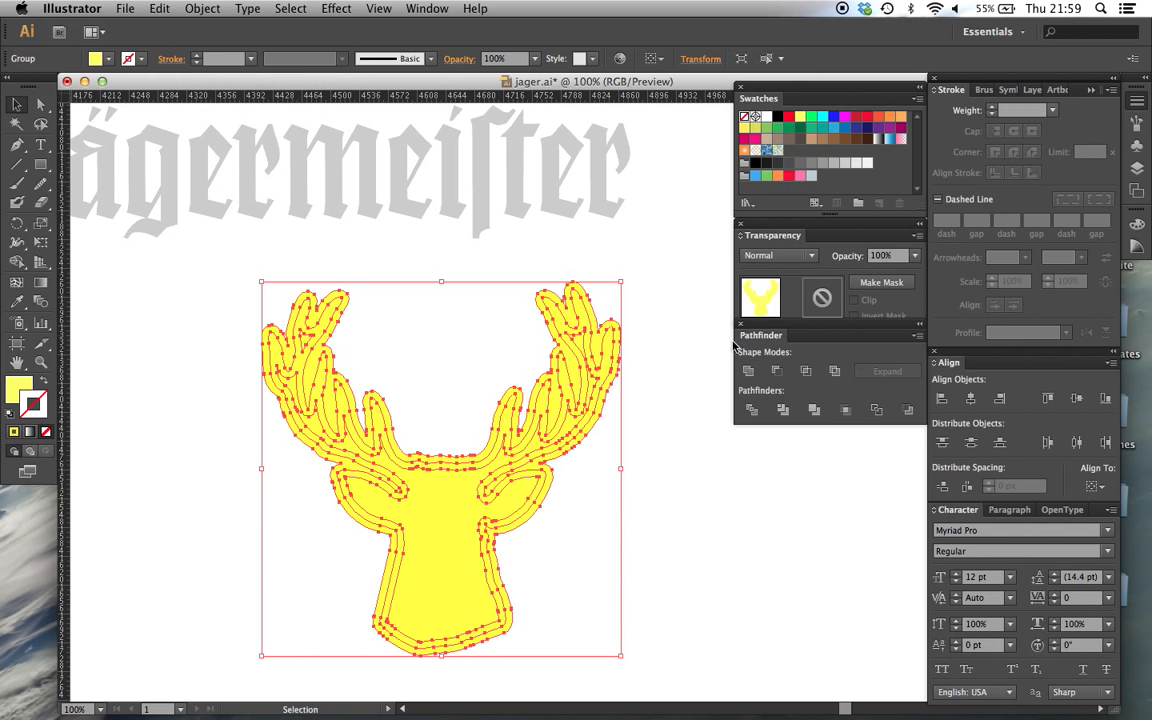
left_click(747, 371)
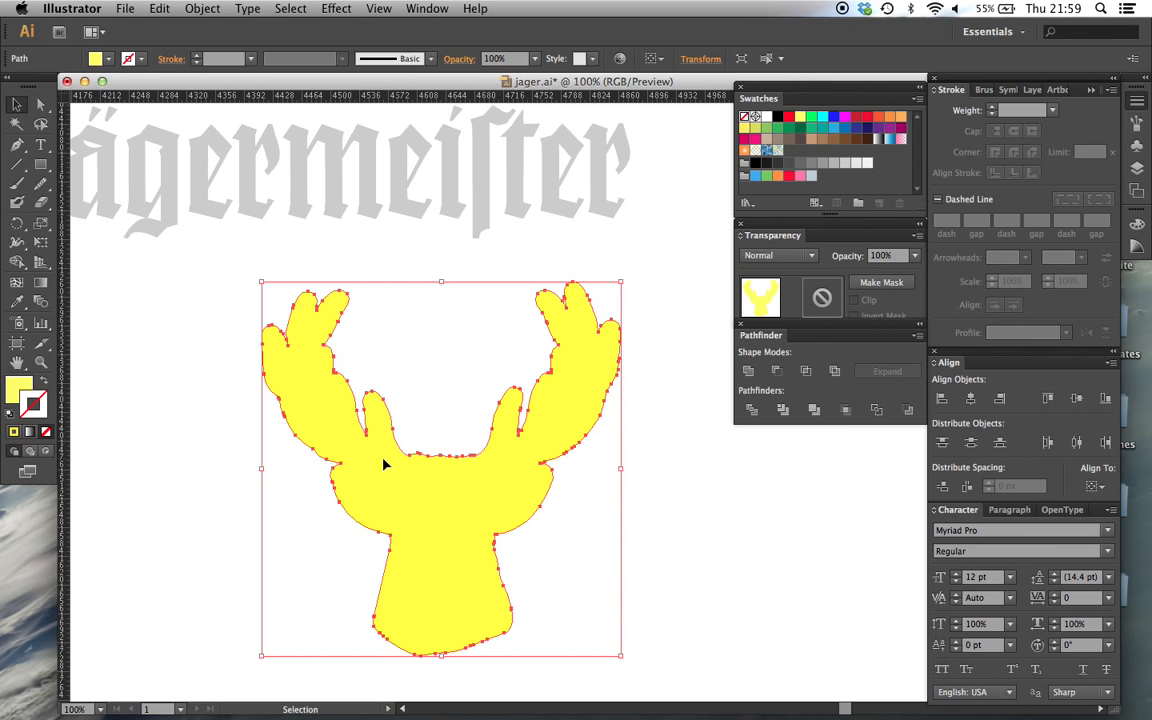
Step: Move the yellow silhouette up onto the lower part of the emblem with the black rays
left_click(404, 368)
left_click_drag(404, 530, 389, 271)
scroll(389, 271, "up", 3)
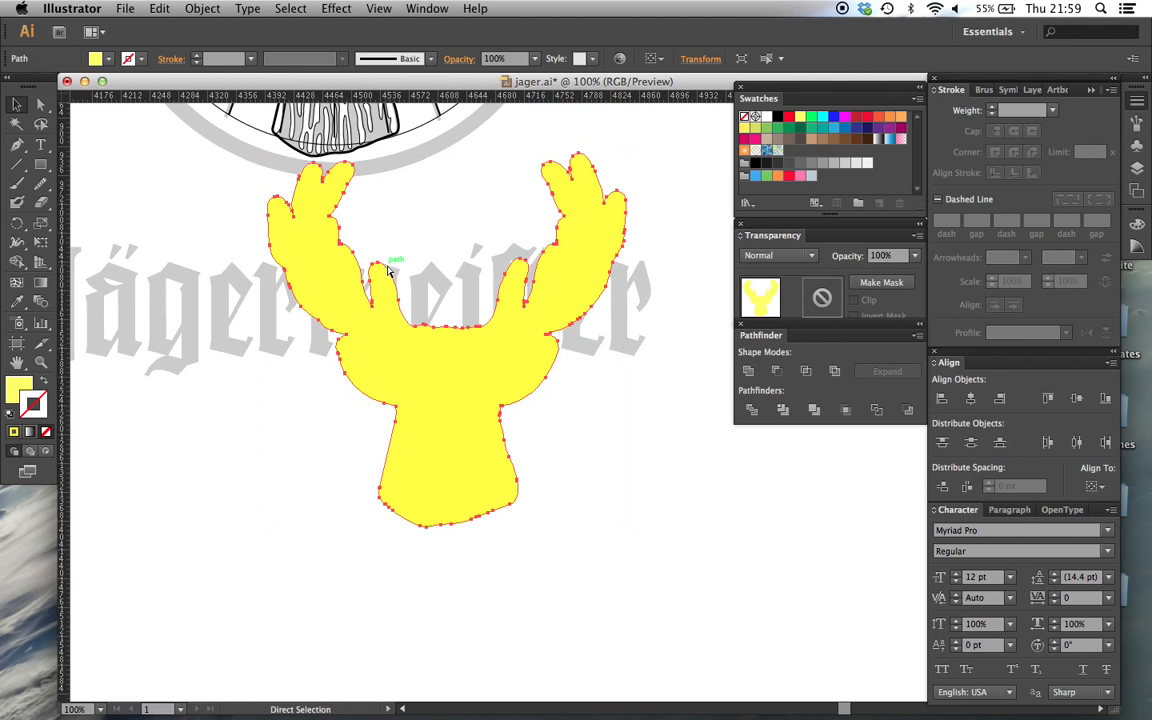
key("super+minus")
key("super+minus")
key("super+minus")
key("v")
key("super+minus")
scroll(388, 267, "up", 2)
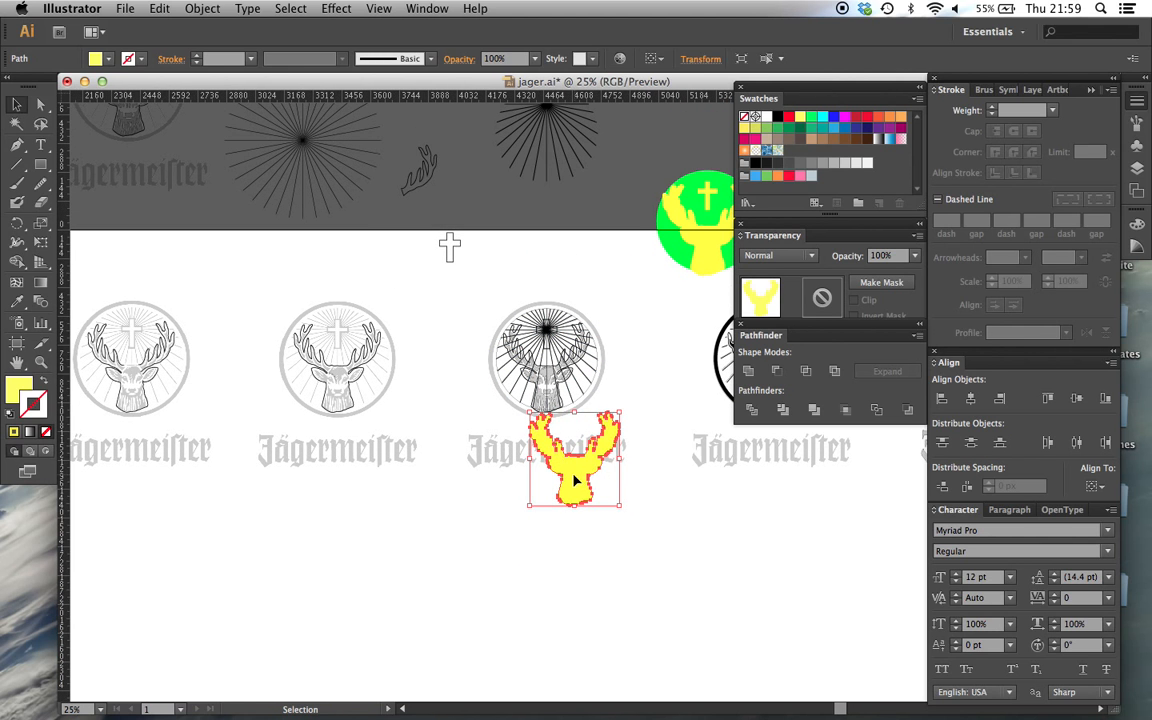
left_click_drag(575, 478, 551, 412)
key("a")
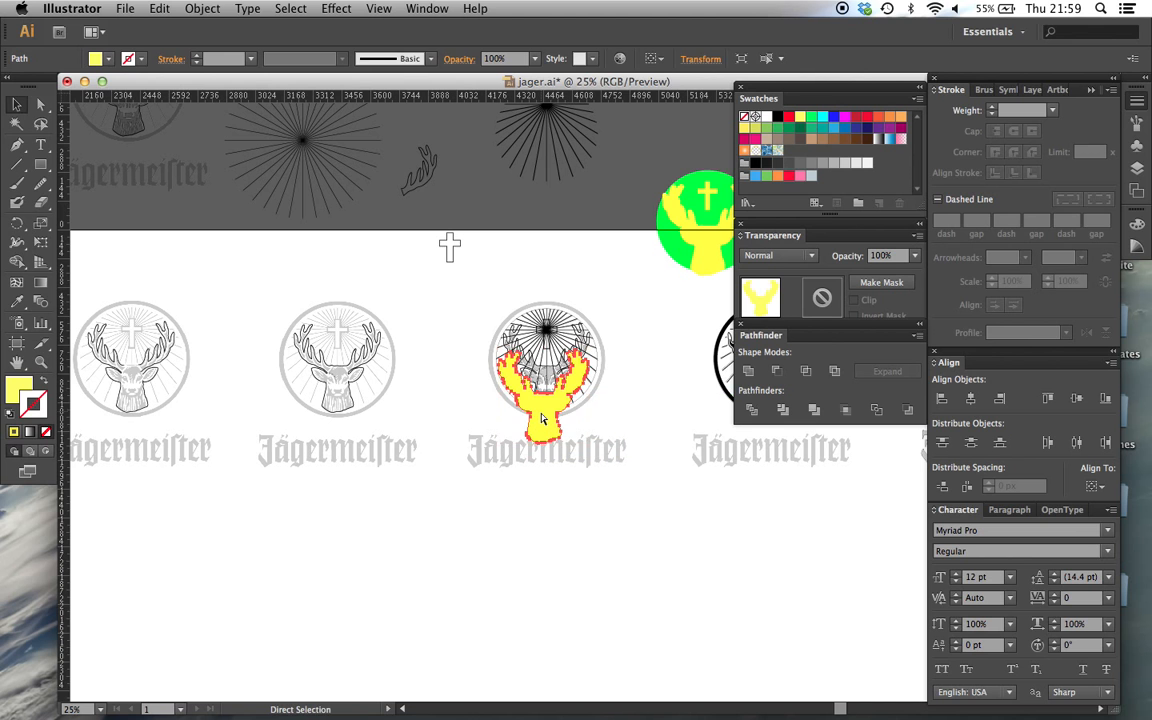
Step: Position the yellow silhouette precisely over the traced deer head inside the emblem's circle
key("super+equal")
key("super+equal")
key("super+equal")
key("super+equal")
key("v")
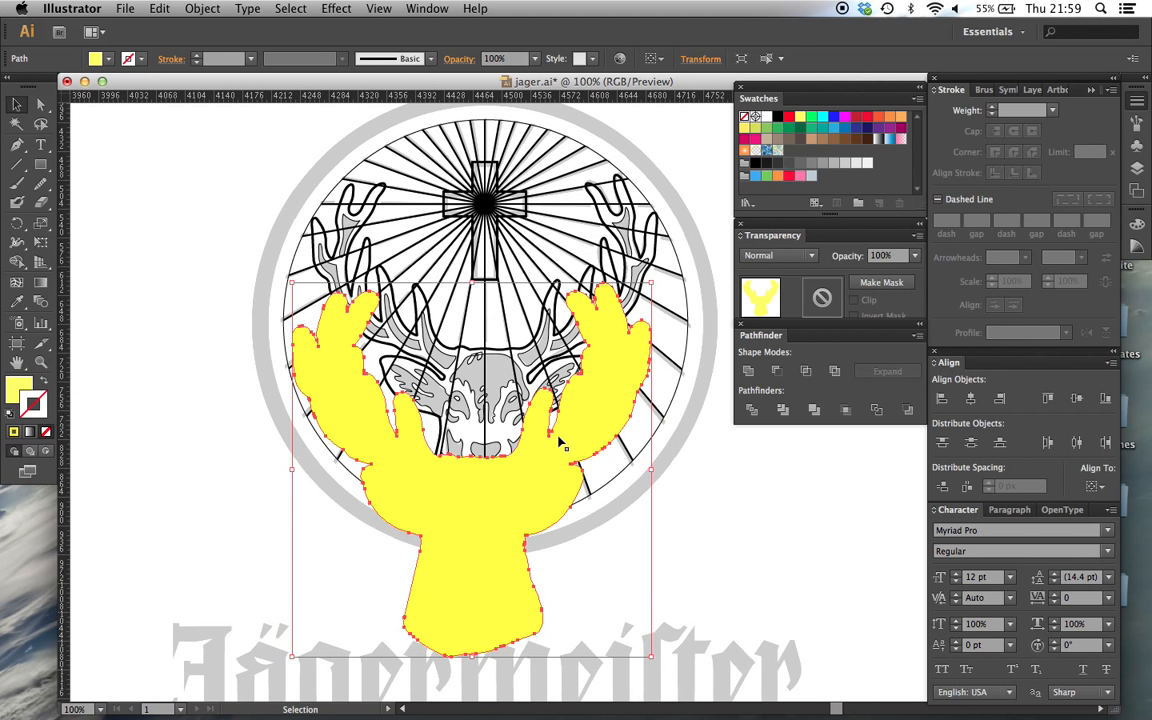
left_click_drag(590, 425, 598, 352)
left_click_drag(603, 304, 603, 310)
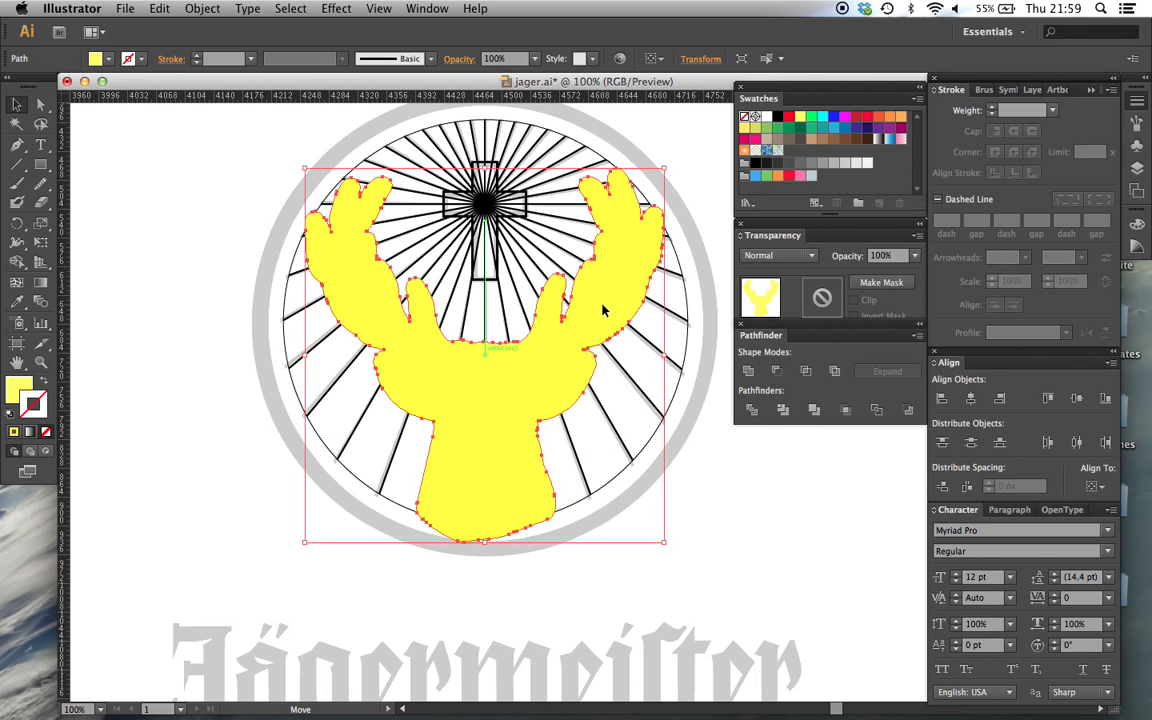
left_click(722, 493)
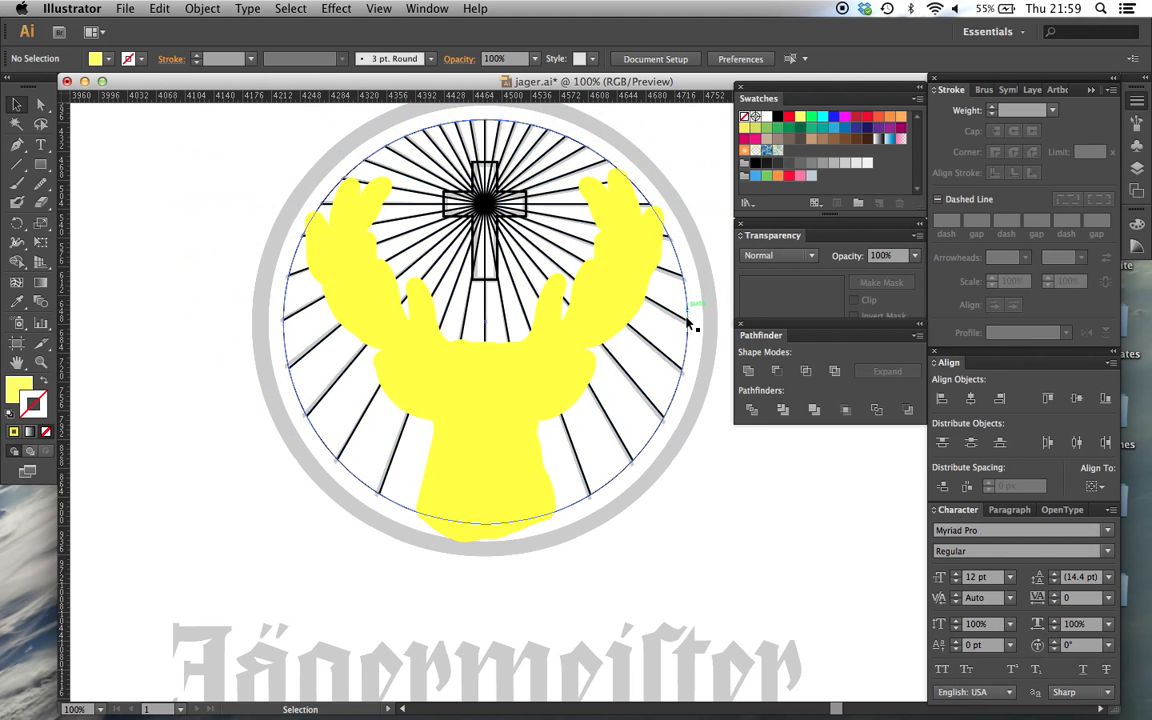
Step: Copy the green circle from the finished reference artwork and paste it beside the yellow silhouette
scroll(650, 437, "up", 3)
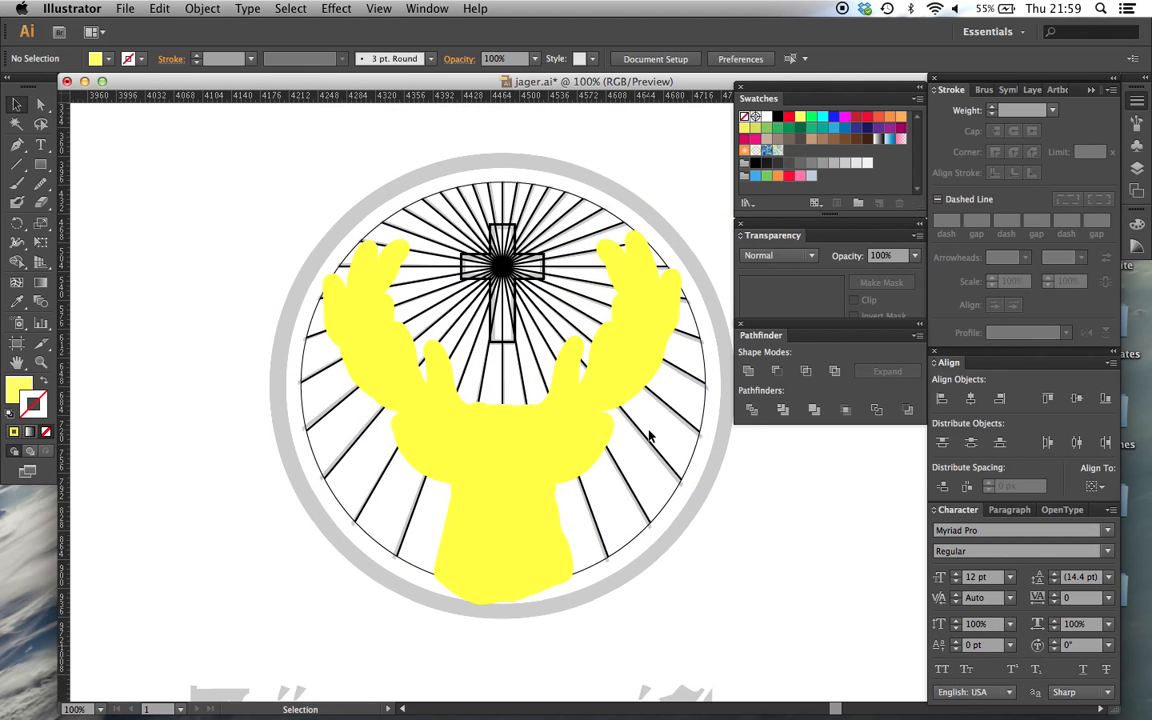
key("super+minus")
key("super+minus")
scroll(649, 435, "right", 10)
scroll(649, 435, "up", 5)
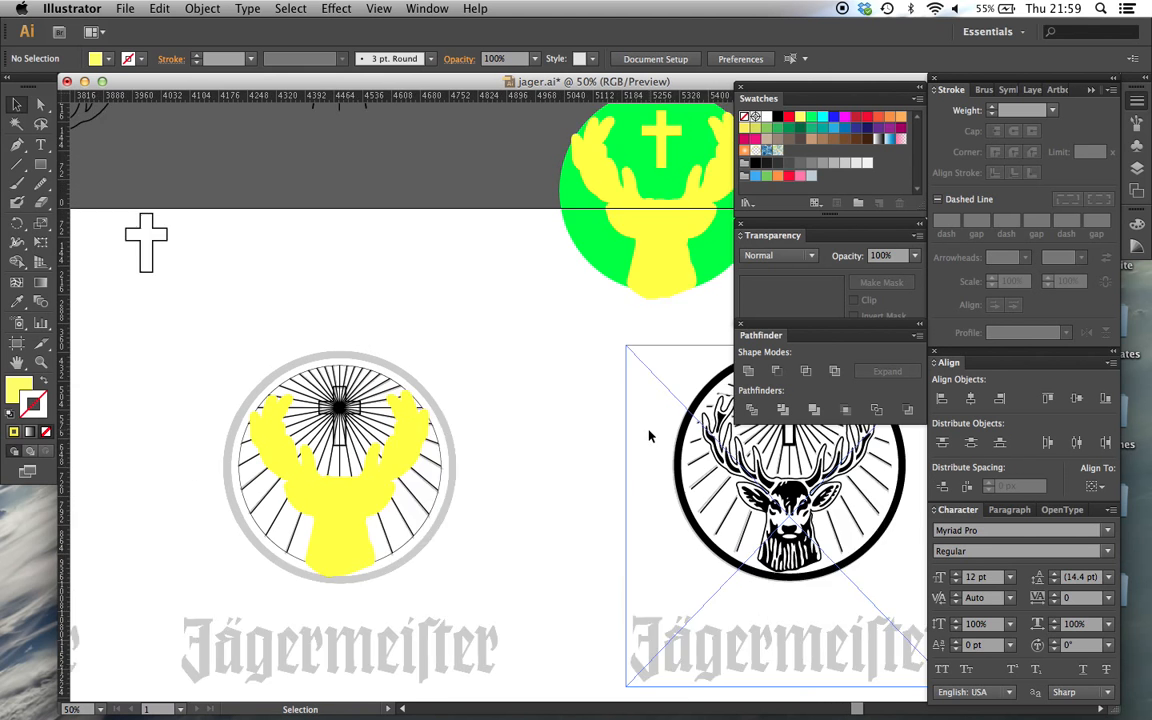
left_click(580, 226)
scroll(580, 226, "down", 8)
scroll(580, 226, "left", 12)
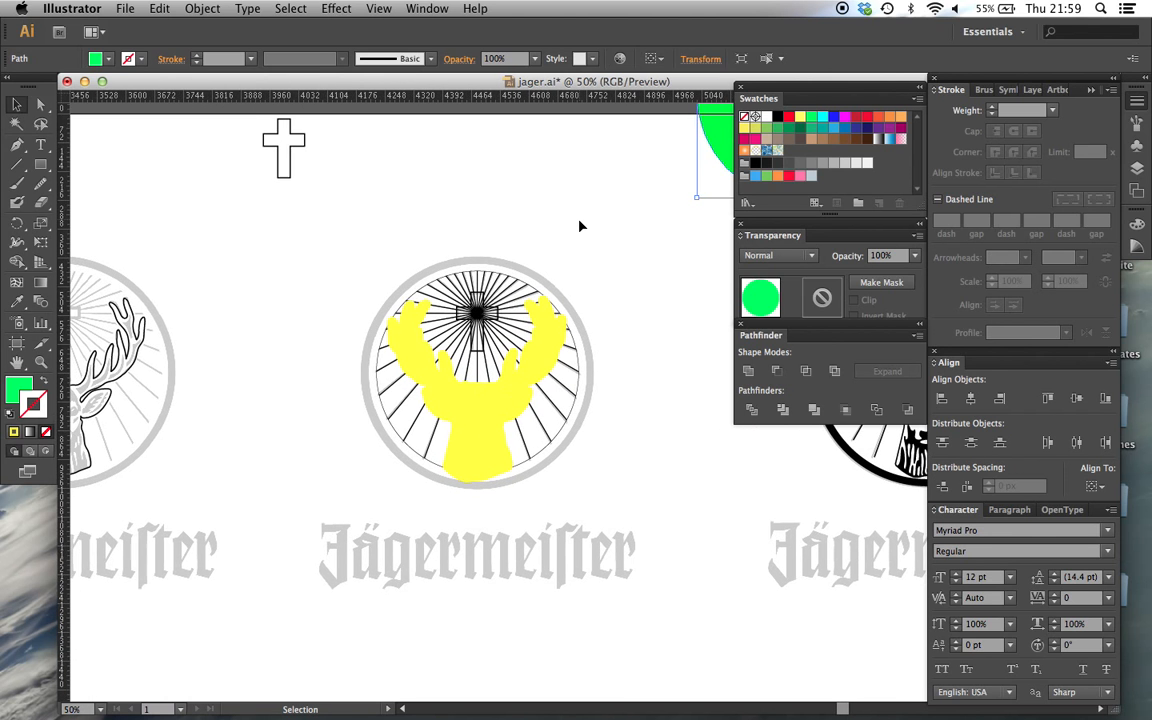
key("super+c")
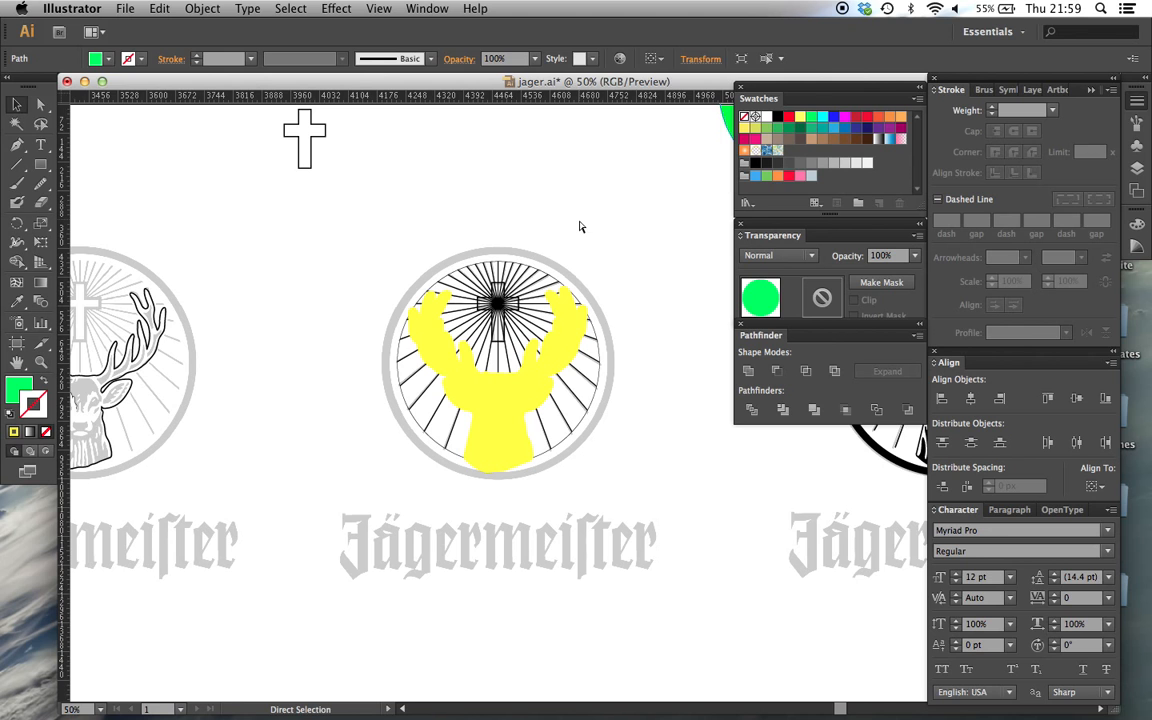
key("super+v")
Step: Duplicate the outlined cross into the blank space below the green reference artwork
scroll(580, 226, "up", 3)
scroll(580, 226, "left", 5)
scroll(579, 226, "up", 3)
scroll(579, 226, "right", 3)
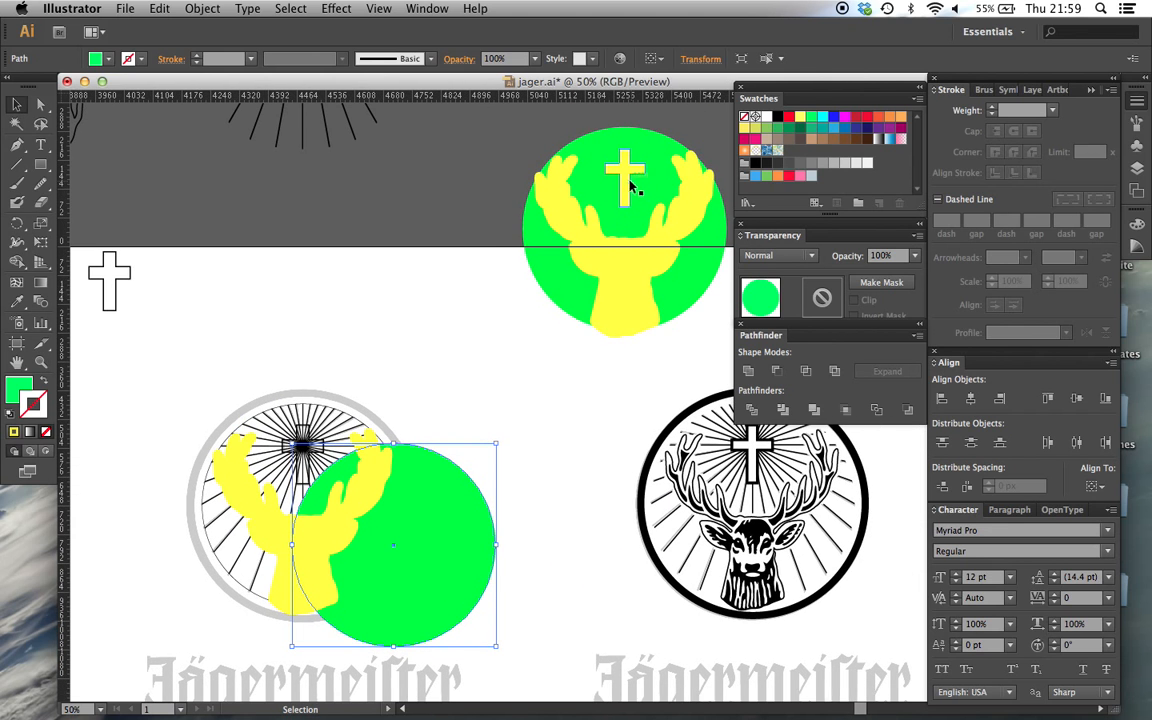
left_click_drag(127, 272, 606, 393)
scroll(467, 531, "left", 5)
scroll(467, 535, "down", 3)
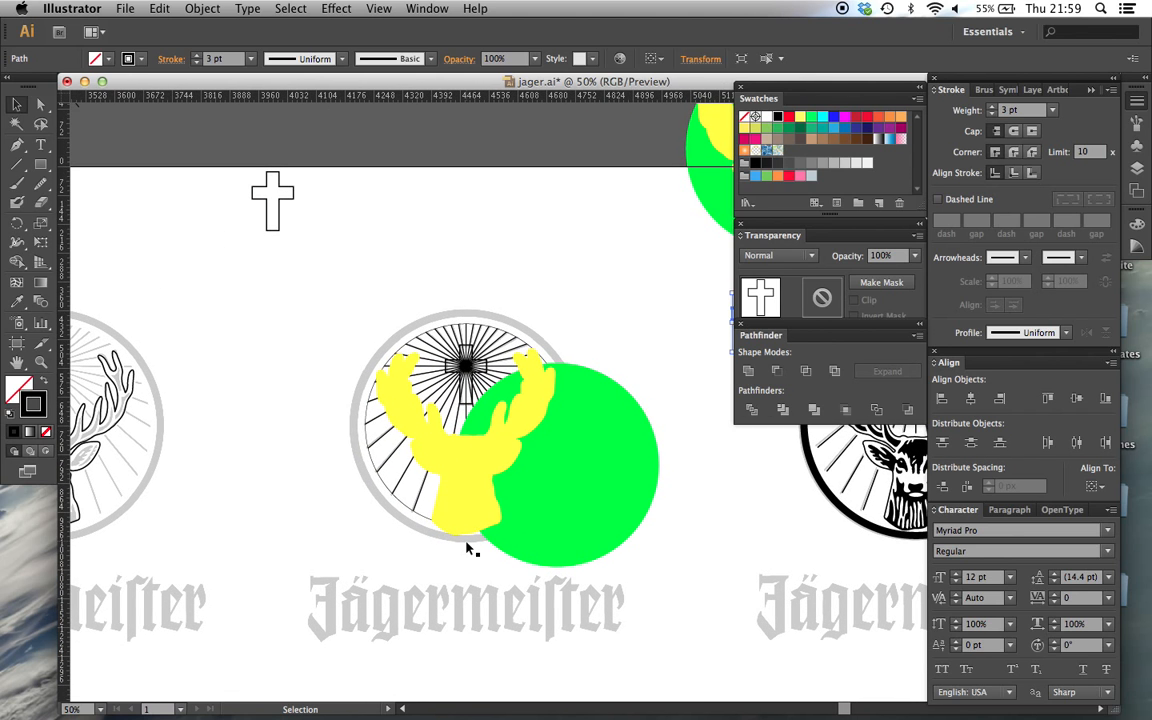
left_click(467, 543)
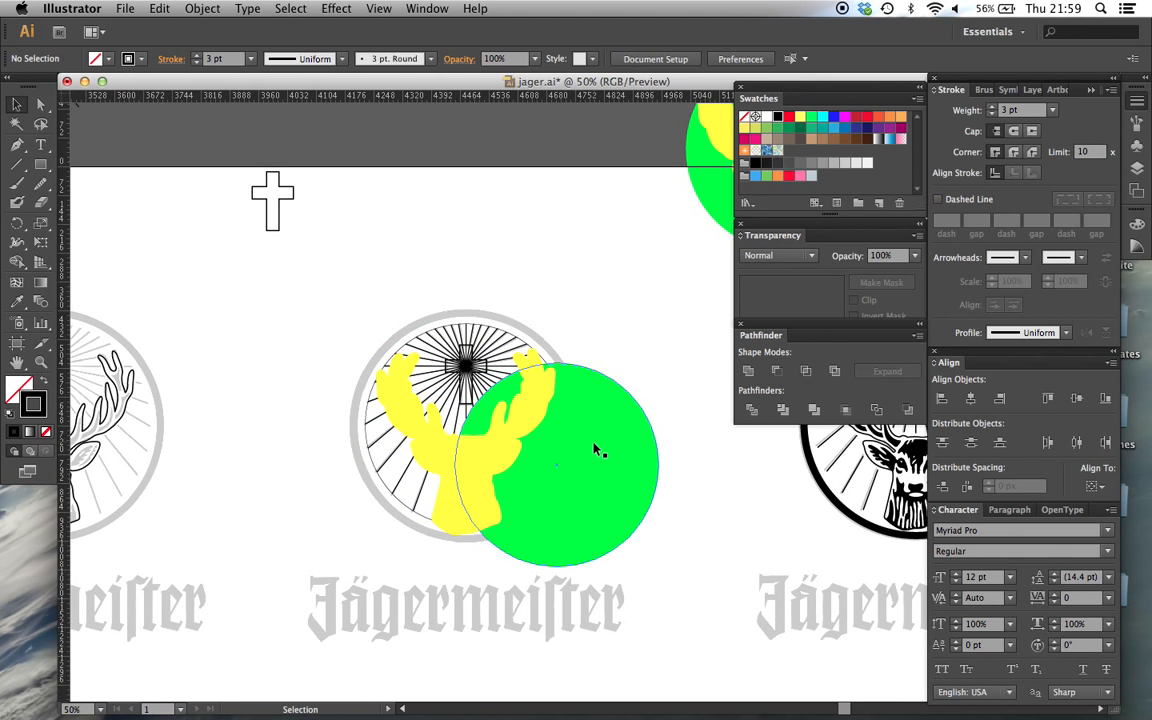
Step: Set the pasted green circle's opacity to 50%
key("super+equal")
key("super+equal")
key("v")
left_click(662, 327)
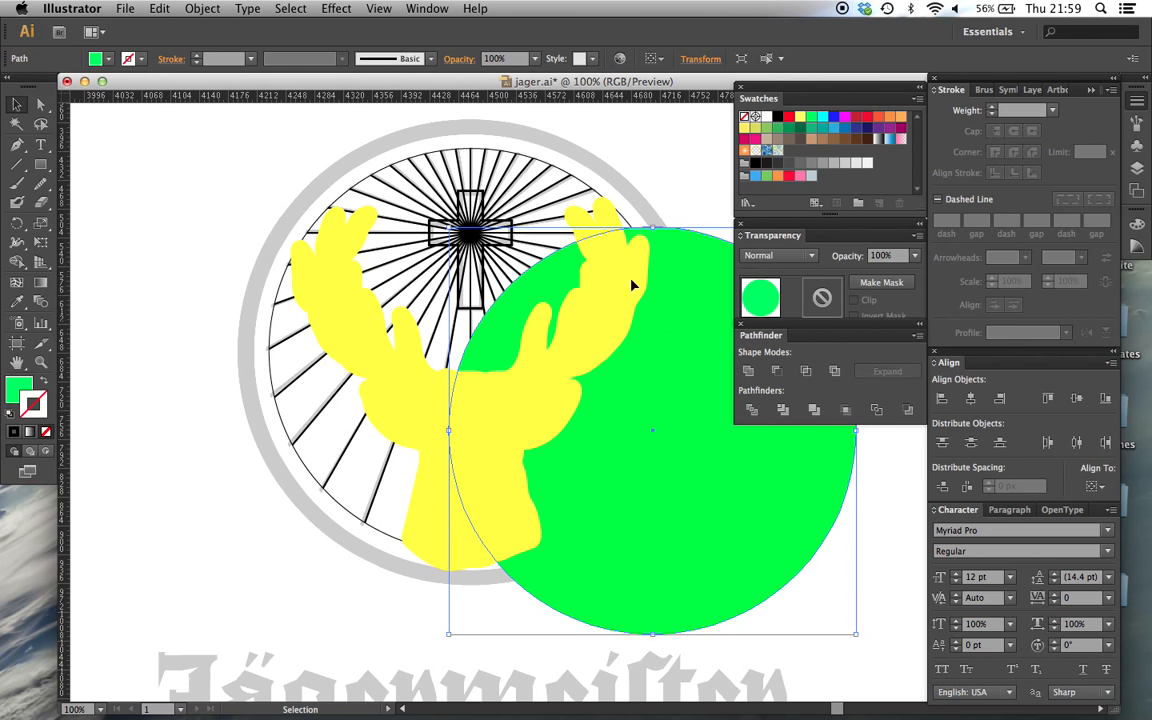
left_click(507, 60)
type("50")
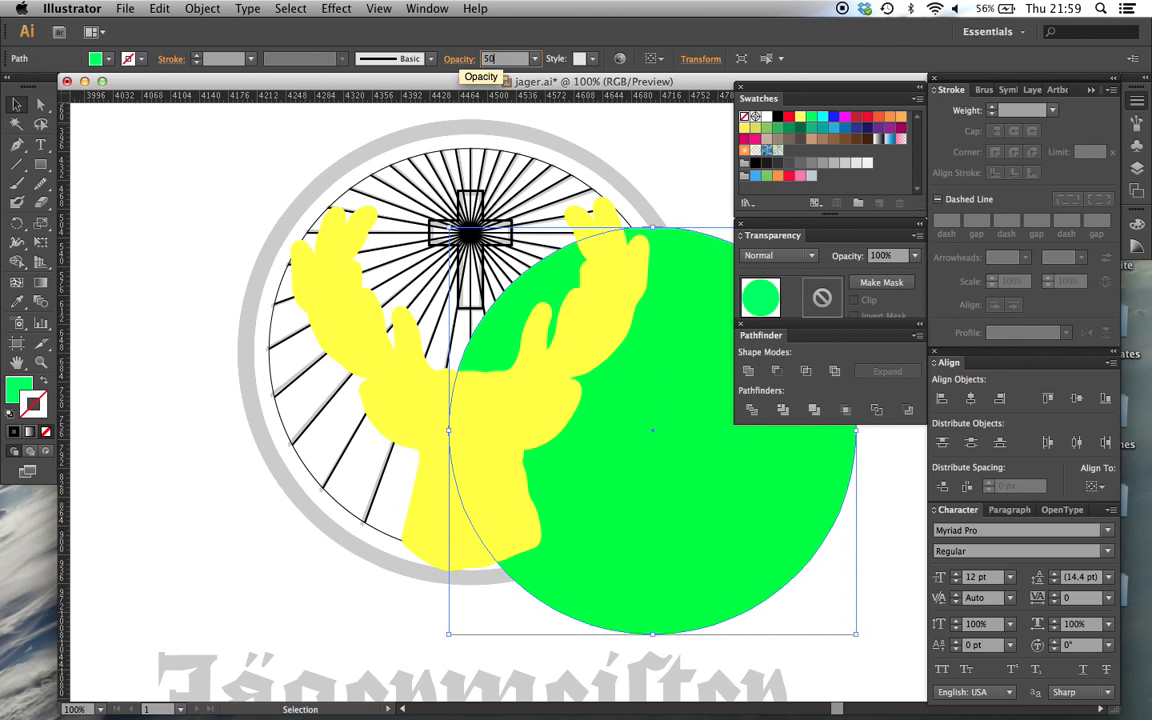
key("Return")
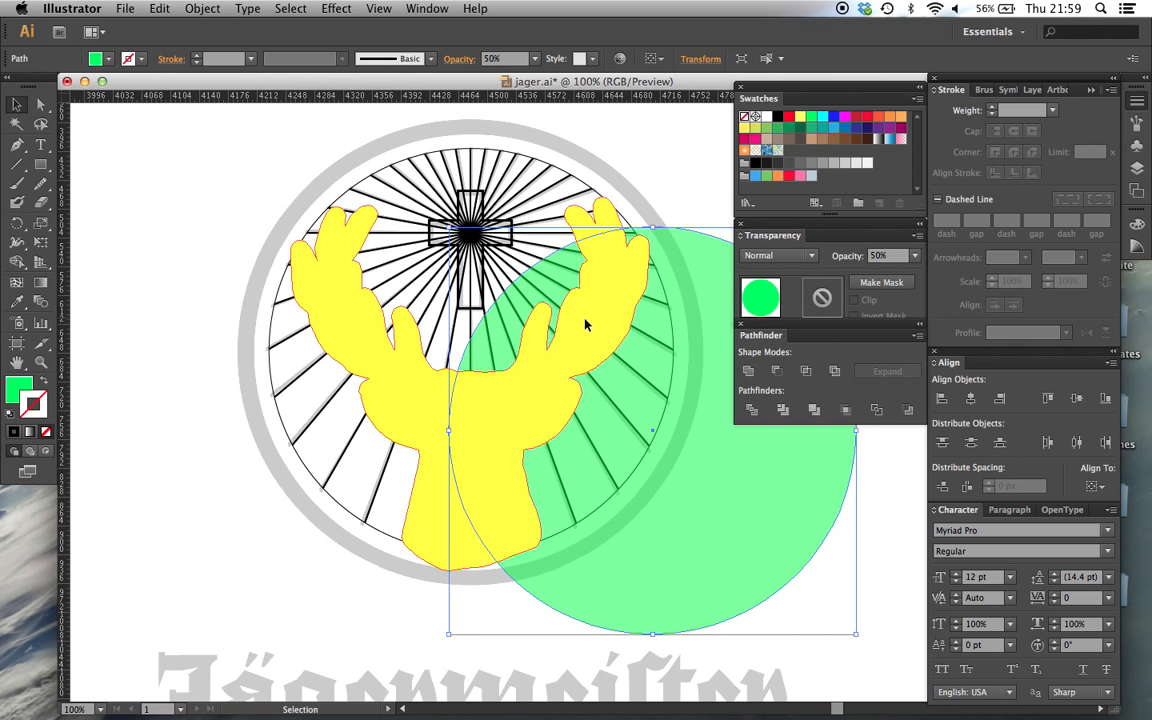
Step: Bring the yellow deer silhouette to the front of the stacking order
left_click(586, 321)
right_click(545, 389)
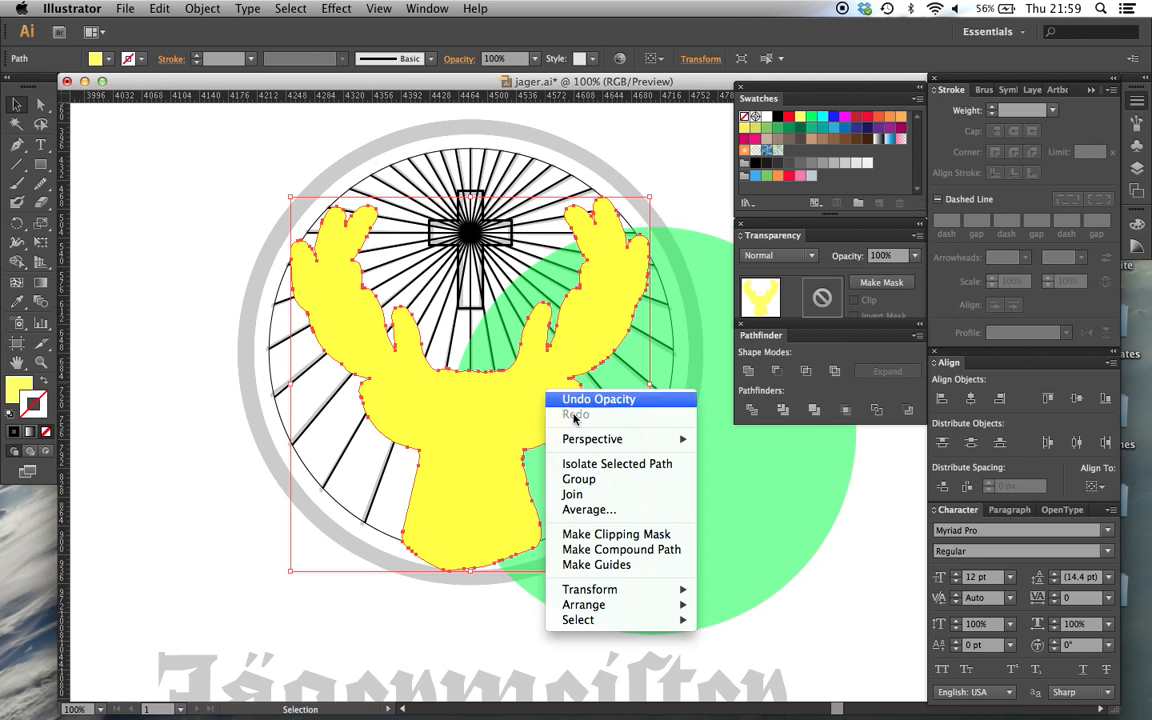
mouse_move(663, 589)
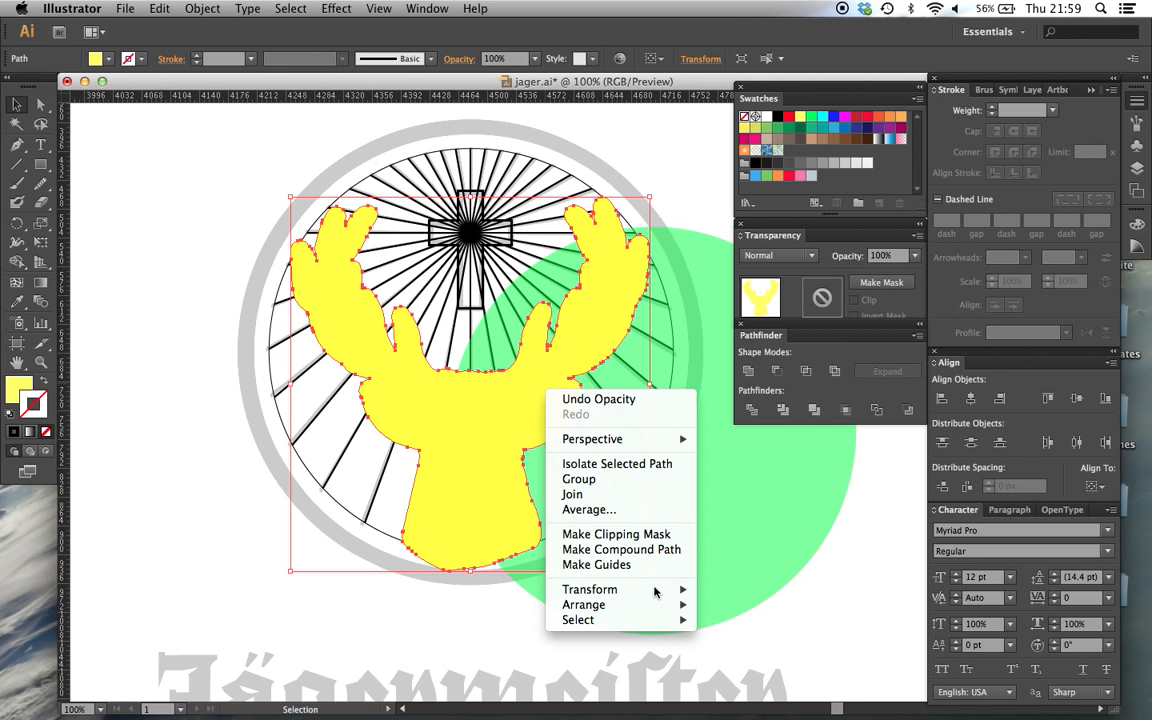
left_click(740, 606)
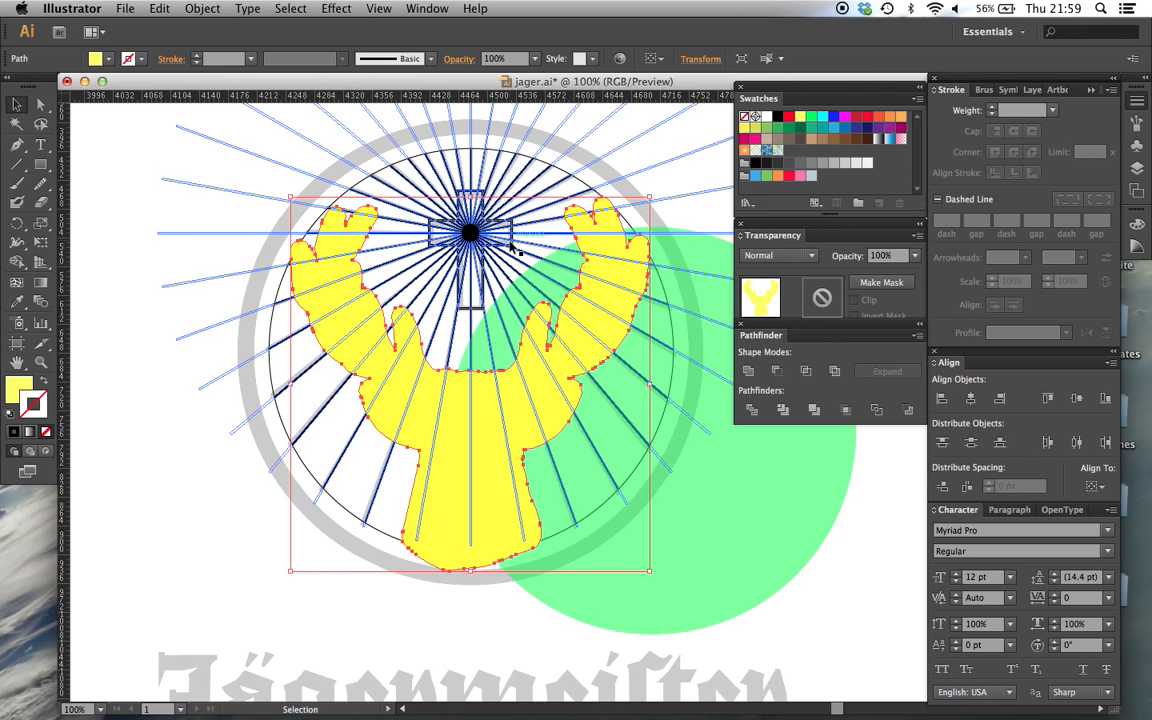
Step: Bring the outlined cross over the rays to the front and give it the yellow, strokeless appearance of the deer silhouette
left_click(511, 245)
right_click(511, 245)
mouse_move(651, 475)
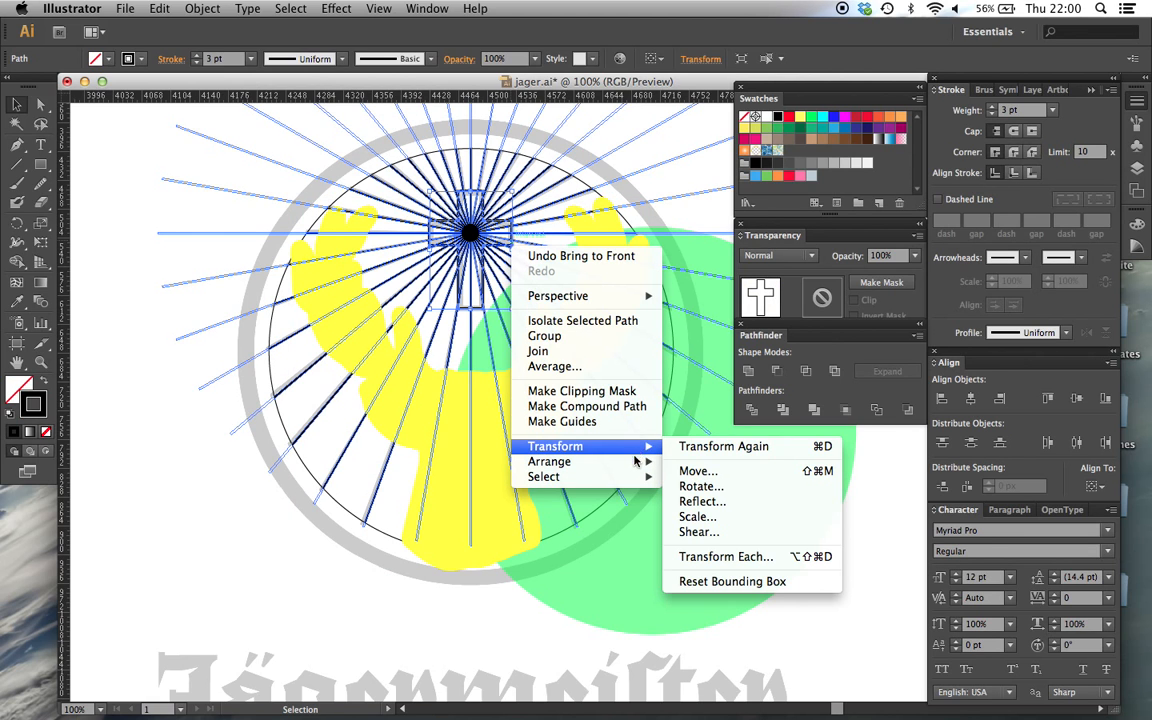
left_click(715, 464)
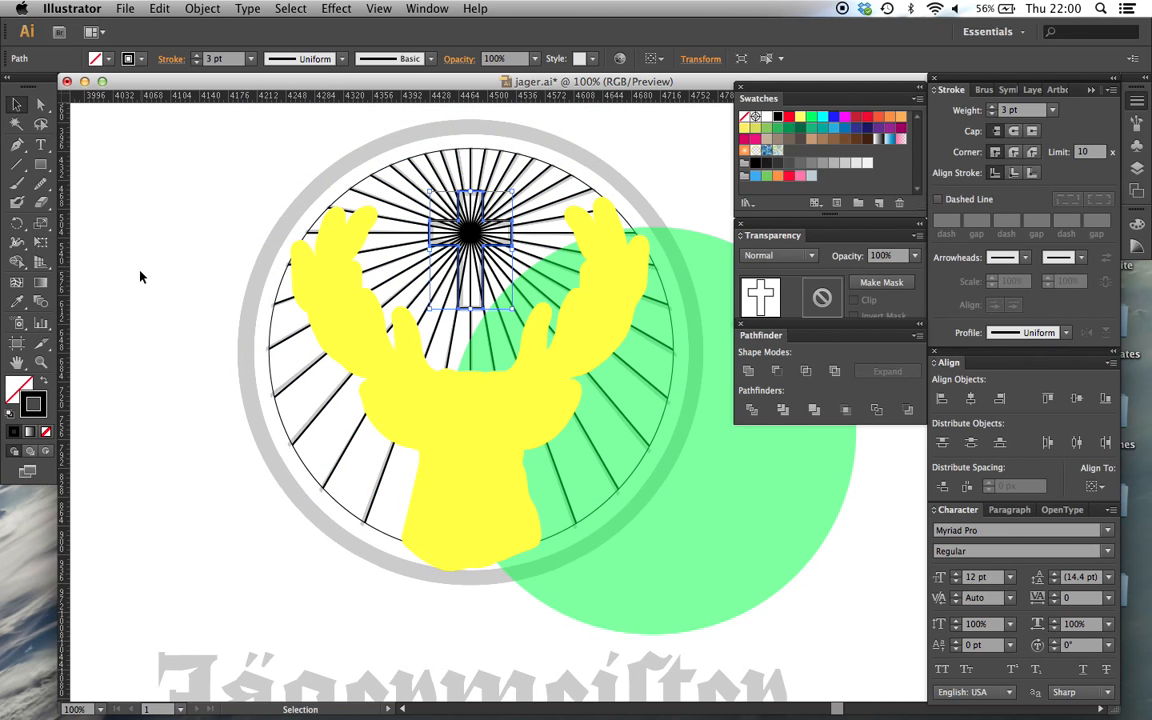
left_click(17, 303)
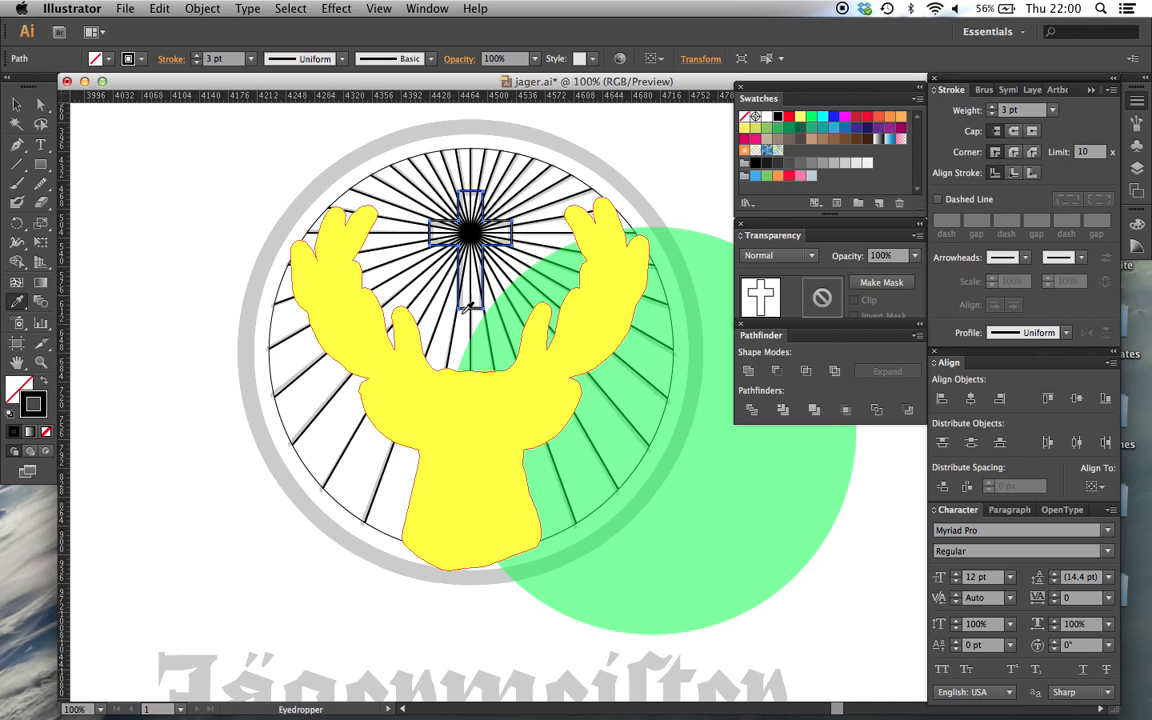
left_click(471, 418)
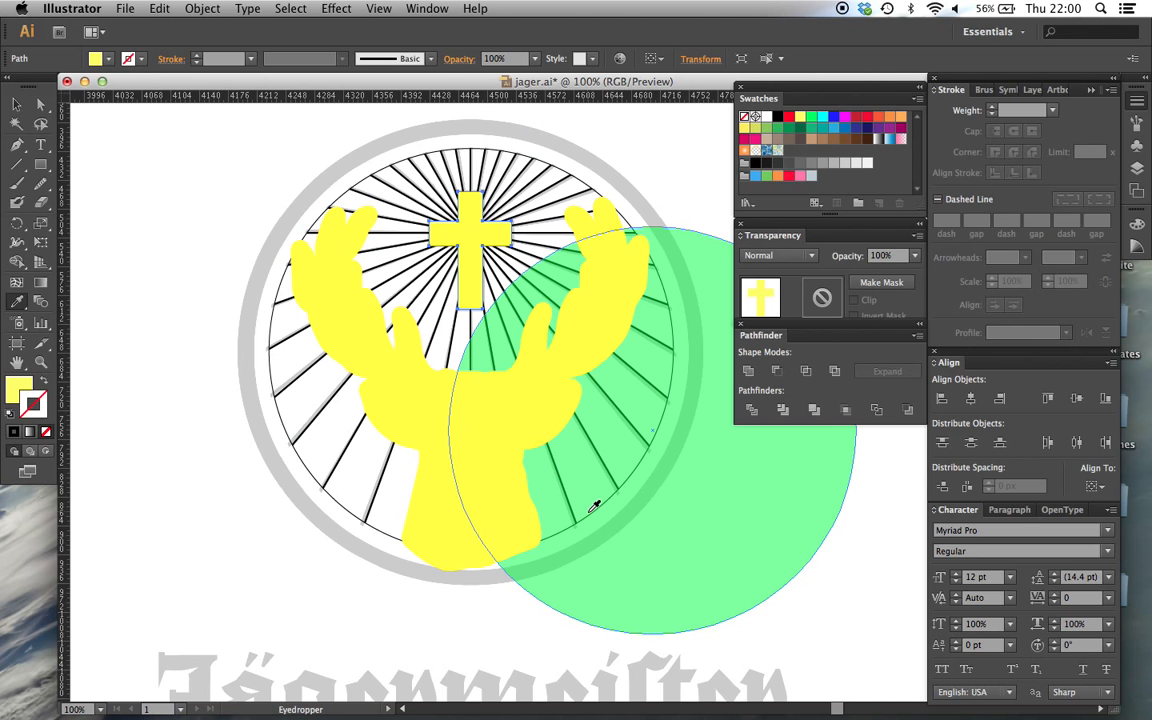
key("v")
left_click(825, 576)
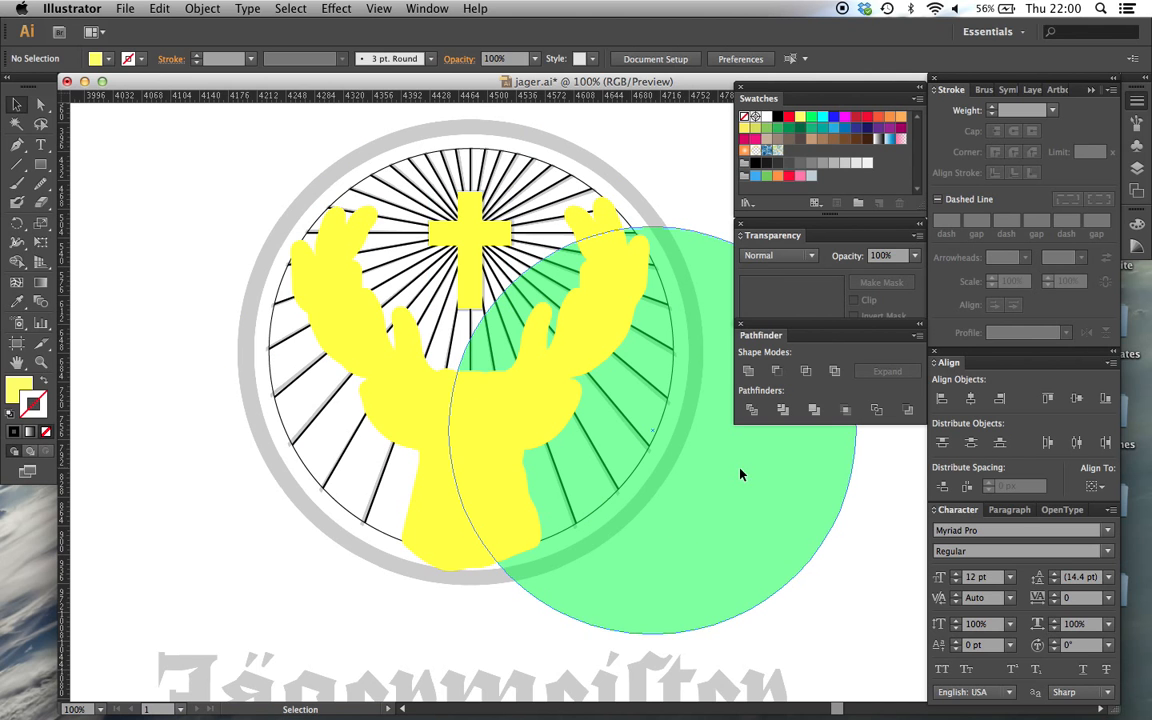
Step: Move the green circle onto the emblem's inner circle behind the yellow shapes and set its opacity to 100%
left_click(740, 474)
left_click_drag(710, 504, 530, 430)
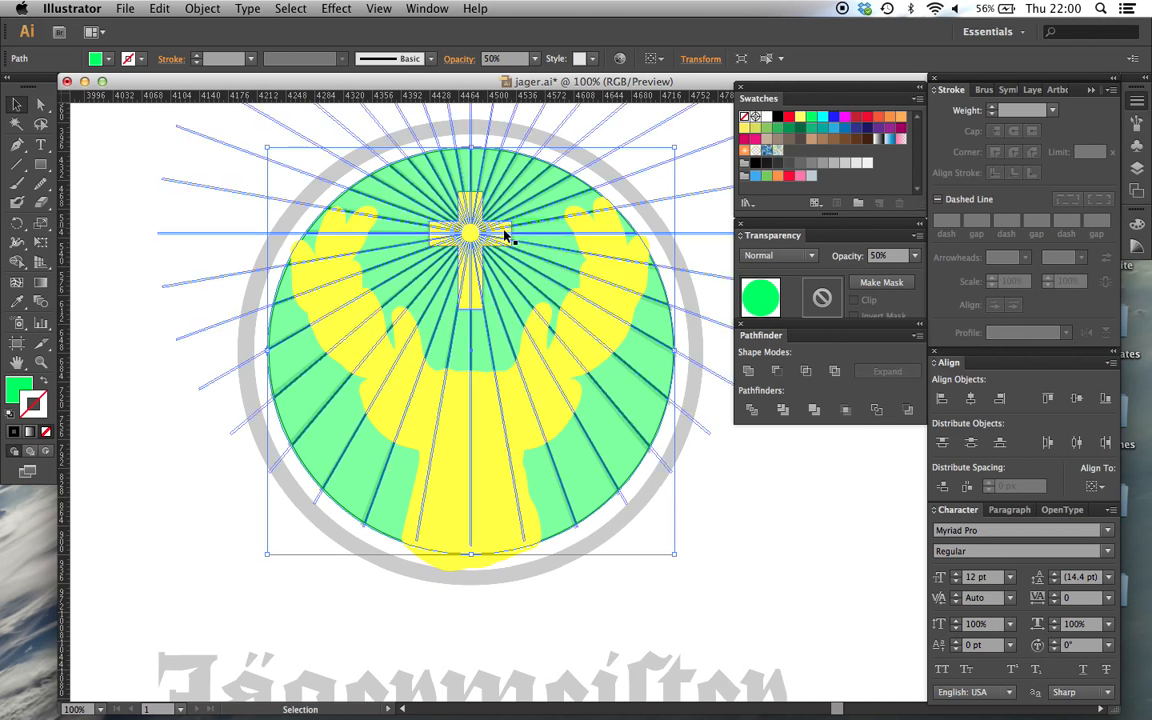
left_click(535, 58)
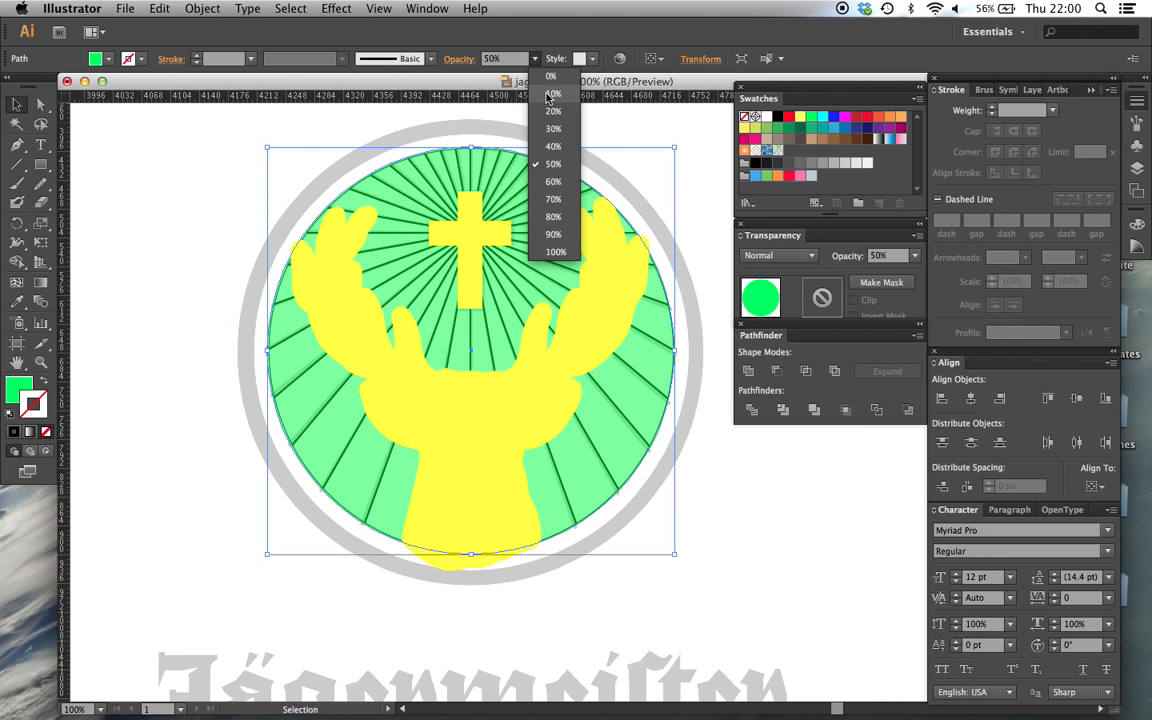
left_click(500, 230)
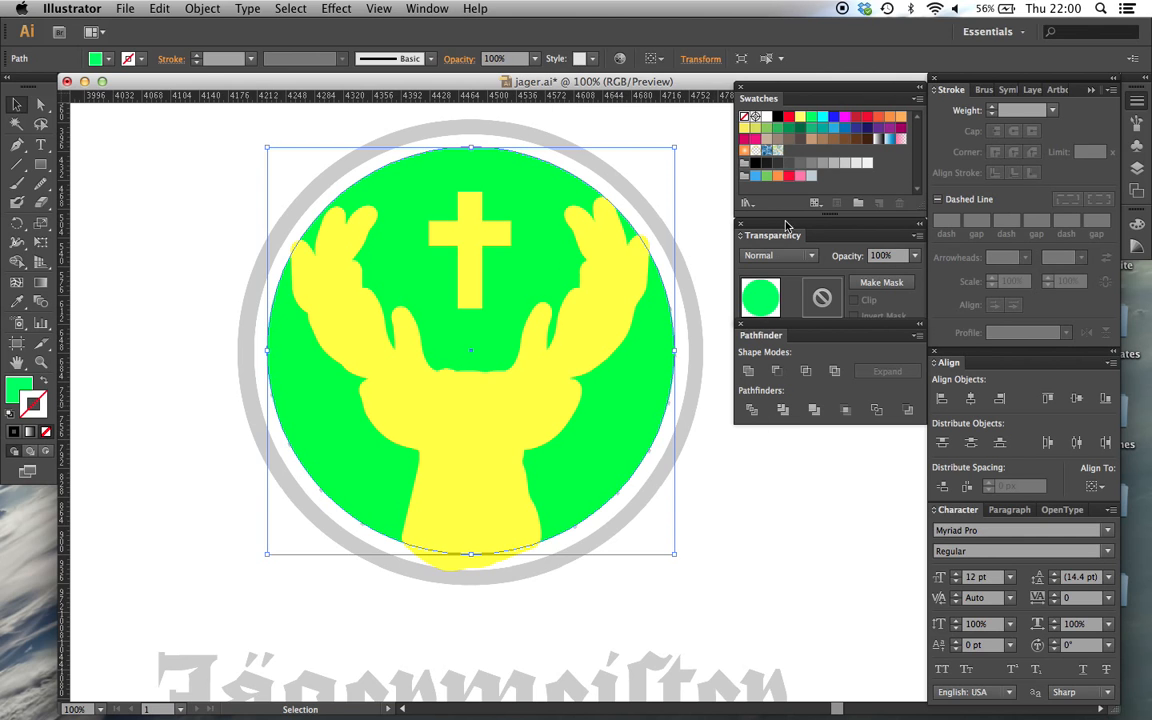
Step: Change the green circle's fill to white
left_click(425, 9)
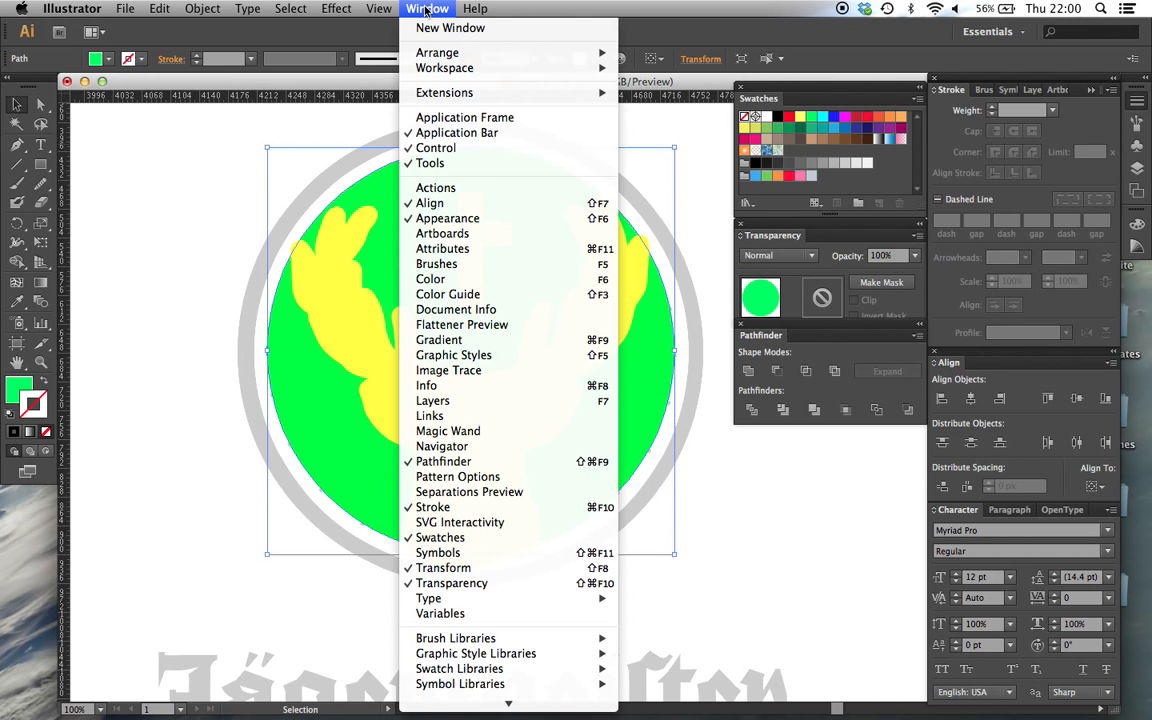
left_click(487, 583)
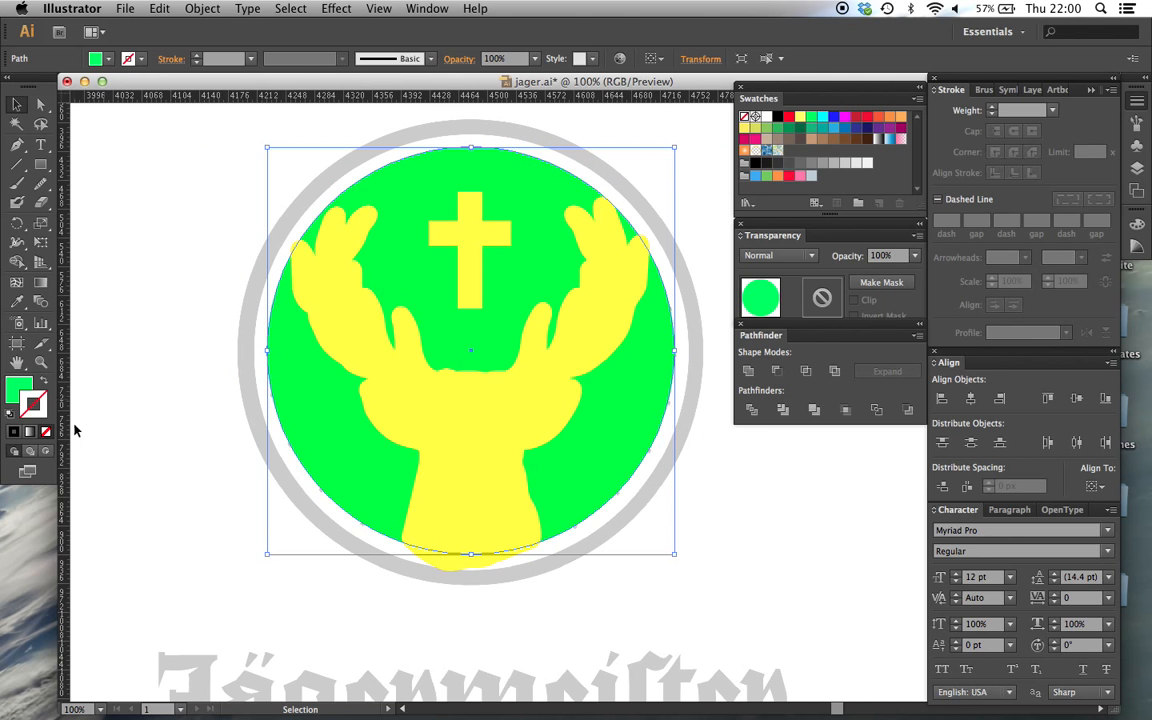
left_click(28, 388)
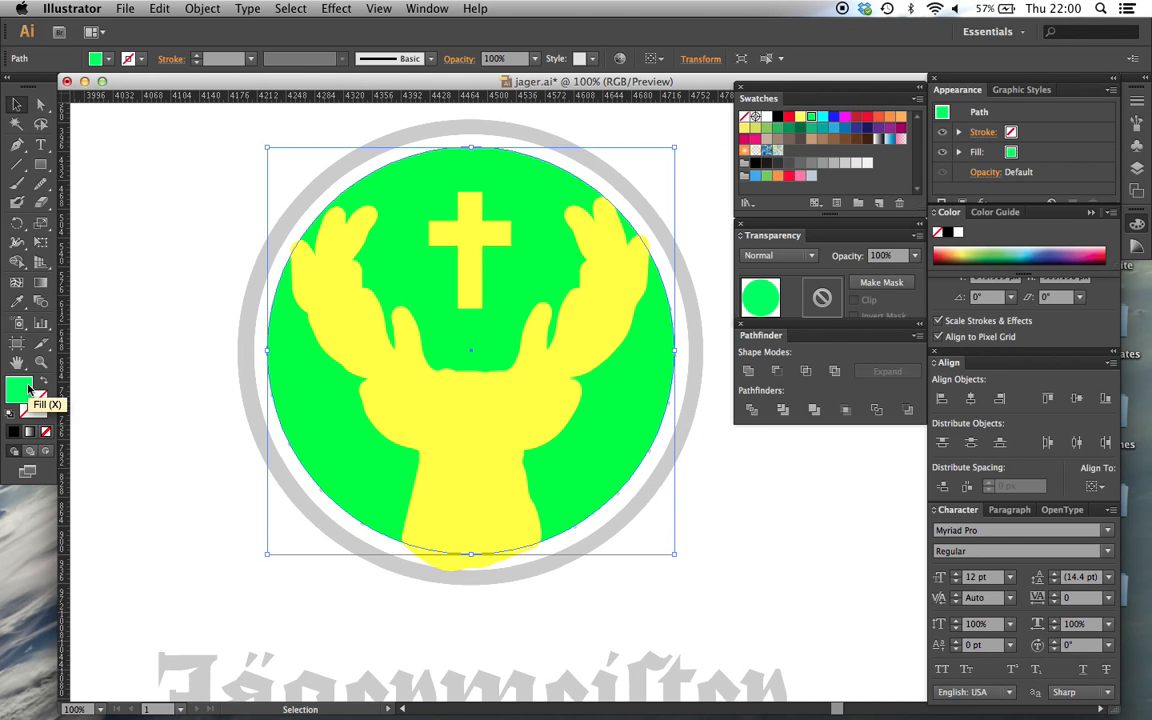
left_click(767, 117)
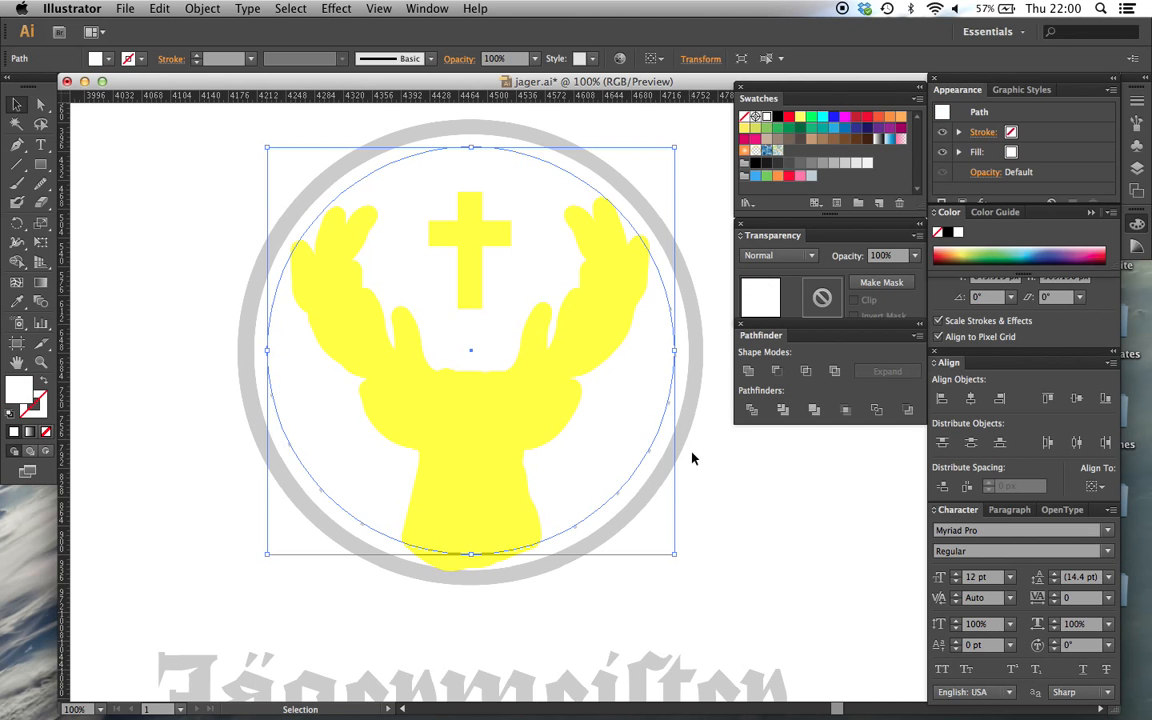
Step: Subtract the yellow deer silhouette and cross from the white circle with the Minus Front shape mode
left_click(488, 453)
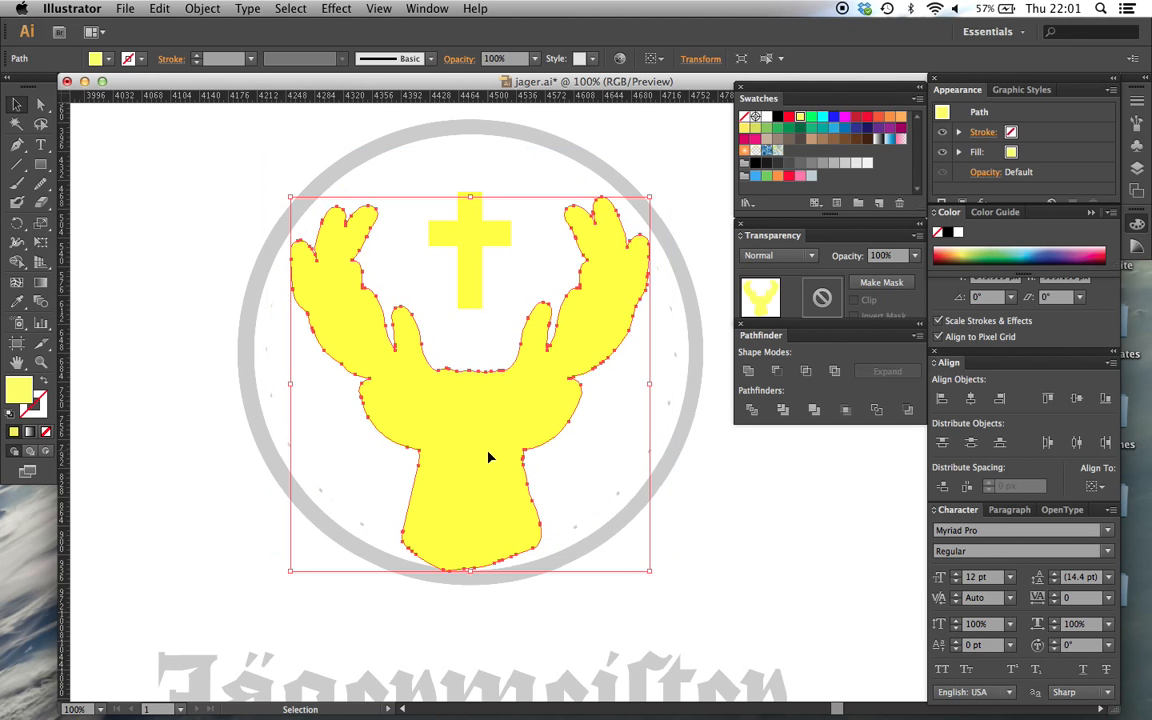
left_click(465, 257, "shift")
left_click(597, 400, "shift")
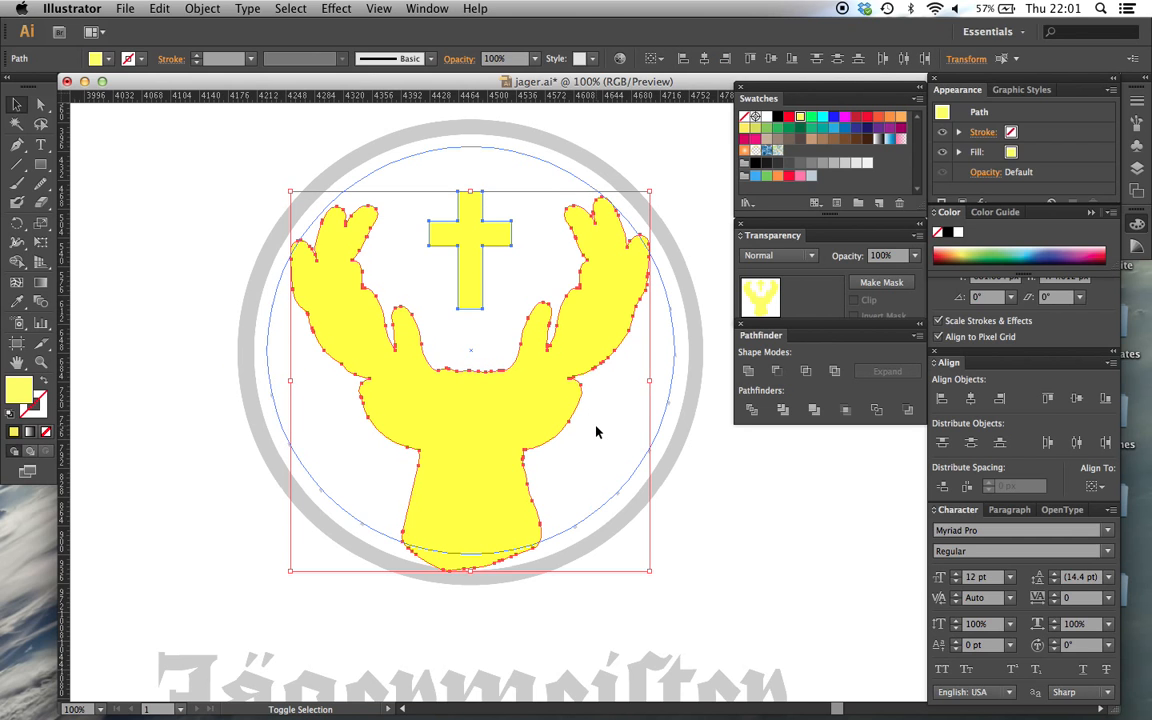
left_click(596, 432, "shift")
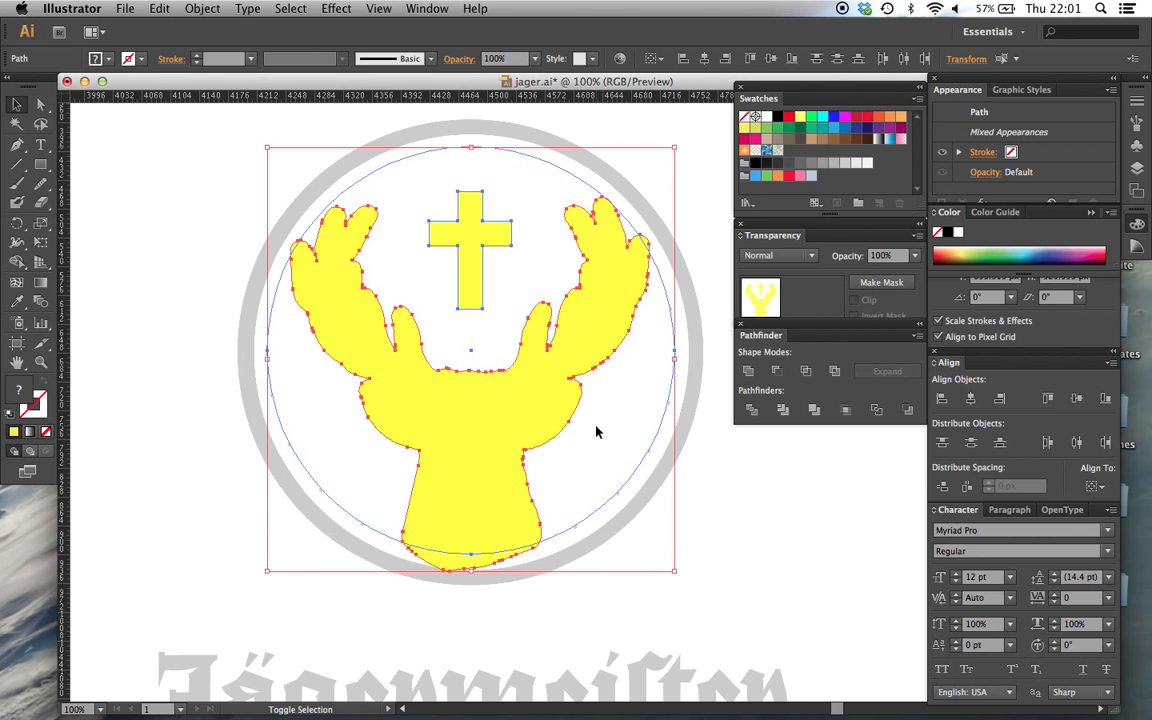
left_click(778, 372)
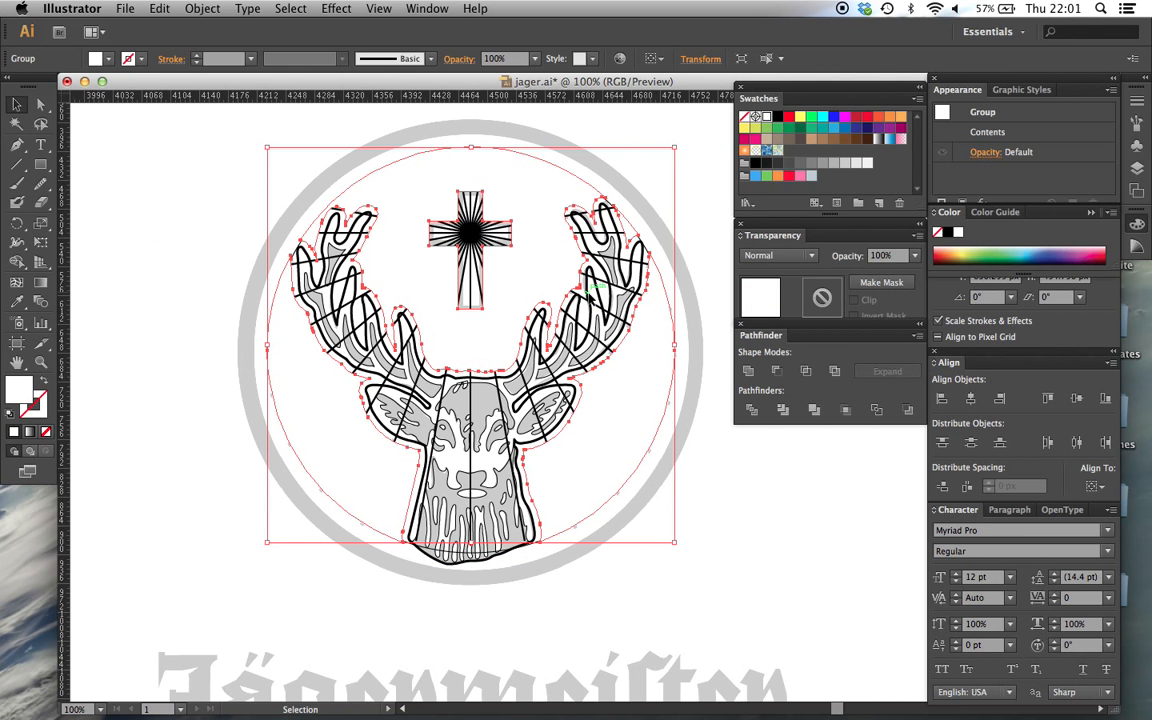
Step: Move the cut-out white shape off the emblem to inspect its outline, and undo the move
left_click(730, 545)
key("super+minus")
key("super+minus")
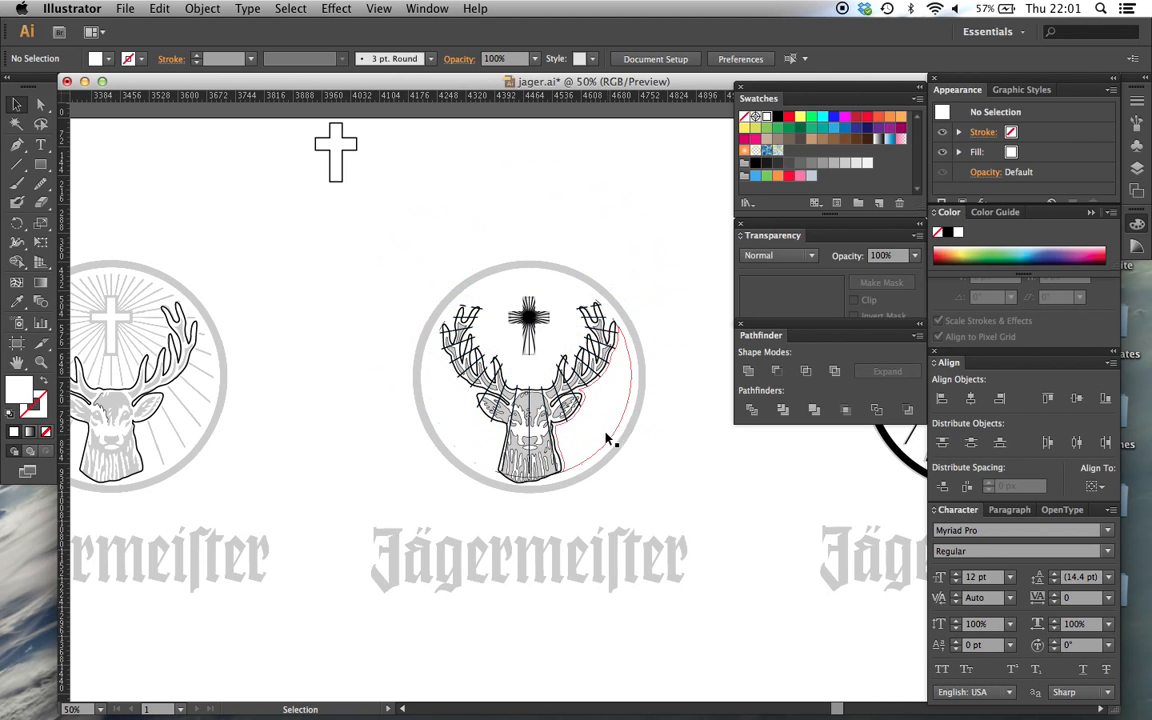
left_click_drag(598, 421, 436, 520)
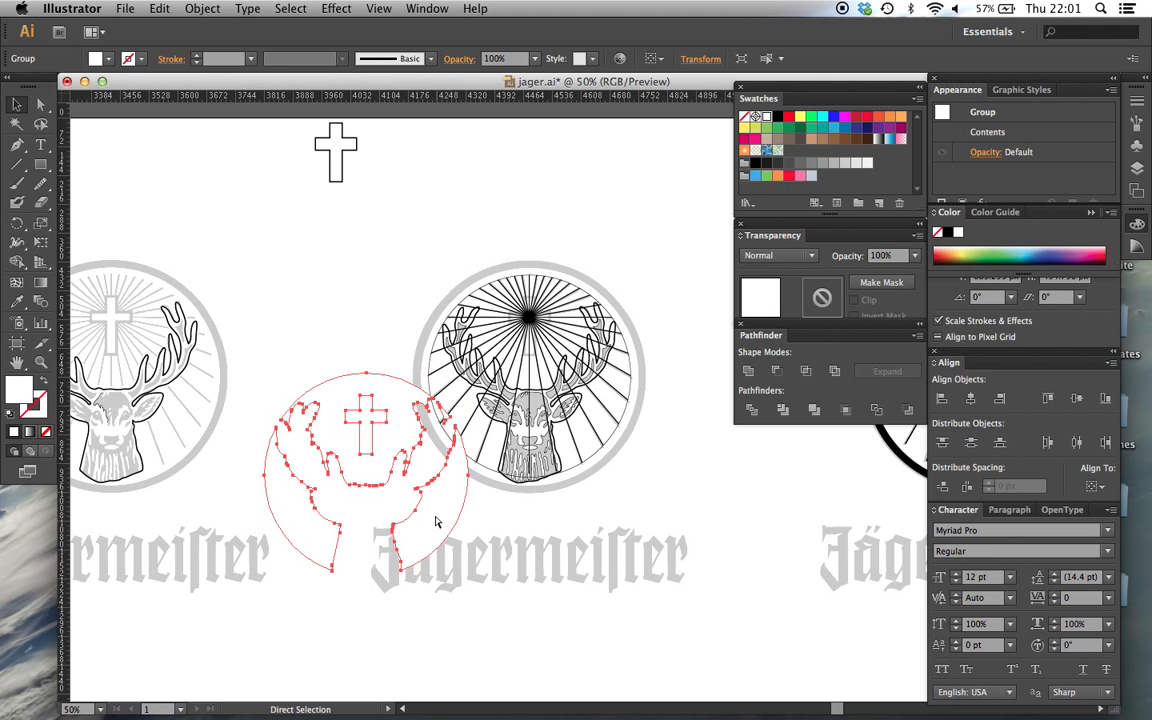
key("super+z")
Step: Select the clipped rays together with the cut-out white shape and make an opacity mask from them
left_click(663, 489)
scroll(663, 489, "down", 3)
key("super+equal")
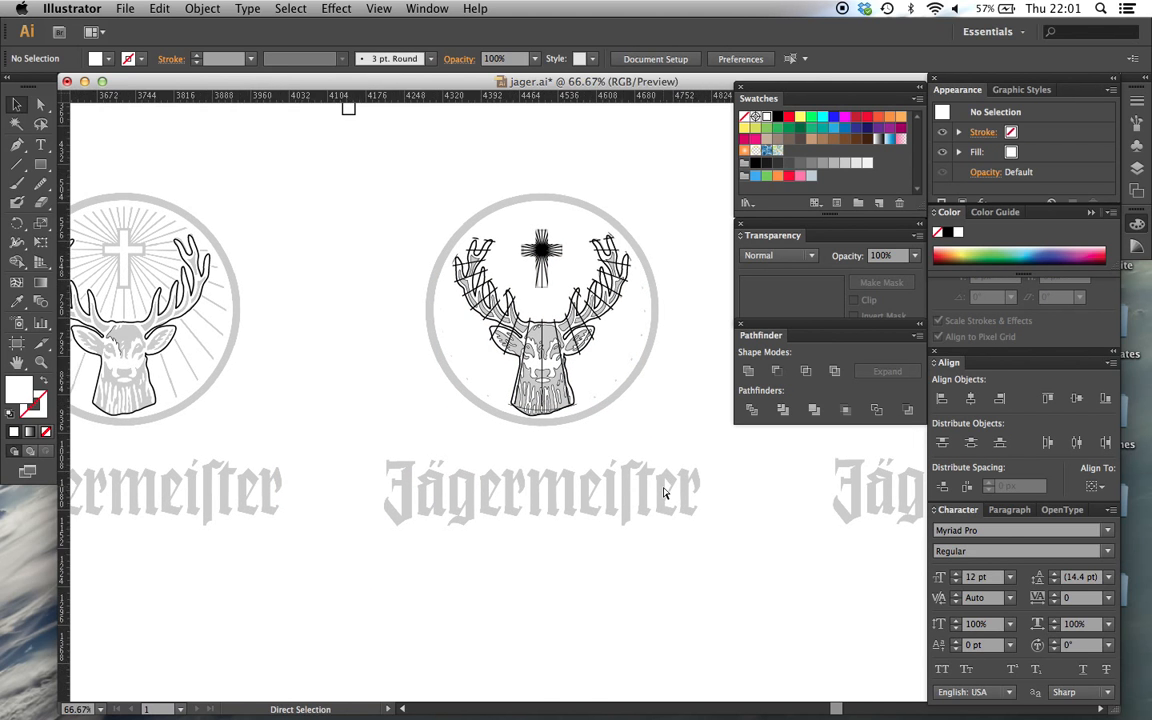
key("super+equal")
key("super+equal")
scroll(451, 247, "up", 4)
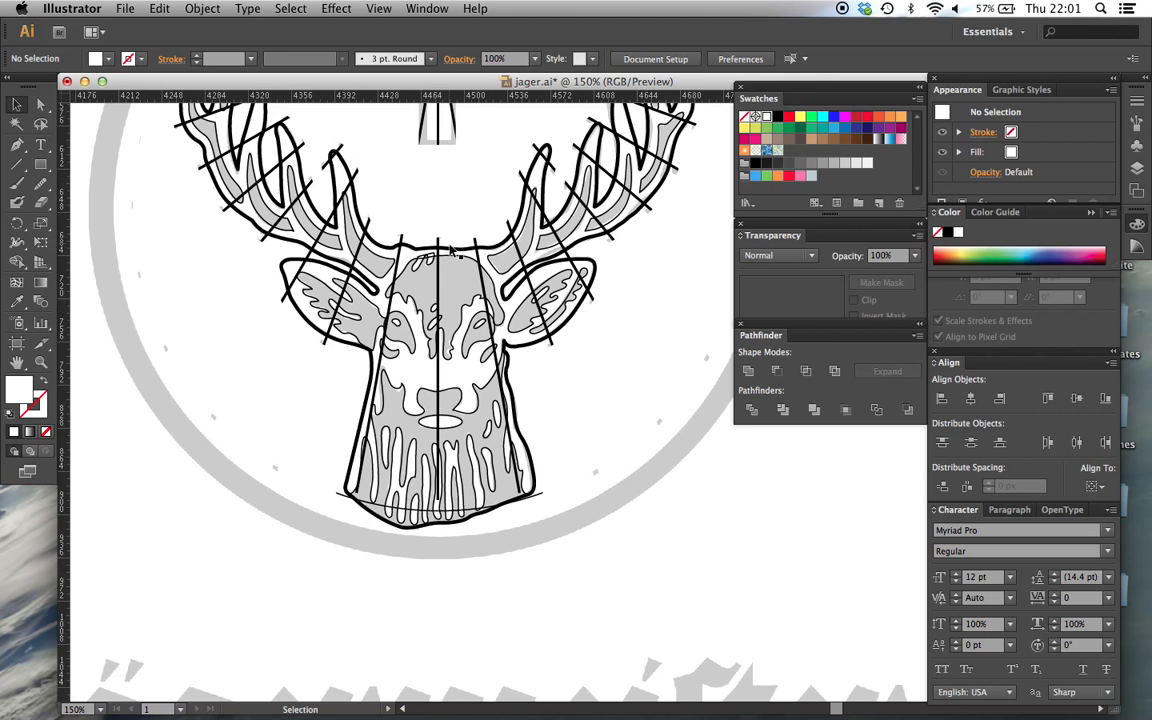
left_click(440, 270)
scroll(437, 278, "up", 1)
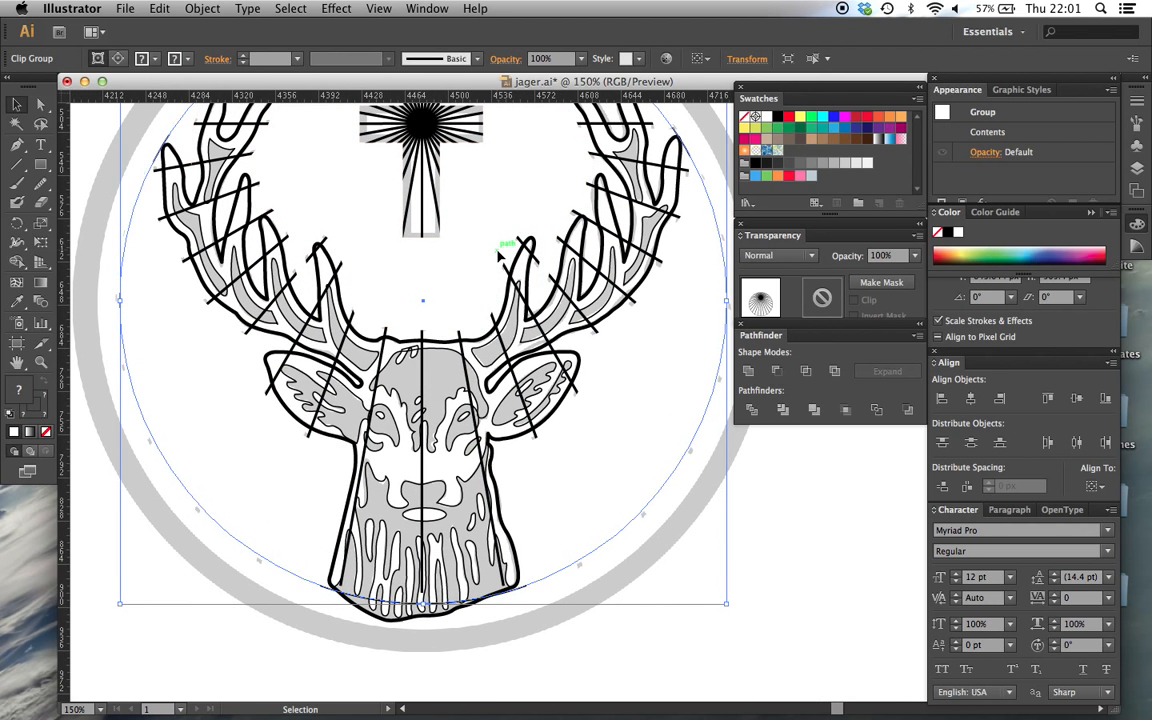
scroll(446, 223, "up", 3)
scroll(446, 223, "left", 1)
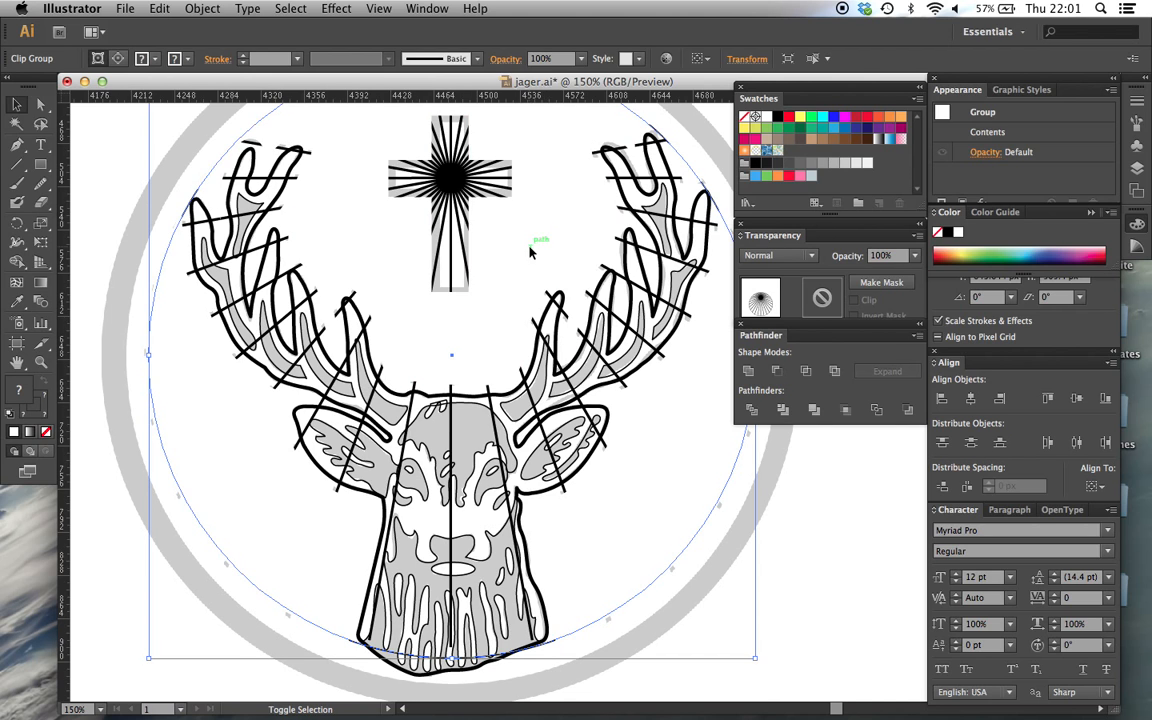
left_click(536, 226)
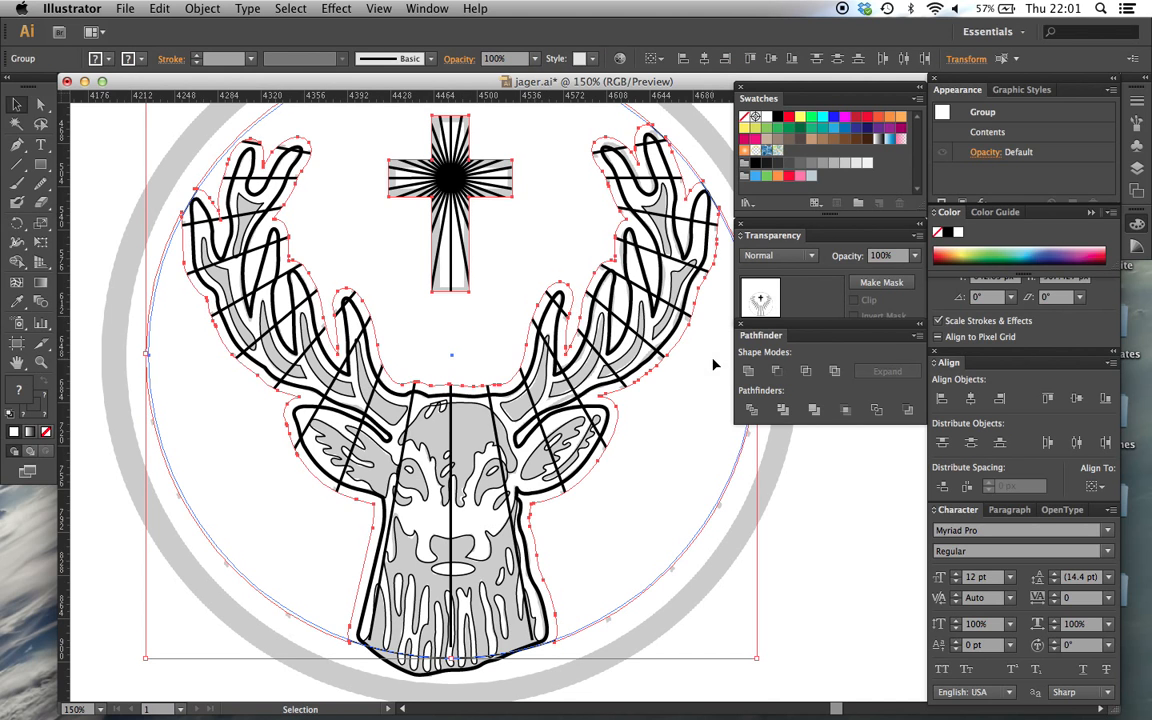
left_click(897, 287)
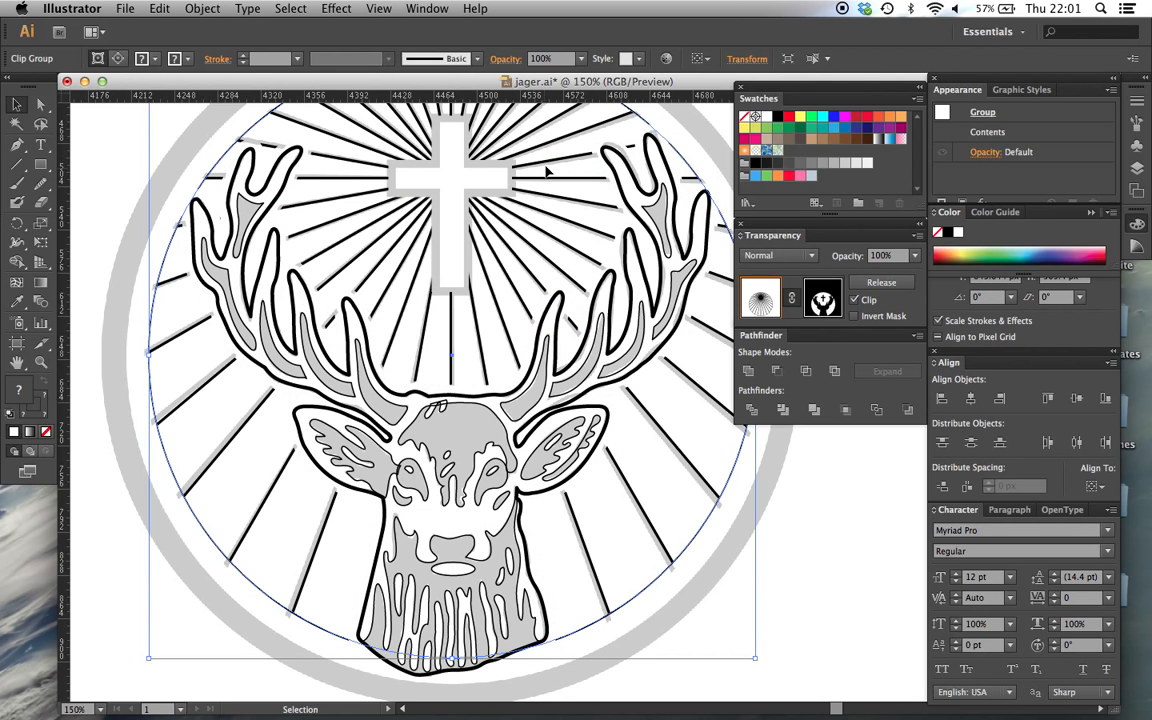
Step: Try moving the masked rays below the emblem to inspect the deer and cross cut-outs, and undo the moves
key("super+minus")
key("super+minus")
key("super+minus")
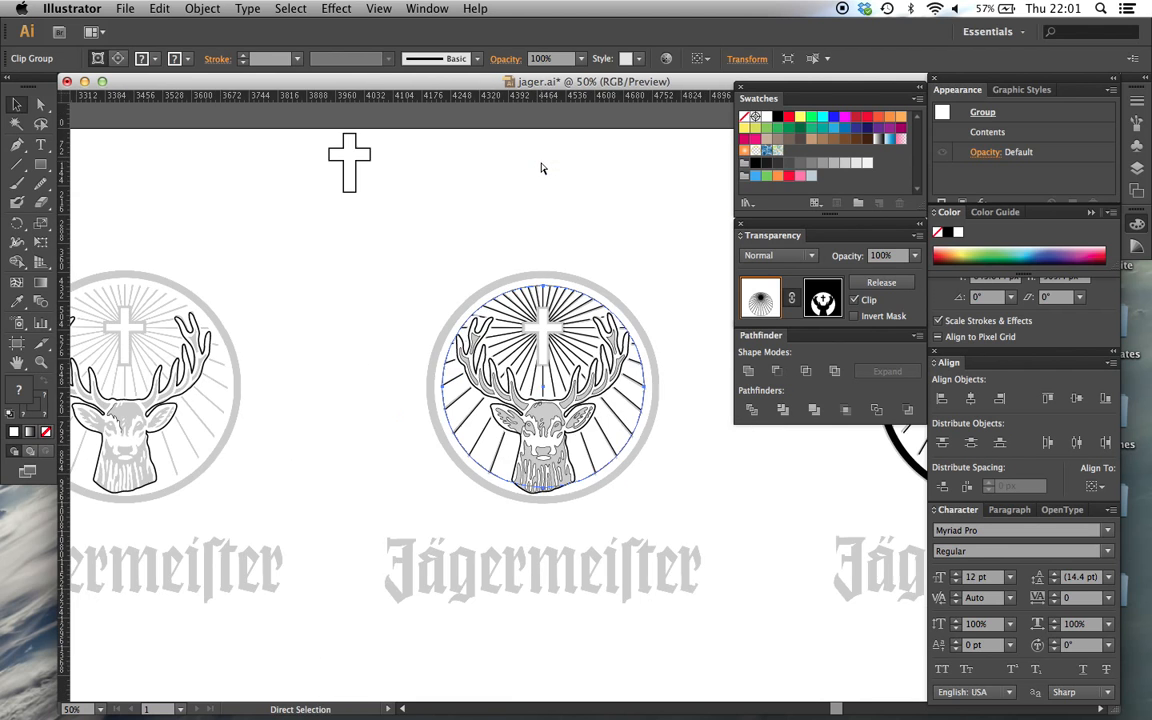
left_click(689, 302)
left_click_drag(597, 313, 373, 578)
scroll(373, 578, "down", 5)
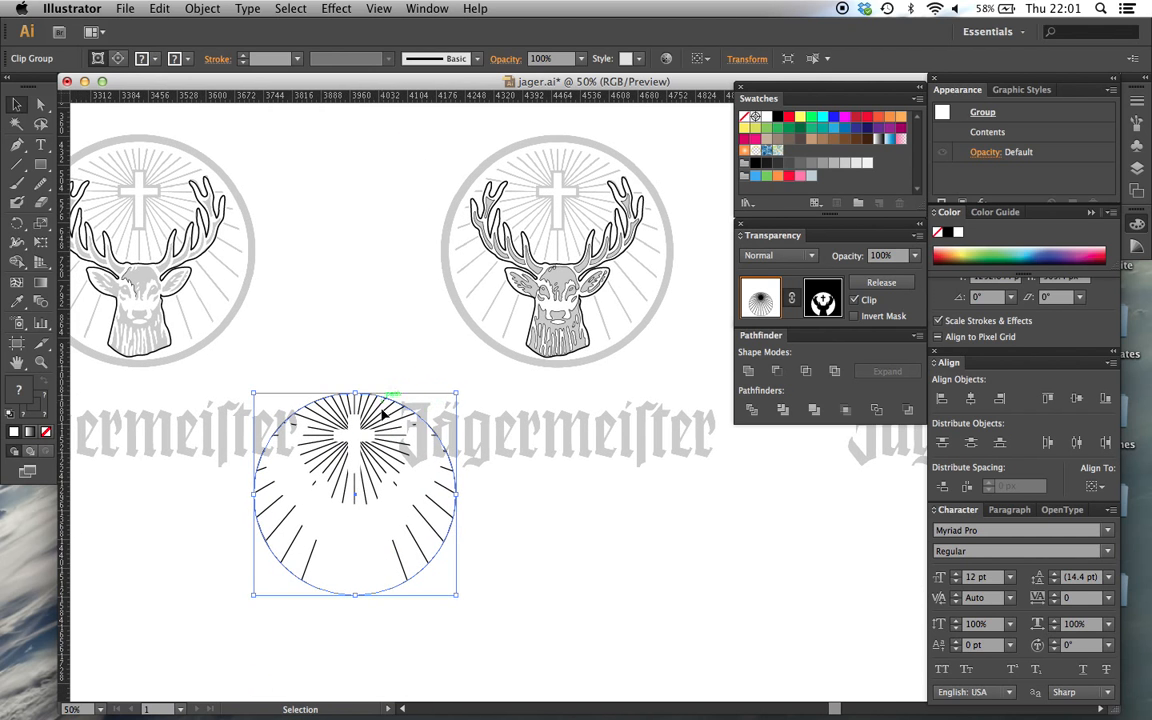
left_click_drag(382, 425, 558, 547)
scroll(545, 452, "down", 5)
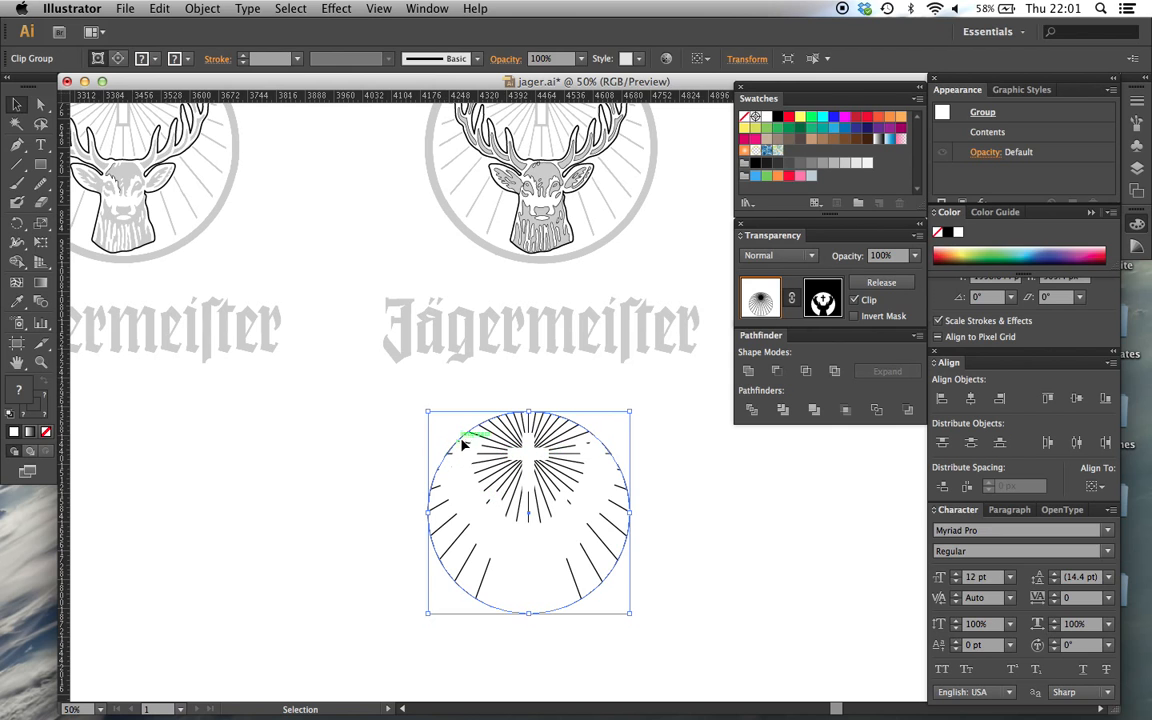
scroll(514, 600, "up", 5)
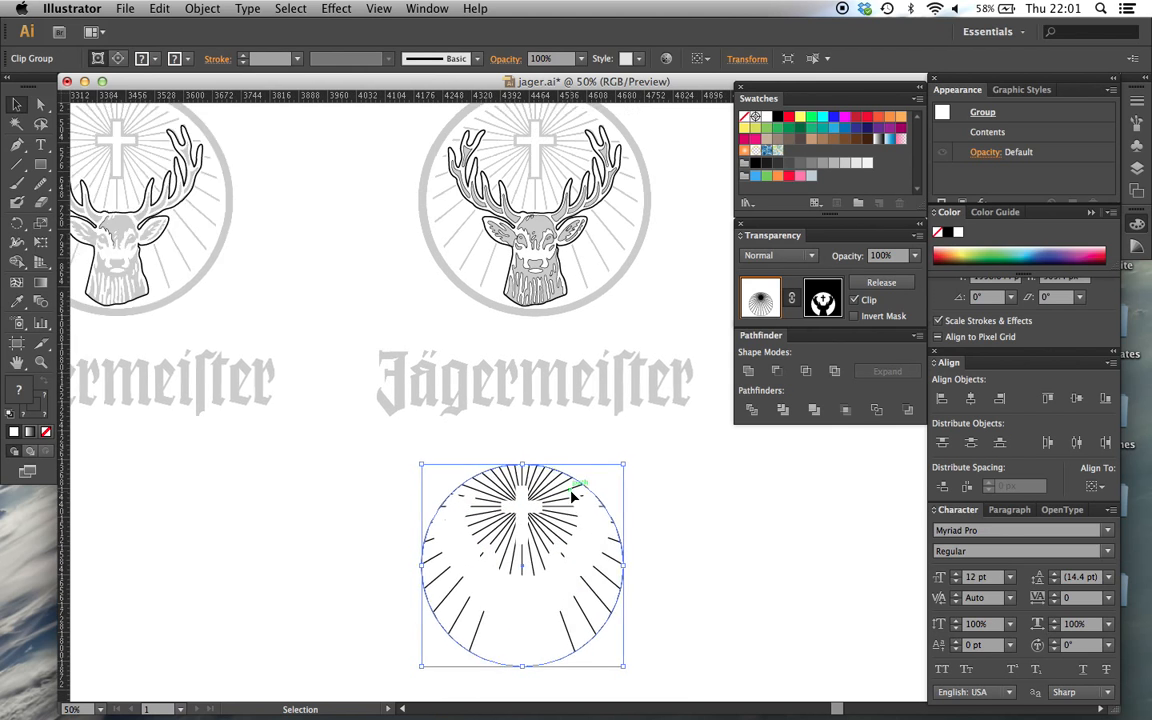
key("super+z")
key("super+z")
key("super+z")
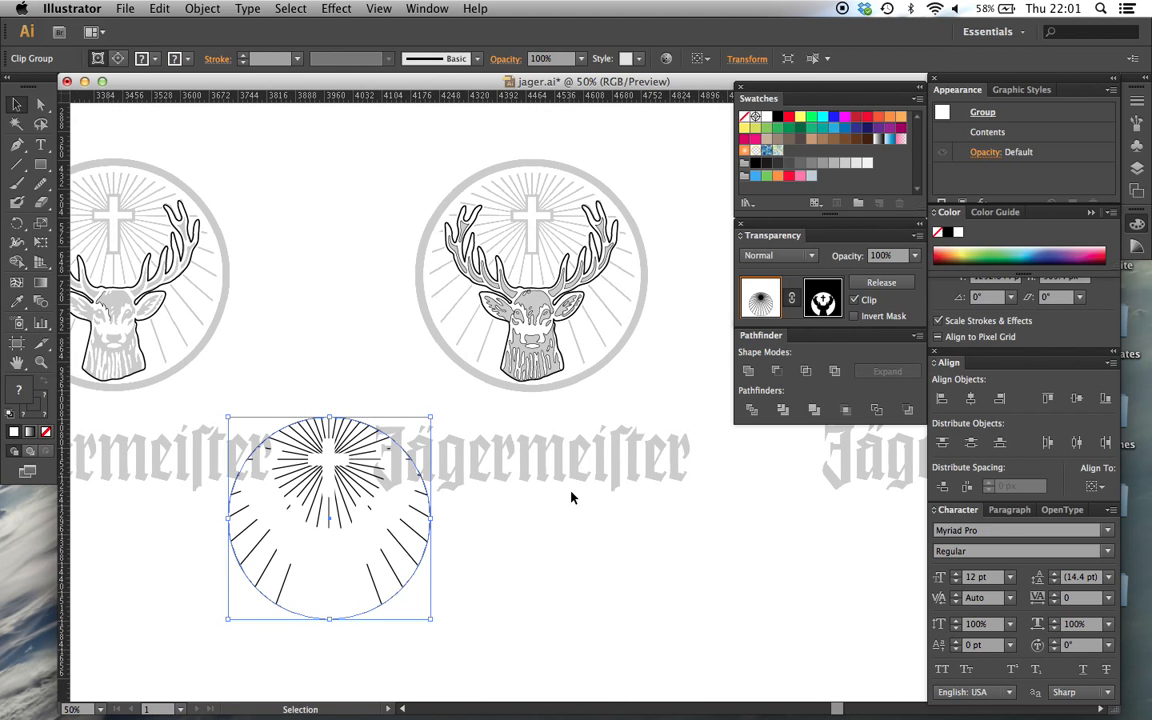
left_click(643, 410)
Step: Move the spare outlined cross from the blank space above the emblem onto the cross-shaped gap in the rays
scroll(643, 410, "up", 2)
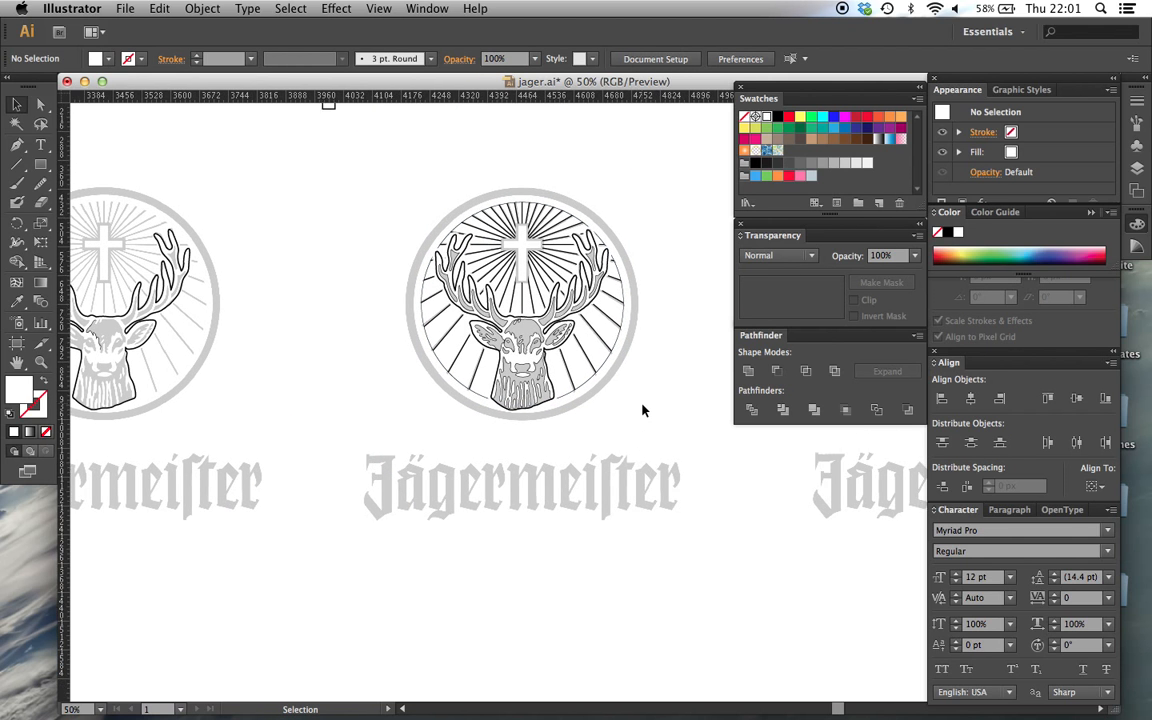
key("super+plus")
key("super+plus")
scroll(643, 410, "up", 10)
scroll(643, 410, "left", 5)
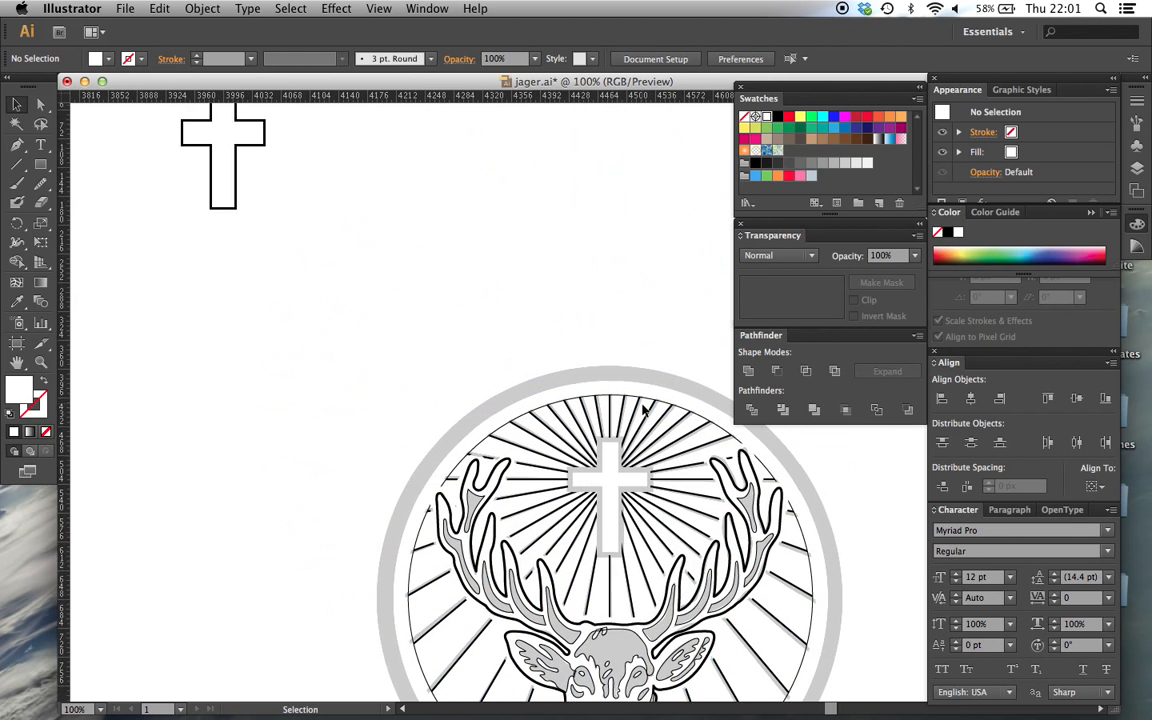
left_click_drag(271, 146, 657, 491)
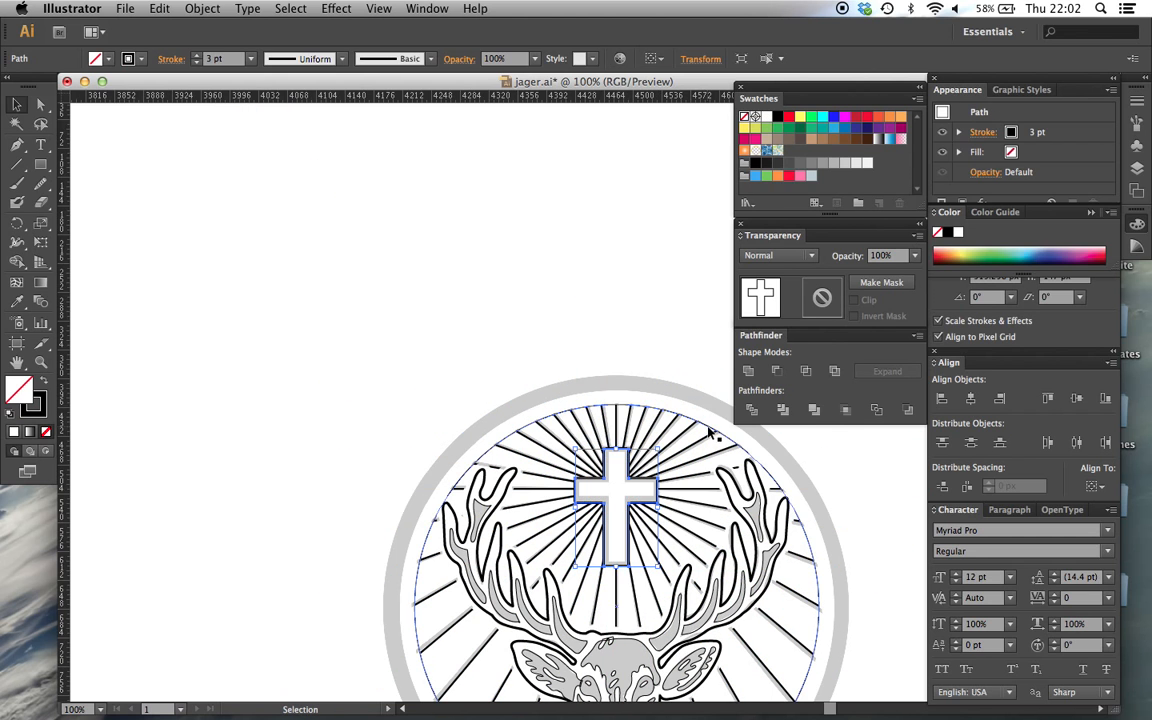
Step: Set the outlined cross's stroke weight to 6 pt
left_click(1138, 101)
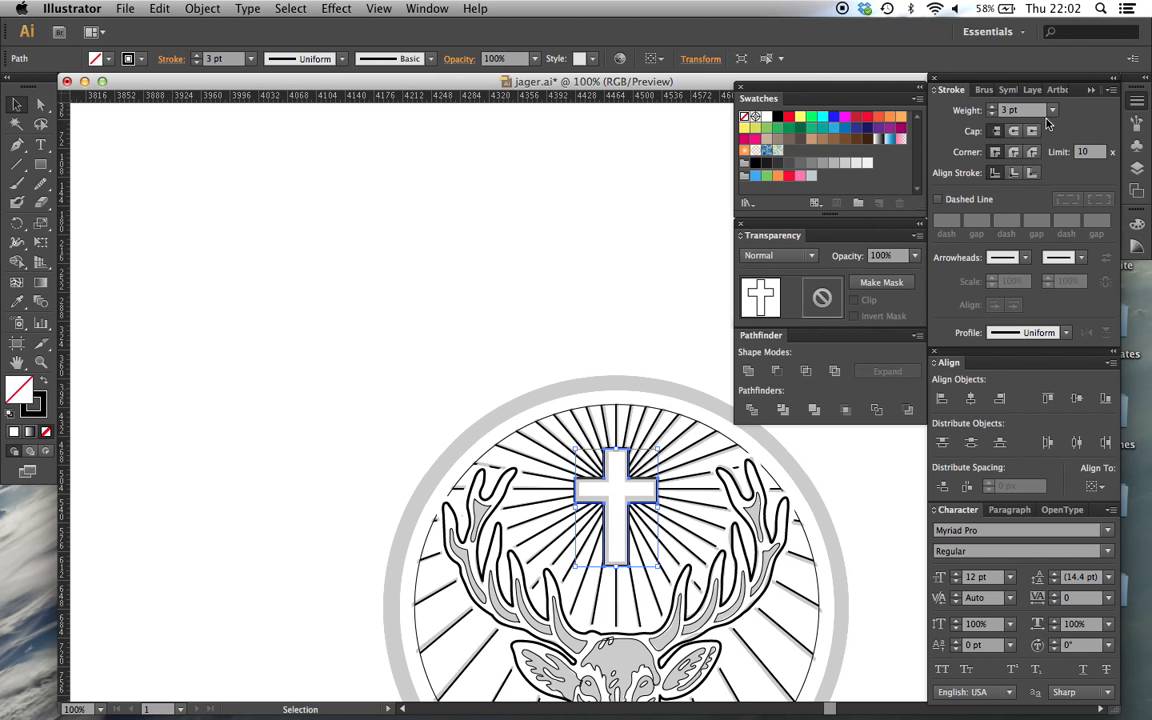
left_click(993, 106)
left_click(993, 106)
left_click(993, 106)
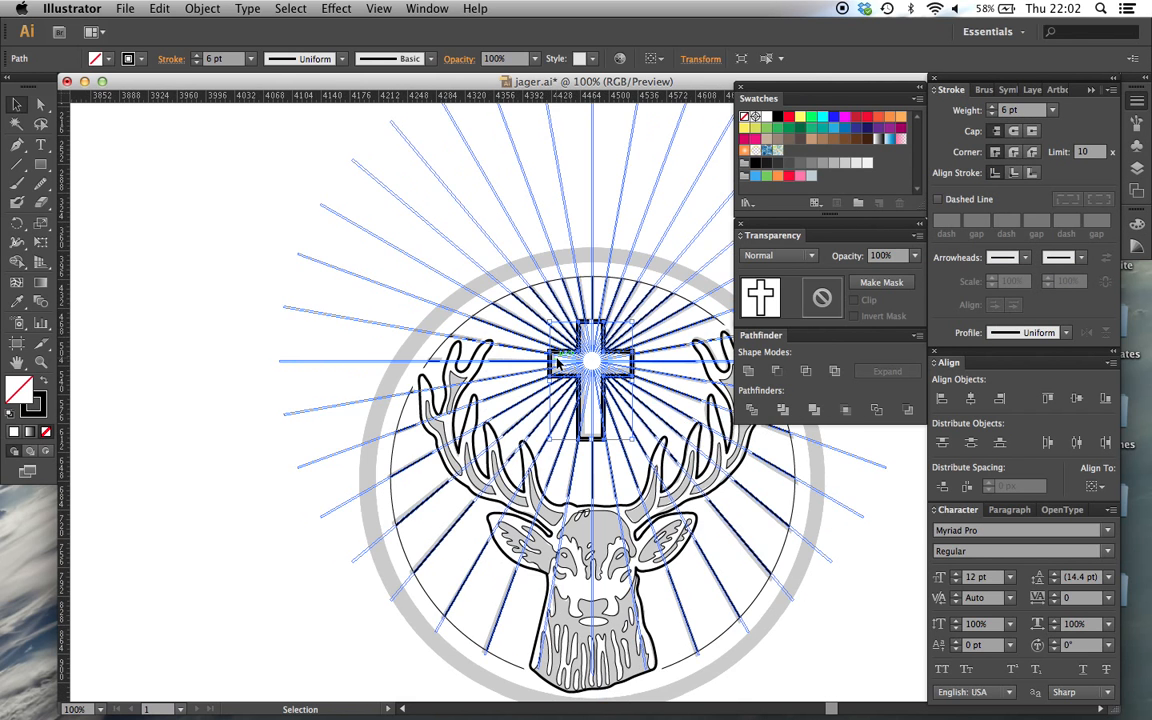
key("super+plus")
key("super+plus")
scroll(559, 352, "up", 4)
scroll(559, 352, "right", 3)
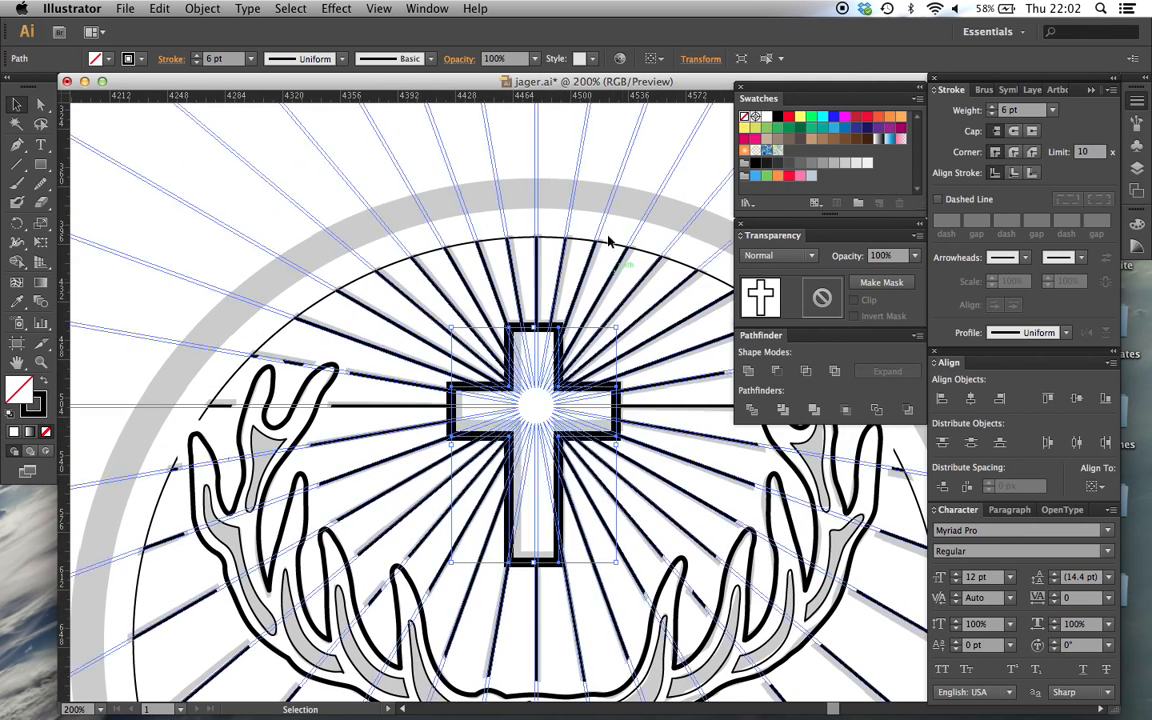
Step: Nudge the outlined cross slightly up and right so it sits centred over the cross-shaped gap, and deselect it
left_click_drag(561, 341, 565, 337)
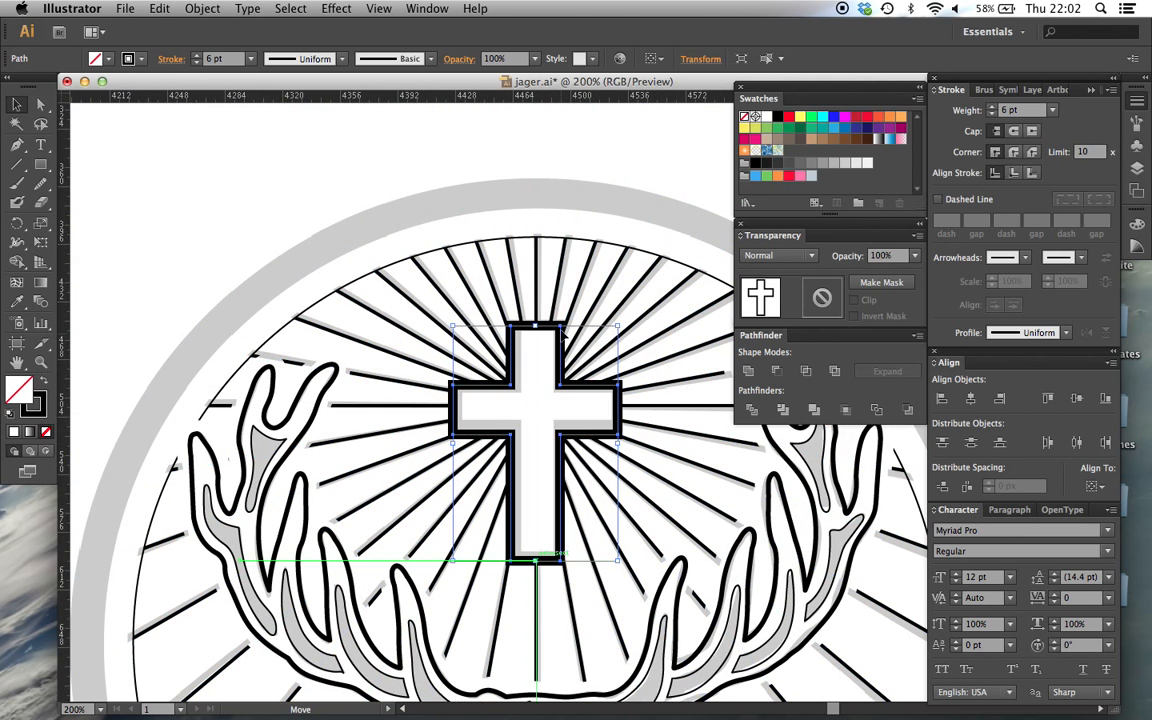
left_click(589, 147)
key("super+minus")
key("super+minus")
key("super+minus")
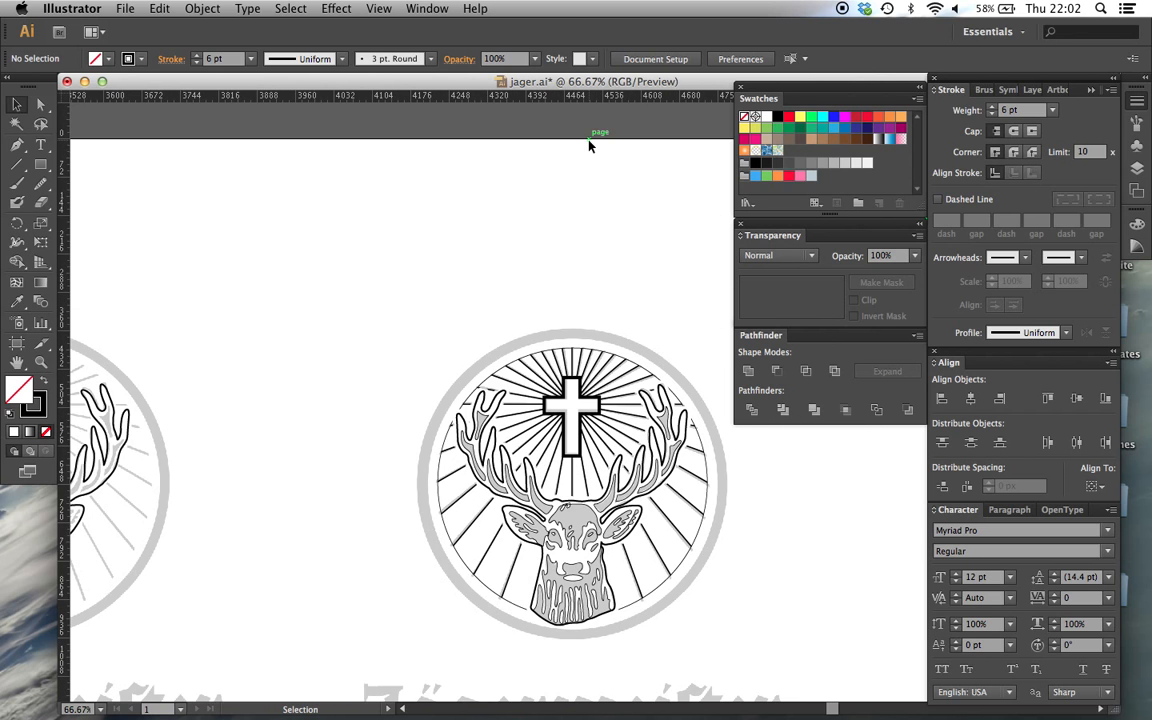
scroll(681, 560, "down", 3)
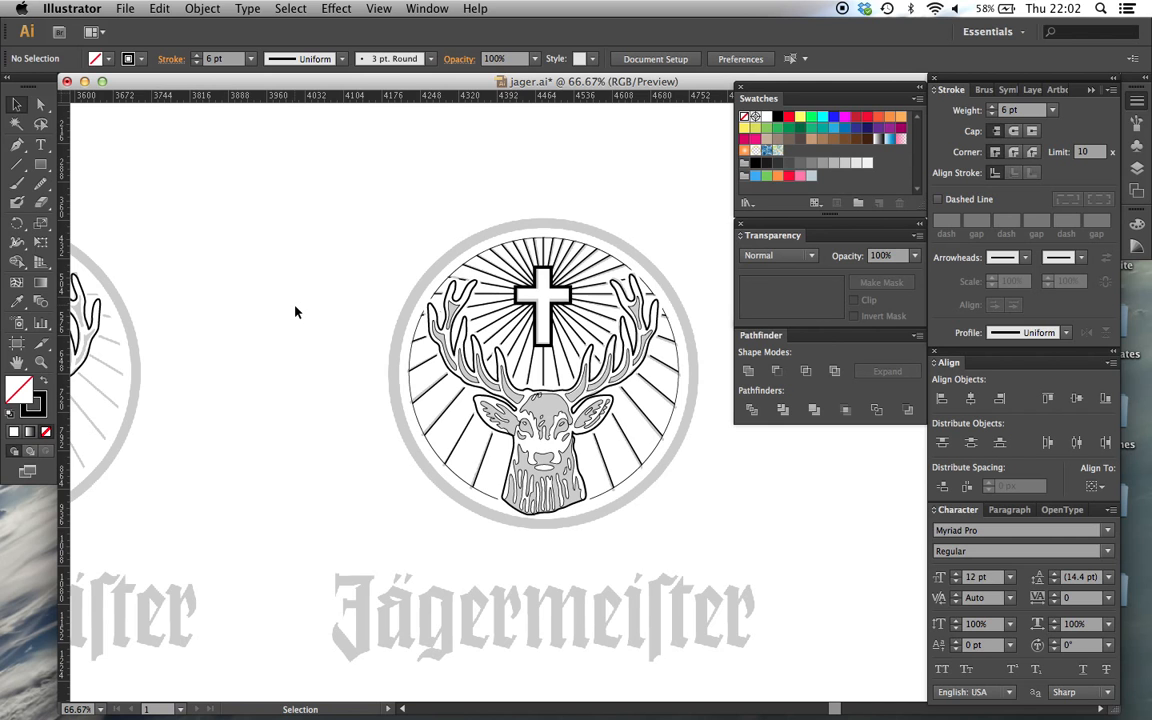
Step: Unlock all objects, temporarily hide the emblem's grey template image to check the line work, and show it again
key("alt+super+2")
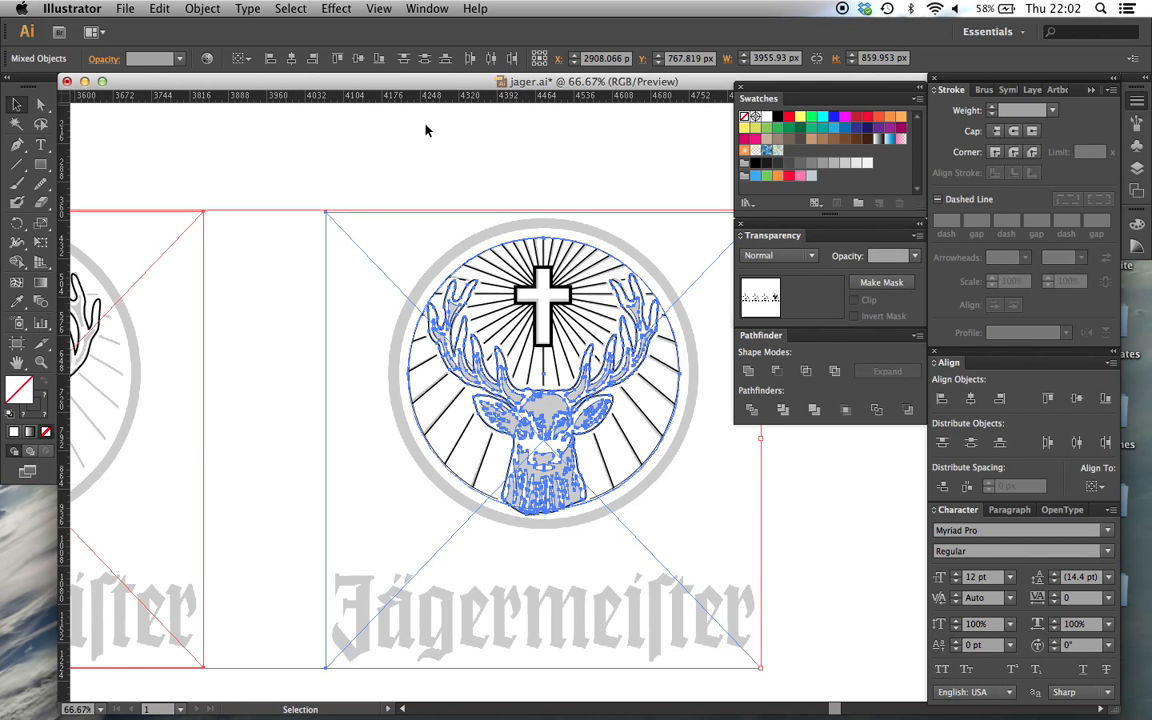
left_click(395, 181)
left_click(414, 279)
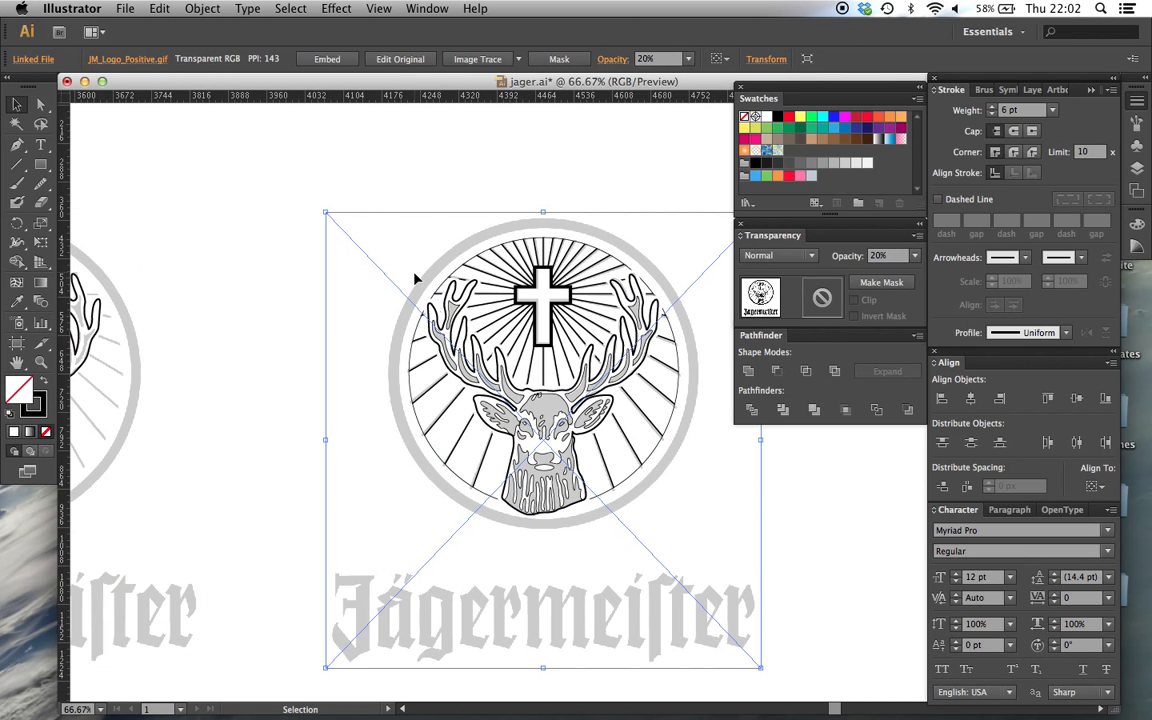
key("Delete")
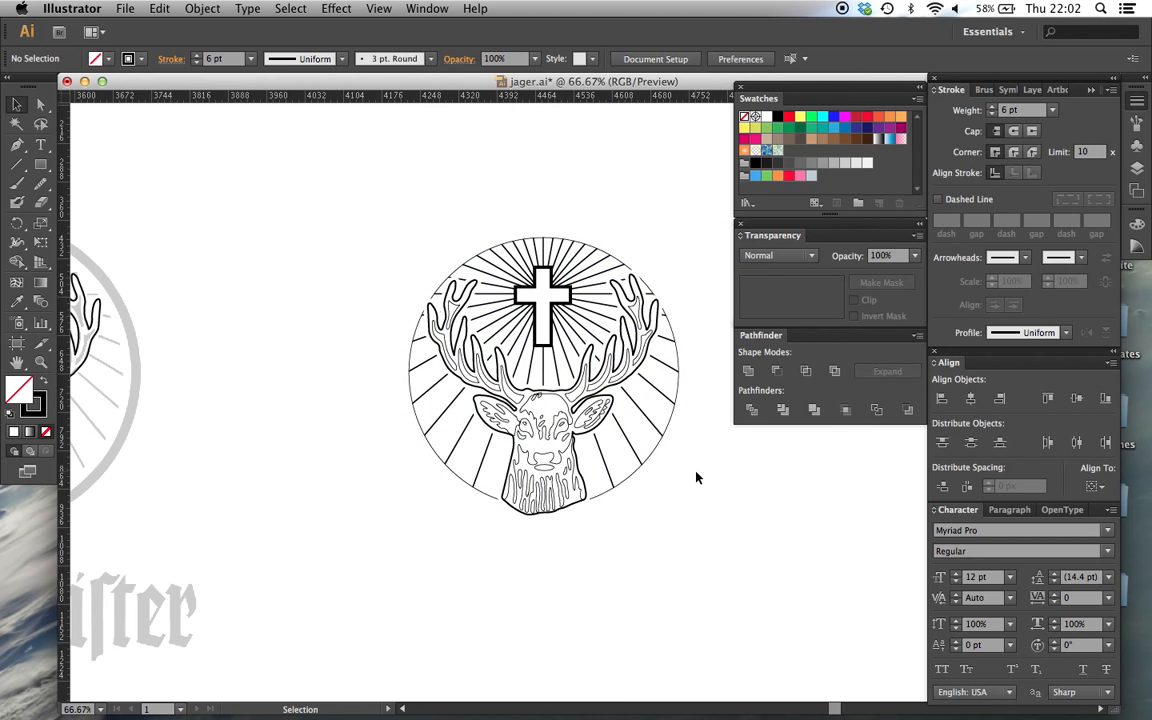
scroll(705, 568, "left", 3)
scroll(705, 570, "right", 2)
key("super+alt+3")
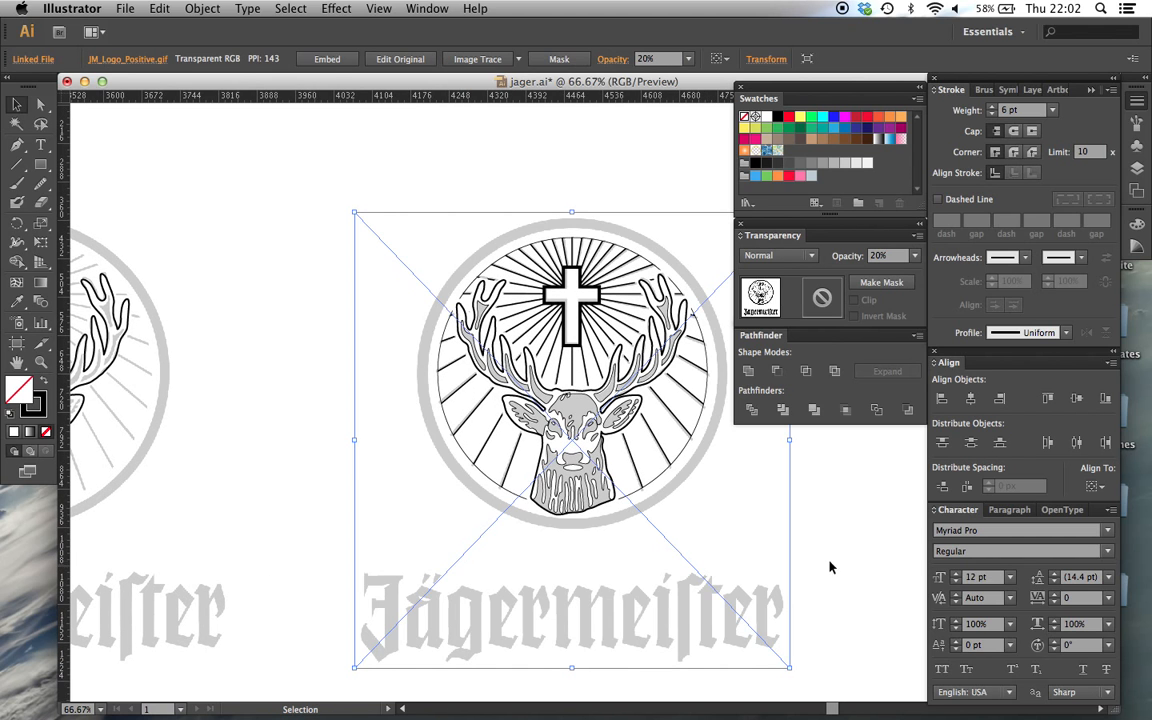
left_click(829, 566)
Step: Examine the rays, cross, deer and outer ring of the finished black emblem, and return to the working emblem
scroll(829, 566, "right", 8)
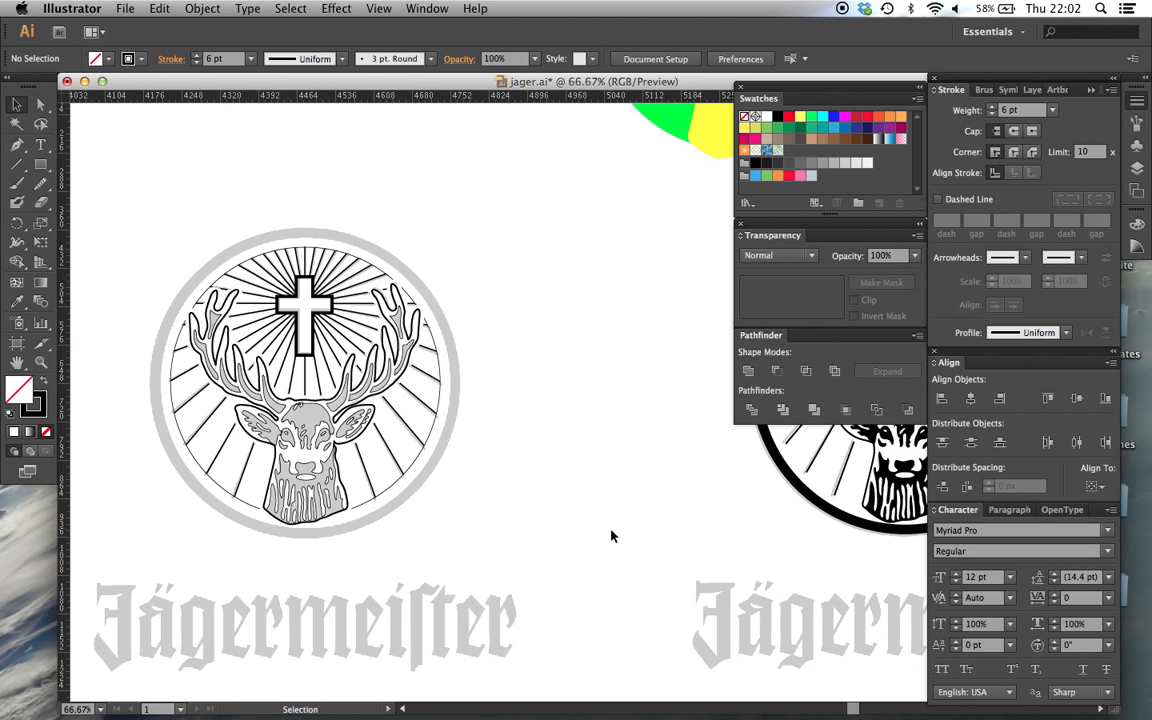
scroll(611, 536, "right", 10)
scroll(611, 536, "up", 2)
key("super+equal")
key("super+equal")
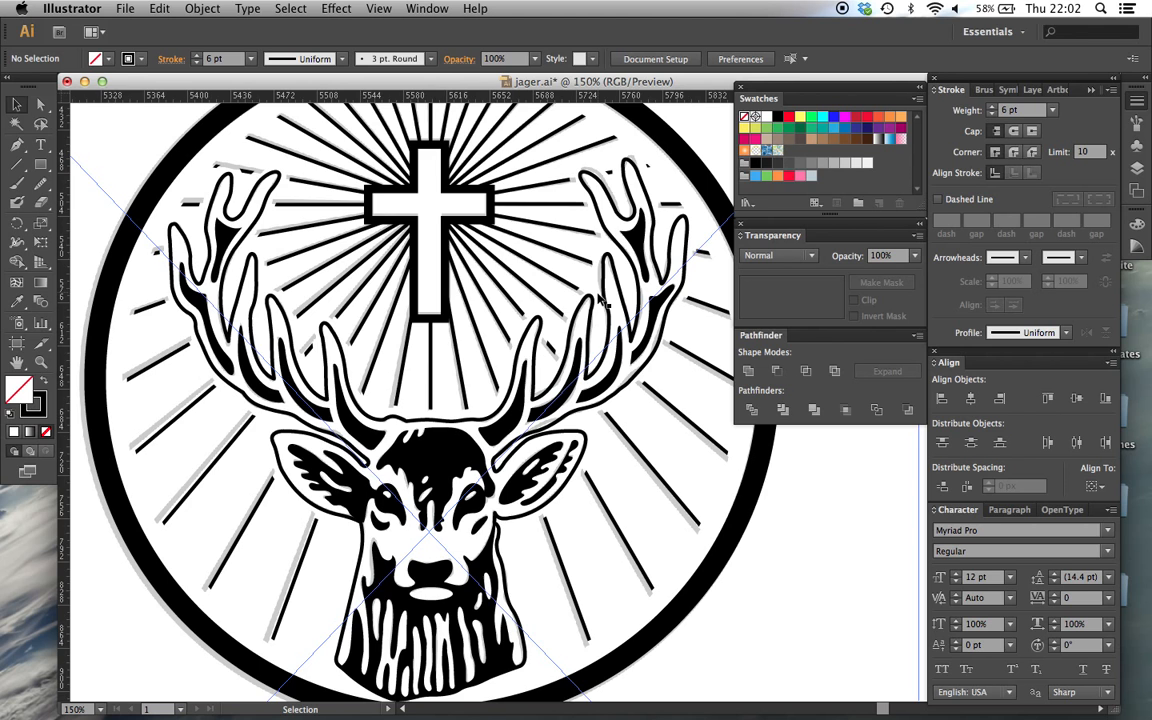
scroll(483, 373, "up", 2)
scroll(478, 370, "down", 3)
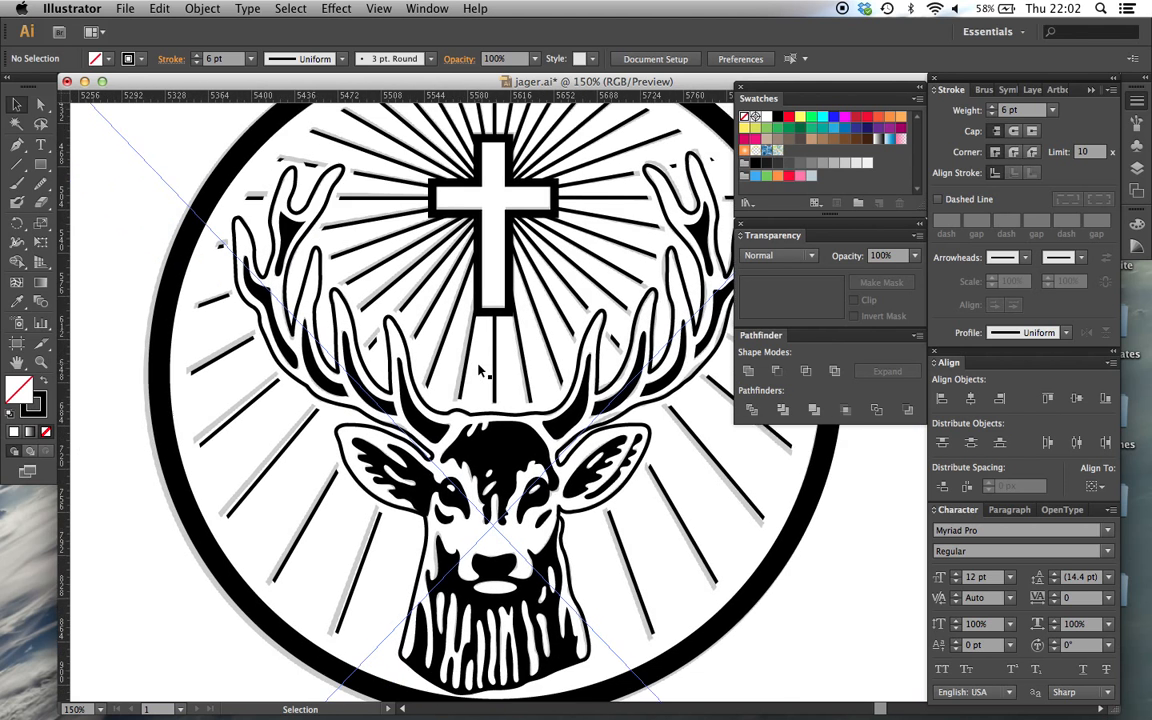
key("super+minus")
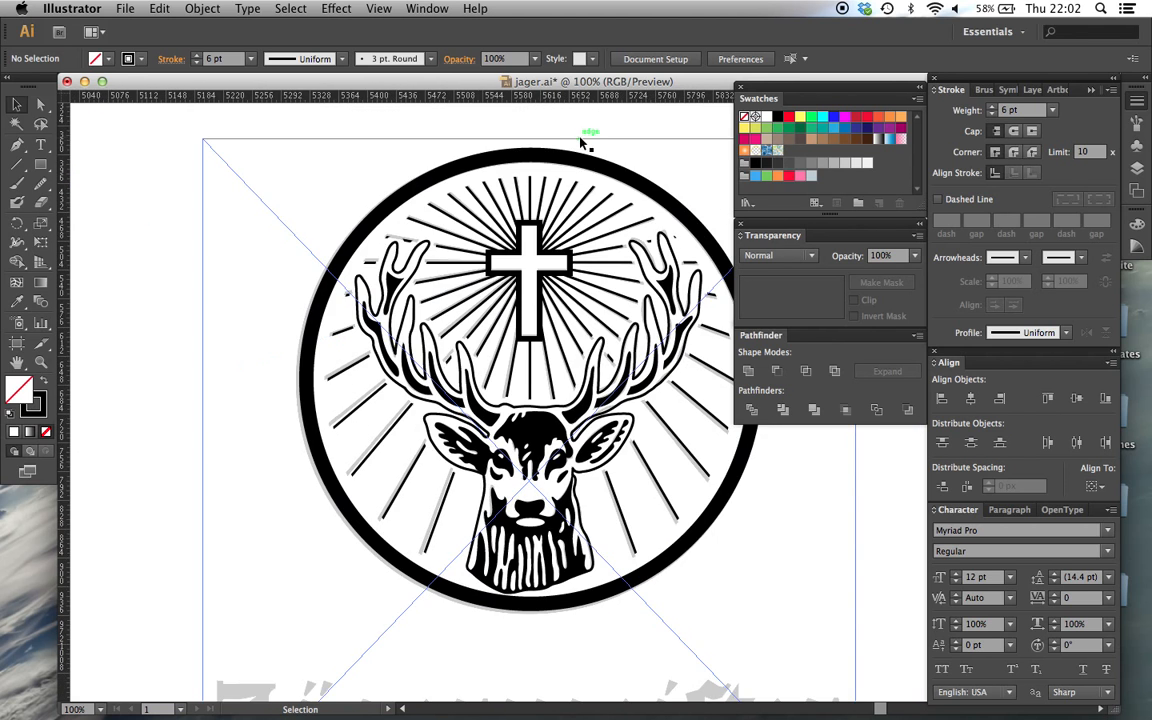
scroll(247, 288, "left", 10)
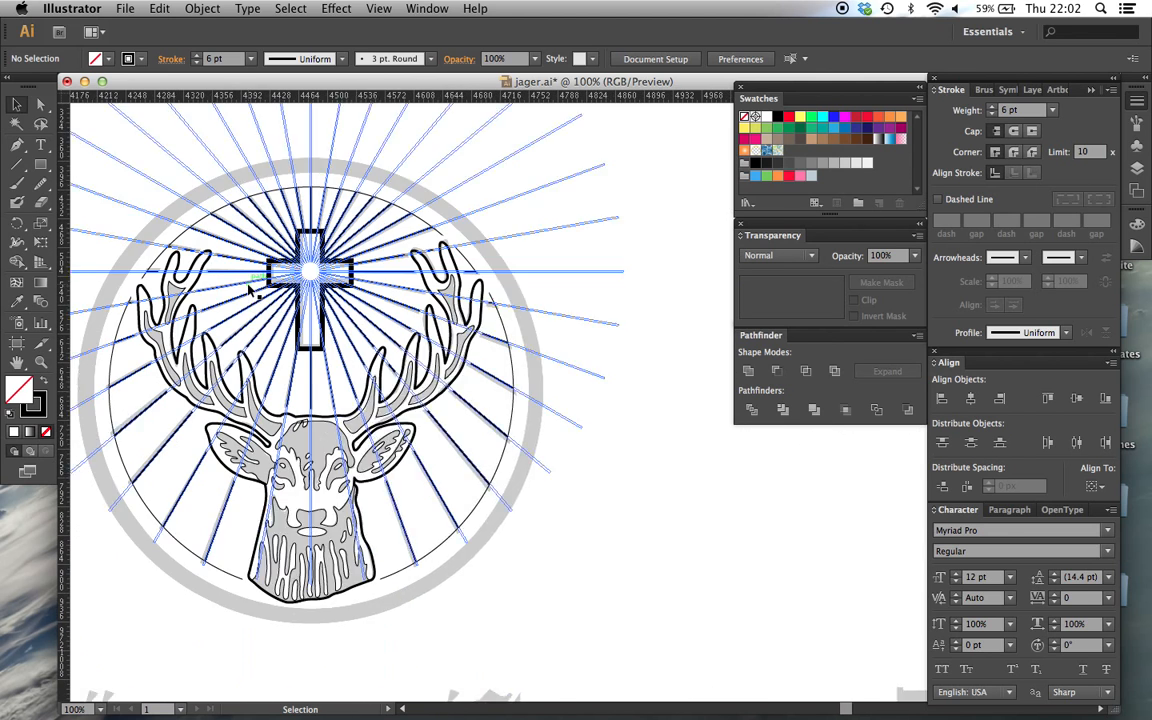
scroll(250, 288, "left", 3)
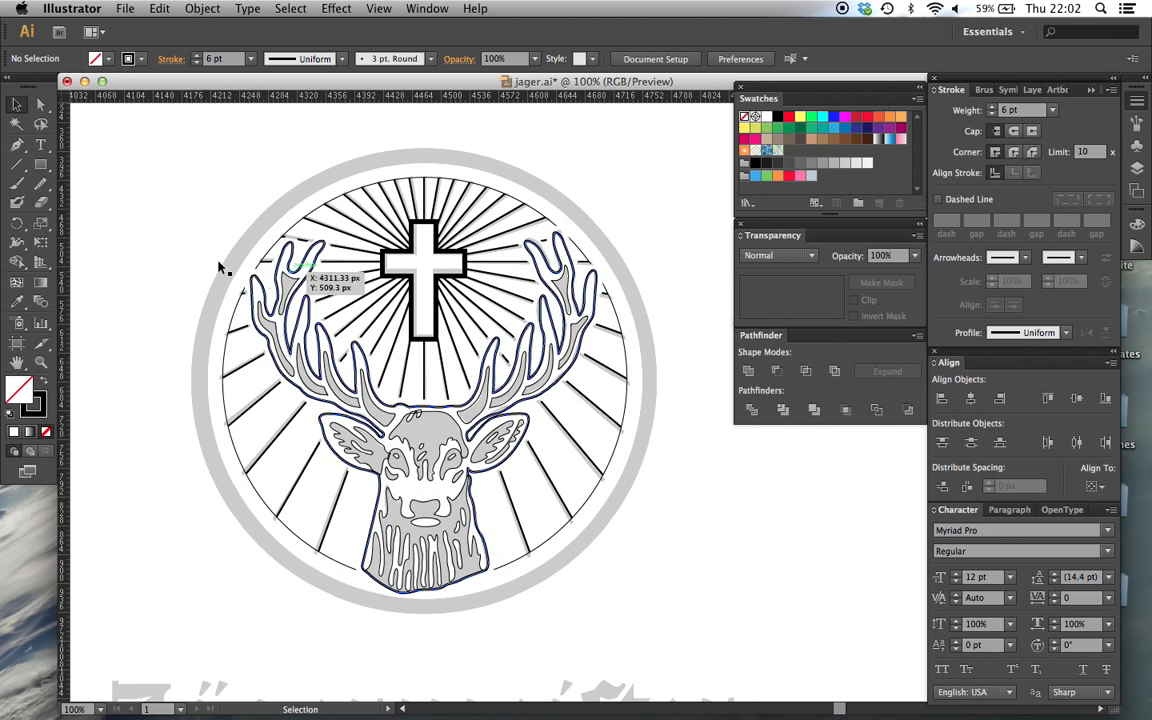
Step: Draw a circle outward from a point below the cross with the Ellipse Tool, slightly larger than the ray circle
left_click(40, 164)
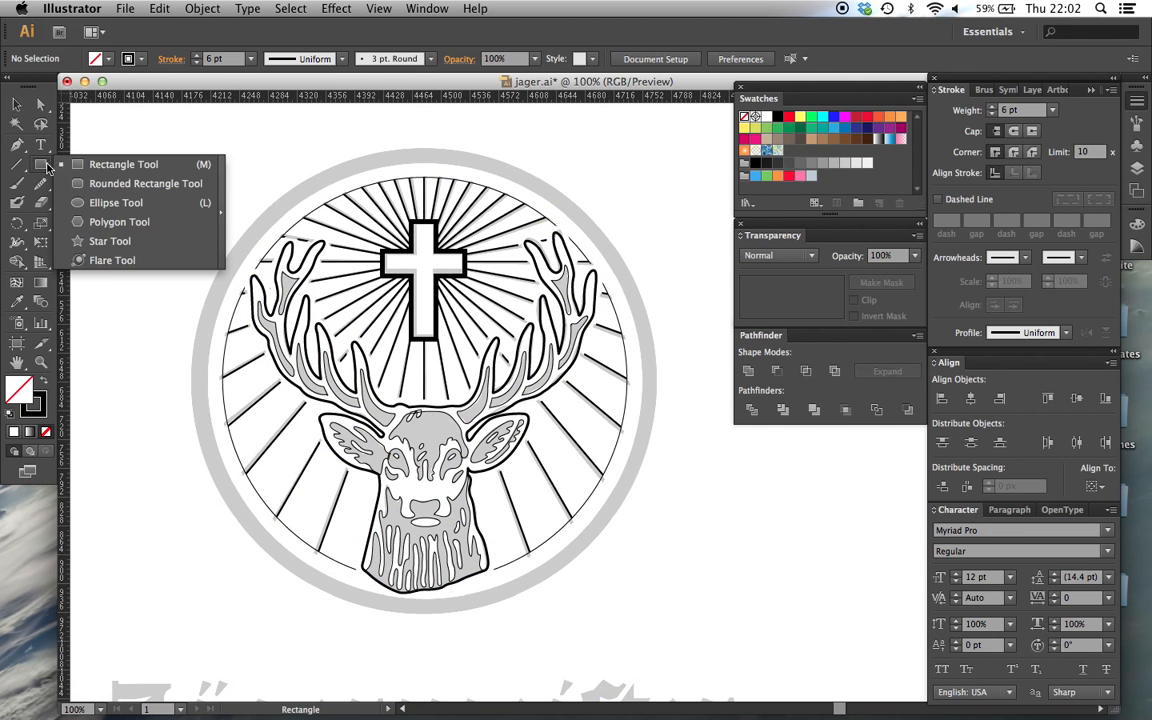
left_click(128, 203)
scroll(430, 360, "left", 1)
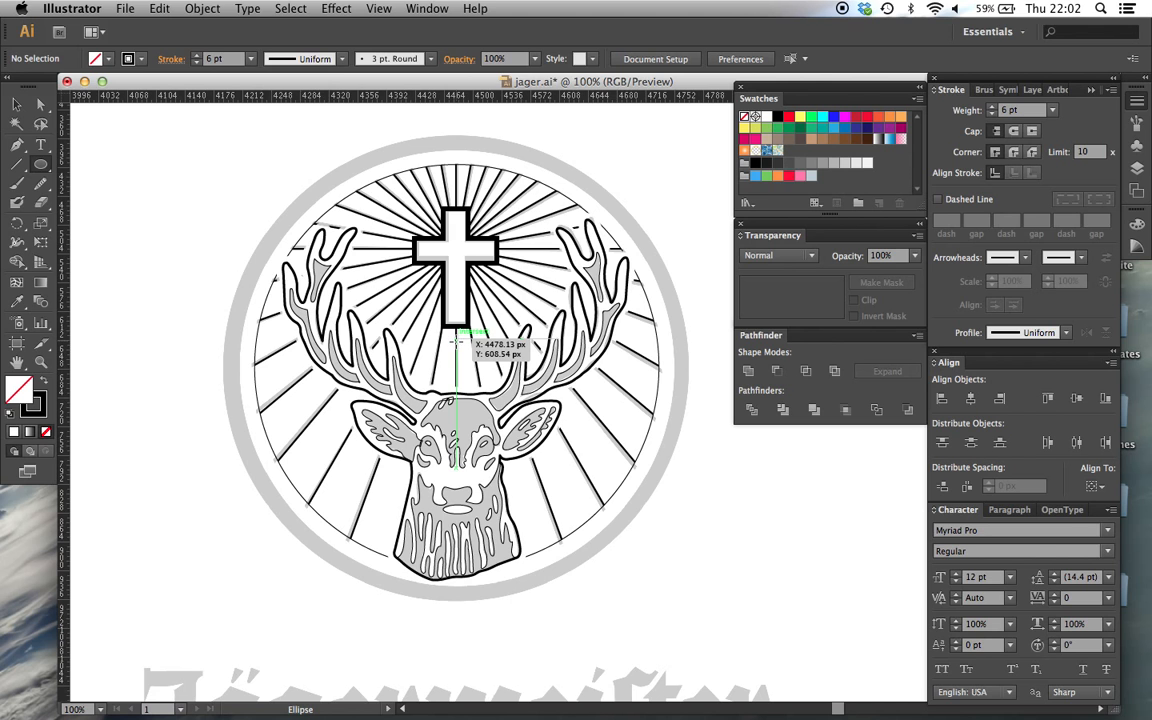
left_click_drag(456, 341, 676, 186)
key("v")
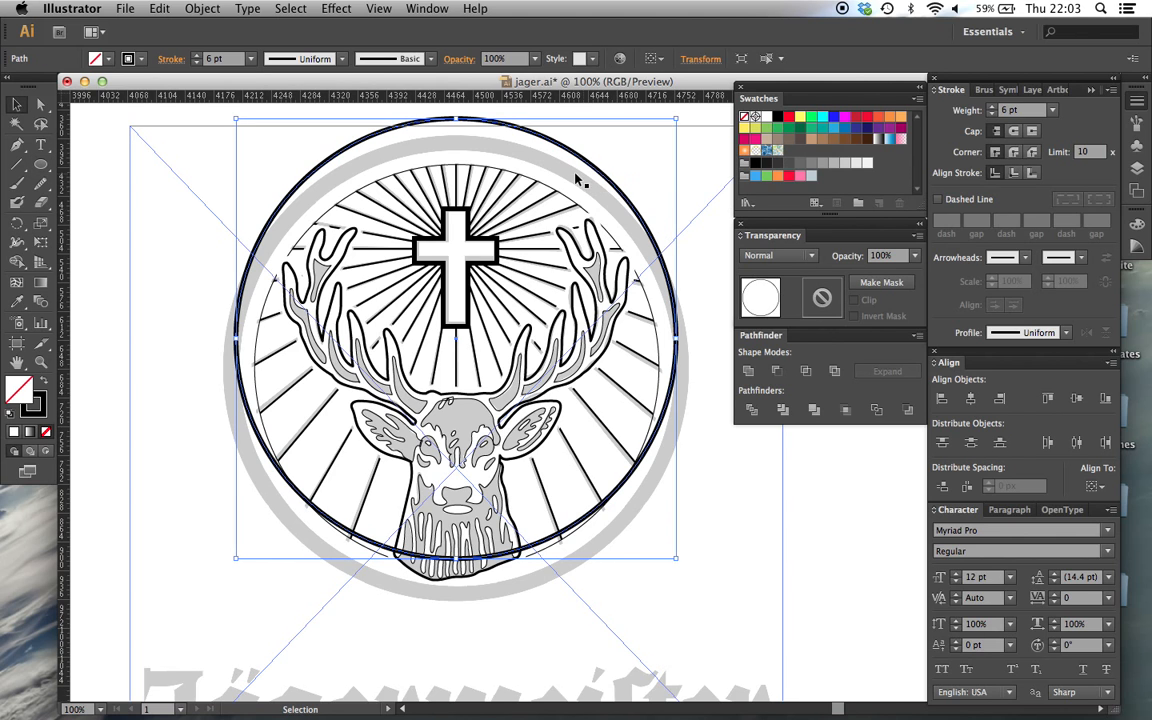
Step: Align the new circle to the masked rays as key object, centring it horizontally and vertically
left_click(513, 178, "shift")
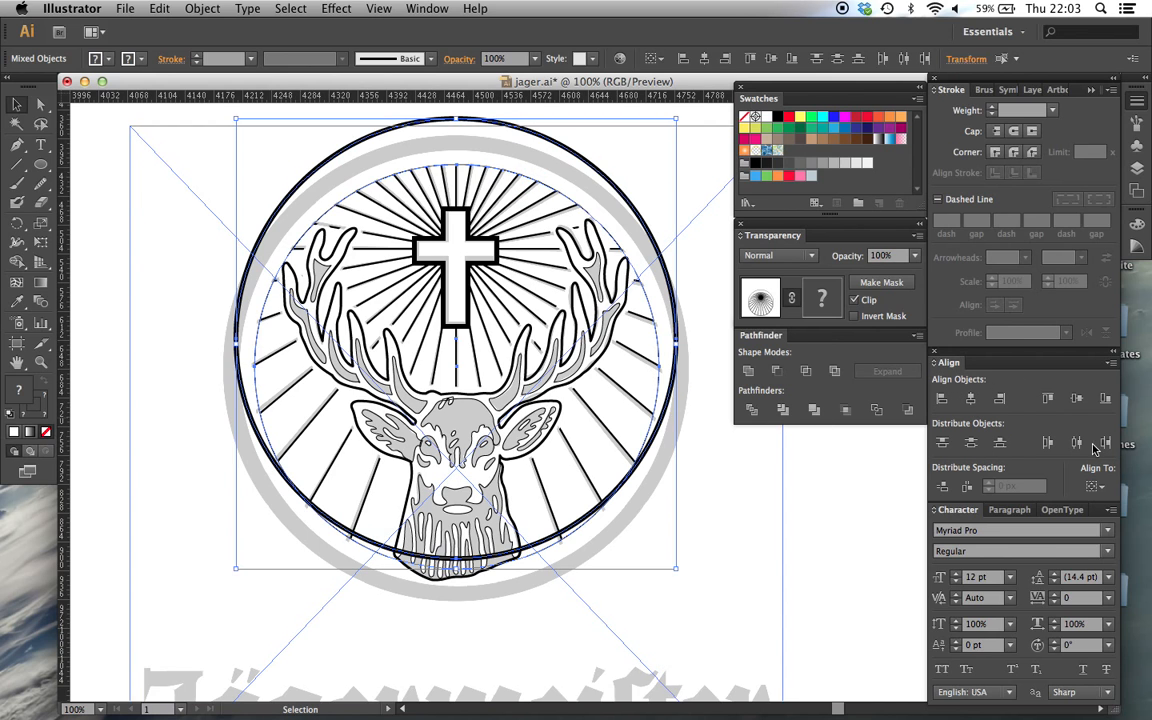
left_click(1094, 486)
left_click(1060, 451)
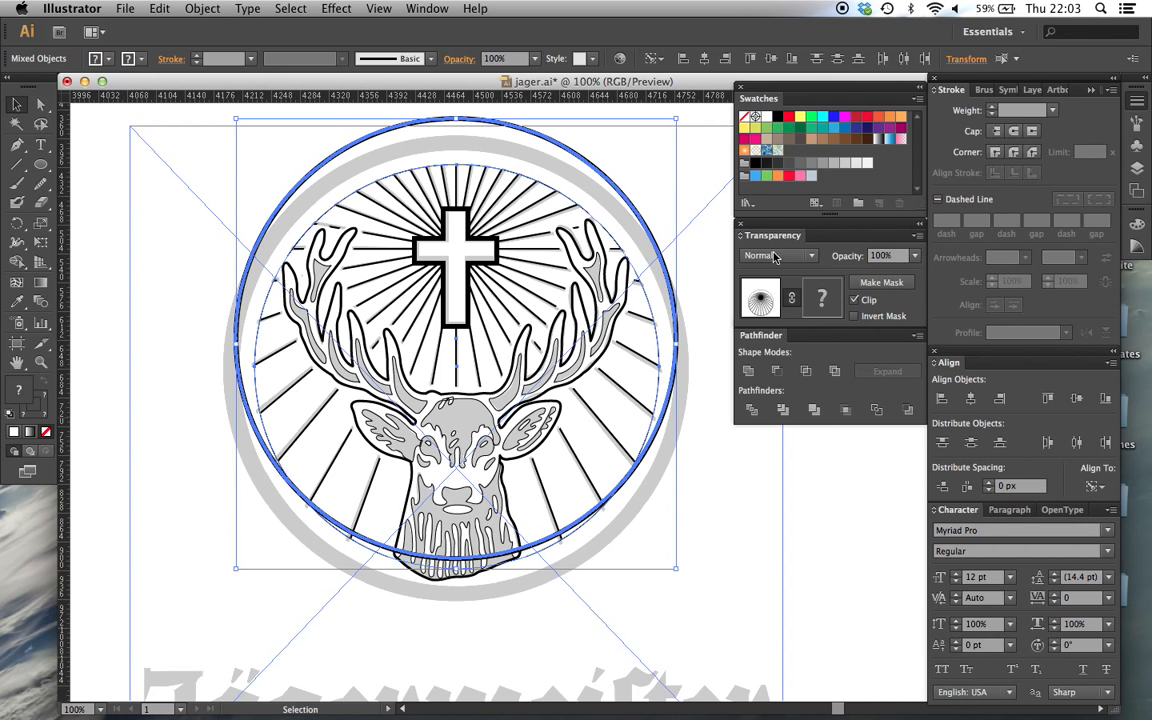
left_click(533, 181)
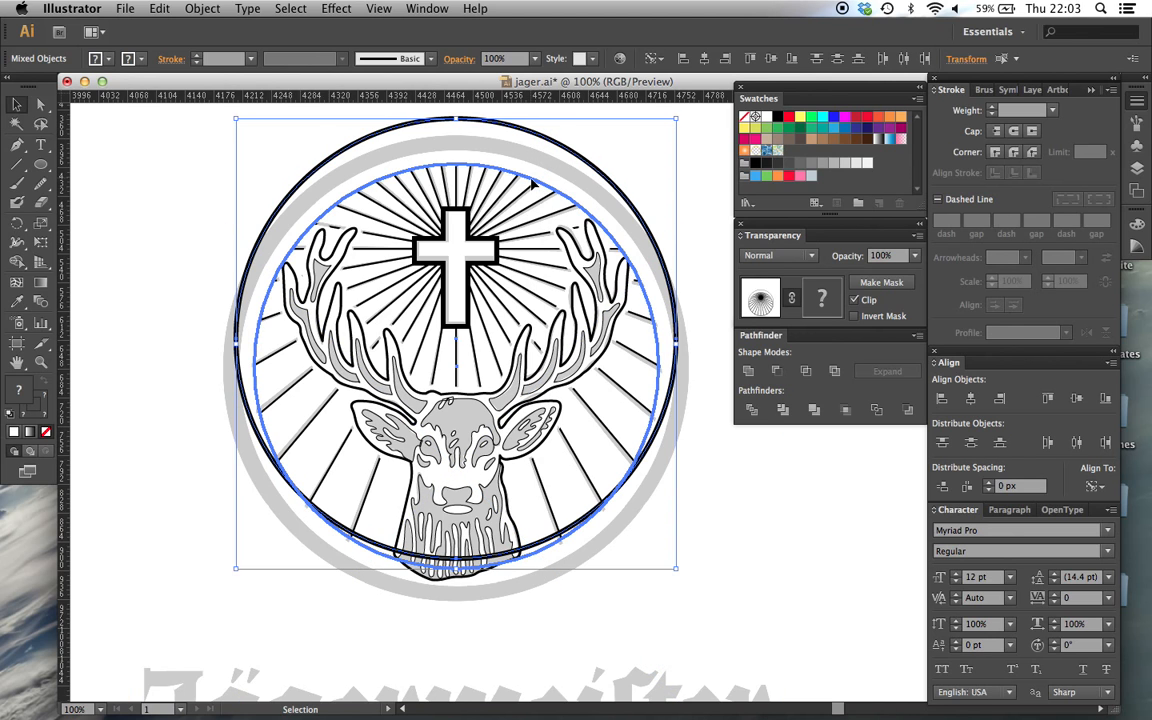
left_click(972, 400)
left_click(1078, 400)
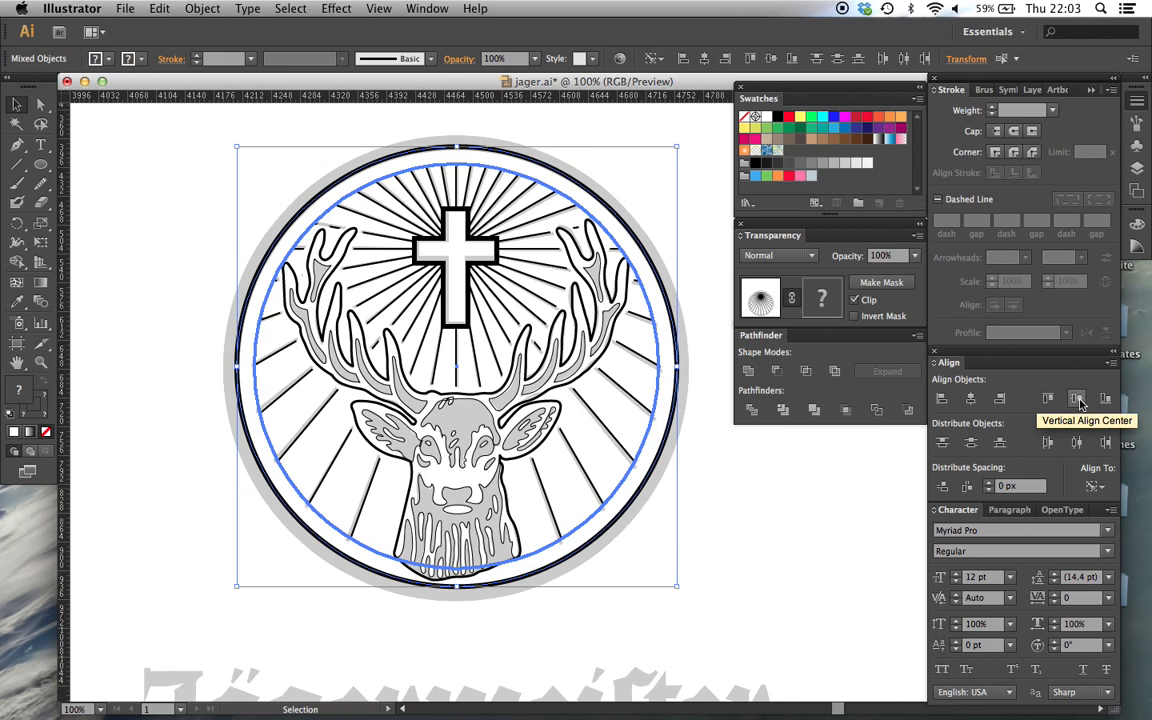
left_click(831, 535)
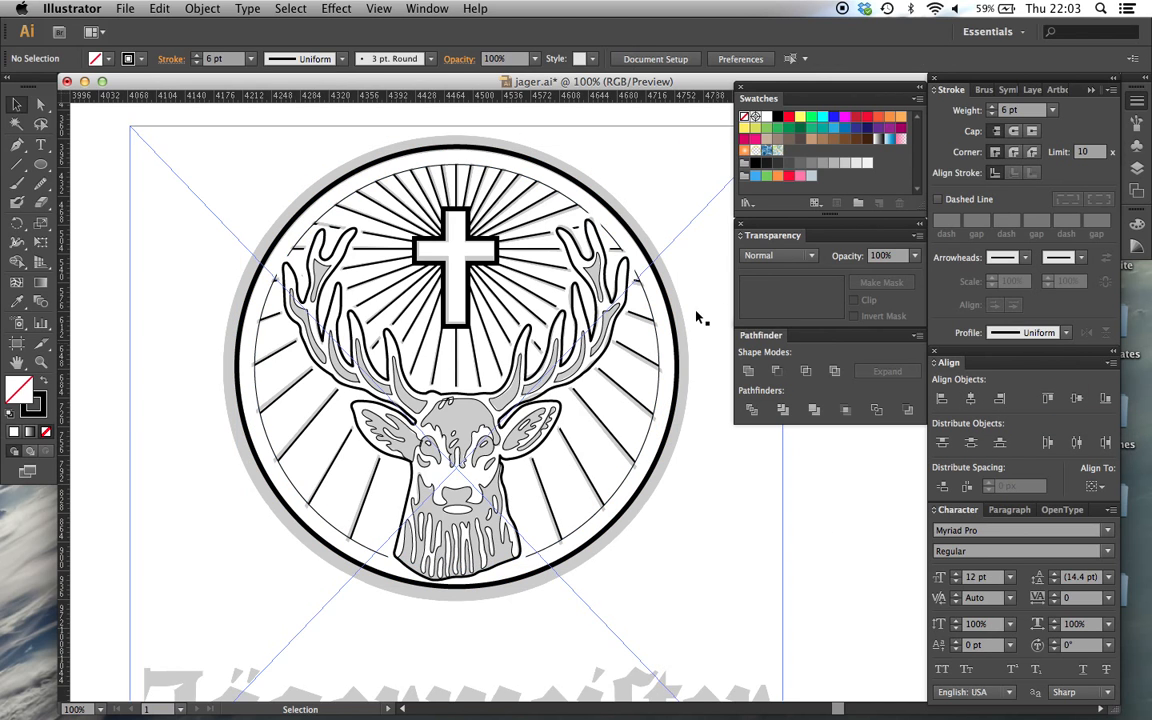
Step: Scale the outer circle up slightly from its centre to follow the grey ring, and set its stroke weight to 17 pt
left_click(663, 290)
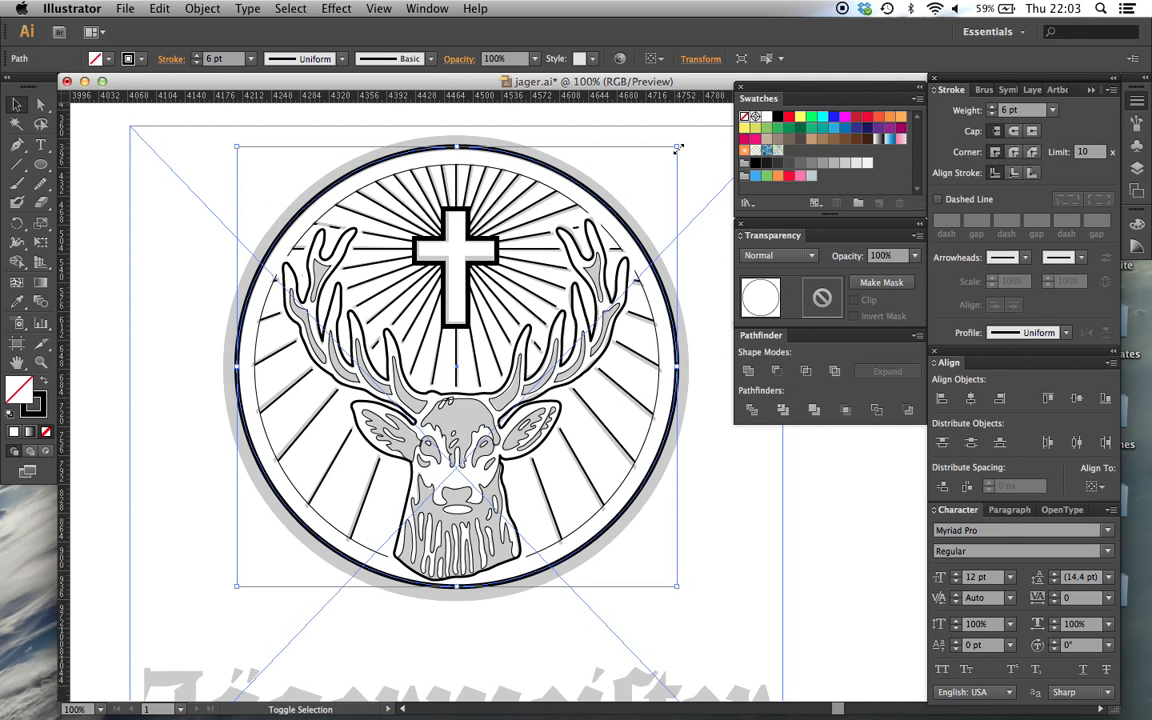
left_click_drag(677, 147, 683, 142)
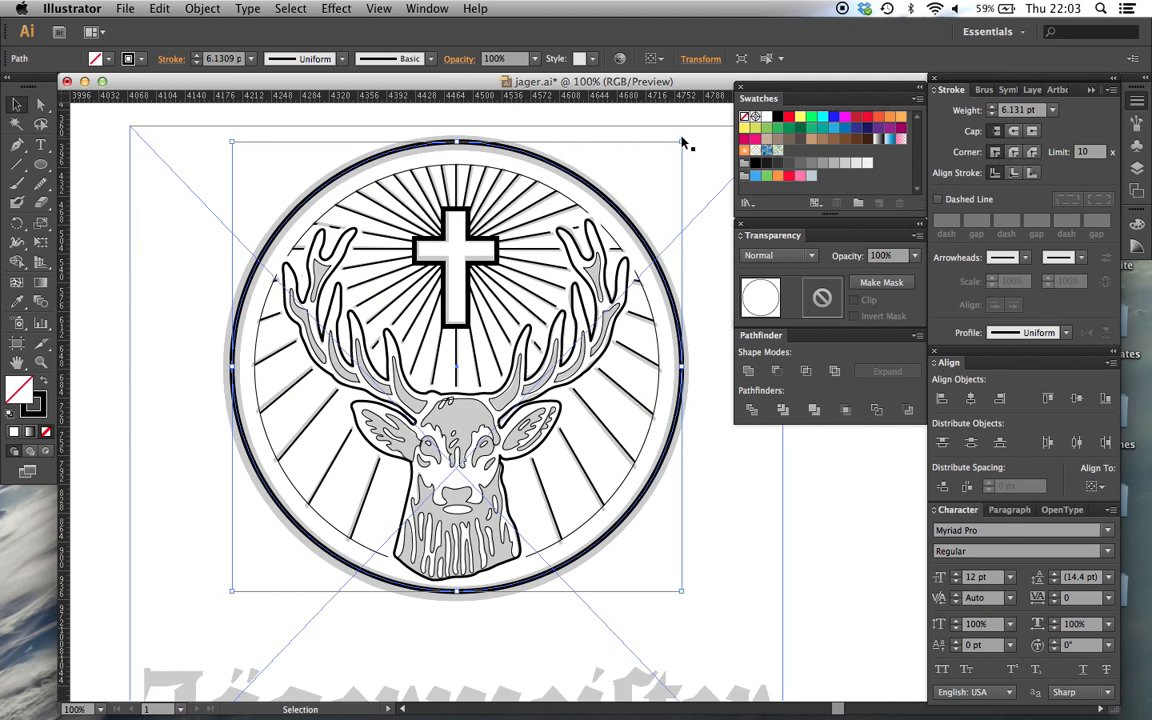
left_click(994, 107)
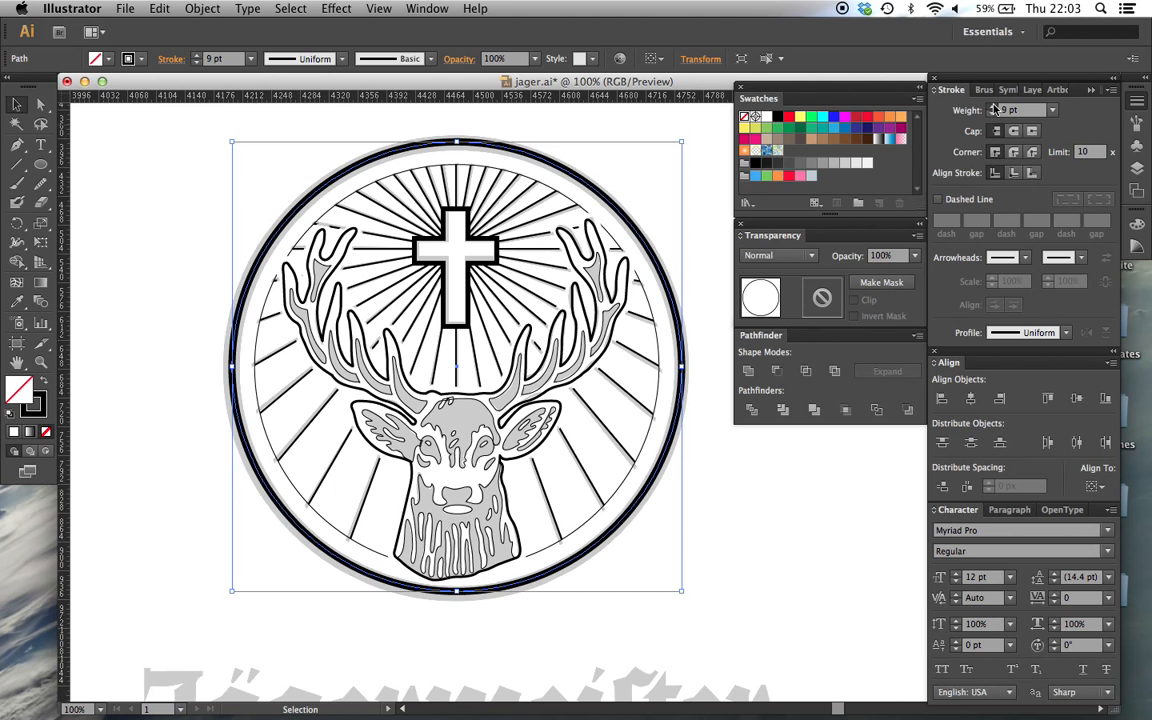
left_click(994, 107)
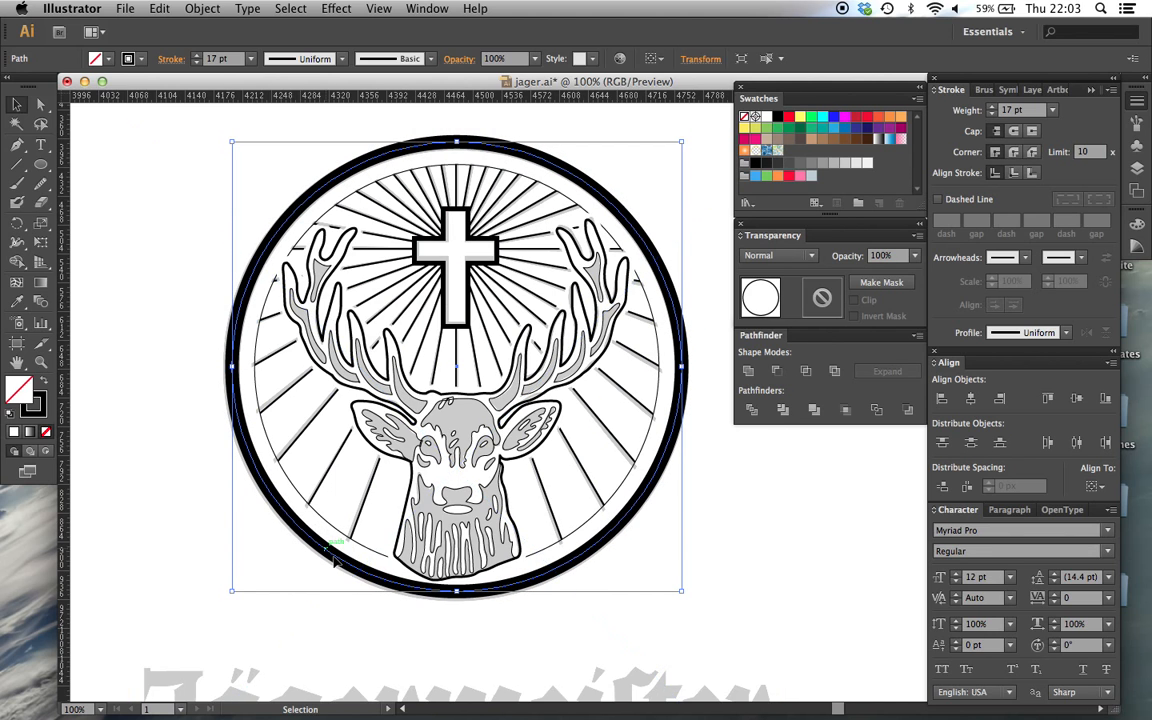
left_click_drag(658, 334, 716, 352)
key("super+z")
Step: Expand the outer circle's stroke into a filled black ring
left_click(496, 148)
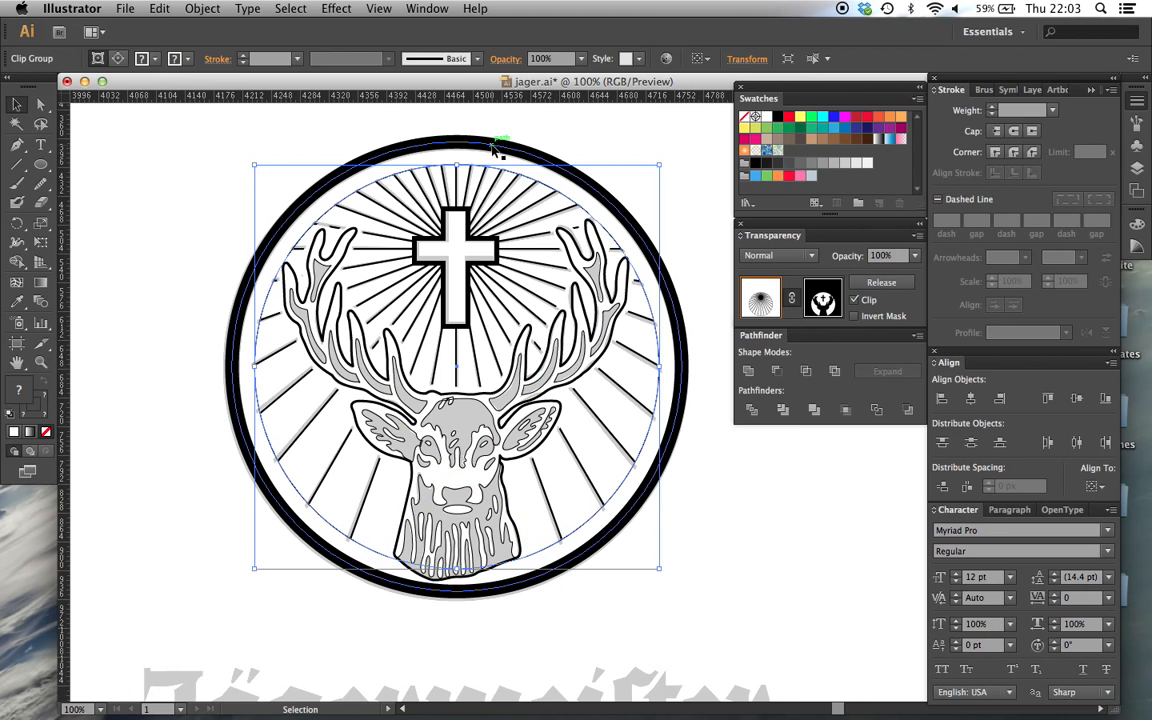
left_click(203, 8)
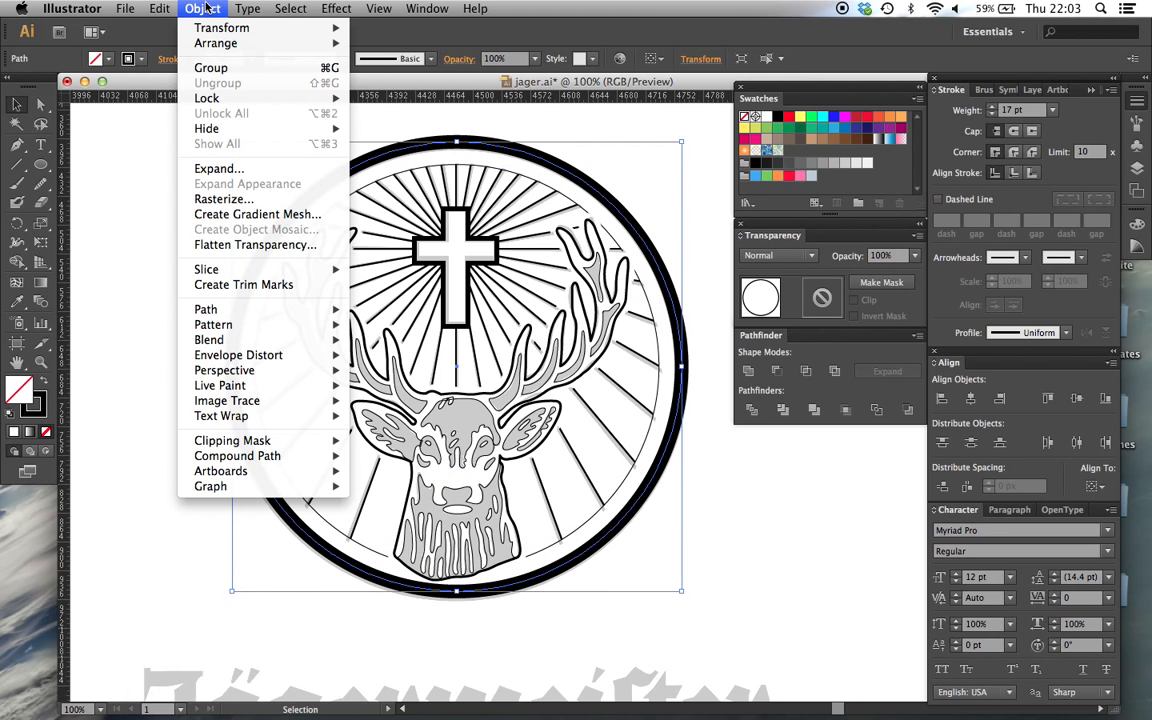
left_click(222, 168)
left_click(1003, 580)
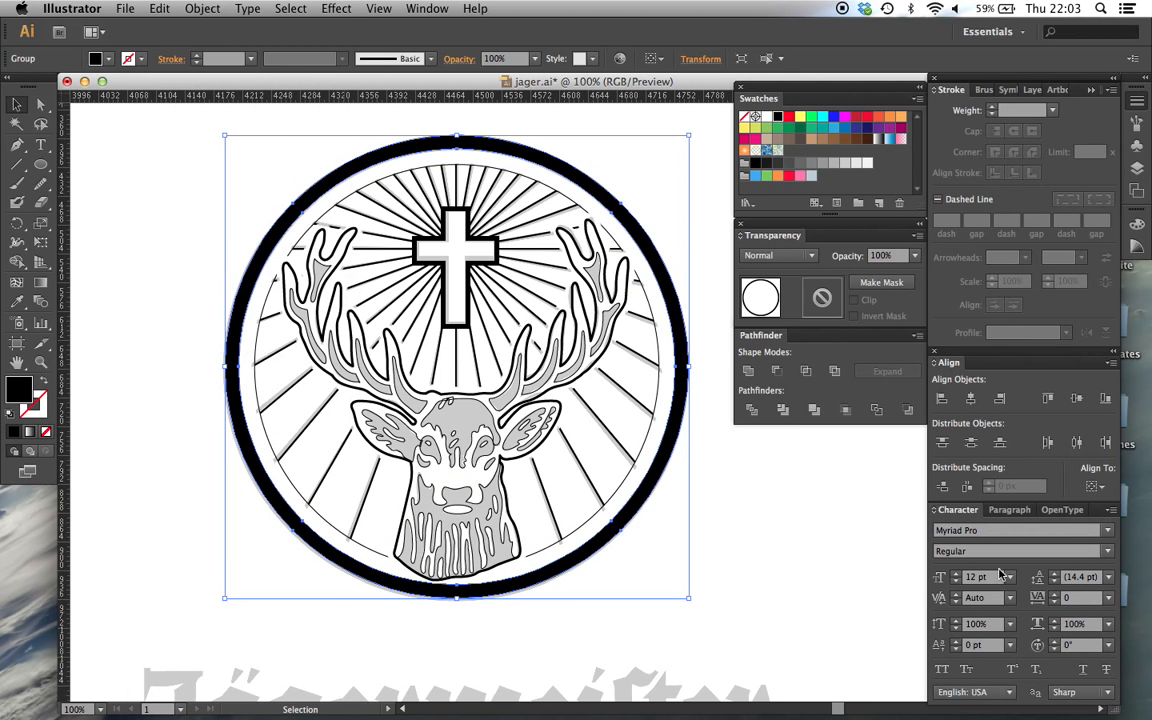
left_click(826, 532)
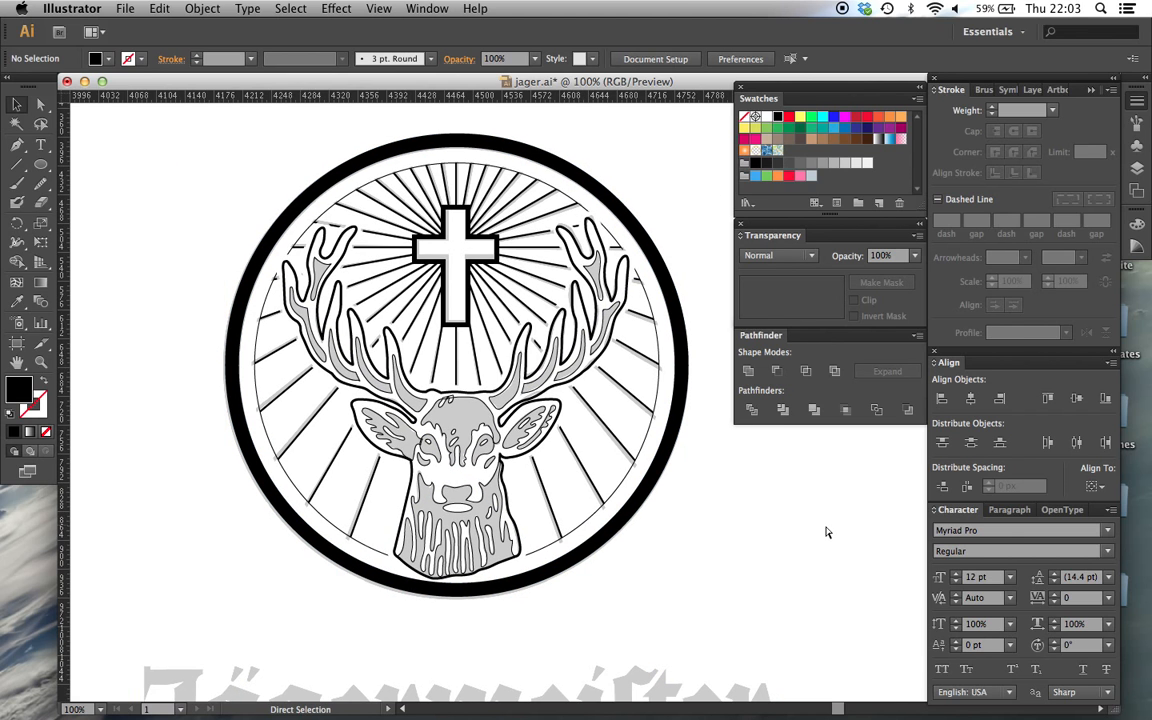
Step: Subtract the small tuft shapes at the top of the deer's forehead from the forehead shape using Minus Front
key("super+minus")
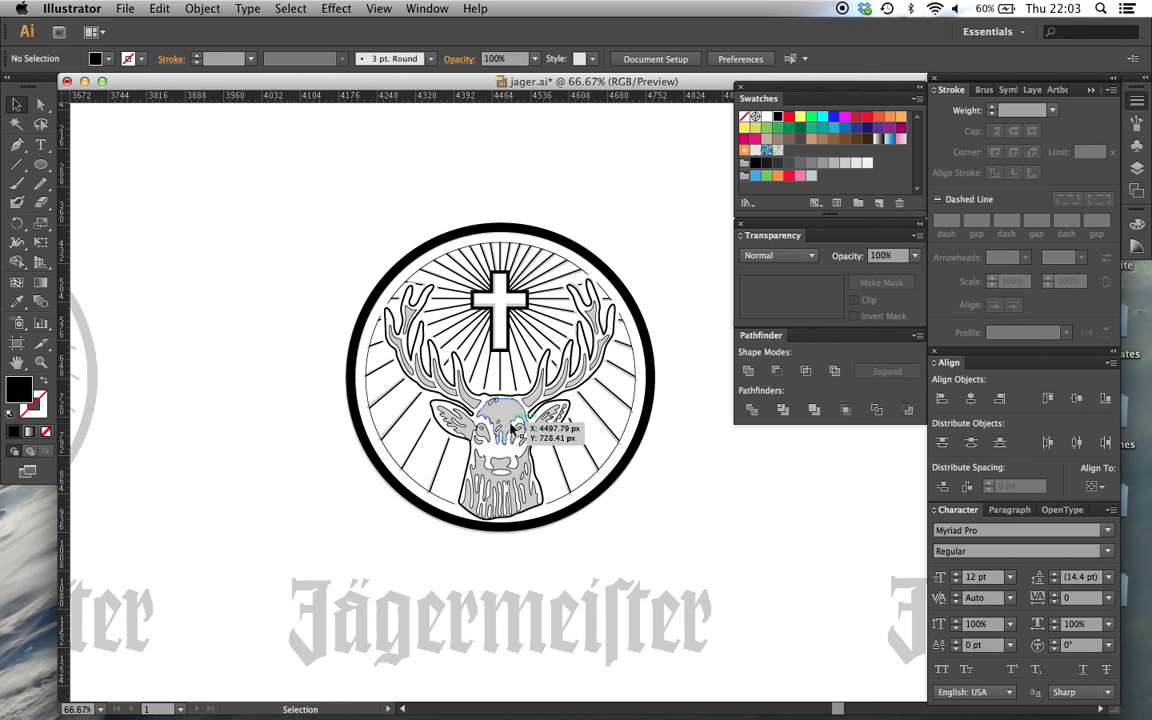
key("super+plus")
key("super+plus")
key("super+plus")
key("super+plus")
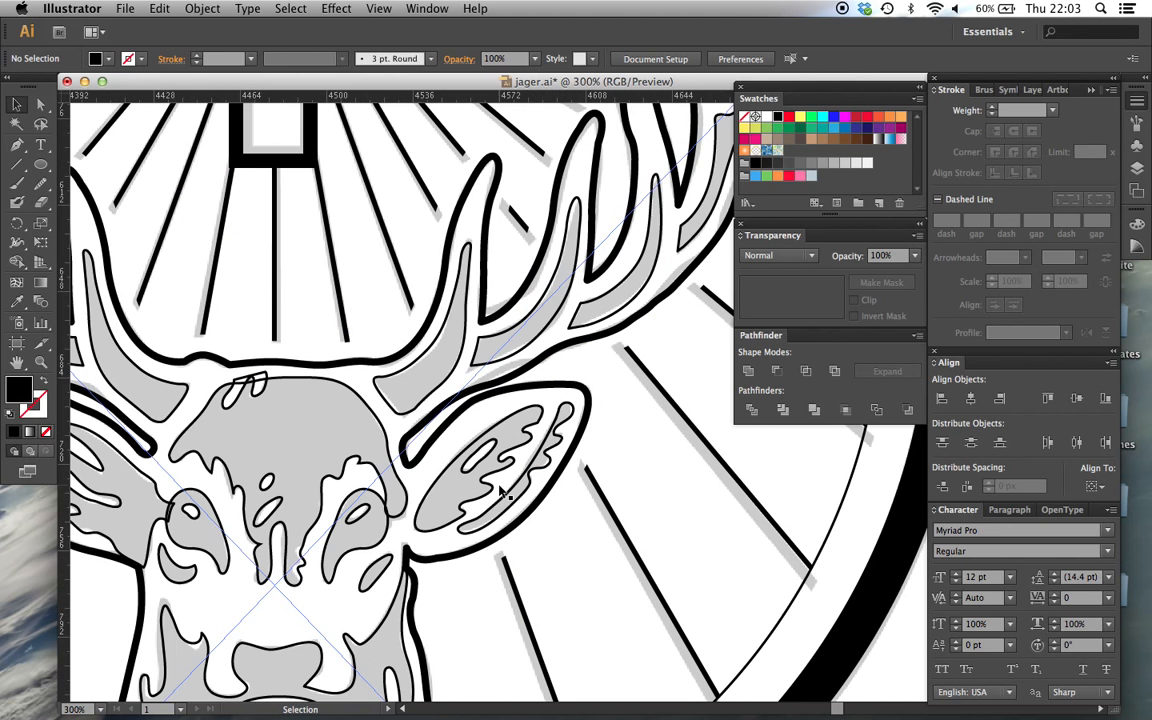
scroll(500, 490, "down", 3)
scroll(500, 490, "left", 3)
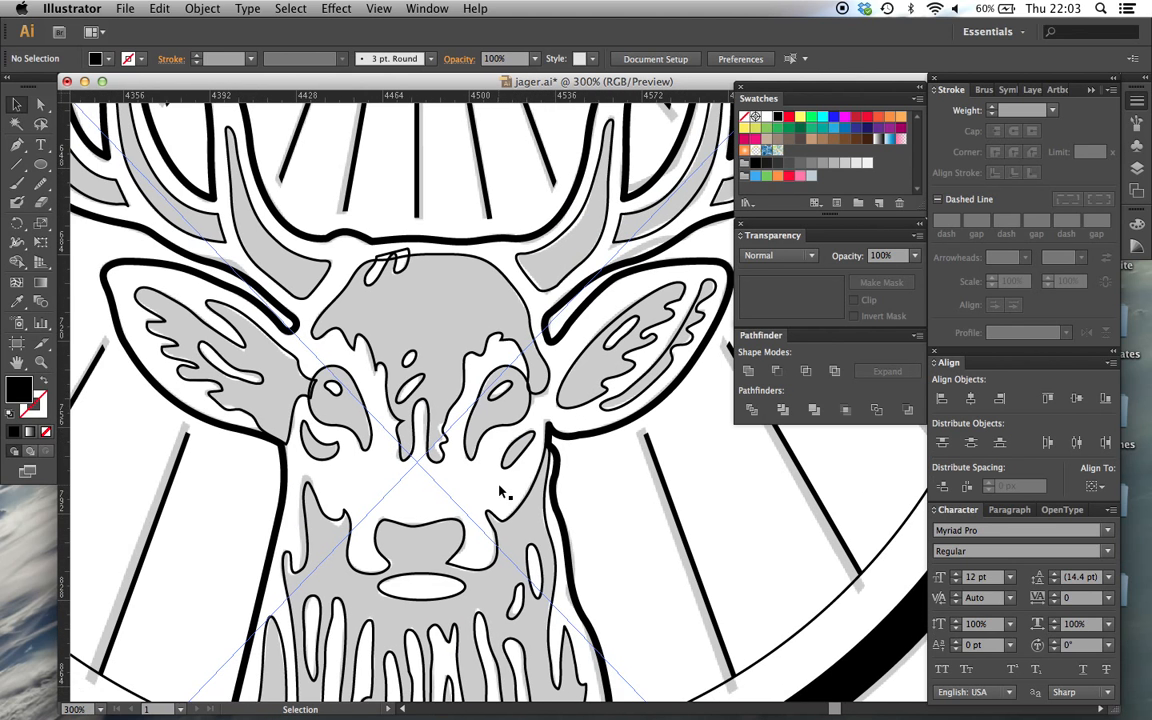
left_click(402, 266)
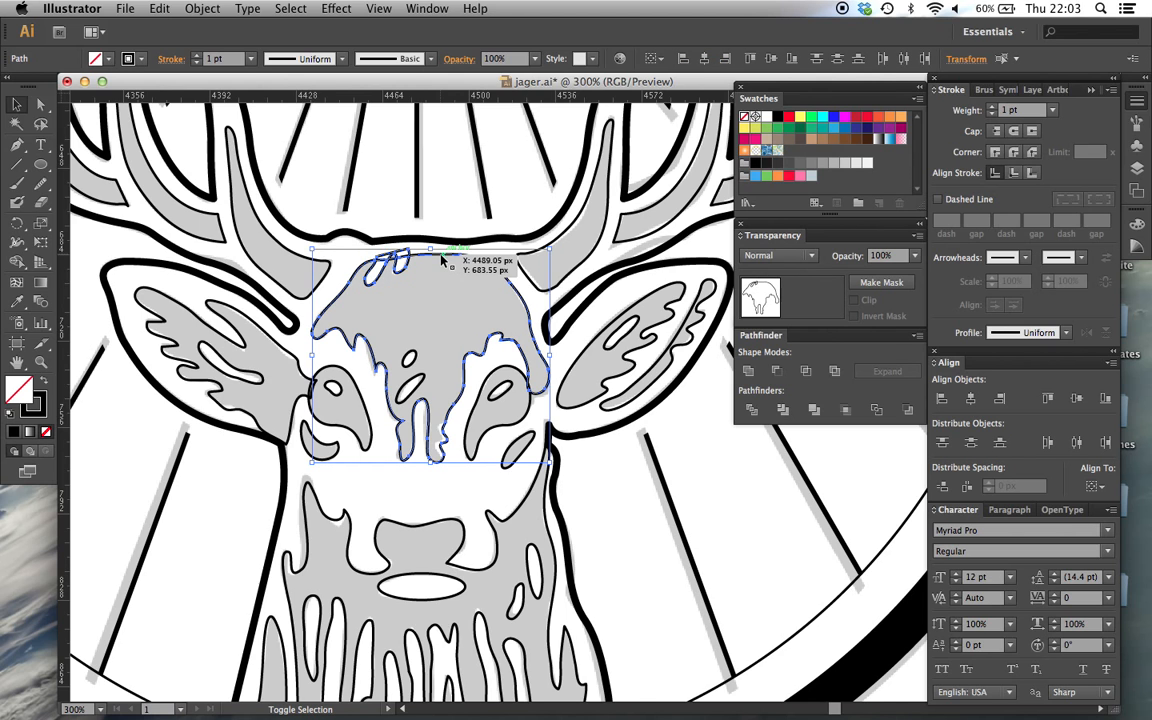
left_click(443, 261, "shift")
left_click(785, 372)
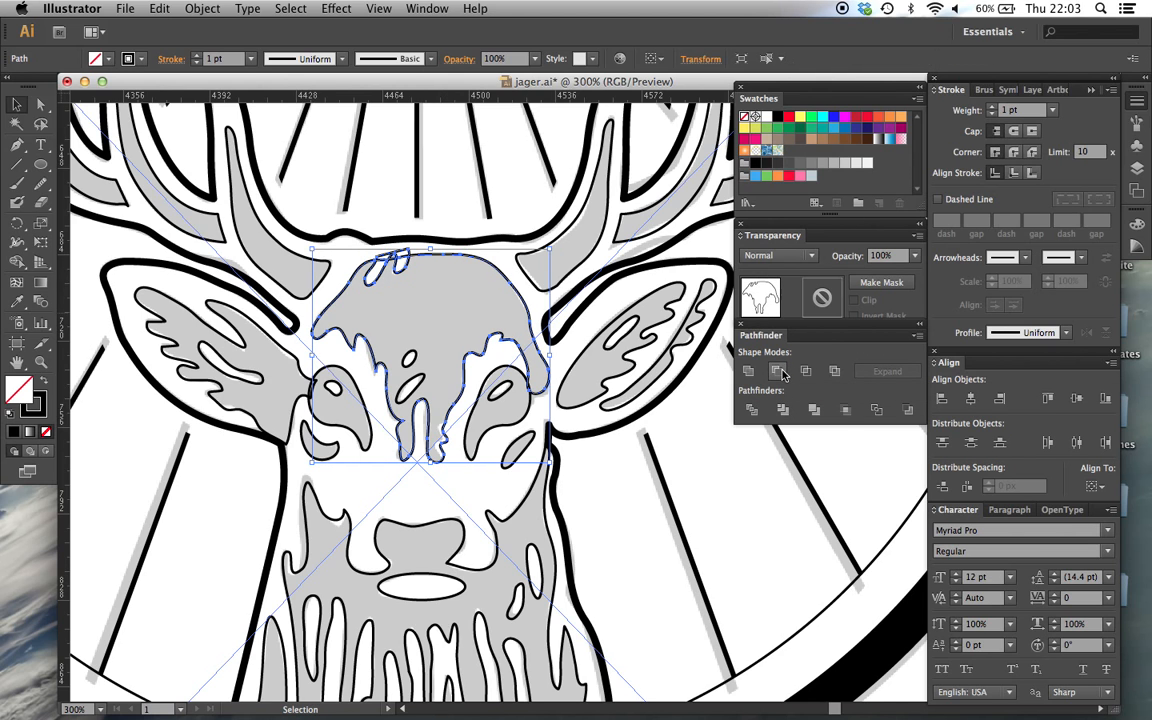
Step: Try to subtract the two small ovals in the deer's forehead from the forehead shape using Minus Front
left_click(412, 358)
left_click(410, 363)
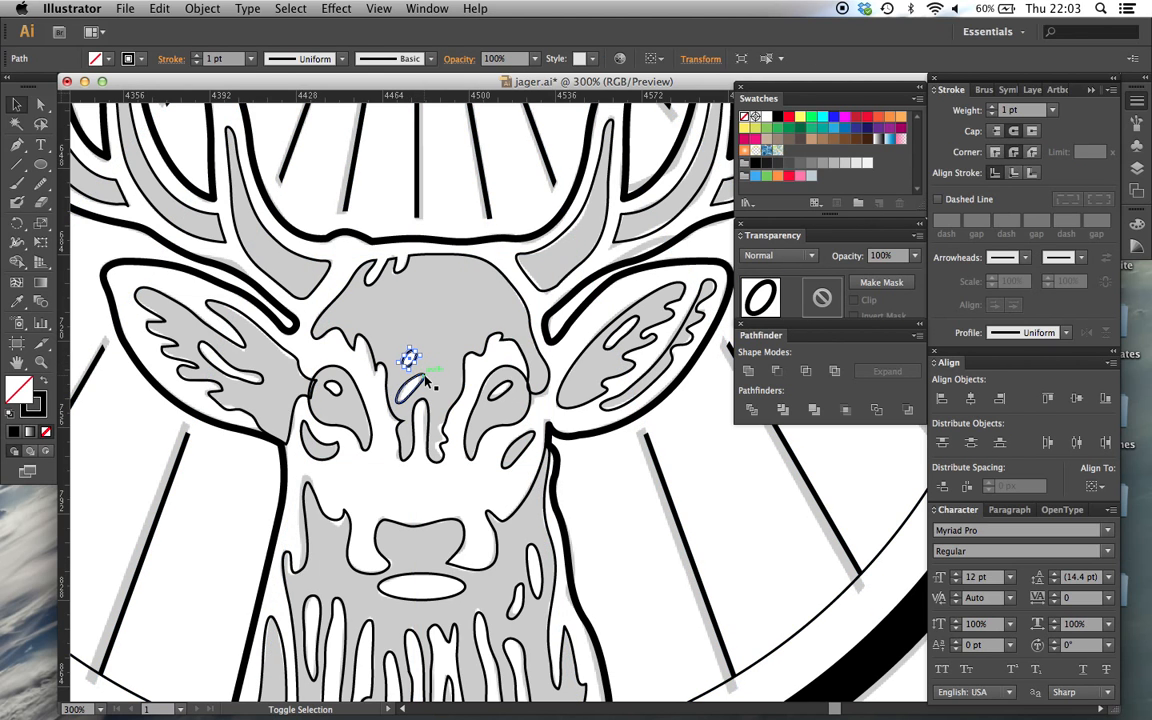
left_click(409, 387, "shift")
left_click(510, 287, "shift")
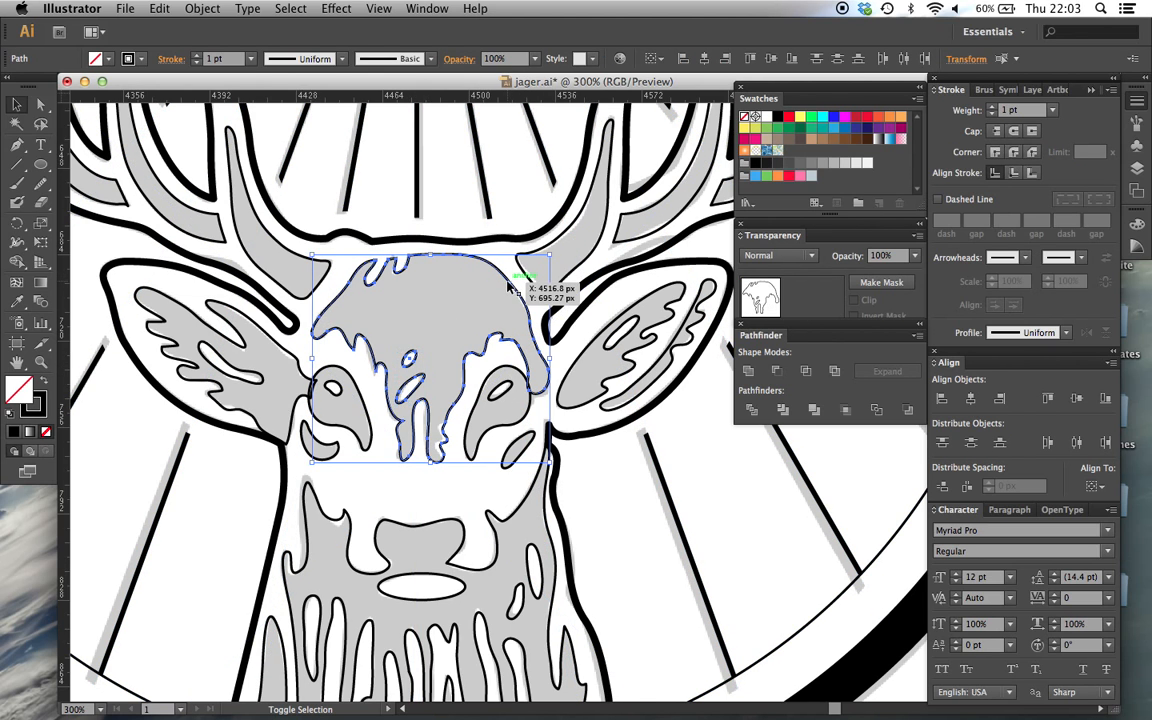
left_click(776, 371)
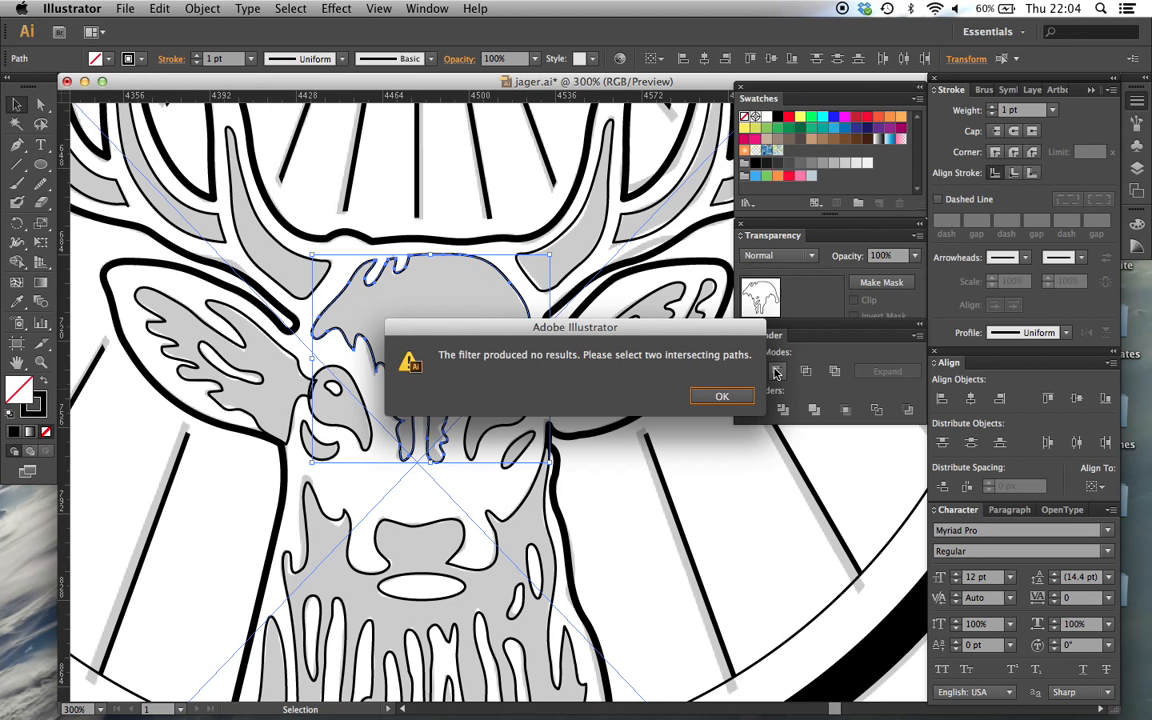
left_click(721, 396)
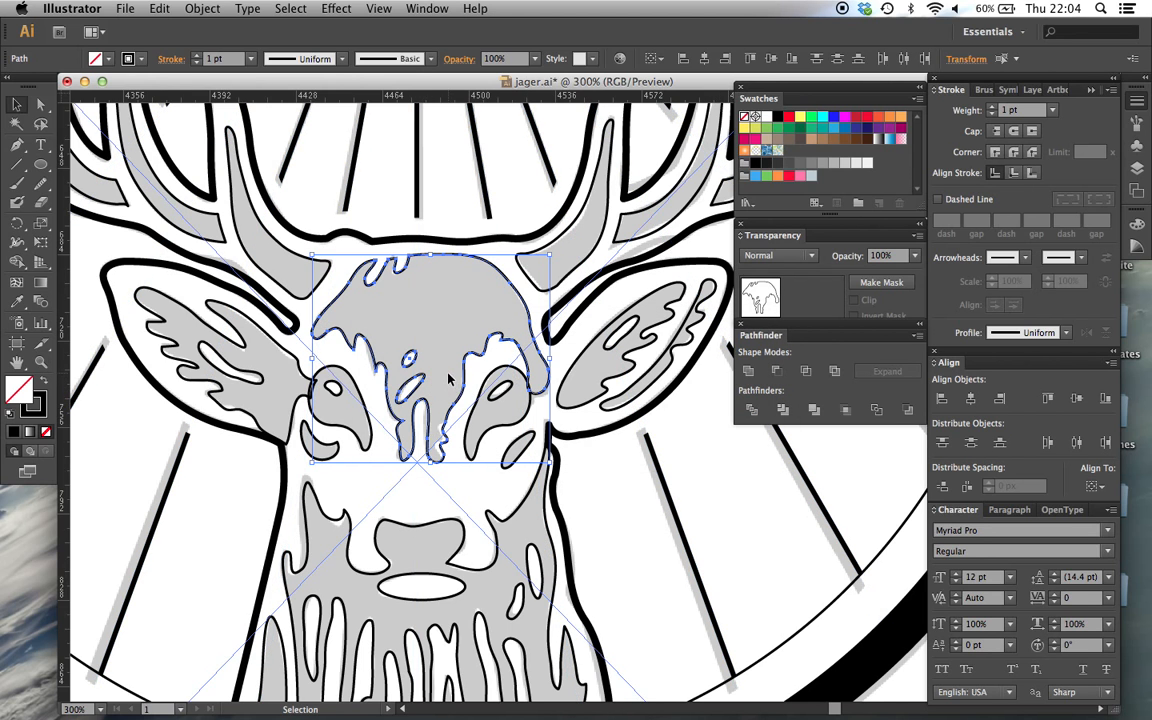
left_click(719, 488)
Step: Try a solid black fill on the forehead shape, and undo it
left_click(527, 313)
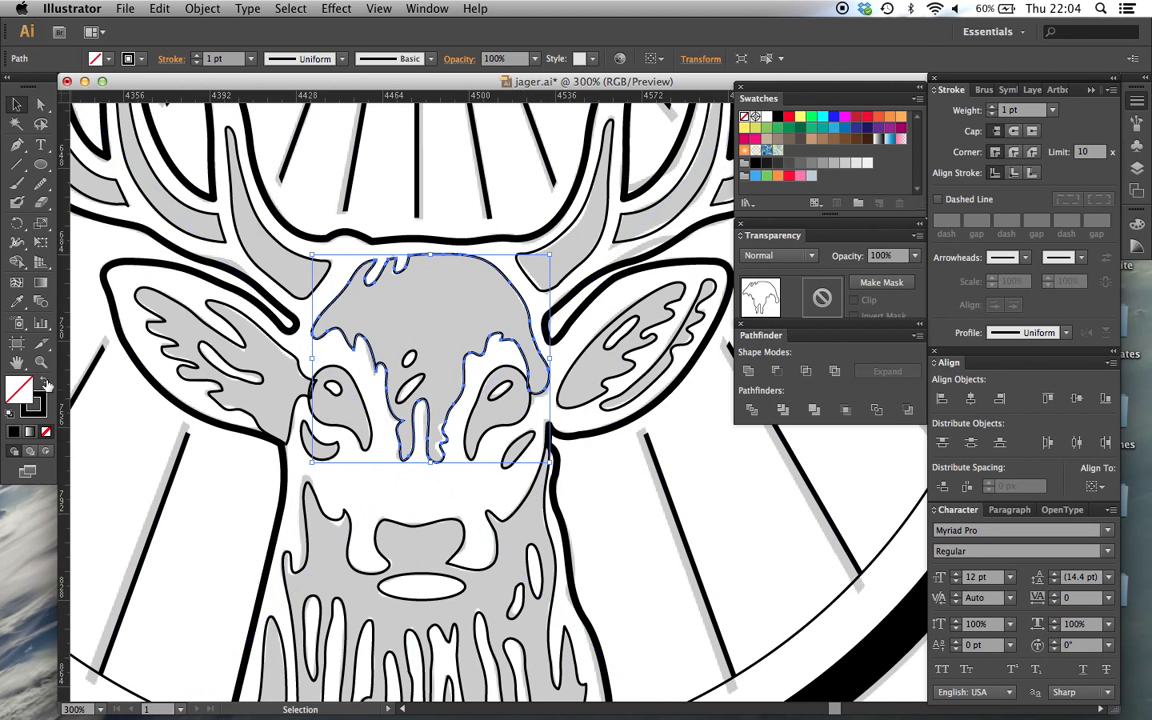
left_click(779, 119)
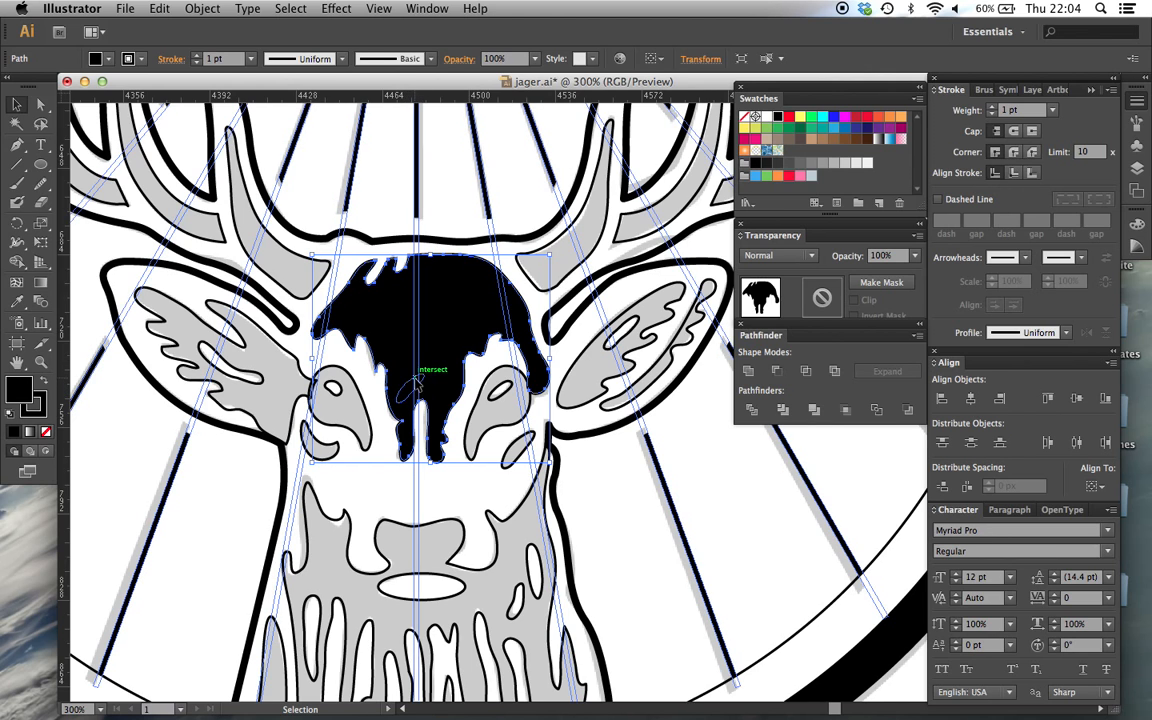
key("super+7")
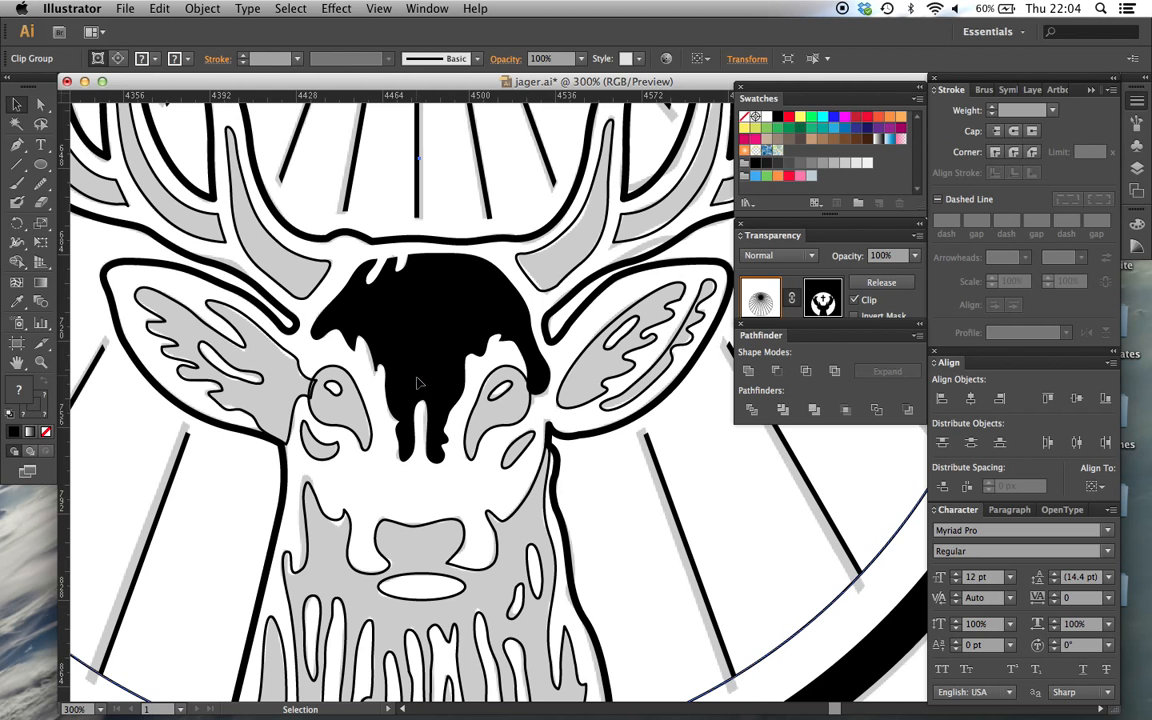
left_click_drag(416, 378, 432, 405)
key("super+z")
key("super+z")
key("super+z")
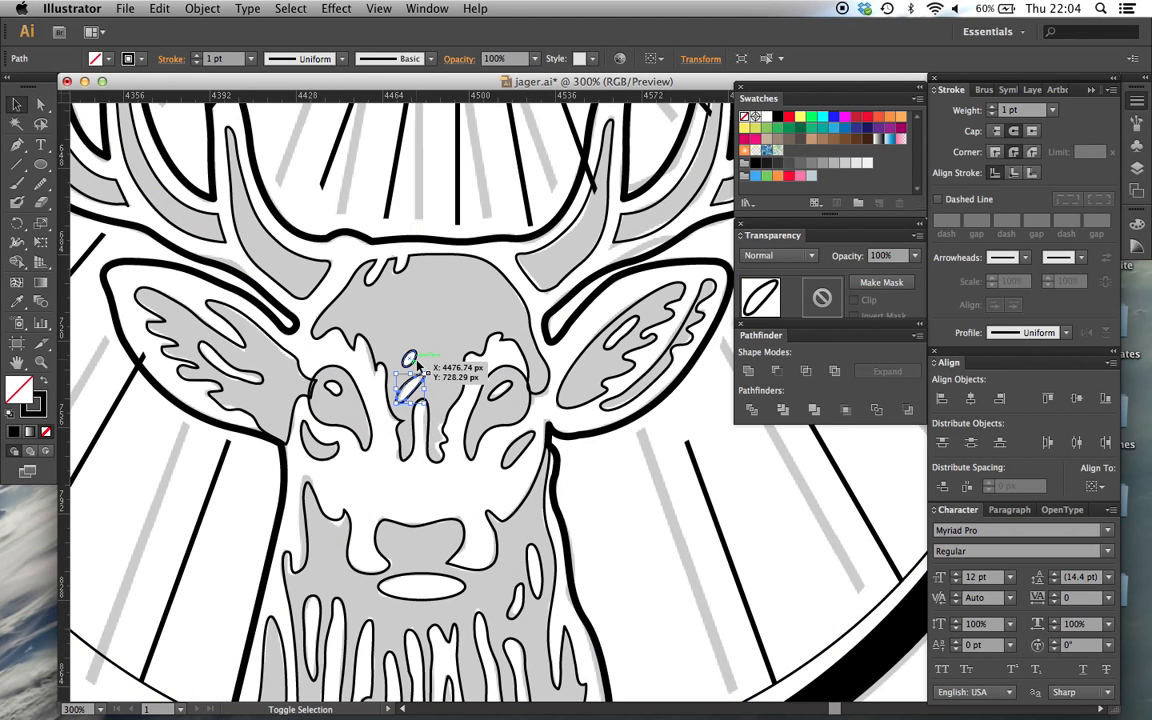
Step: Retry Minus Front with the forehead shape and both small ovals selected
left_click(466, 364)
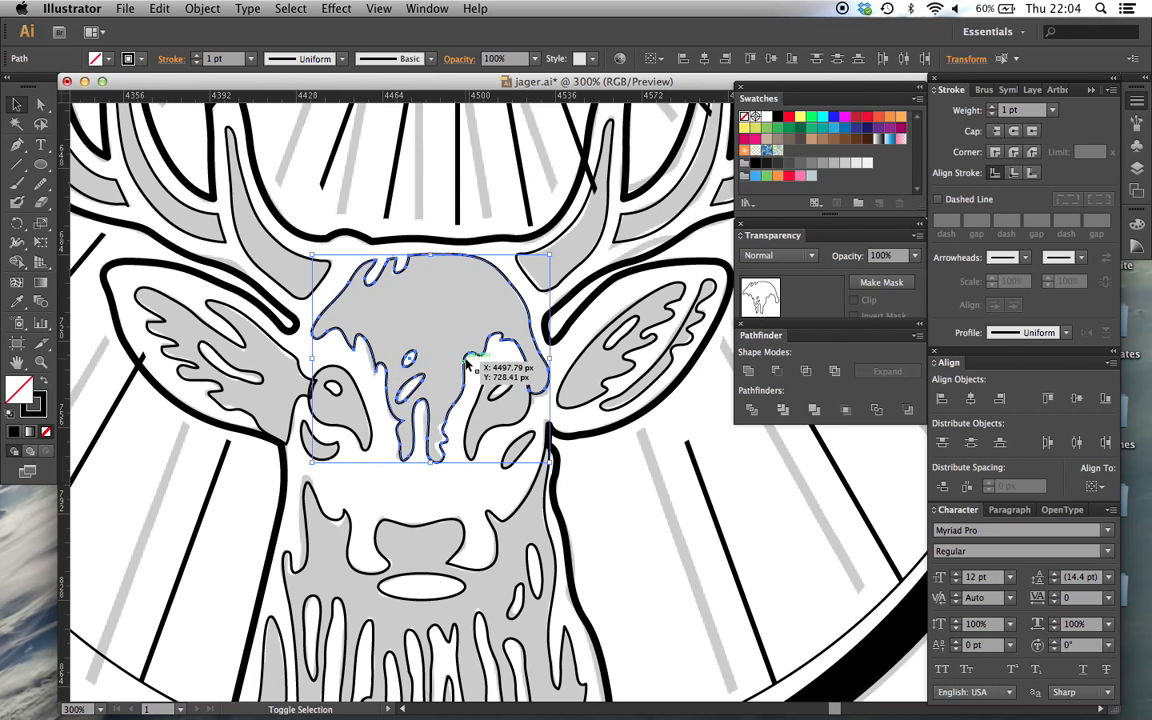
left_click(783, 370)
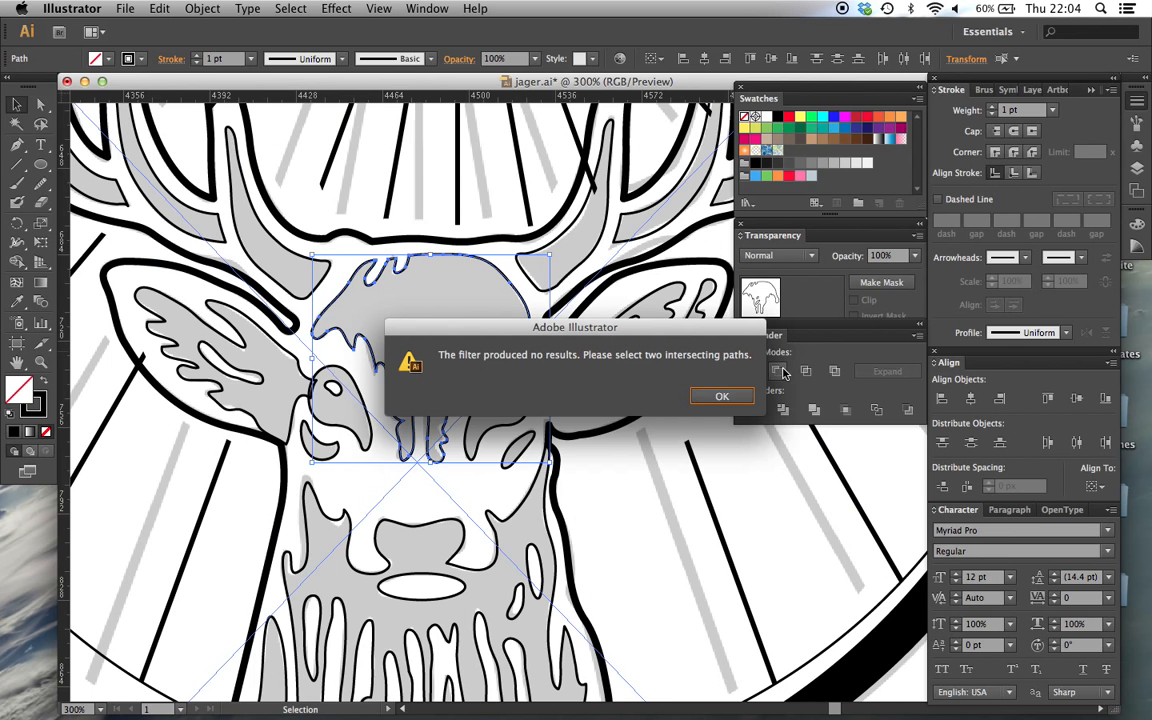
left_click(722, 397)
Step: Paste a copy of the forehead shape with its two ovals and move it to the blank area below the lettering
key("super+minus")
key("super+minus")
scroll(437, 398, "down", 5)
key("super+v")
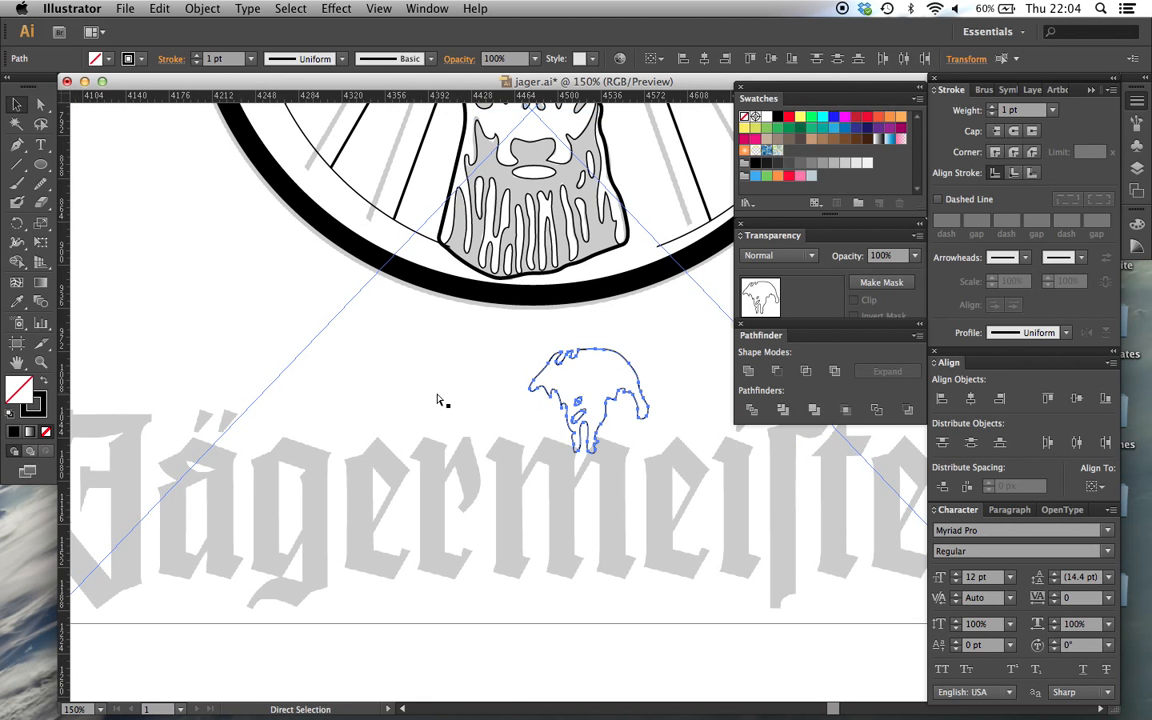
scroll(442, 402, "down", 2)
left_click_drag(595, 318, 594, 625)
scroll(594, 625, "down", 3)
left_click(617, 617)
key("super+plus")
key("super+plus")
key("super+plus")
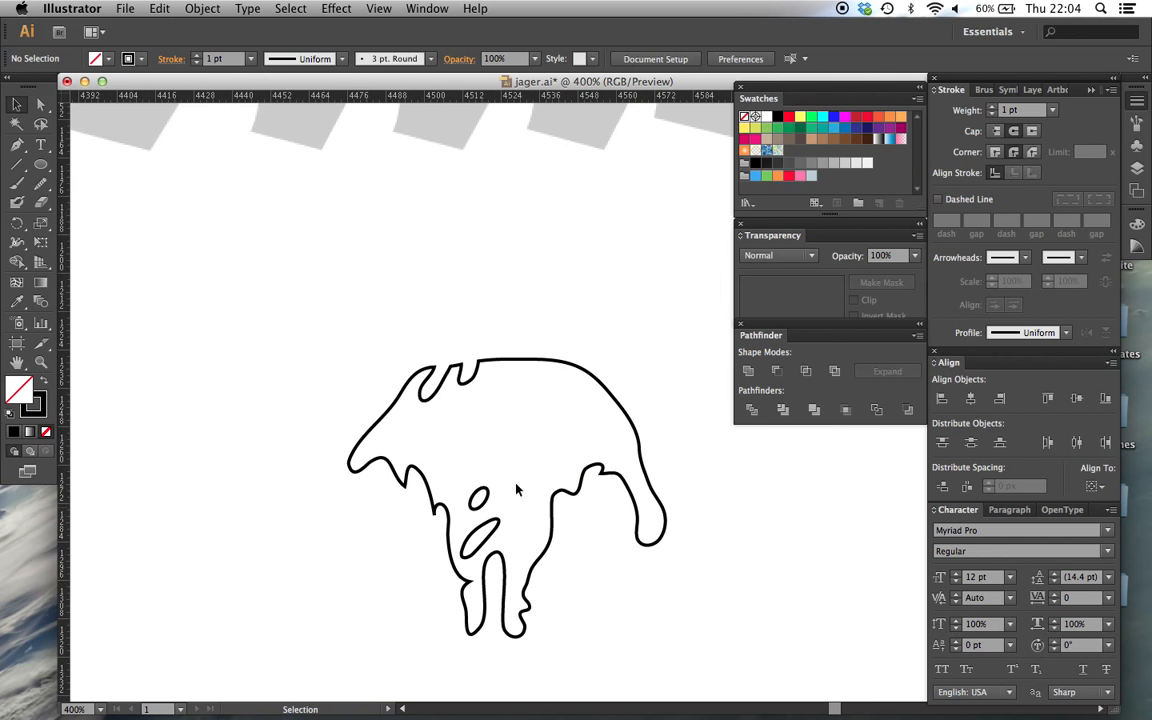
Step: Fill the copied forehead shape with black and send it to the back, behind its two ovals
left_click(480, 535, "super")
left_click(553, 519)
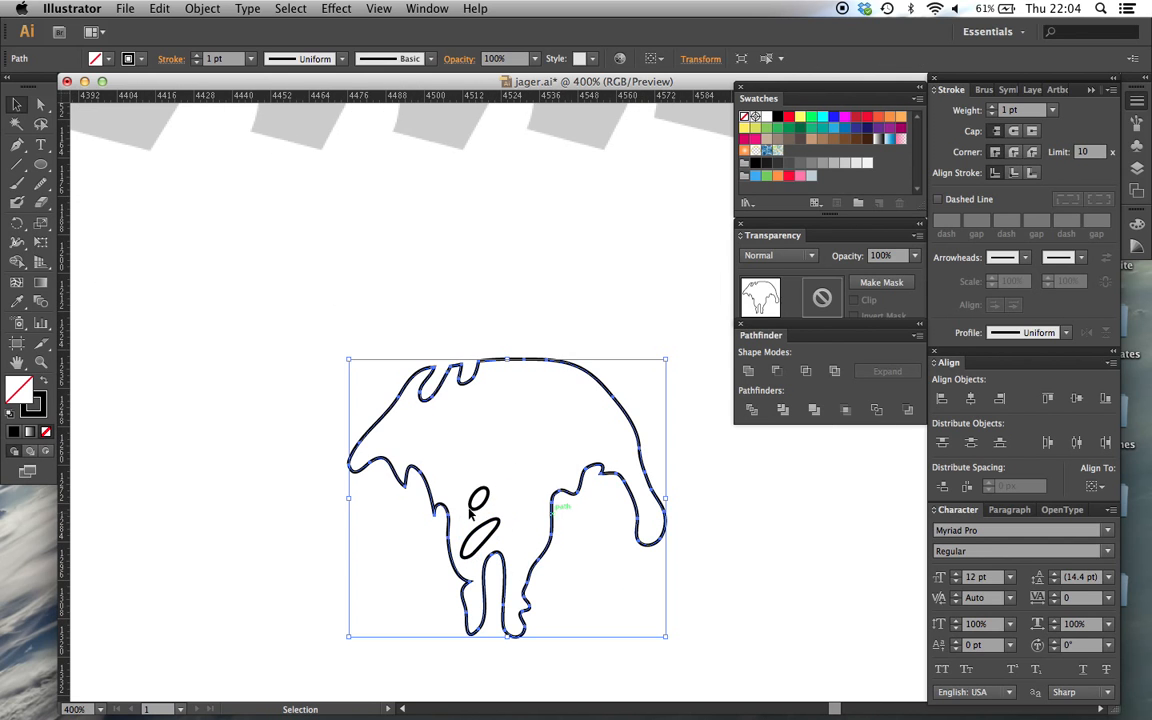
left_click(778, 117)
key("super+shift+bracketleft")
Step: Fill both ovals on the copied forehead shape with yellow
left_click(586, 556)
left_click_drag(480, 506, 705, 508)
key("super+z")
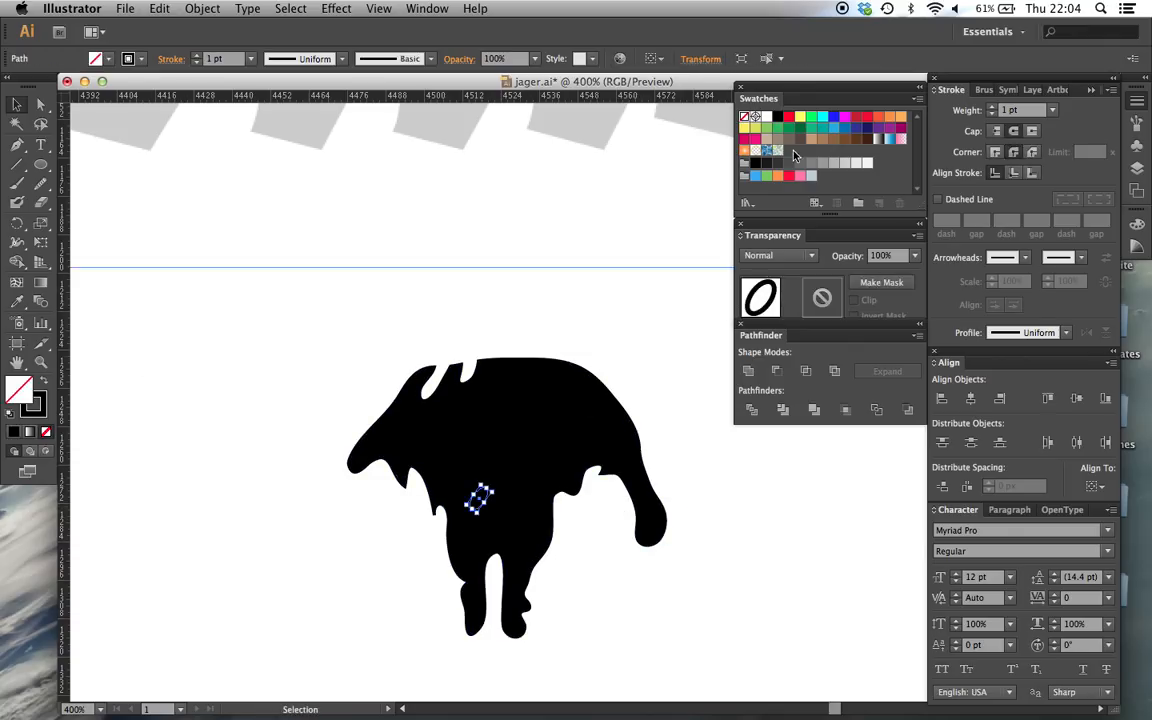
left_click(800, 117)
left_click(474, 485)
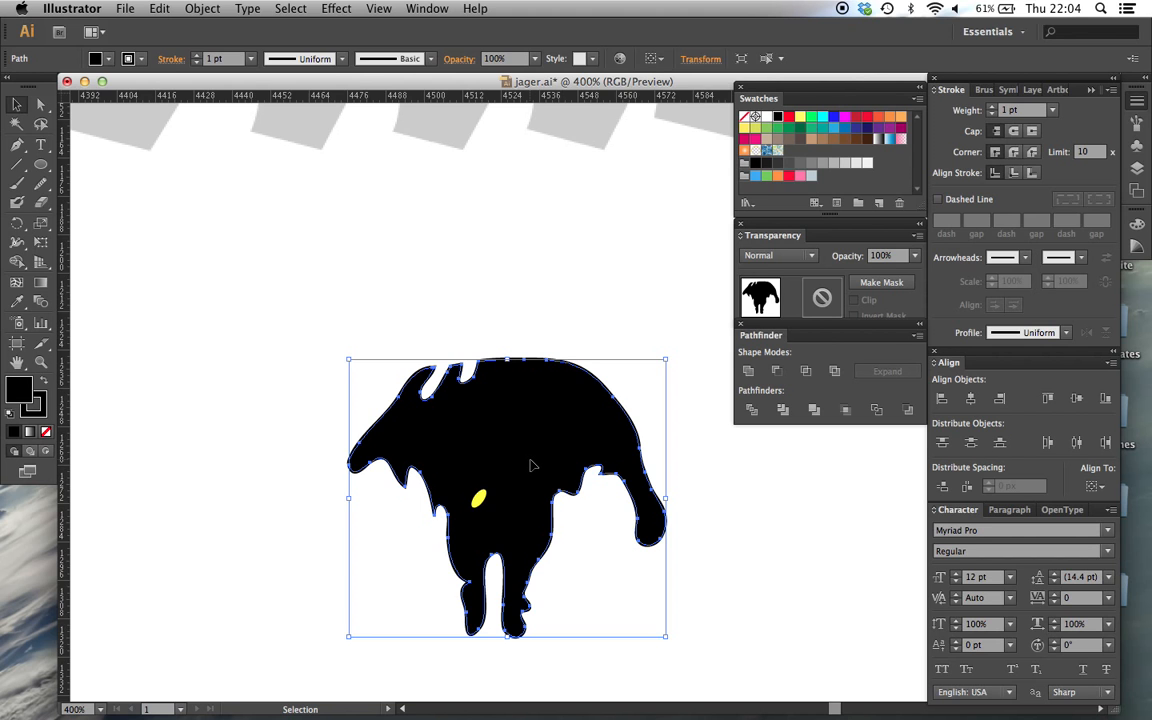
left_click(615, 560)
left_click_drag(530, 496, 493, 535)
left_click(493, 535)
left_click(800, 117)
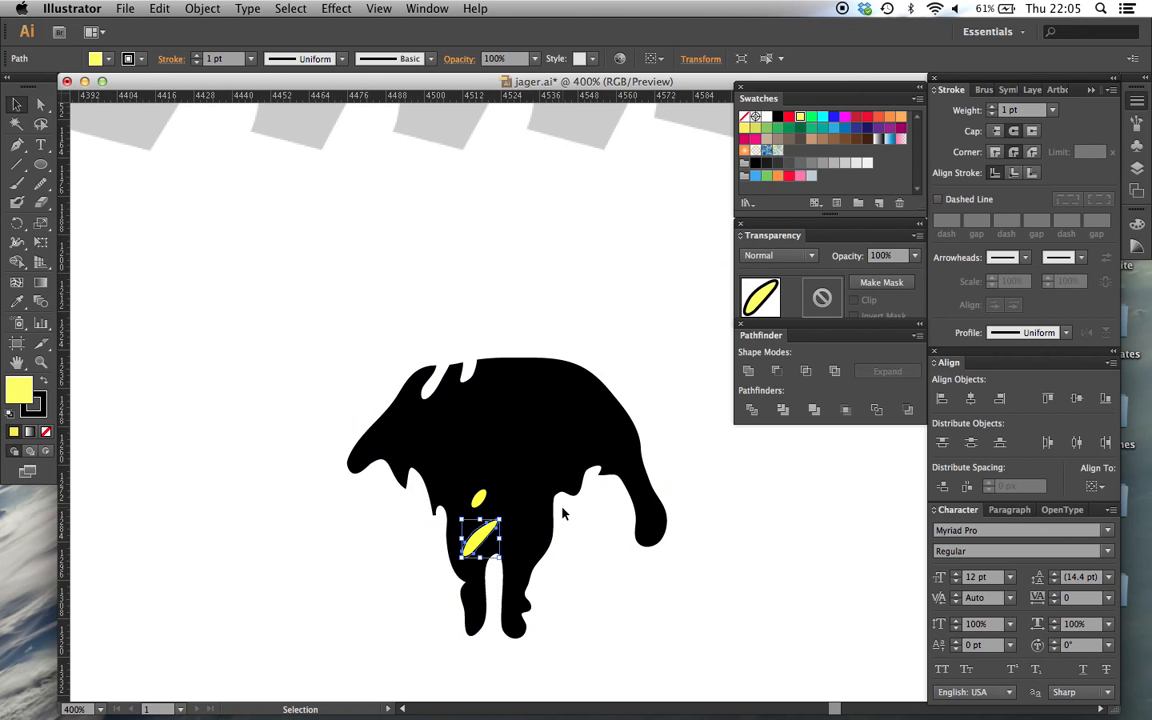
Step: Cut the two yellow ovals out of the black forehead copy using Minus Front
left_click(602, 590)
left_click(476, 541)
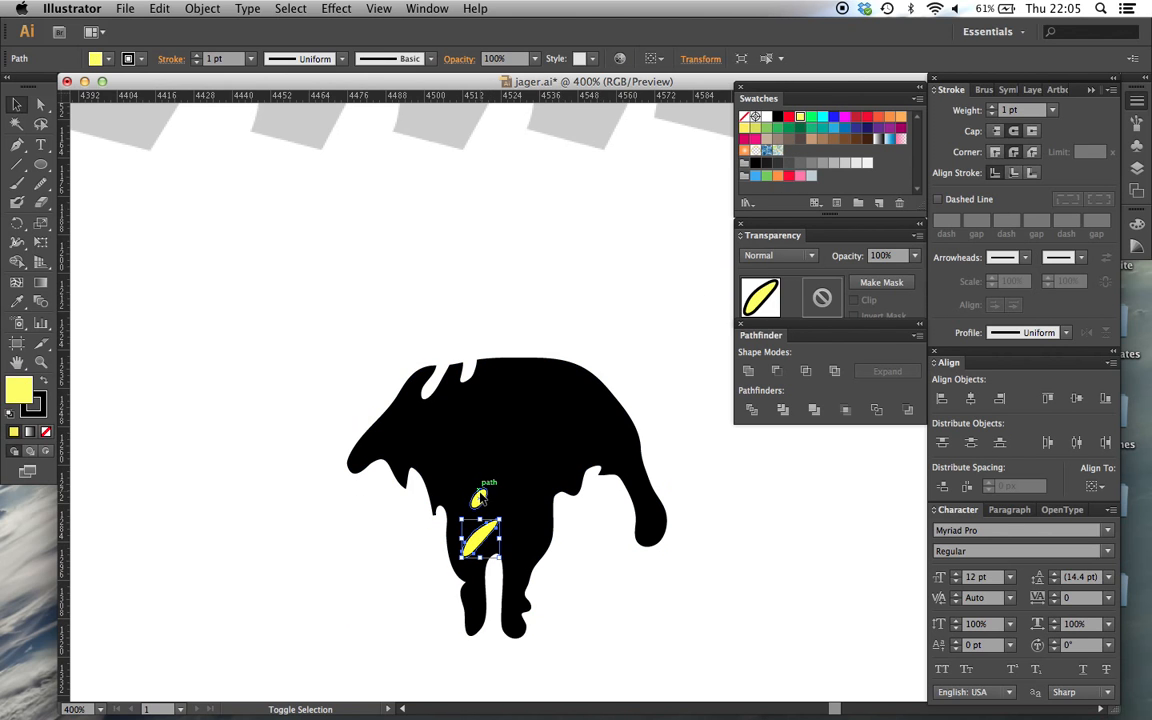
left_click(480, 499, "shift")
left_click(590, 412, "shift")
left_click(775, 370)
left_click(734, 509)
key("a")
key("super+minus")
key("super+minus")
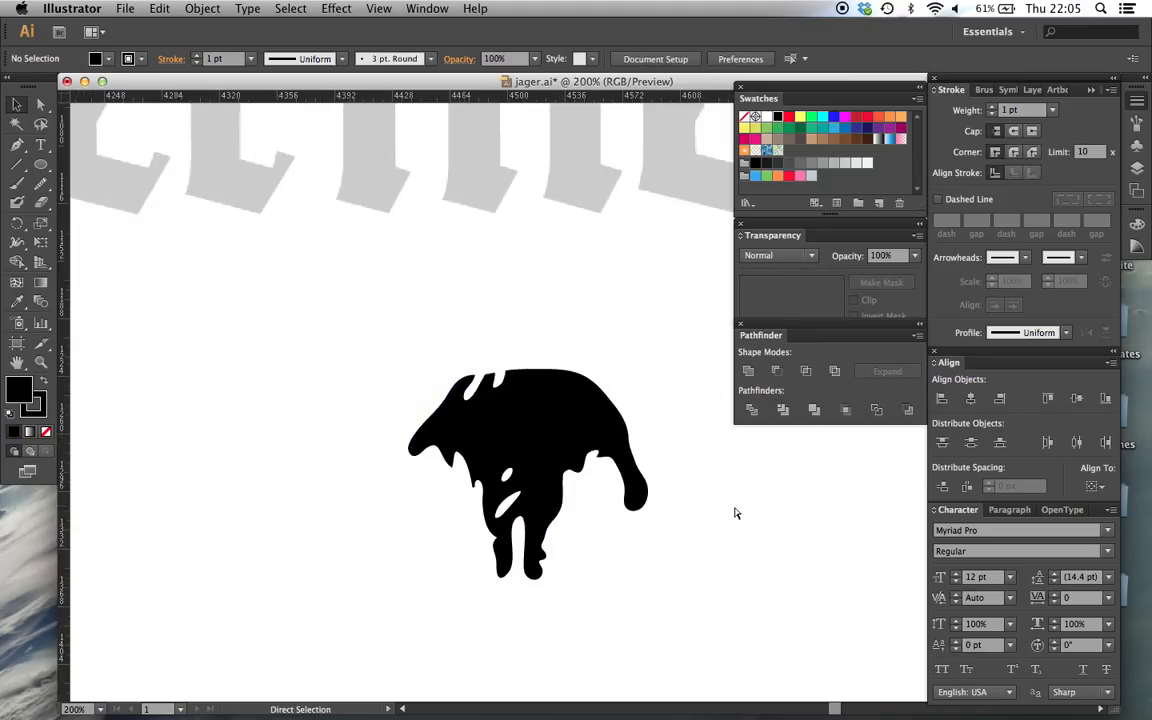
key("super+plus")
key("v")
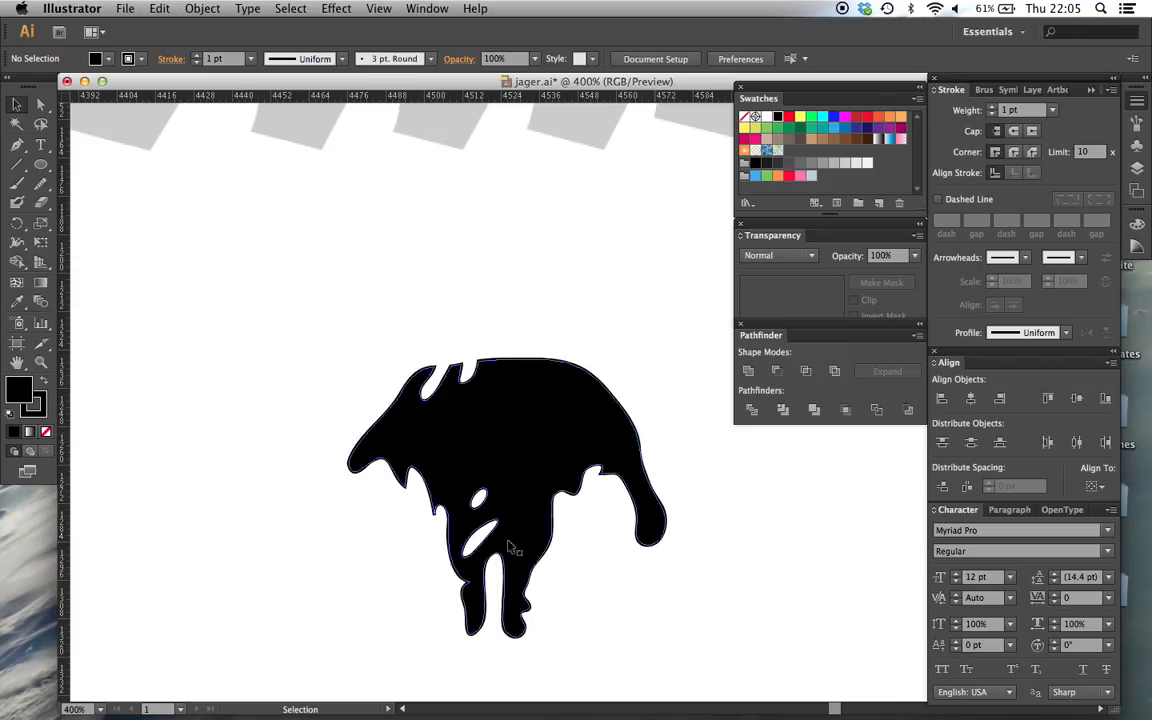
Step: Examine the compound path commands available for the cut-out forehead copy
left_click(514, 433)
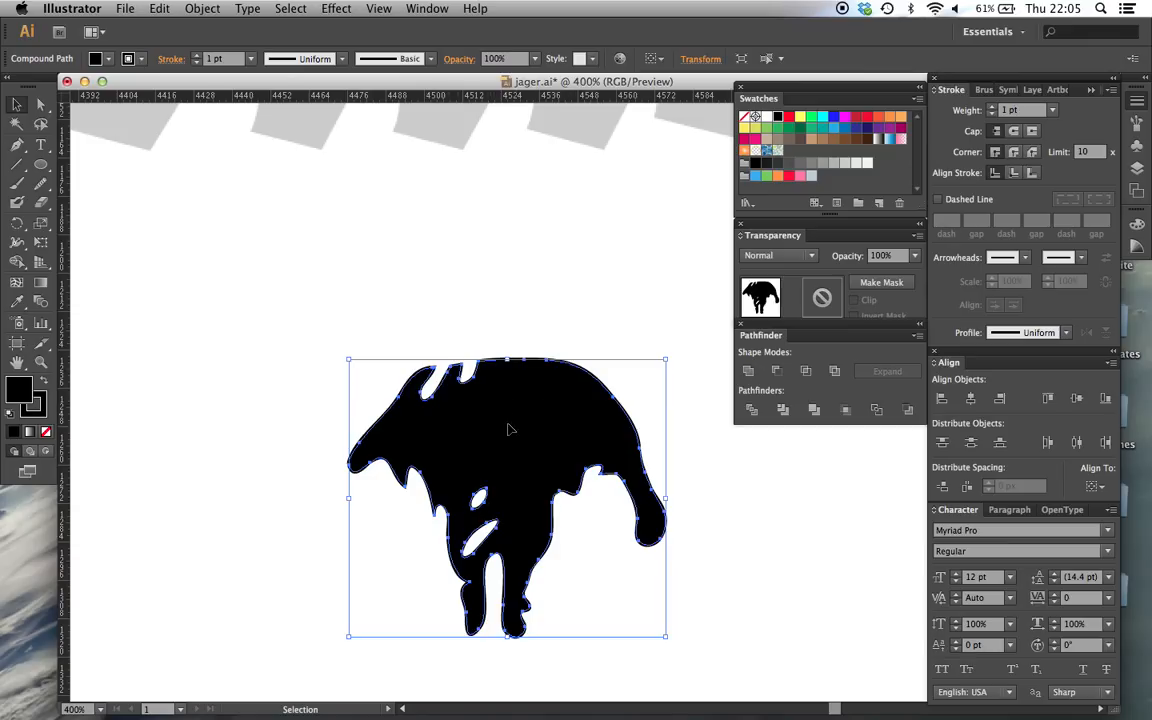
right_click(505, 421)
mouse_move(588, 566)
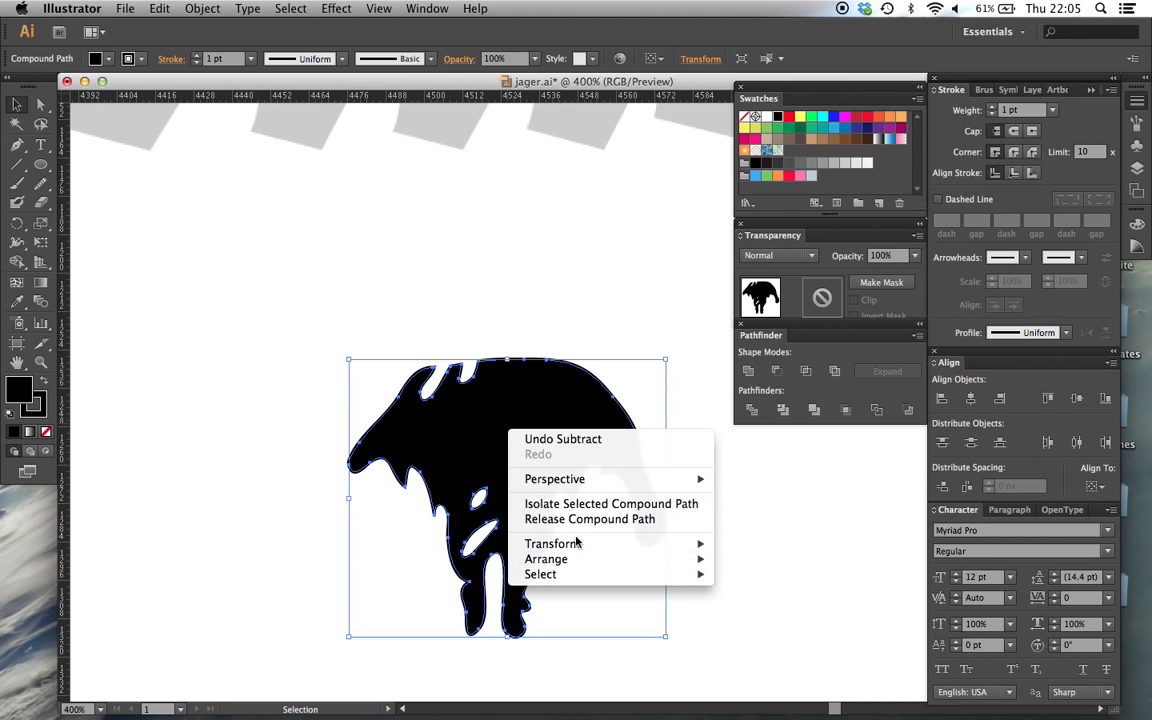
left_click(491, 516)
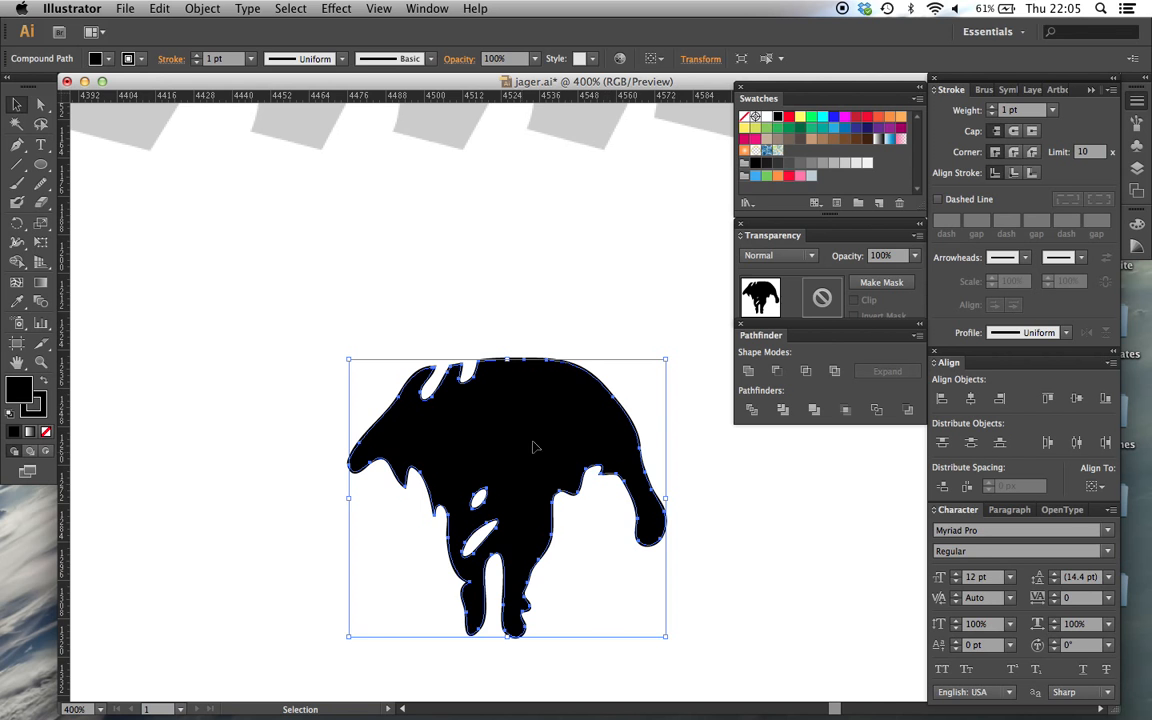
Step: Move the cut-out forehead copy up beneath the emblem and delete it
left_click(587, 287)
key("super+minus")
key("super+minus")
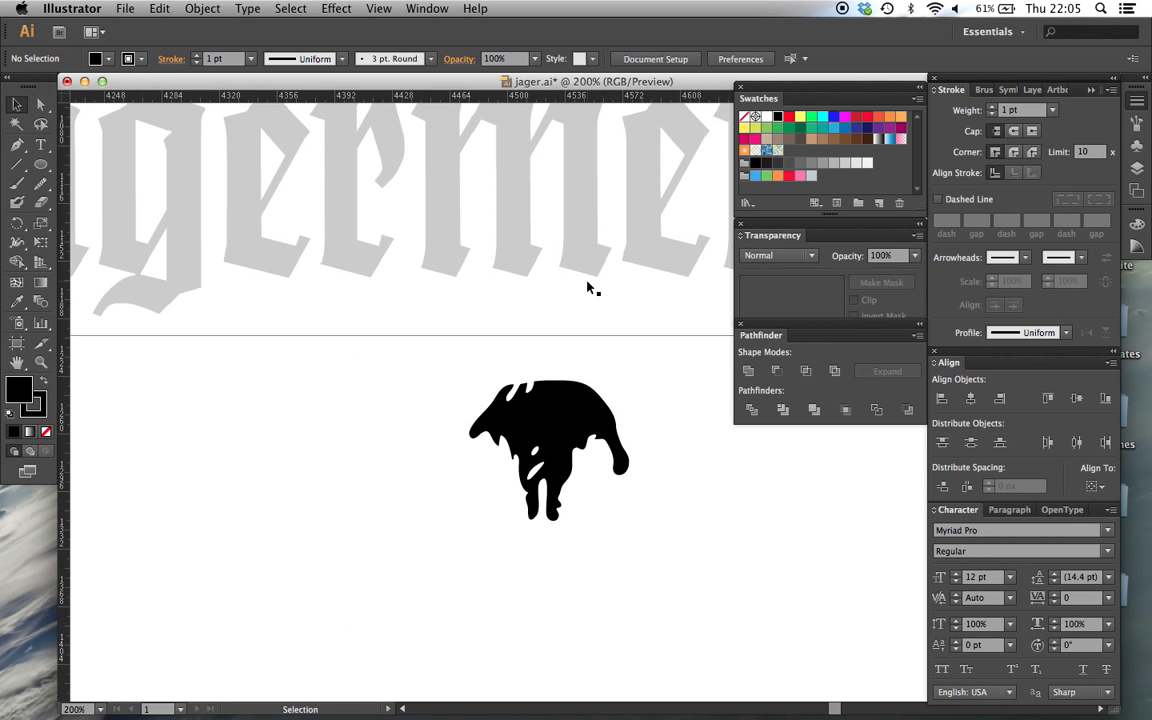
scroll(572, 462, "up", 5)
left_click_drag(535, 650, 543, 278)
scroll(543, 278, "up", 4)
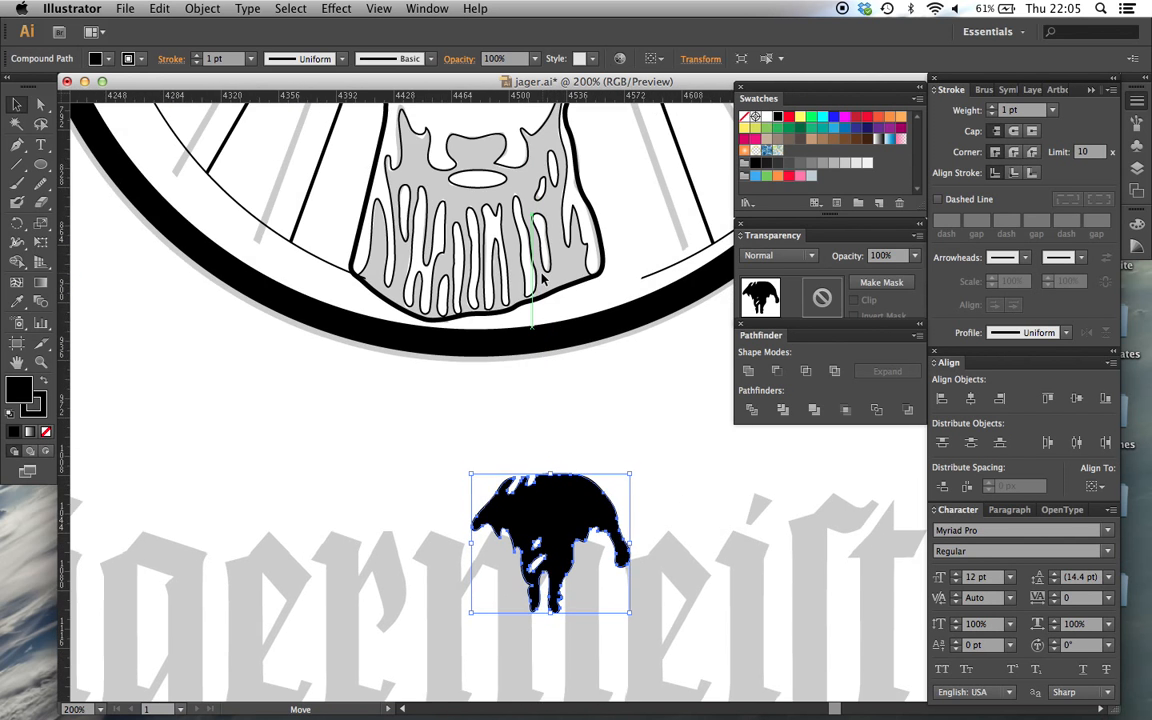
key("super+minus")
key("super+minus")
key("super+minus")
scroll(560, 300, "up", 3)
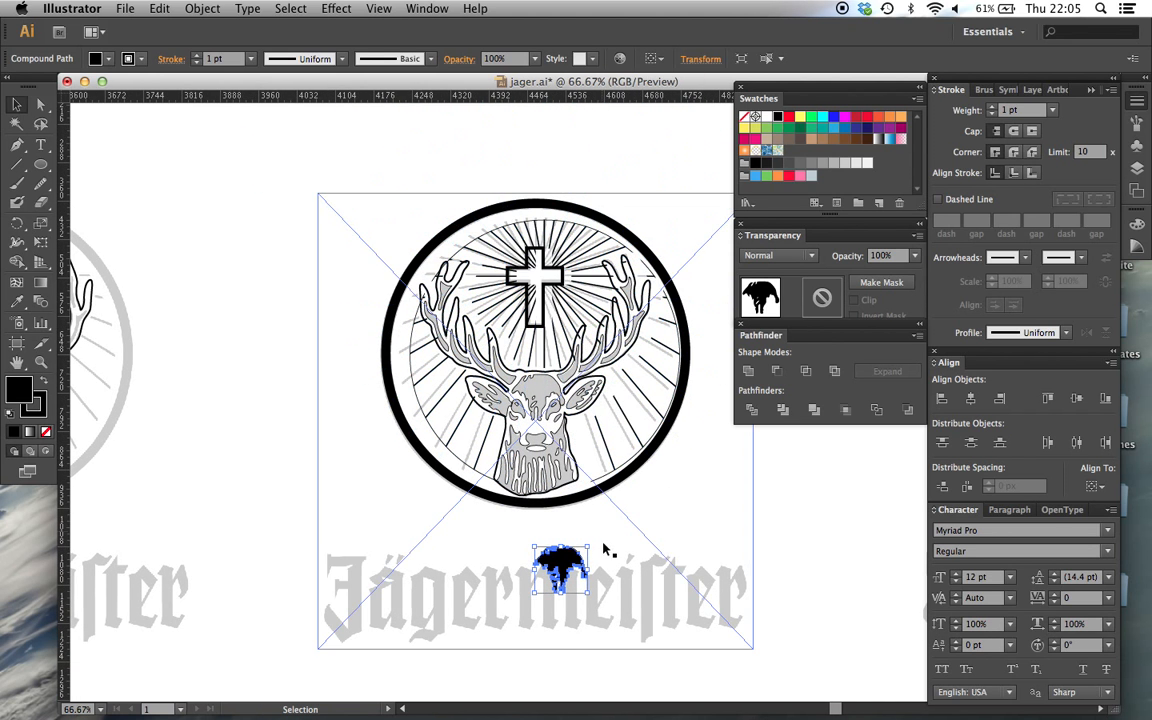
key("super+equal")
key("super+equal")
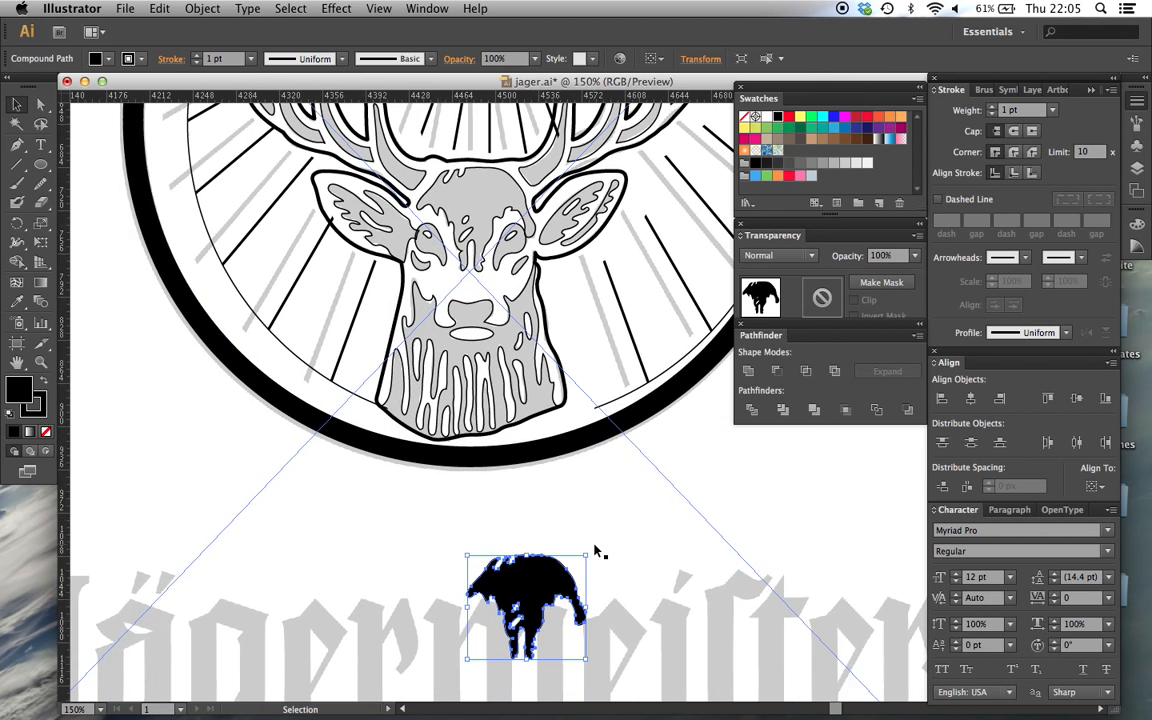
key("Delete")
scroll(530, 581, "up", 5)
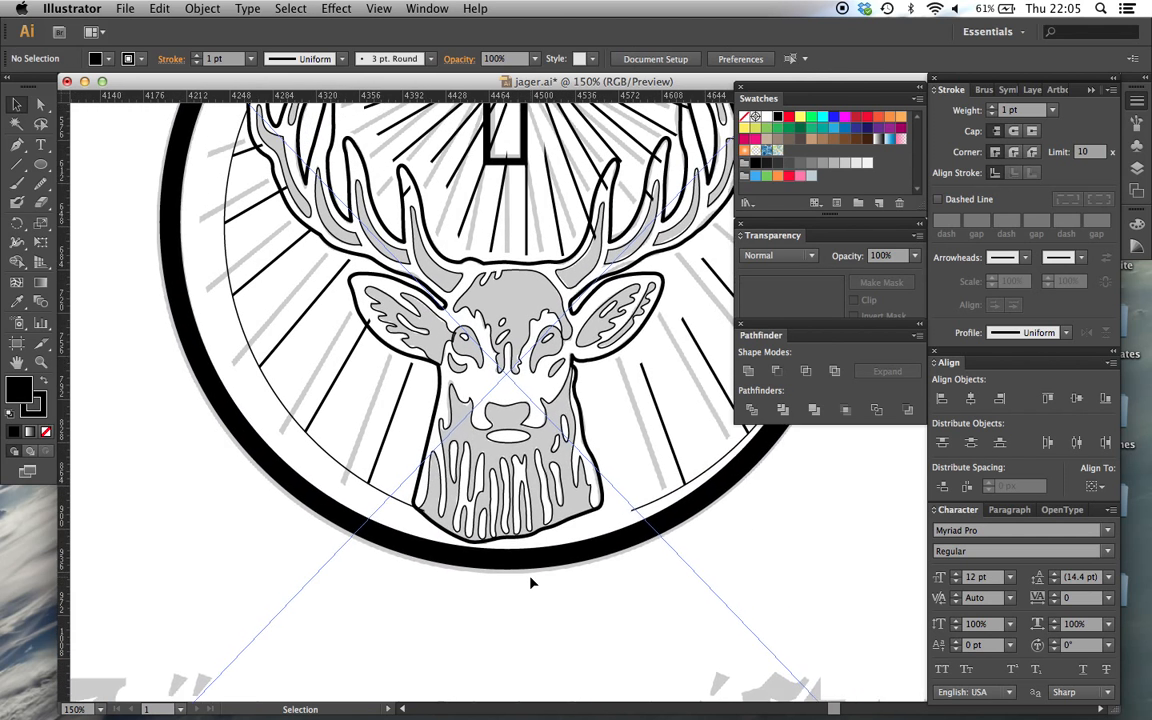
Step: Give the innermost detail shape of the left antler a black fill and no stroke
key("a")
key("super+equal")
key("super+equal")
key("v")
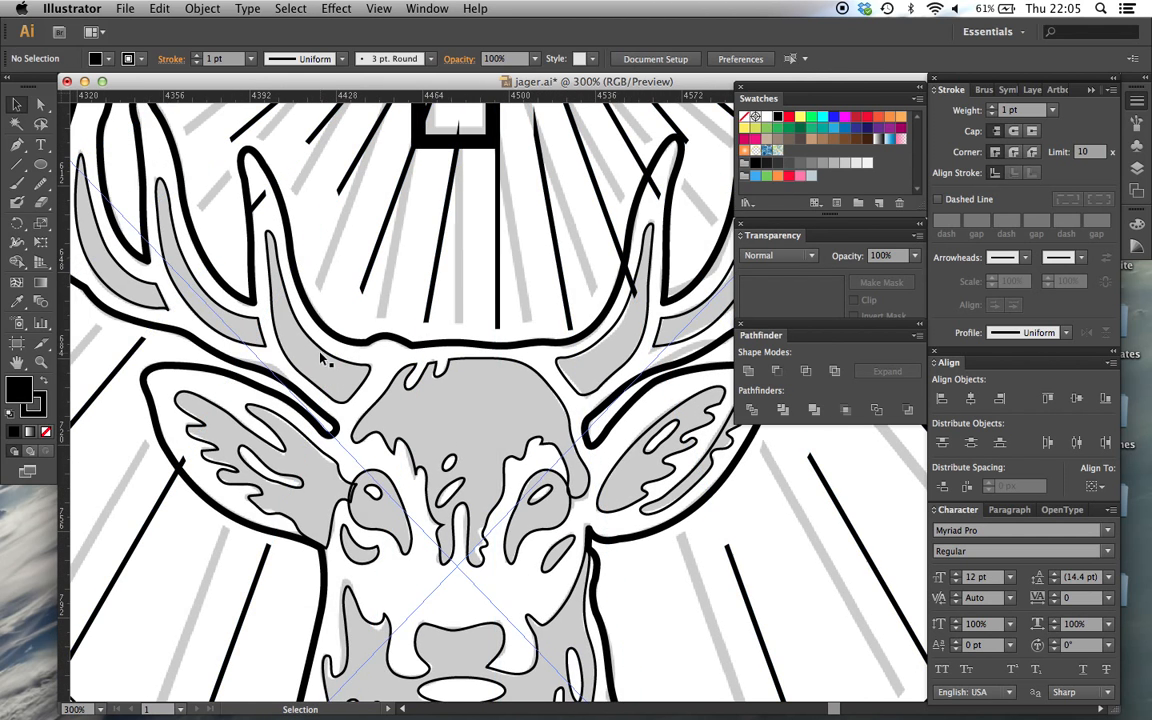
left_click(315, 345)
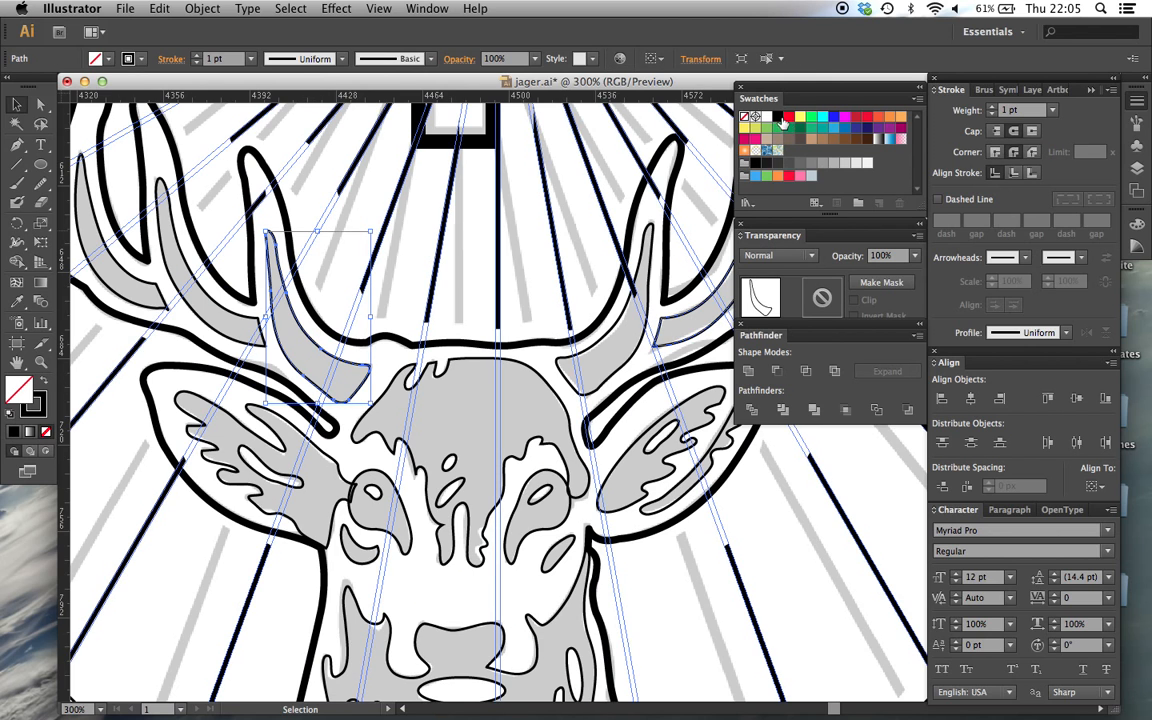
left_click(779, 118)
left_click(40, 400)
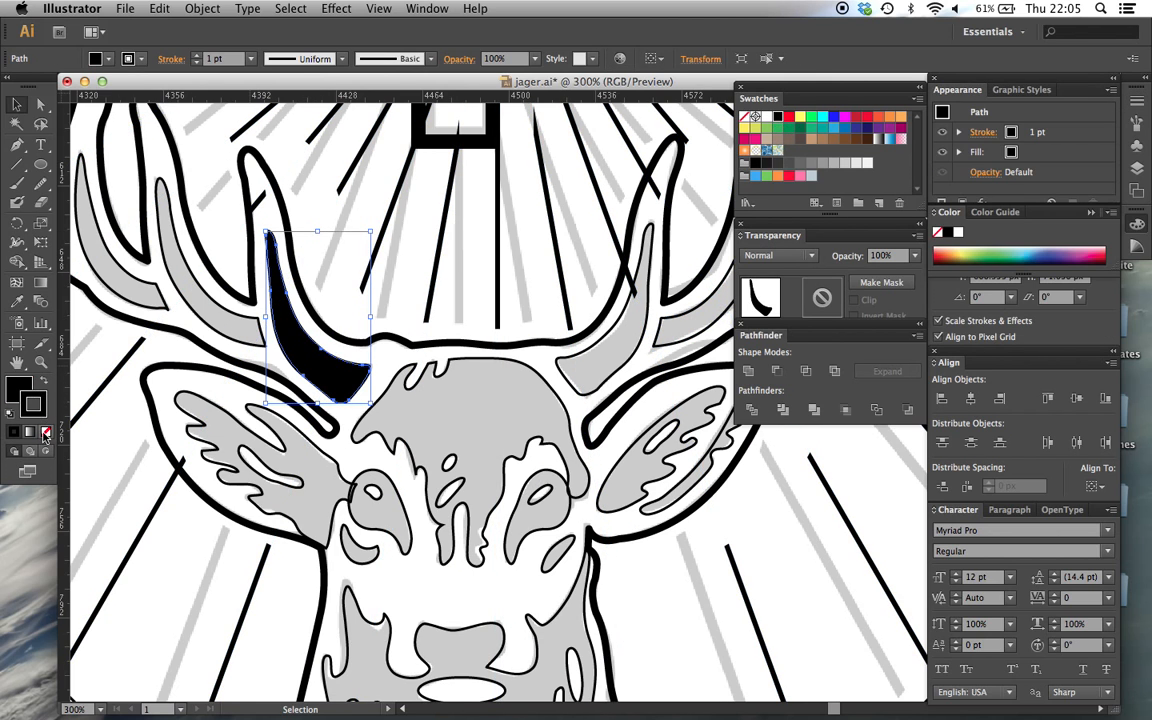
left_click(45, 432)
Step: Lock the masked rays group behind the antlers
scroll(228, 287, "left", 10)
scroll(228, 287, "up", 5)
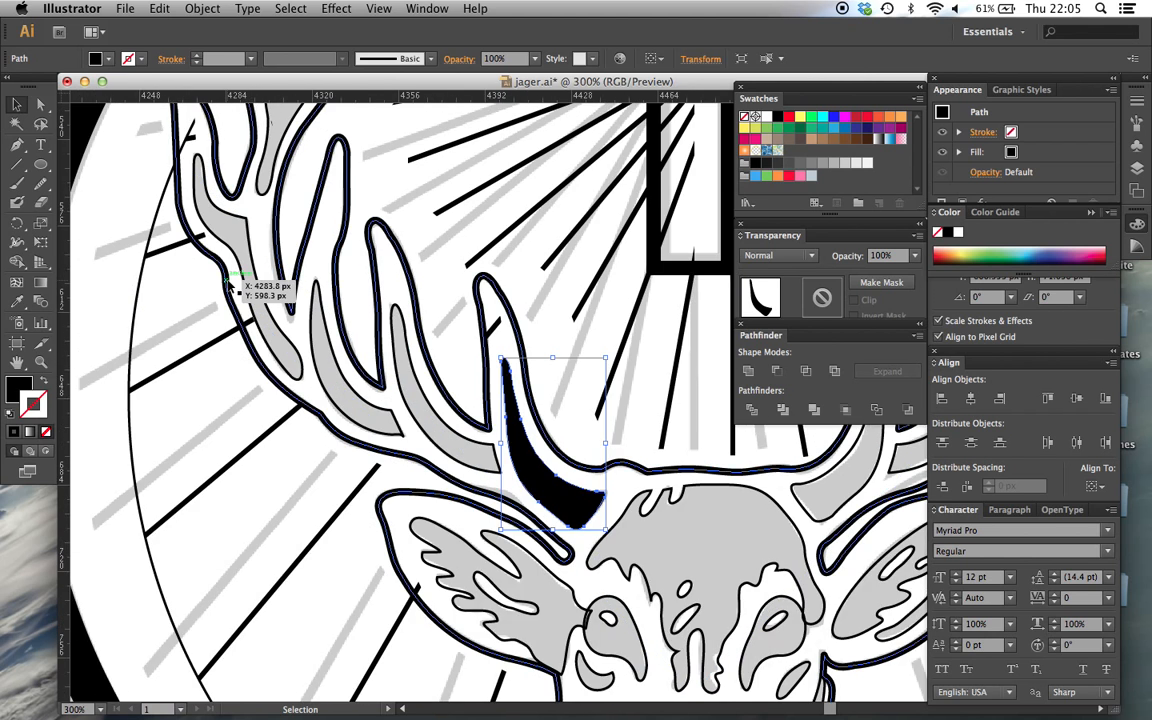
scroll(228, 287, "up", 3)
scroll(228, 287, "left", 2)
left_click(283, 312)
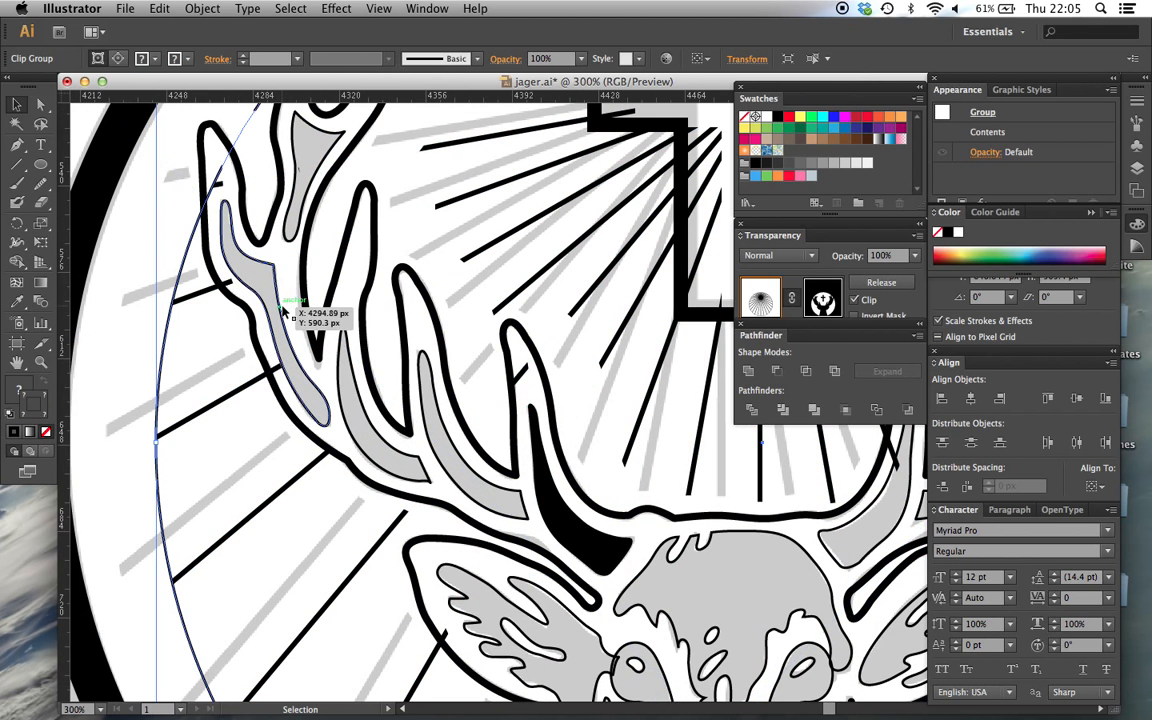
left_click(113, 398)
left_click(160, 388)
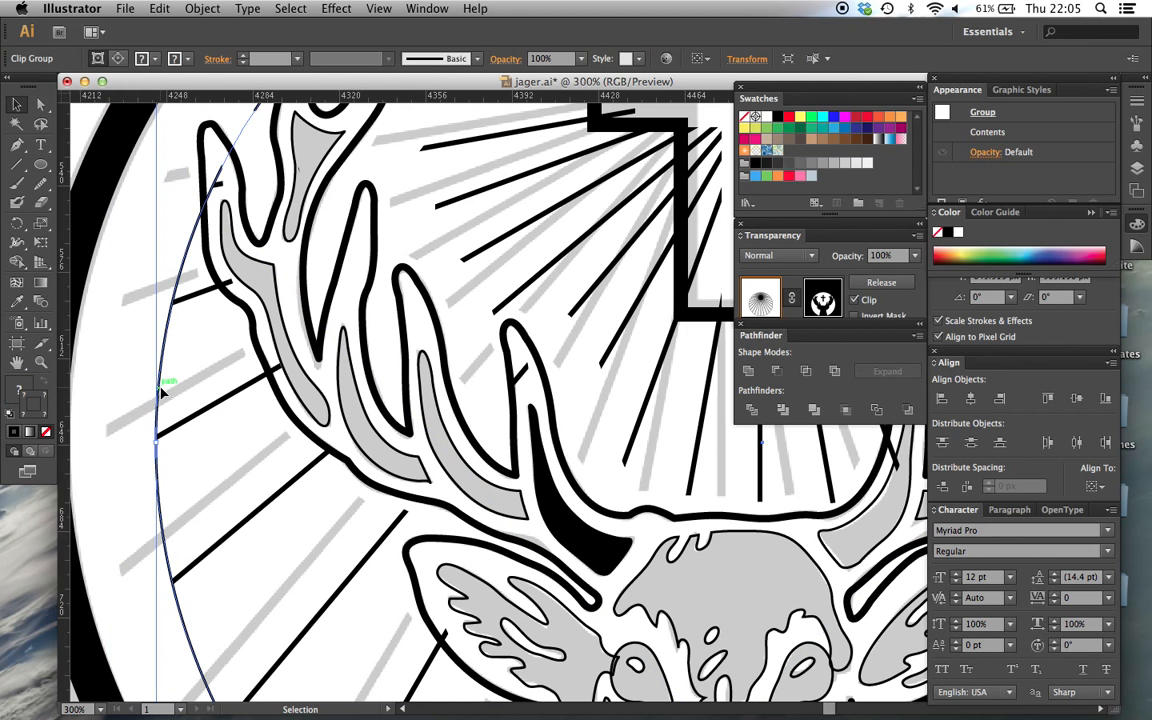
key("super+2")
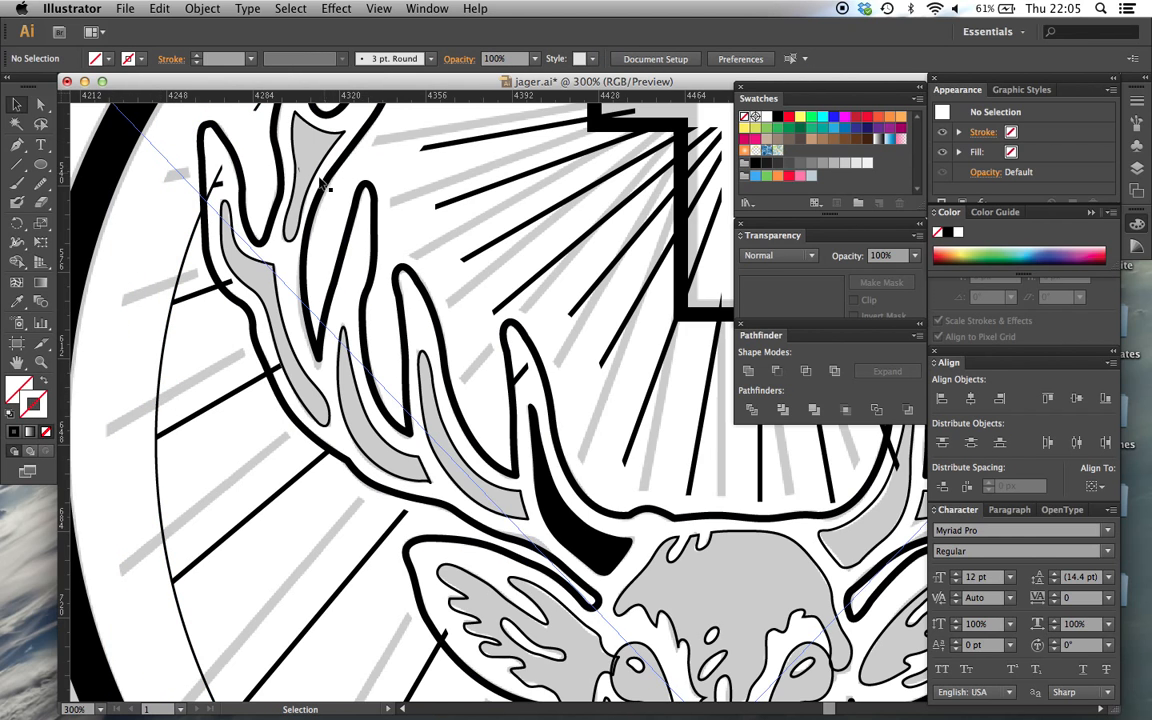
Step: Give the four remaining unfilled detail shapes of the left antler the innermost shape's black fill and no stroke using the Eyedropper
left_click(313, 178)
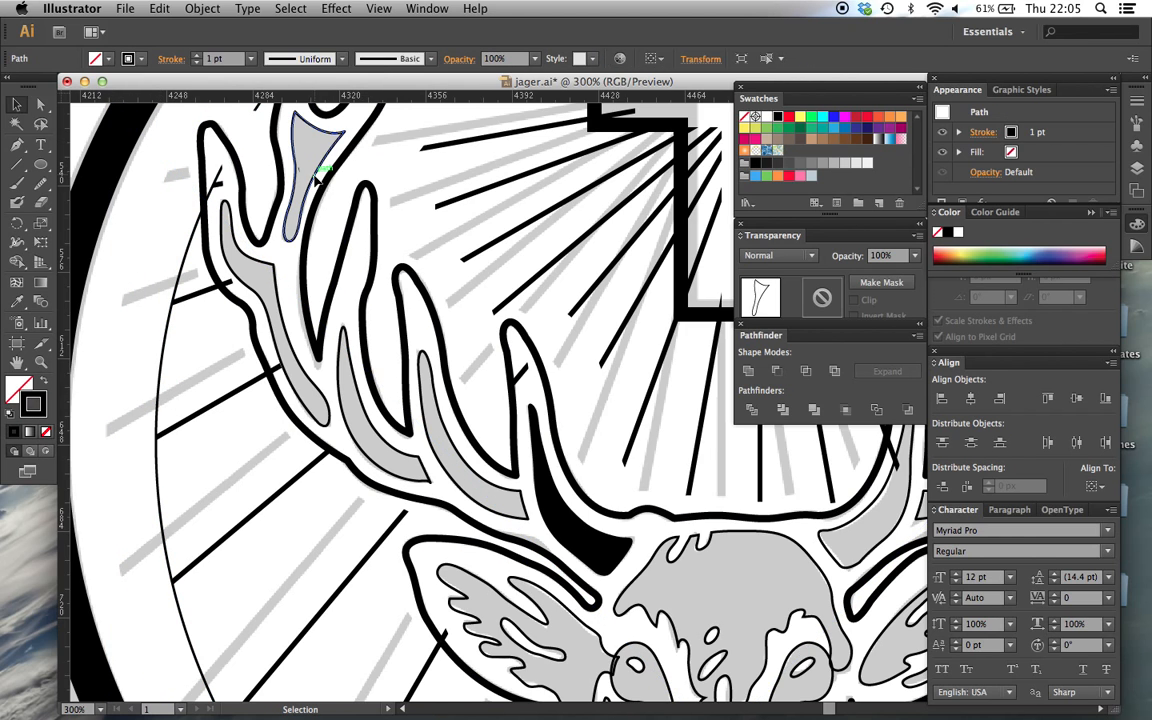
left_click(281, 305, "shift")
left_click(352, 392, "shift")
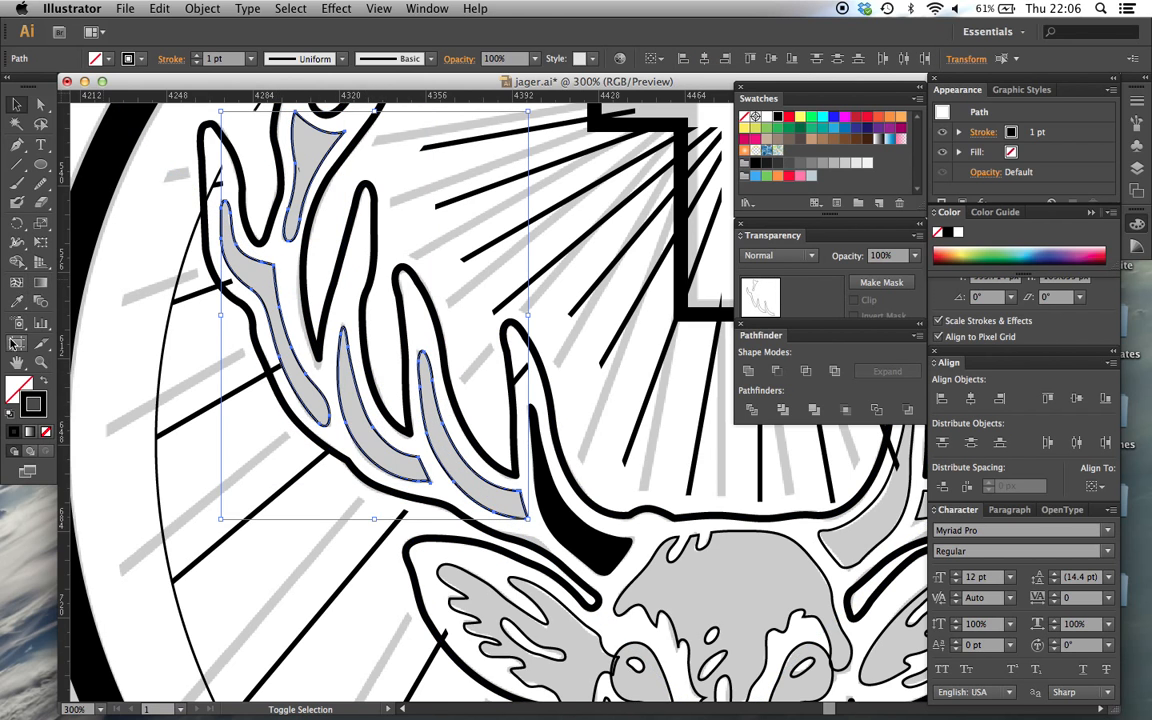
left_click(16, 305)
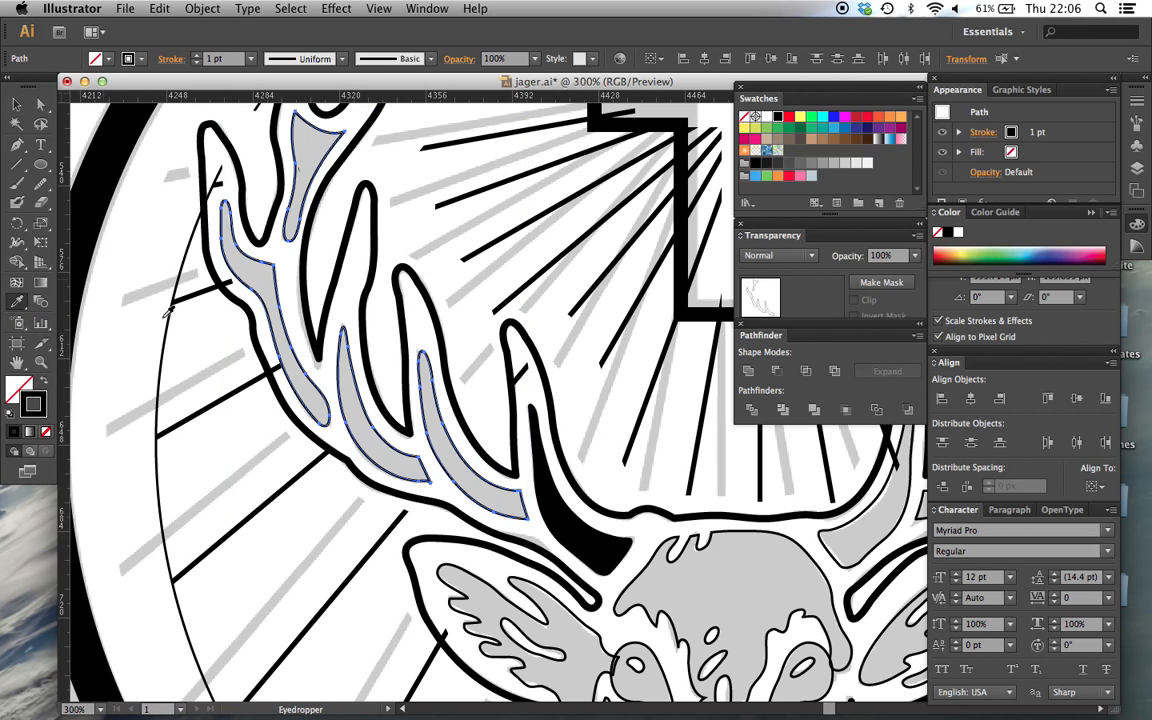
left_click(543, 471)
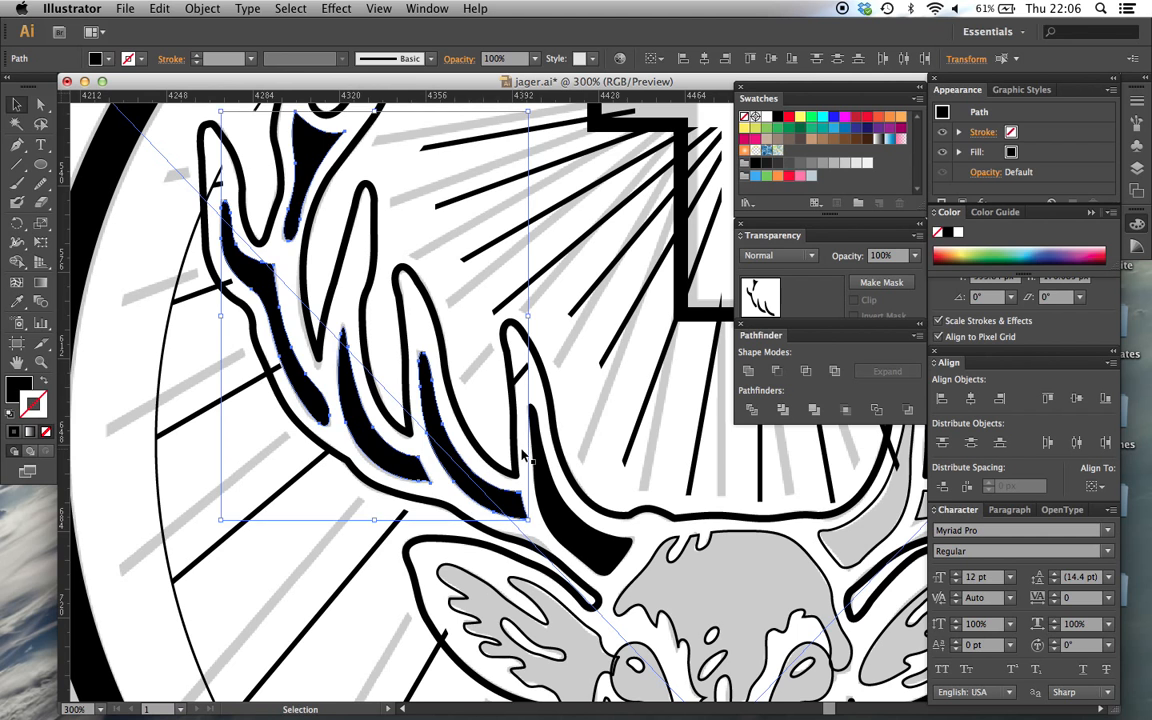
key("super+minus")
key("super+minus")
key("super+minus")
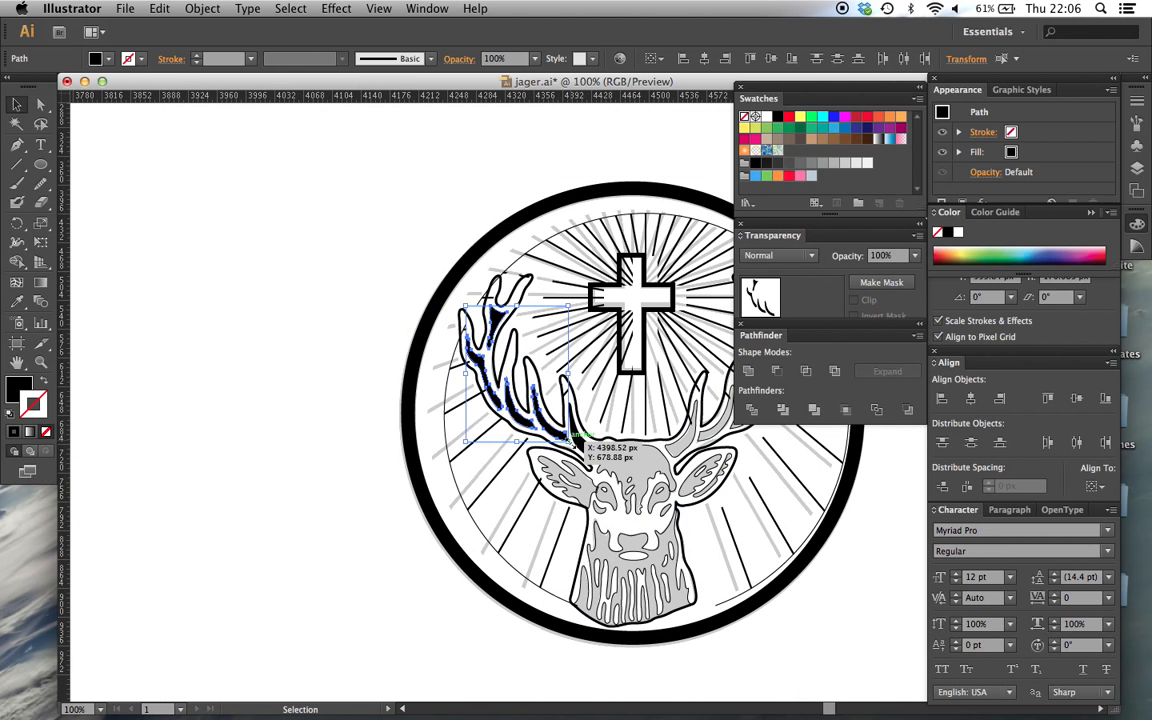
left_click(331, 416)
Step: Group the five black detail shapes of the left antler
key("super+plus")
key("super+plus")
key("super+plus")
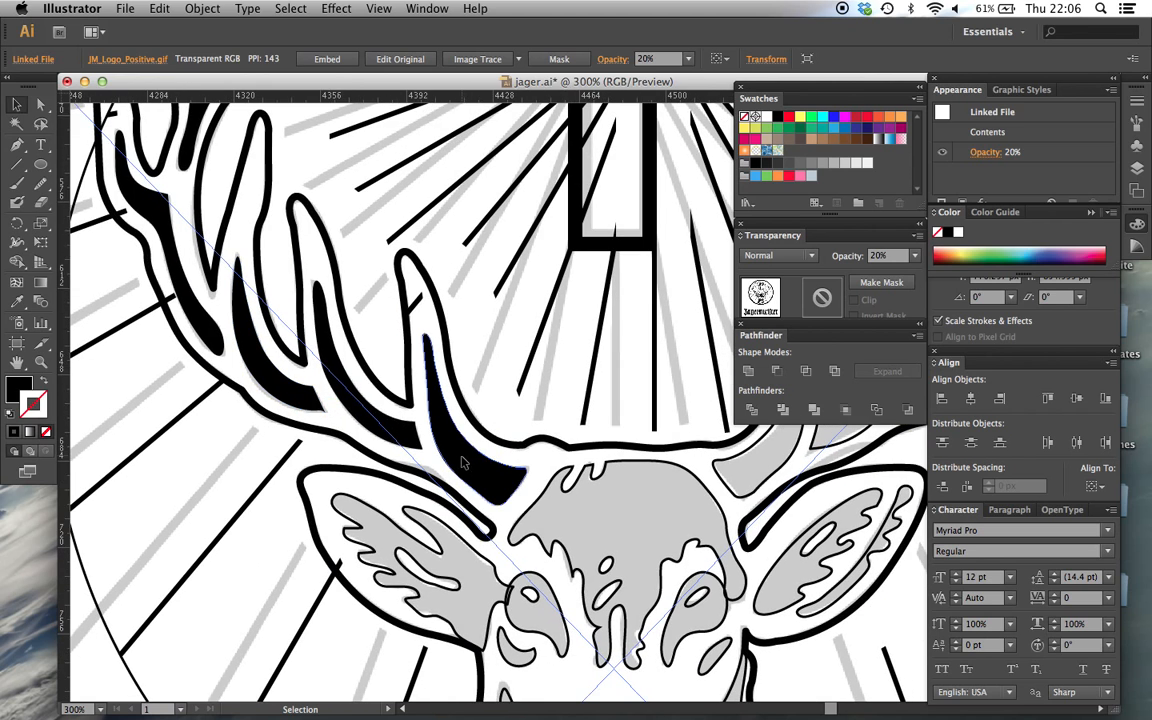
left_click(461, 462)
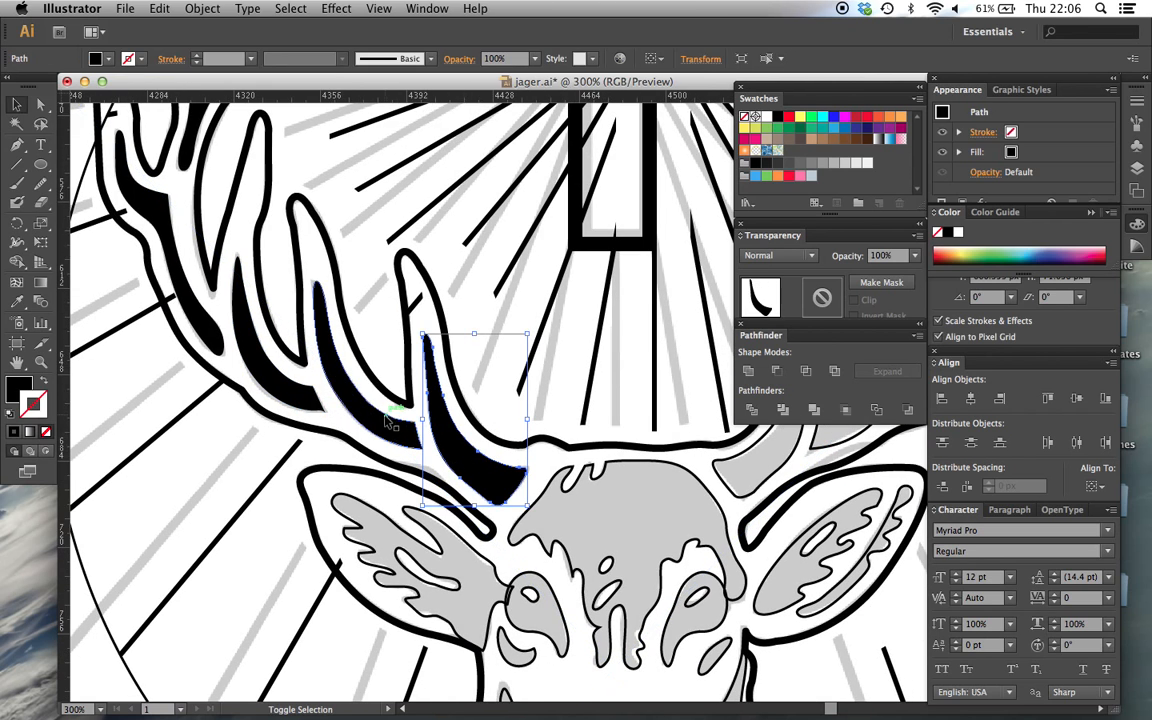
left_click(347, 384, "shift")
left_click(250, 368, "shift")
scroll(248, 371, "up", 1)
scroll(248, 371, "up", 4)
scroll(248, 371, "left", 3)
left_click(205, 311, "shift")
left_click(234, 151, "shift")
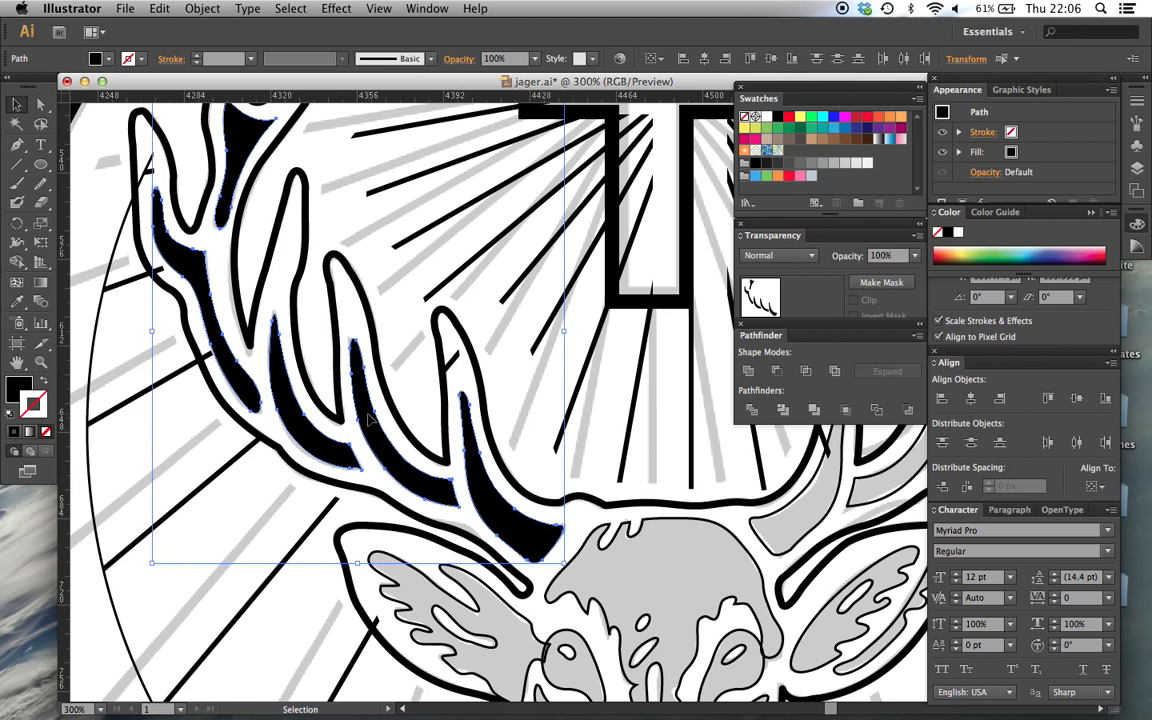
right_click(369, 418)
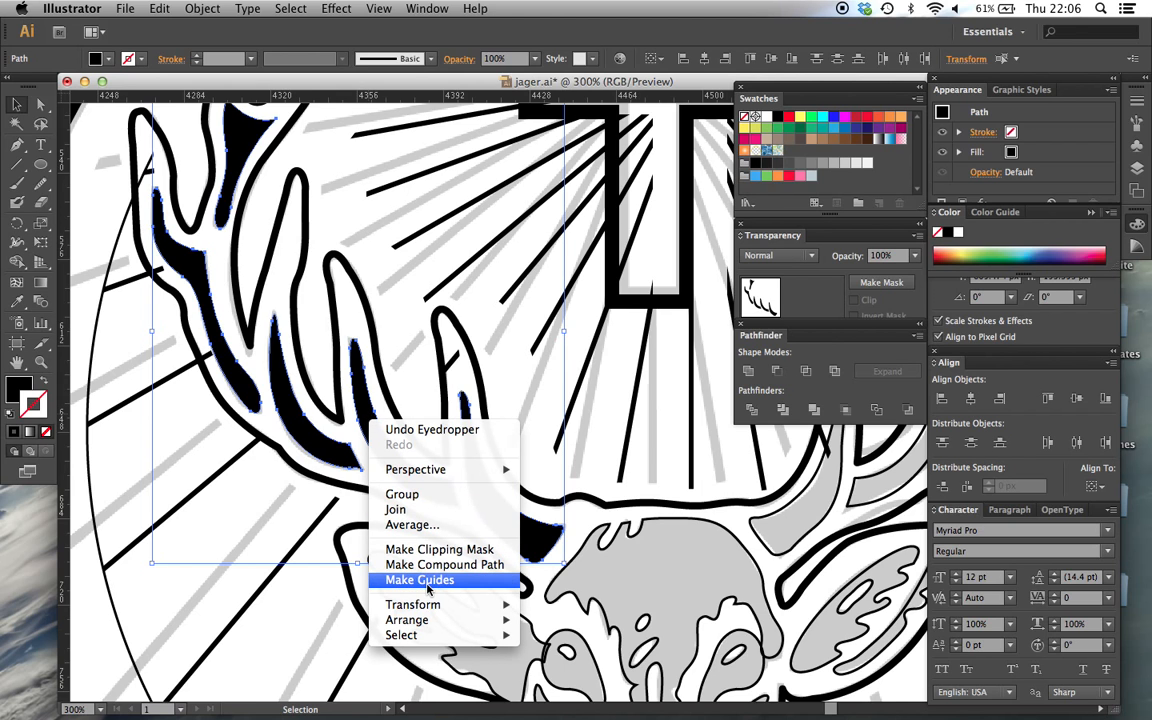
left_click(423, 503)
left_click(489, 342)
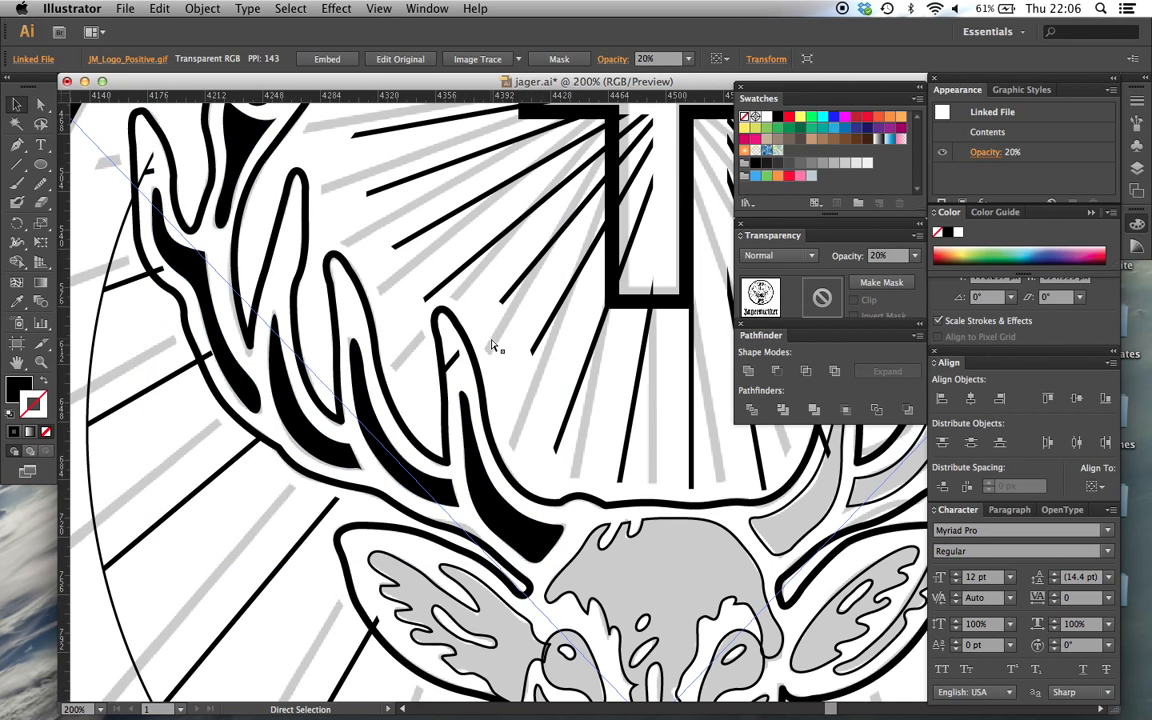
Step: Examine the finished black-filled emblem beside the partly filled one, along with the grey wordmark beneath it
key("super+minus")
key("super+minus")
scroll(492, 345, "down", 2)
scroll(492, 345, "right", 3)
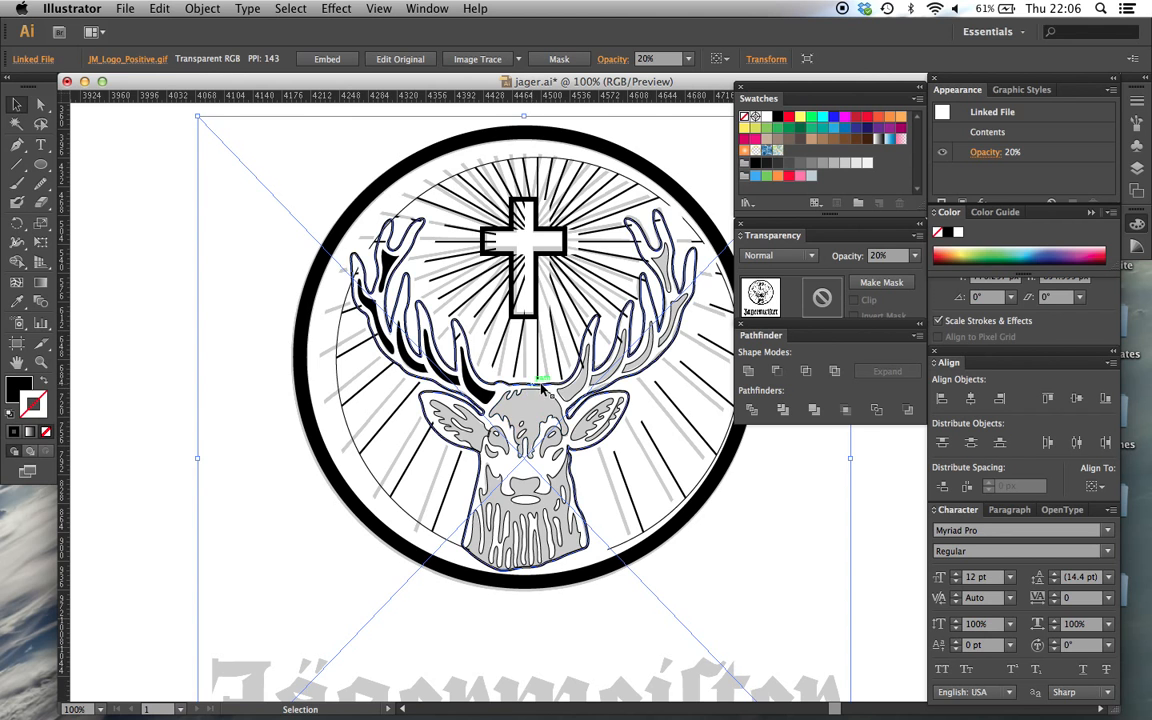
scroll(555, 409, "right", 8)
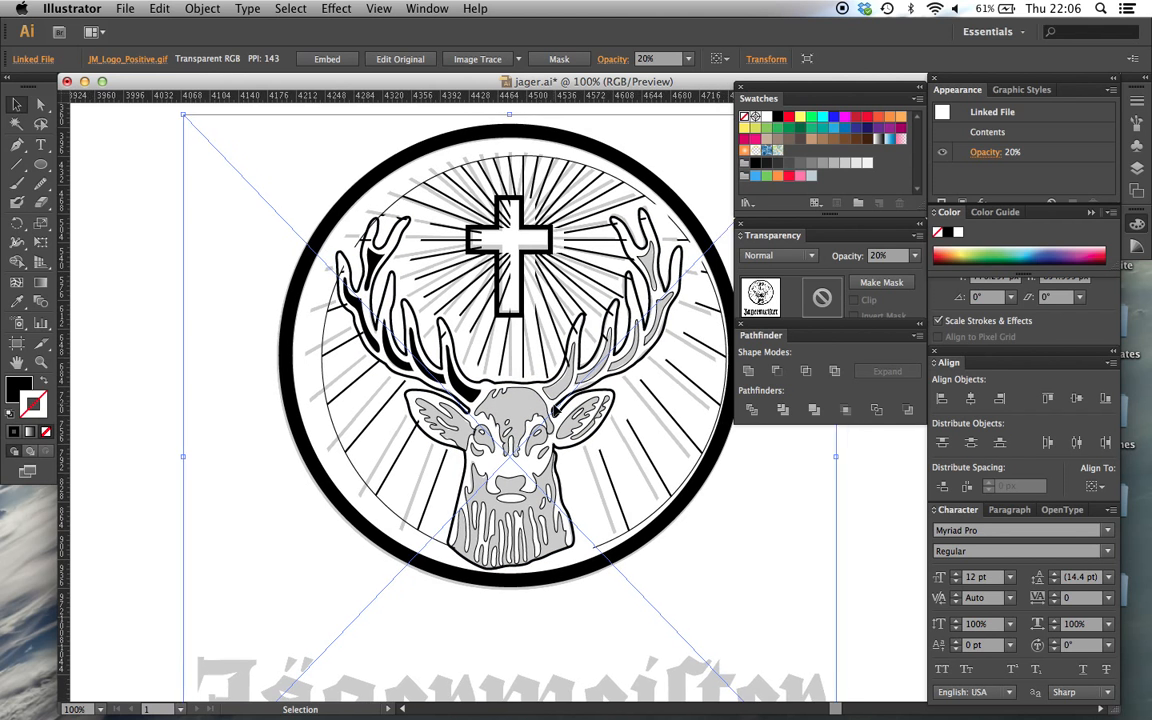
scroll(555, 409, "right", 8)
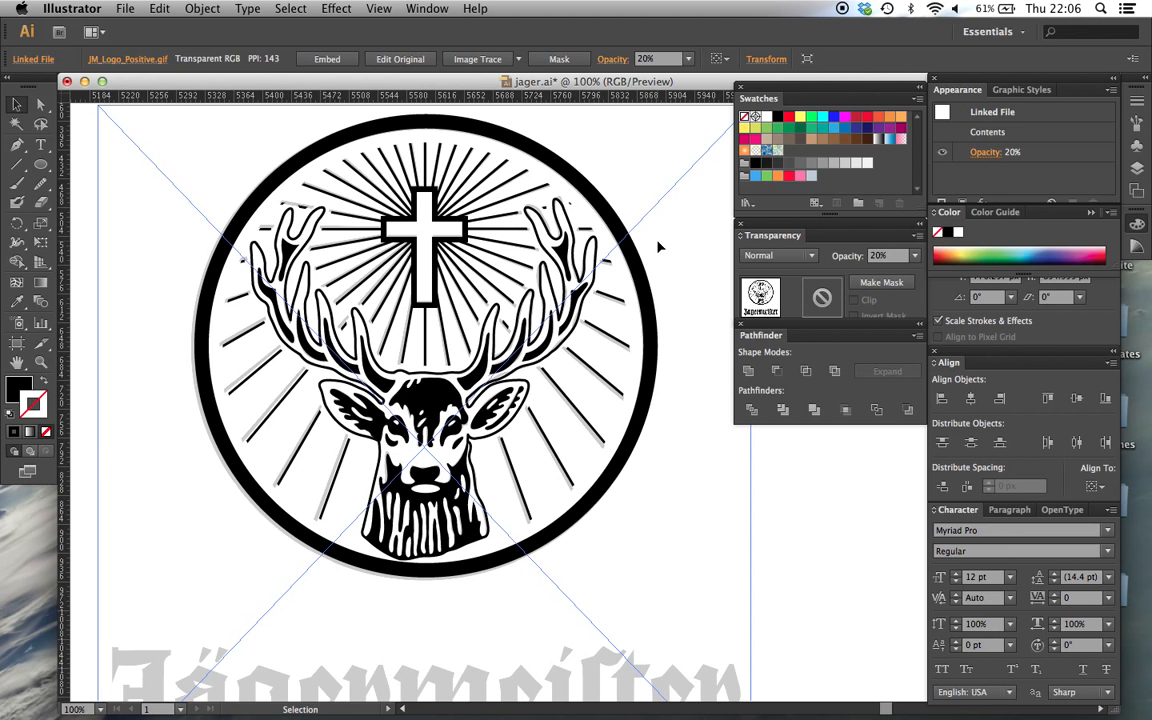
scroll(658, 246, "down", 2)
scroll(658, 246, "left", 1)
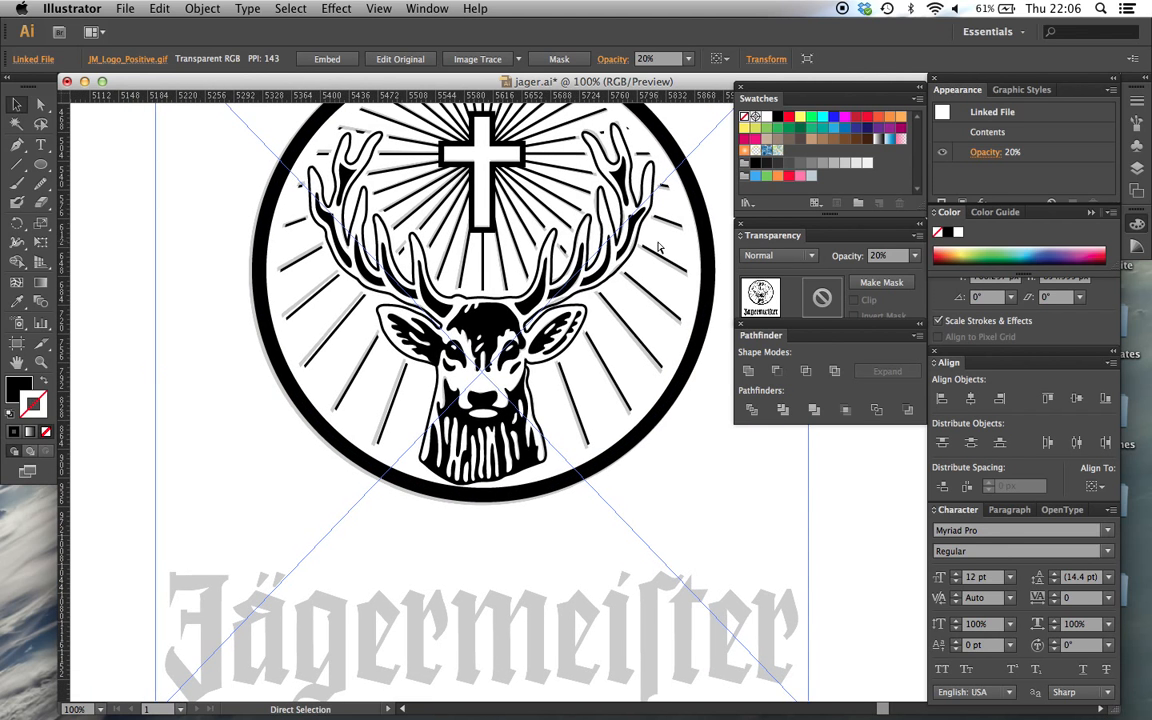
key("super+shift+a")
scroll(515, 295, "up", 3)
scroll(515, 295, "left", 1)
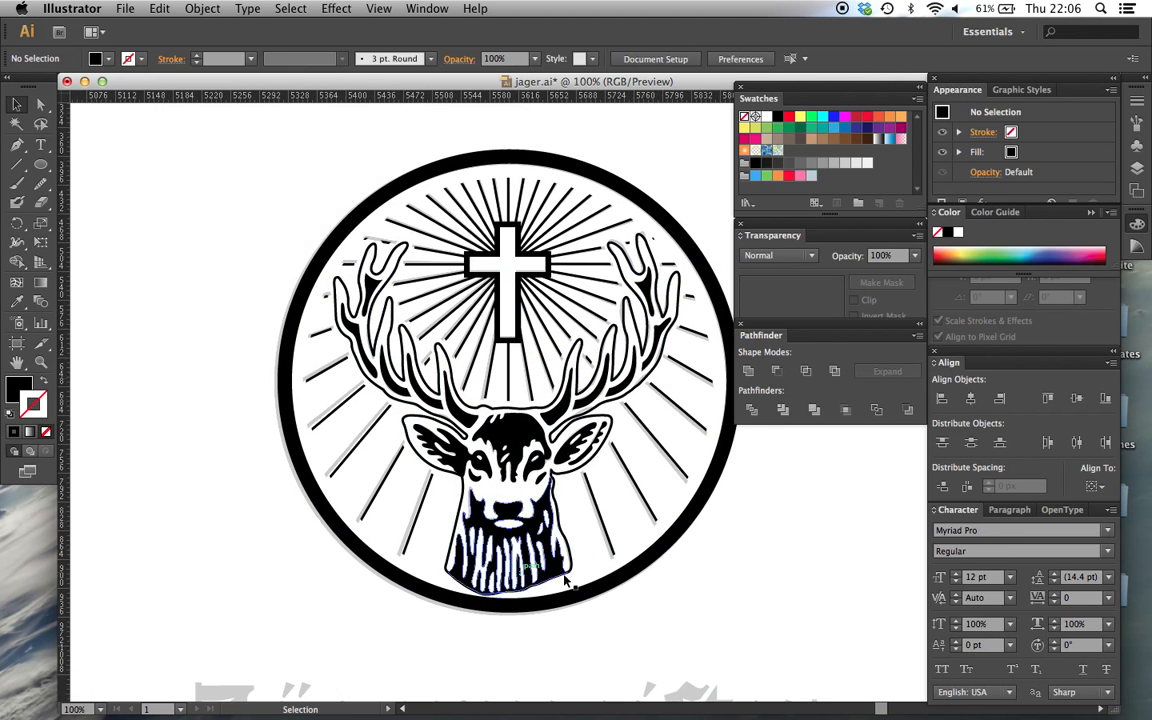
scroll(497, 255, "down", 8)
scroll(497, 255, "left", 1)
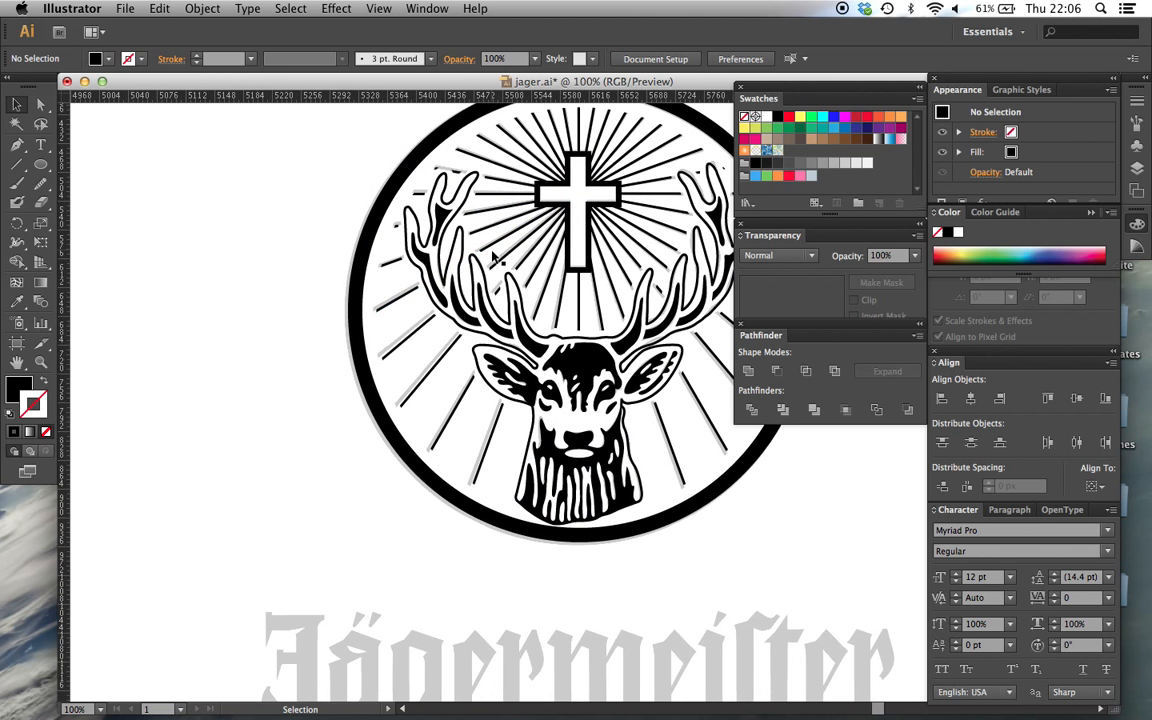
scroll(494, 254, "up", 1)
scroll(494, 254, "left", 1)
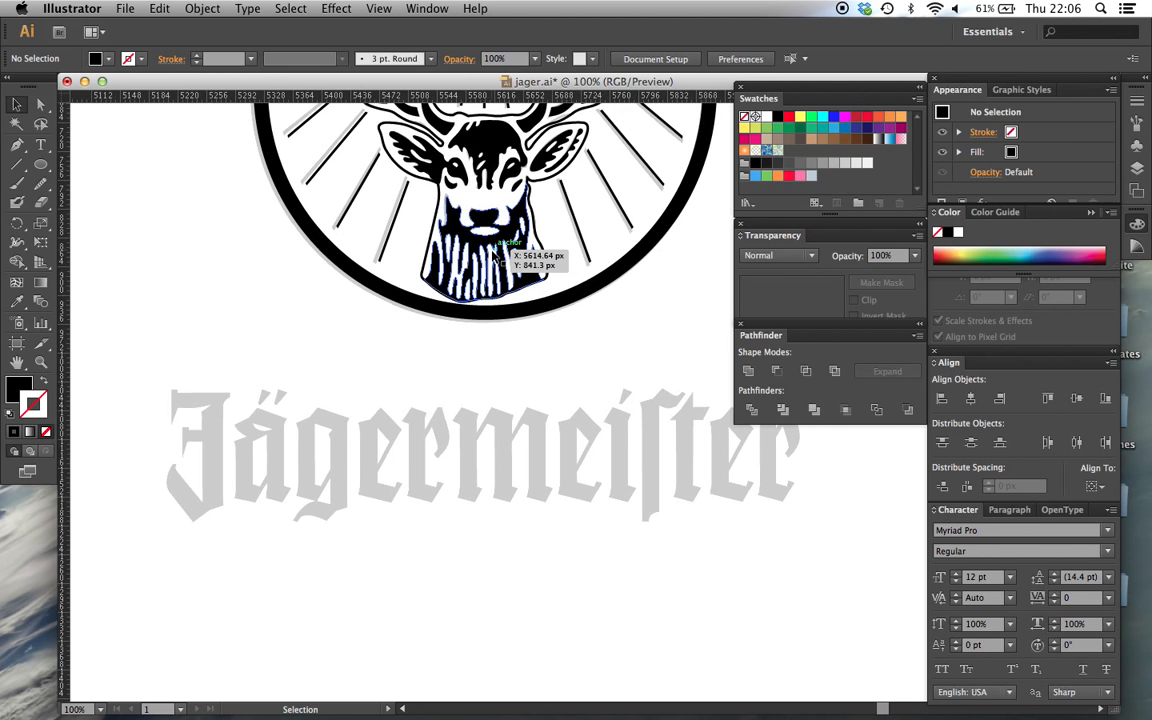
Step: Trace the top edge and curved upper-right corner of the wordmark's J with the Pen tool, using no fill and a 1 pt black stroke
scroll(256, 433, "left", 3)
scroll(256, 433, "down", 1)
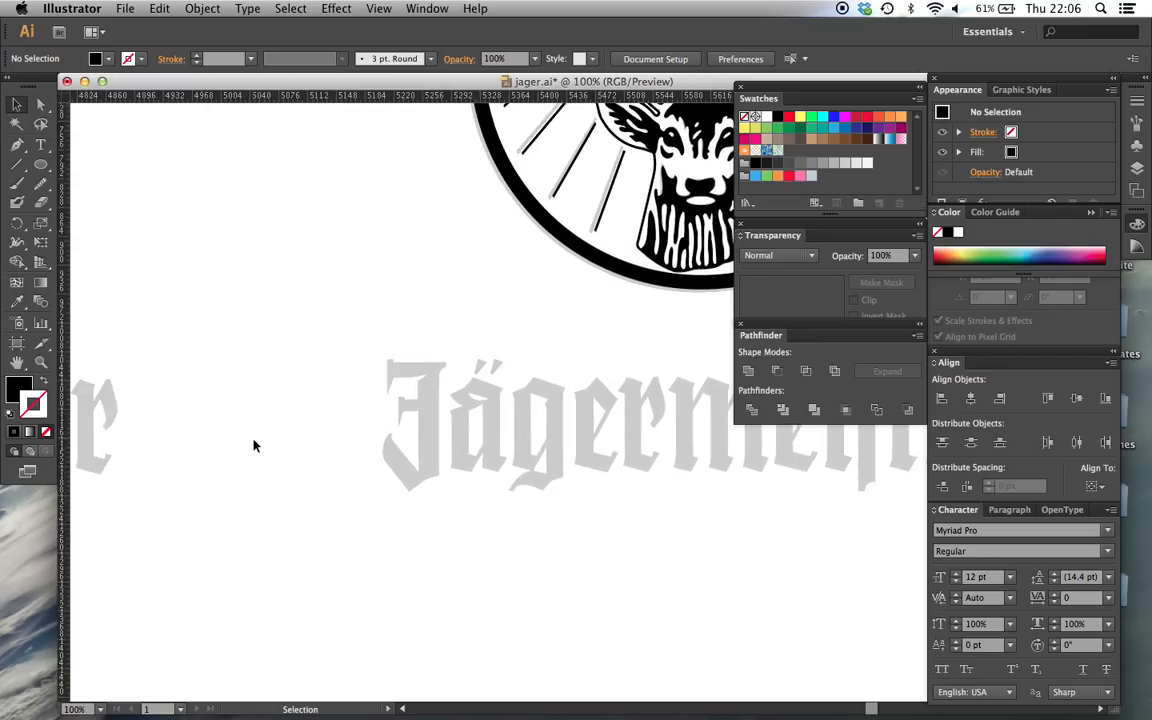
key("super+equal")
key("super+equal")
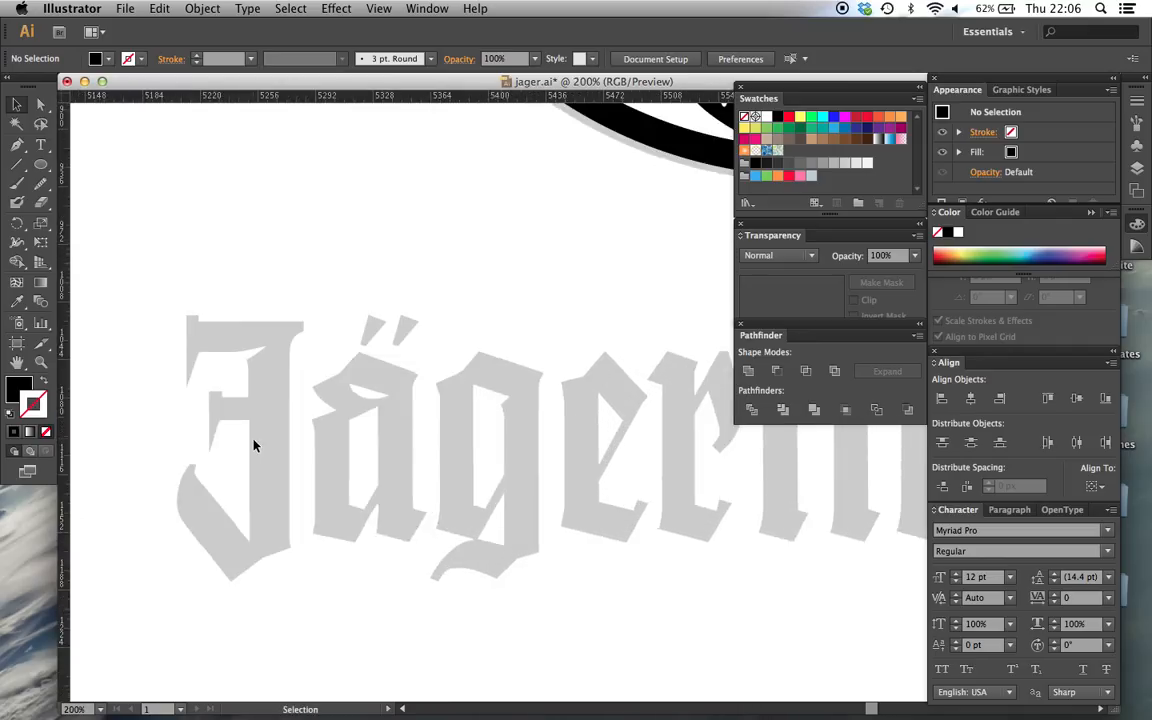
scroll(254, 440, "left", 3)
scroll(254, 440, "down", 1)
key("super+equal")
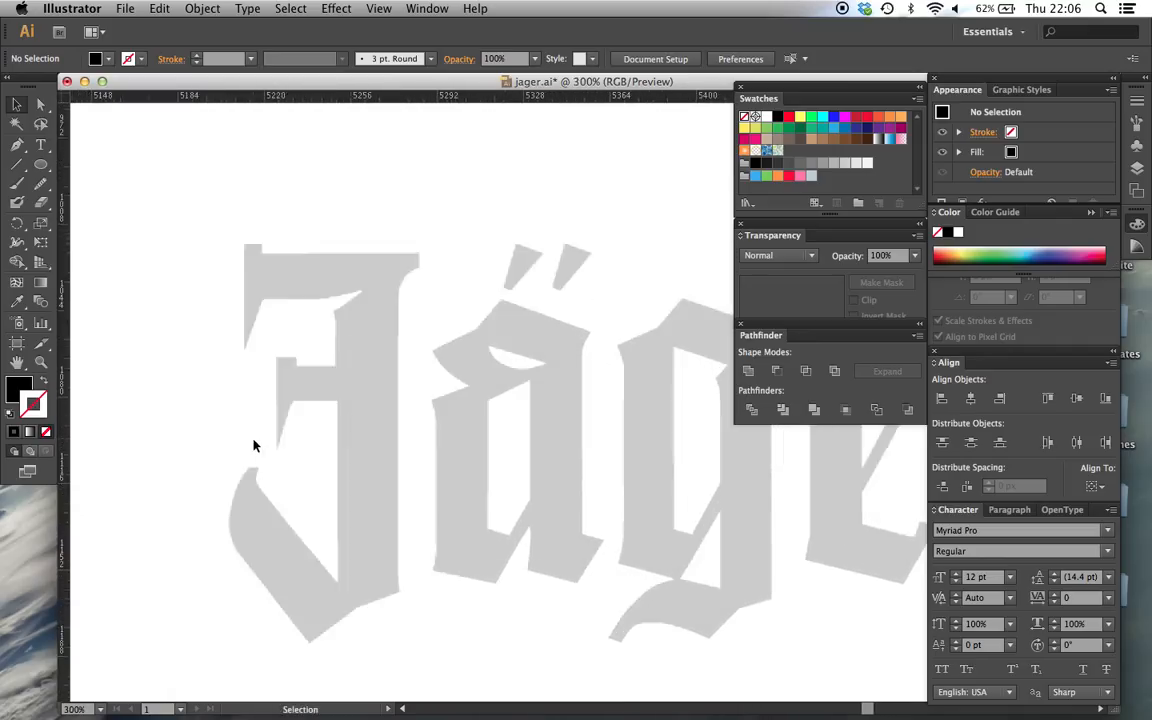
left_click(16, 148)
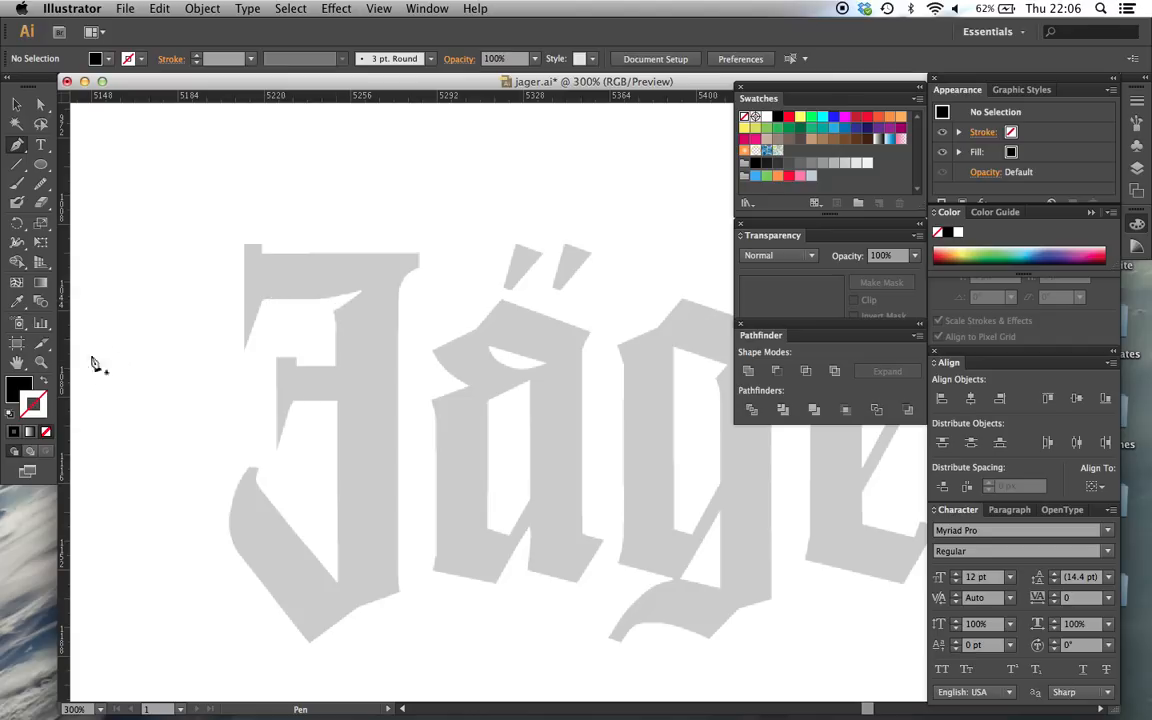
left_click(16, 386)
left_click(46, 433)
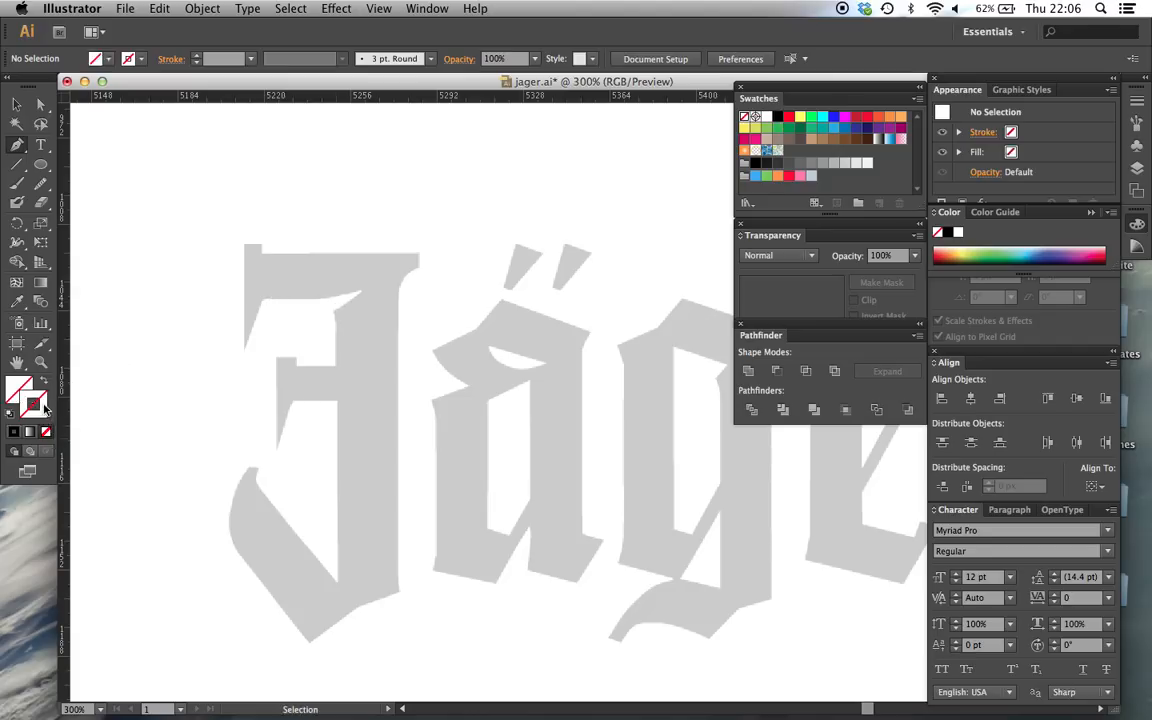
left_click(13, 434)
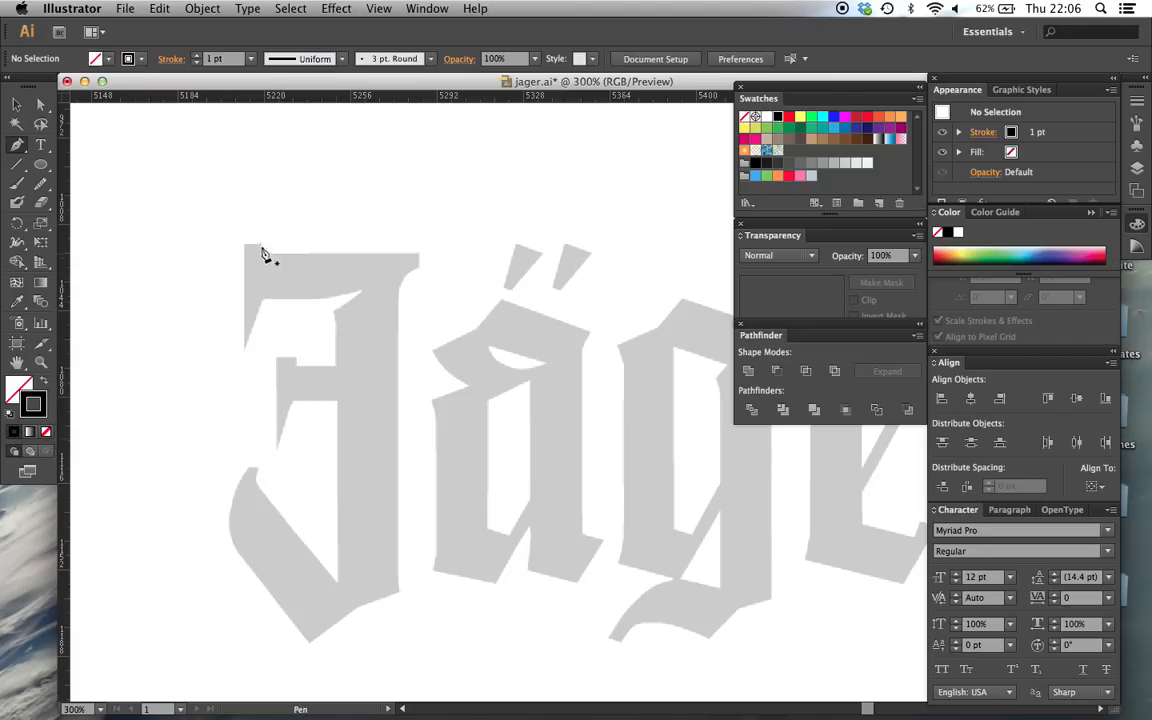
left_click_drag(244, 249, 262, 247)
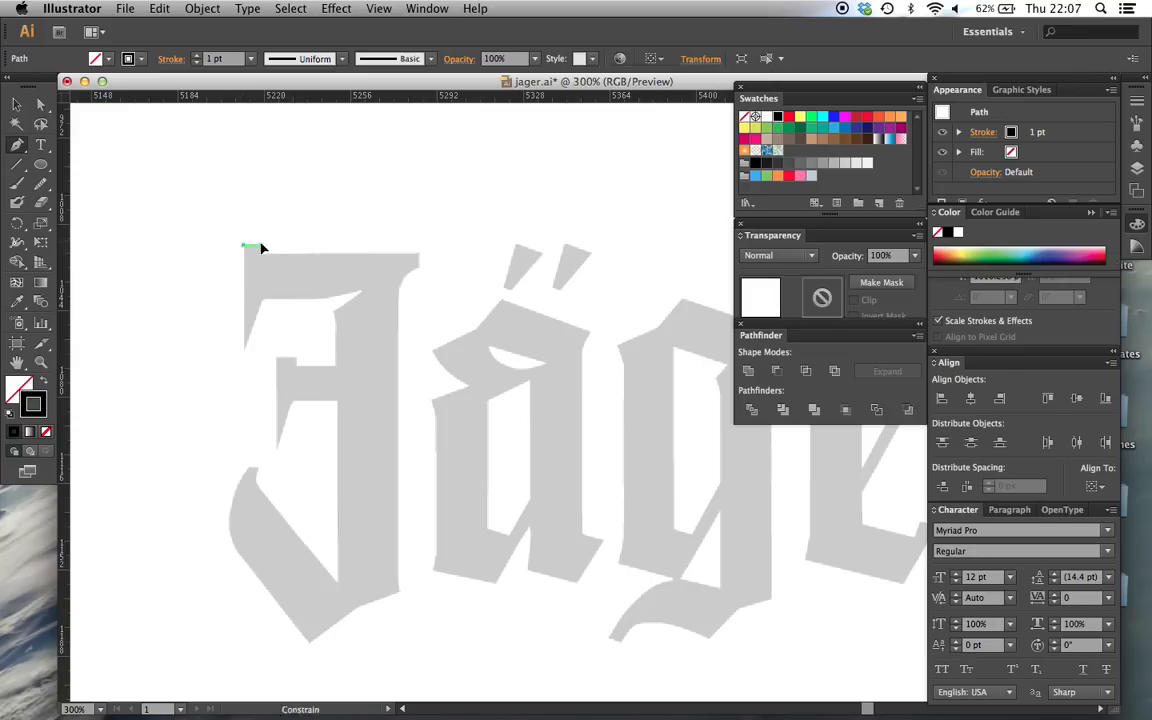
left_click(258, 248)
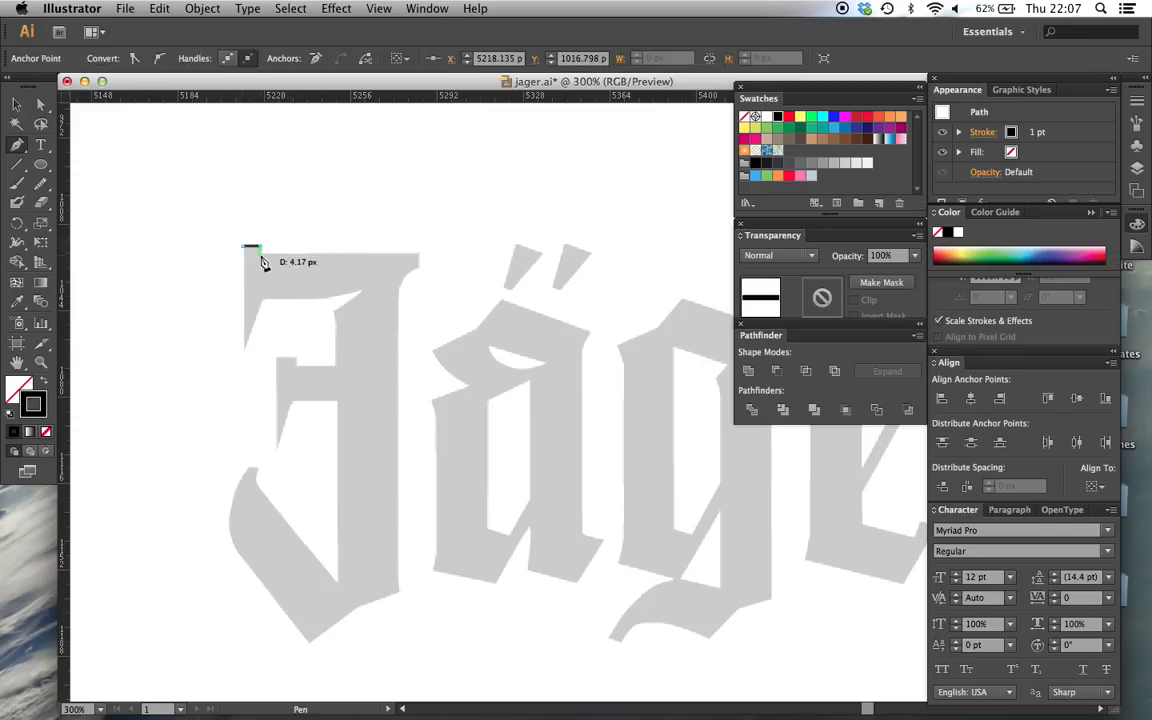
left_click(419, 257)
left_click_drag(409, 285, 400, 295)
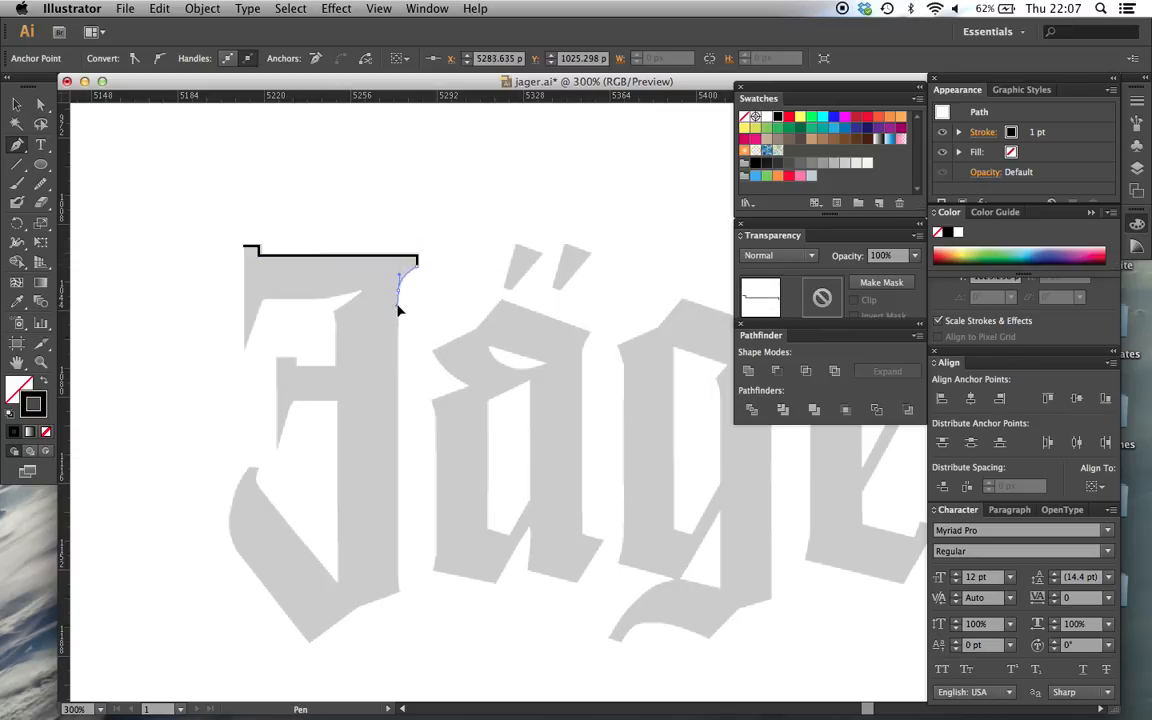
Step: Continue the J outline down the stem's right edge and around the pointed base to the lower-left corner
left_click_drag(399, 311, 400, 582)
left_click(398, 576)
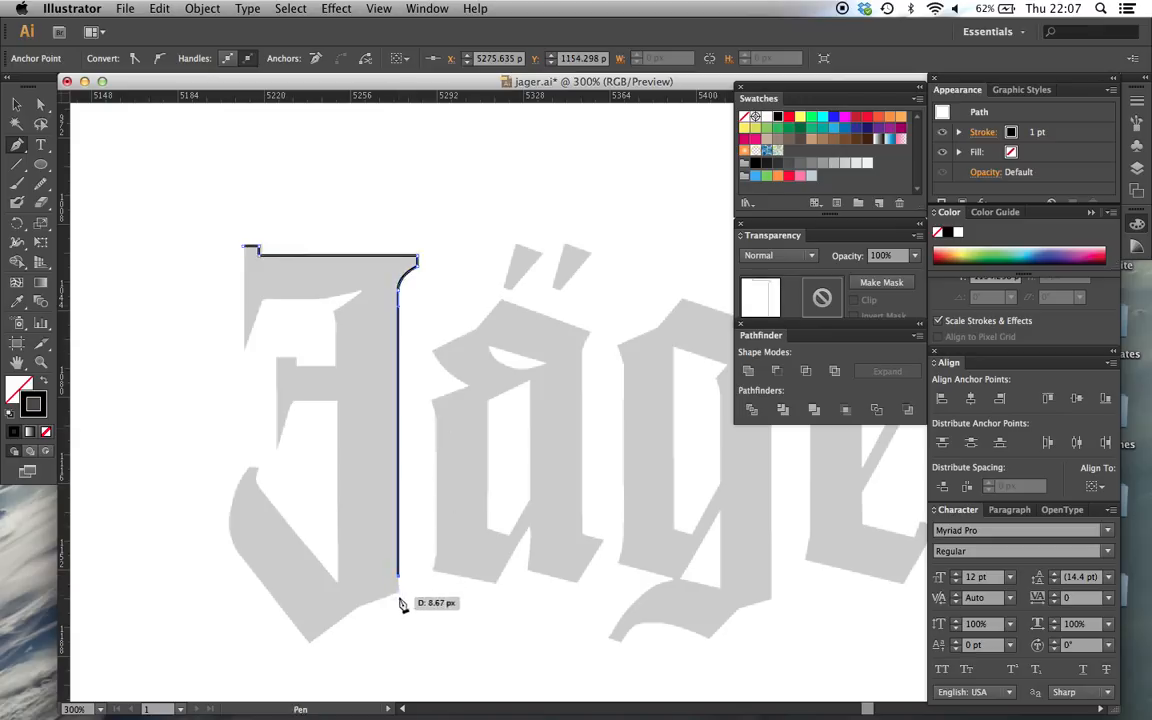
left_click(399, 591)
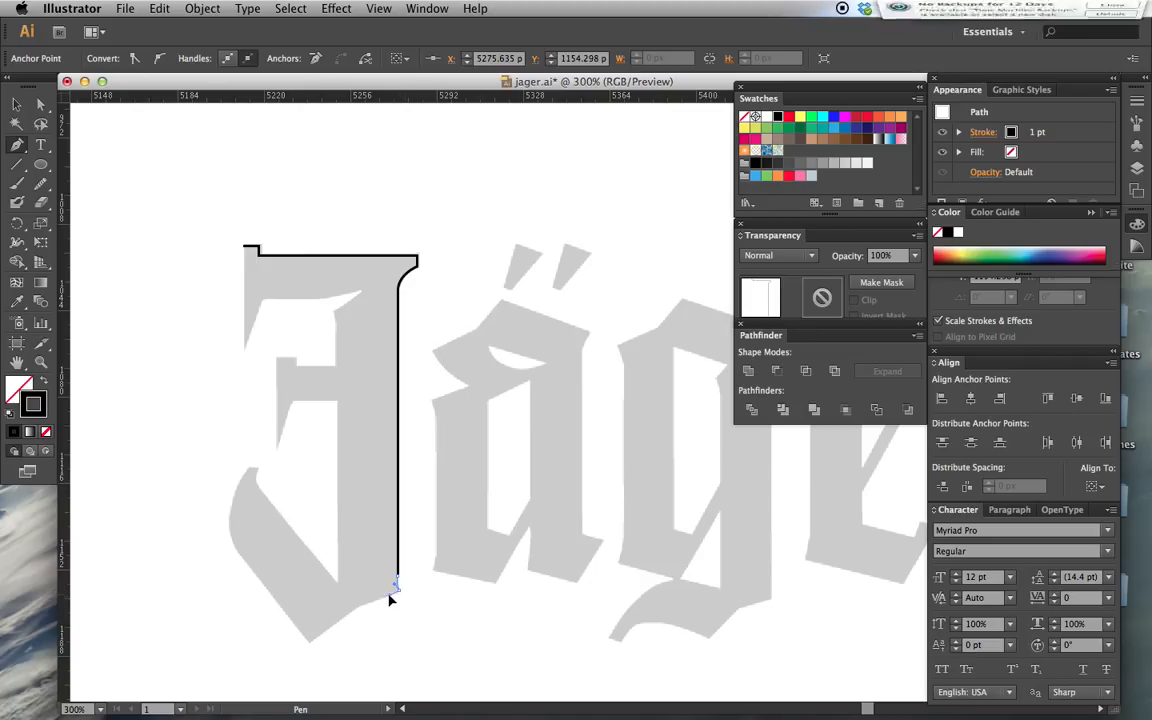
left_click_drag(394, 601, 241, 557)
left_click(238, 551)
left_click(1109, 41)
Step: Trace the rounded left side of the J's lower hook and around its tip to the inner diagonal
left_click_drag(249, 480, 266, 457)
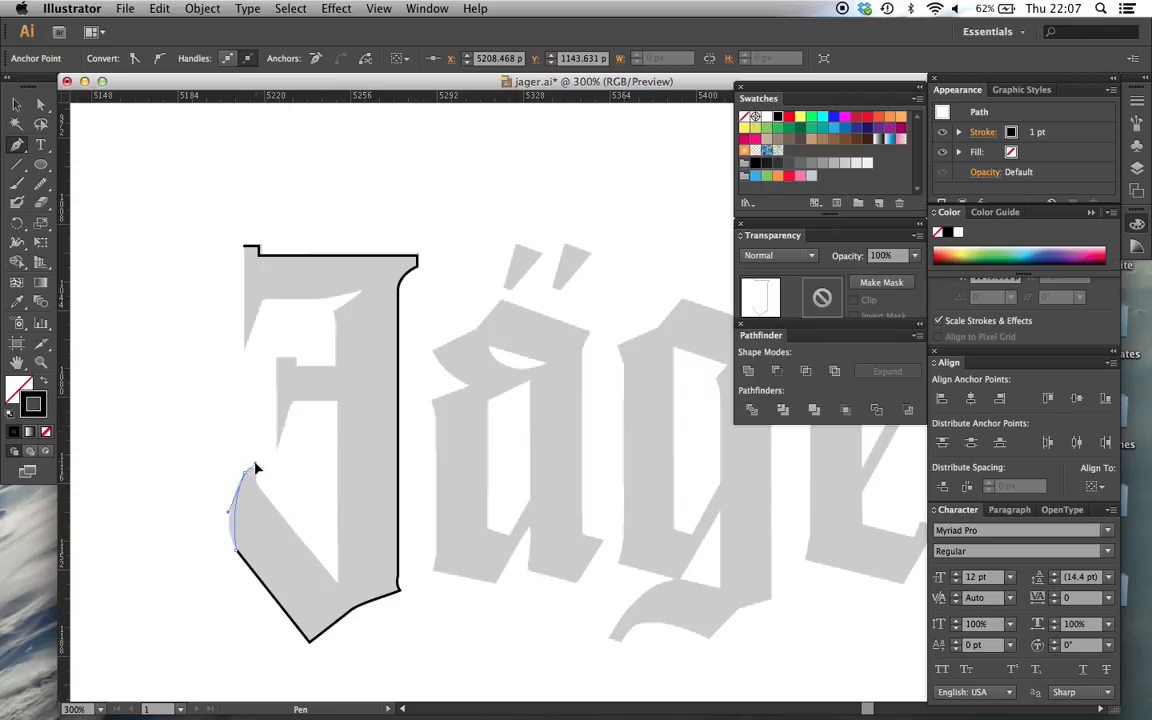
key("super+z")
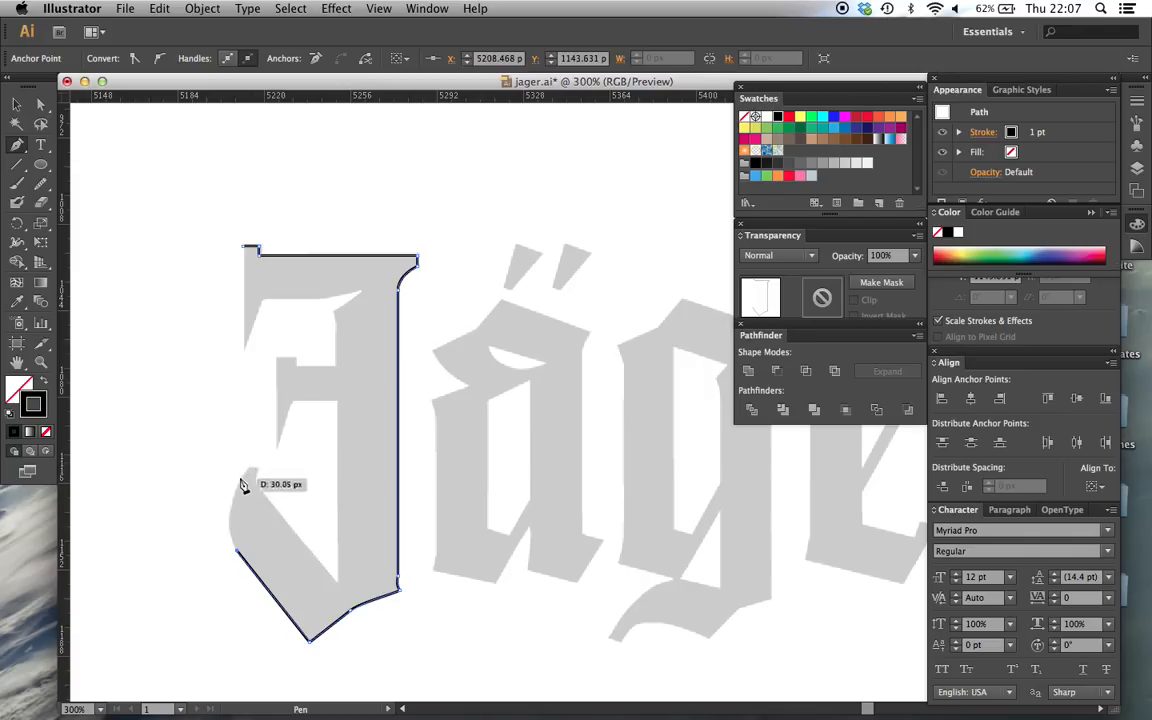
mouse_move(241, 476)
left_mouse_down()
mouse_move(271, 439)
mouse_move(249, 471)
left_mouse_up()
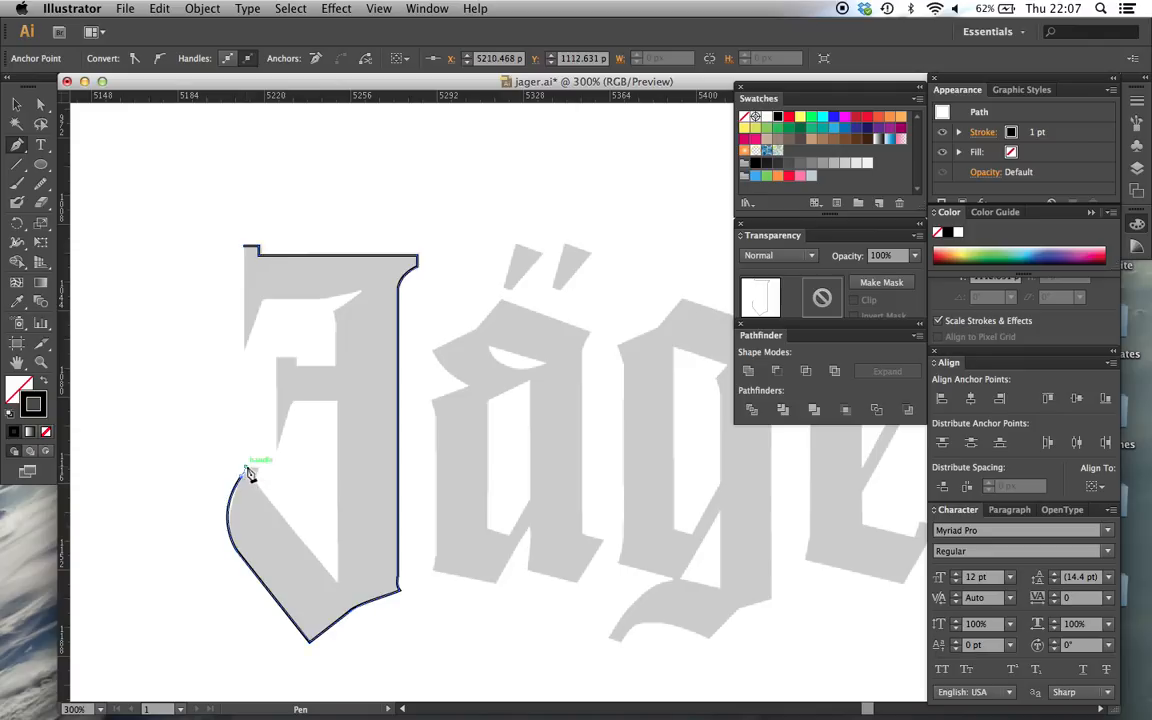
left_click(262, 494, "super")
left_click_drag(271, 500, 272, 503)
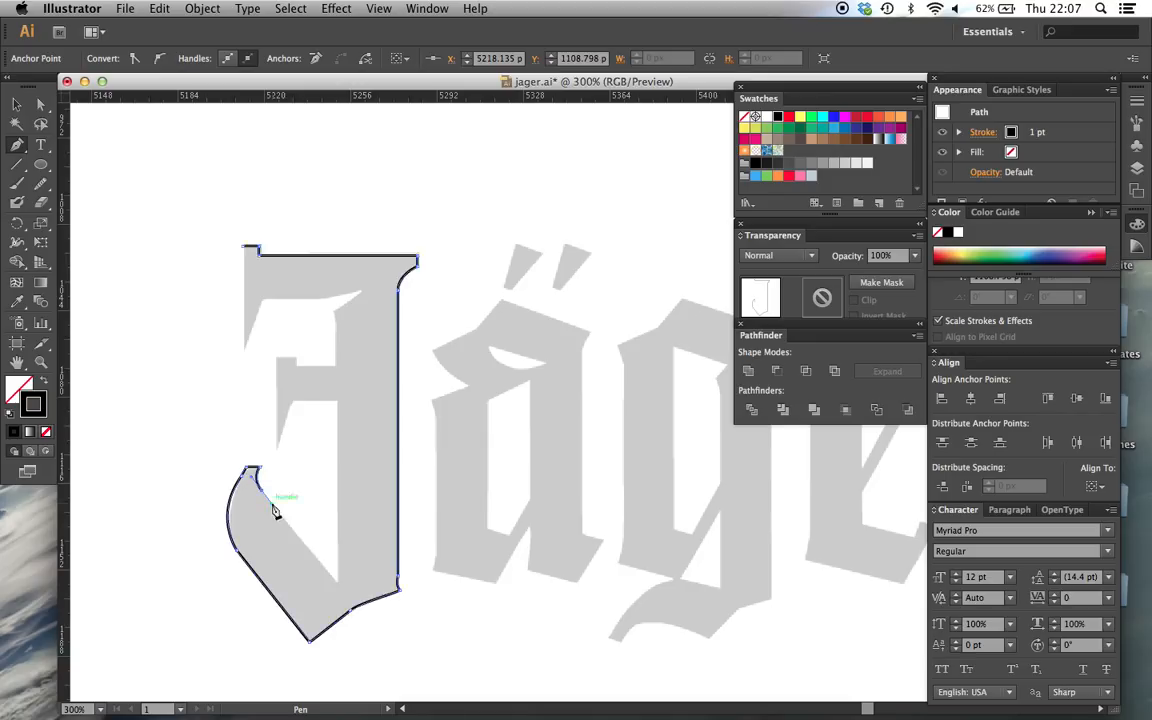
Step: Trace the J's inner stem edge from the hook's inner corner up to the sharp notch beneath the top bar
left_click(338, 586)
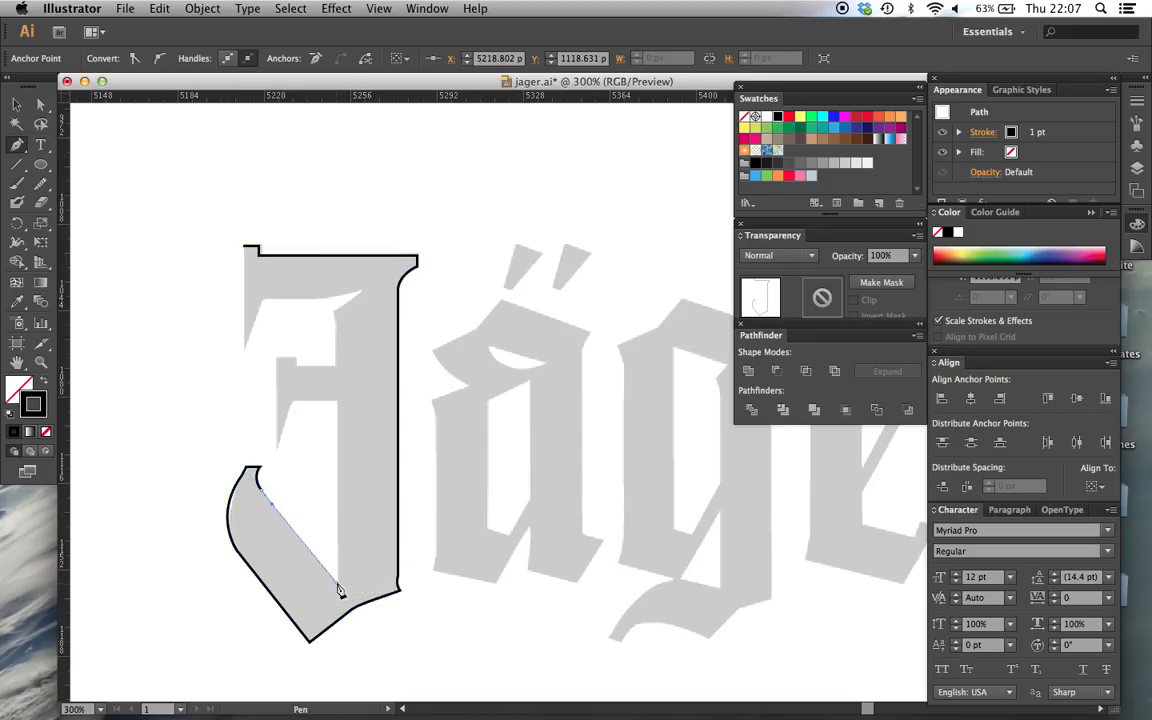
left_click(336, 316)
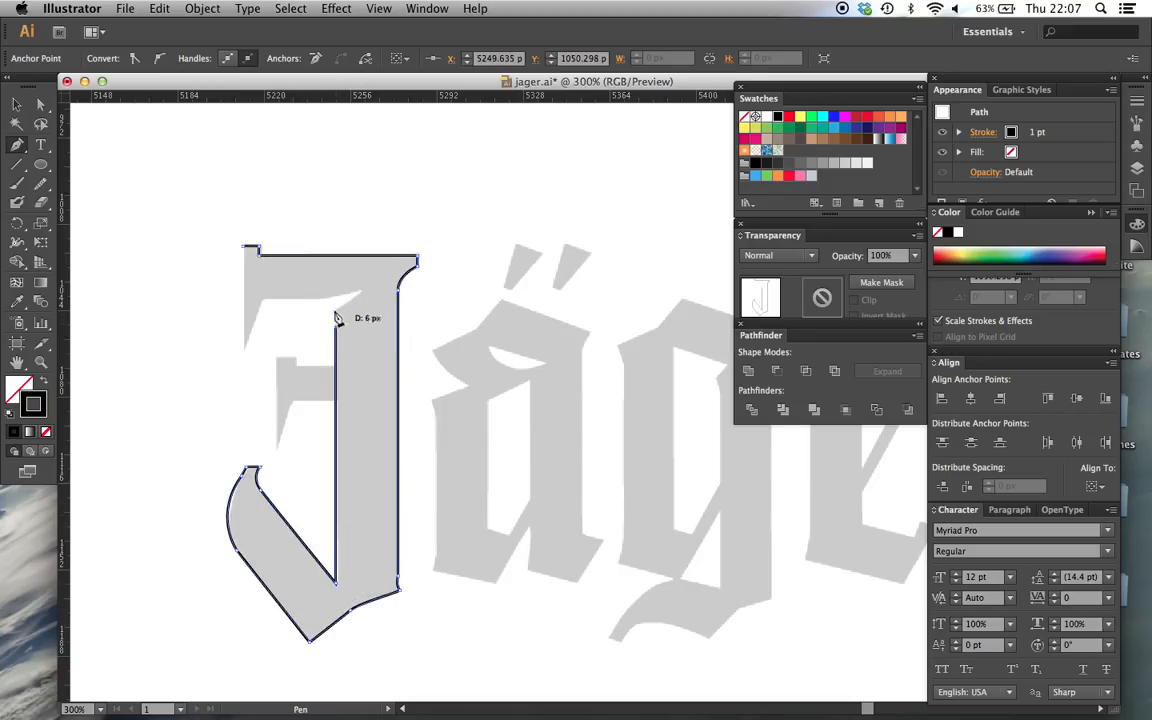
left_click(334, 316, "super")
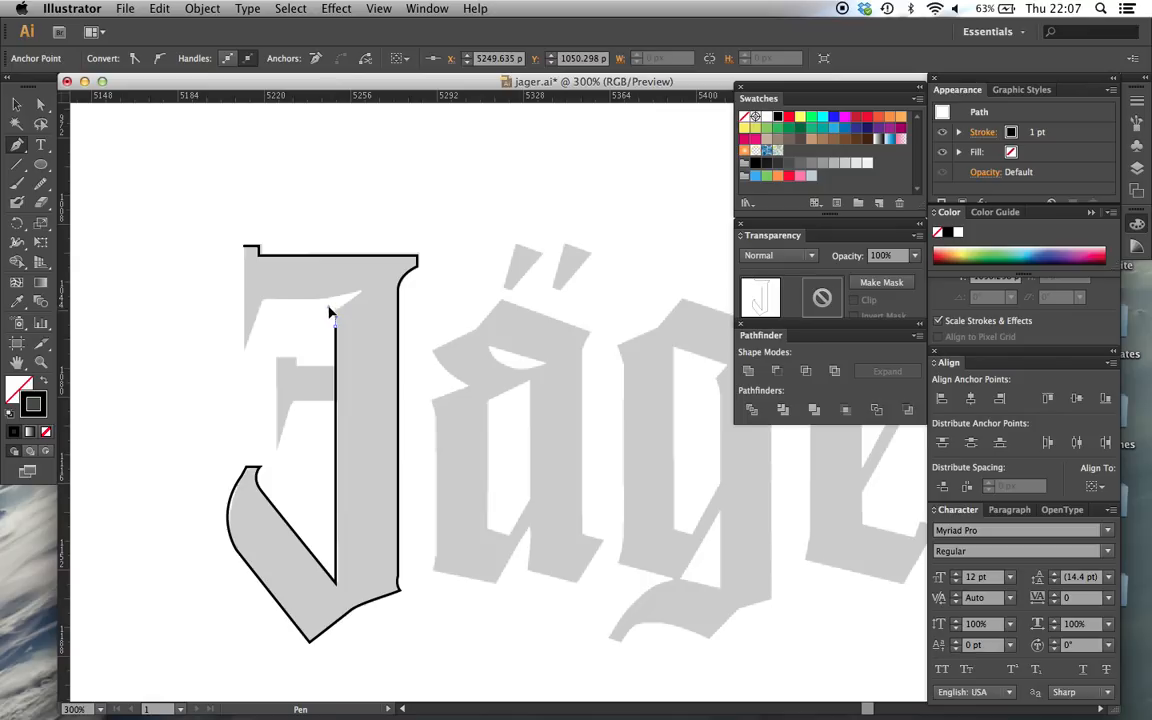
left_click_drag(346, 303, 347, 303)
left_click(362, 291)
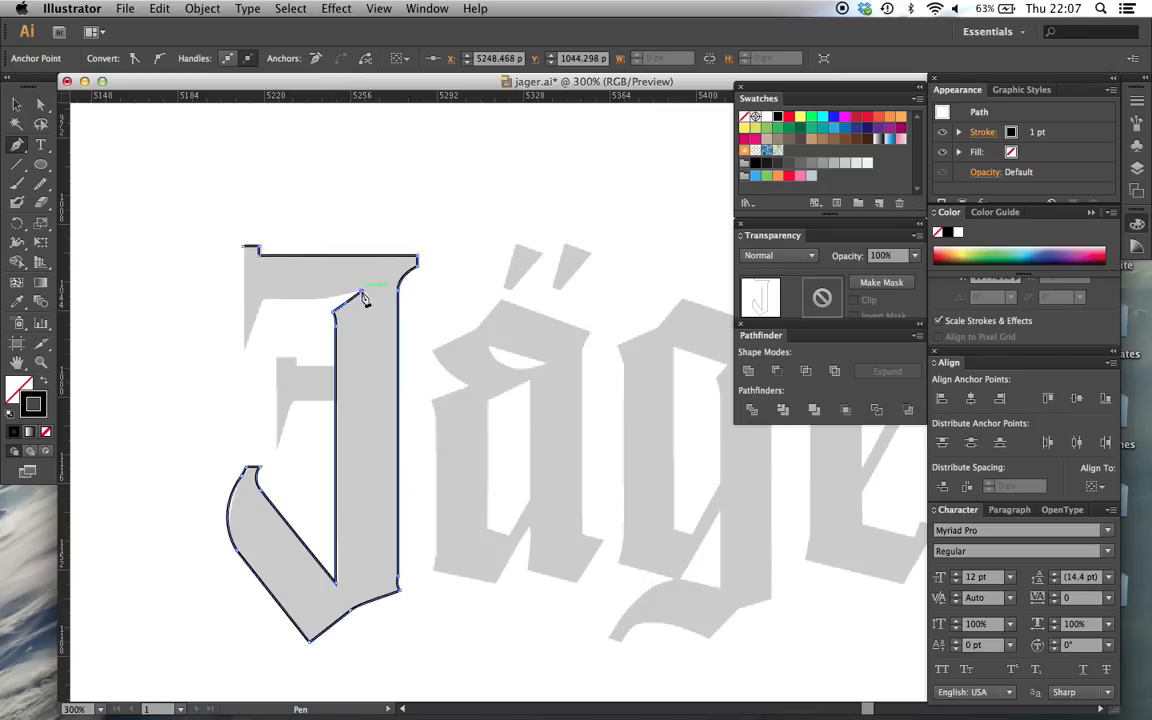
Step: Trace the underside of the J's top bar and its pointed left serif, and close the outline at the upper-left corner
left_click(313, 303)
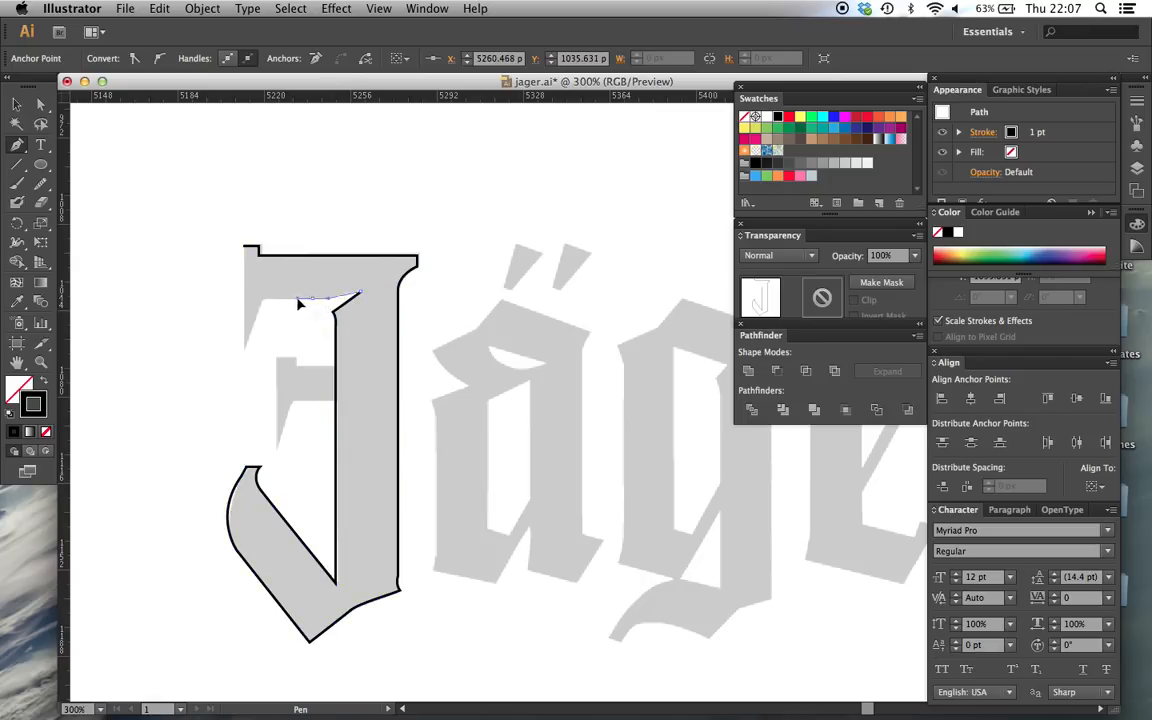
left_click_drag(261, 299, 250, 354)
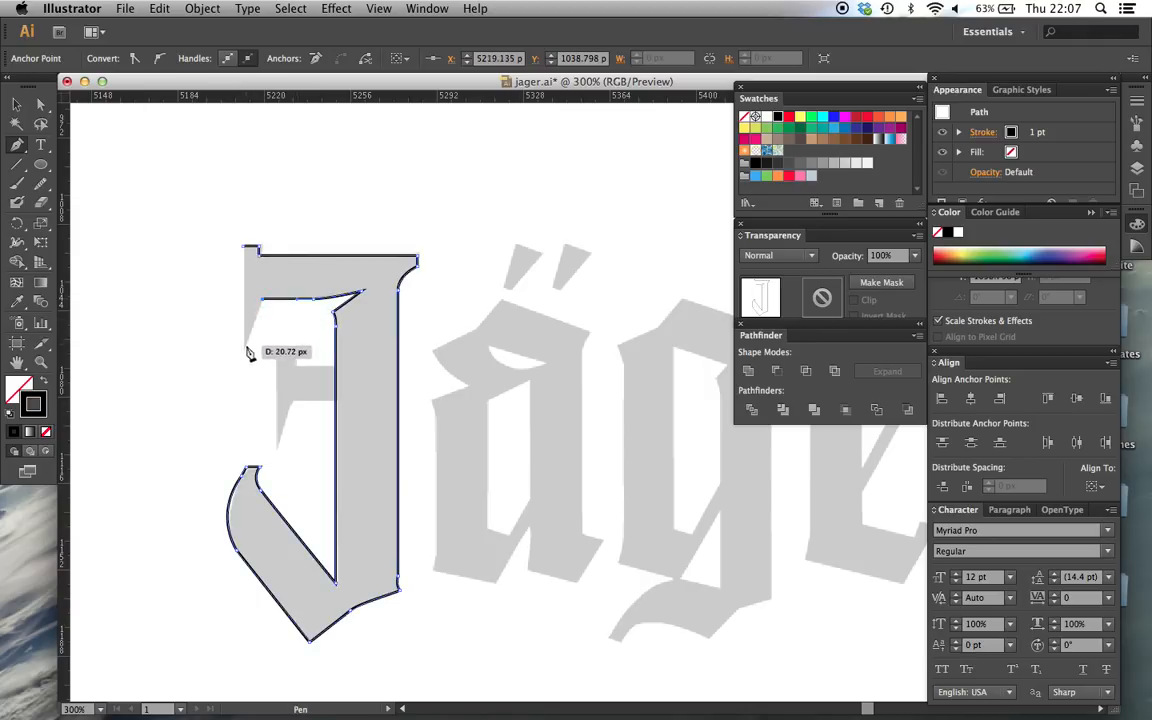
left_click(245, 349)
left_click(245, 247)
key("v")
left_click(351, 227)
Step: Trace the J crossbar's straight left edge, curved lower point and underside with the Pen tool, extending the path into the stem
key("super+plus")
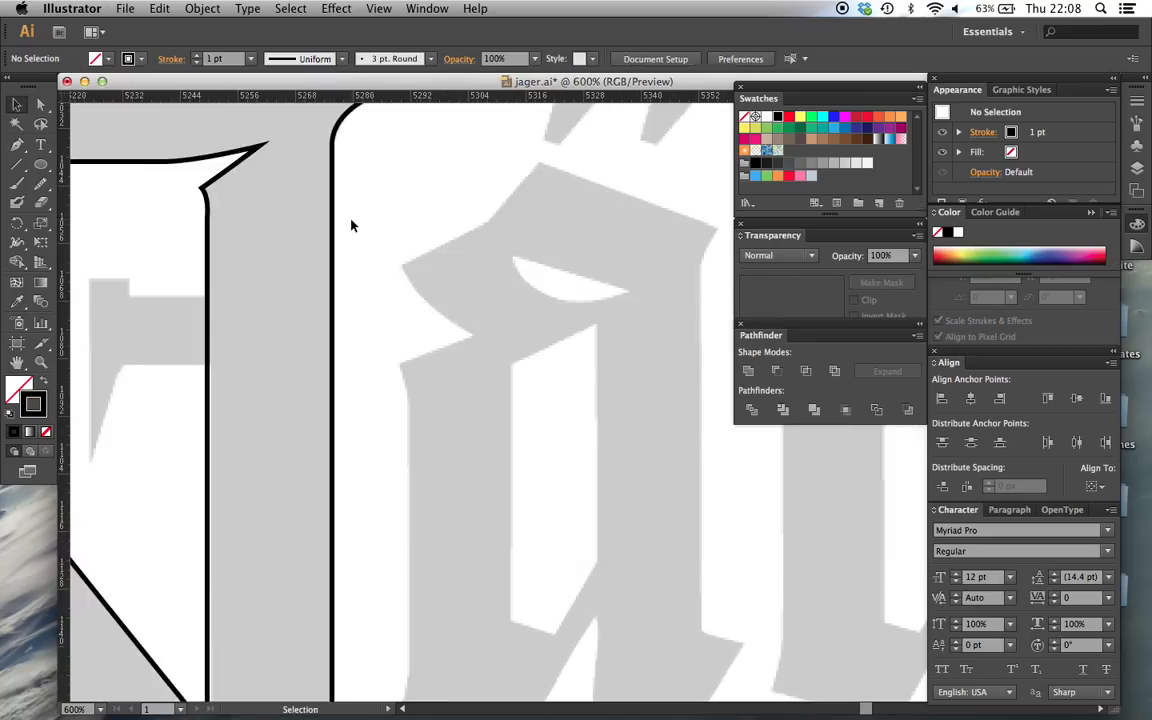
scroll(351, 227, "left", 5)
key("p")
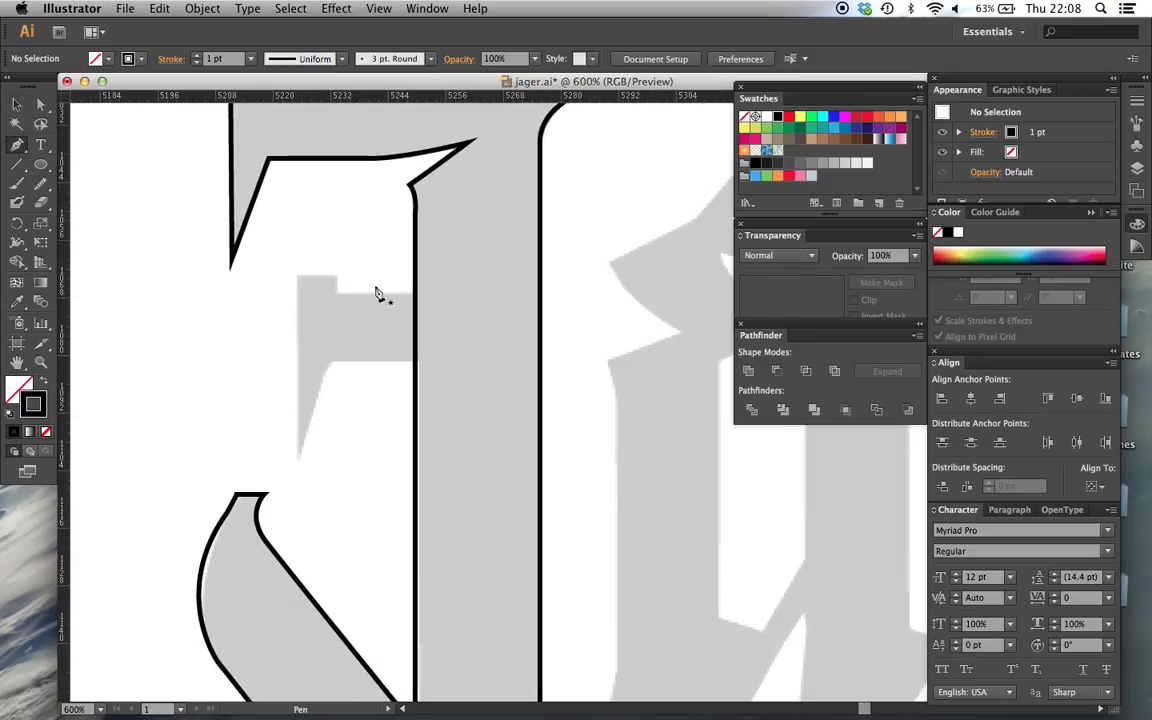
left_click(298, 277)
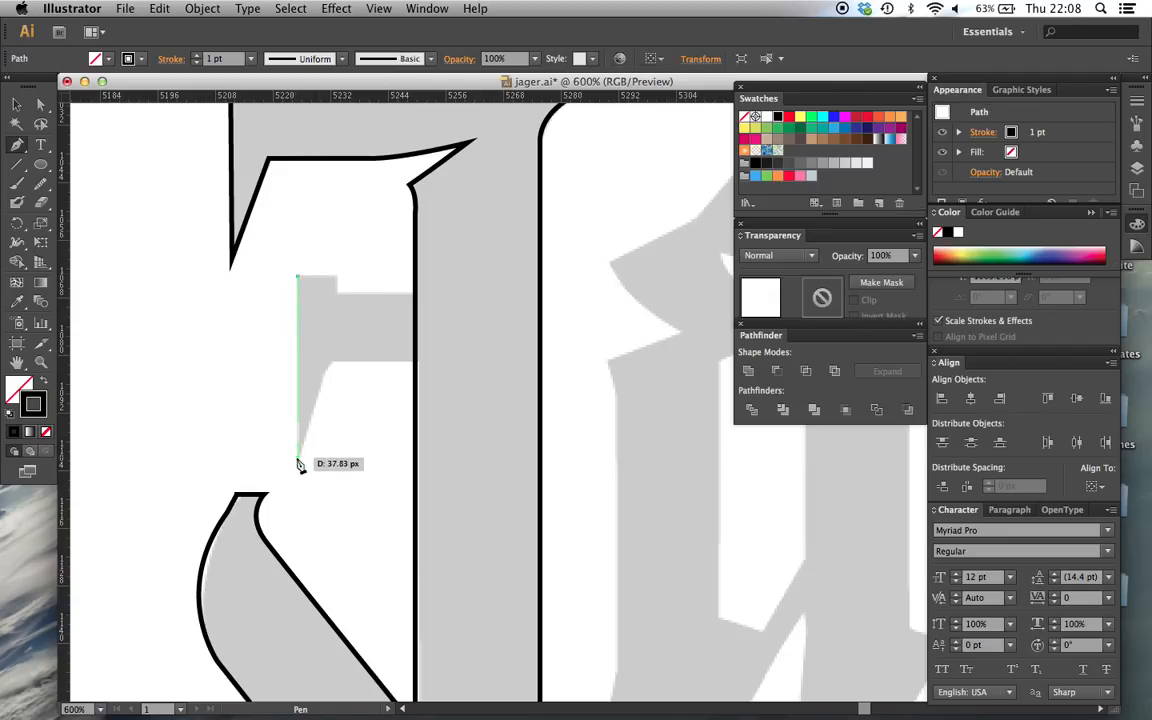
left_click(298, 459)
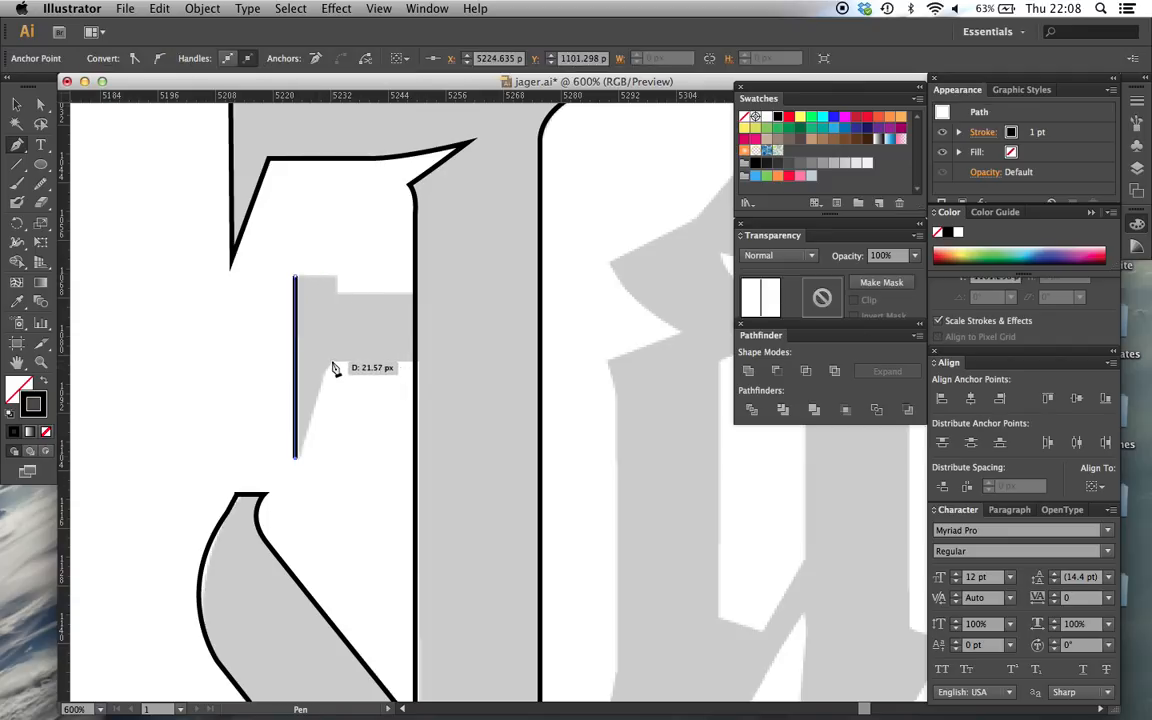
left_click_drag(334, 362, 355, 367)
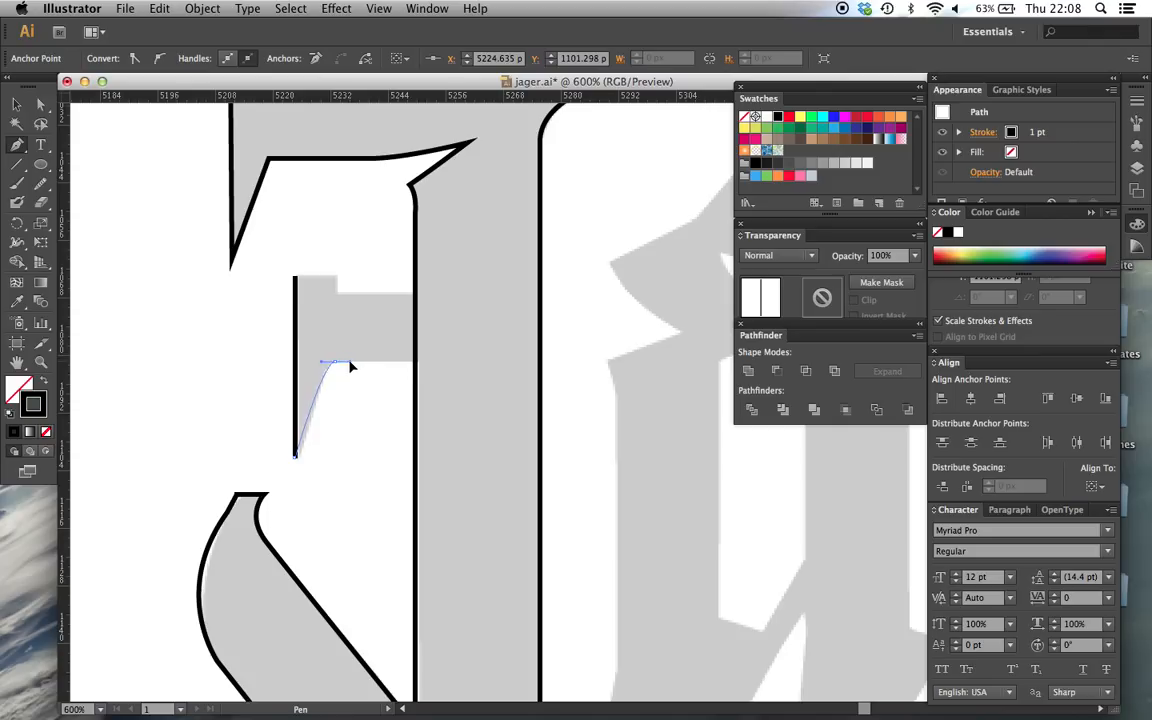
left_click(446, 361)
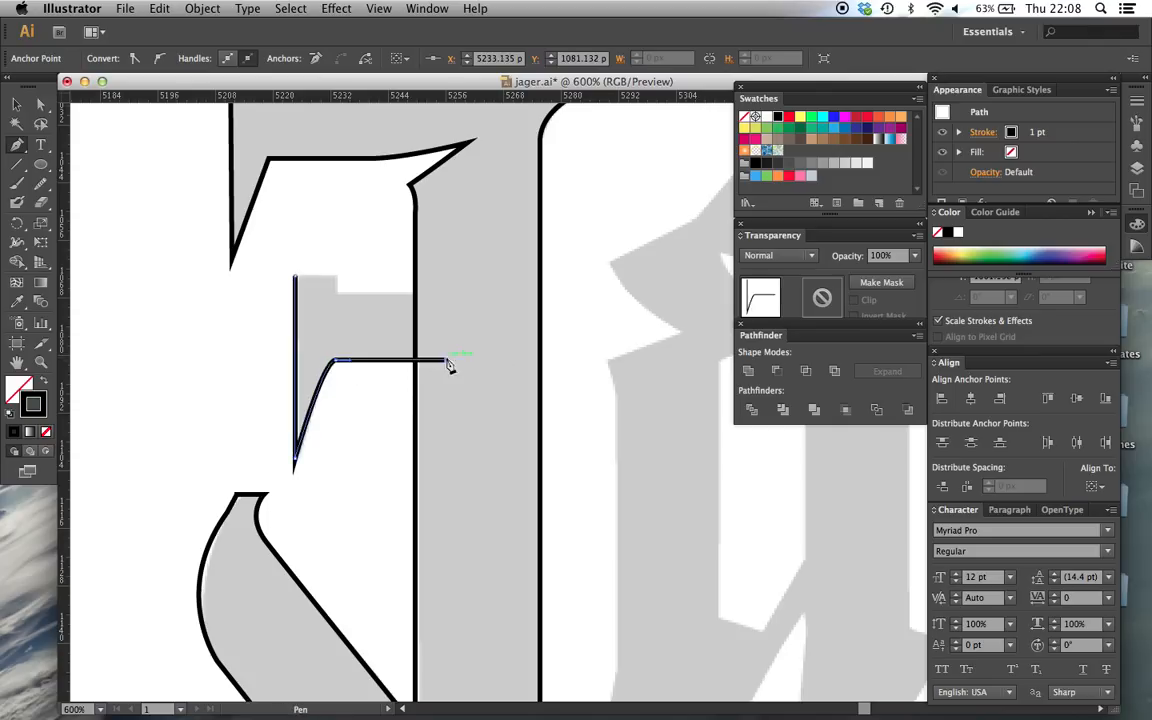
Step: Close the crossbar outline around its right end and stepped top edge, and adjust the corner point of the step
left_click(446, 293)
left_click(336, 293)
left_click_drag(338, 275, 297, 280)
left_click(296, 278)
key("a")
left_click_drag(335, 276, 337, 284)
left_click(368, 257)
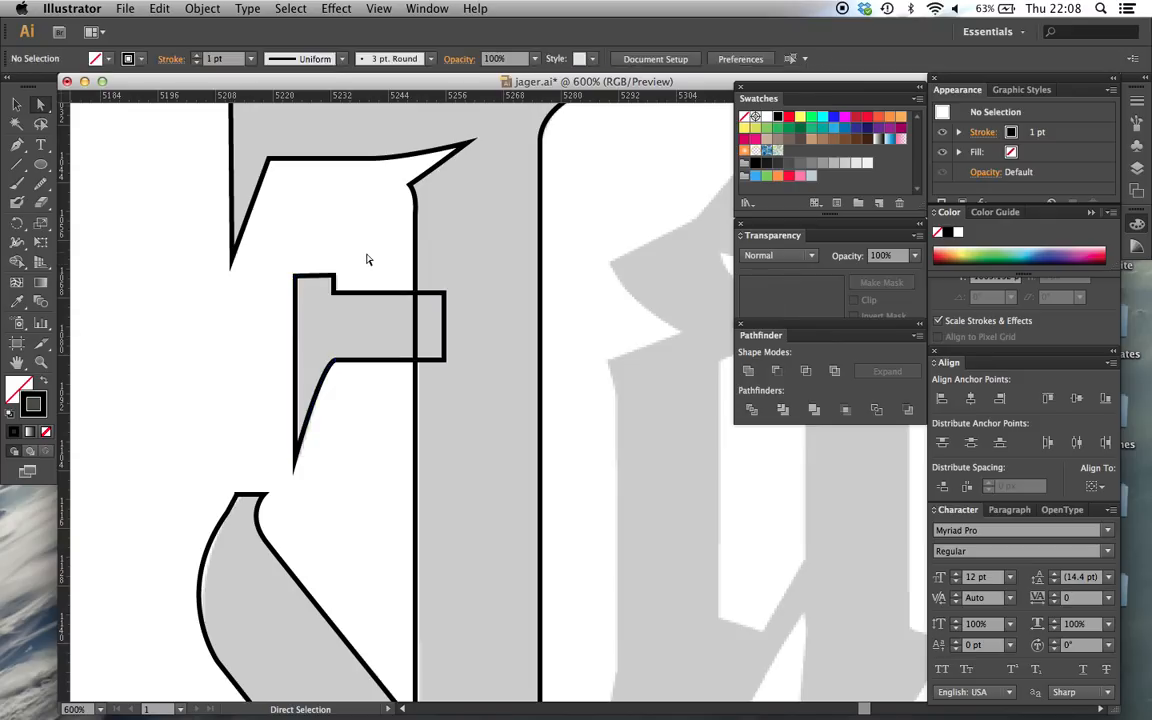
Step: Unite the crossbar and the main J outline into one shape with Pathfinder
key("super+minus")
key("super+minus")
scroll(368, 257, "right", 2)
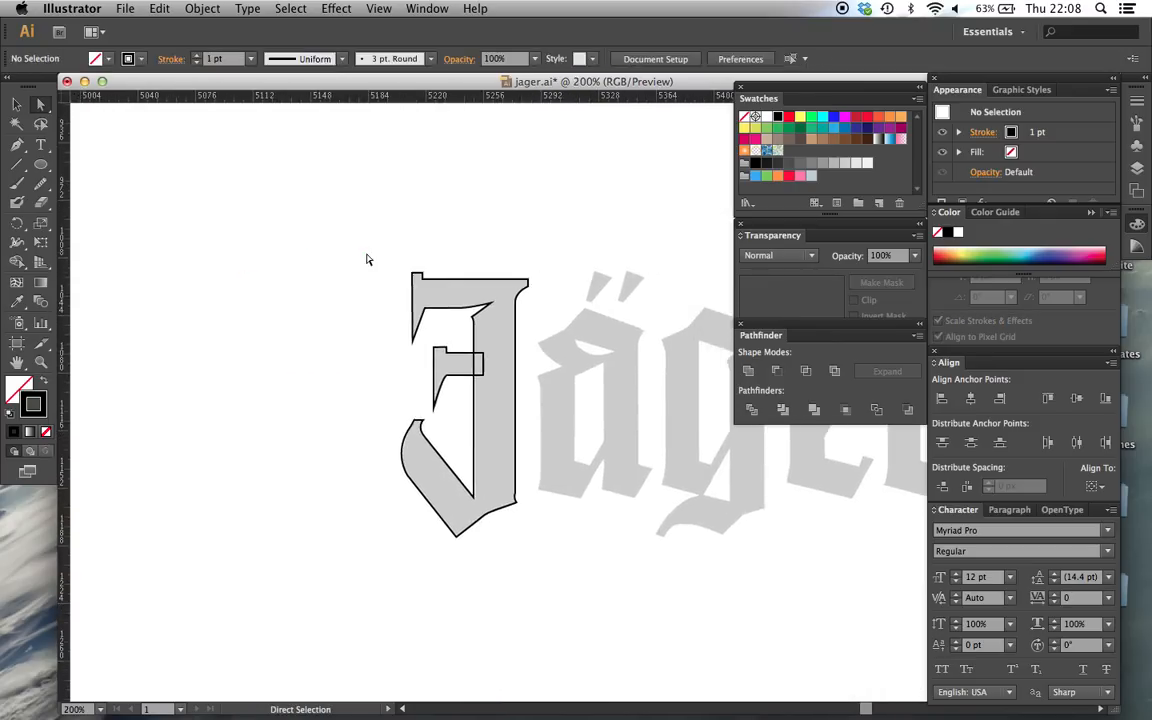
left_click_drag(382, 355, 492, 412)
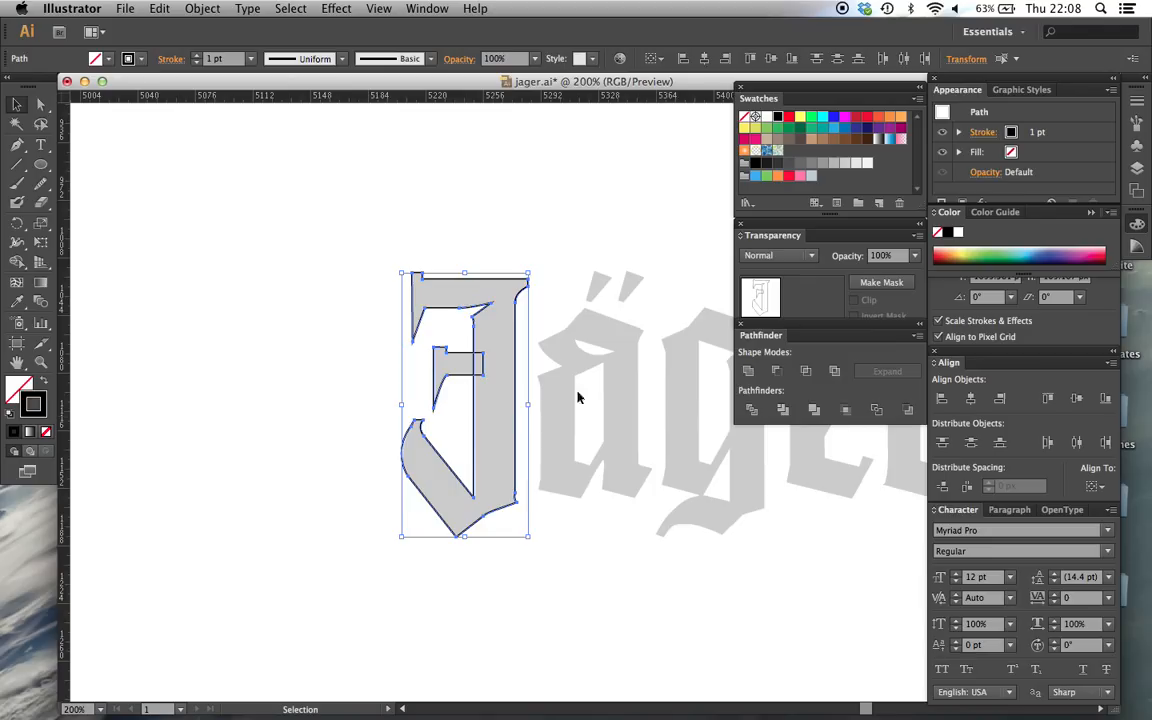
left_click(747, 372)
scroll(441, 372, "right", 3)
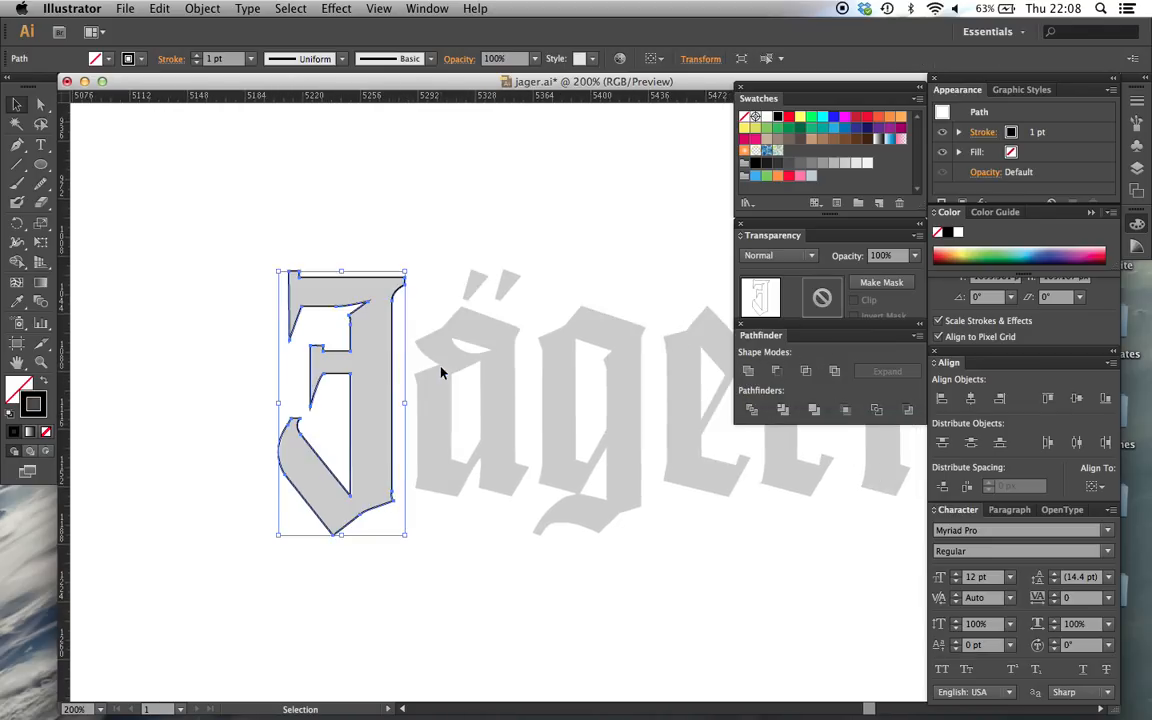
left_click(440, 553)
Step: Examine the untraced grey letters of the wordmark from the ä through to the final r
scroll(440, 553, "left", 2)
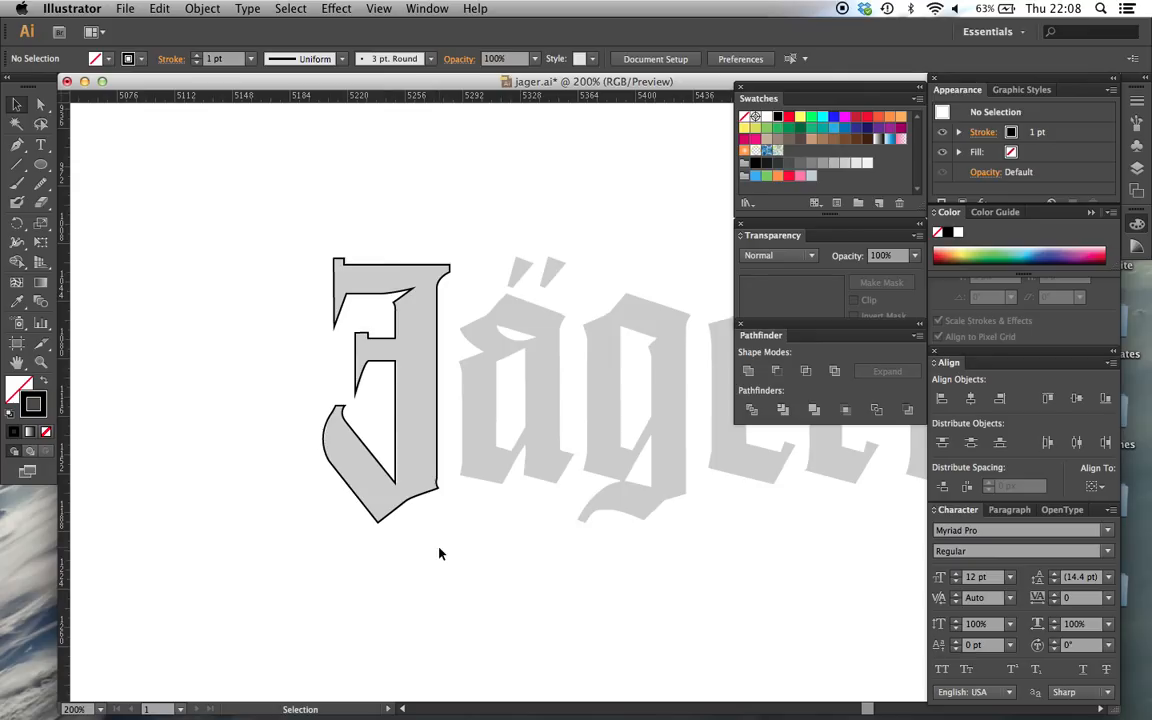
key("super+minus")
key("super+minus")
key("super+minus")
key("super+equal")
key("super+equal")
key("super+equal")
key("super+equal")
key("super+equal")
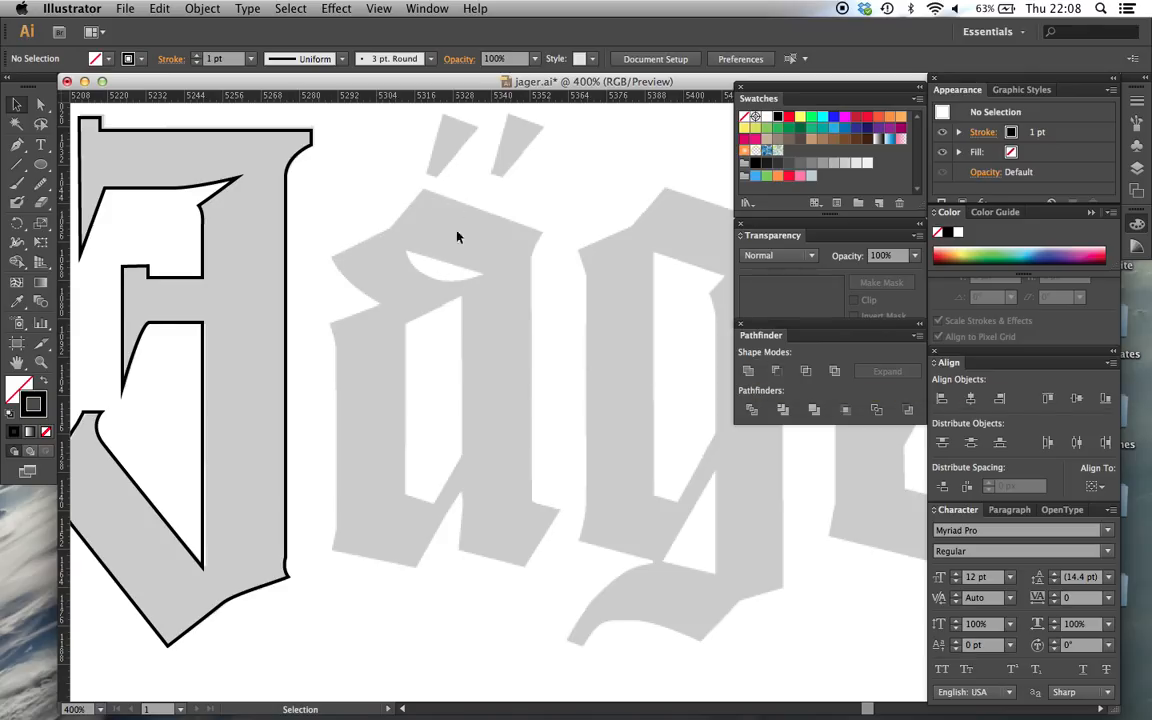
scroll(551, 282, "right", 10)
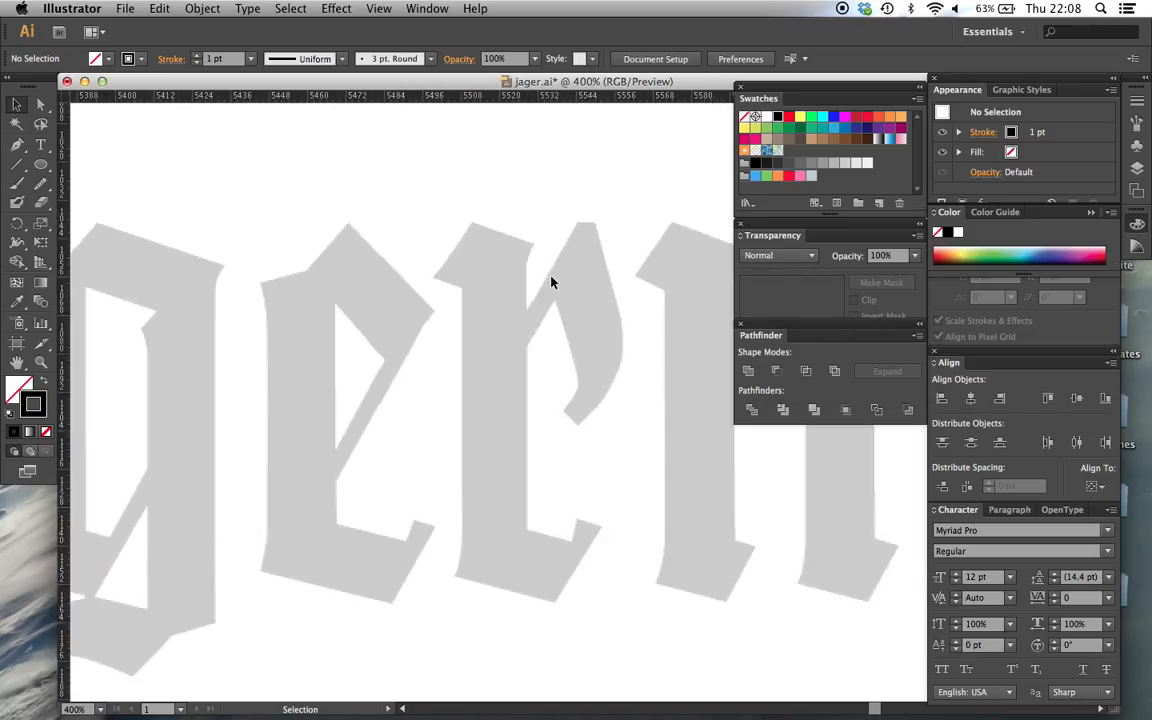
scroll(551, 282, "down", 2)
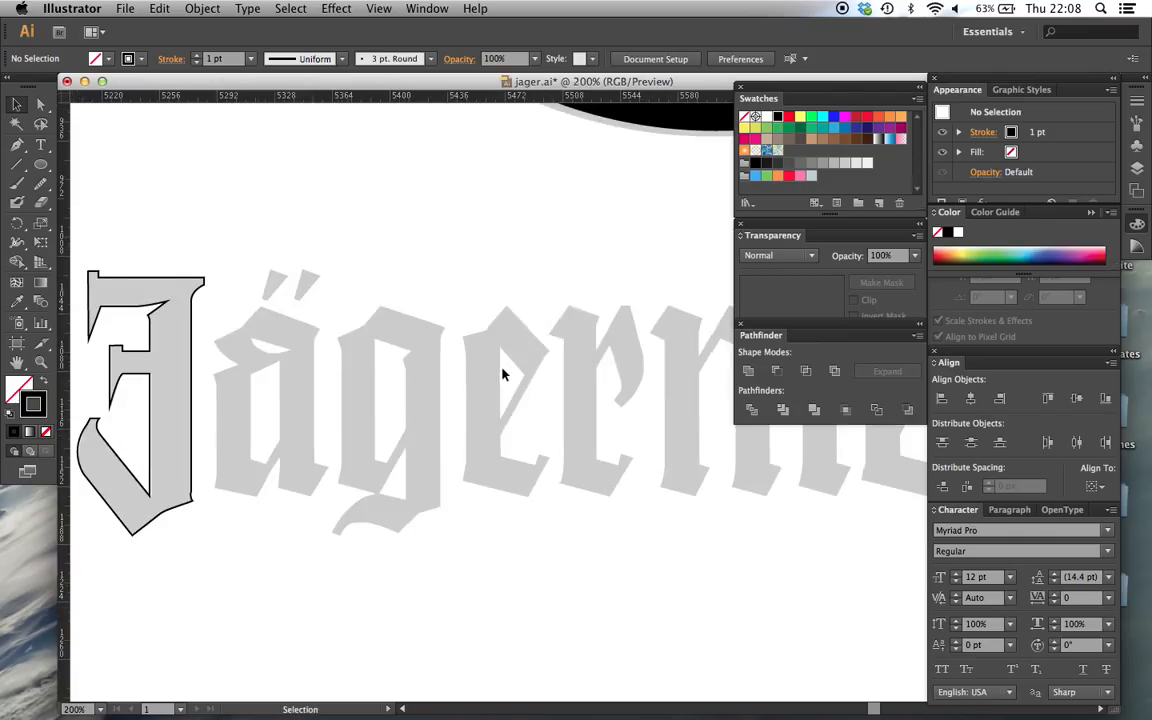
scroll(502, 374, "right", 7)
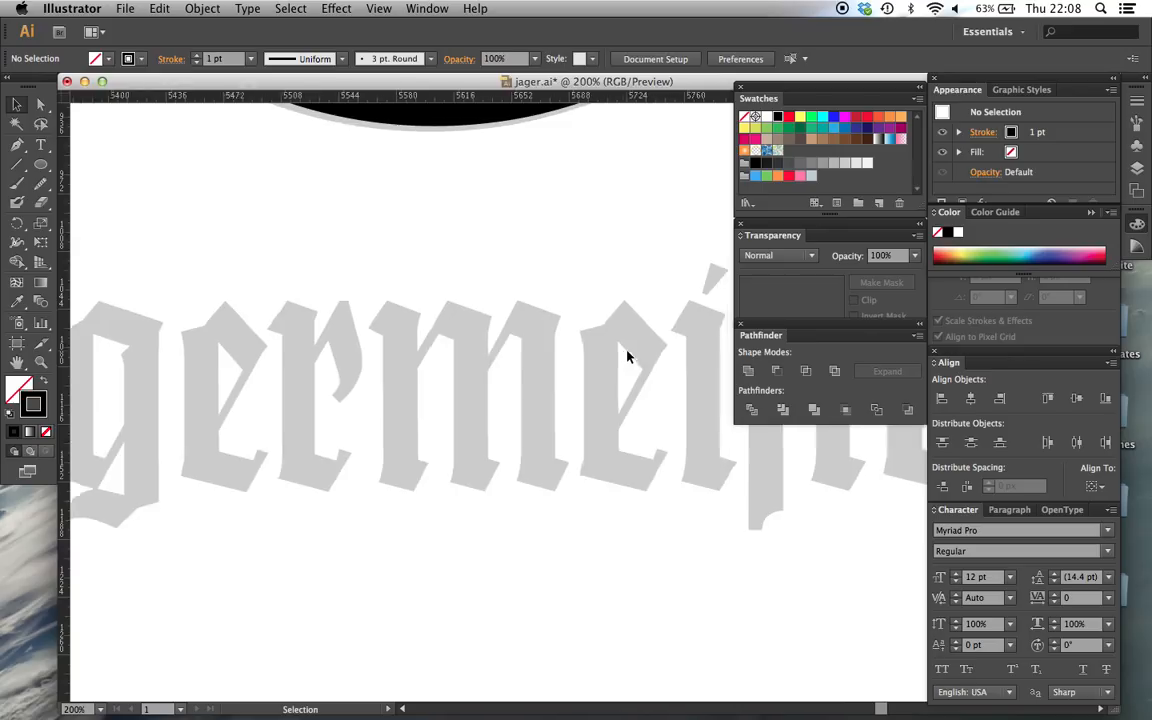
scroll(216, 345, "right", 3)
scroll(569, 389, "right", 5)
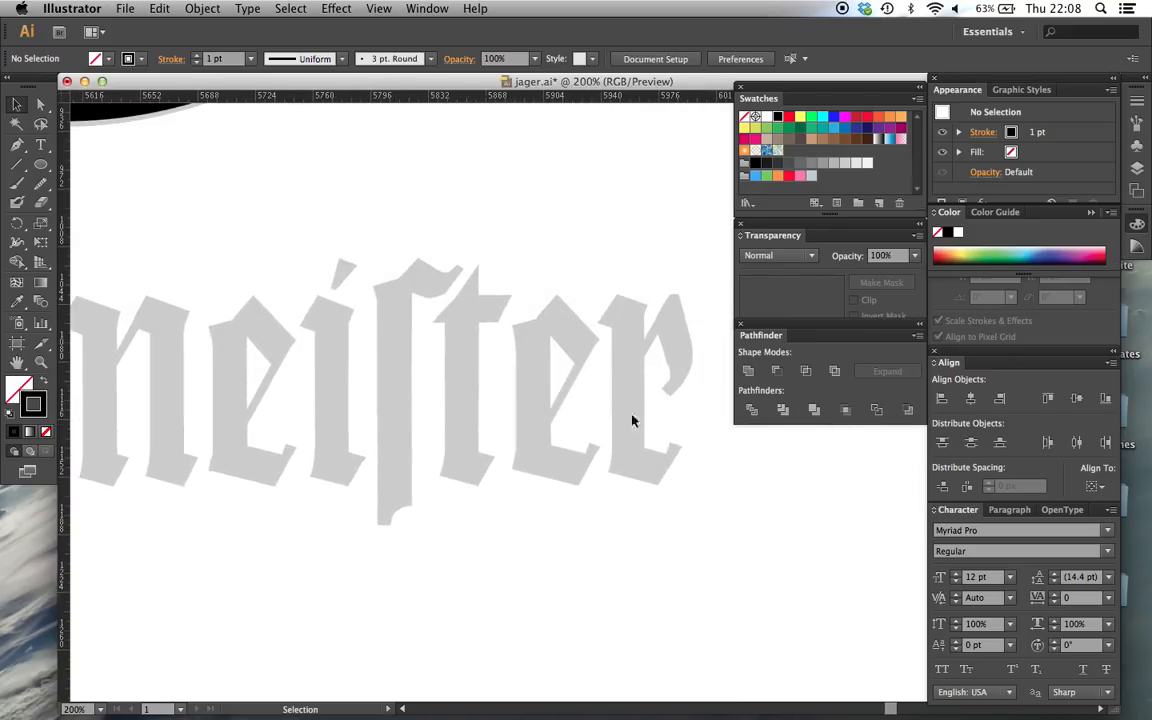
key("super+minus")
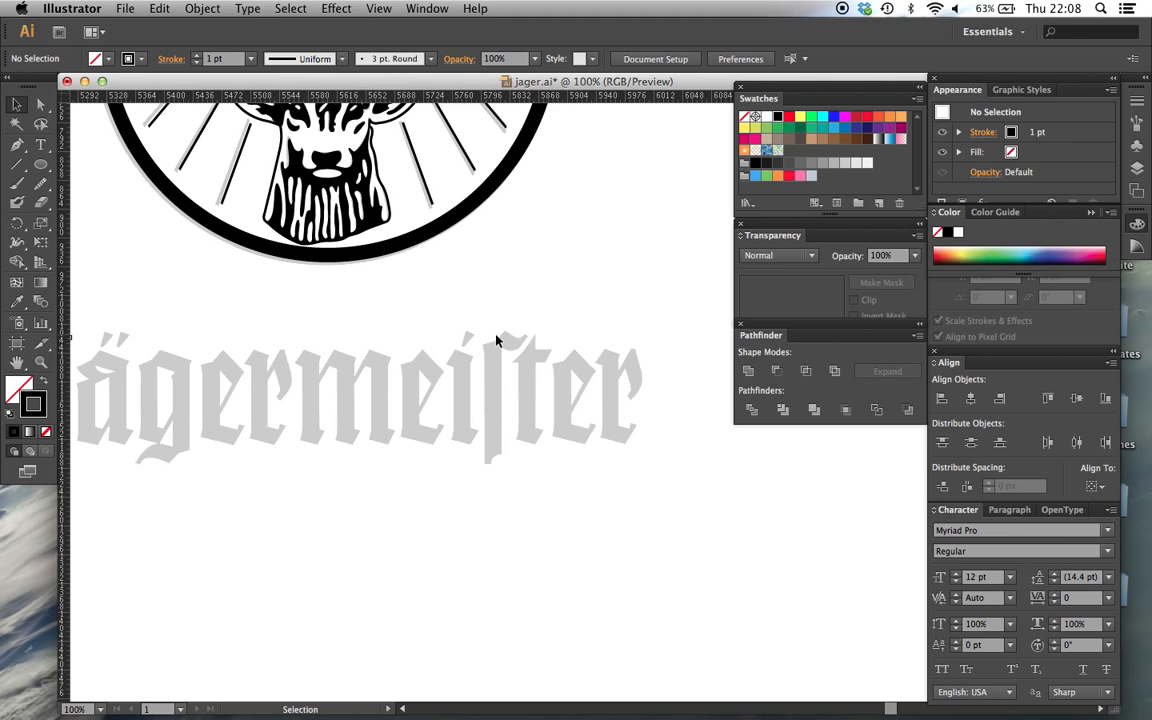
Step: Examine the fully outlined copy of the wordmark beneath the second emblem
scroll(495, 341, "right", 15)
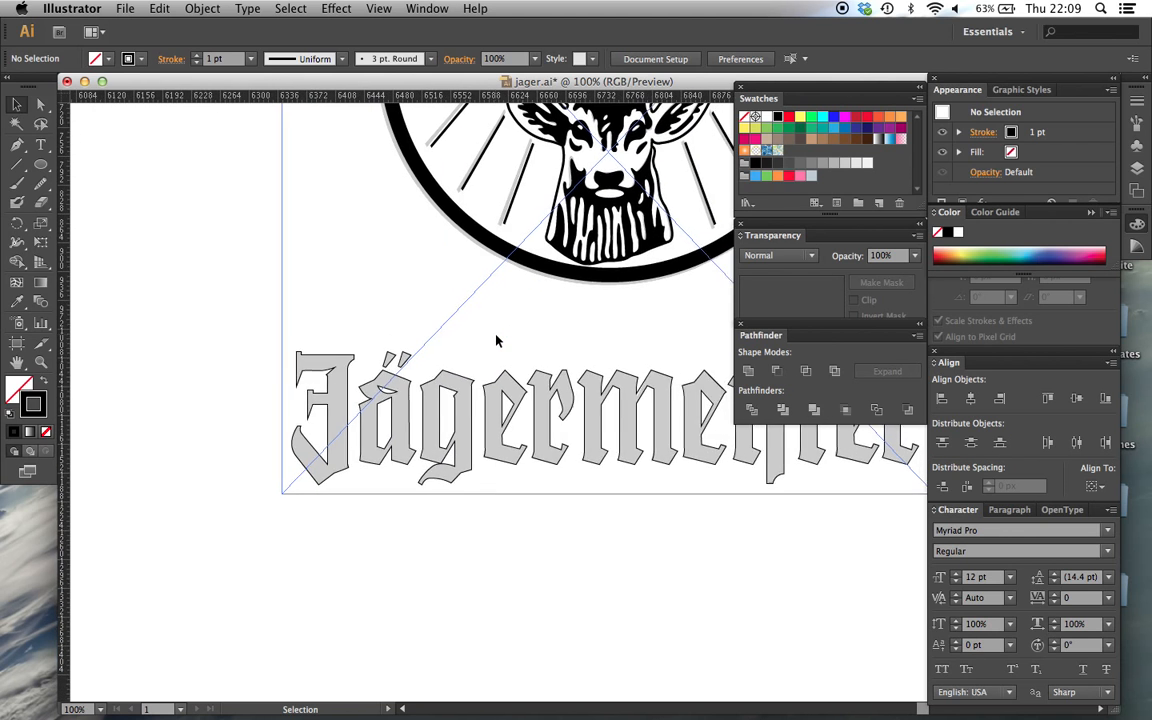
scroll(495, 341, "right", 6)
key("super+minus")
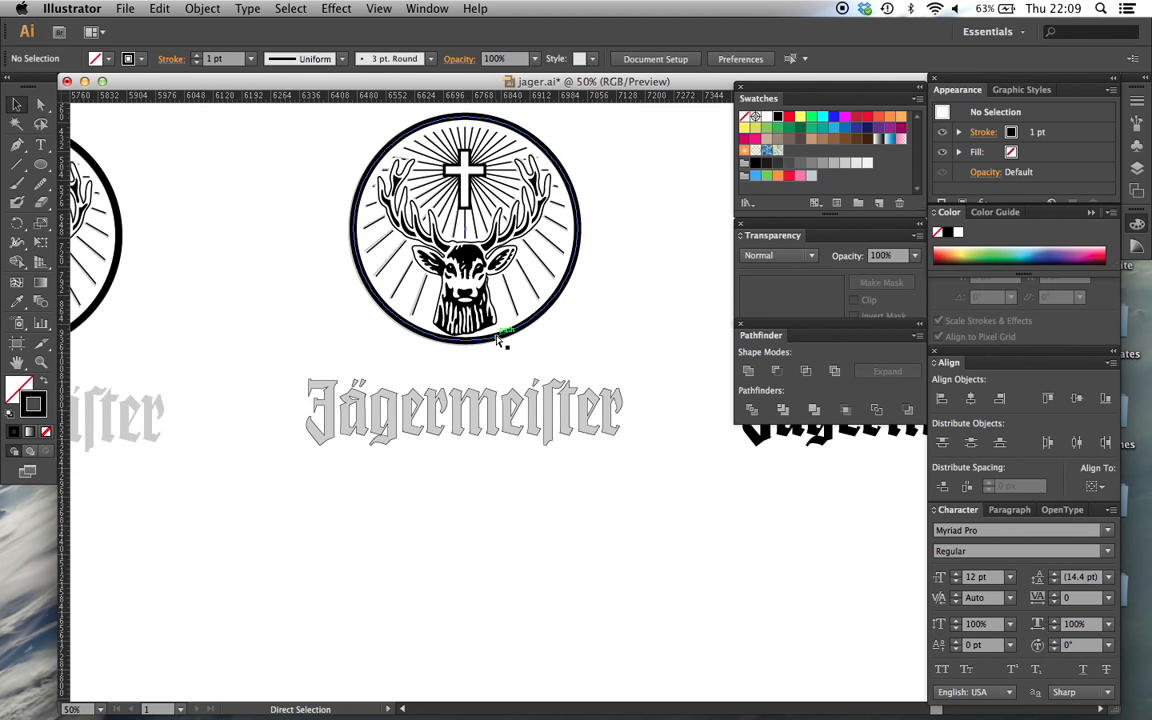
key("super+plus")
key("super+plus")
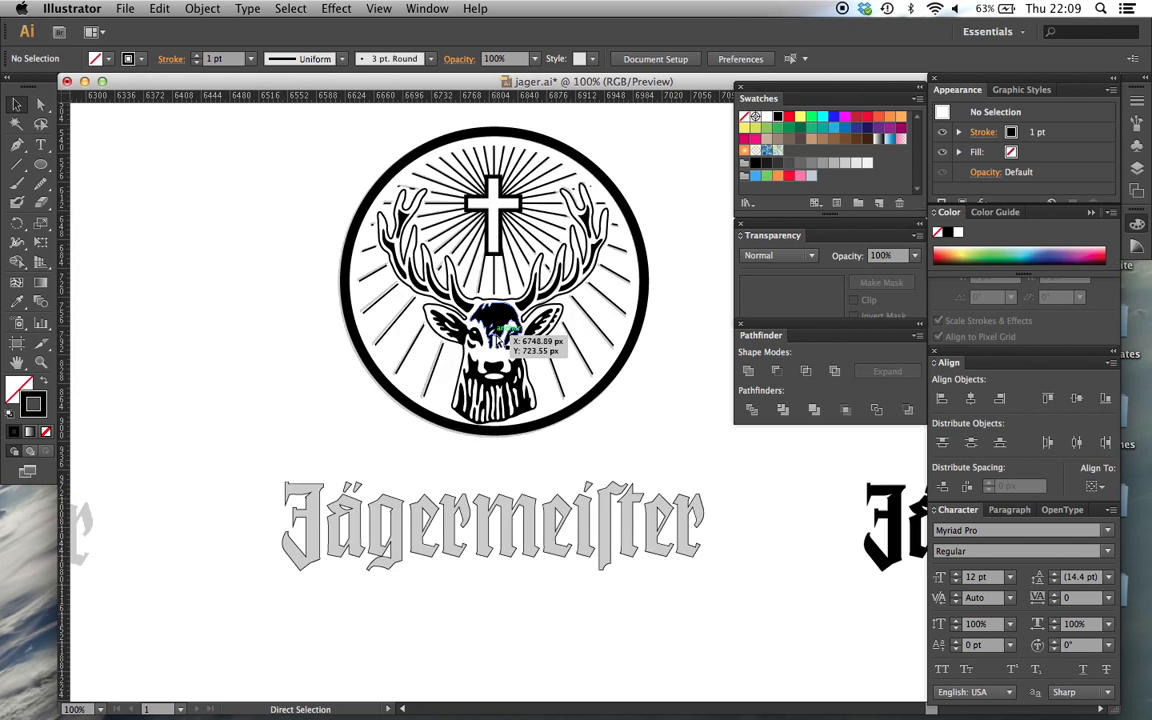
left_click(675, 463)
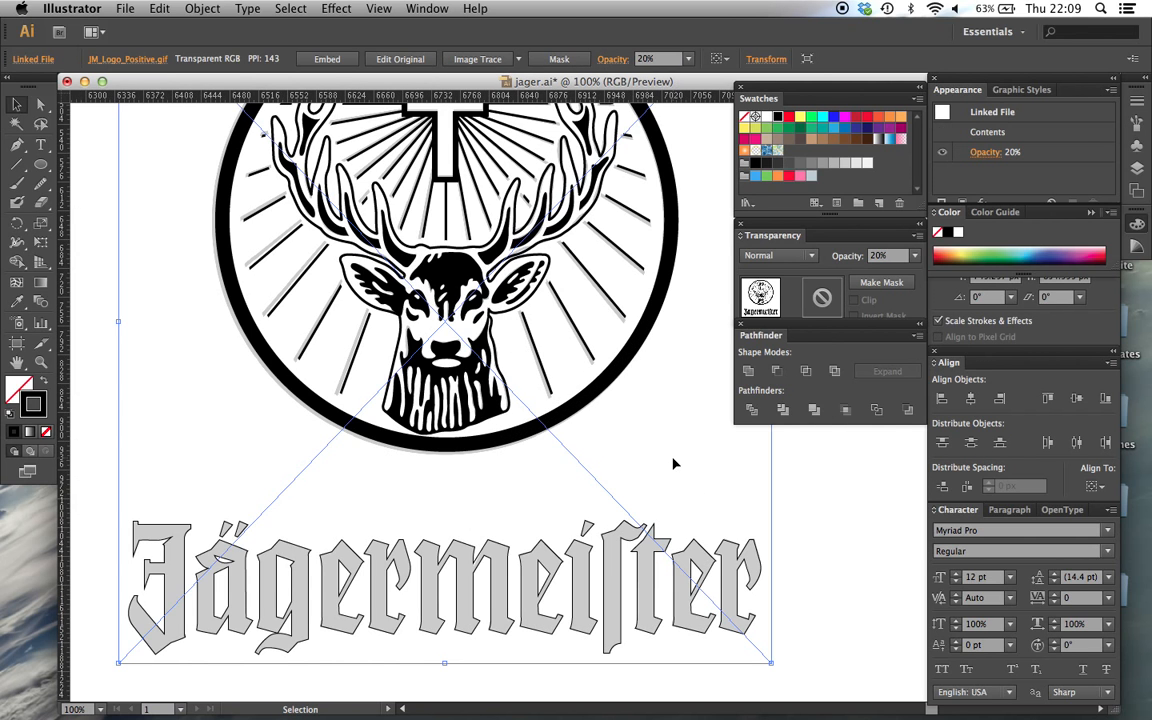
key("super+shift+a")
scroll(675, 463, "down", 2)
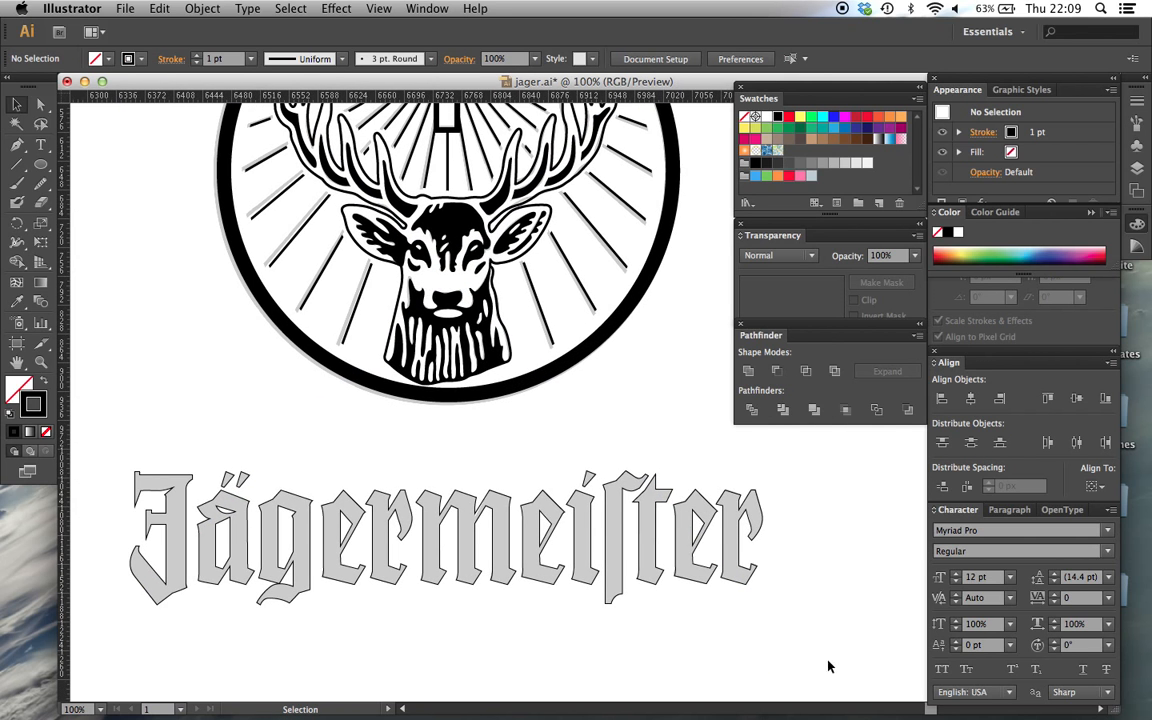
Step: Apply the deer's solid black fill to all the outlined wordmark letters with the Eyedropper, and undo the fill
left_click_drag(793, 655, 105, 432)
left_click(17, 301)
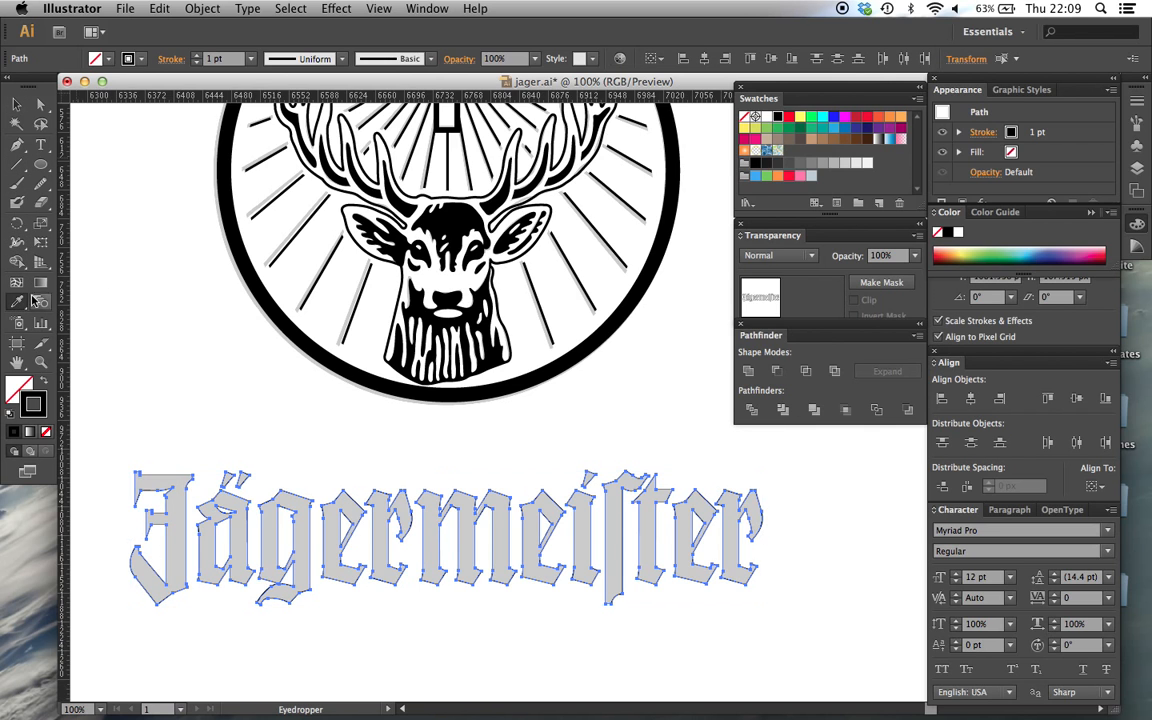
left_click(406, 206)
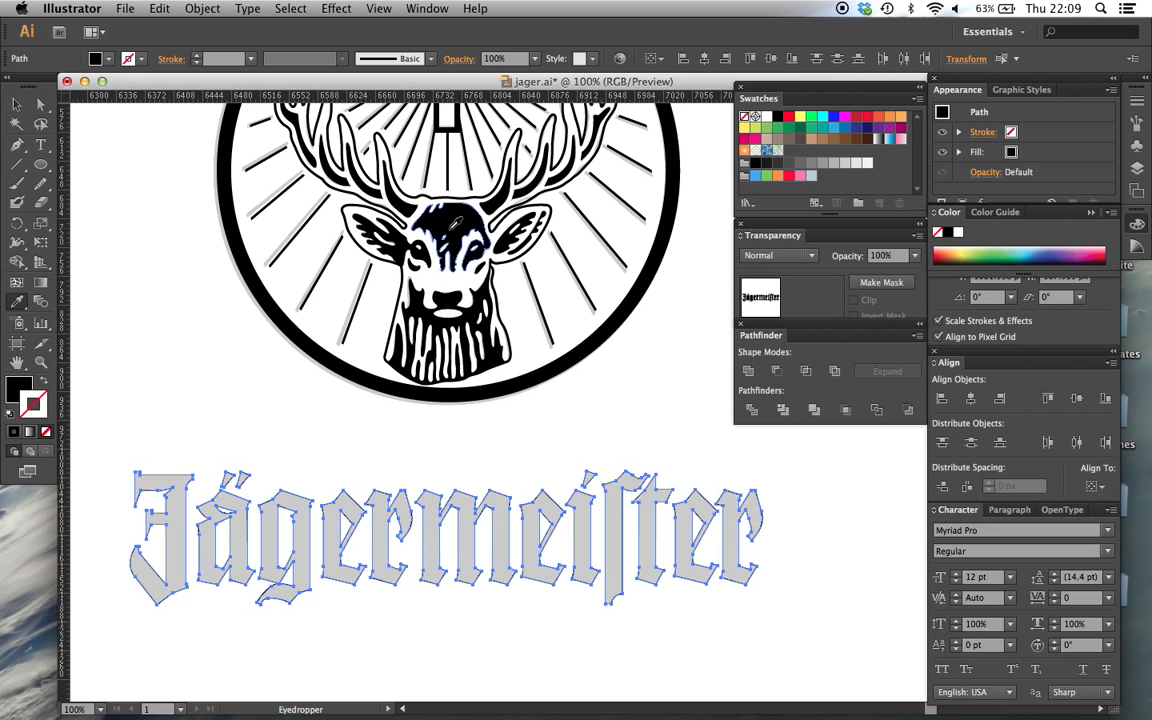
key("v")
left_click(363, 442)
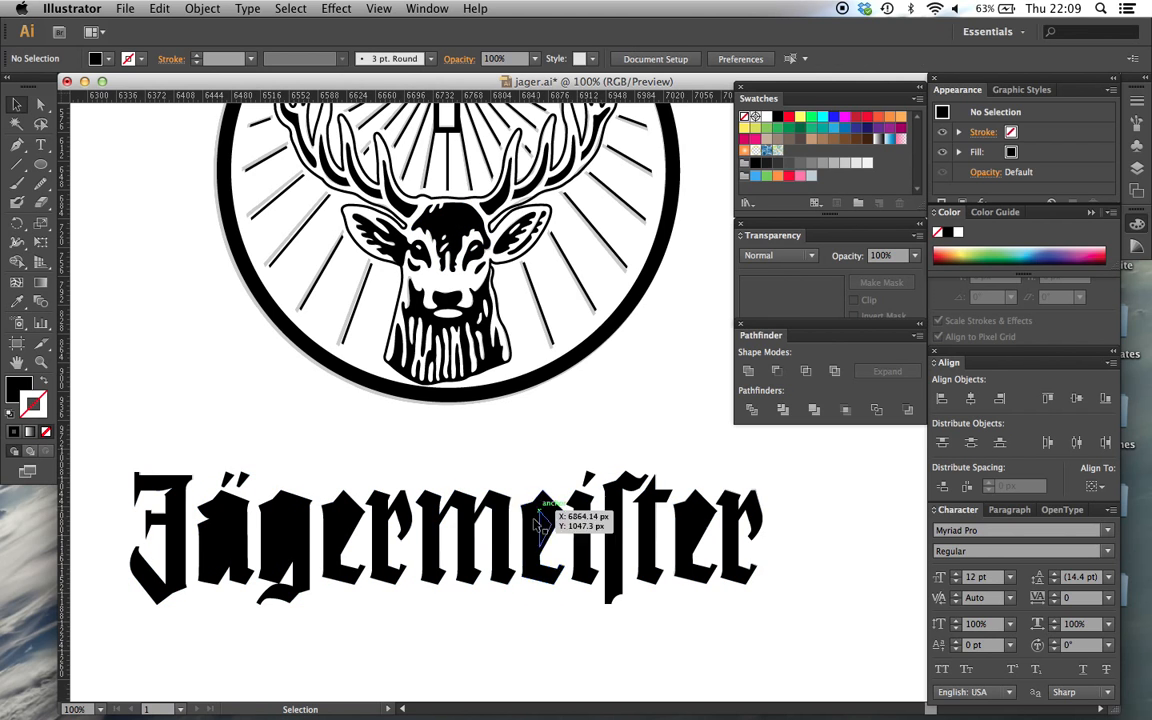
key("super+z")
left_click(463, 627)
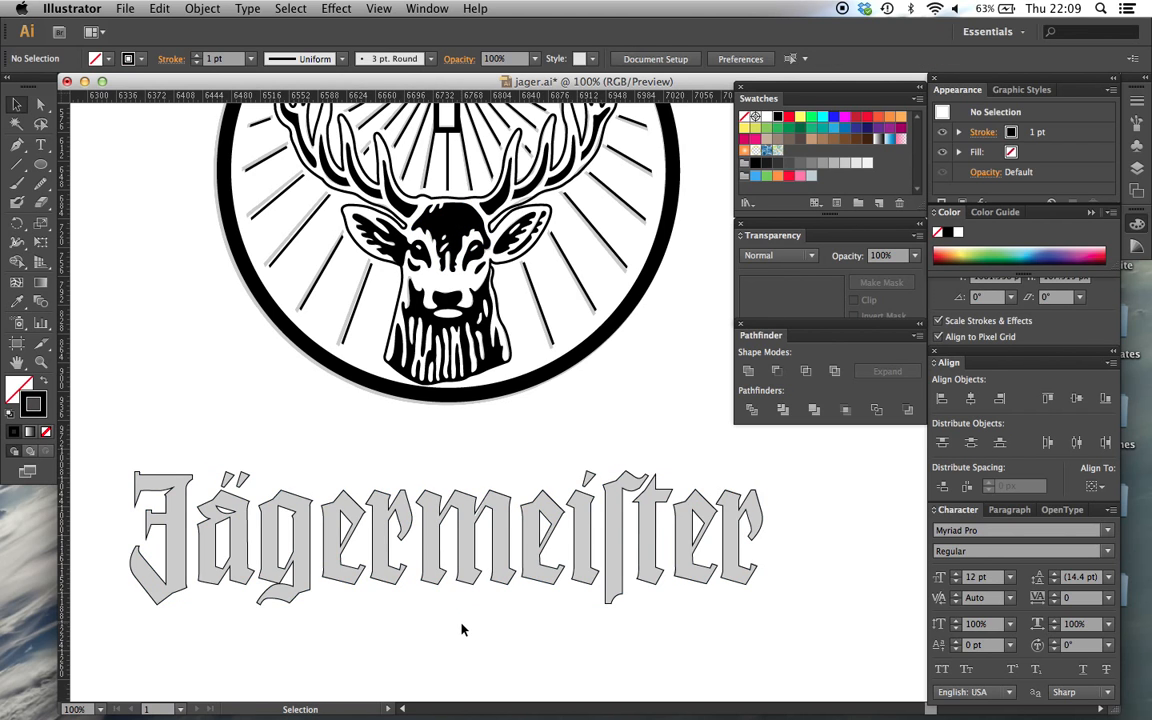
Step: Examine the finished black-filled wordmark and its letter paths beneath the third emblem
scroll(462, 628, "right", 10)
scroll(462, 629, "right", 3)
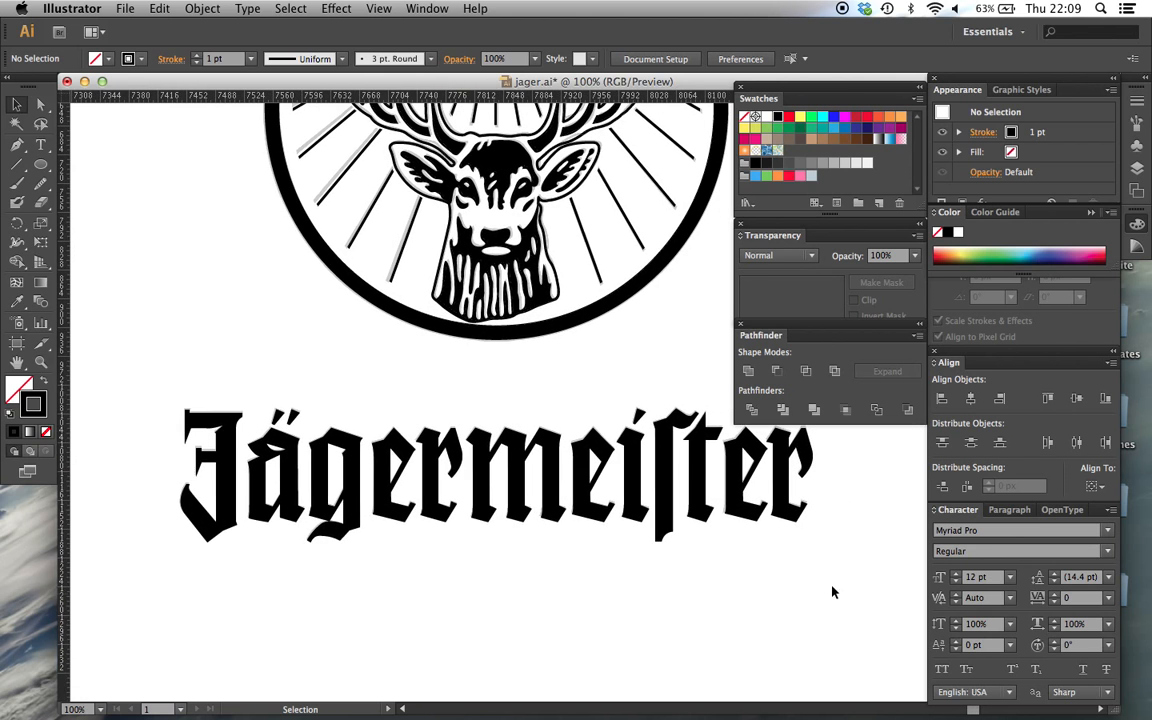
left_click_drag(818, 597, 184, 411)
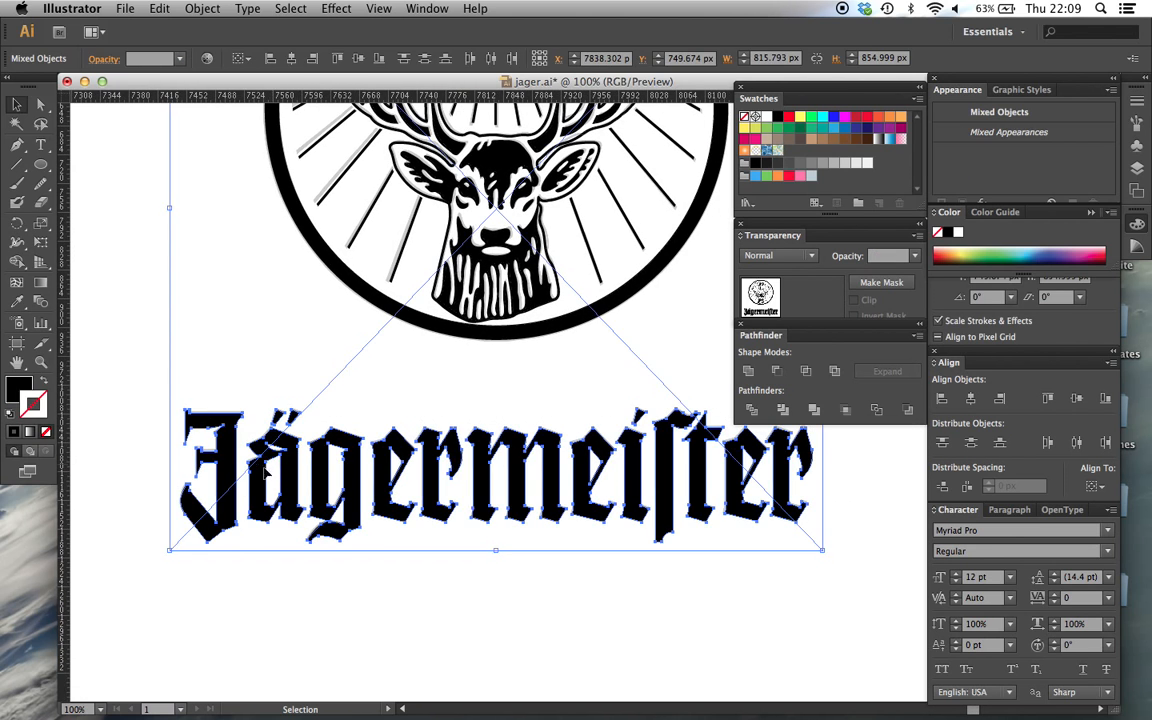
scroll(583, 480, "up", 4)
left_click(877, 467)
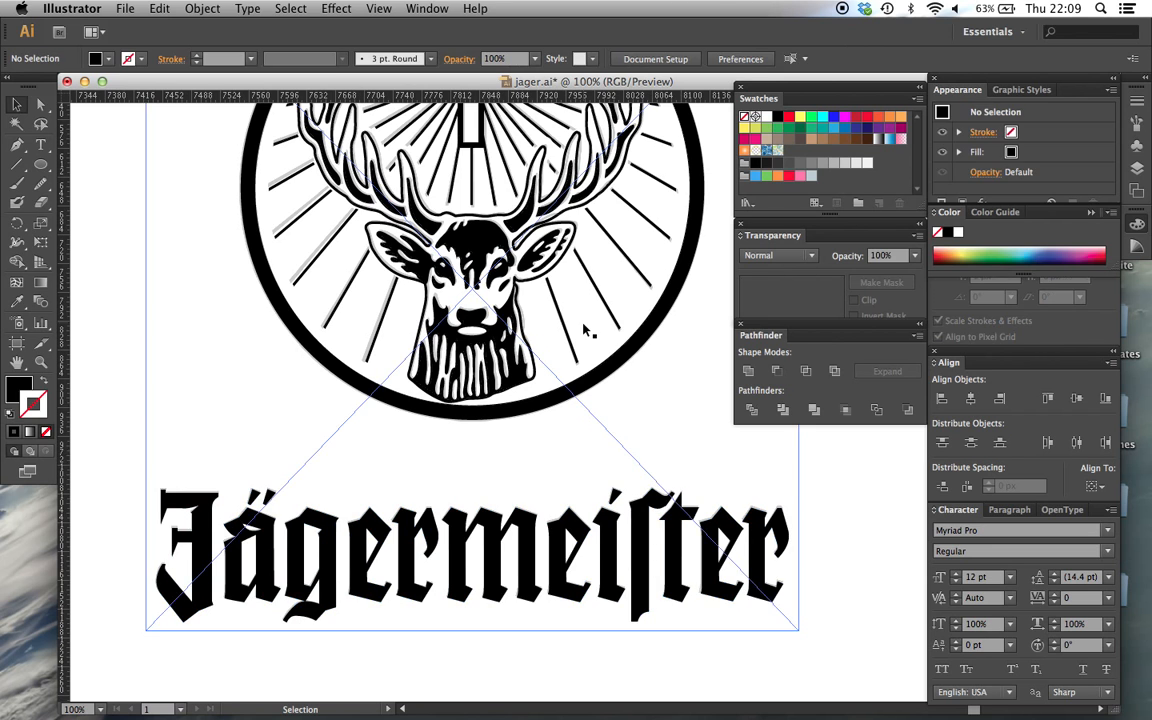
Step: Compare the rays around the cross and antlers in the third and second emblem copies
scroll(524, 290, "up", 6)
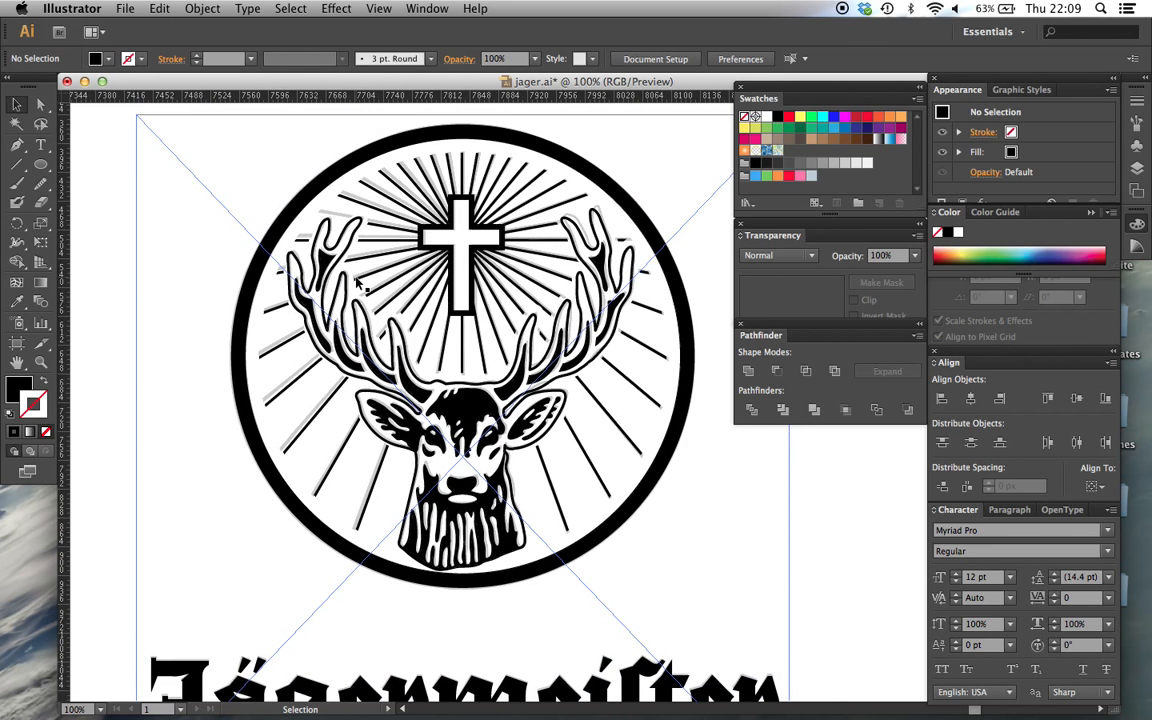
scroll(359, 283, "left", 3)
scroll(359, 283, "up", 2)
scroll(413, 293, "right", 10)
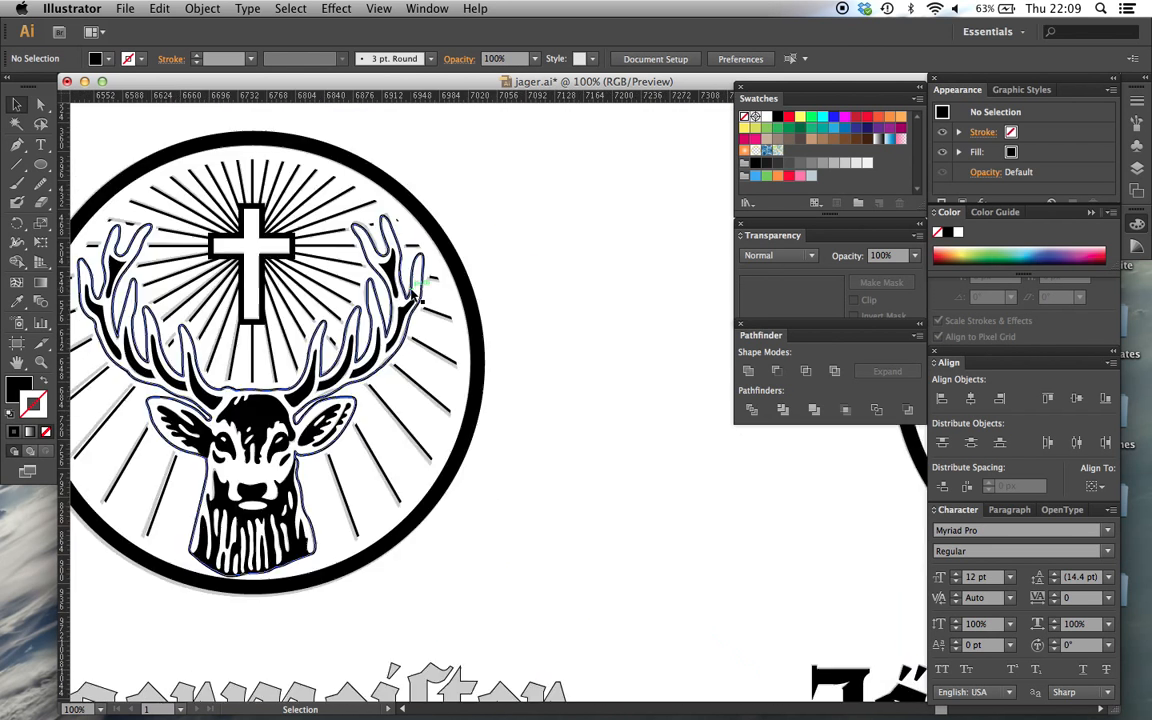
scroll(413, 293, "left", 4)
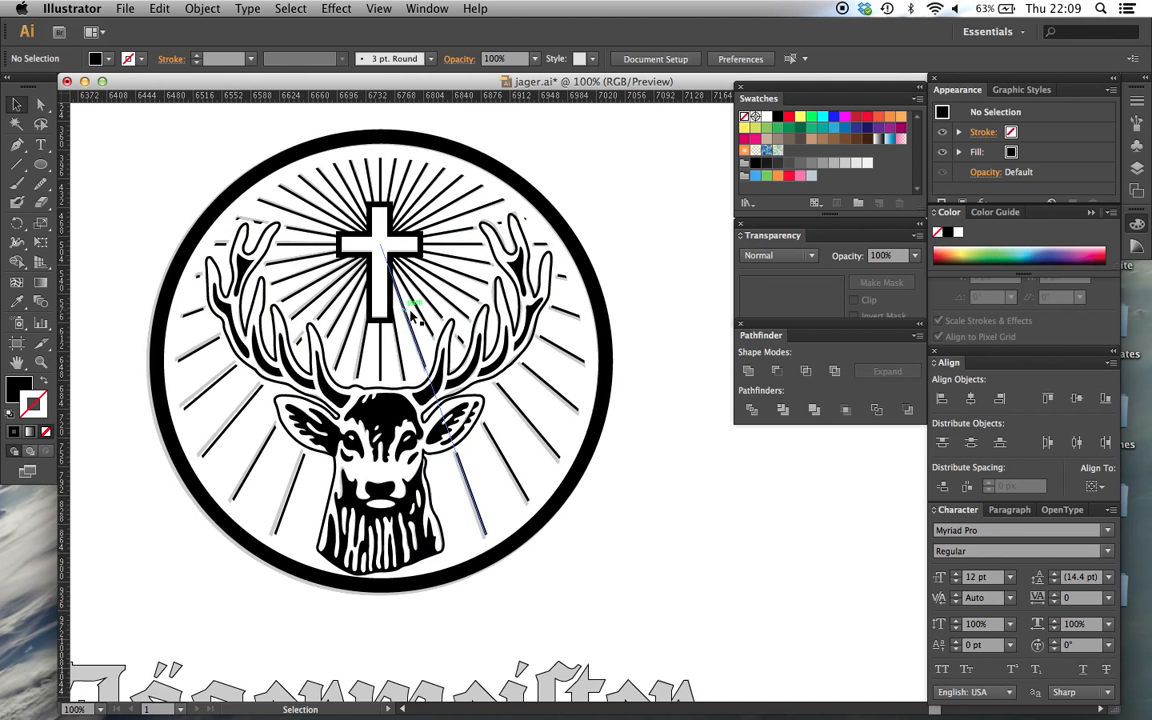
scroll(411, 318, "right", 15)
scroll(411, 318, "left", 3)
scroll(411, 317, "left", 14)
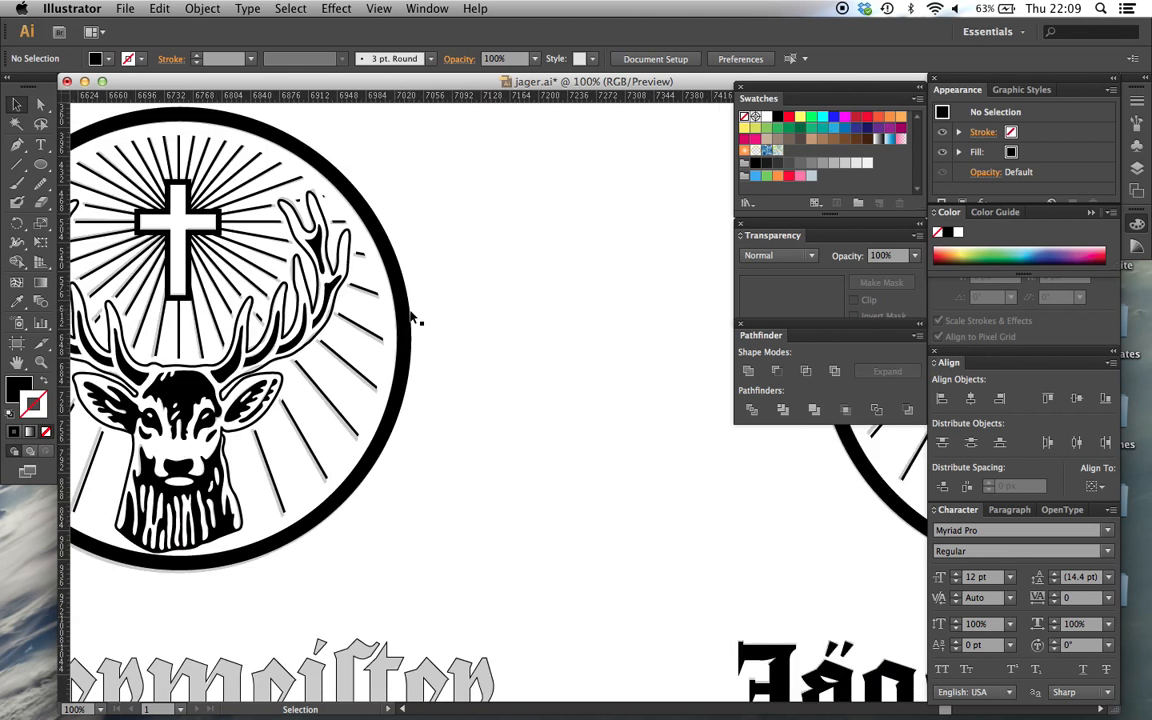
scroll(411, 317, "up", 2)
key("super+equal")
key("super+equal")
key("super+equal")
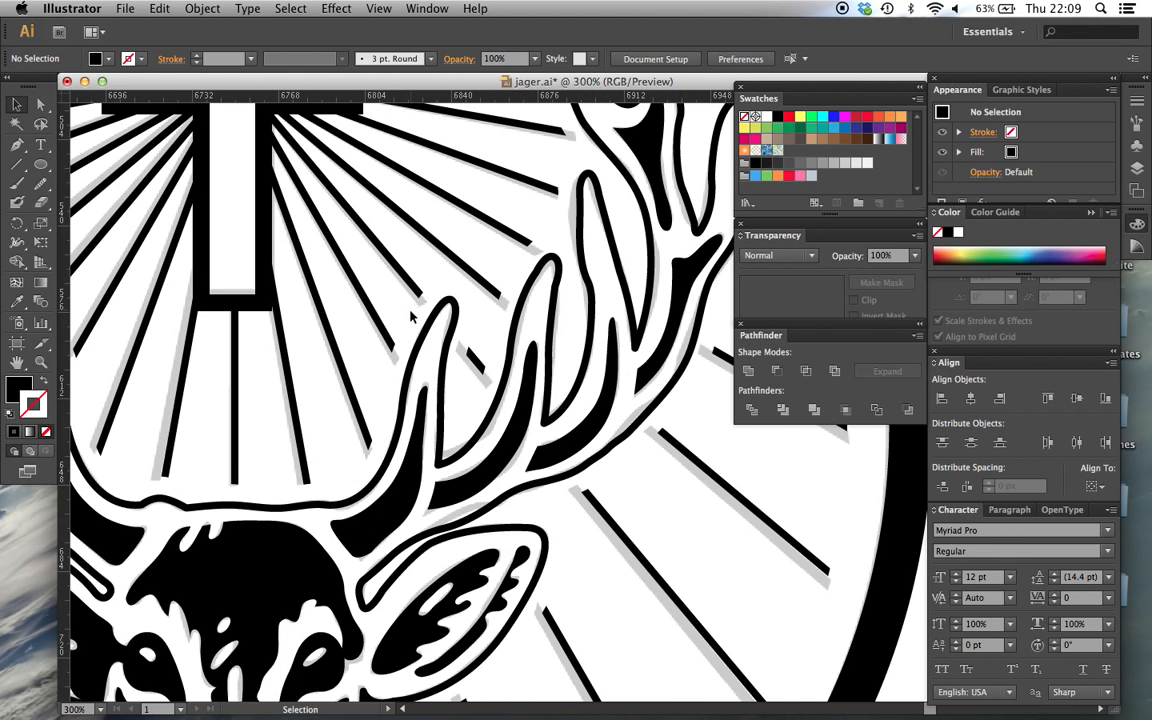
scroll(411, 317, "left", 10)
scroll(411, 317, "up", 6)
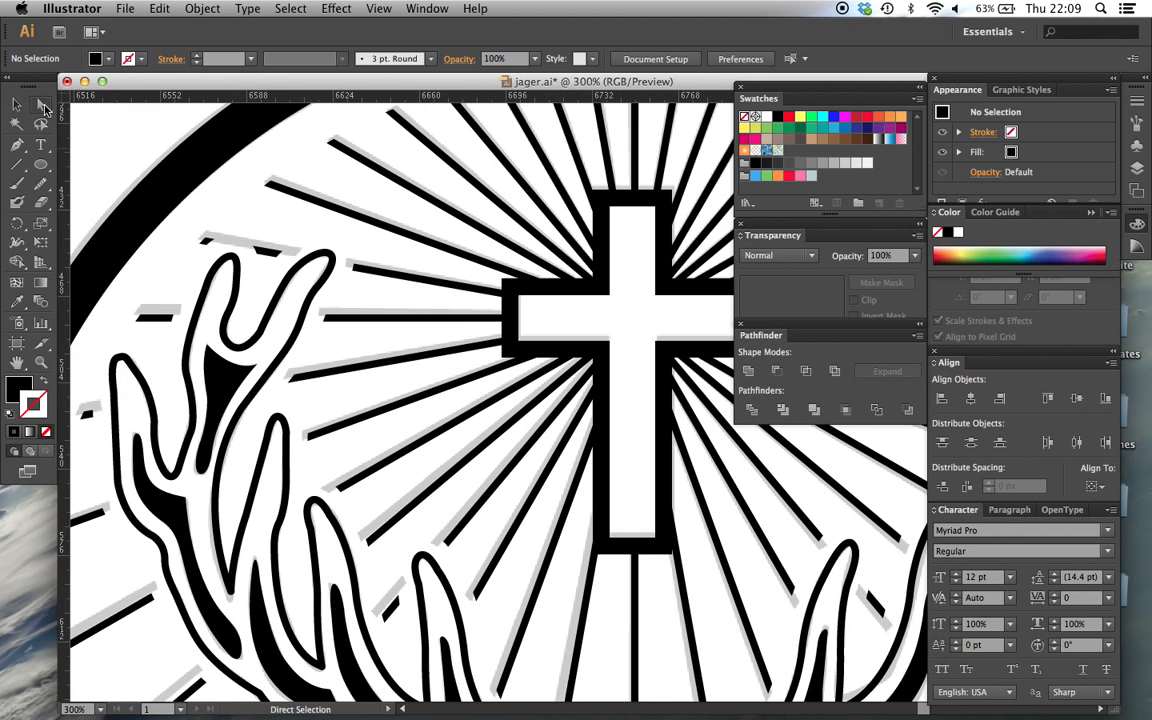
Step: Inspect the path of the horizontal ray between the antler and the cross in the second emblem
left_click(40, 104)
left_click(368, 320)
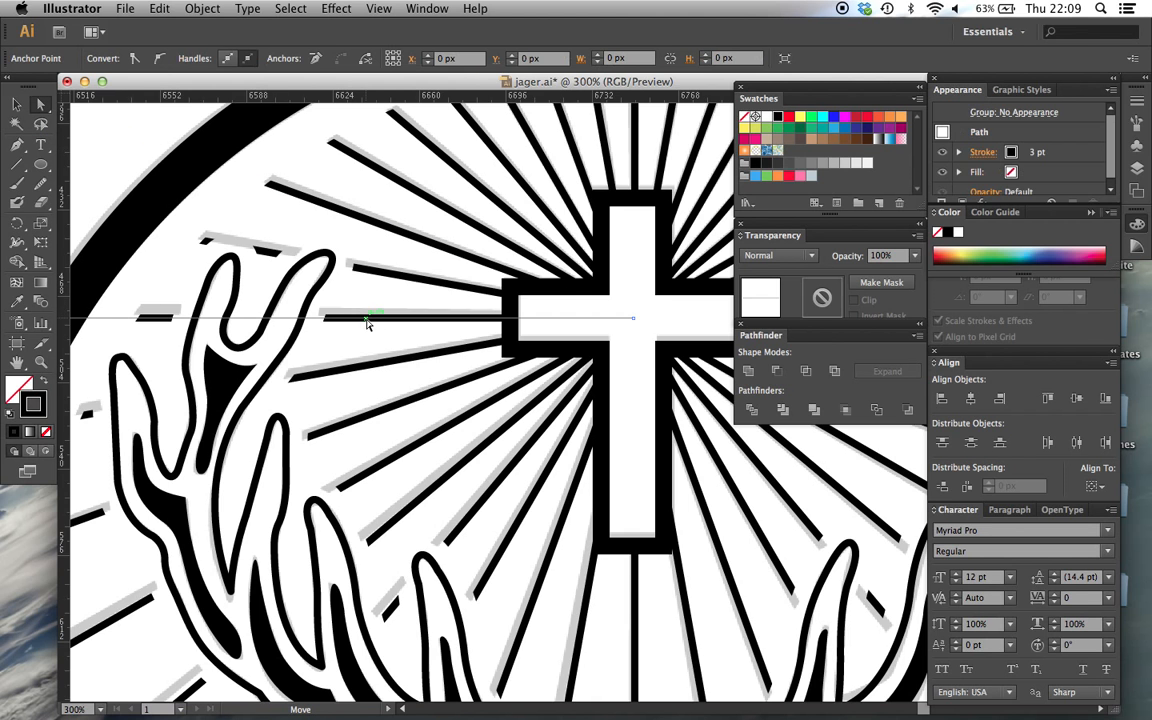
scroll(367, 325, "right", 5)
scroll(367, 325, "down", 1)
key("super+minus")
key("super+minus")
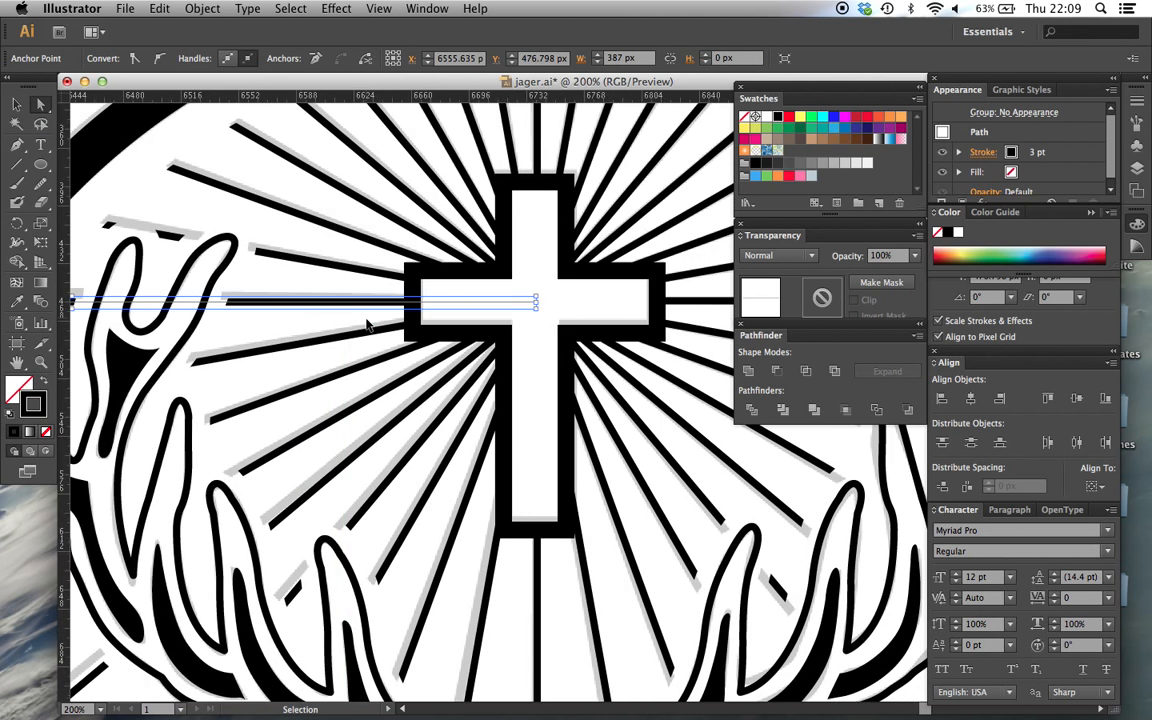
scroll(548, 317, "right", 7)
left_click(548, 317)
Step: Compare the third emblem's rays near the left antler with the faded reference image behind them
scroll(548, 317, "right", 7)
scroll(548, 317, "down", 1)
scroll(548, 317, "right", 7)
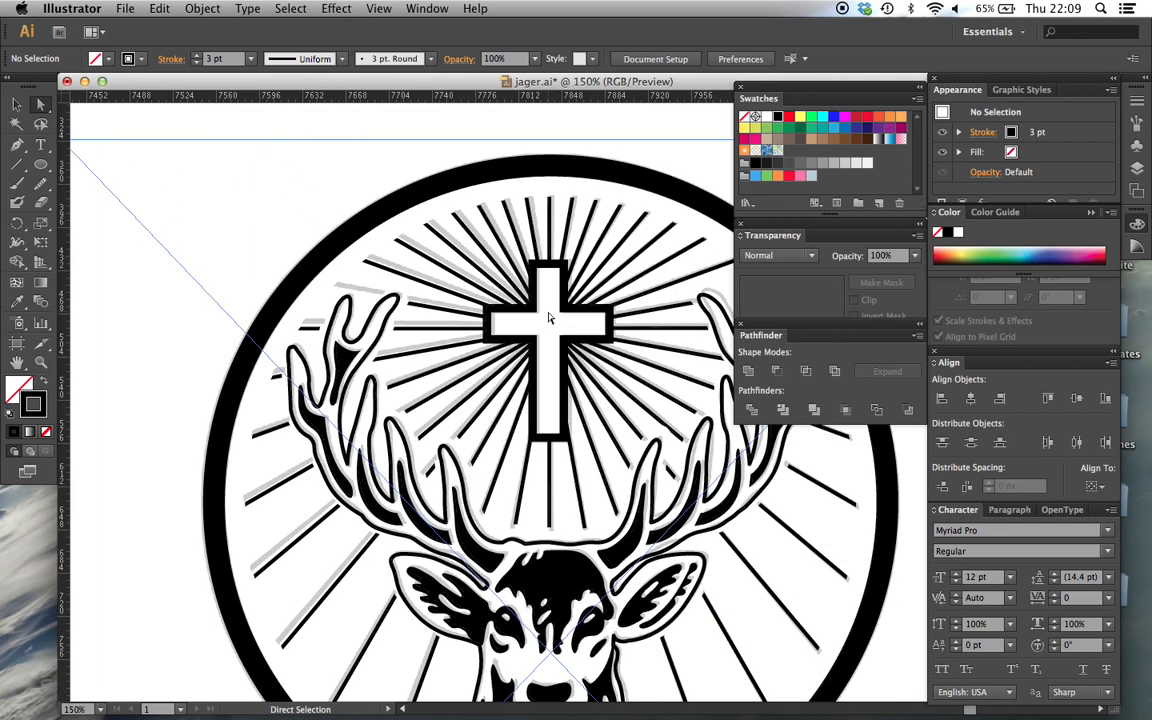
key("super+equal")
key("super+equal")
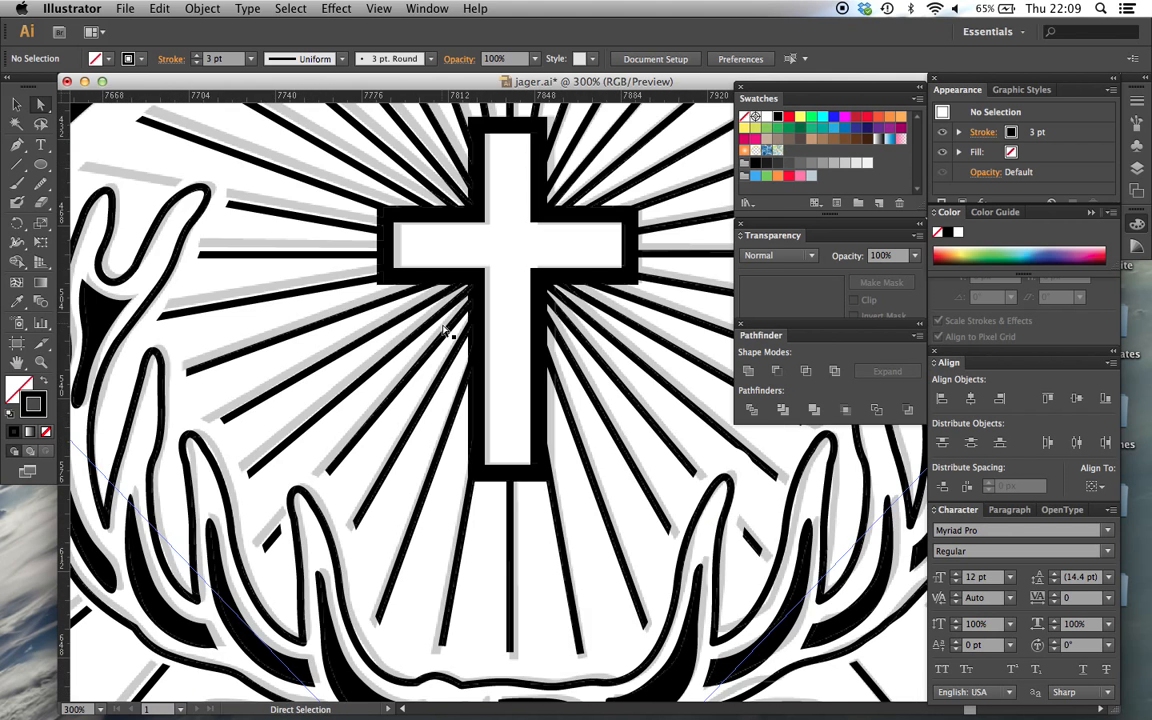
left_click(322, 260)
scroll(352, 257, "up", 1)
scroll(352, 257, "left", 1)
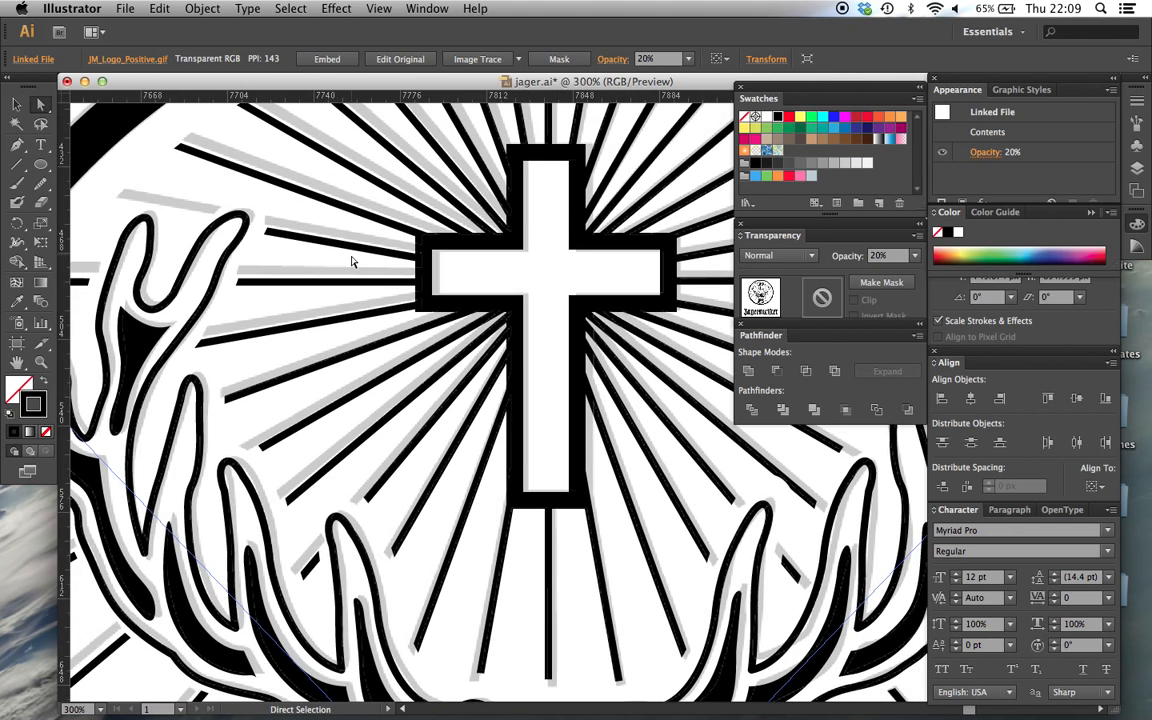
scroll(338, 317, "left", 2)
scroll(425, 340, "left", 1)
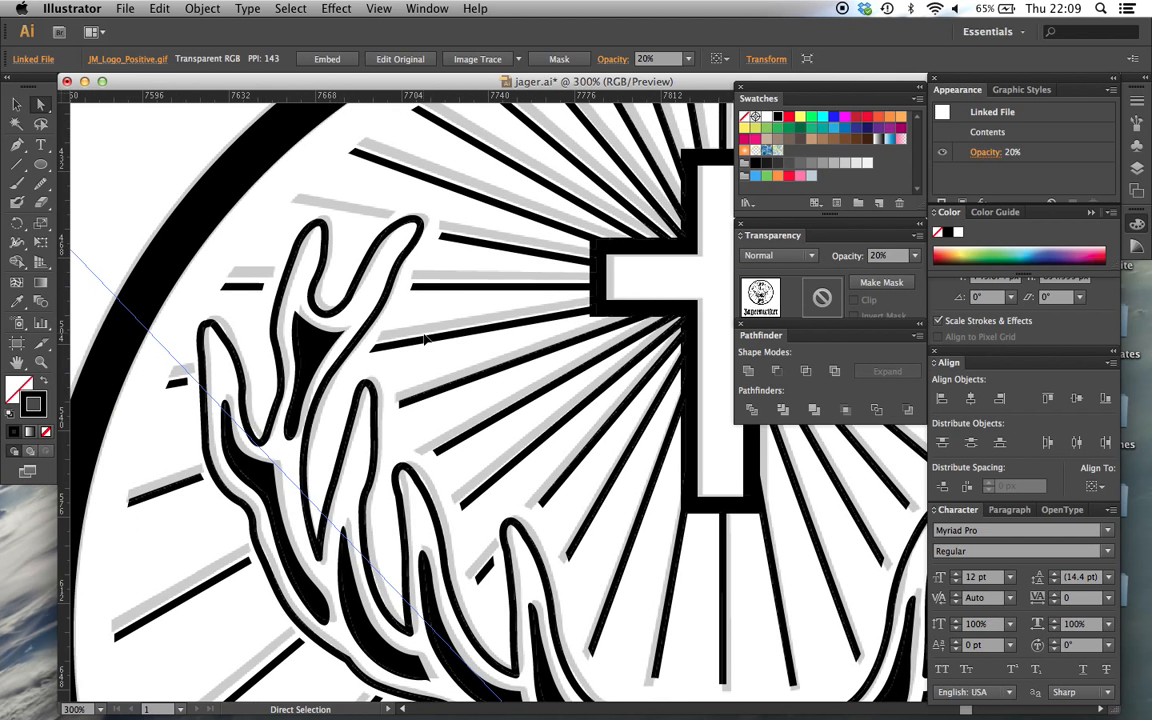
key("super+minus")
key("super+minus")
key("super+minus")
scroll(427, 338, "right", 3)
left_click(457, 192)
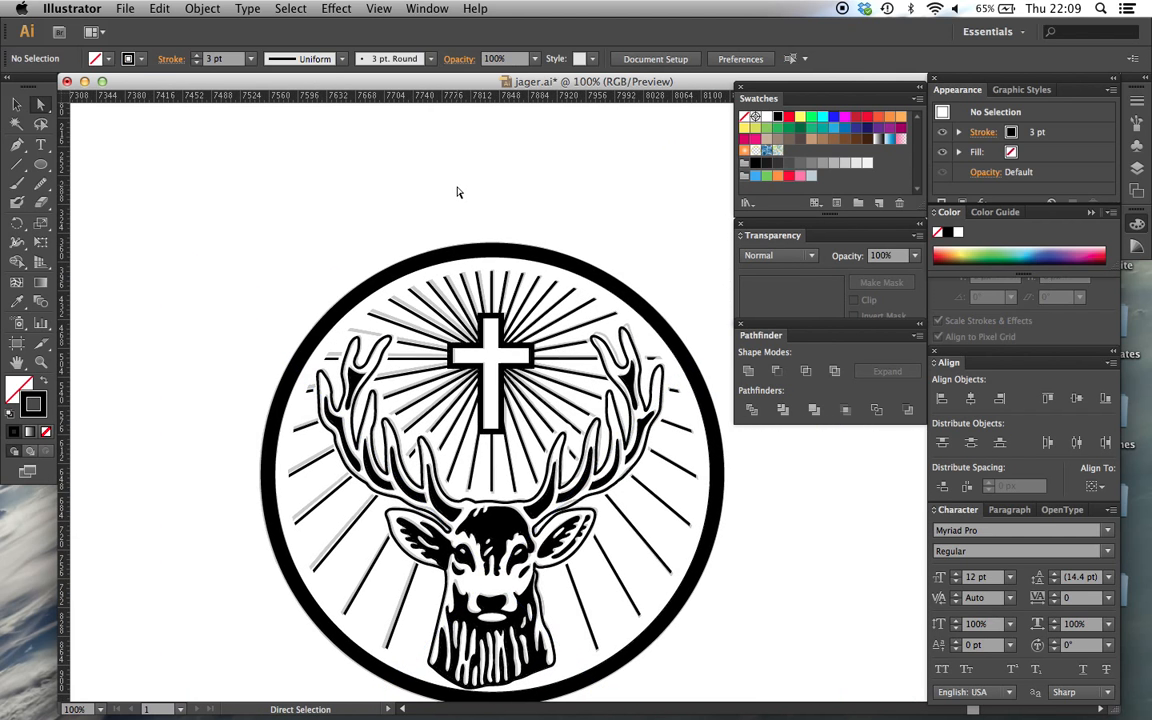
Step: Try to move the artwork around the third emblem's cross and undo the move
key("super+a")
key("super+equal")
key("super+equal")
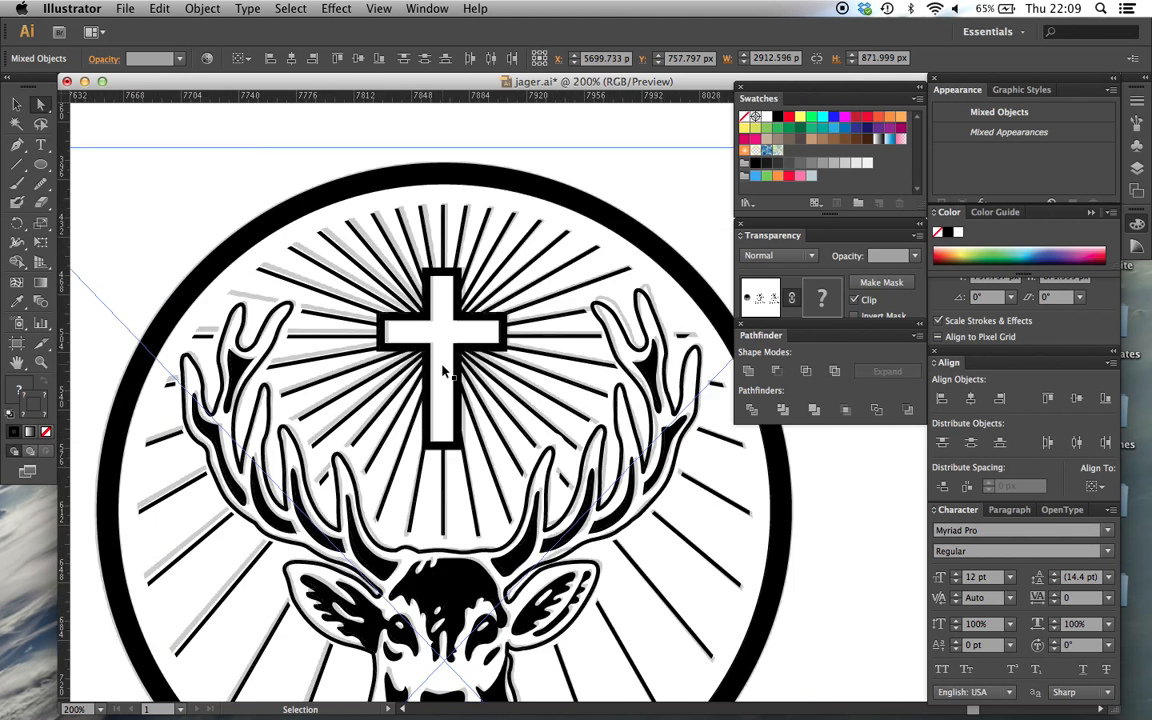
left_click(449, 371)
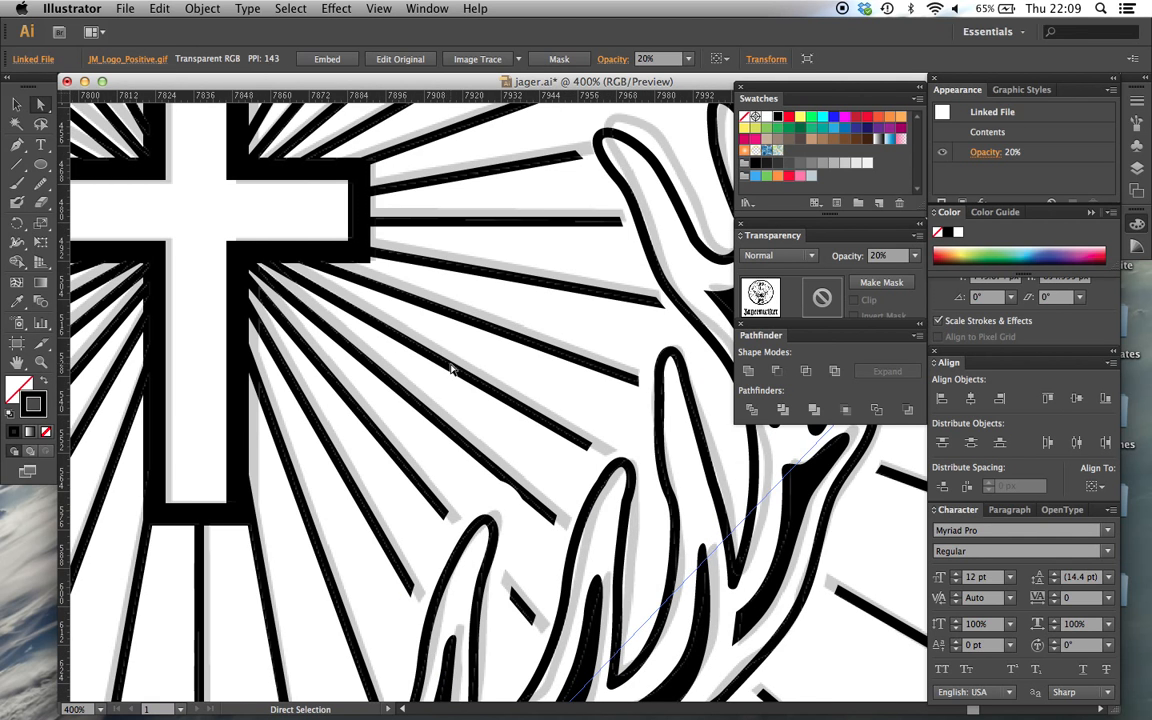
scroll(451, 370, "up", 5)
scroll(451, 370, "left", 8)
left_click_drag(422, 193, 508, 220)
key("super+z")
scroll(508, 220, "up", 3)
scroll(508, 220, "left", 3)
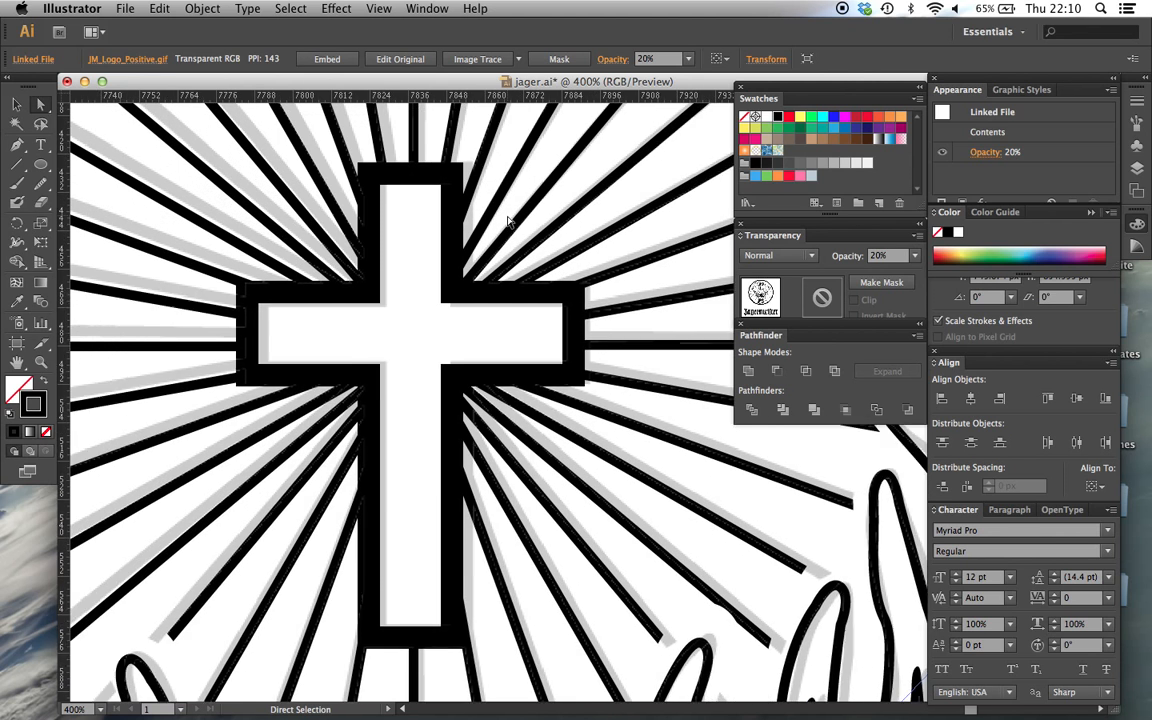
key("super+minus")
key("super+minus")
key("super+minus")
key("super+minus")
key("v")
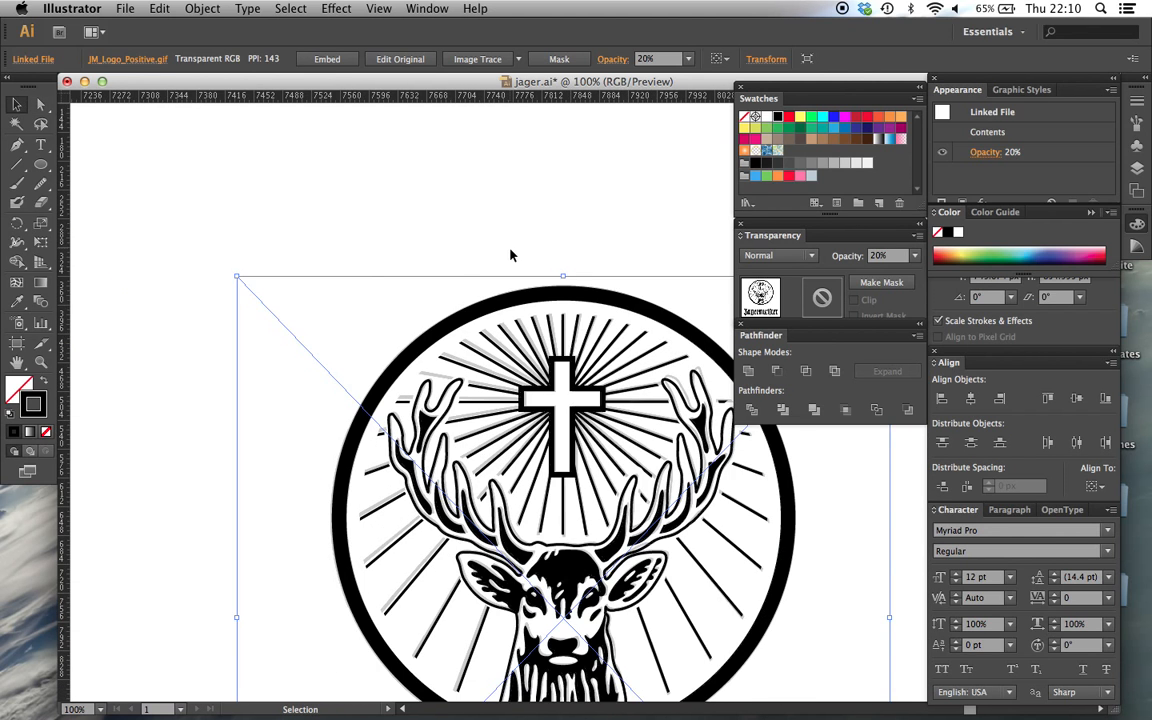
Step: Move the third emblem's clipped ray group to the left and undo the move
left_click(510, 255)
scroll(520, 270, "down", 5)
scroll(520, 270, "left", 2)
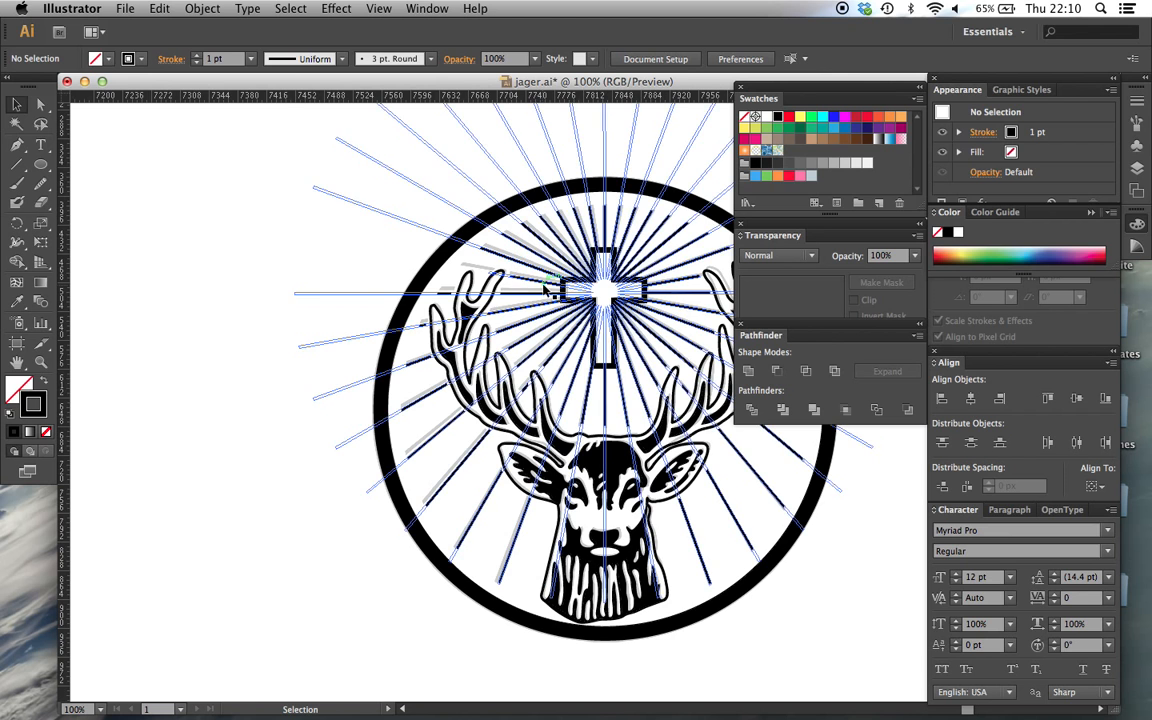
left_click_drag(529, 285, 402, 286)
key("super+z")
scroll(402, 287, "up", 2)
scroll(402, 287, "right", 2)
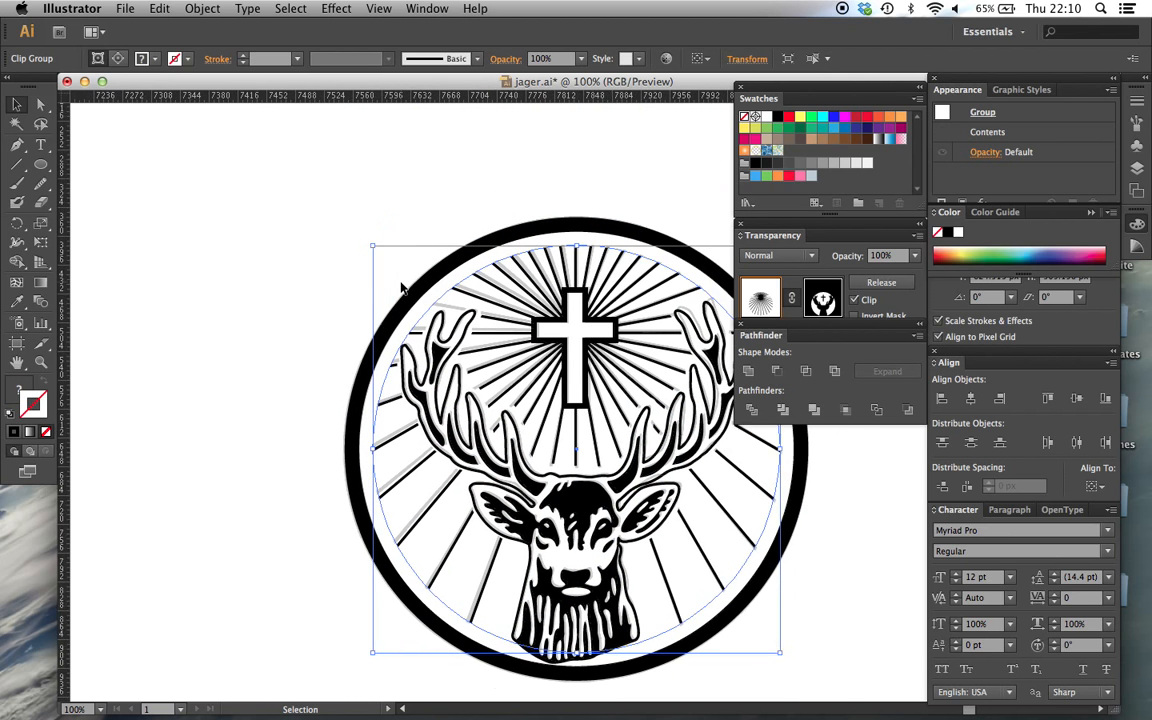
Step: Examine the clipped ray ends and small stubs beside the third emblem's left antler
key("super+equal")
key("super+equal")
key("super+equal")
scroll(330, 285, "left", 5)
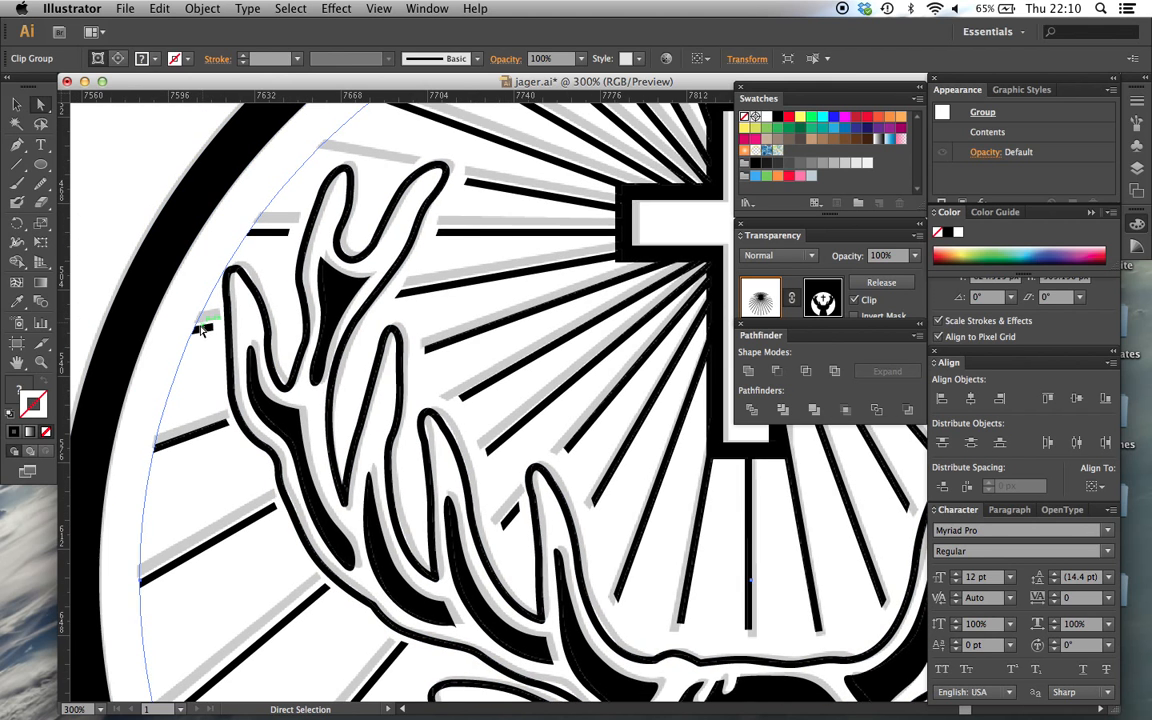
key("super+minus")
key("super+minus")
key("super+minus")
key("super+minus")
key("super+minus")
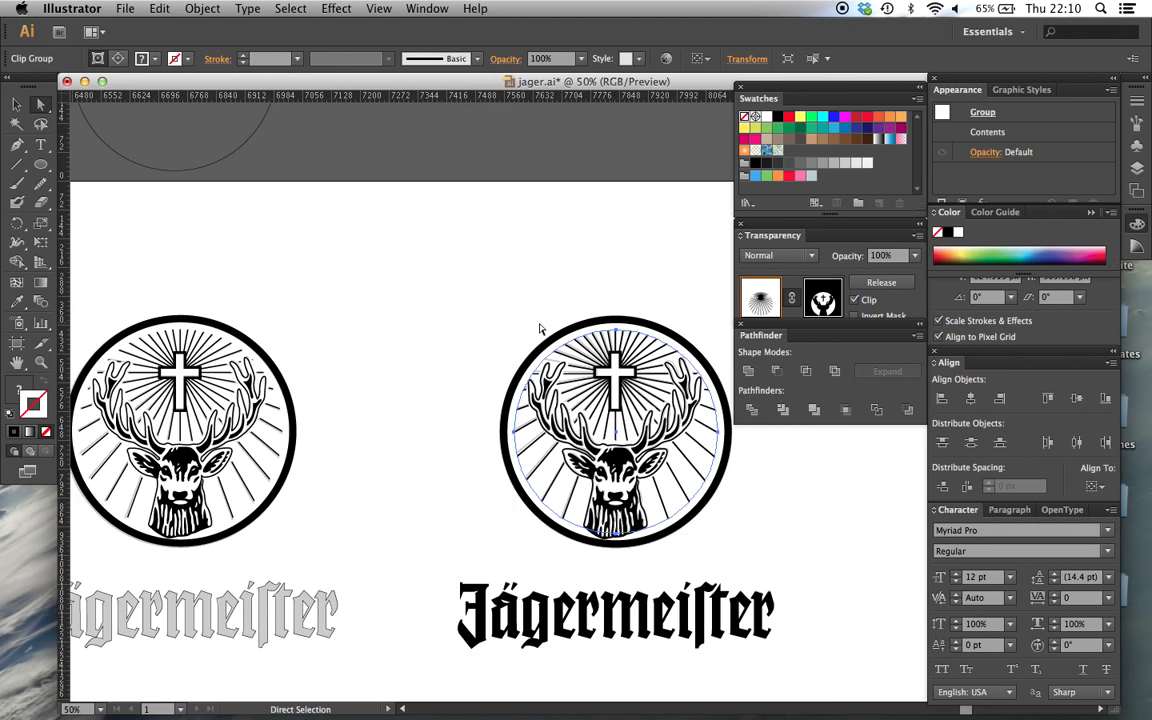
Step: Move the third emblem's combined ray path with Direct Selection and undo the move
left_click(505, 299)
scroll(505, 299, "right", 2)
scroll(505, 299, "down", 1)
left_click_drag(551, 318, 649, 309)
key("super+z")
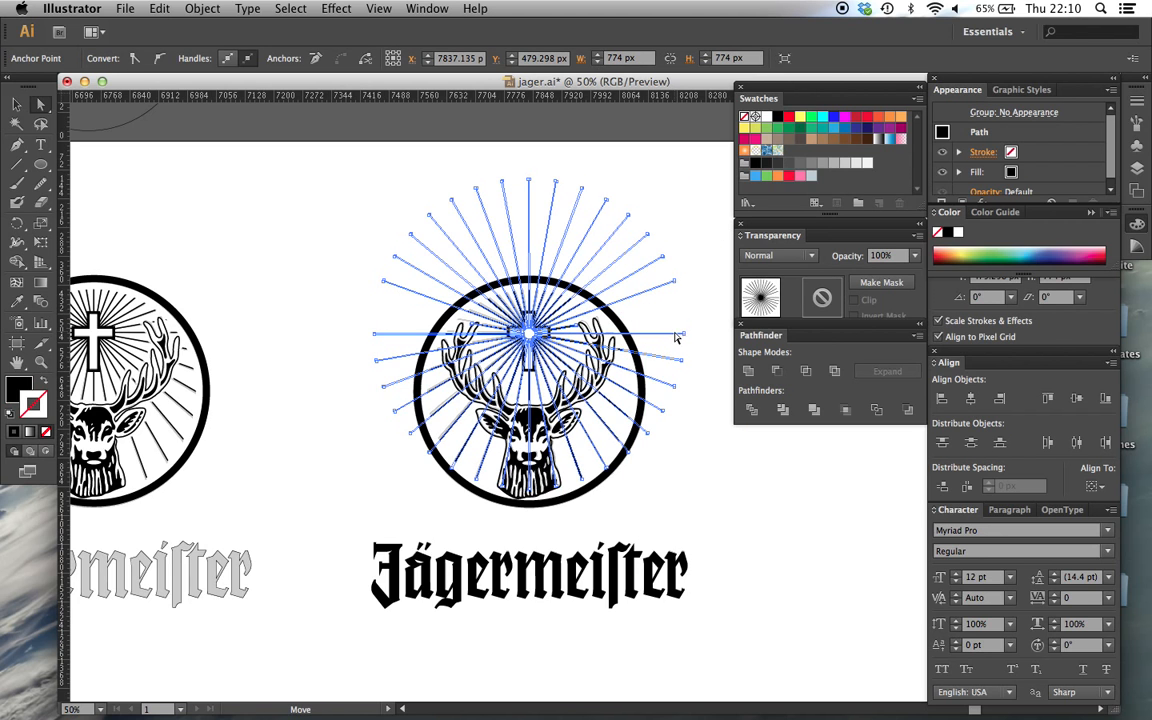
left_click(674, 411)
scroll(682, 505, "down", 3)
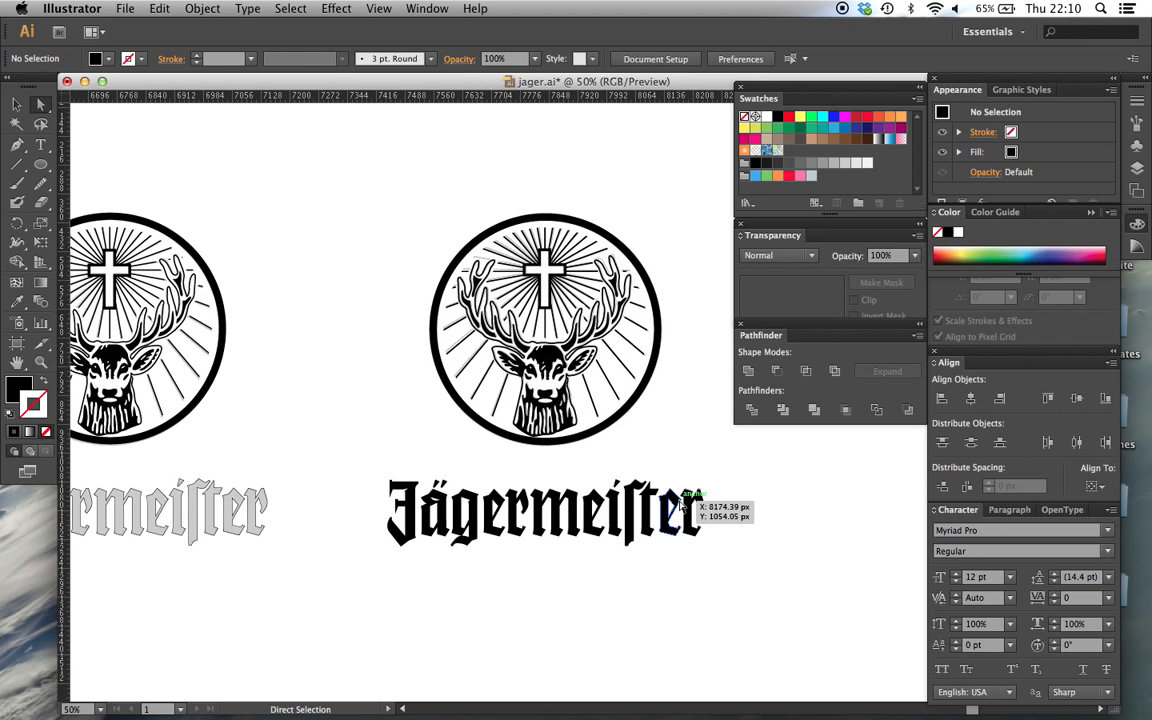
Step: Inspect the full extent of the combined ray path behind the third emblem's cross
scroll(682, 505, "up", 3)
scroll(681, 503, "up", 2)
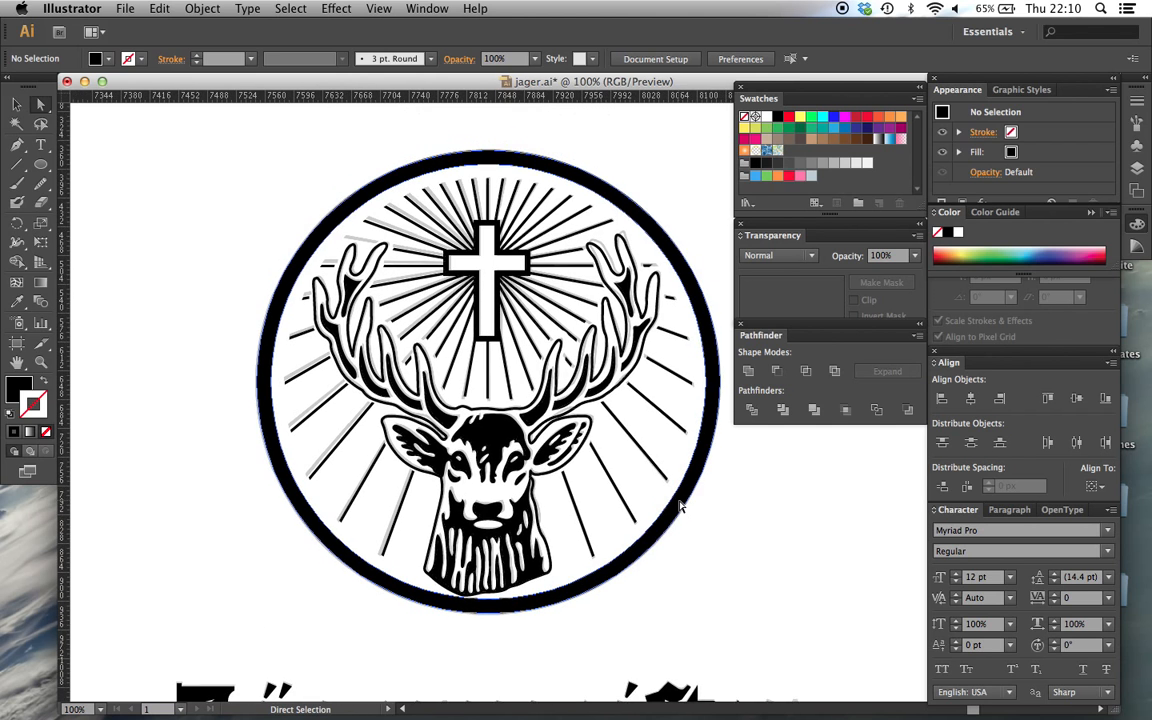
left_click(513, 292)
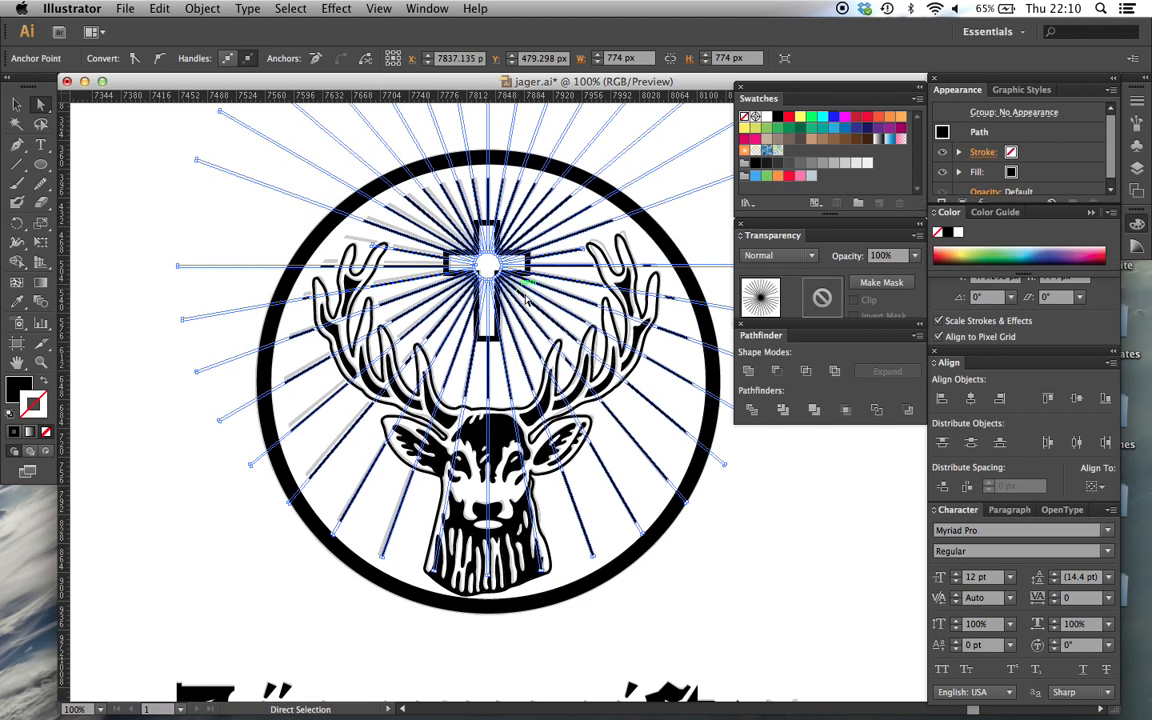
left_click(757, 522)
key("super+equal")
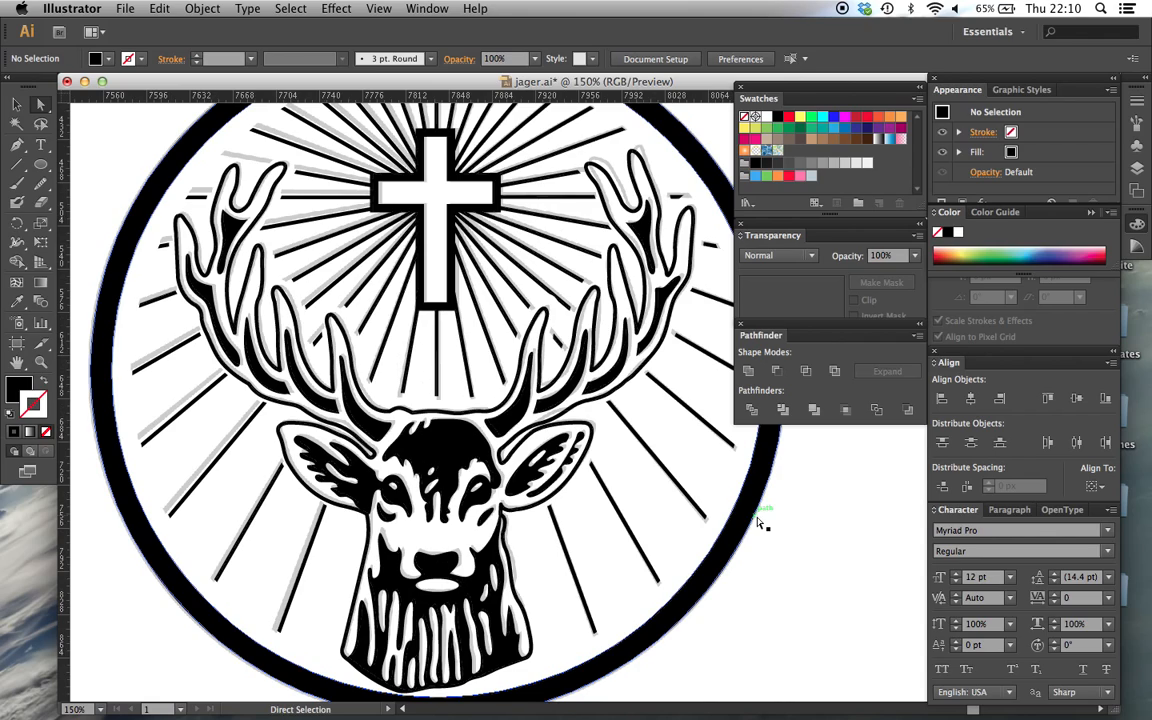
Step: Select the combined ray path and add Pen anchor points on both edges of the ray crossing the third emblem's left antler
left_click(436, 200)
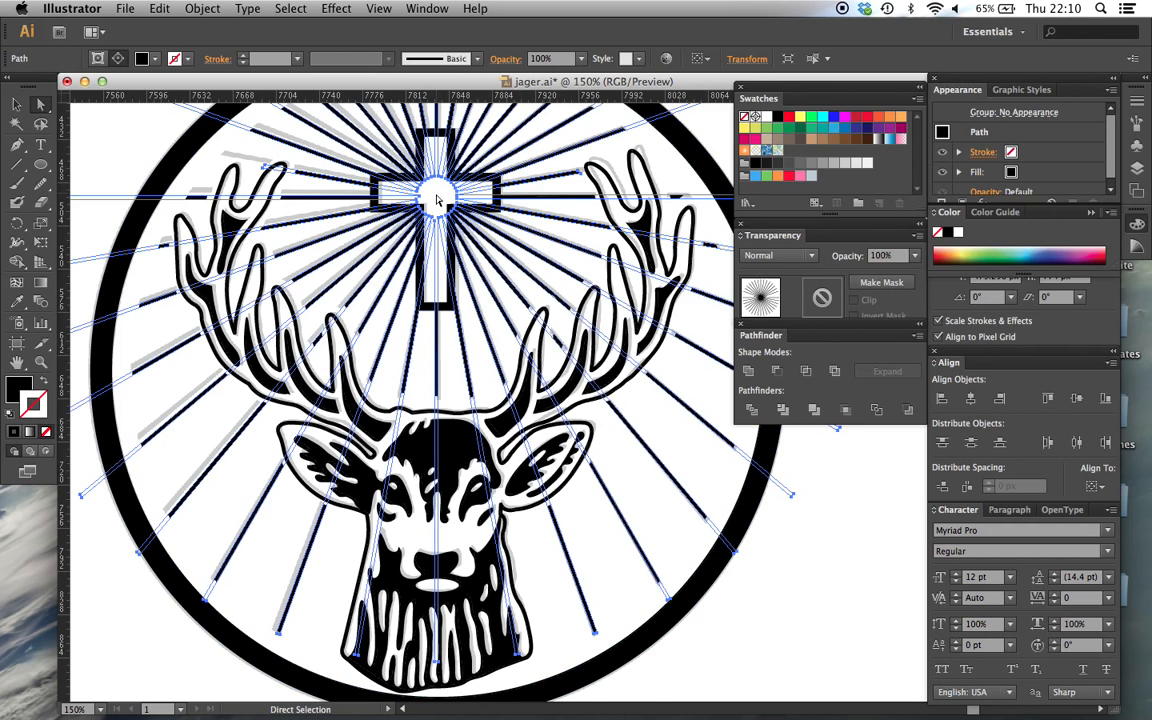
scroll(436, 200, "up", 3)
scroll(436, 200, "left", 2)
key("super+equal")
key("super+equal")
scroll(436, 200, "up", 3)
scroll(436, 200, "left", 3)
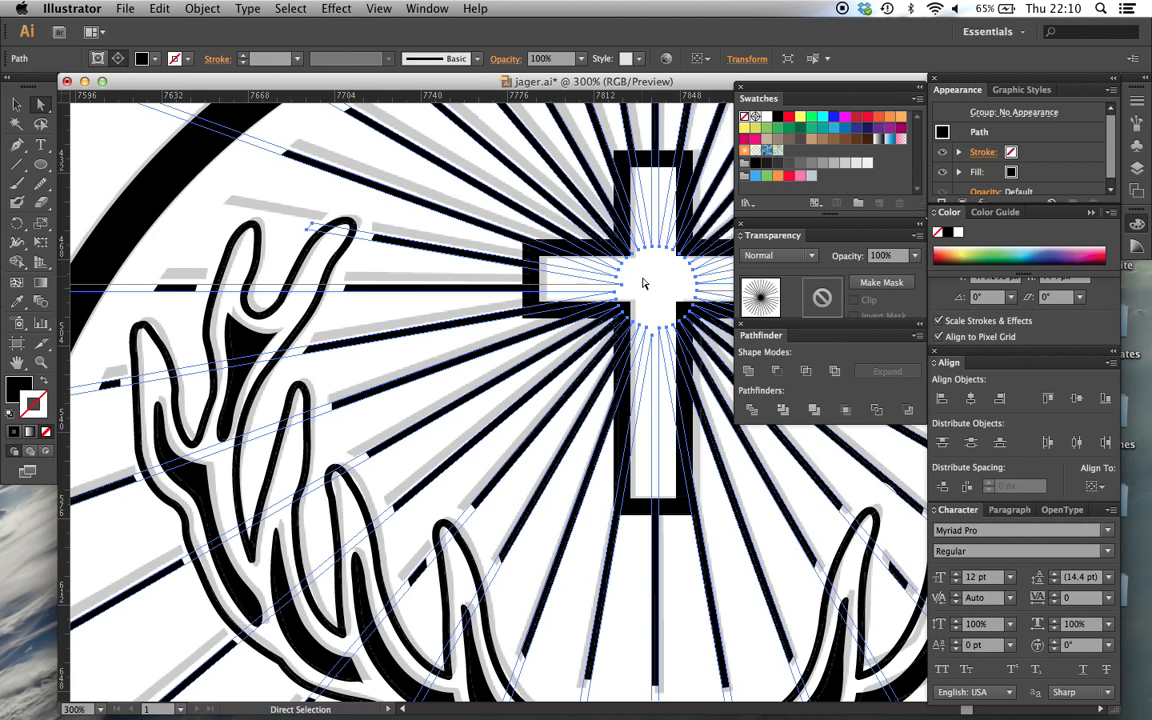
scroll(643, 284, "up", 2)
scroll(643, 284, "right", 1)
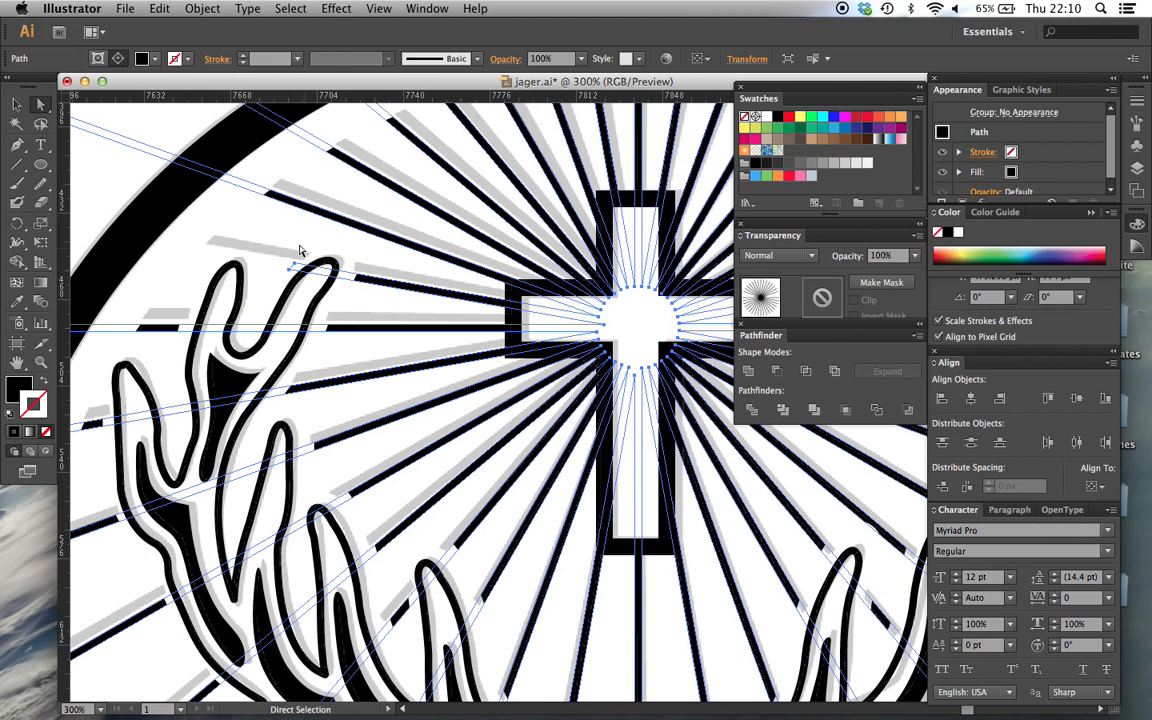
scroll(299, 259, "up", 2)
scroll(299, 259, "left", 1)
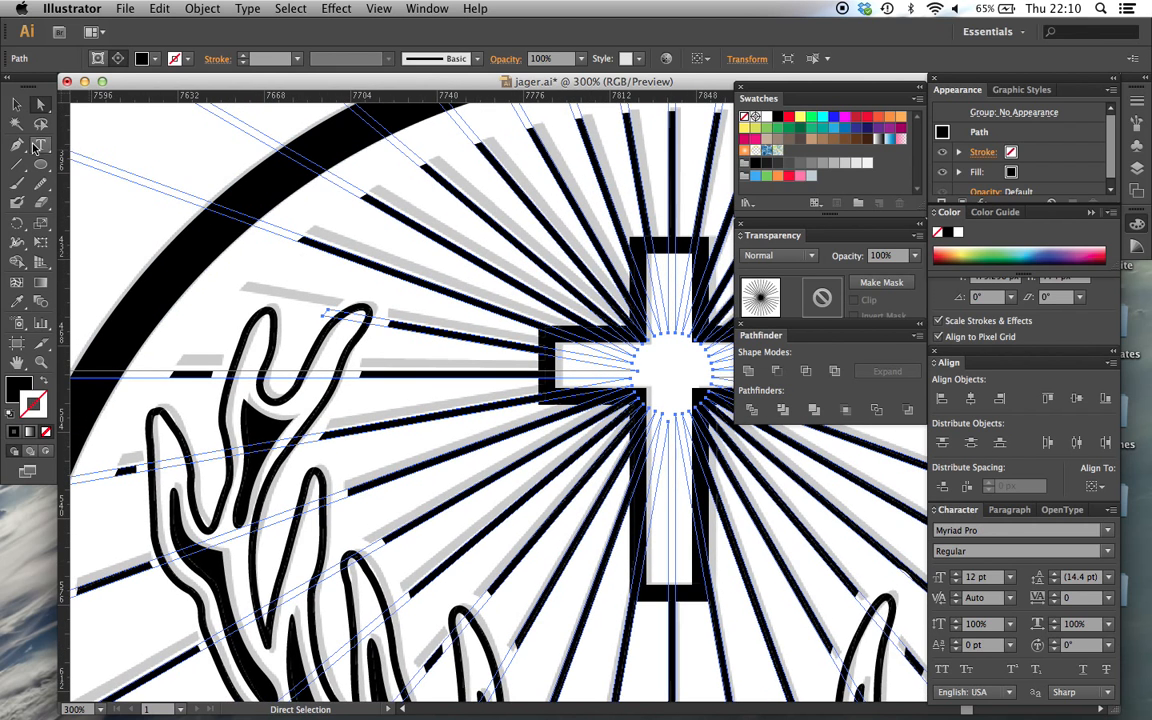
scroll(303, 319, "down", 2)
scroll(303, 319, "left", 3)
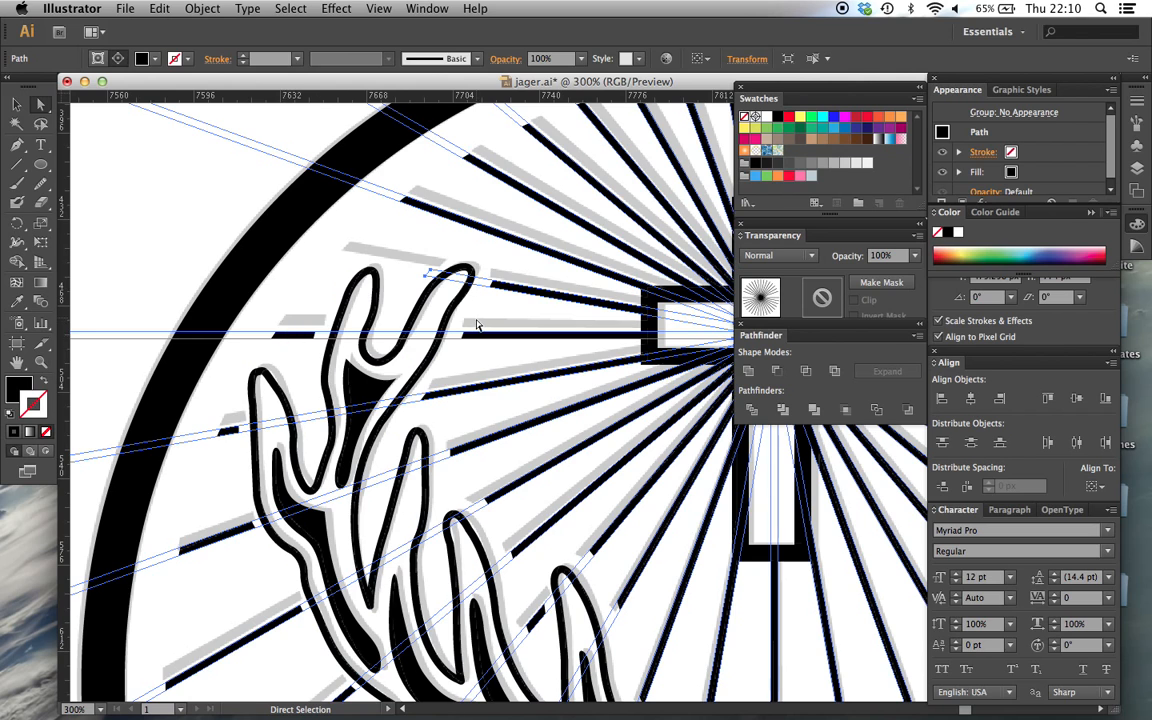
left_click(18, 146)
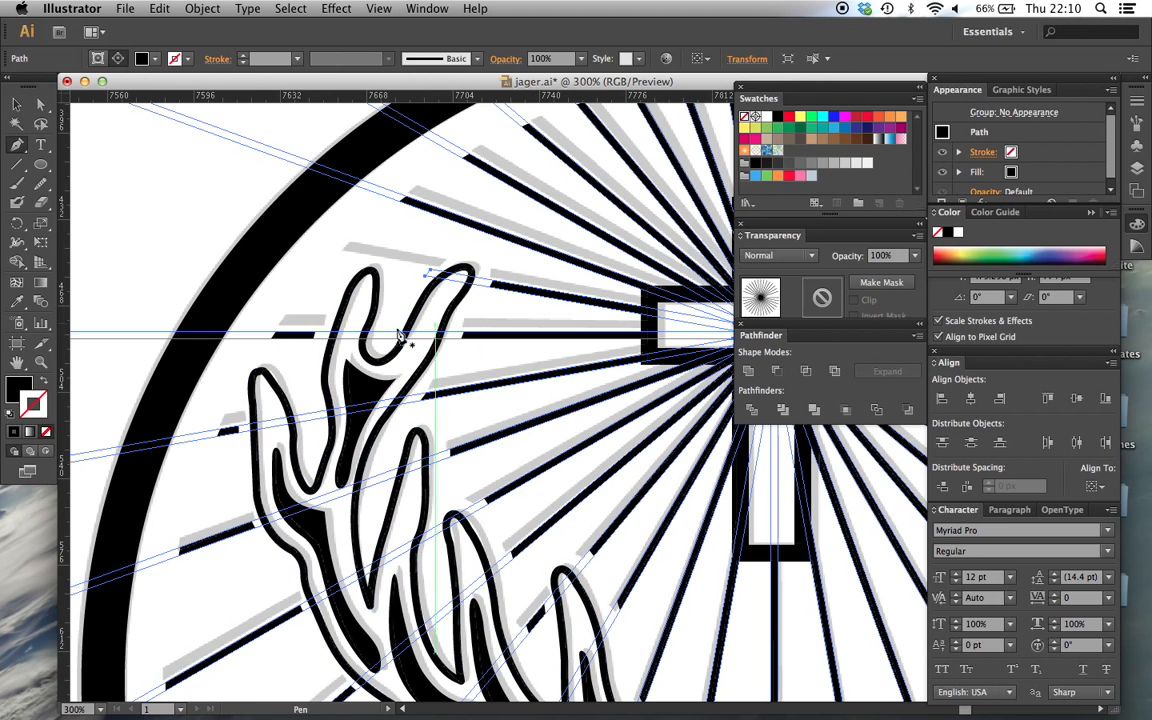
scroll(305, 340, "down", 3)
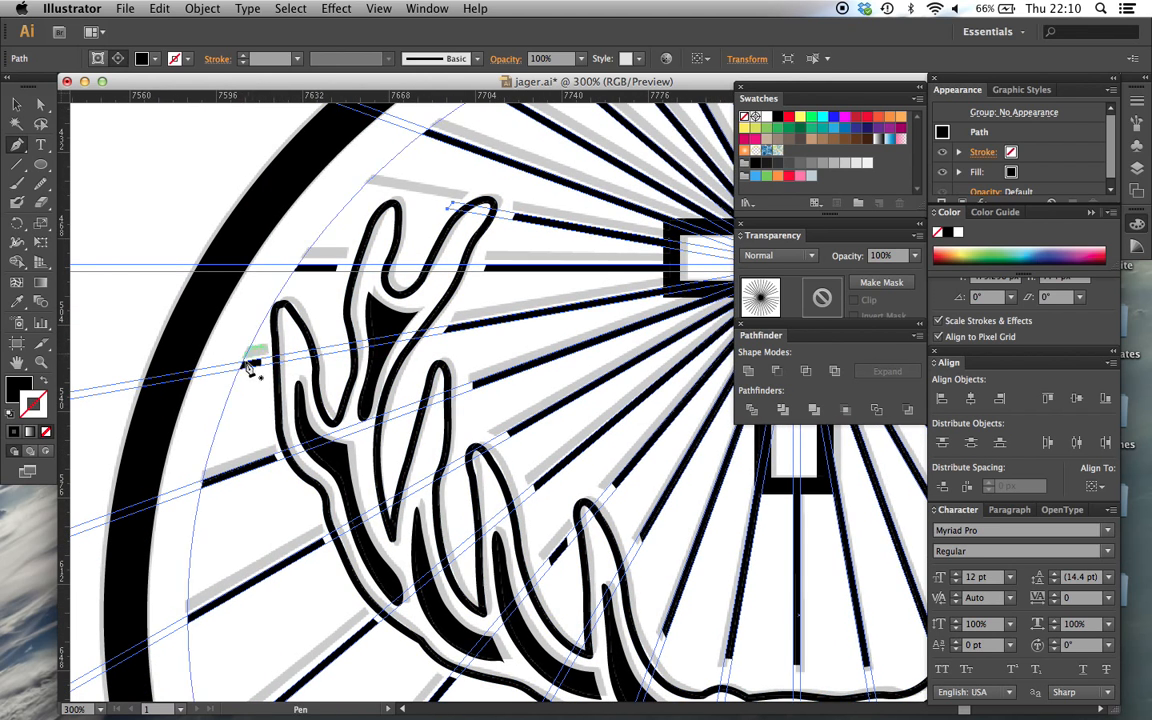
left_click(334, 352)
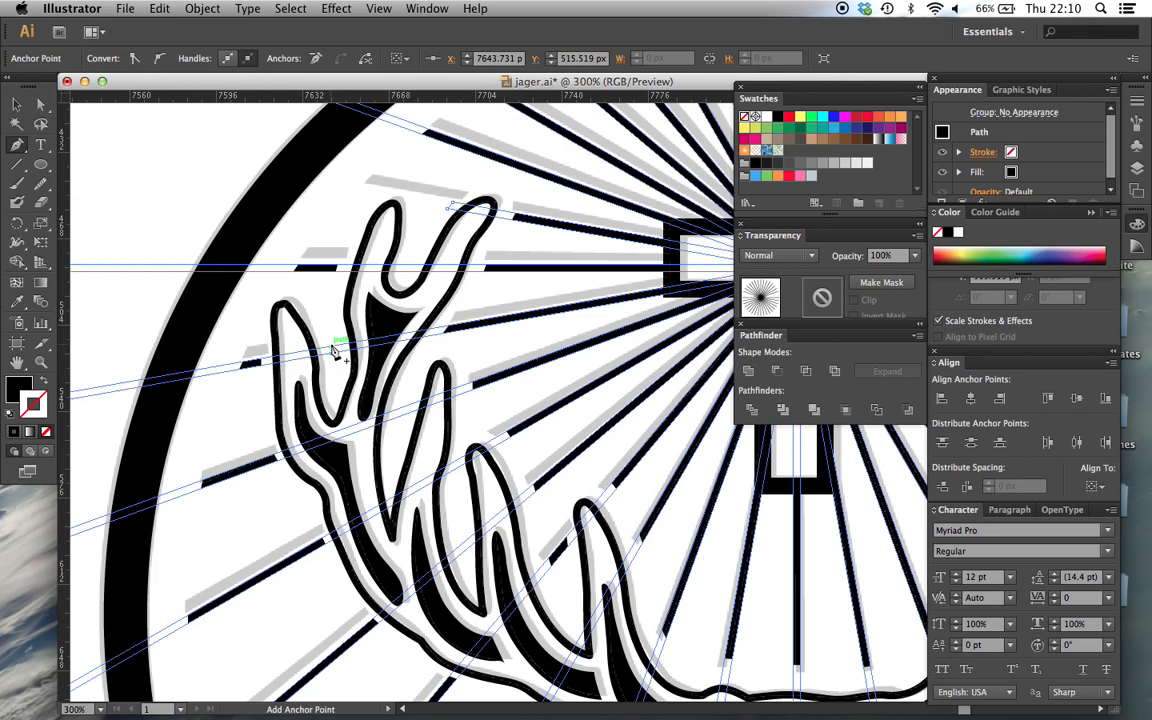
left_click(231, 375)
left_click(231, 370)
Step: Delete the outer section of the ray beyond the left antler and close its cut end with the Pen tool
key("a")
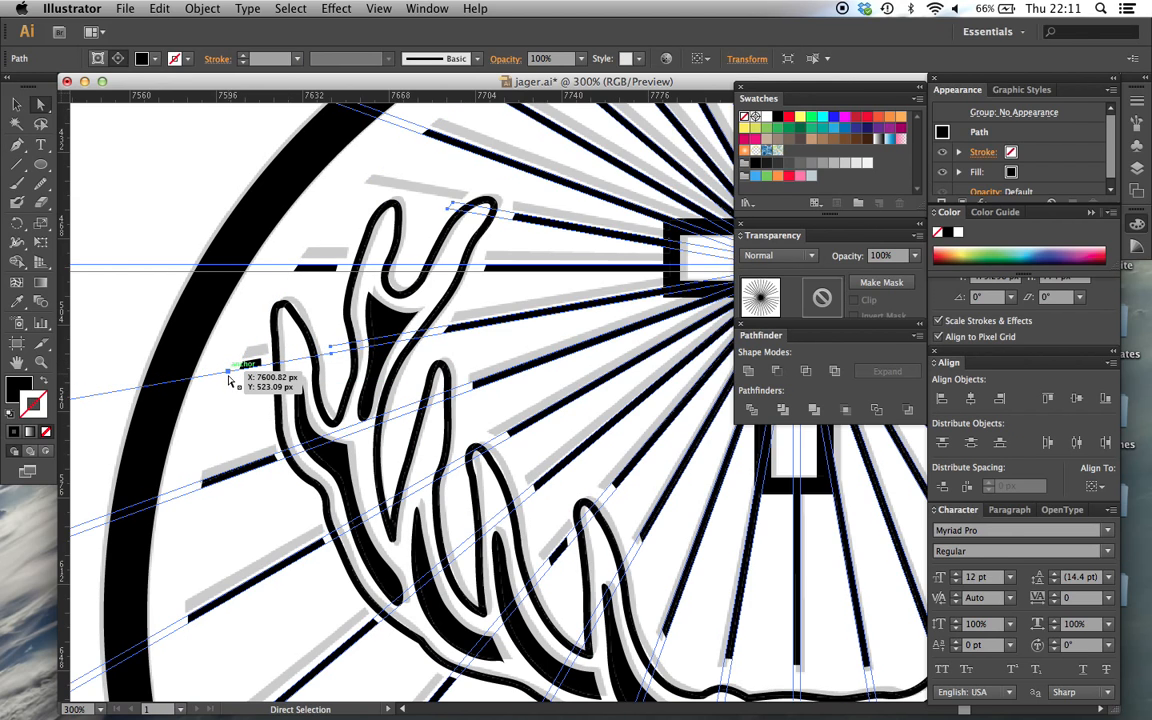
left_click(229, 375)
key("Delete")
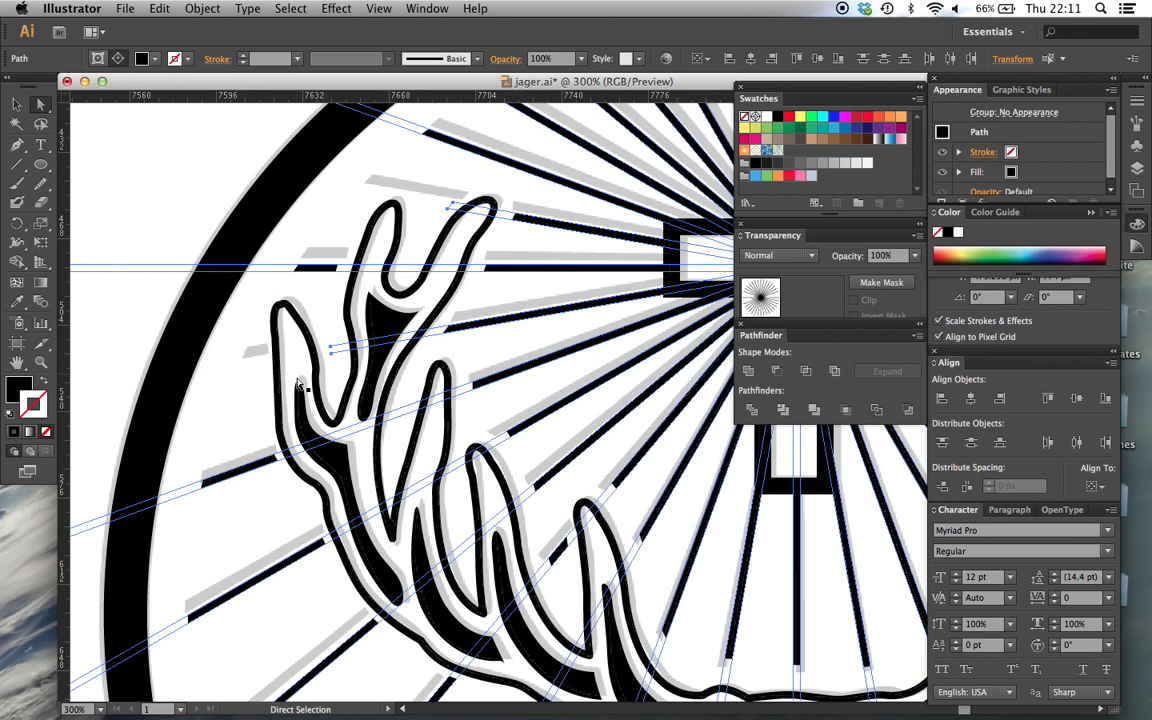
left_click(27, 146)
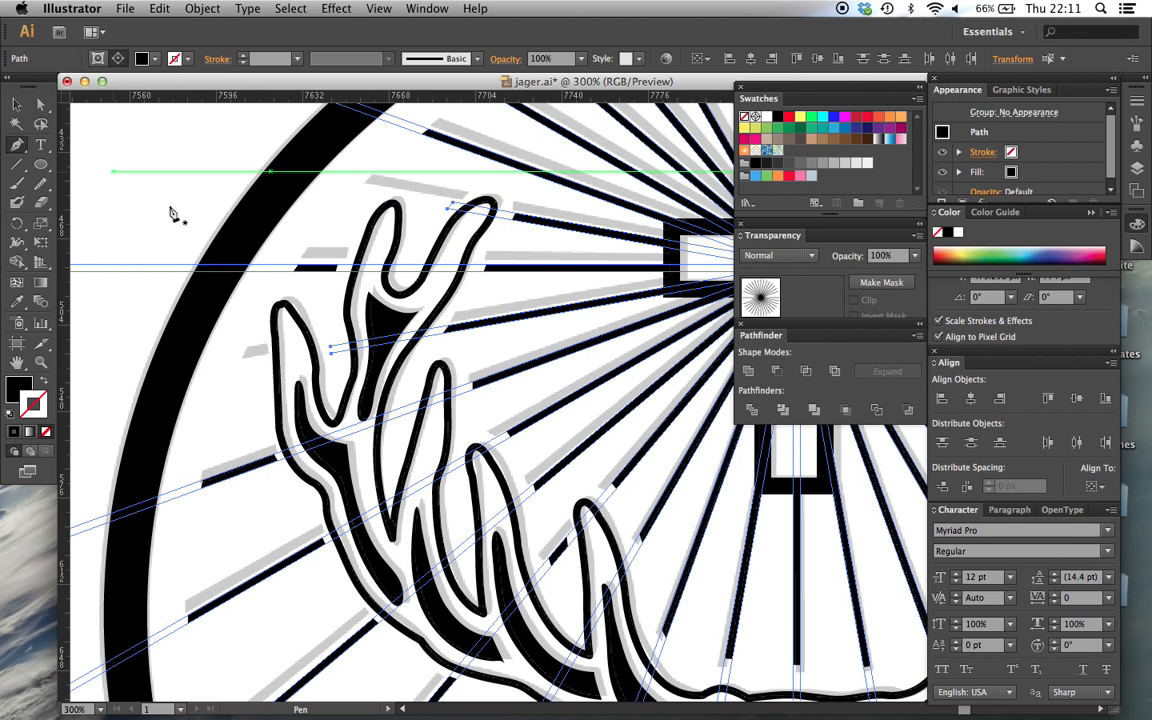
left_click(331, 353)
left_click(331, 347)
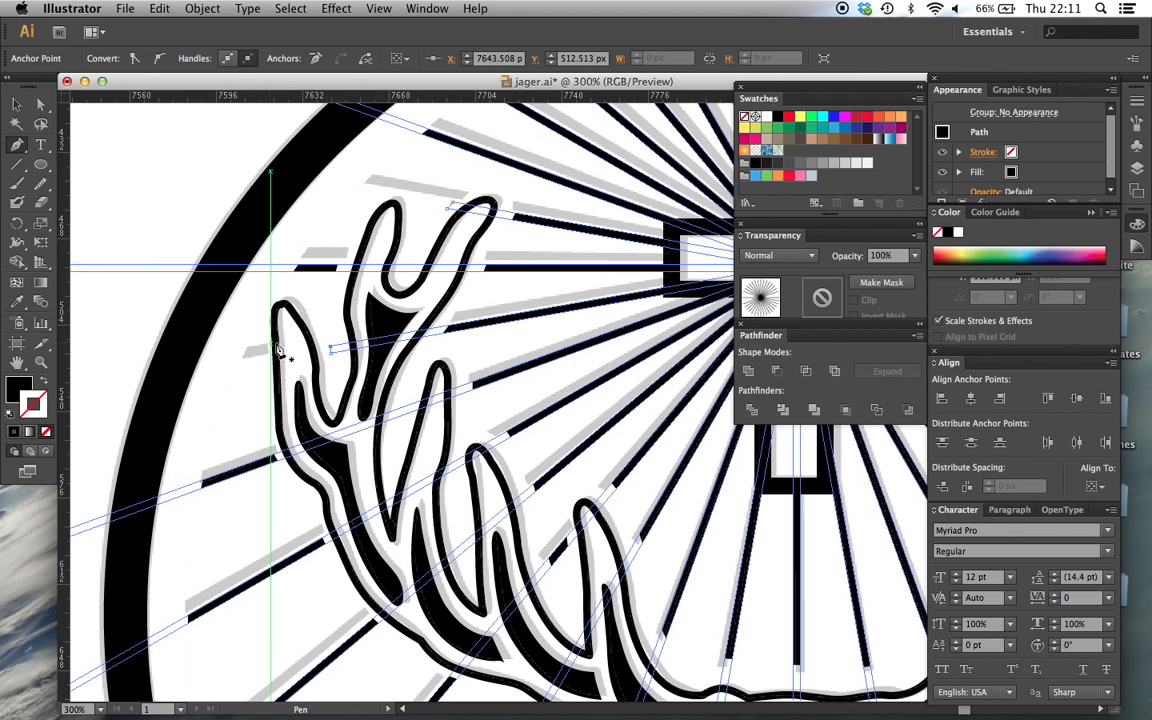
Step: Review the trimmed ray against the whole emblem with nothing selected, and undo the trim
key("super+minus")
key("super+minus")
key("super+minus")
key("super+minus")
scroll(280, 350, "right", 2)
key("v")
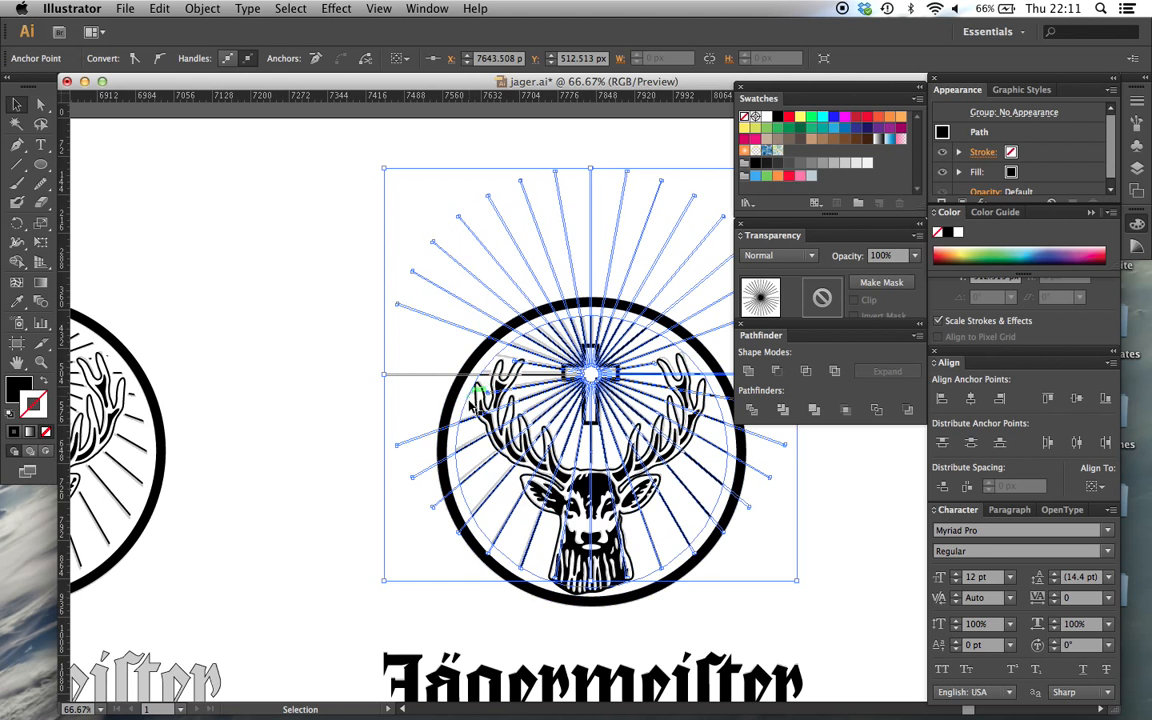
left_click(826, 558)
scroll(823, 558, "right", 2)
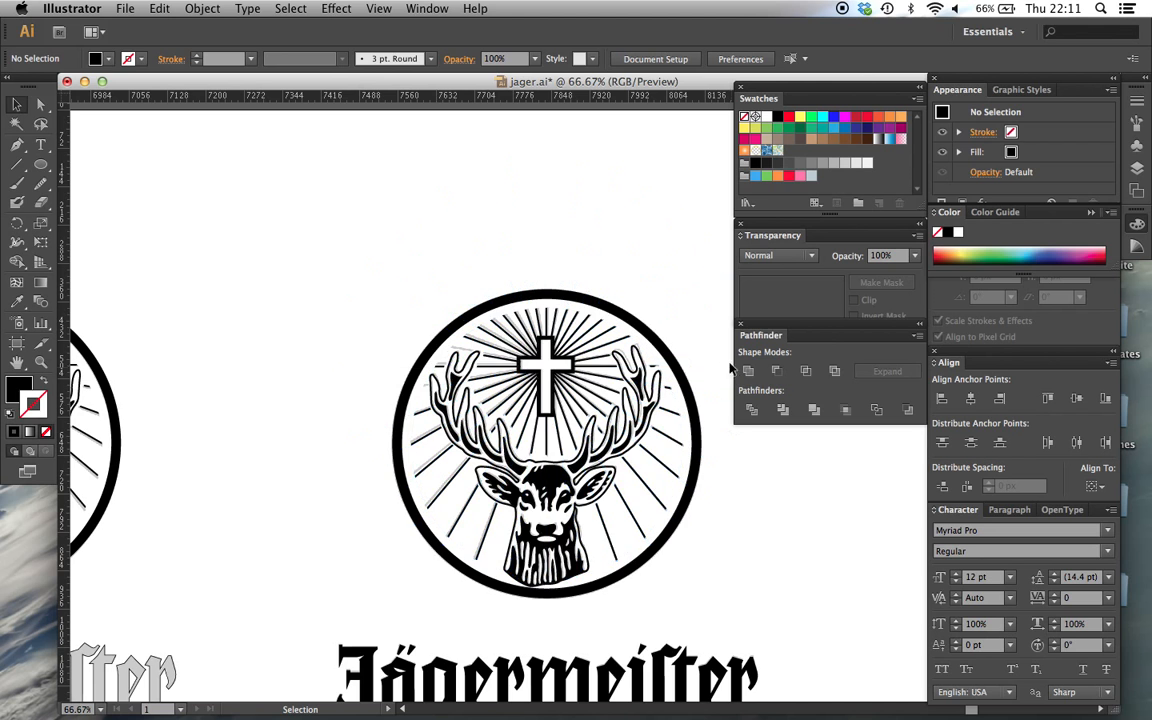
scroll(750, 473, "down", 3)
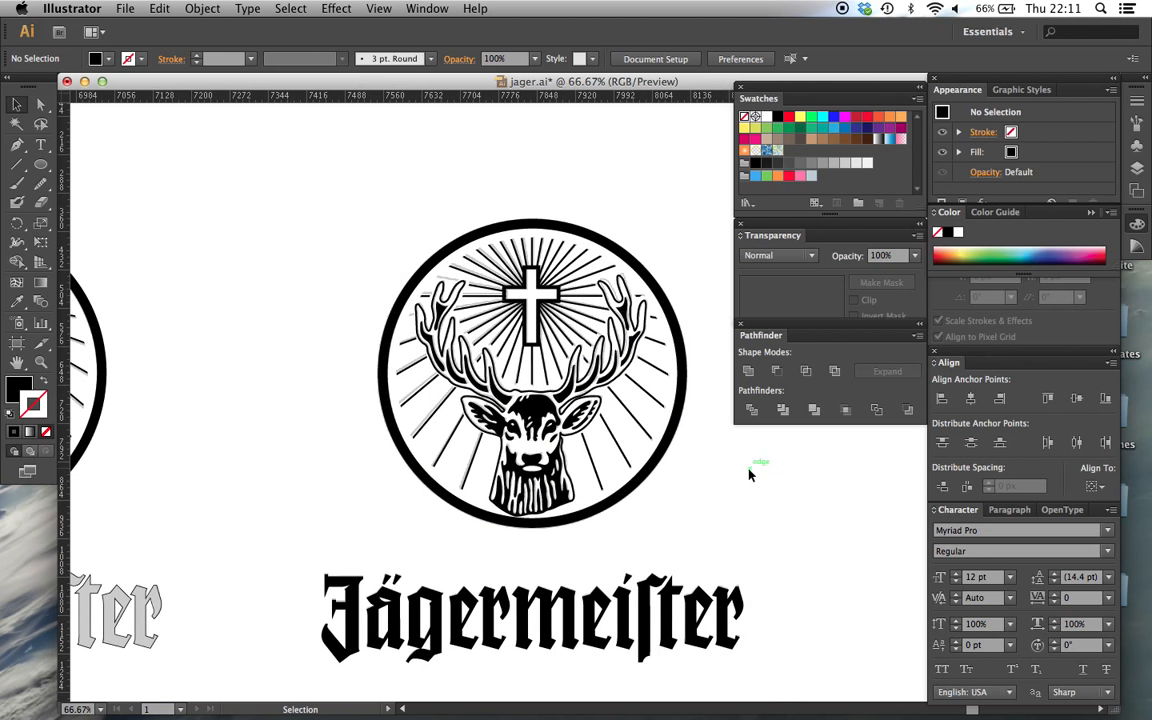
scroll(750, 474, "up", 1)
key("a")
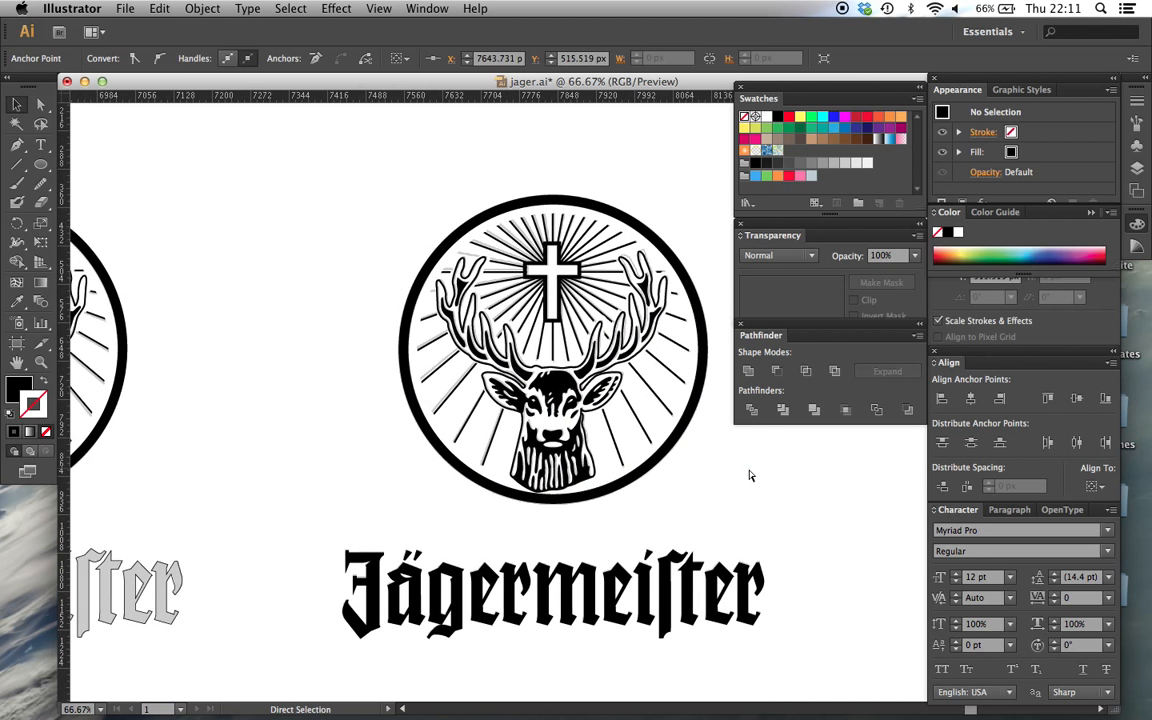
left_click(750, 475)
left_click(750, 475)
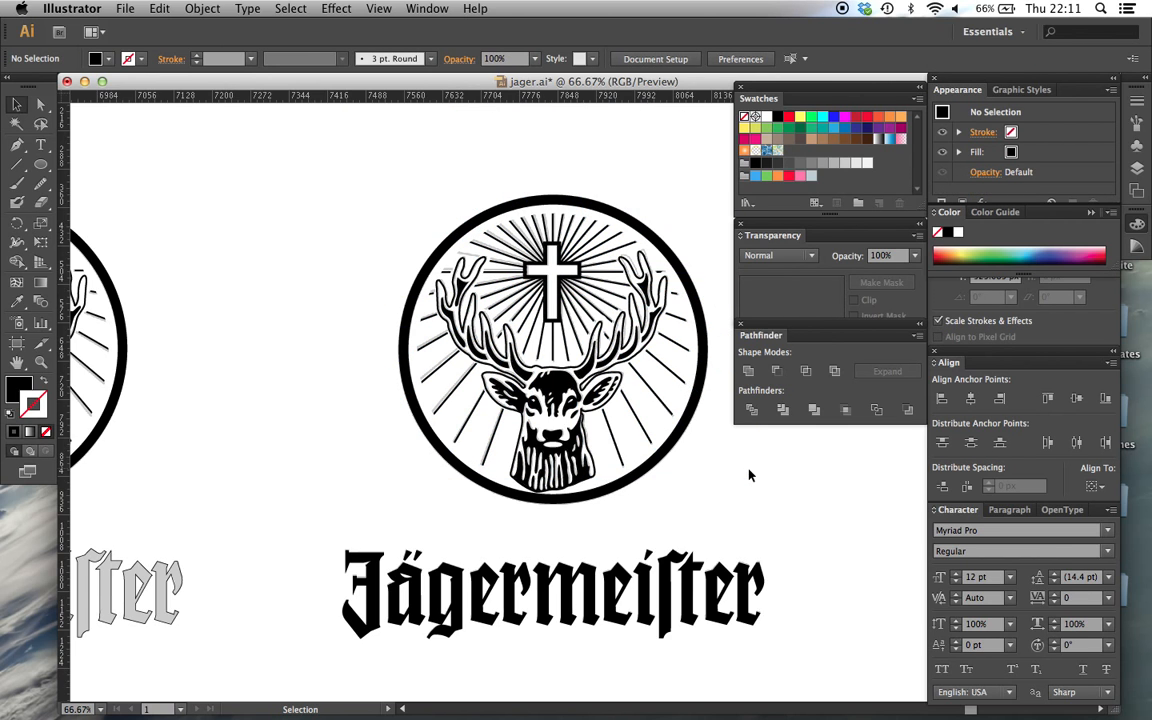
Step: Group the deer's black antler shading, forehead, ear, face and neck shapes in the third emblem, leaving the outline out
scroll(763, 495, "down", 1)
left_click(543, 375)
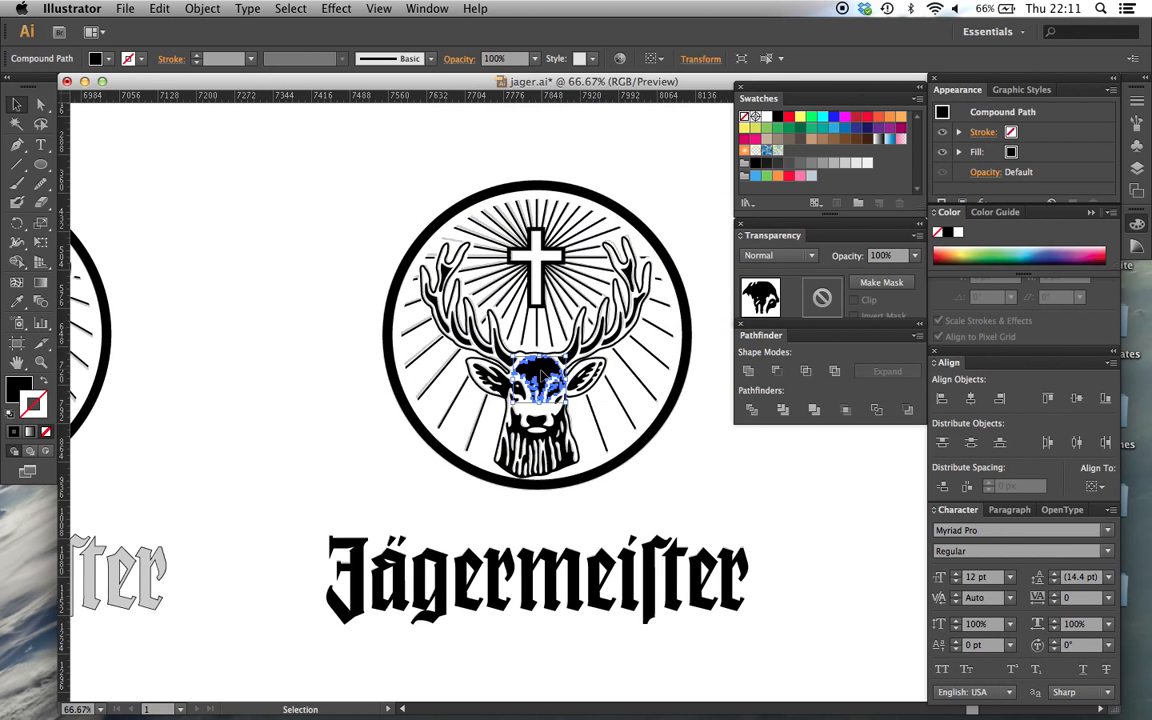
key("super+plus")
key("super+plus")
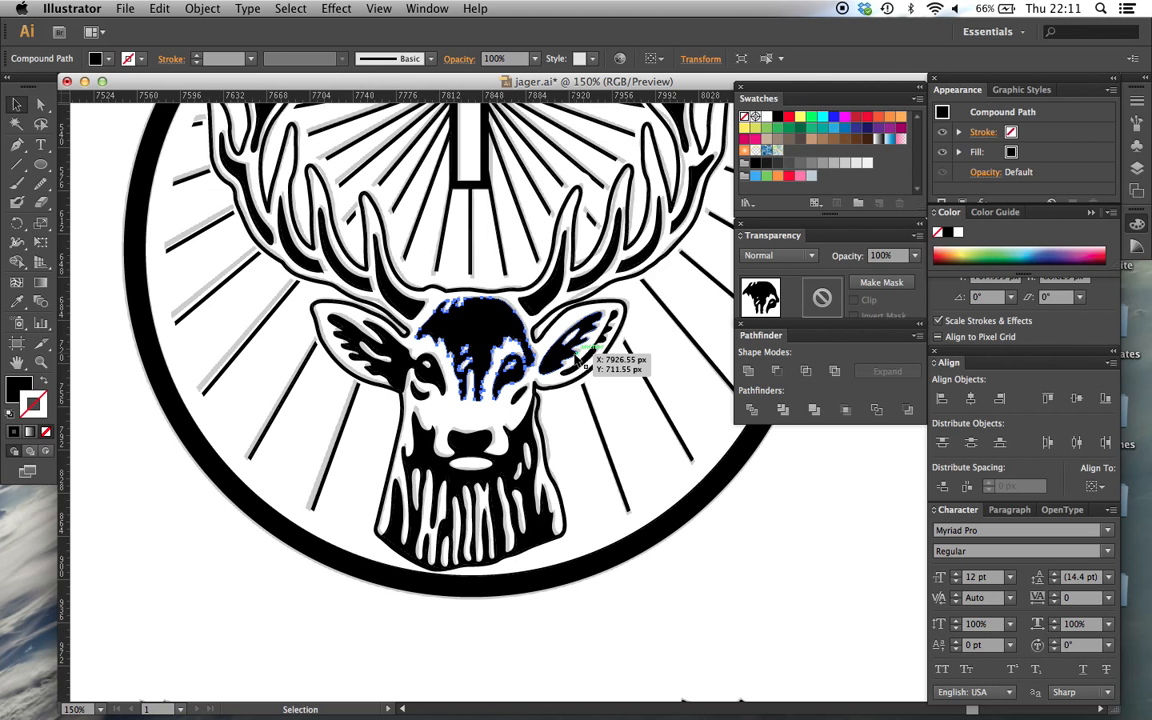
left_click(556, 284, "shift")
left_click(423, 361, "shift")
left_click(391, 350, "shift")
left_click(518, 375, "shift")
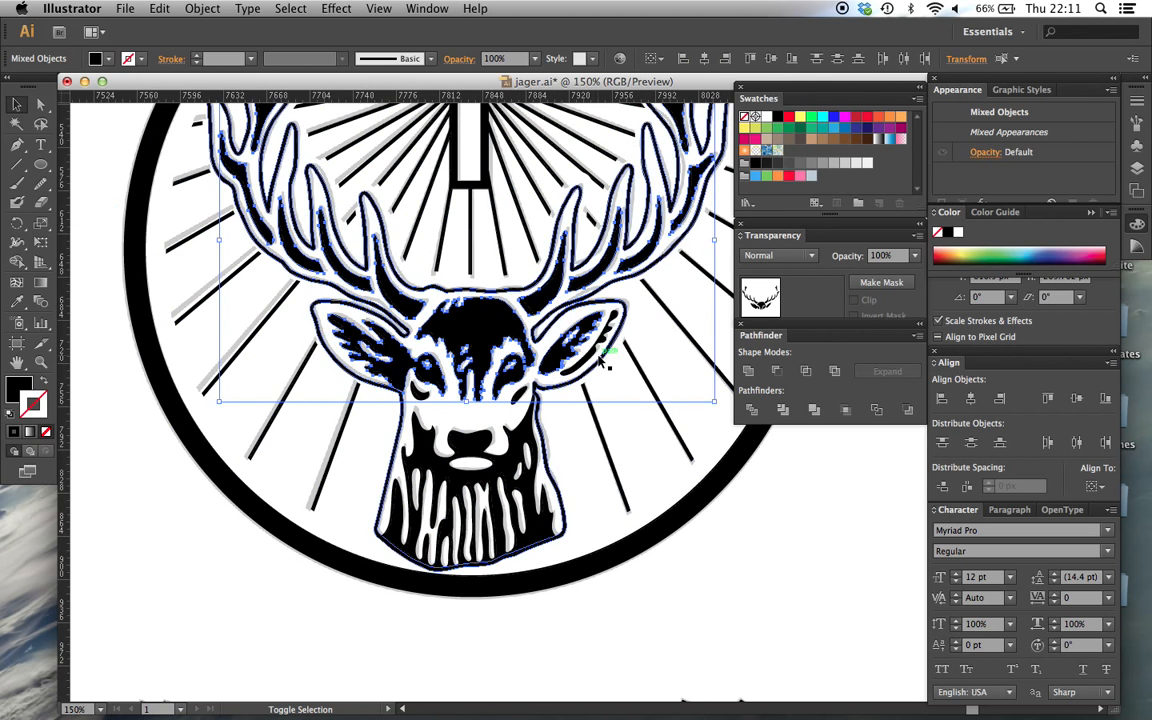
left_click(500, 385, "shift")
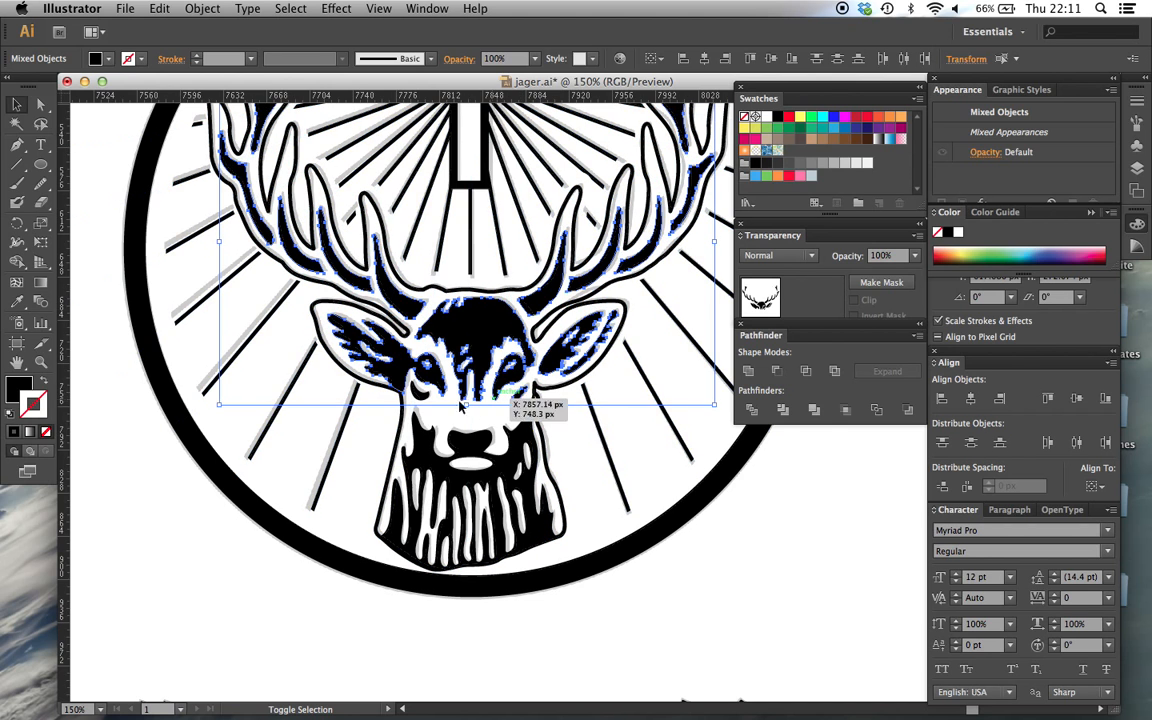
left_click(425, 460, "shift")
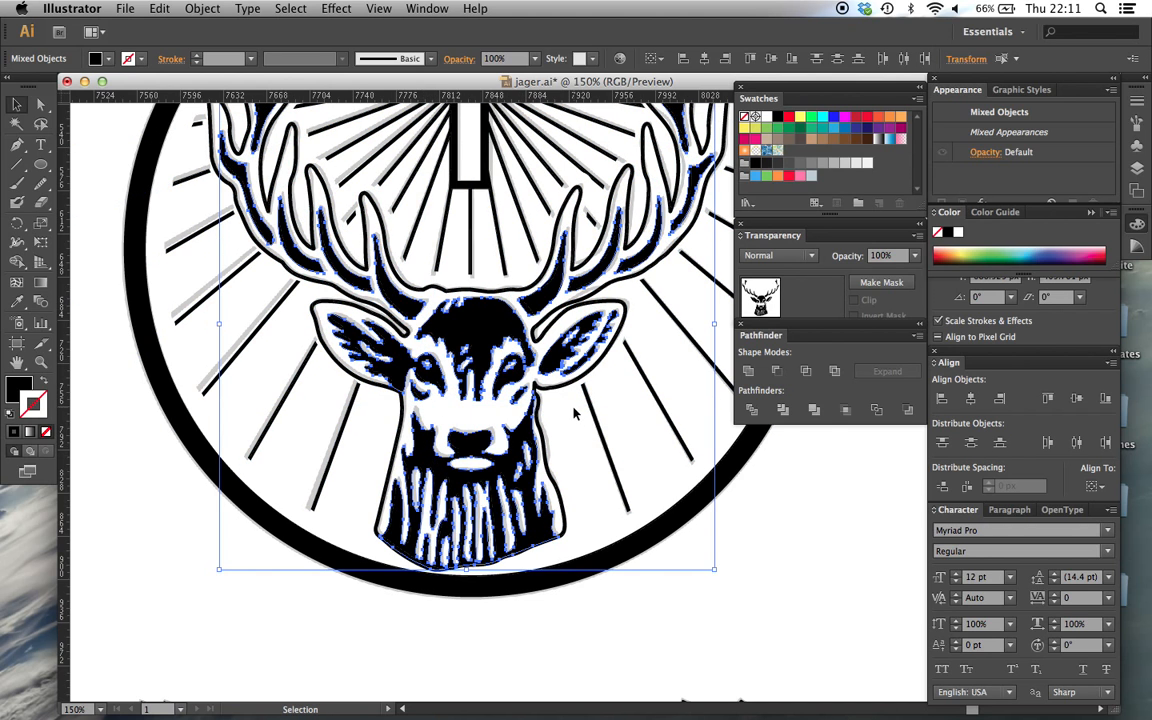
key("super+g")
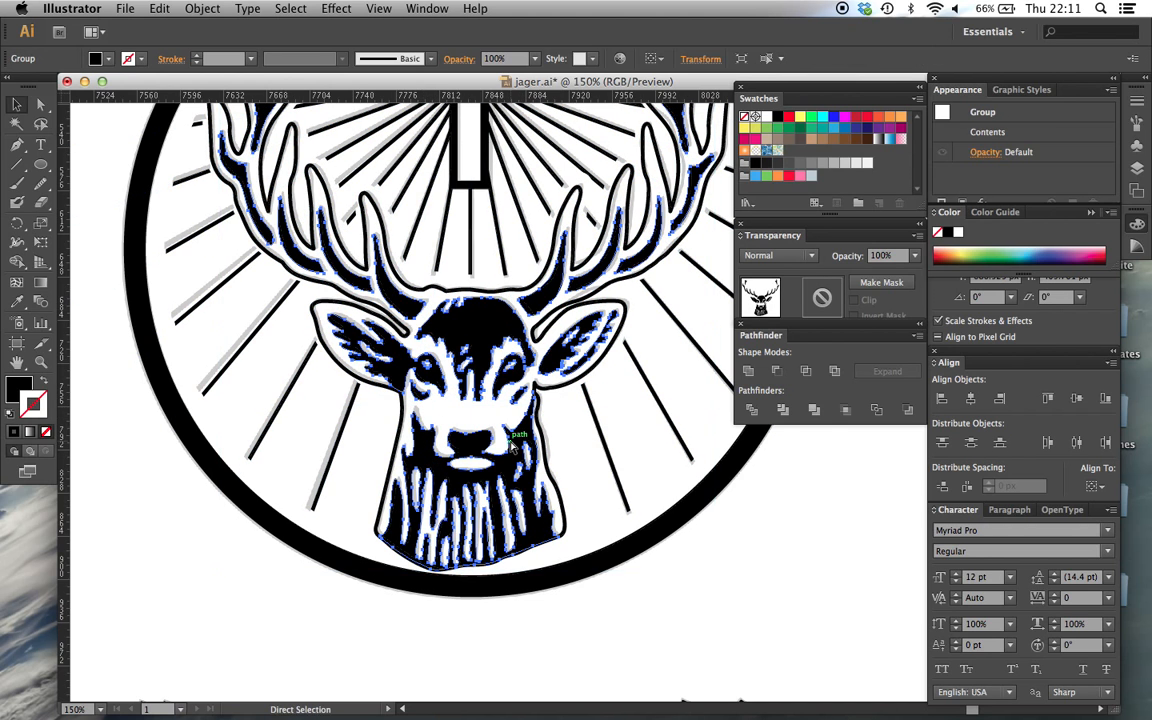
Step: Fill the grouped deer shading with bright green and deselect it
key("super+minus")
key("super+minus")
left_click(801, 119)
key("super+z")
left_click(26, 393)
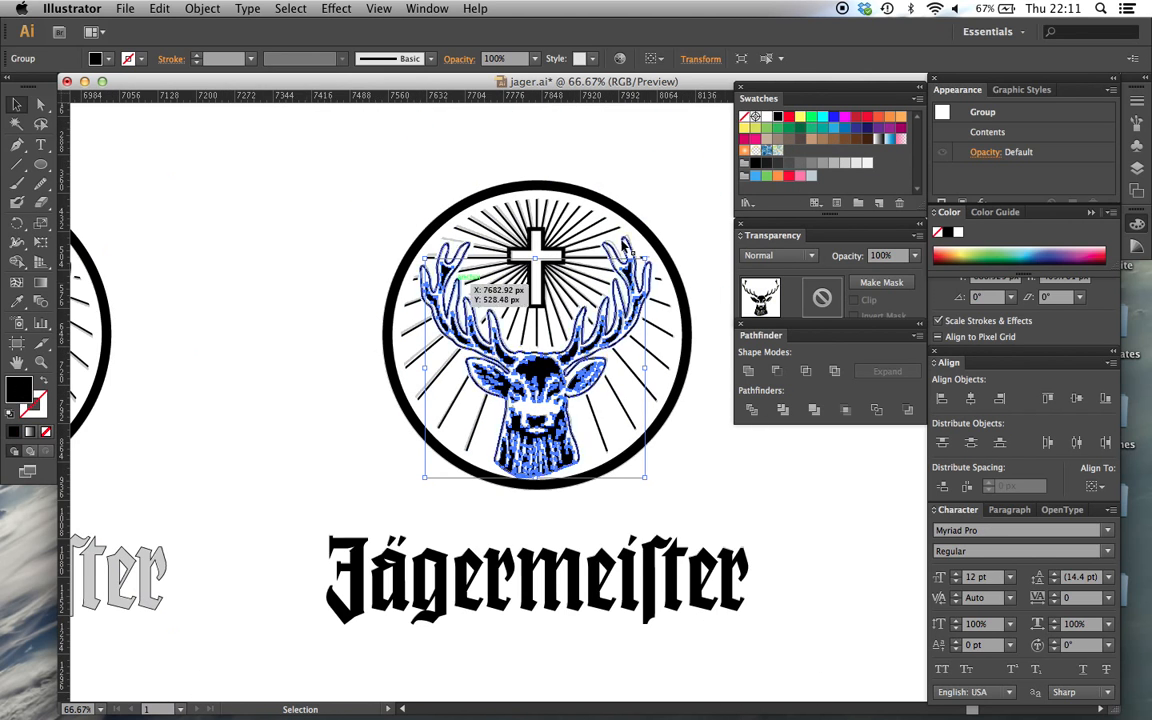
left_click(809, 128)
left_click(753, 453)
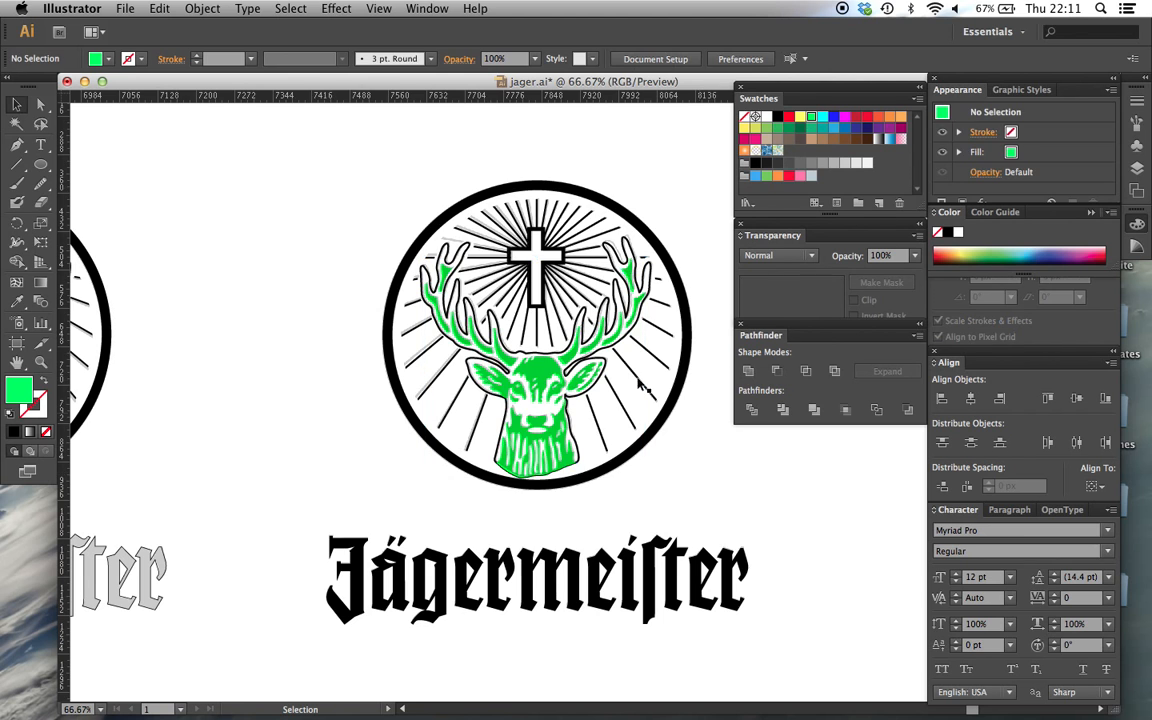
Step: Check the green deer shading up close and undo the green fill
key("super+equal")
key("super+equal")
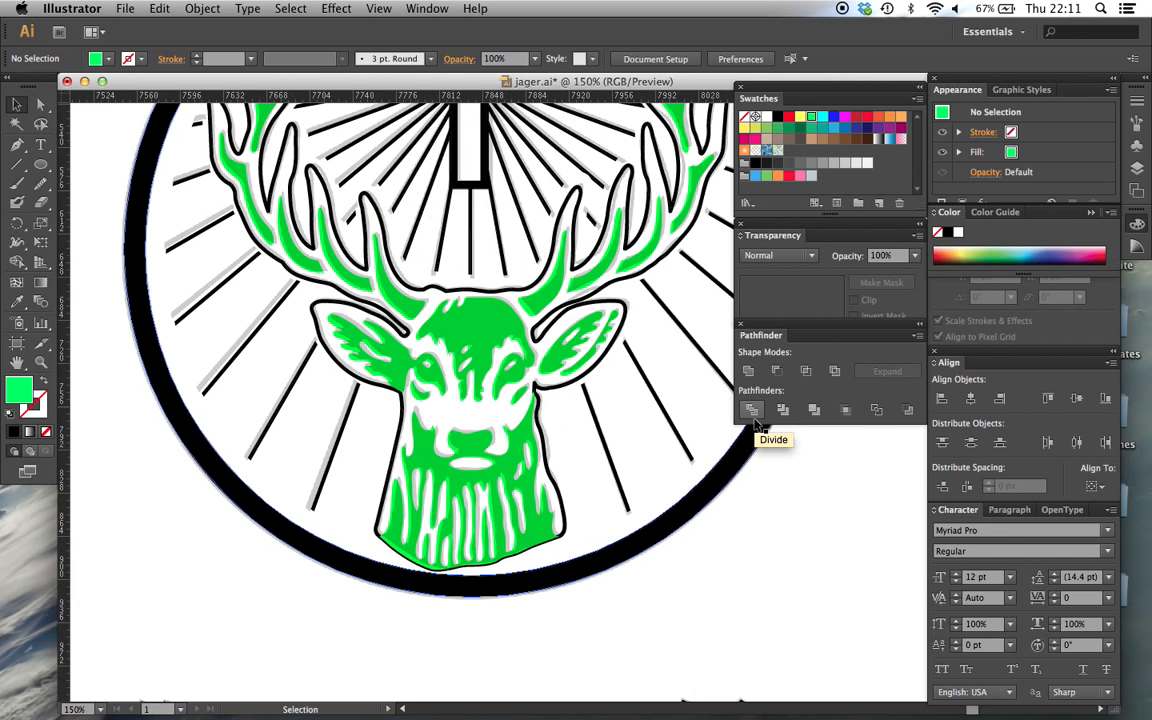
scroll(600, 400, "up", 5)
key("super+z")
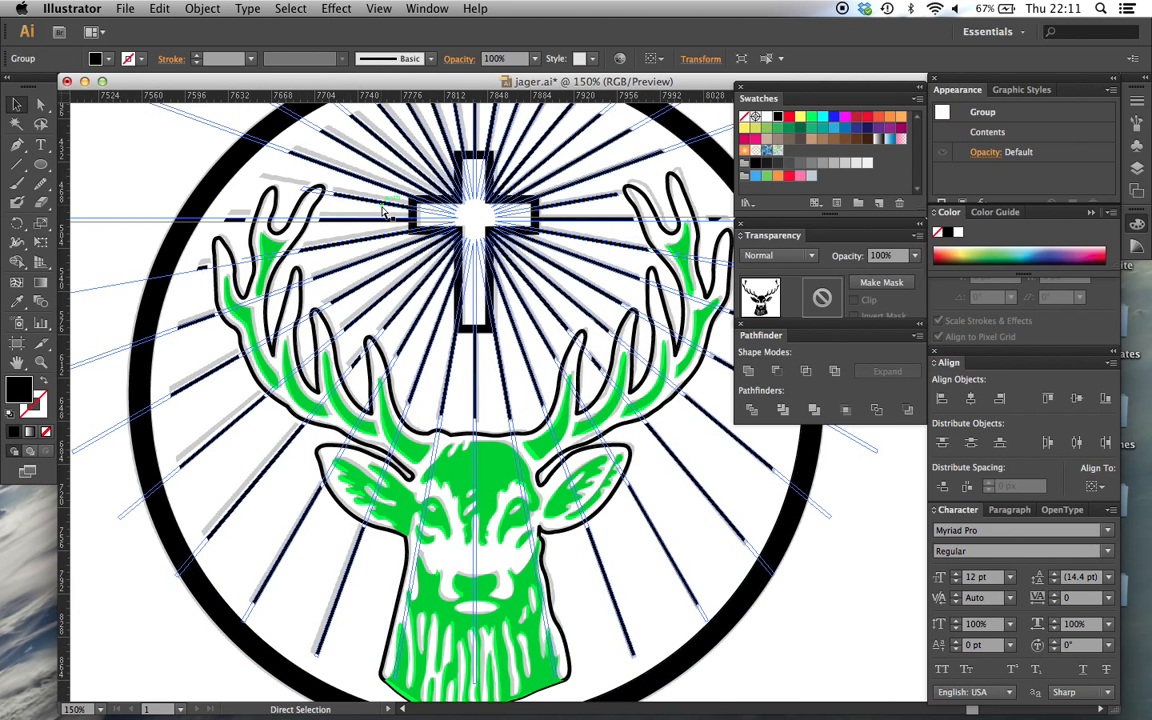
Step: Examine the extent of the deer's outline group and the rays around its antlers
left_click(848, 501)
left_click(727, 237)
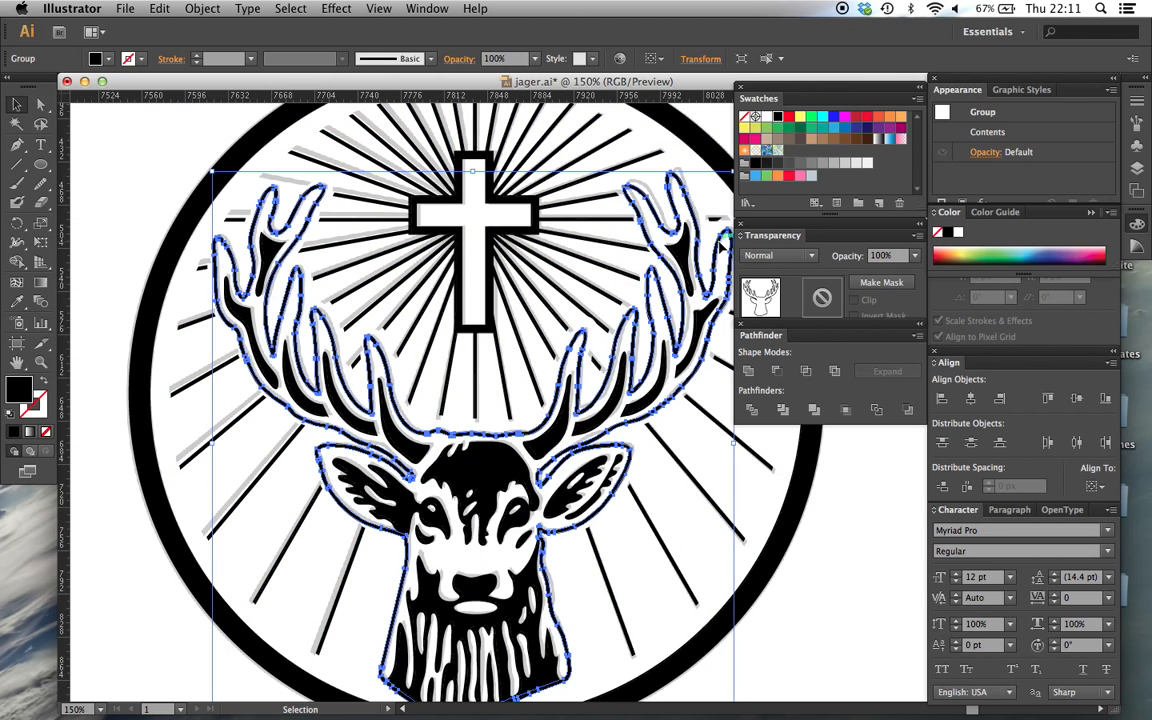
left_click(141, 231)
scroll(142, 234, "up", 3)
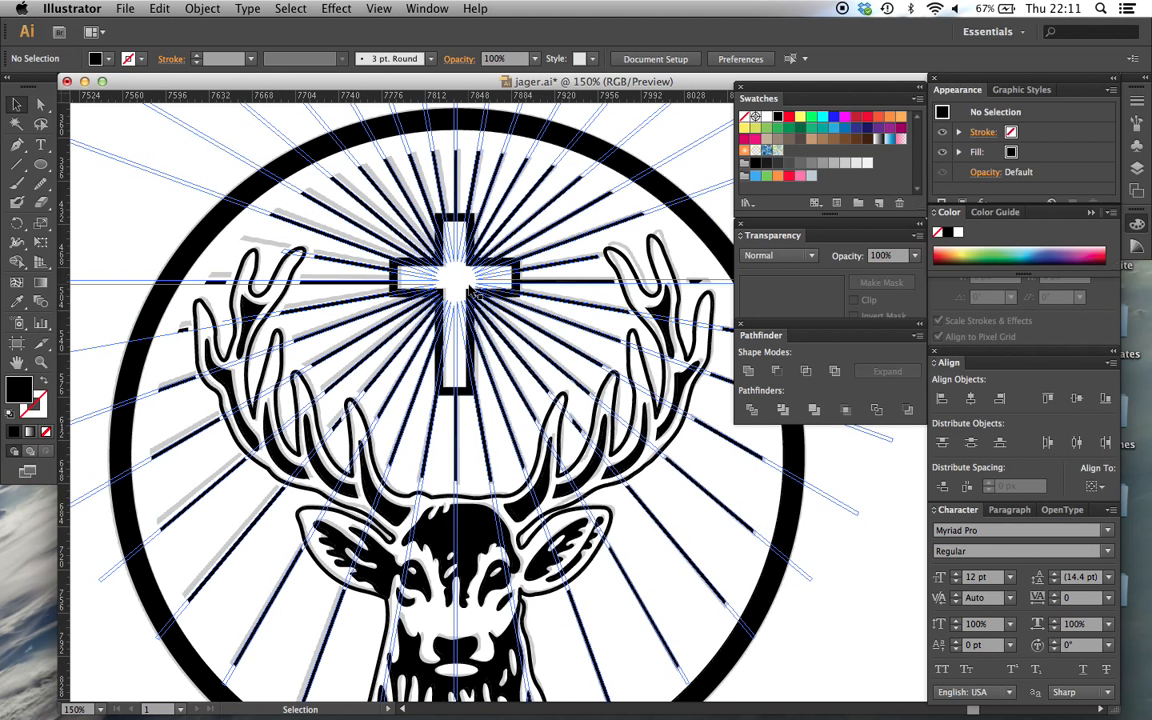
scroll(467, 289, "down", 5)
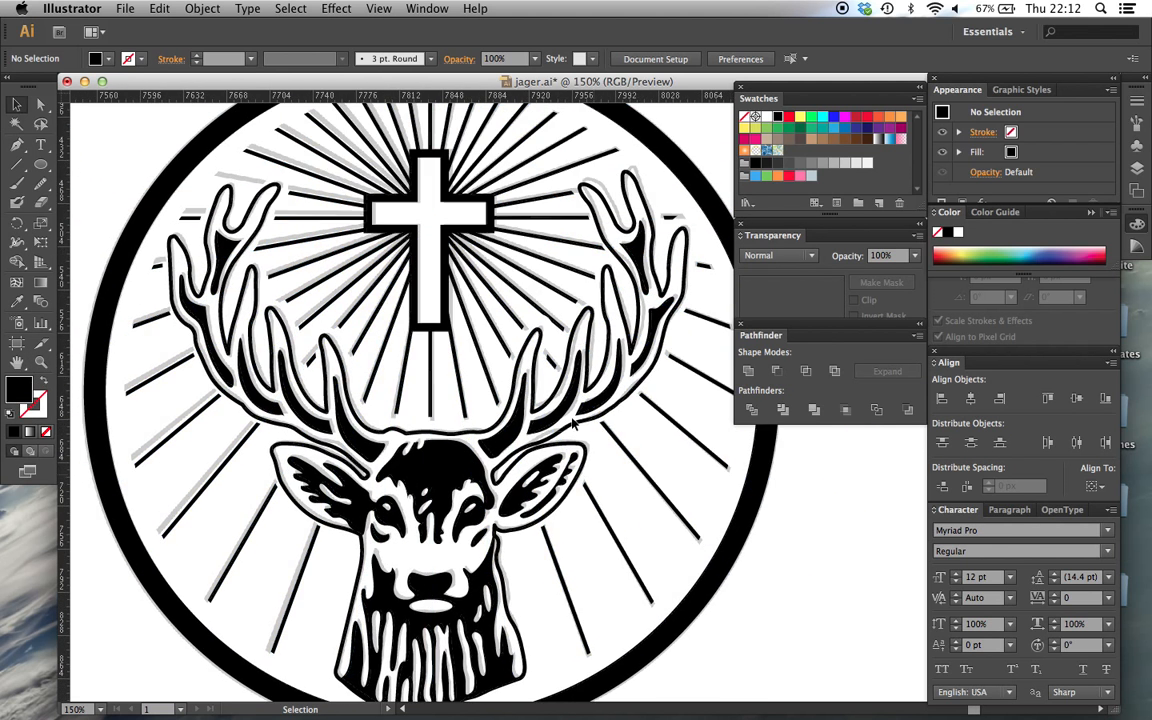
scroll(490, 160, "up", 5)
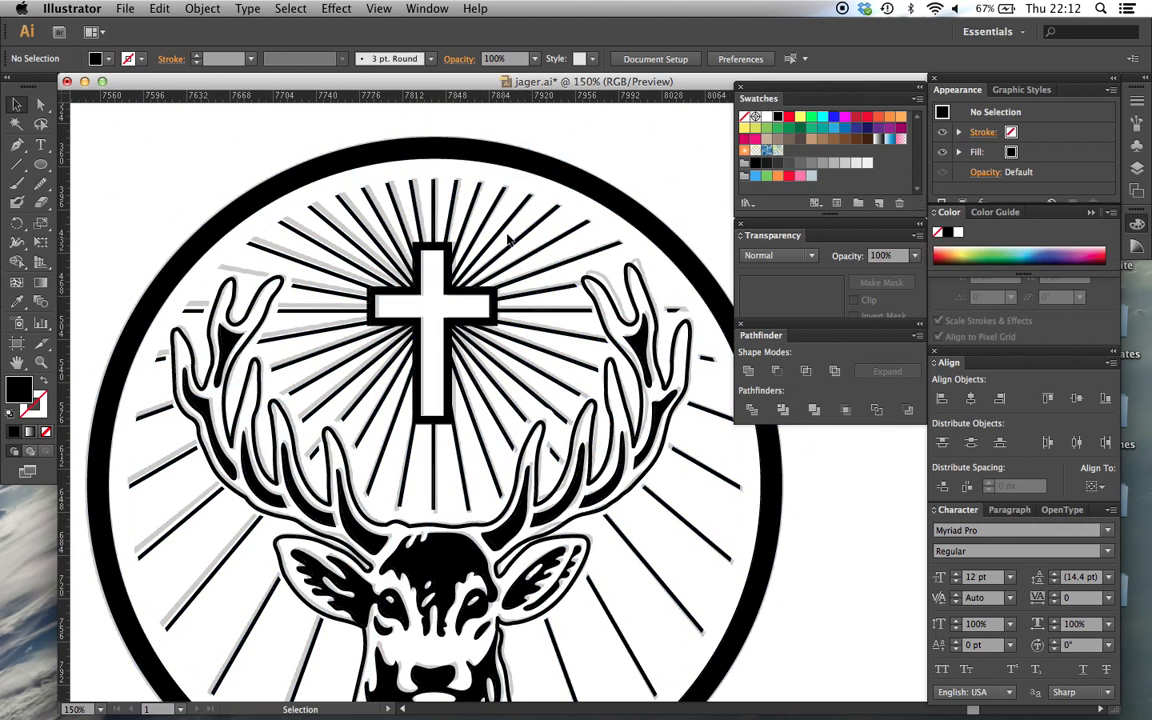
Step: Move the clipped ray group to the right and undo the move
left_click_drag(510, 228, 587, 224)
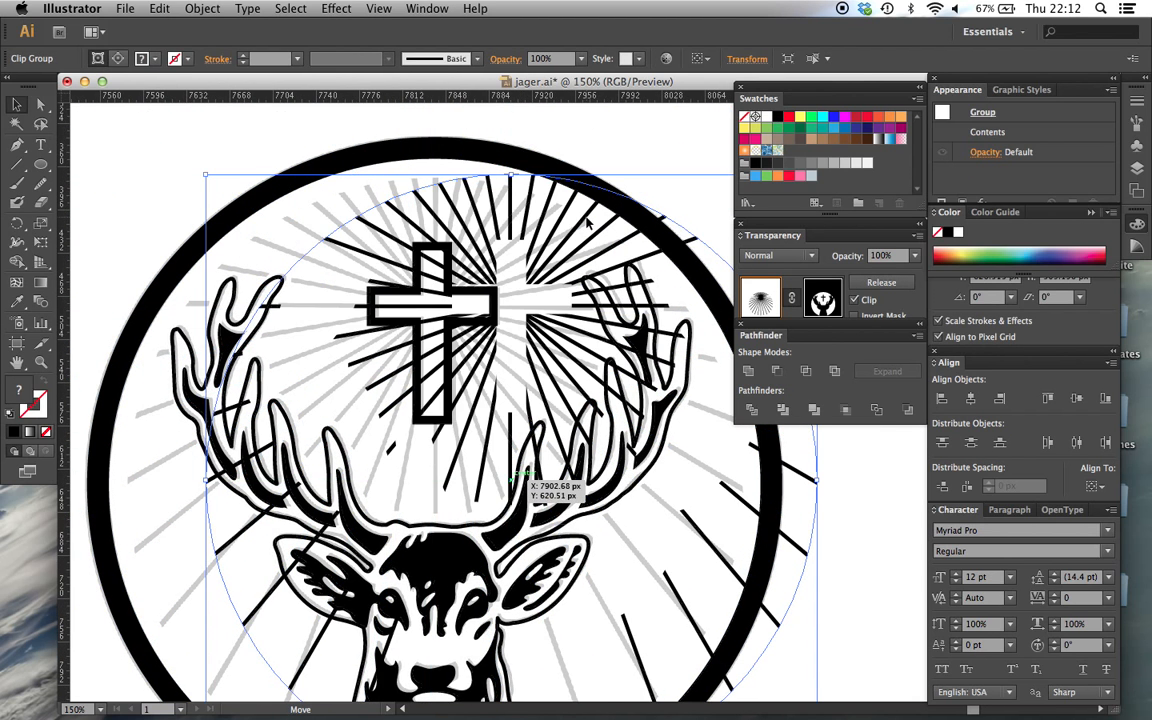
key("super+z")
left_click(40, 104)
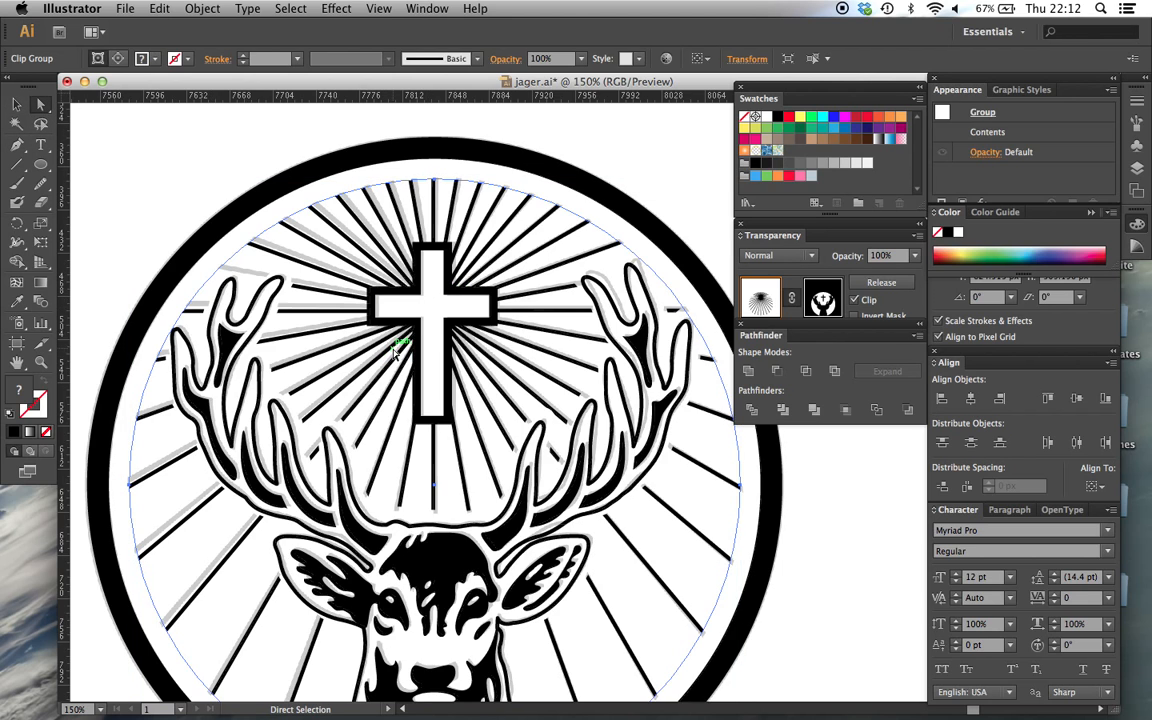
left_click(417, 314)
key("v")
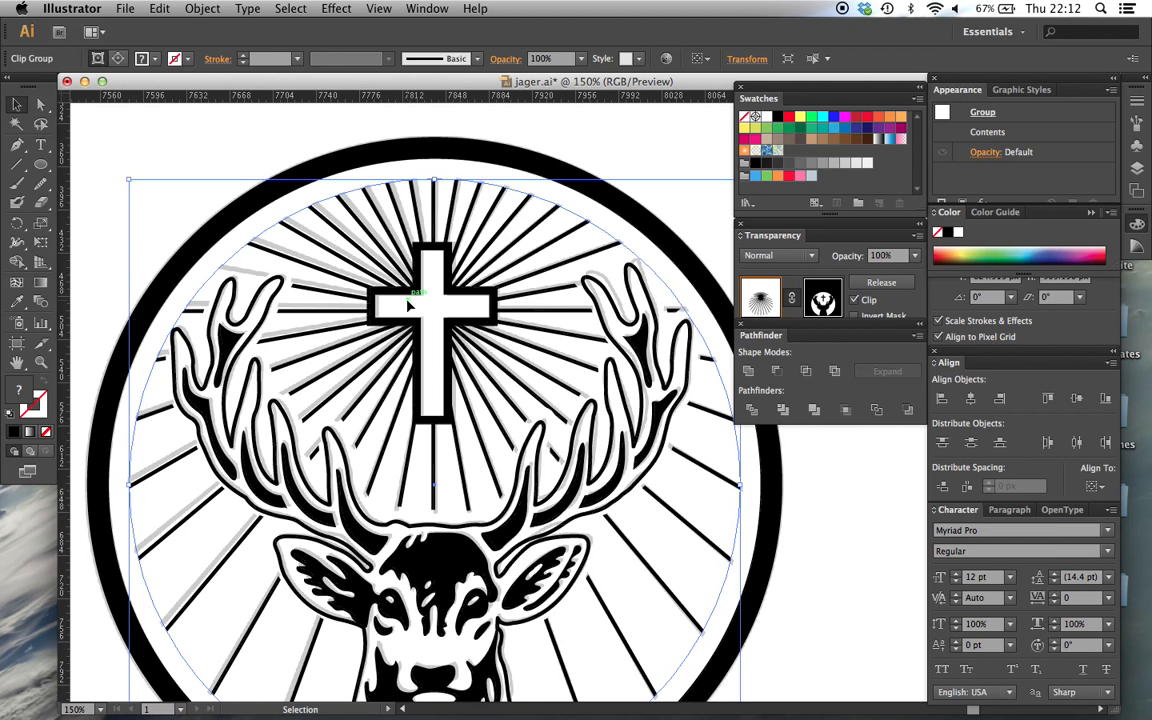
Step: Review the complete third emblem together with its wordmark, with nothing selected
key("super+minus")
key("super+minus")
left_click(697, 591)
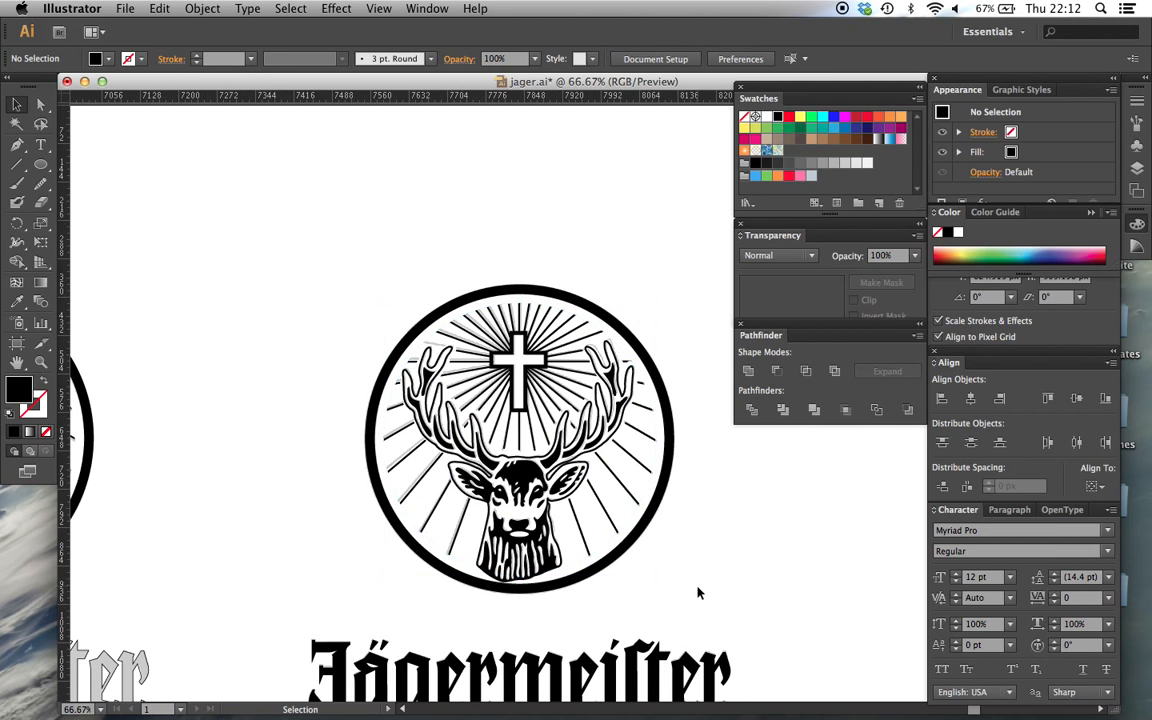
scroll(712, 604, "down", 5)
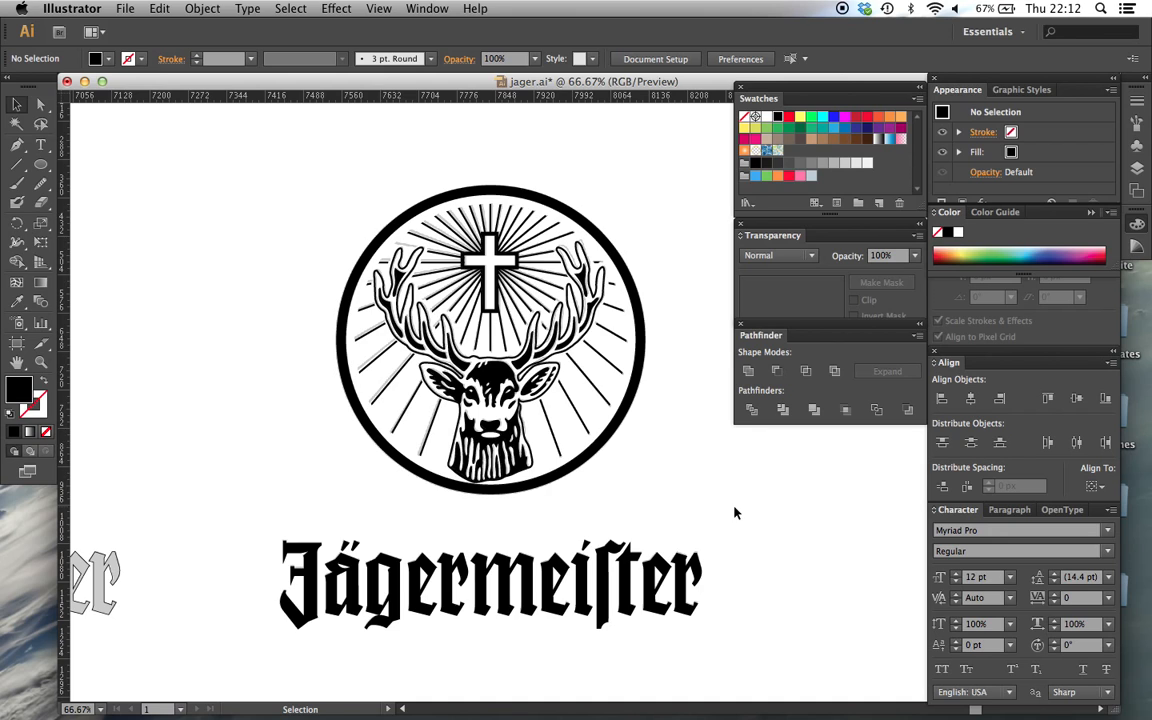